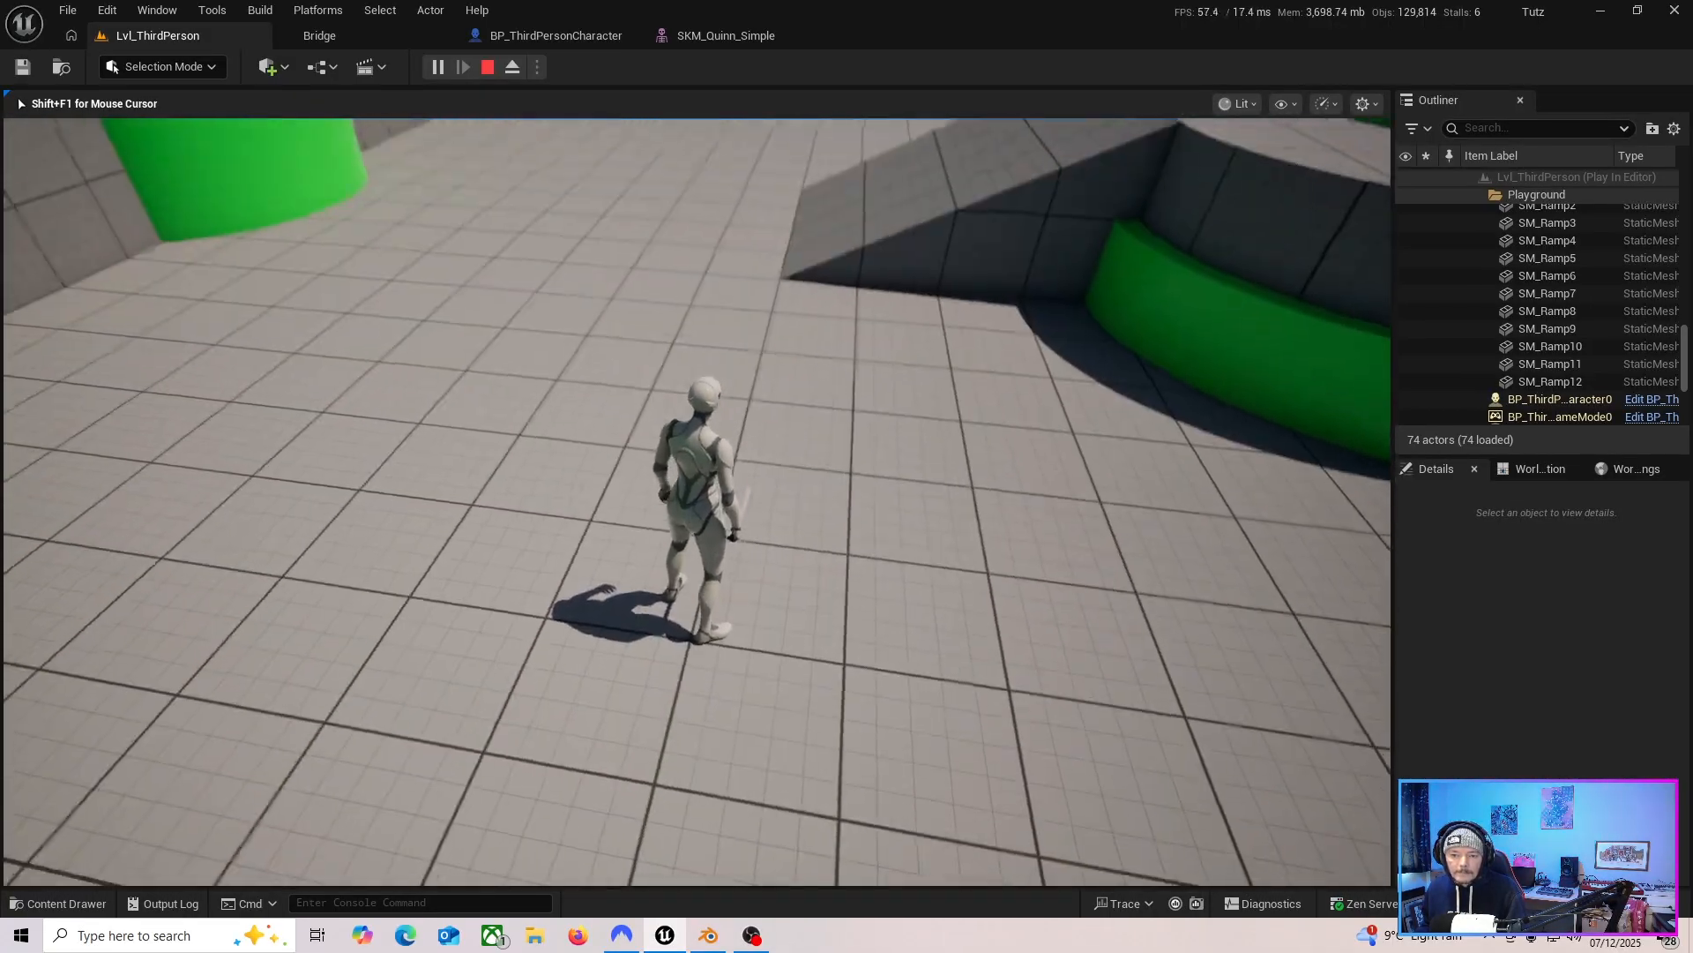
Play-test the level by running the third-person character around the playground.
{"action": "key", "text": "e"}
{"action": "key", "text": "w"}
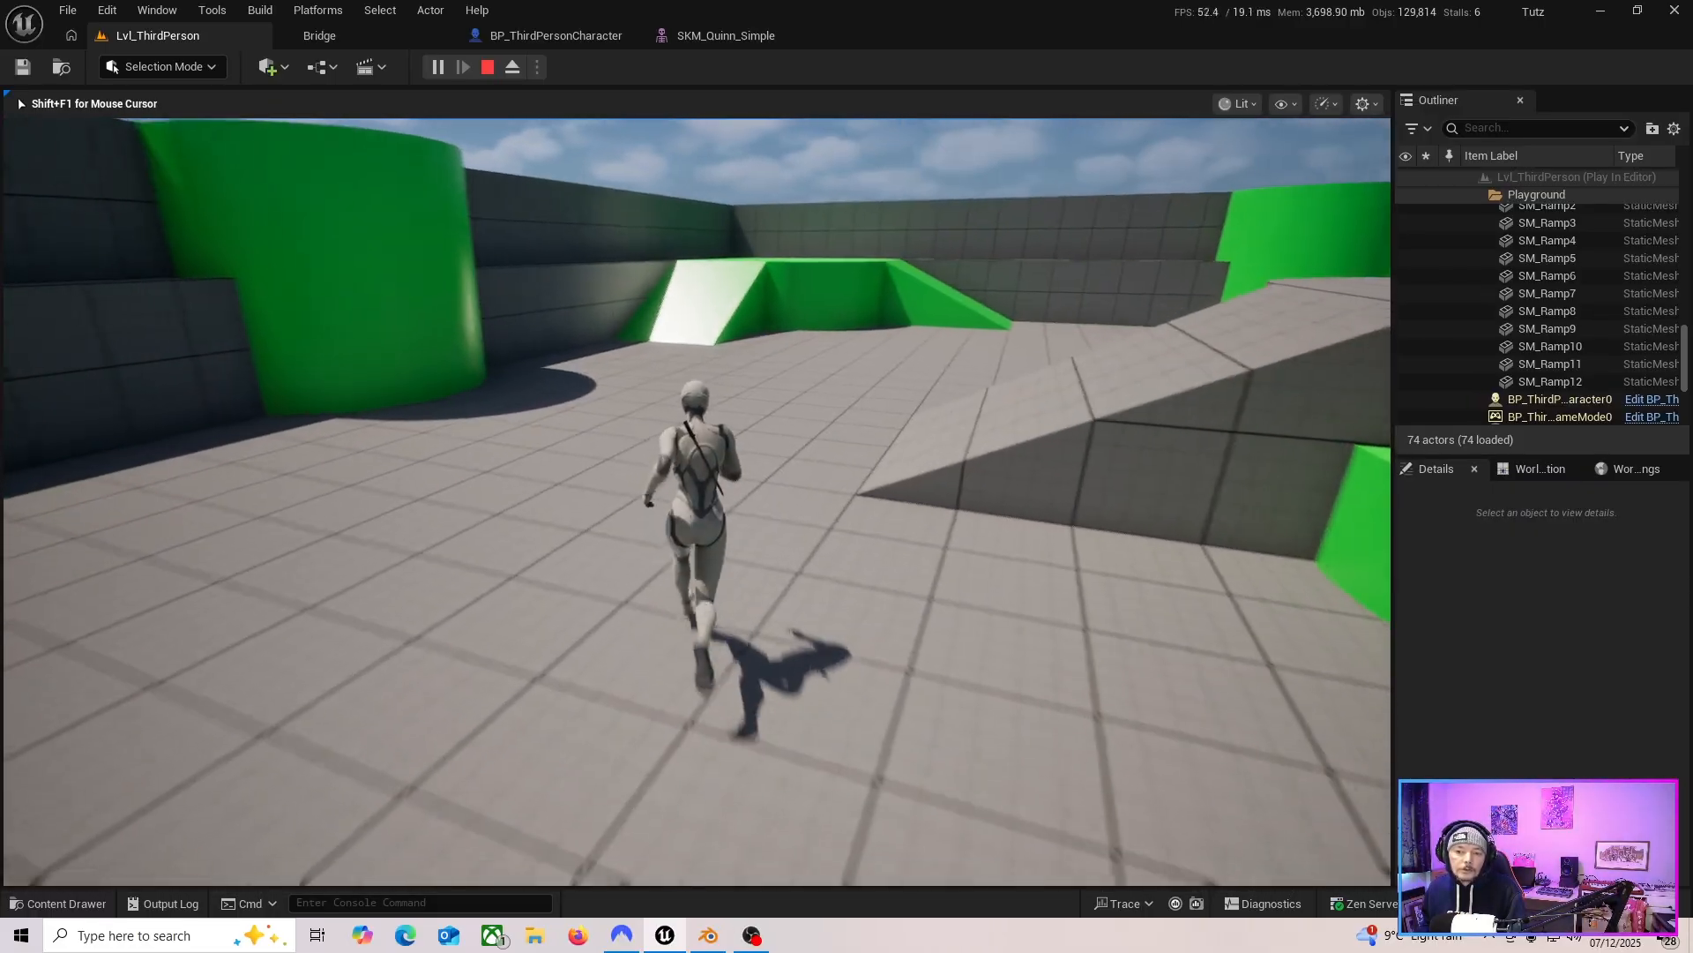
{"action": "key", "text": "d"}
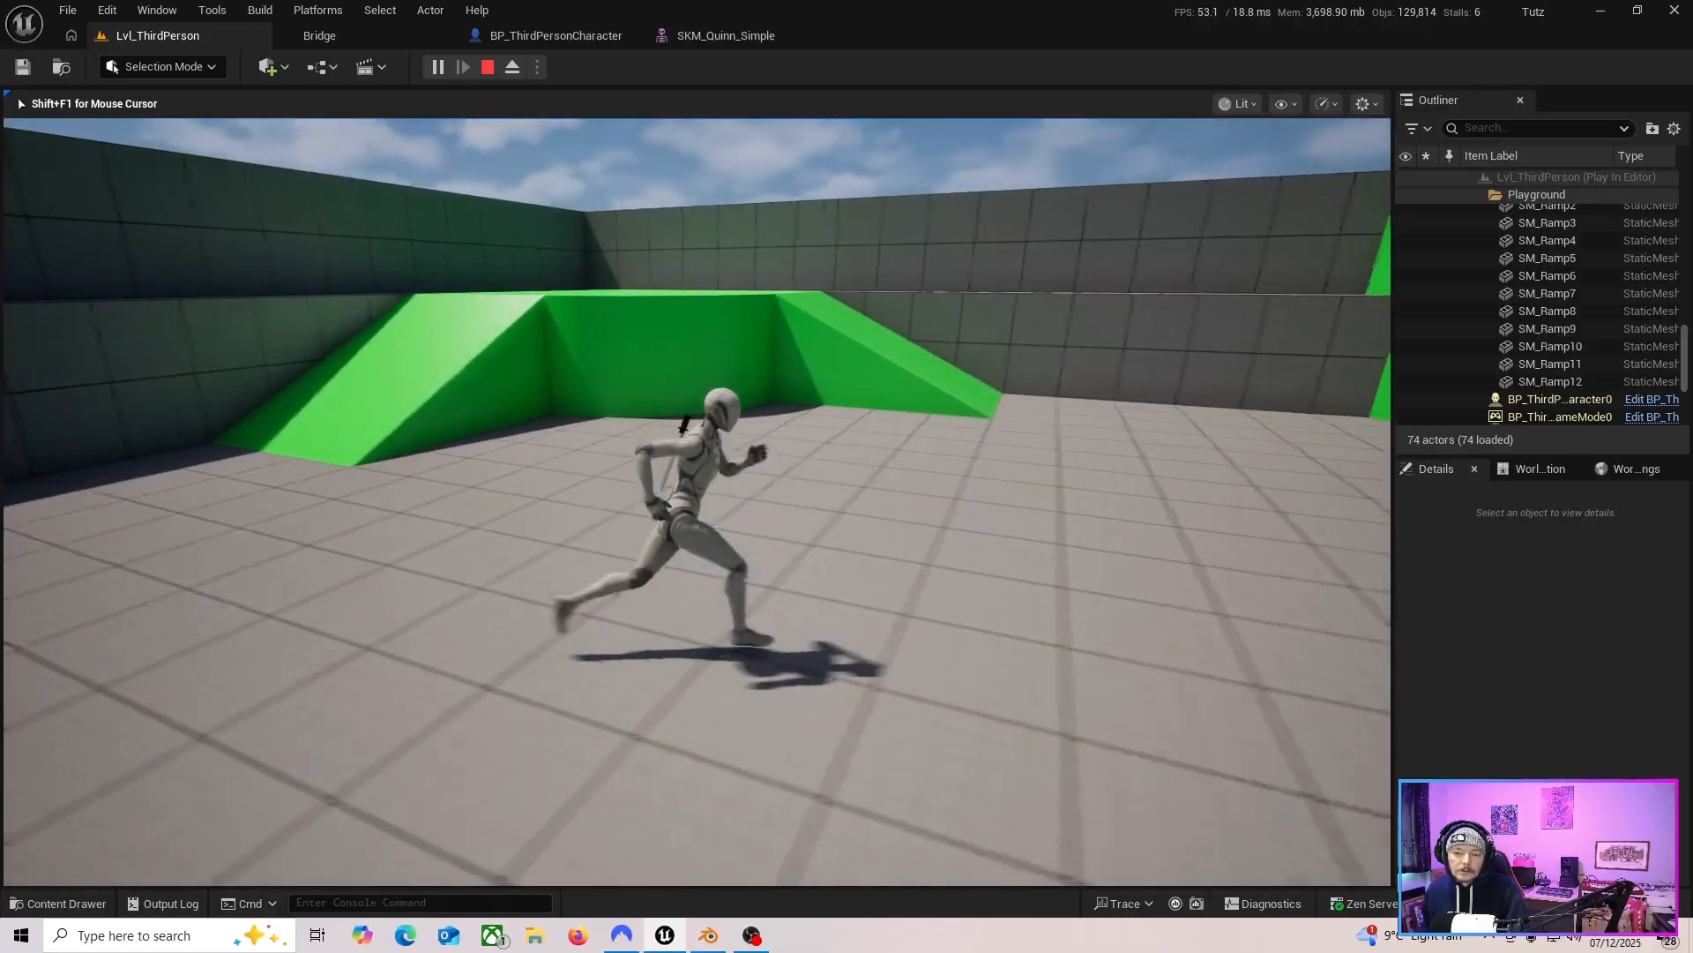
{"action": "key", "text": "w"}
{"action": "key", "text": "w"}
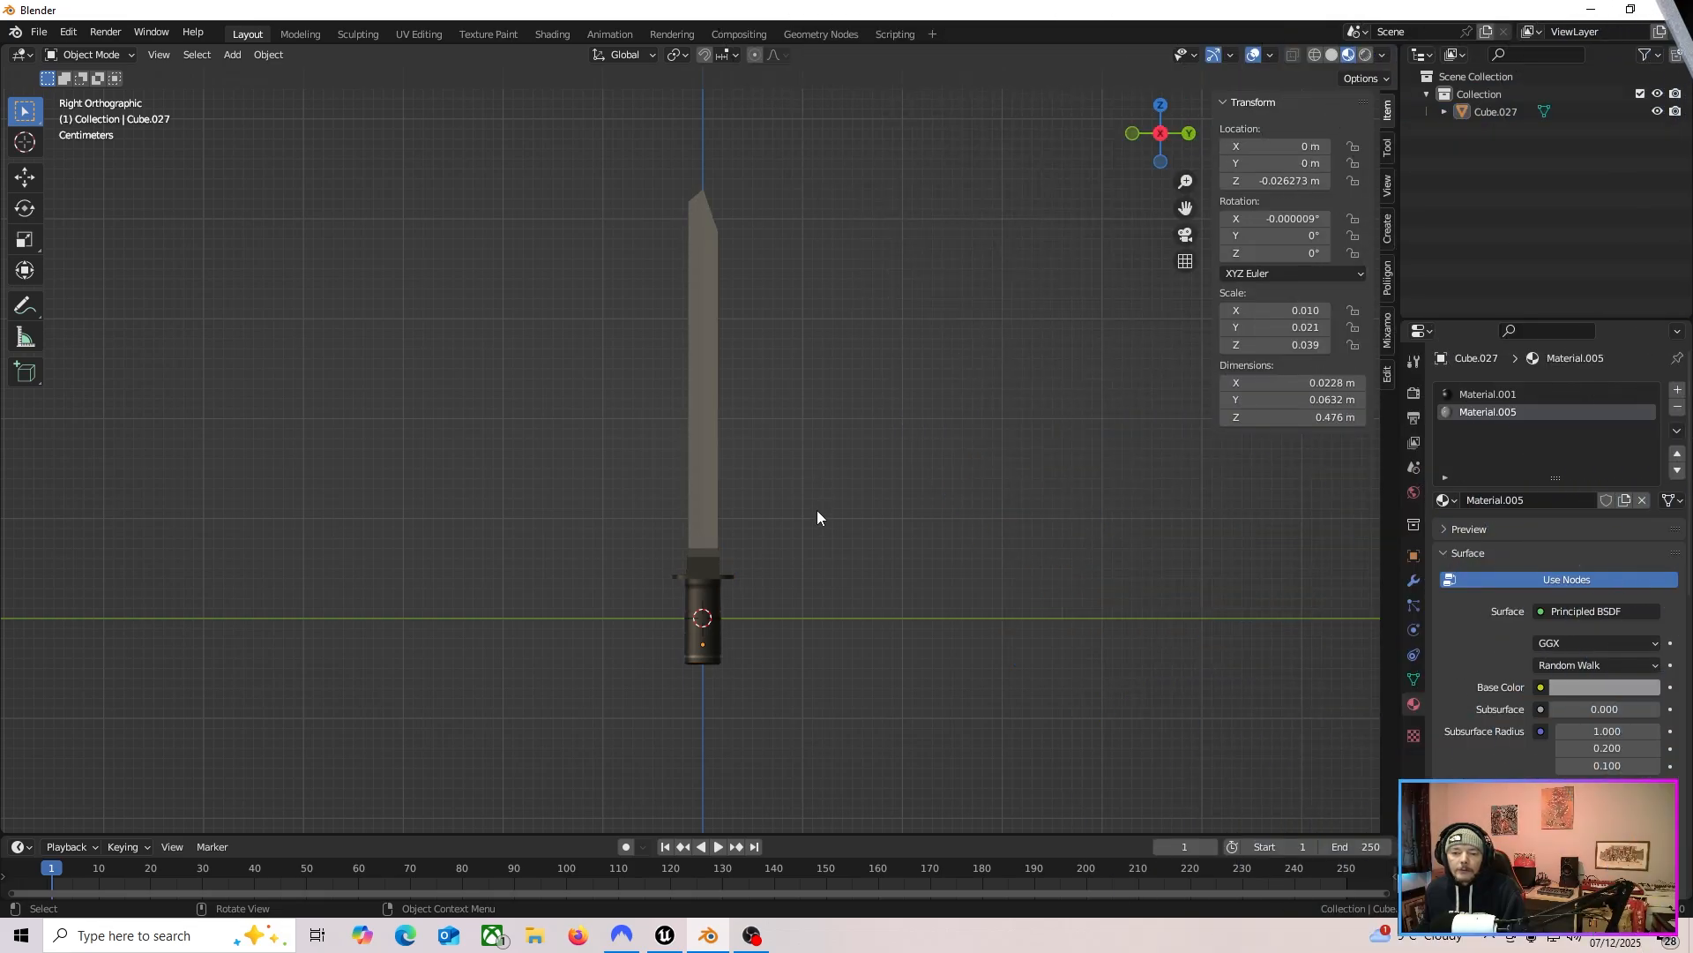
Select the knife and inspect it from the back and right orthographic views.
{"action": "left_click", "coordinate": [711, 469]}
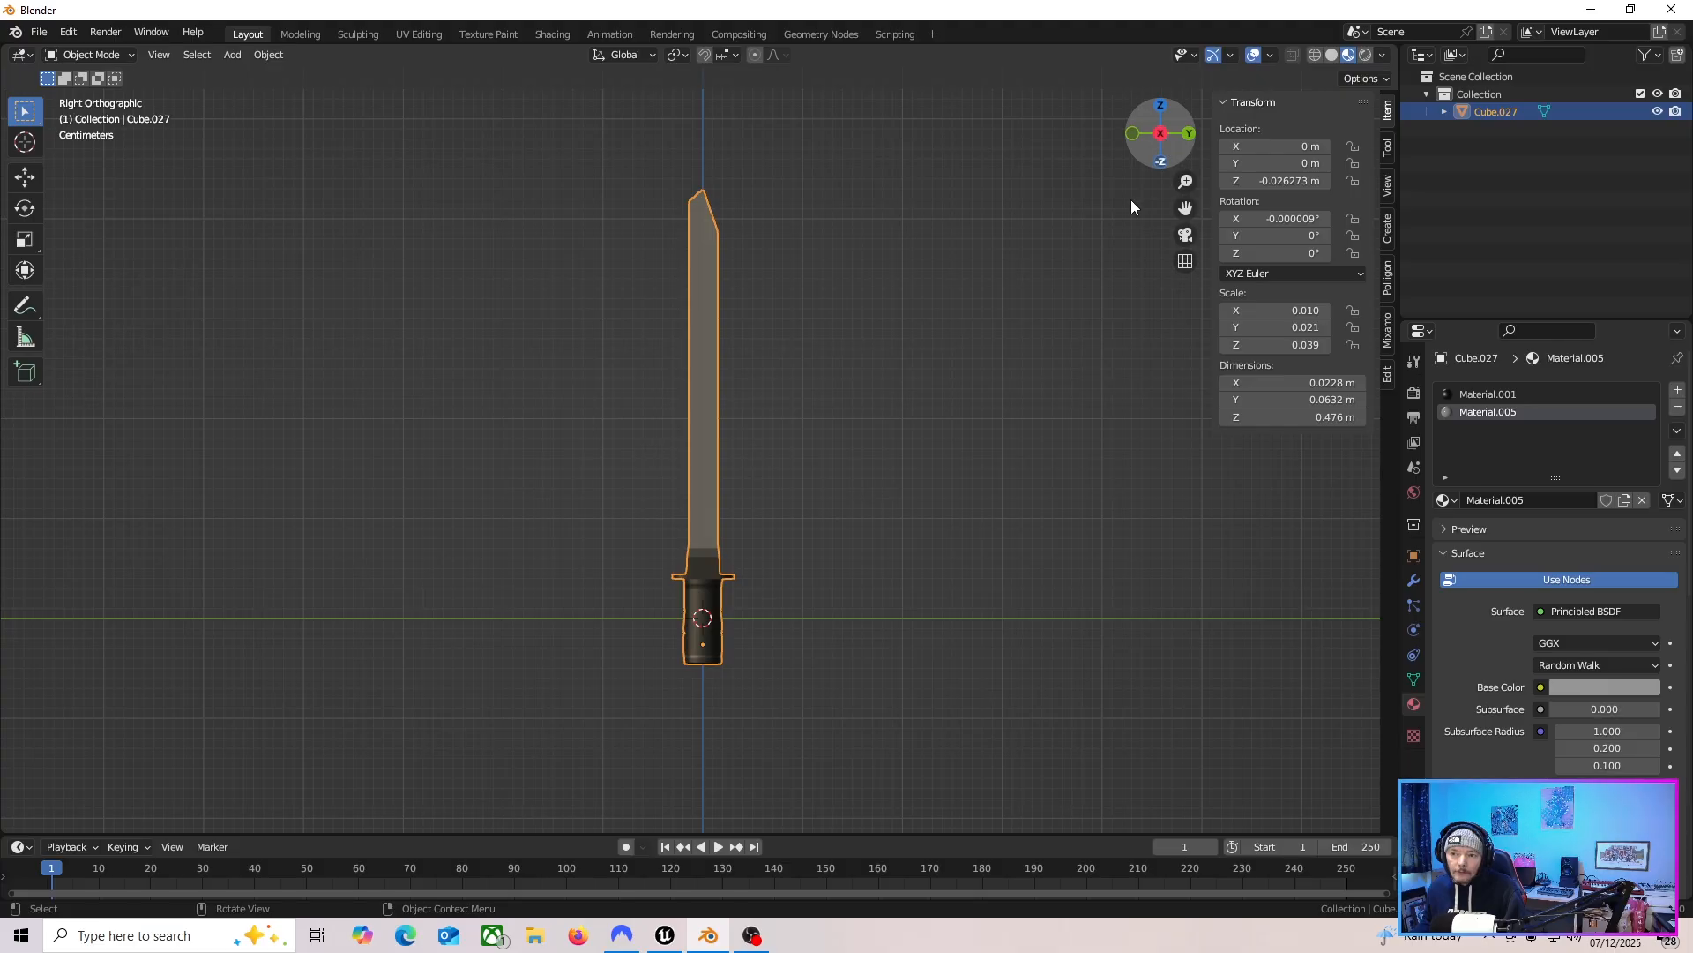
{"action": "left_click", "coordinate": [1192, 136]}
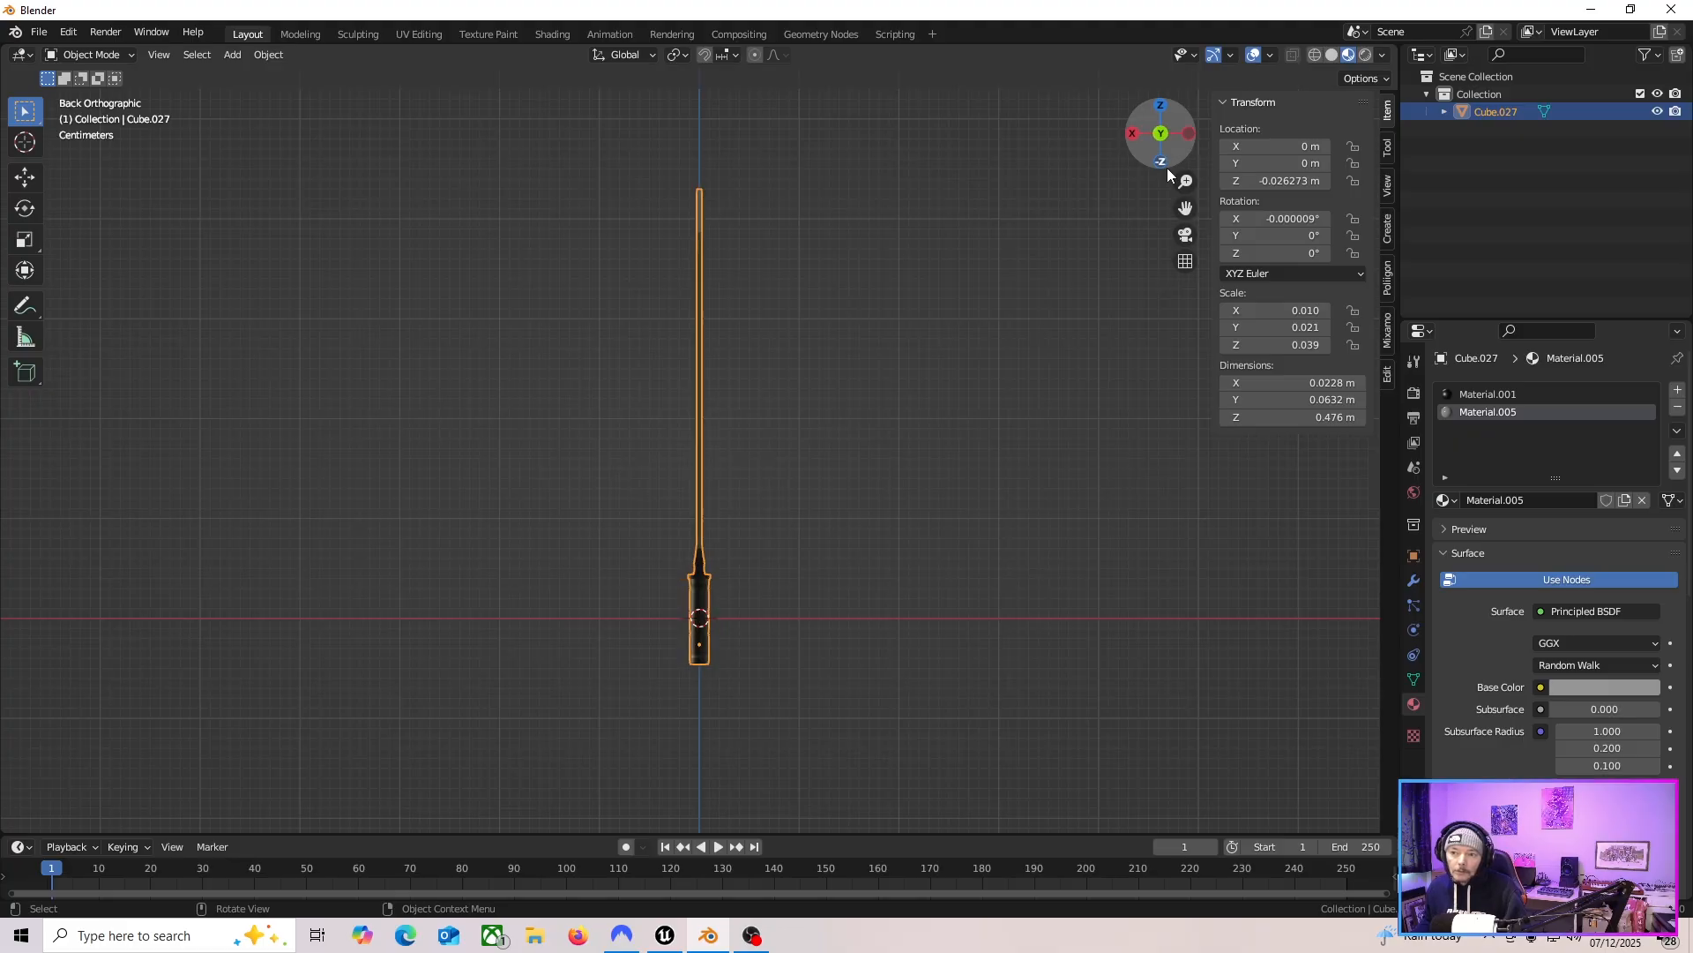
{"action": "left_click", "coordinate": [1133, 134]}
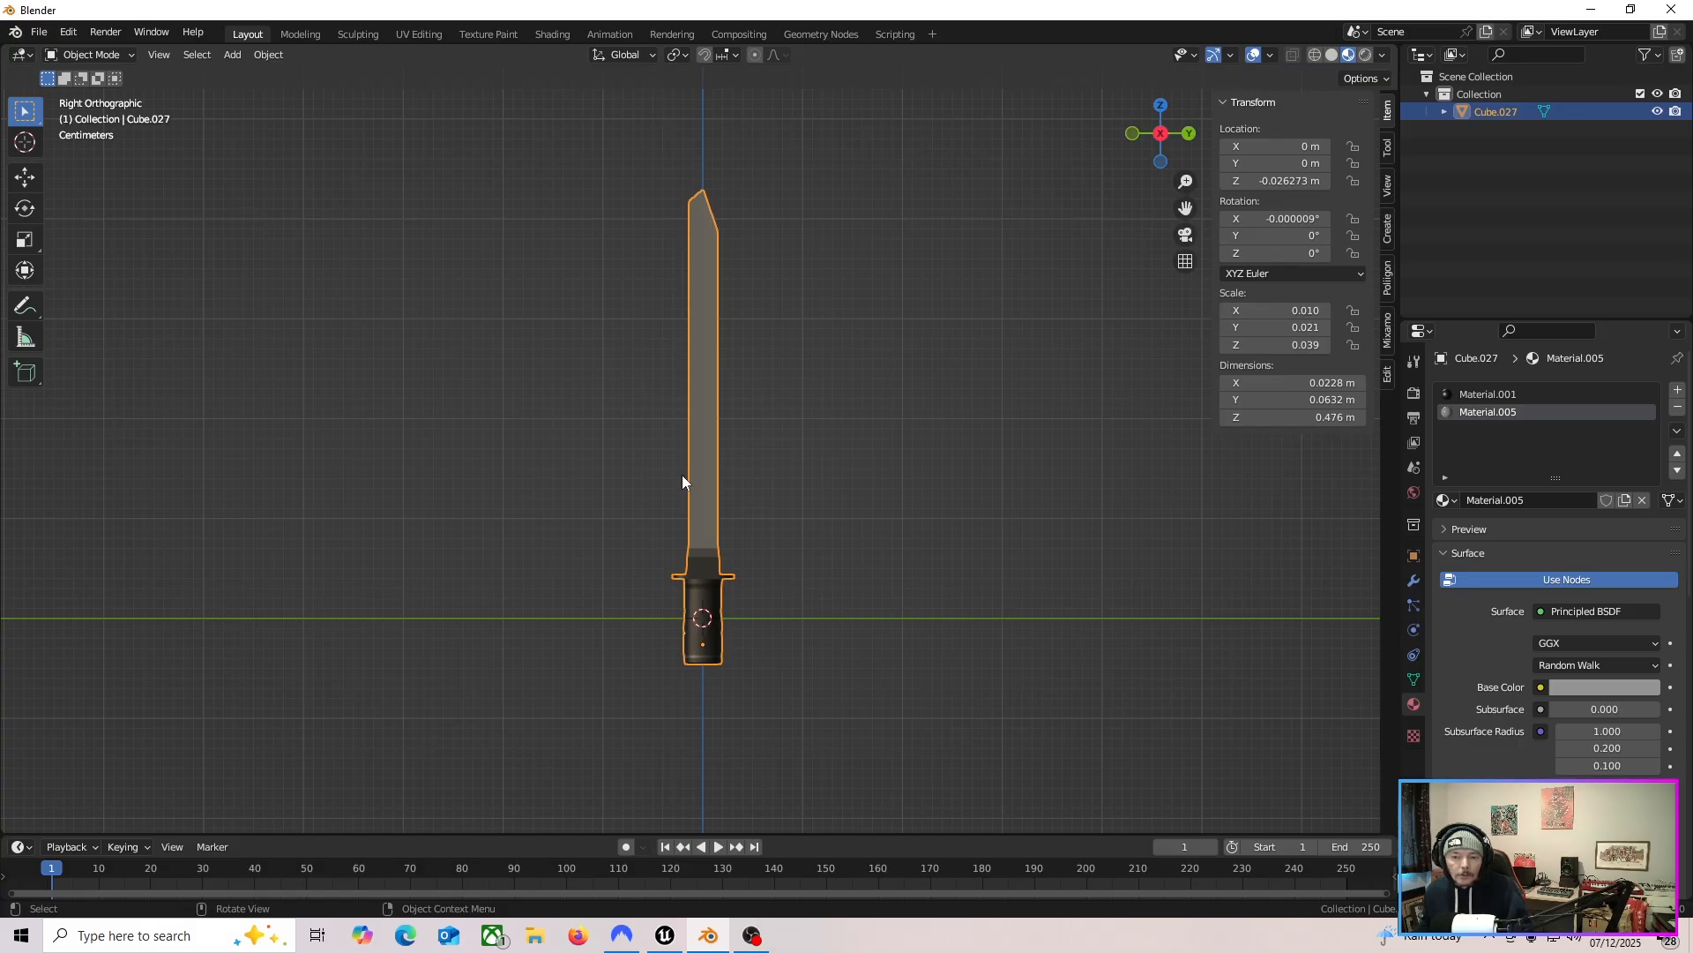
{"action": "left_click", "coordinate": [703, 650]}
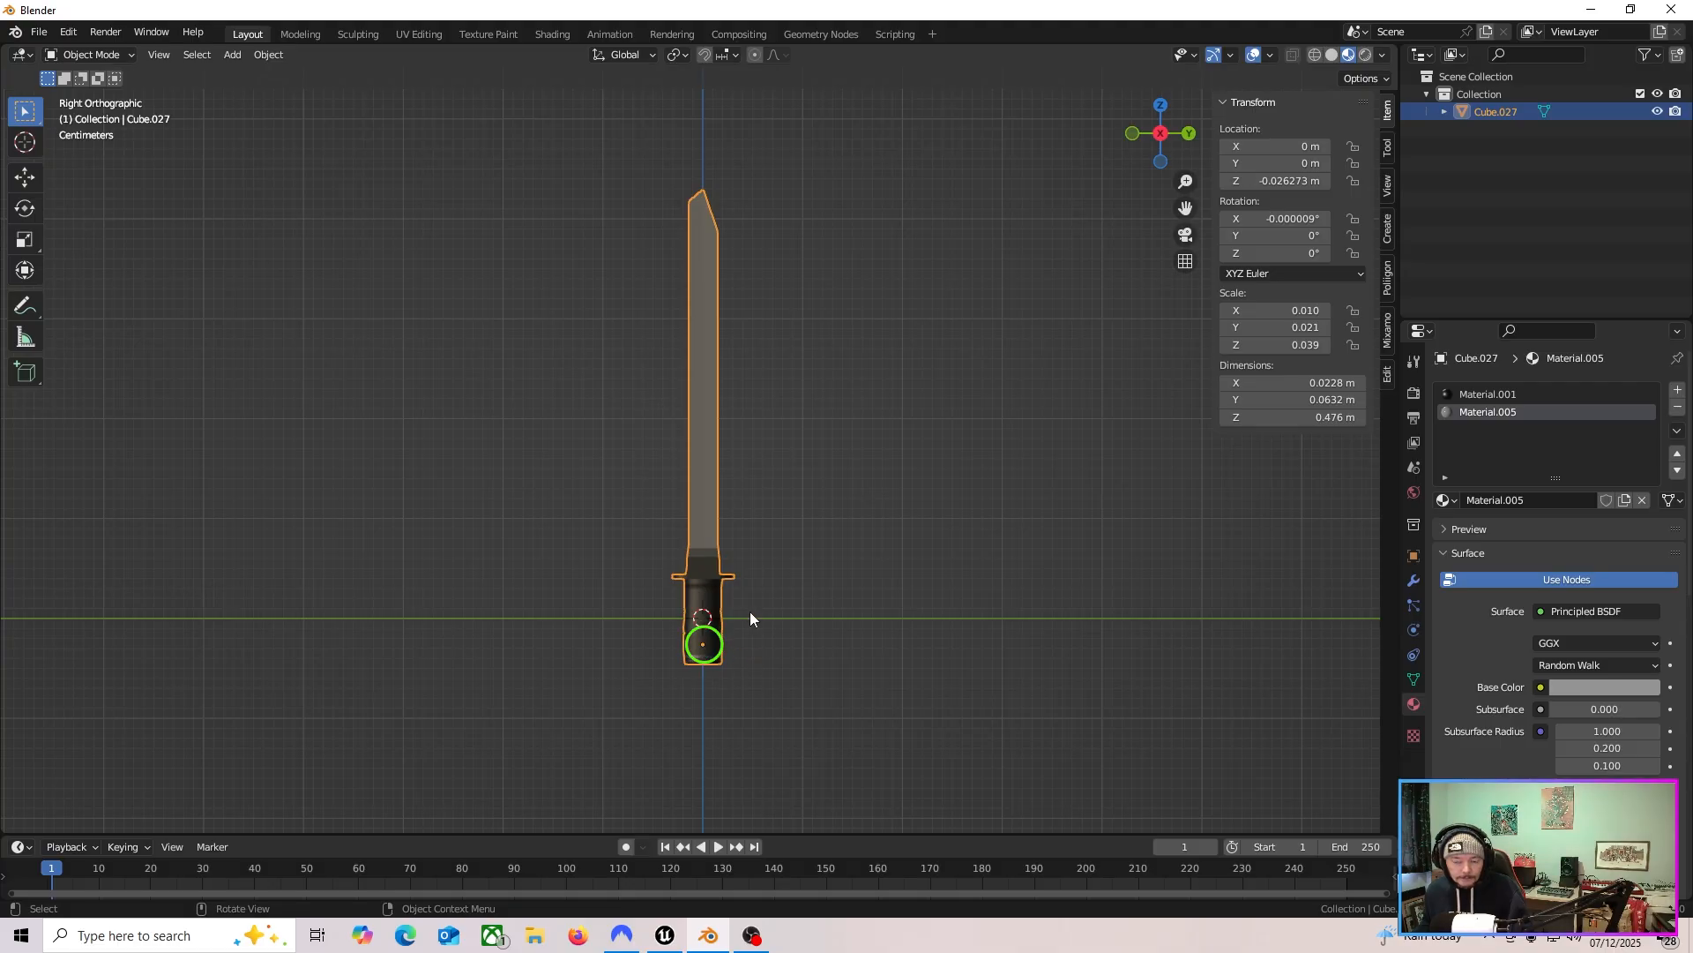
{"action": "left_click", "coordinate": [703, 621]}
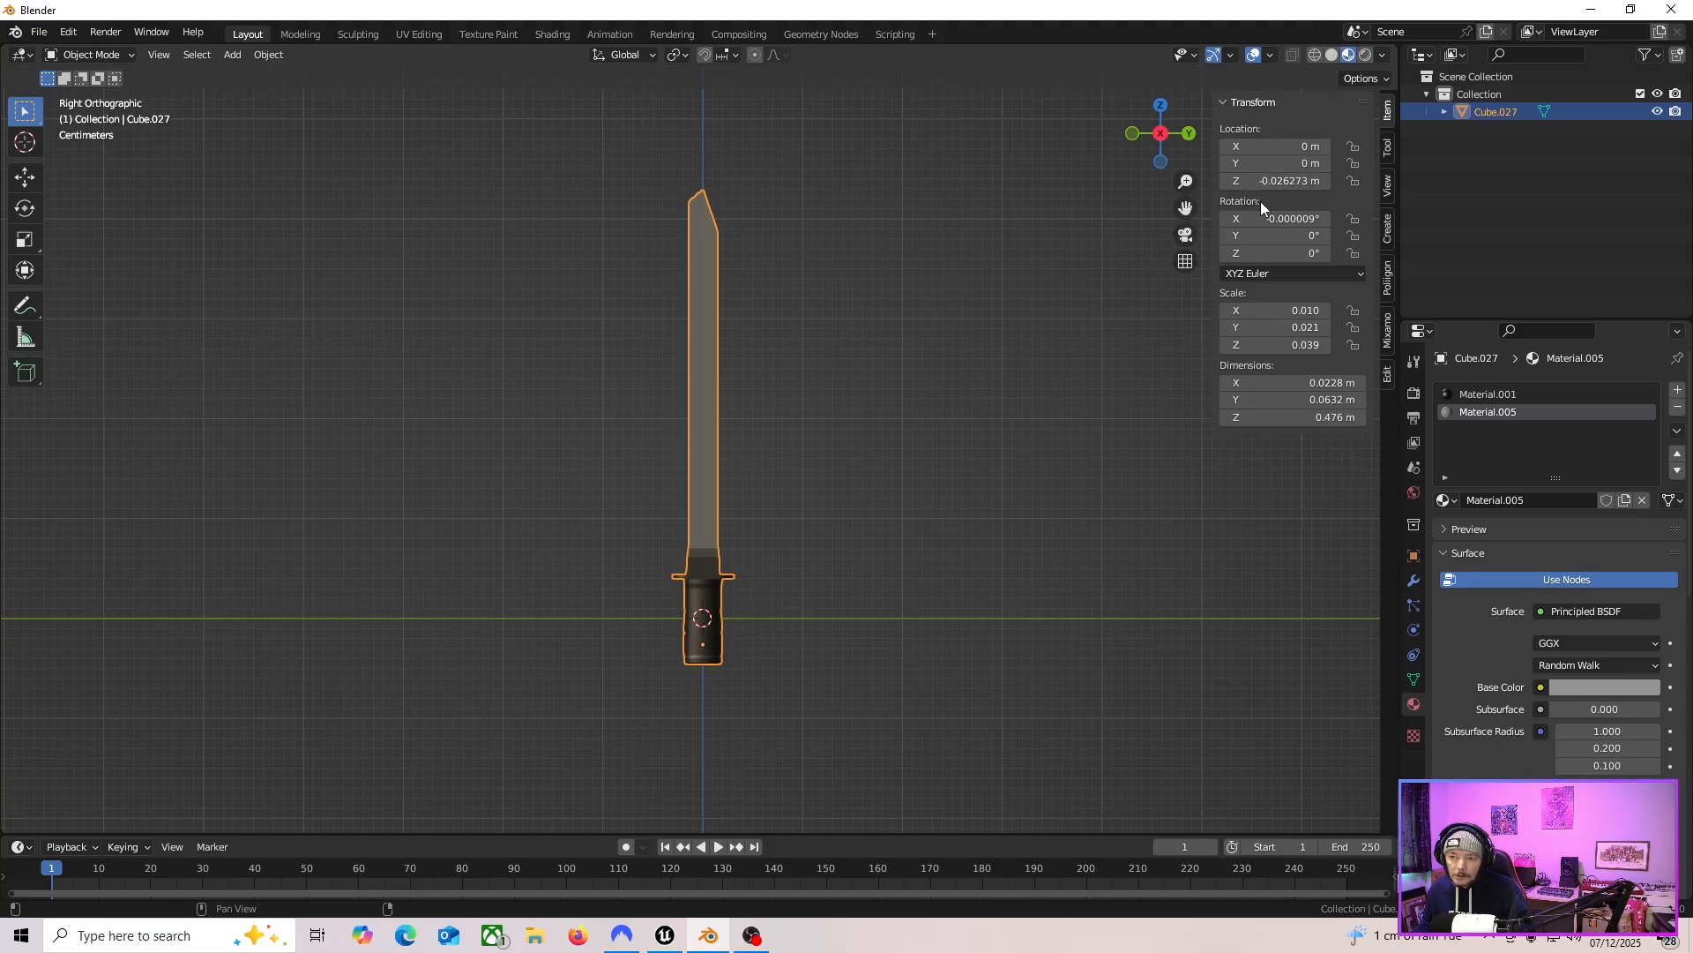
{"action": "left_click", "coordinate": [697, 649]}
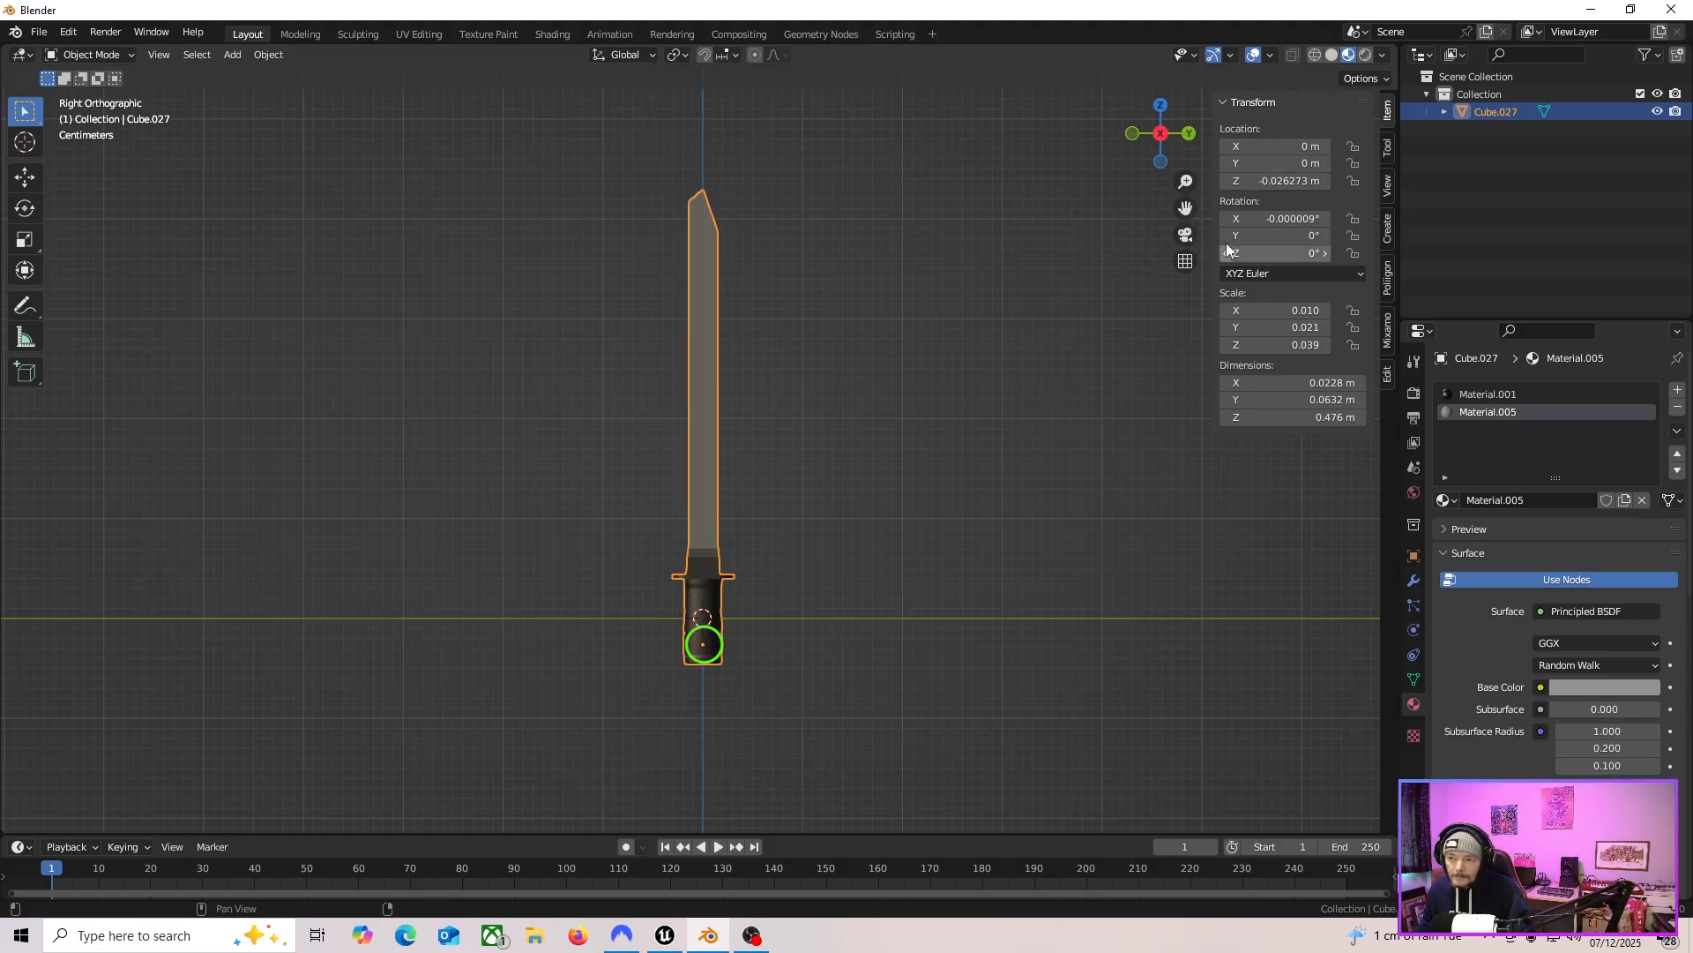
Set the knife's Z location to 0 m.
{"action": "left_click", "coordinate": [1266, 182]}
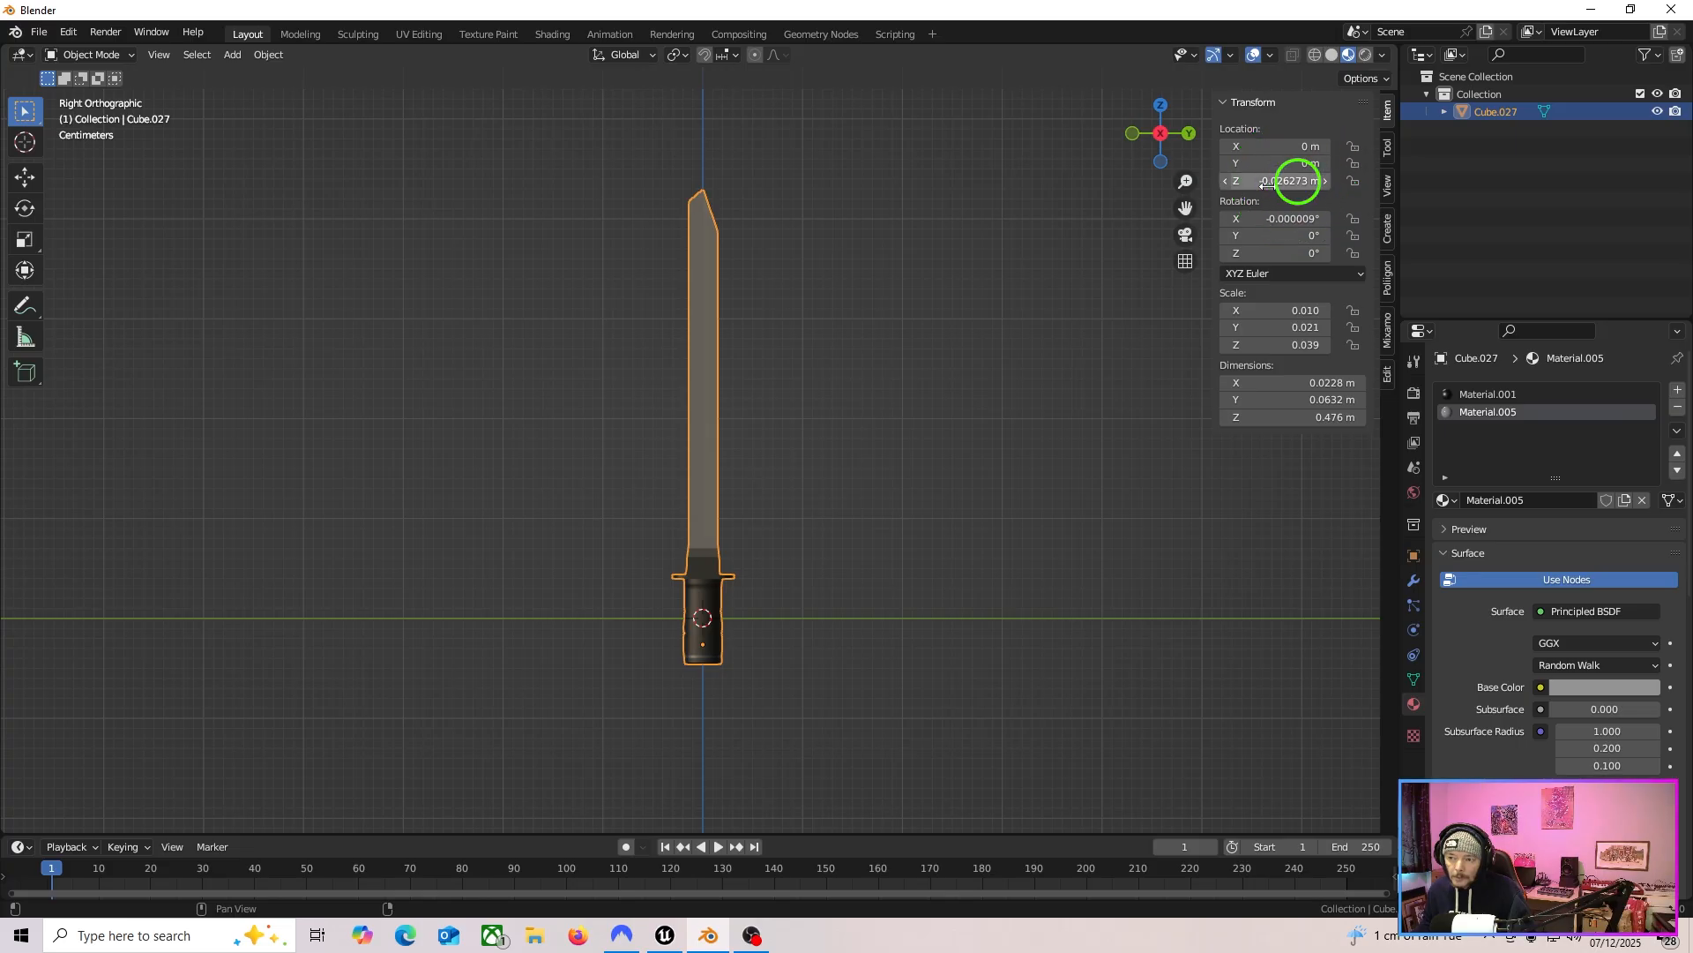
{"action": "left_click", "coordinate": [1265, 183]}
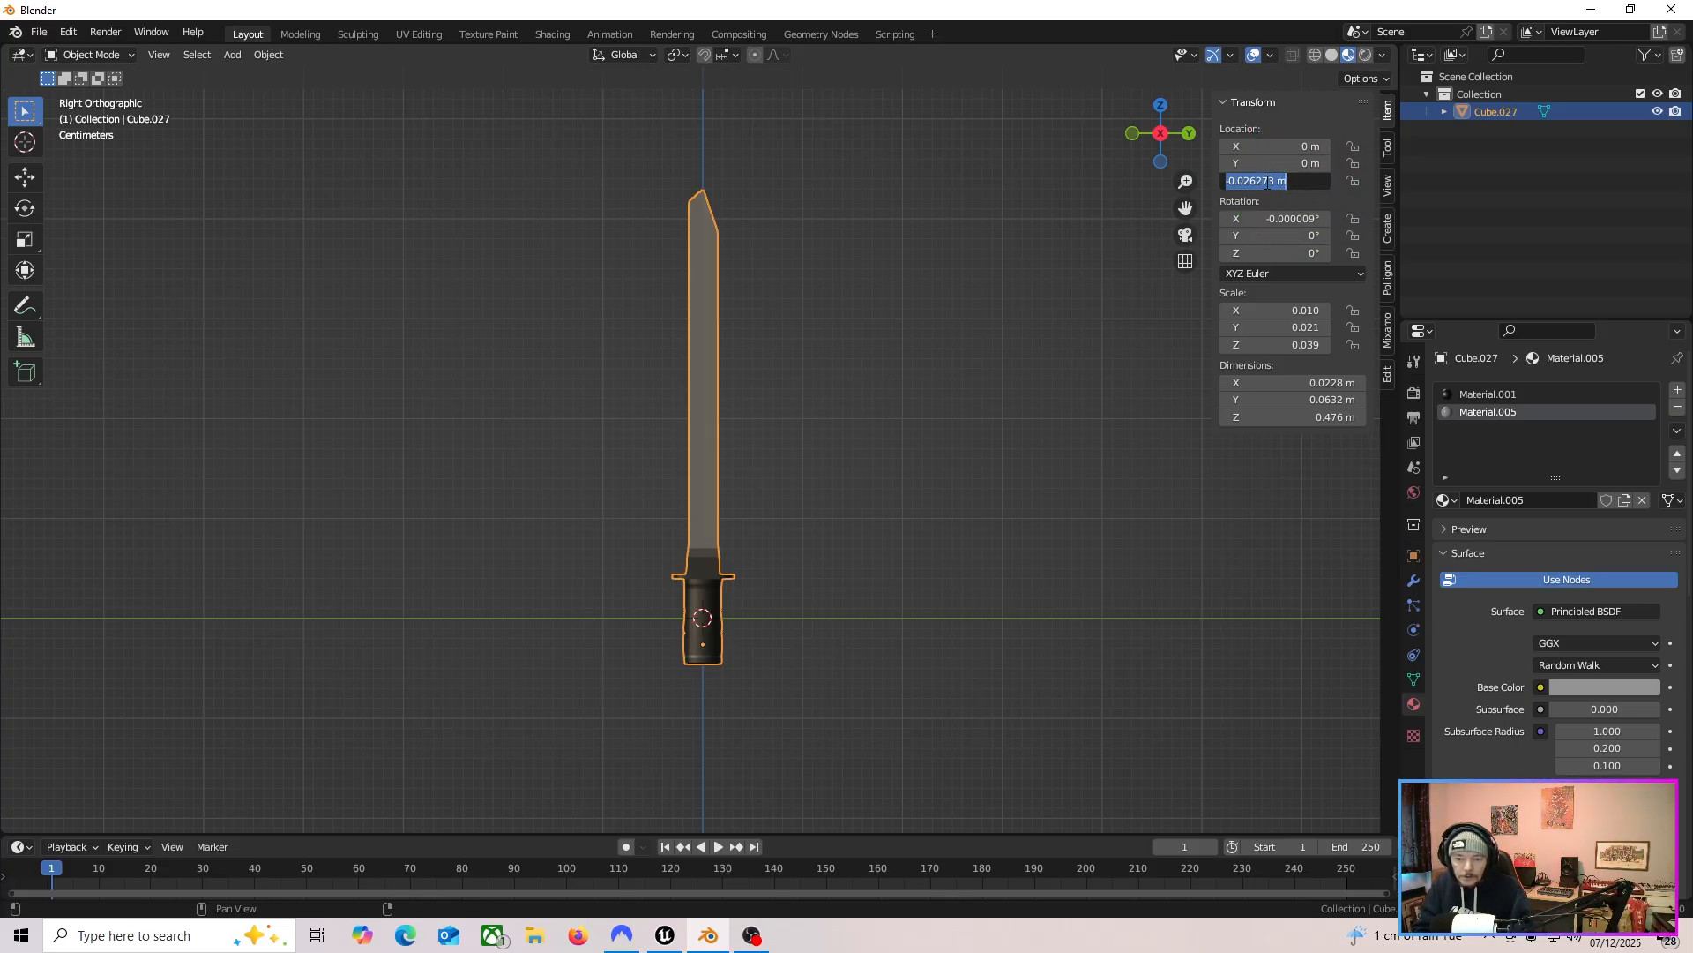
{"action": "type", "text": "0"}
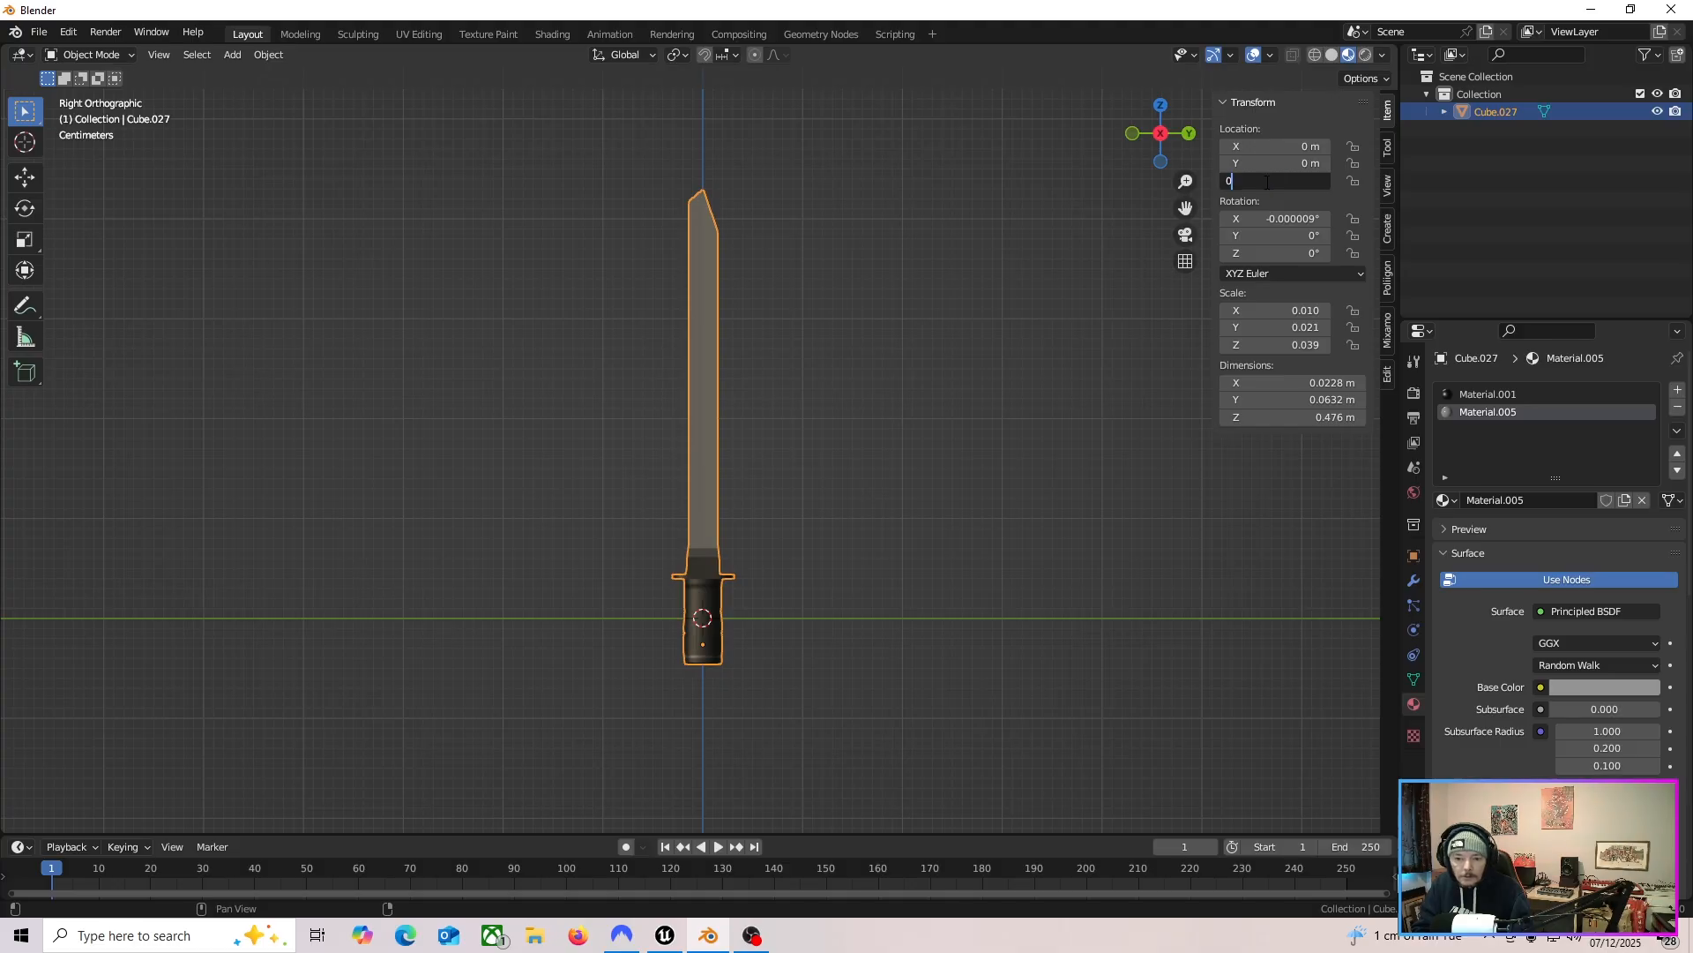
{"action": "key", "text": "Return"}
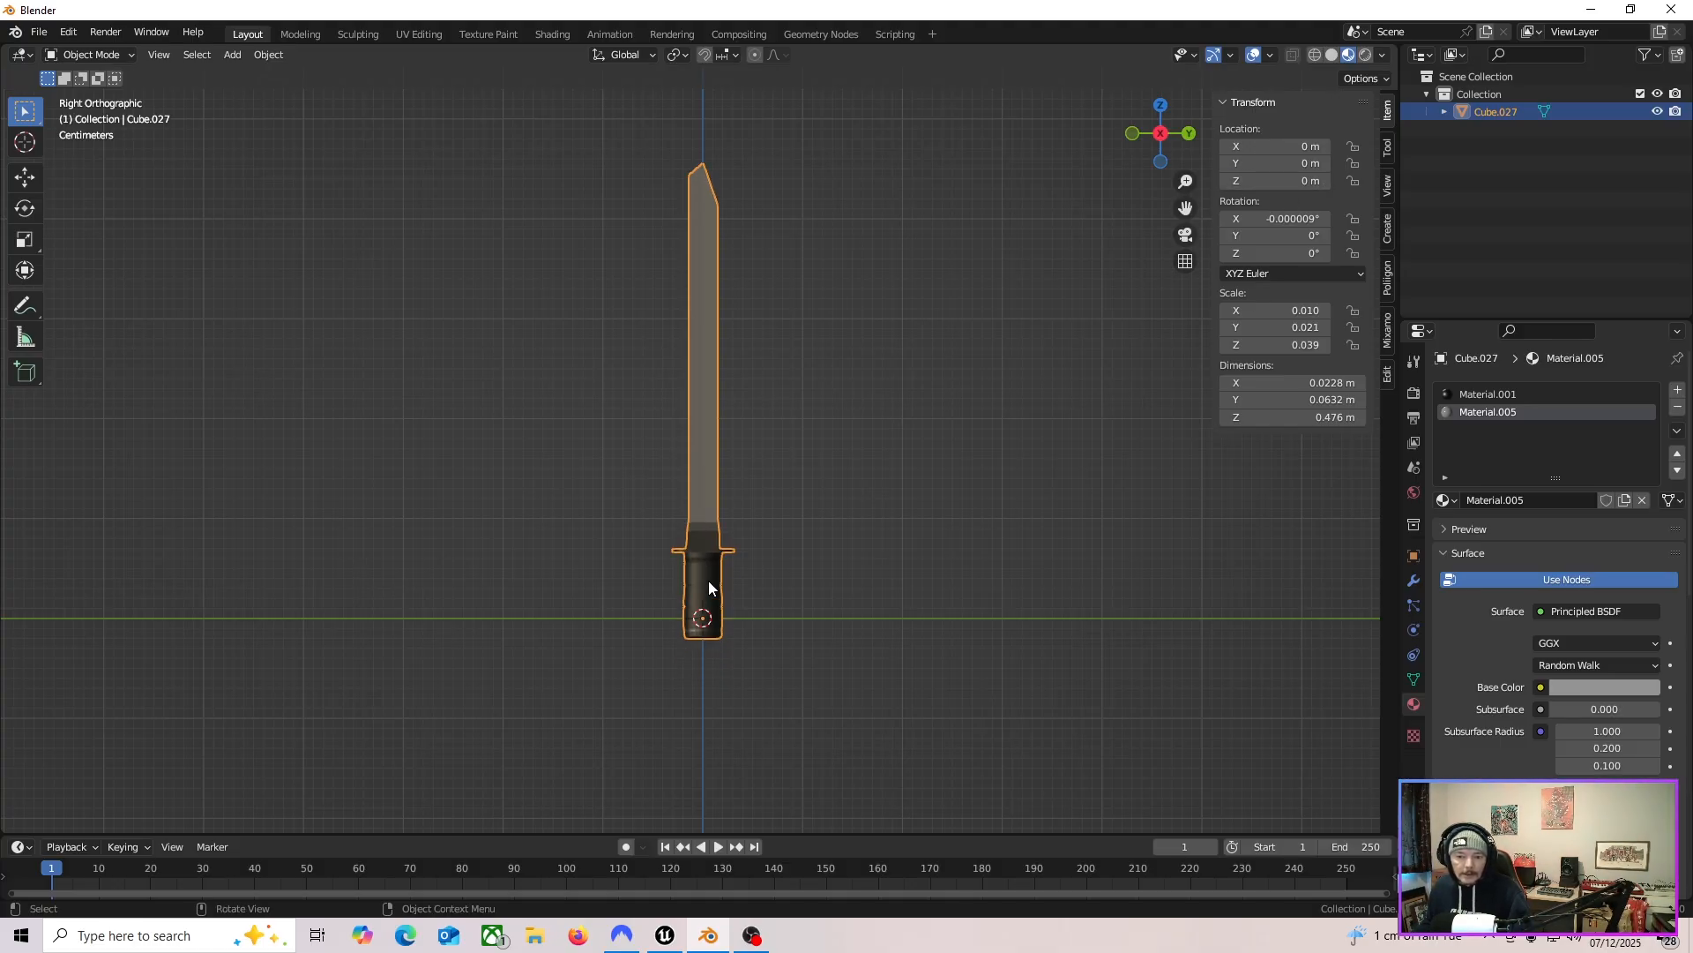
Move the knife down along the Z axis to about -0.0265 m.
{"action": "left_click", "coordinate": [703, 618]}
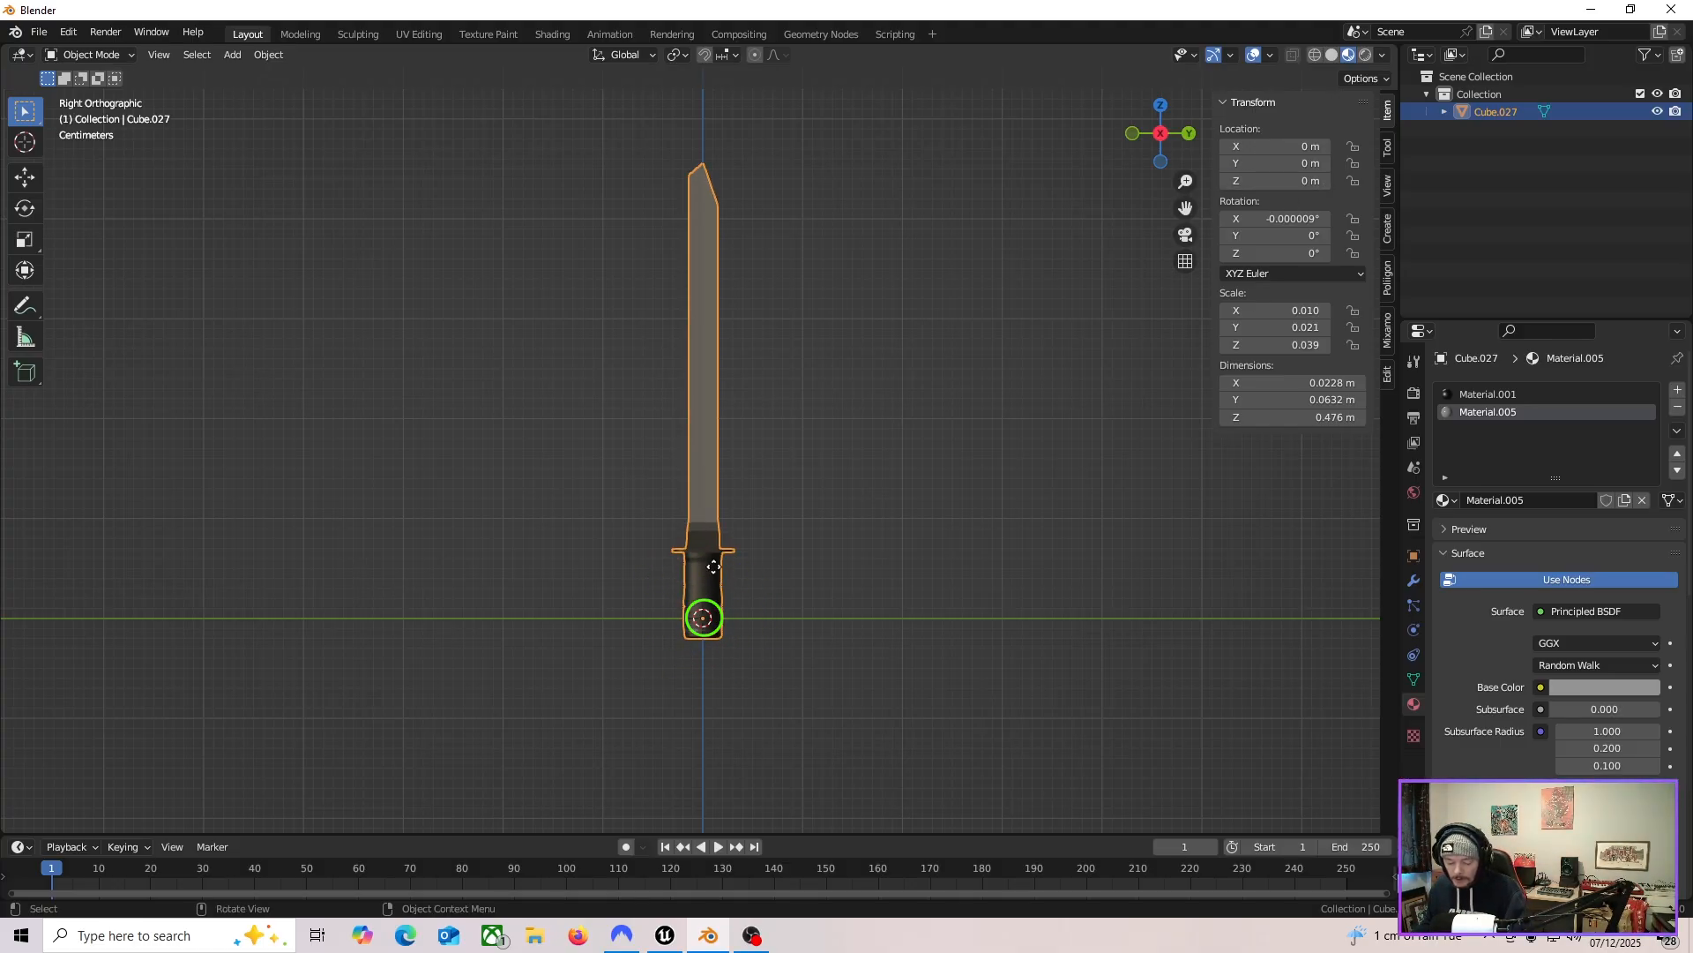
{"action": "key", "text": "g"}
{"action": "key", "text": "z"}
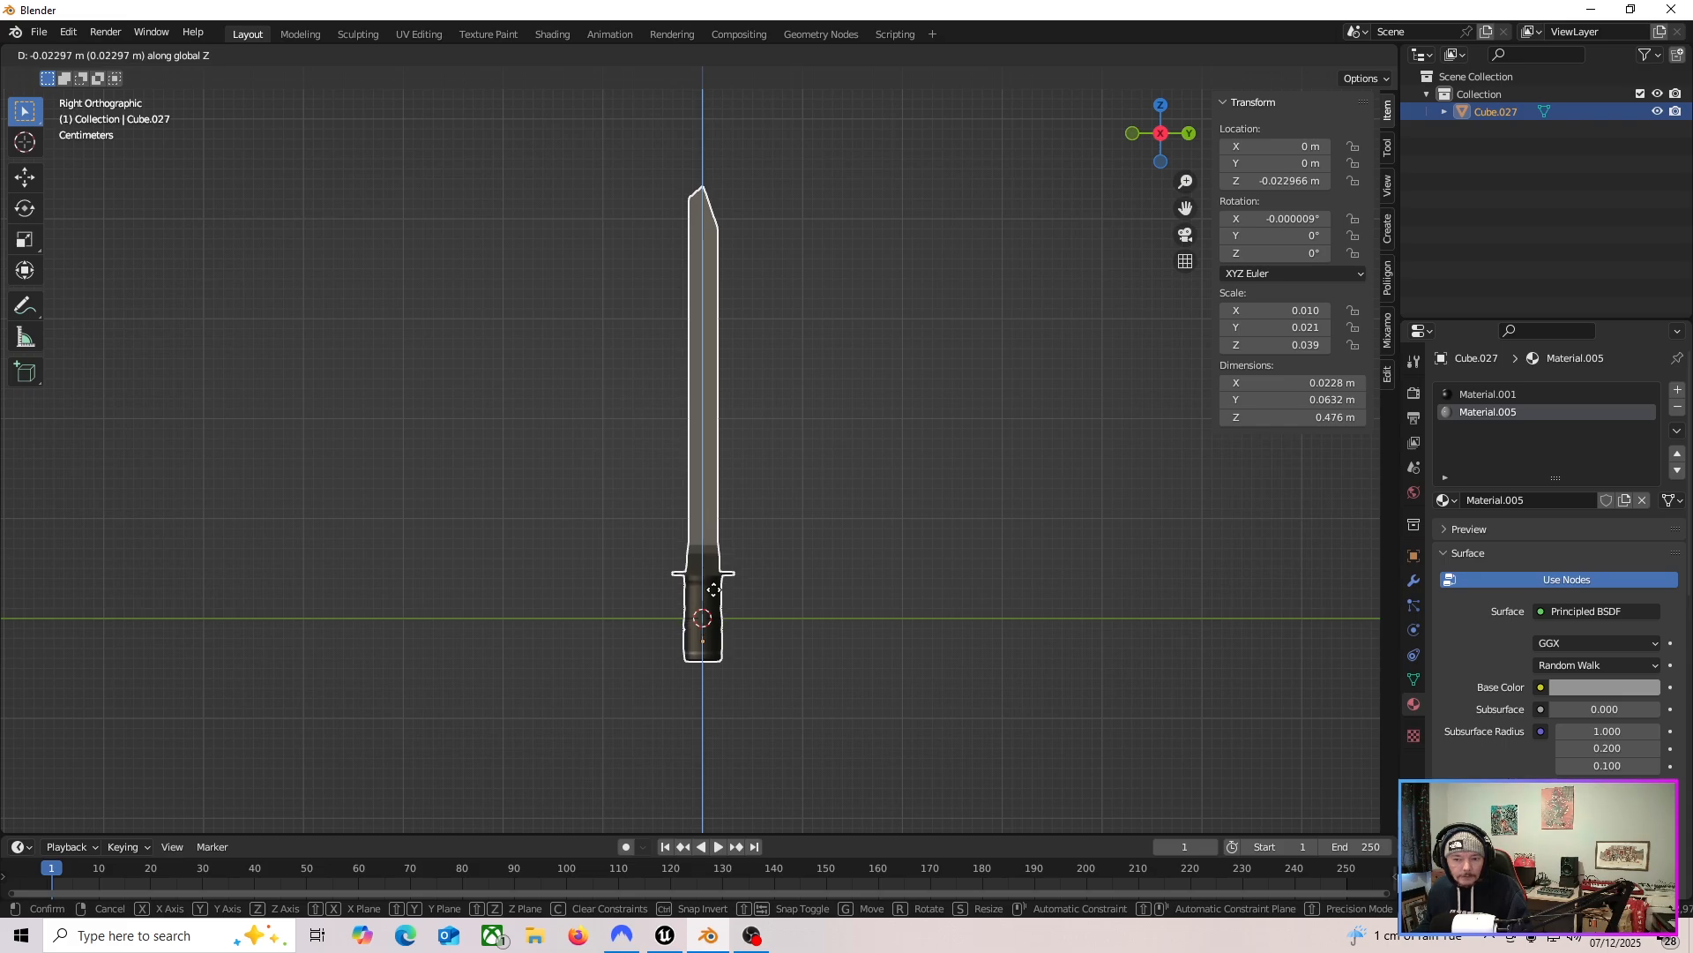
{"action": "left_click", "coordinate": [773, 614]}
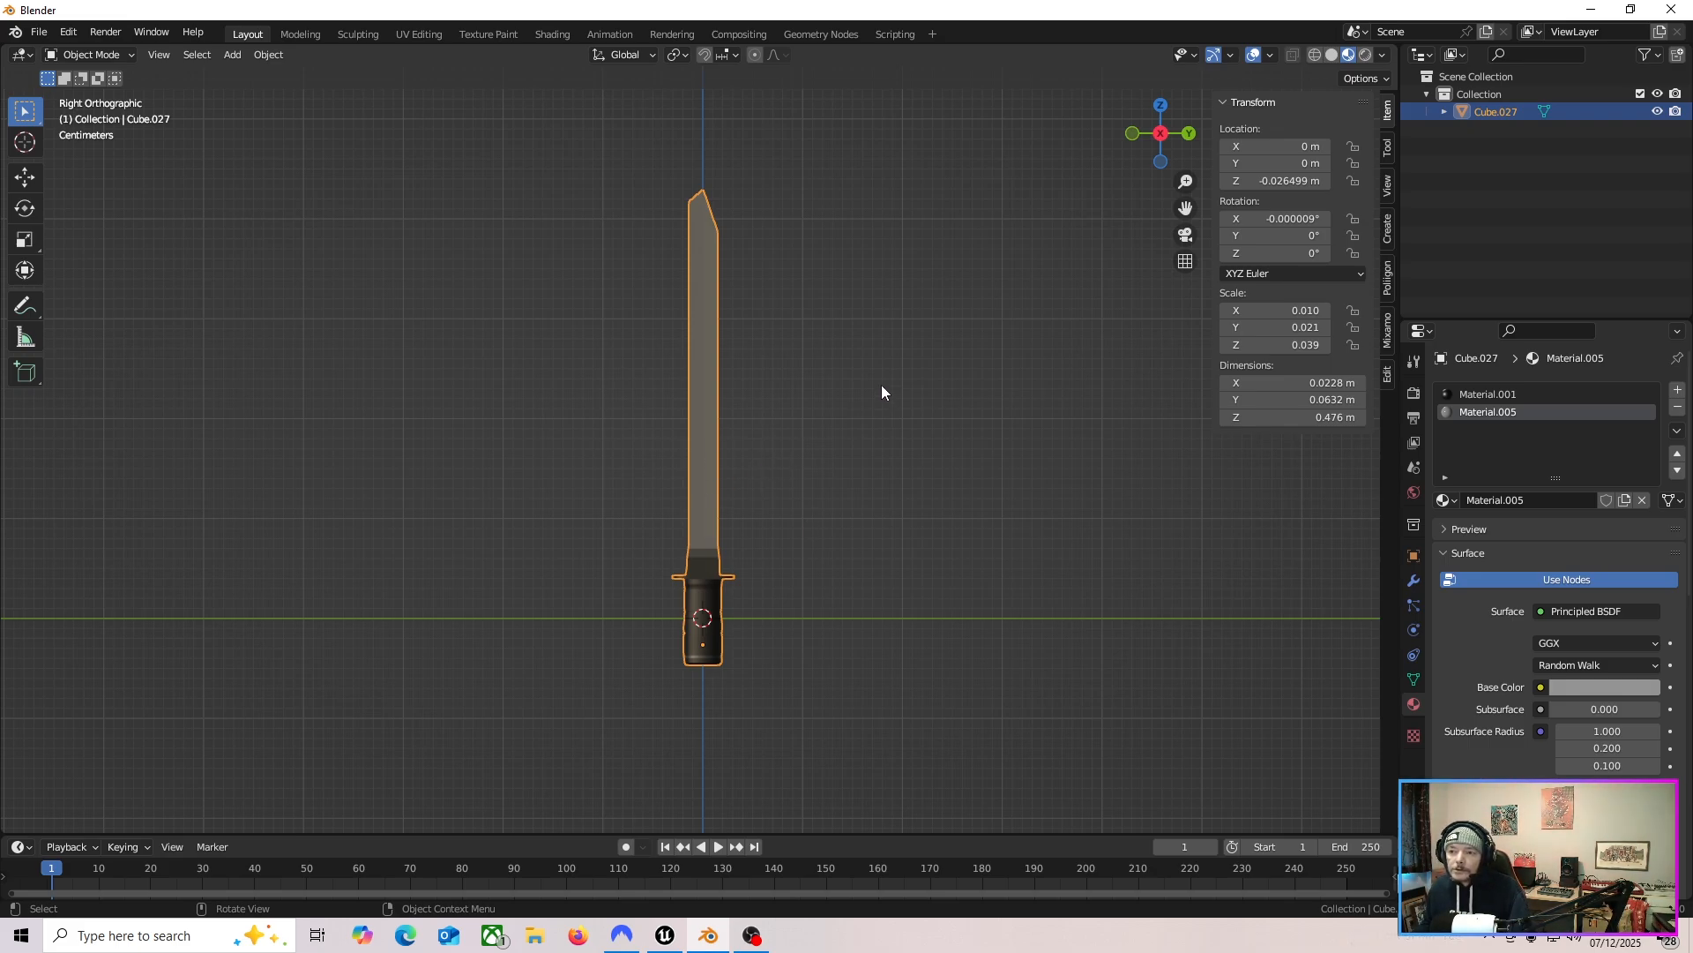
Enable the Face Orientation overlay to check the knife's normals.
{"action": "left_click", "coordinate": [1270, 55]}
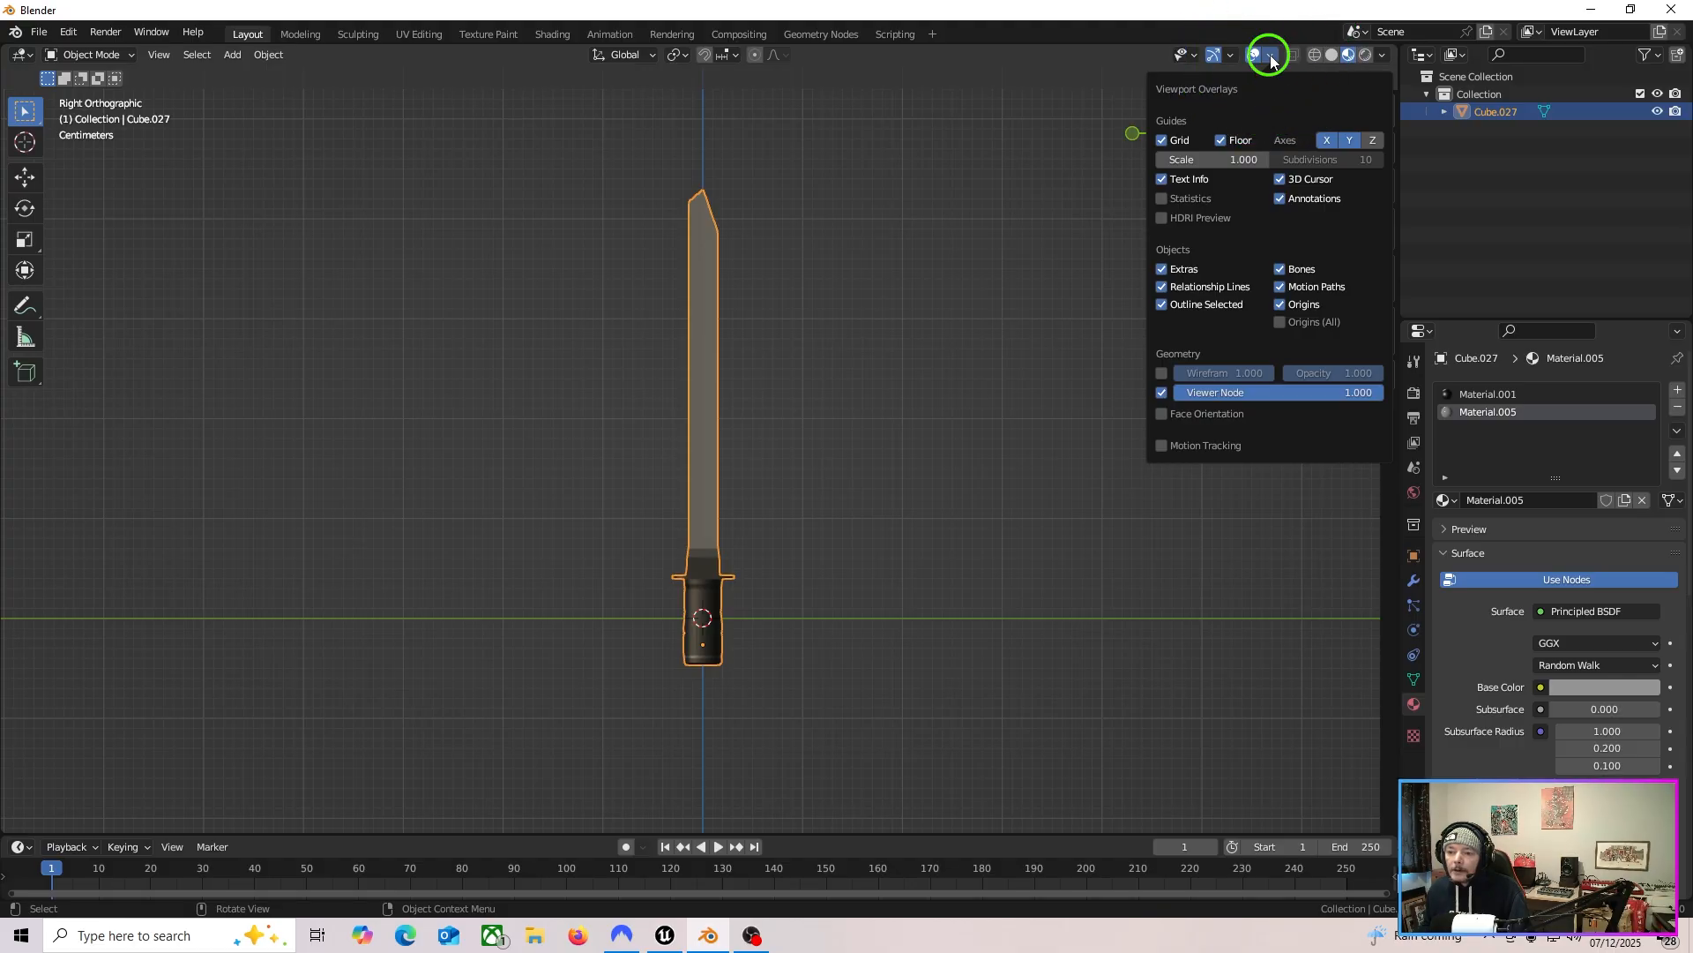
{"action": "left_click", "coordinate": [1223, 418]}
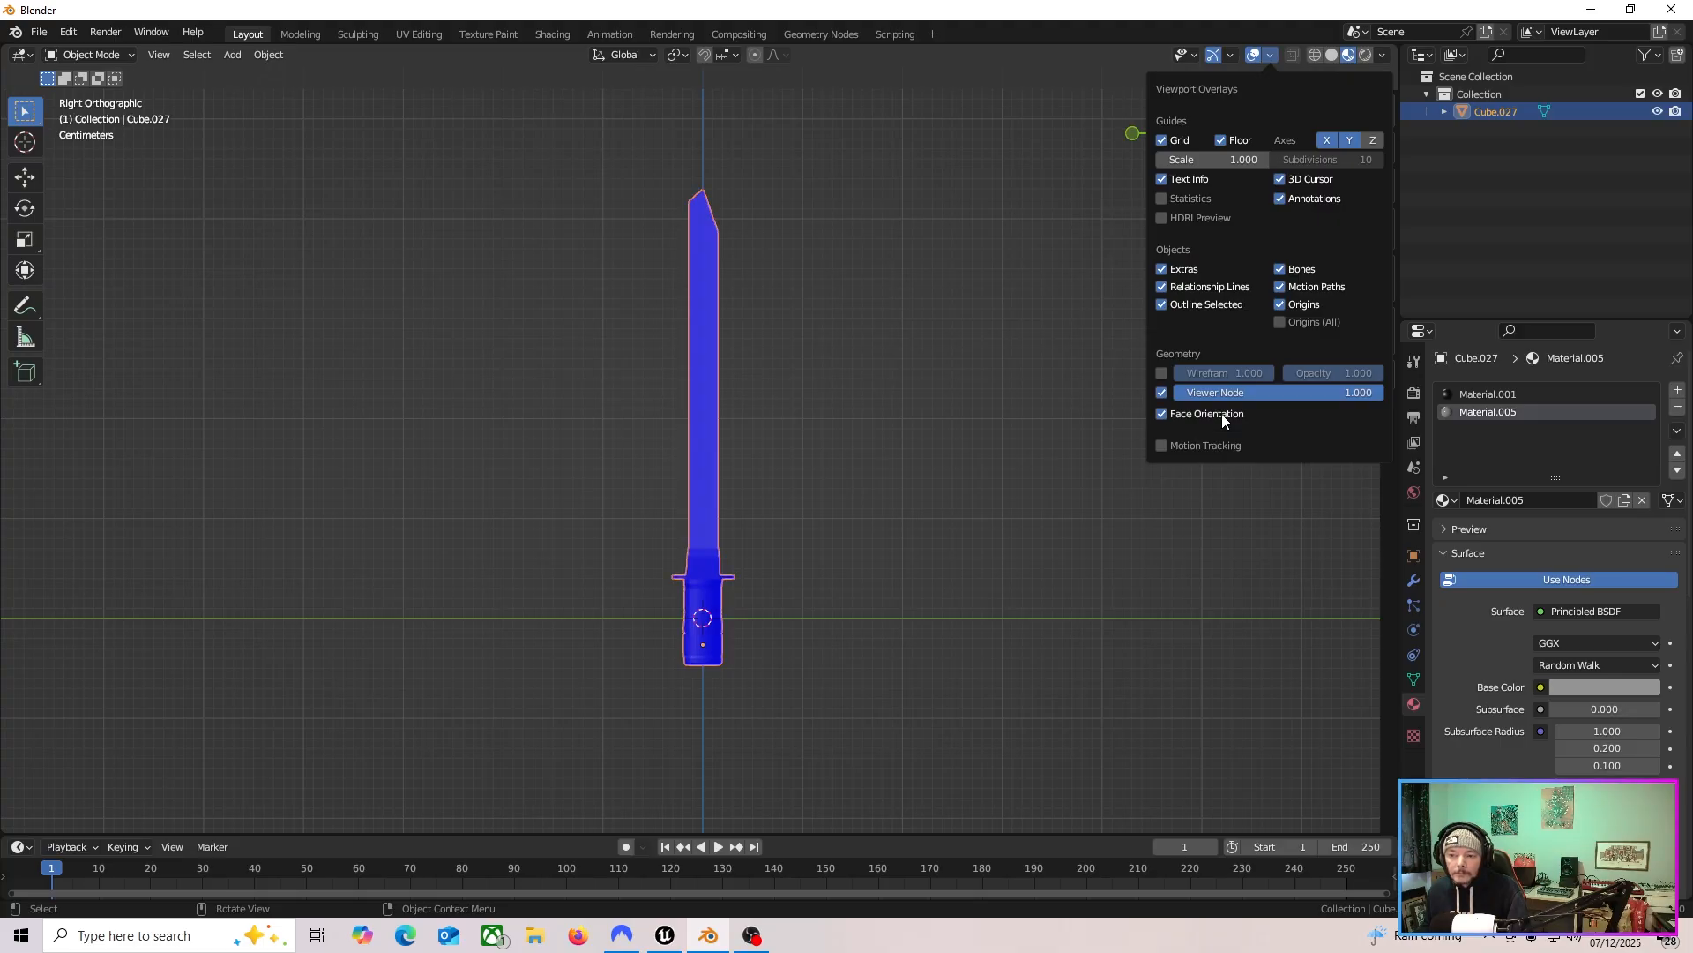
{"action": "middle_click_drag", "start_coordinate": [892, 541], "coordinate": [1141, 161]}
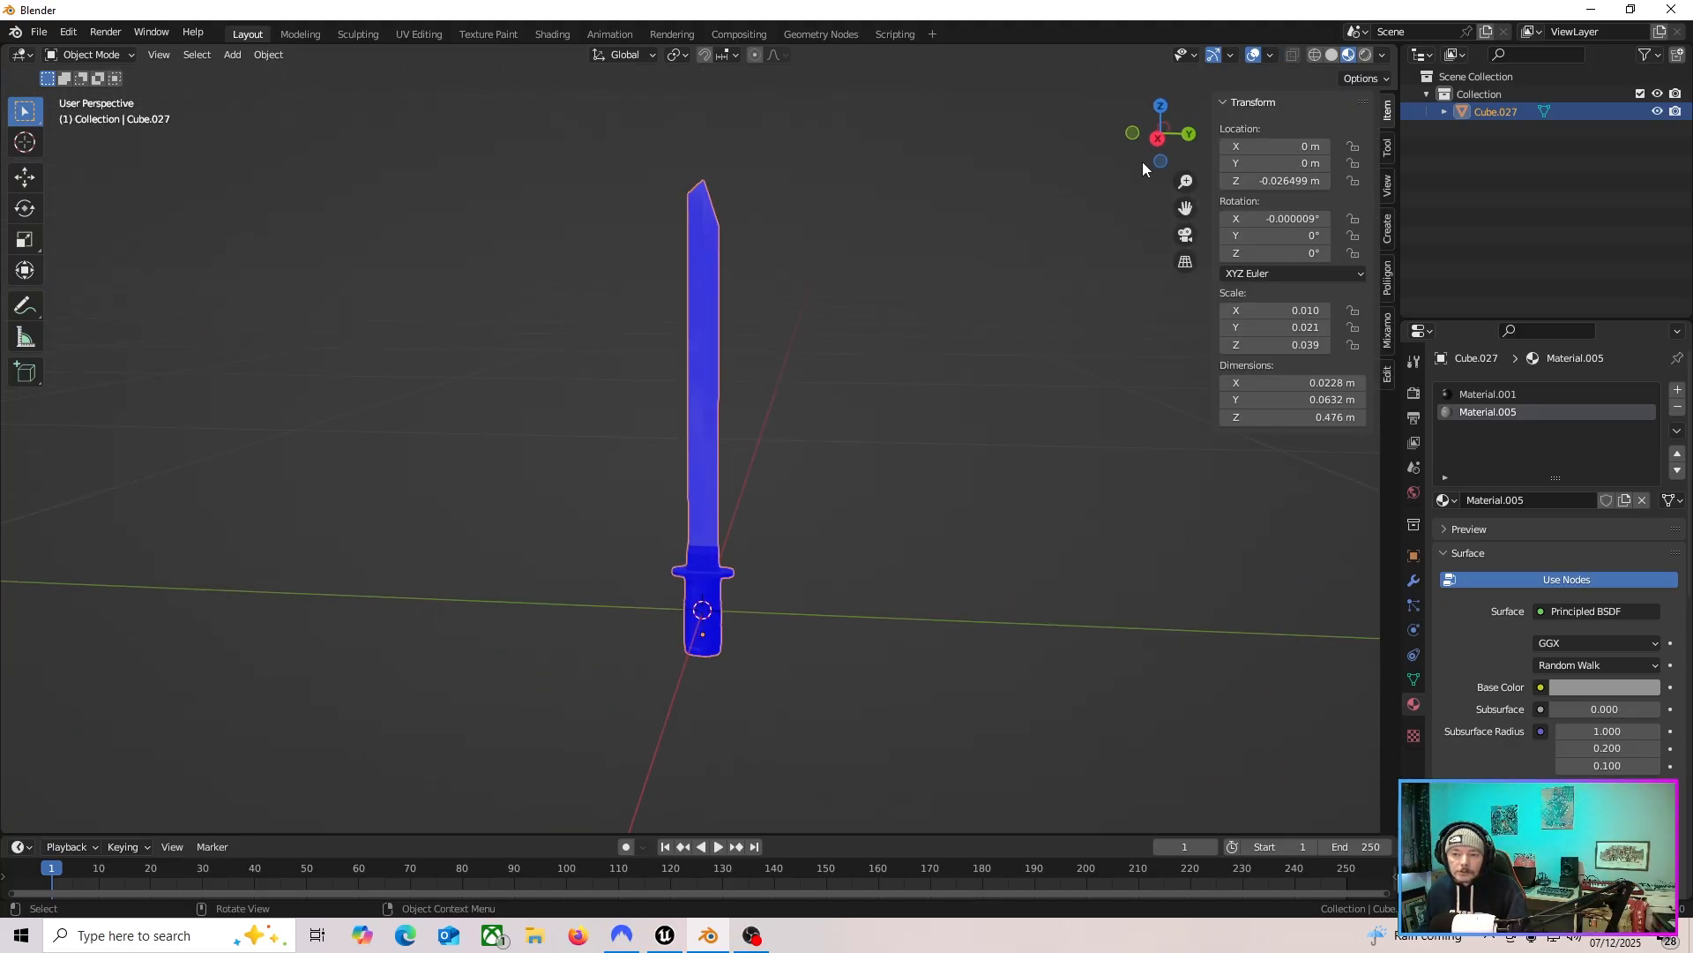
{"action": "left_click", "coordinate": [1152, 139]}
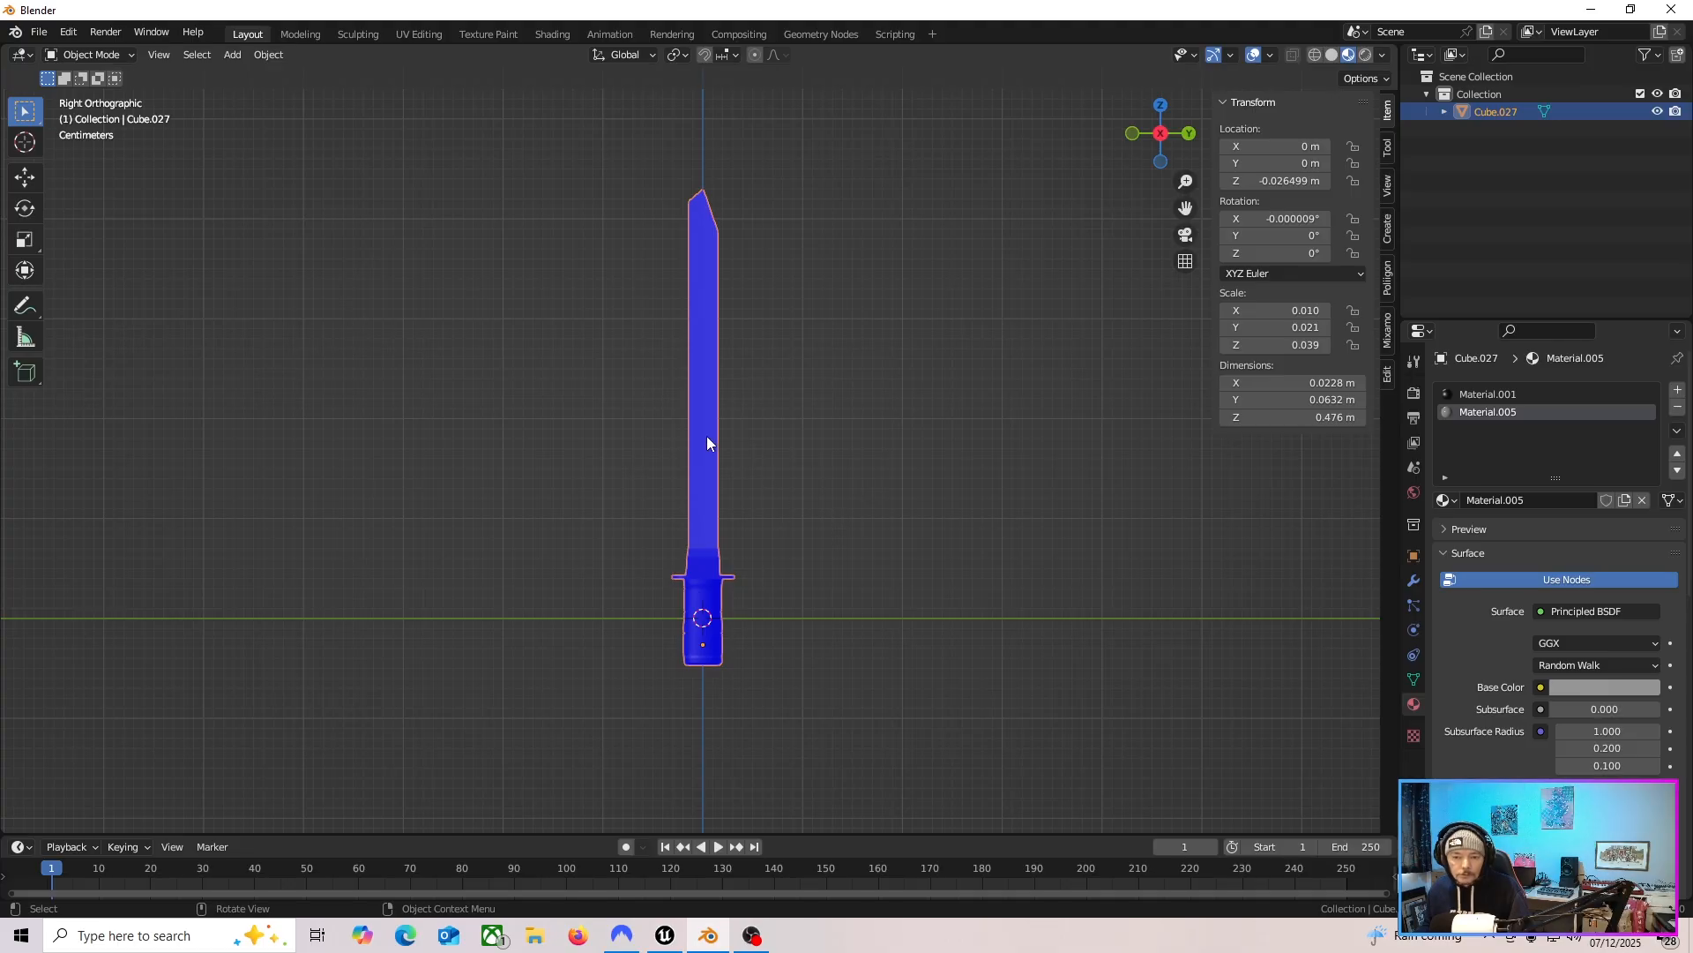
In Edit Mode, recalculate the knife's normals with the Inside option enabled.
{"action": "key", "text": "Tab"}
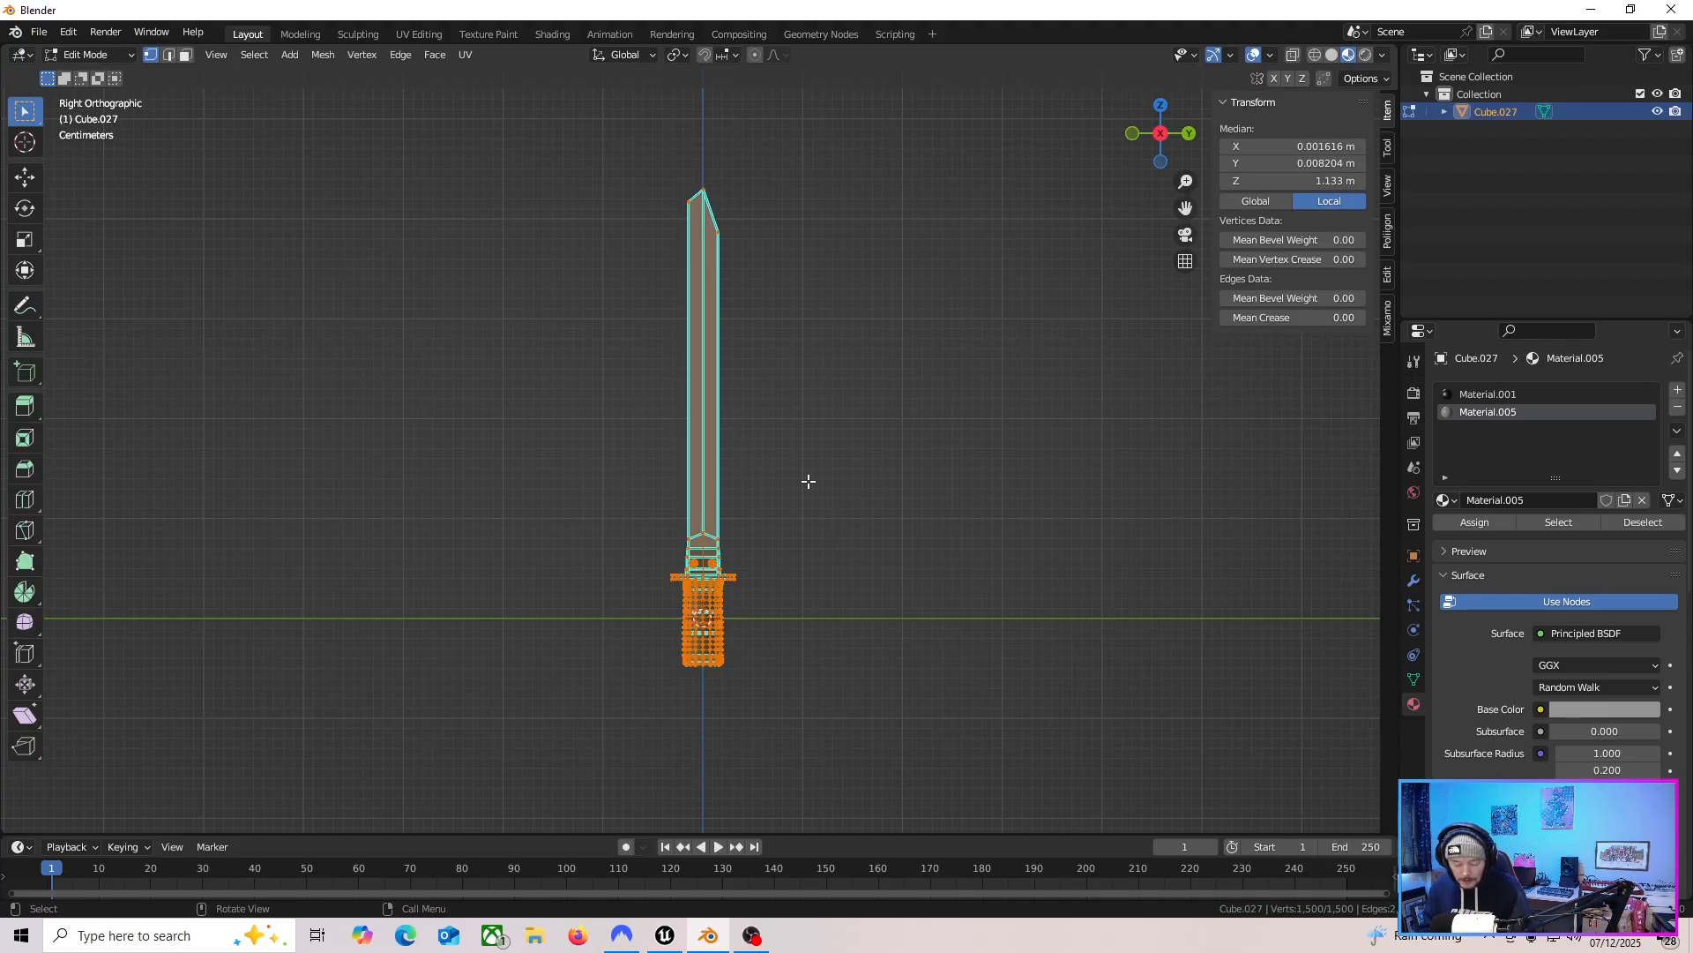
{"action": "key", "text": "shift+n"}
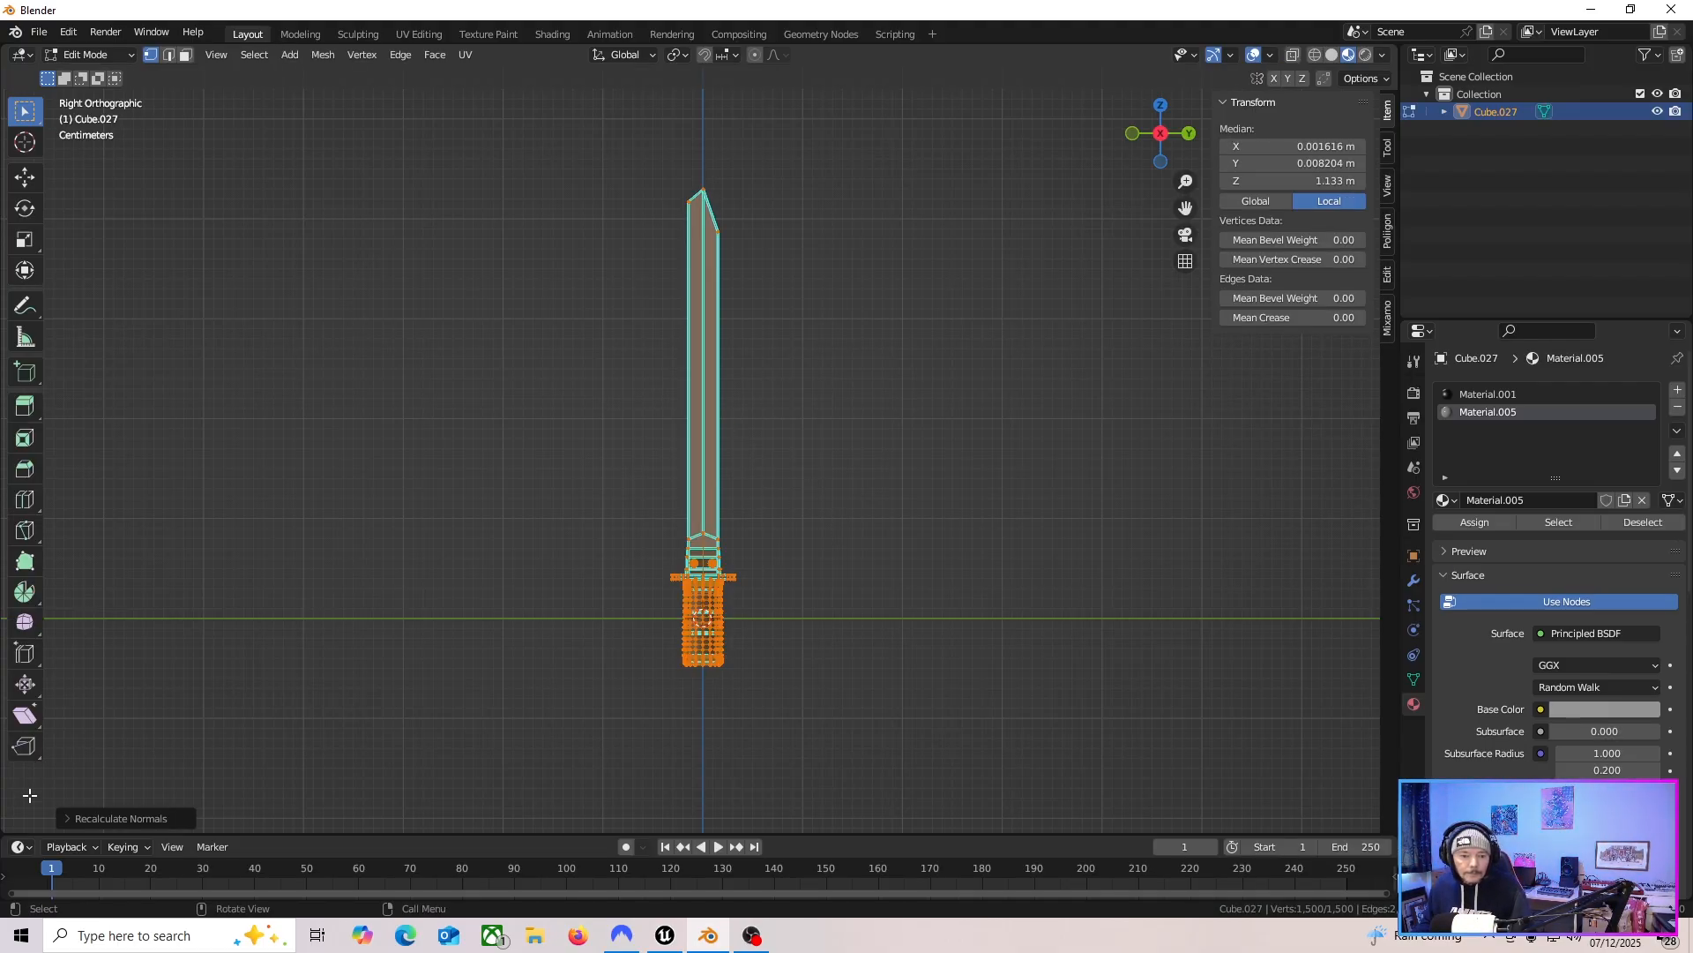
{"action": "left_click", "coordinate": [66, 818]}
{"action": "left_click", "coordinate": [166, 813]}
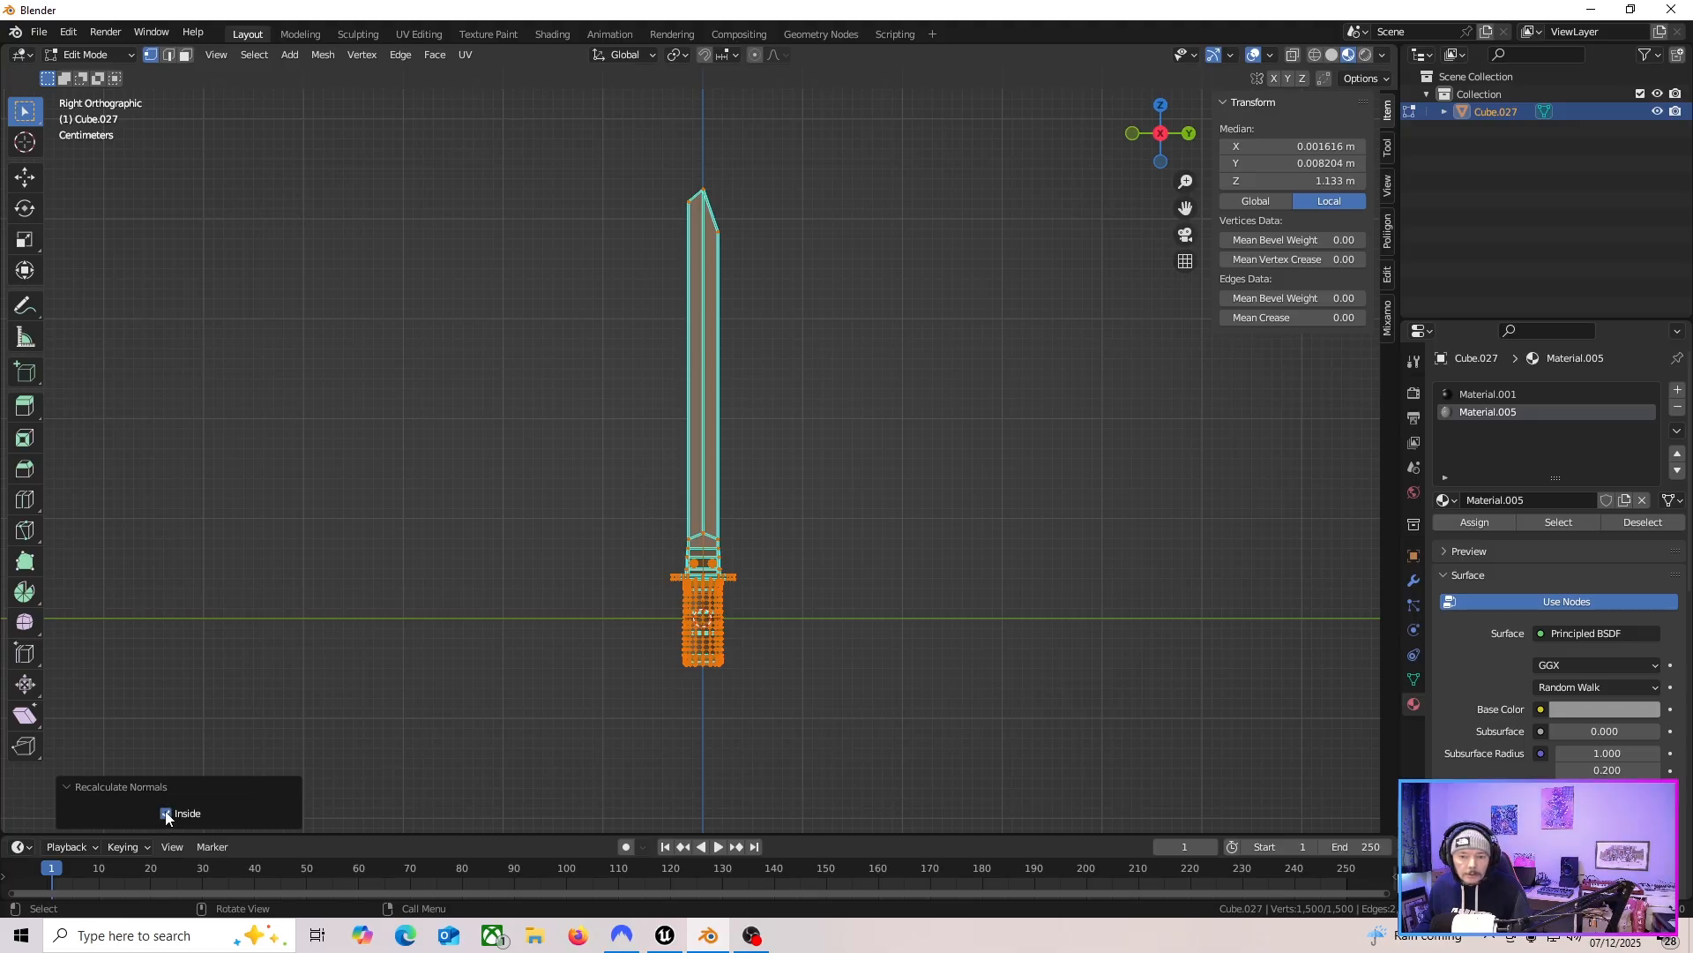
Enable the Face Orientation overlay in Edit Mode and return to Object Mode to view the knife.
{"action": "left_click", "coordinate": [1270, 55]}
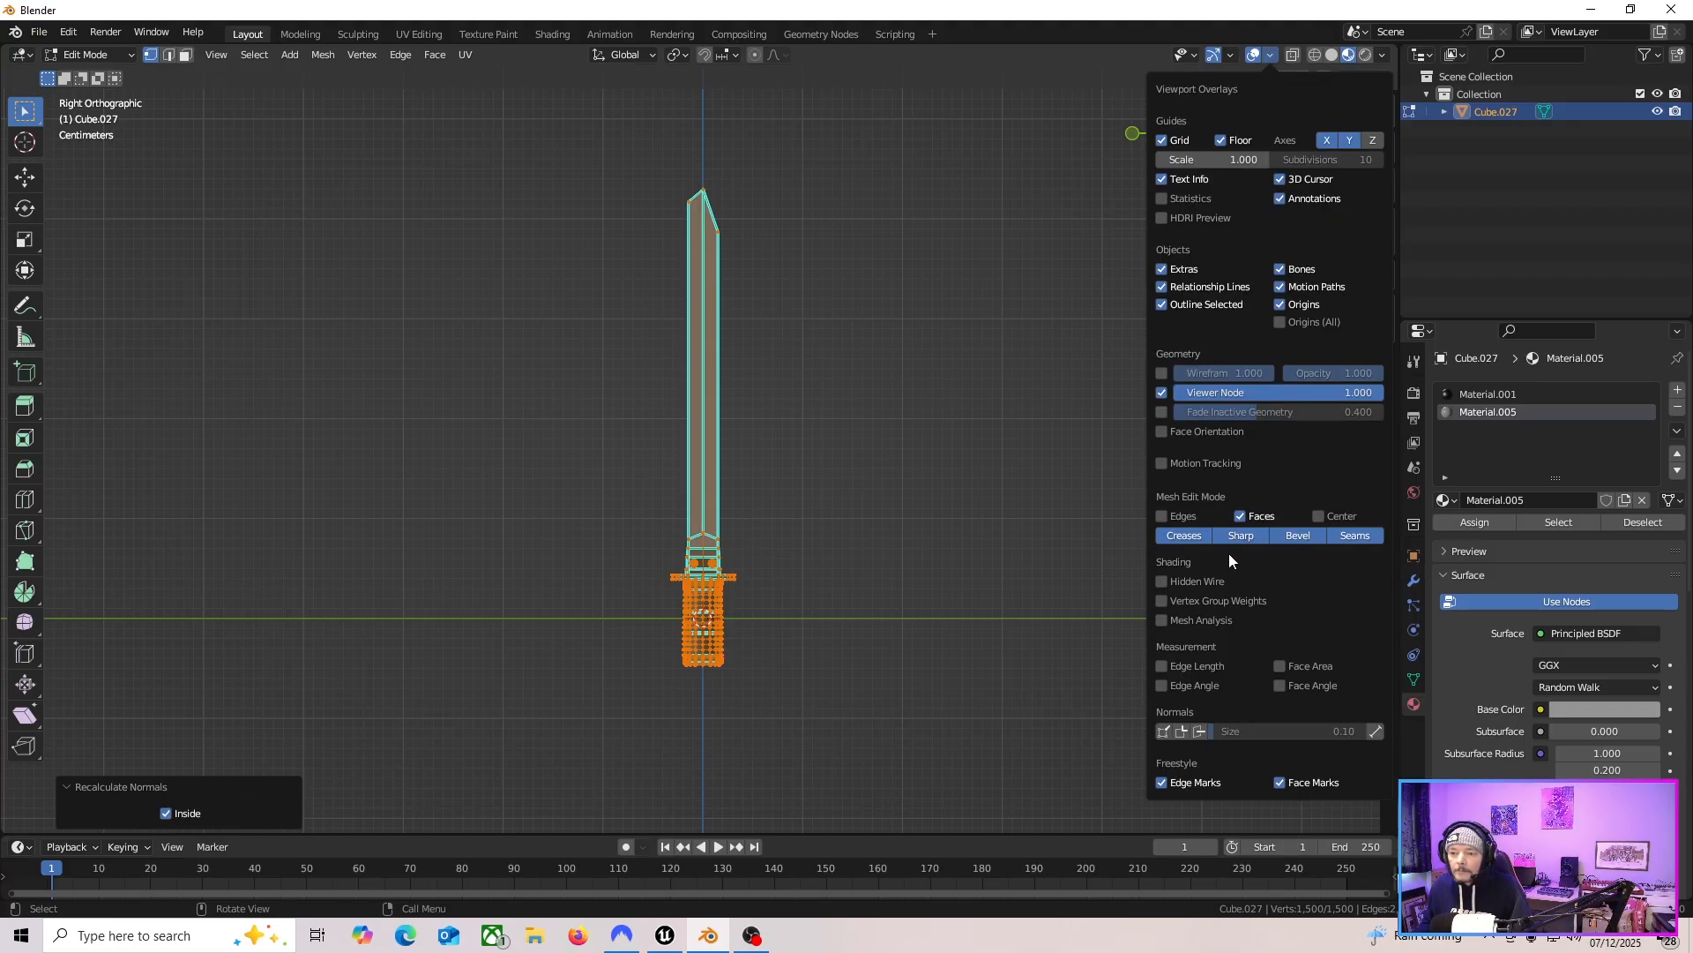
{"action": "left_click", "coordinate": [1194, 432]}
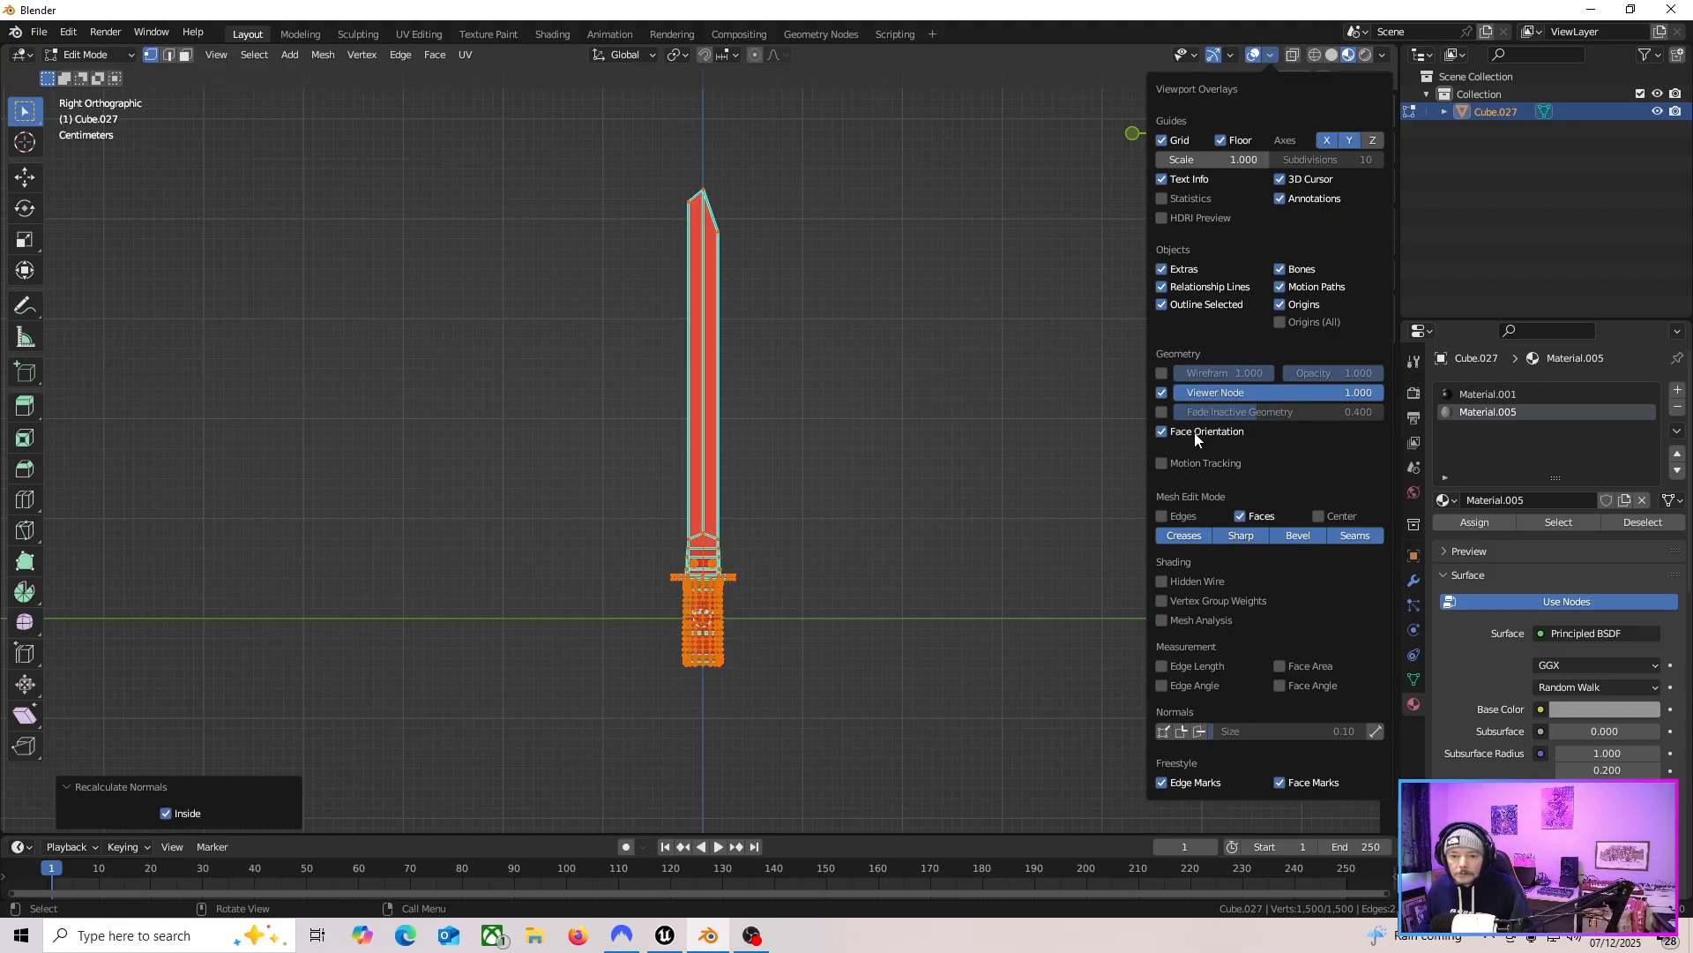
{"action": "key", "text": "Tab"}
{"action": "left_click", "coordinate": [797, 467]}
{"action": "middle_click_drag", "start_coordinate": [796, 474], "coordinate": [695, 437]}
{"action": "left_click", "coordinate": [695, 436]}
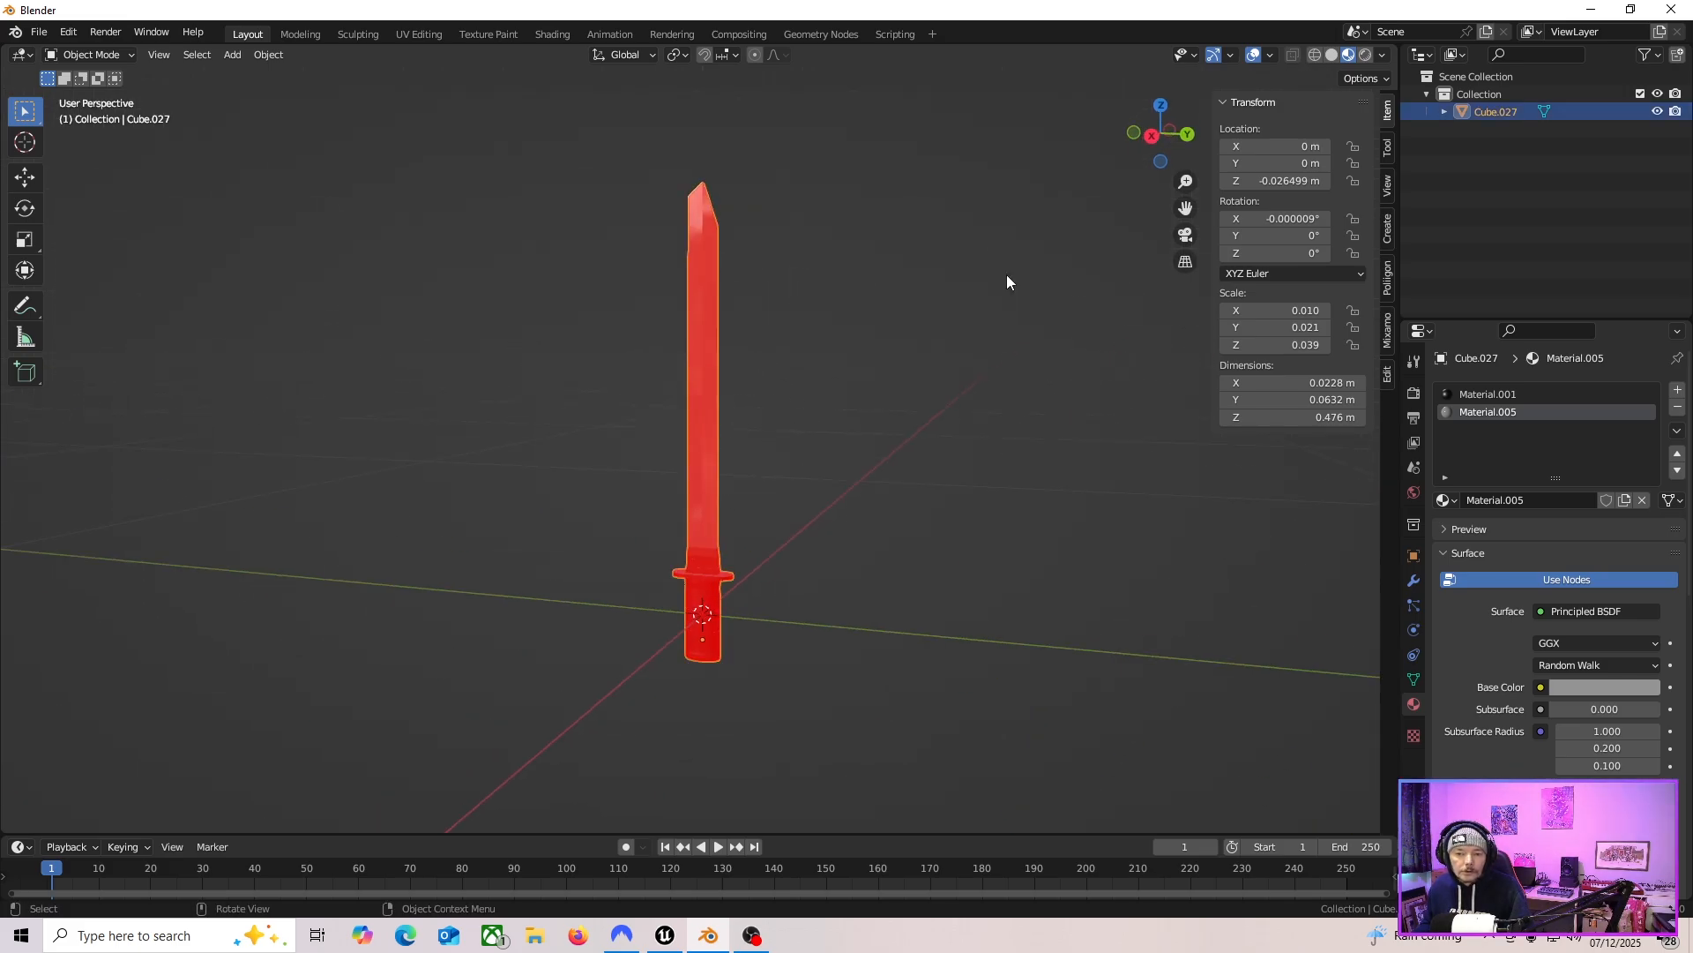
{"action": "left_click", "coordinate": [1152, 134]}
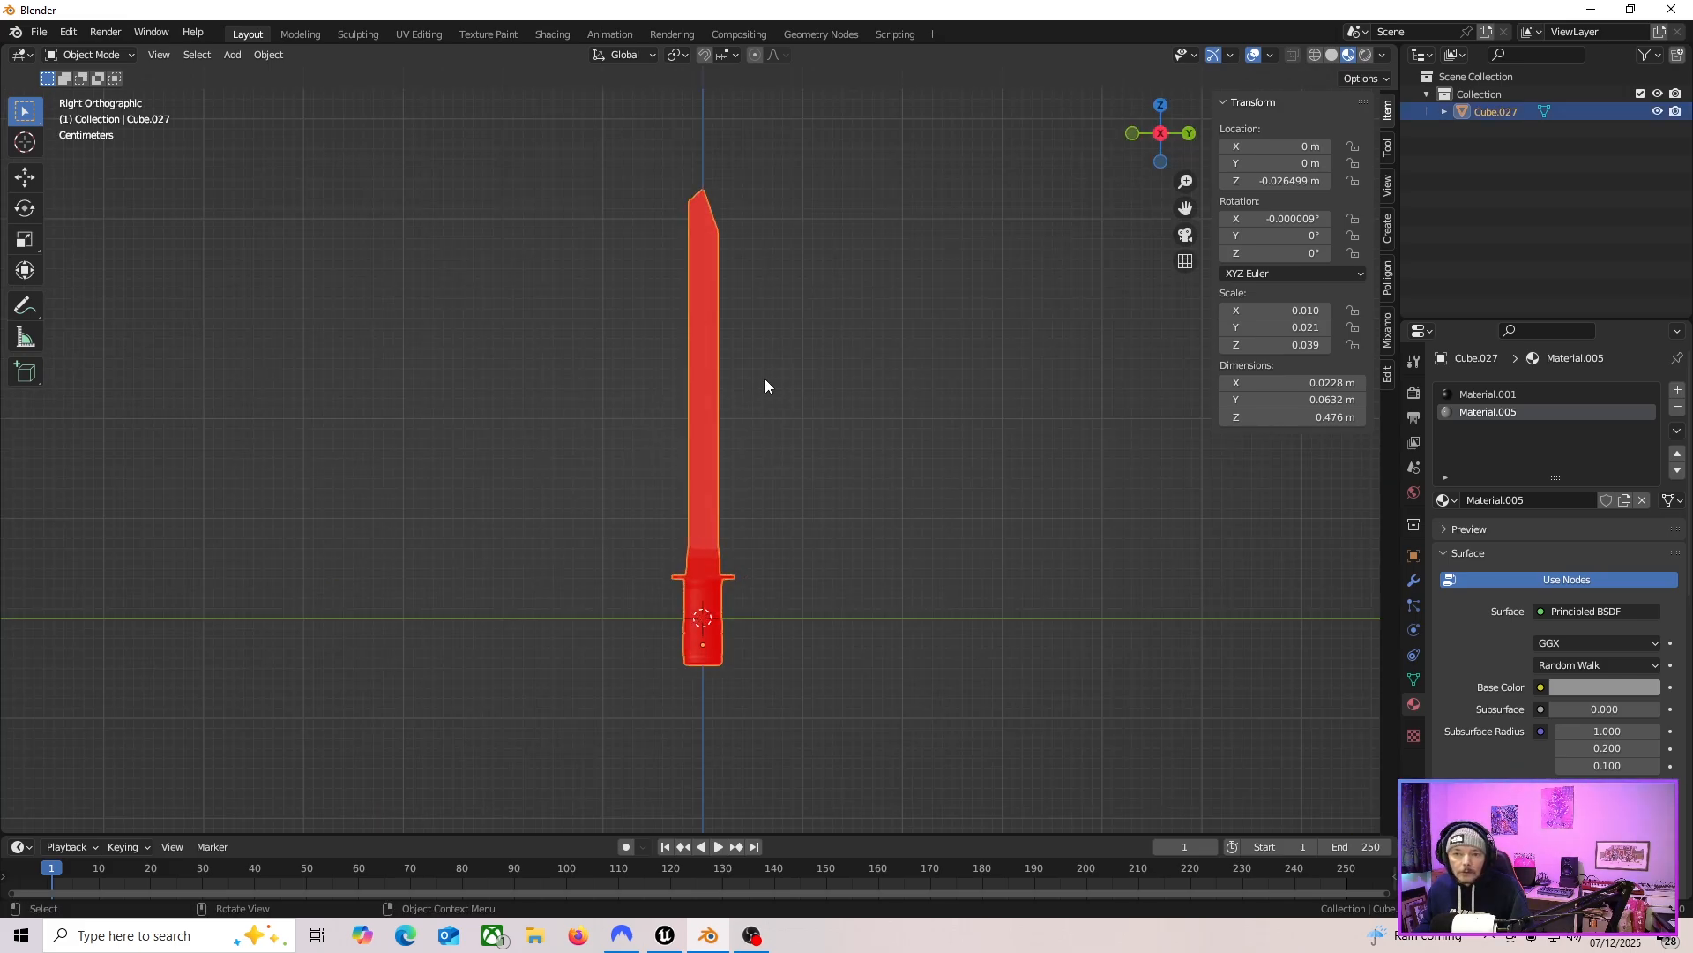
Toggle the Face Orientation overlay off and on to compare the knife's shading.
{"action": "left_click", "coordinate": [1271, 56]}
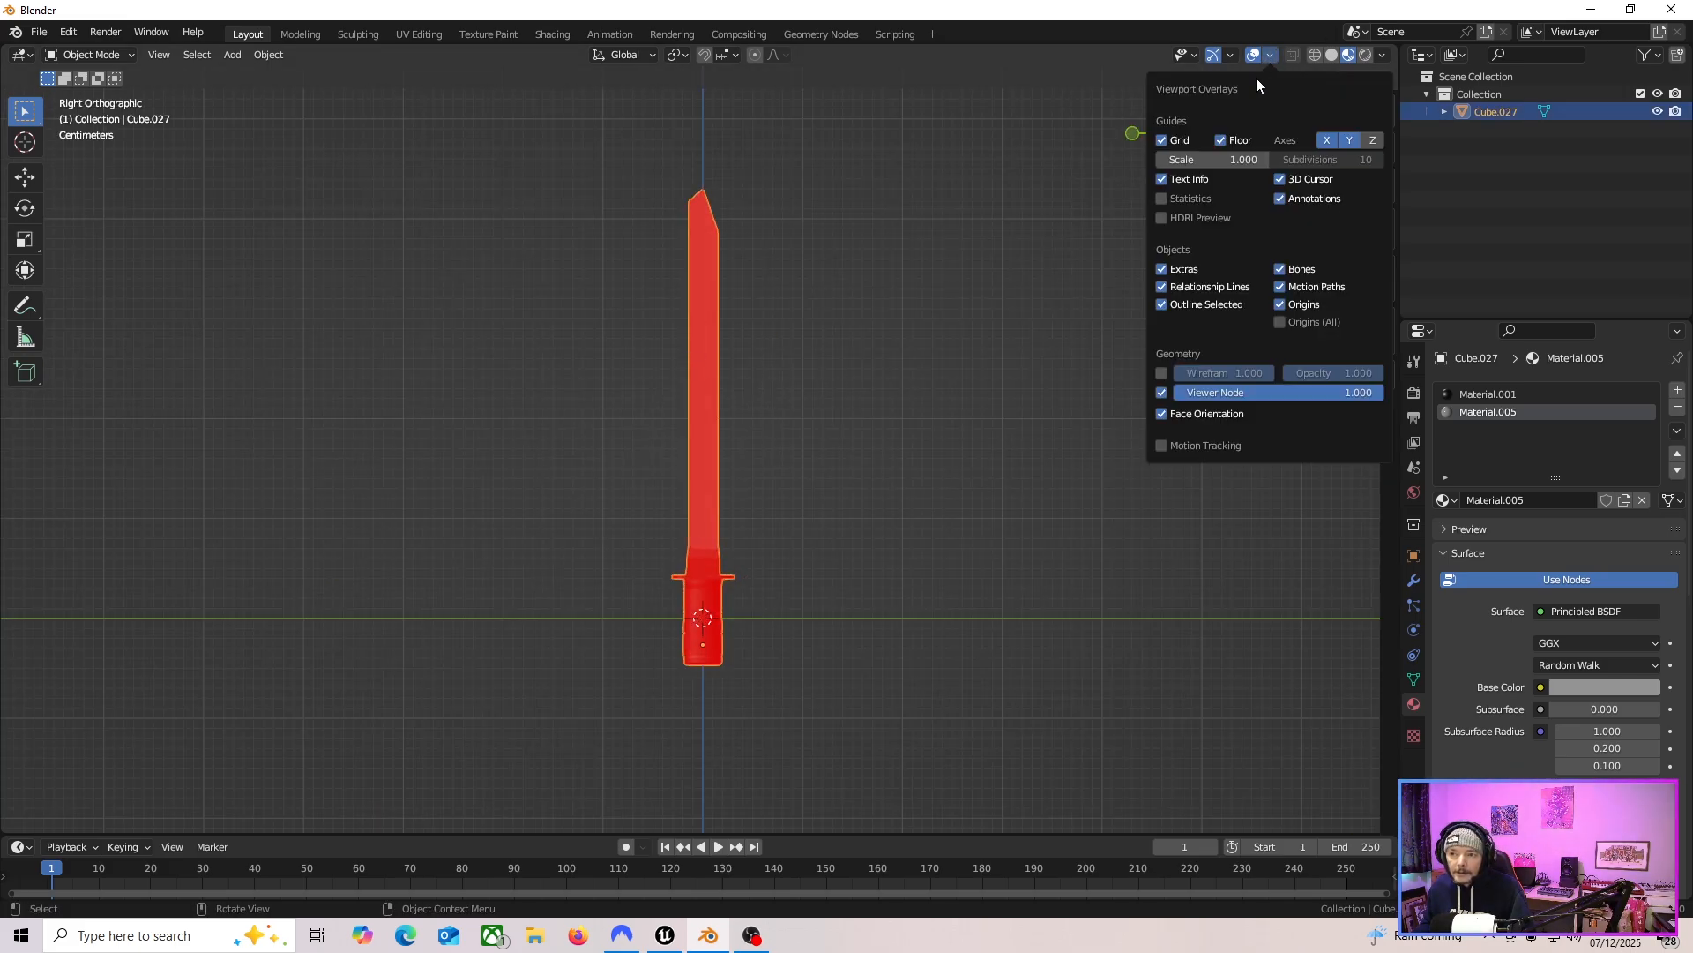
{"action": "left_click", "coordinate": [1182, 415]}
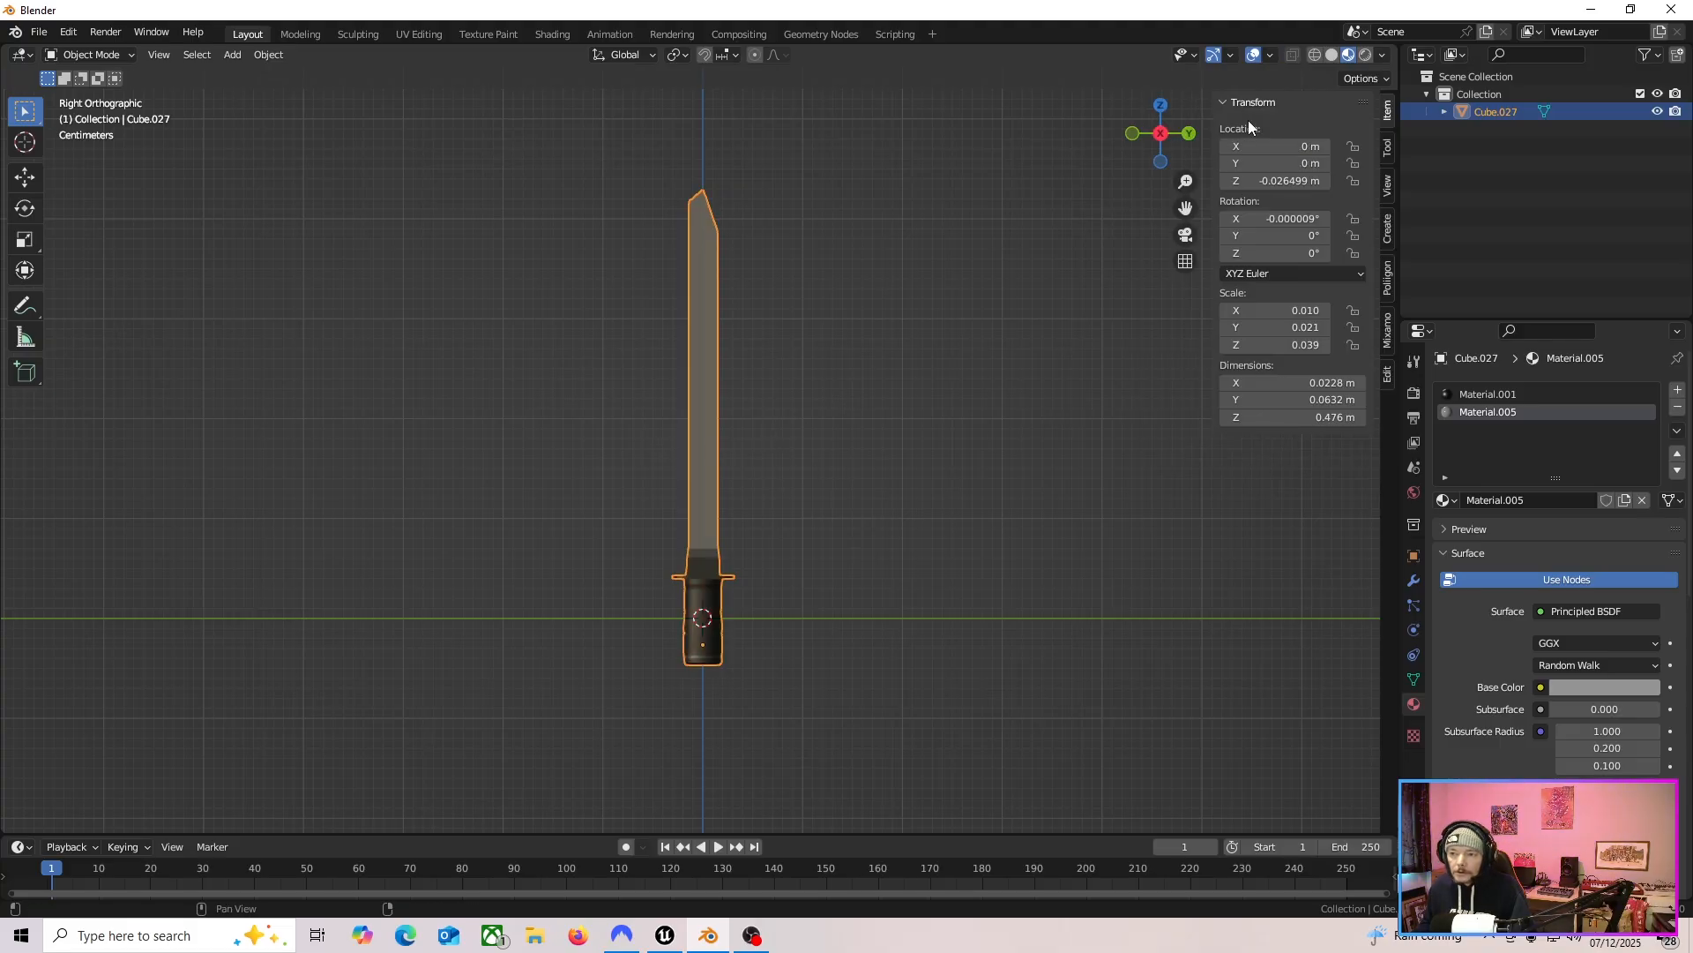
{"action": "left_click", "coordinate": [1271, 55]}
{"action": "left_click", "coordinate": [1180, 413]}
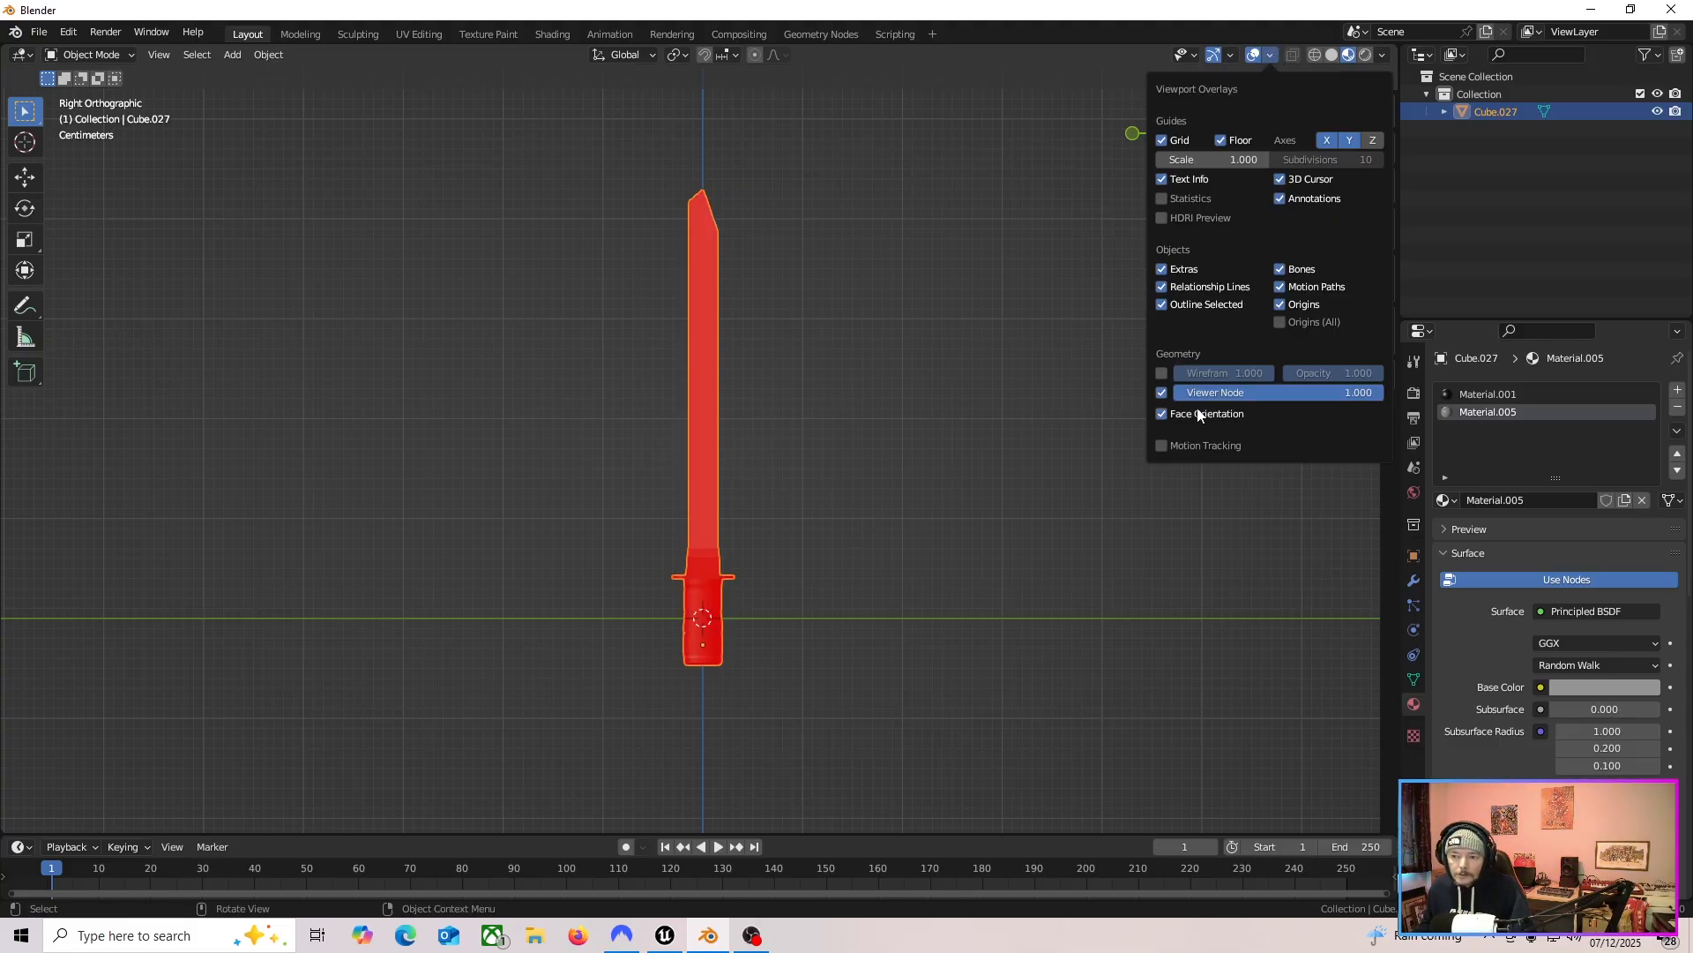
{"action": "left_click", "coordinate": [1271, 55]}
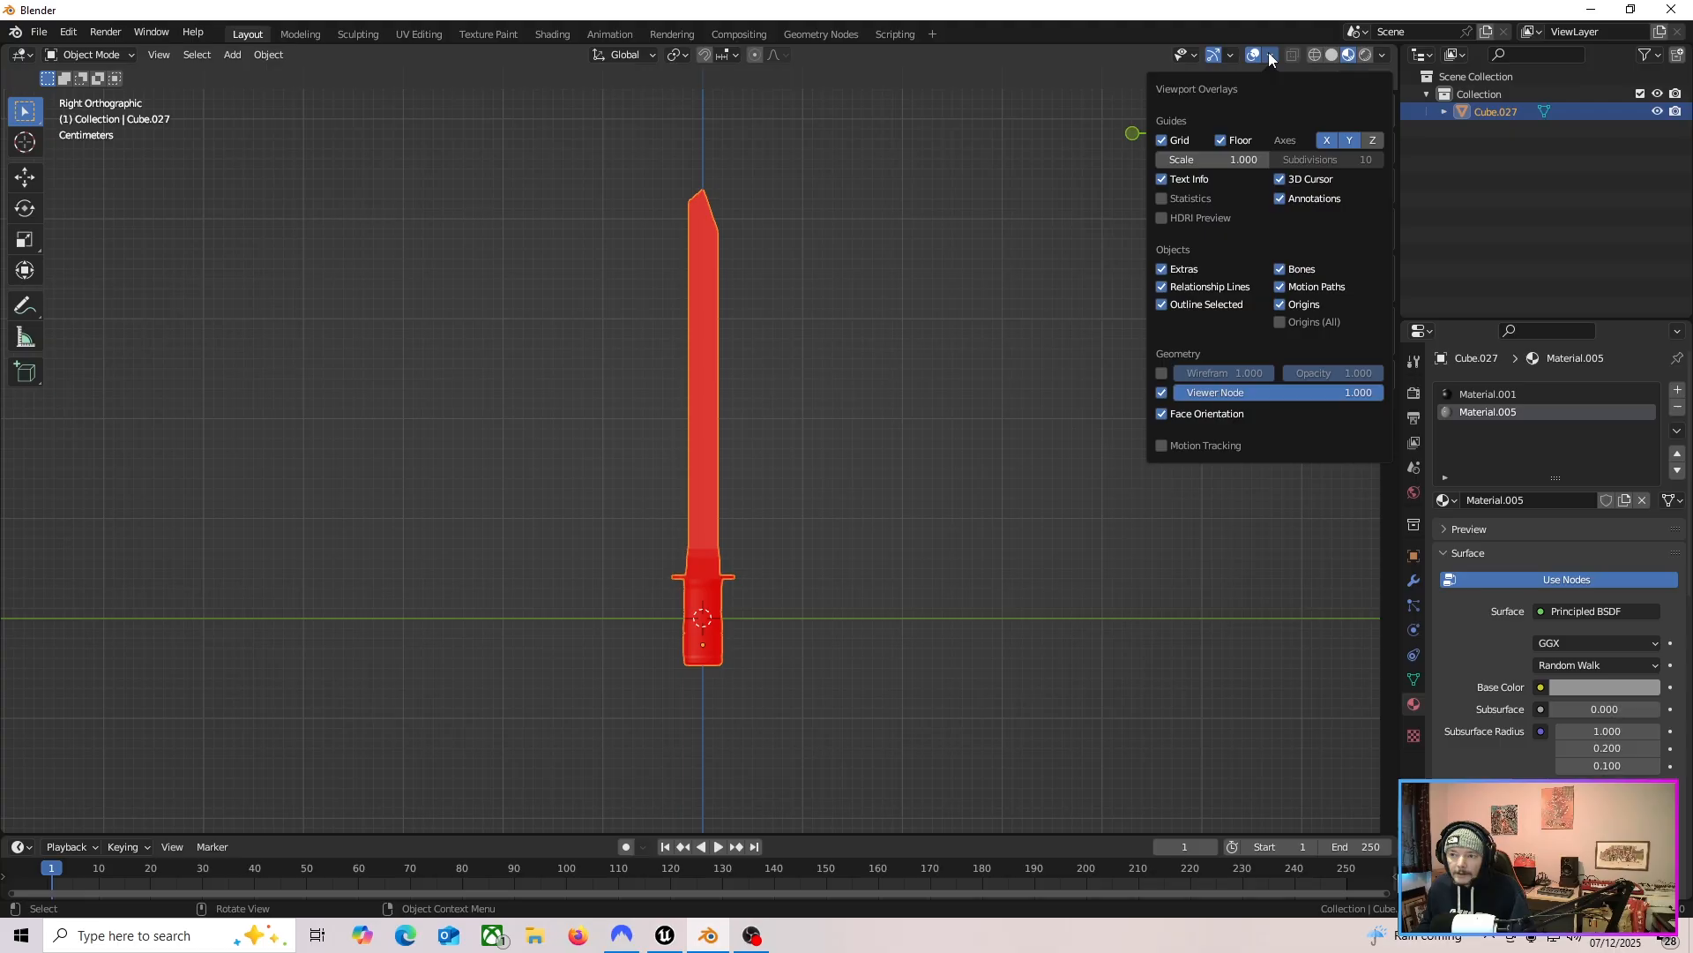
{"action": "left_click", "coordinate": [1217, 413]}
Recalculate the knife's normals outward in Edit Mode and turn on the Face Orientation overlay to verify them.
{"action": "key", "text": "Tab"}
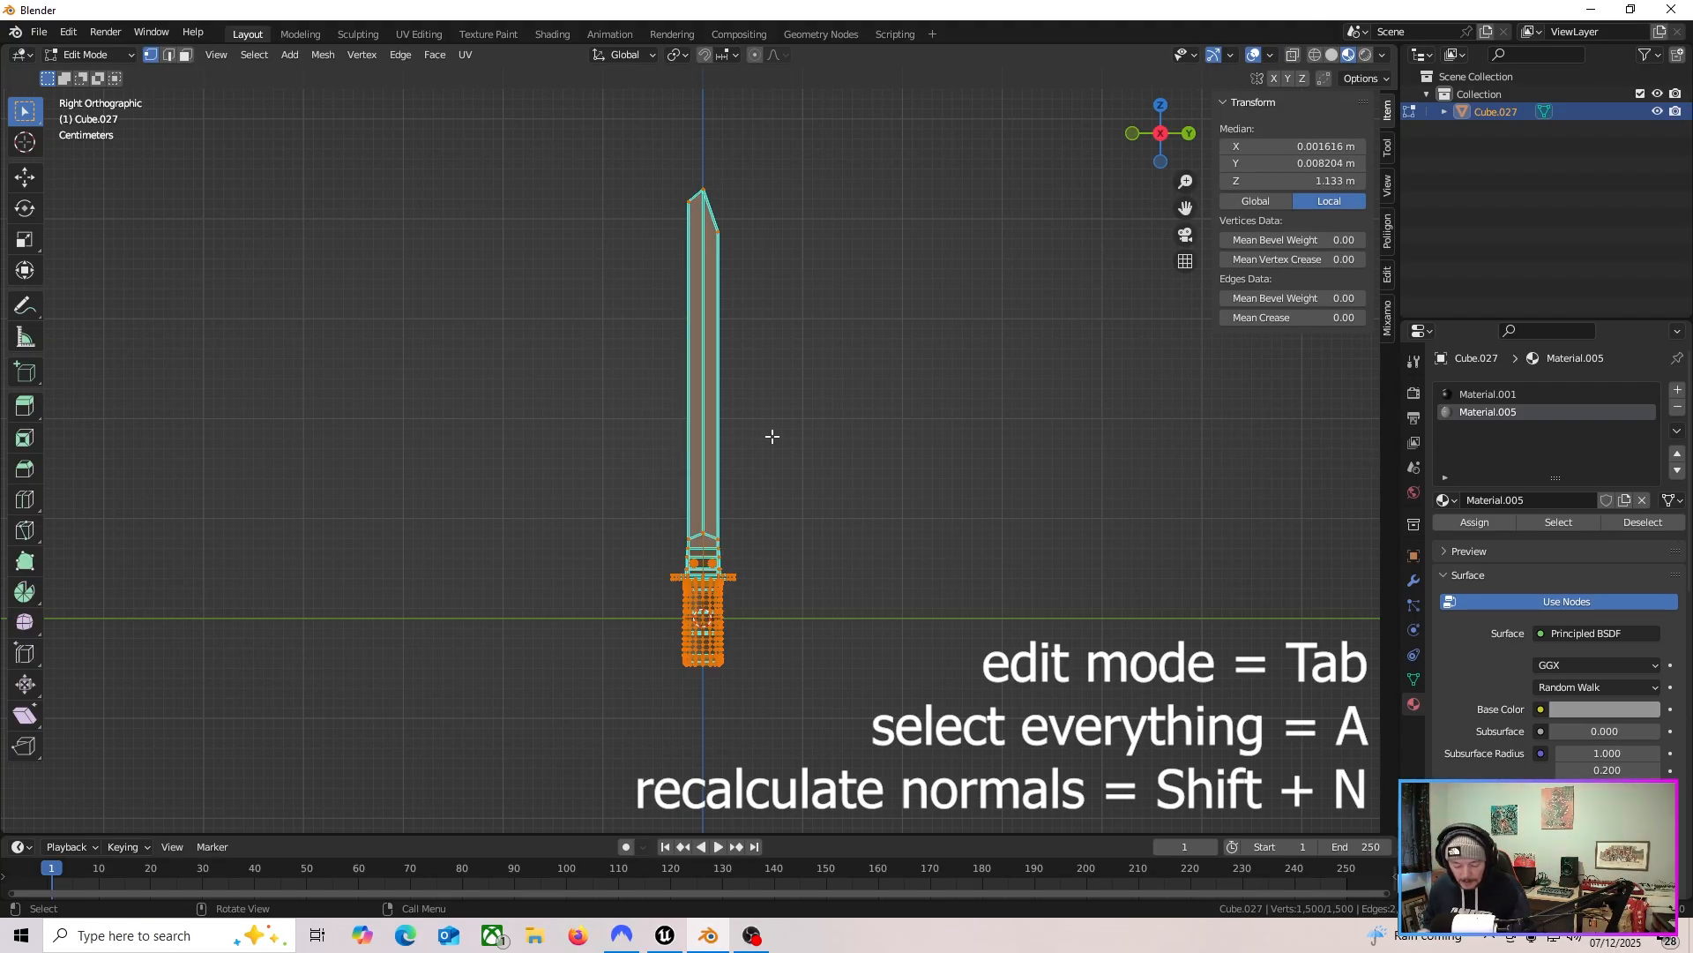
{"action": "key", "text": "shift+n"}
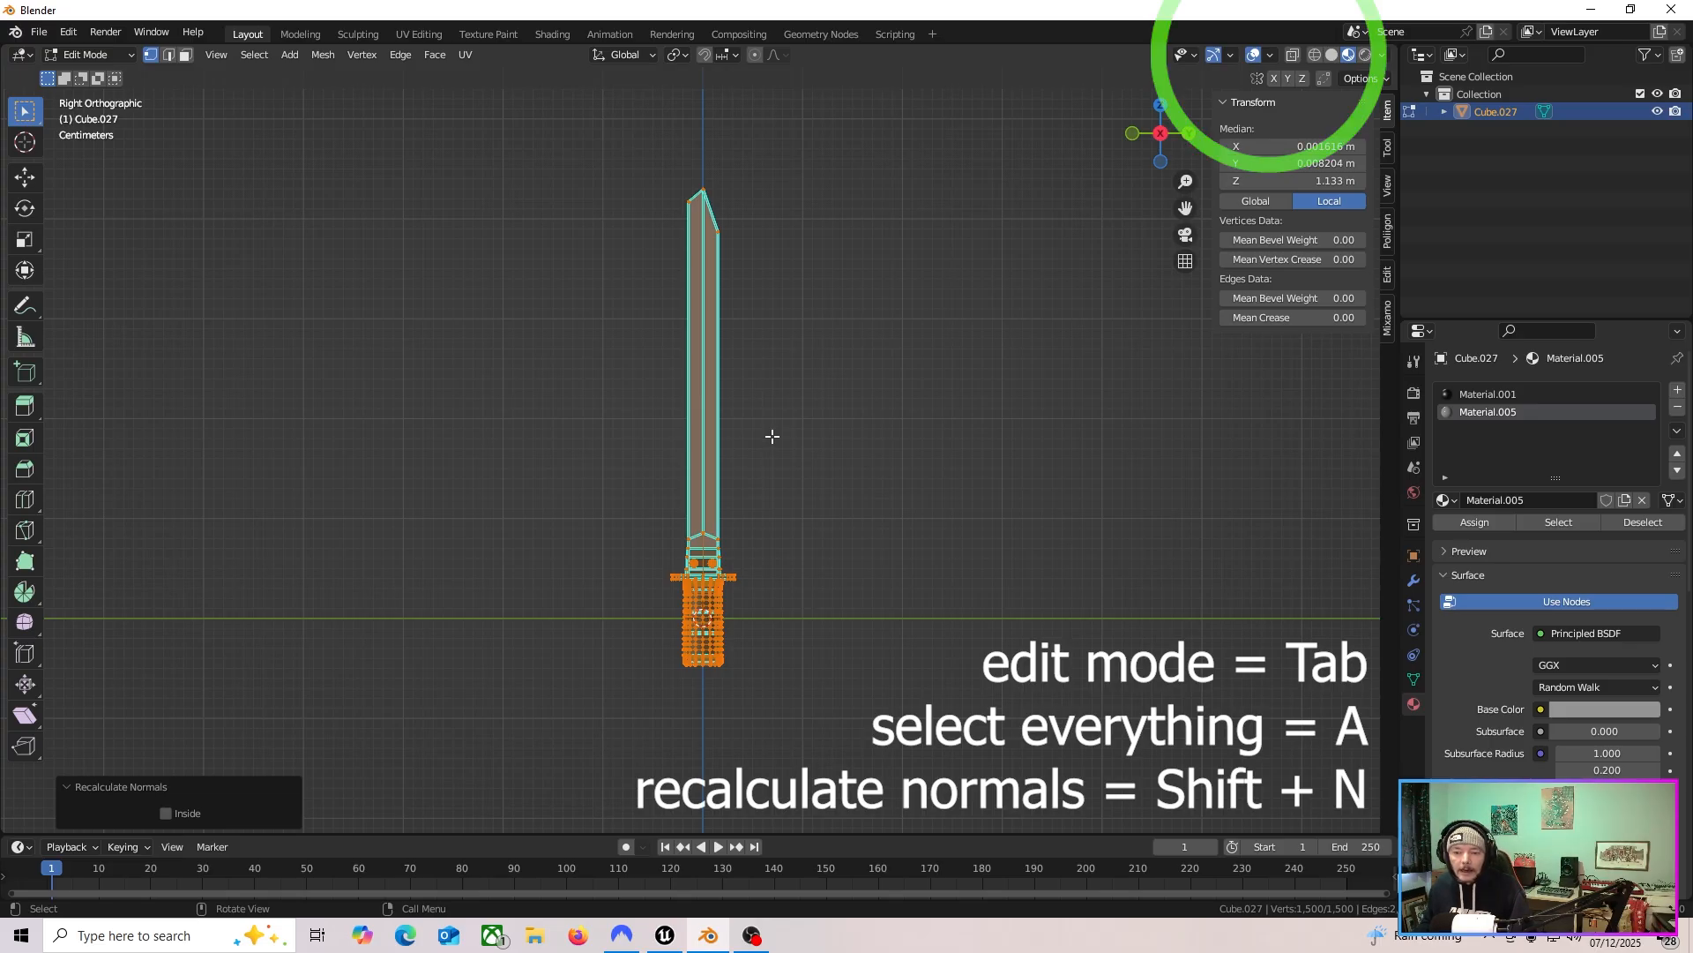
{"action": "left_click", "coordinate": [1270, 54]}
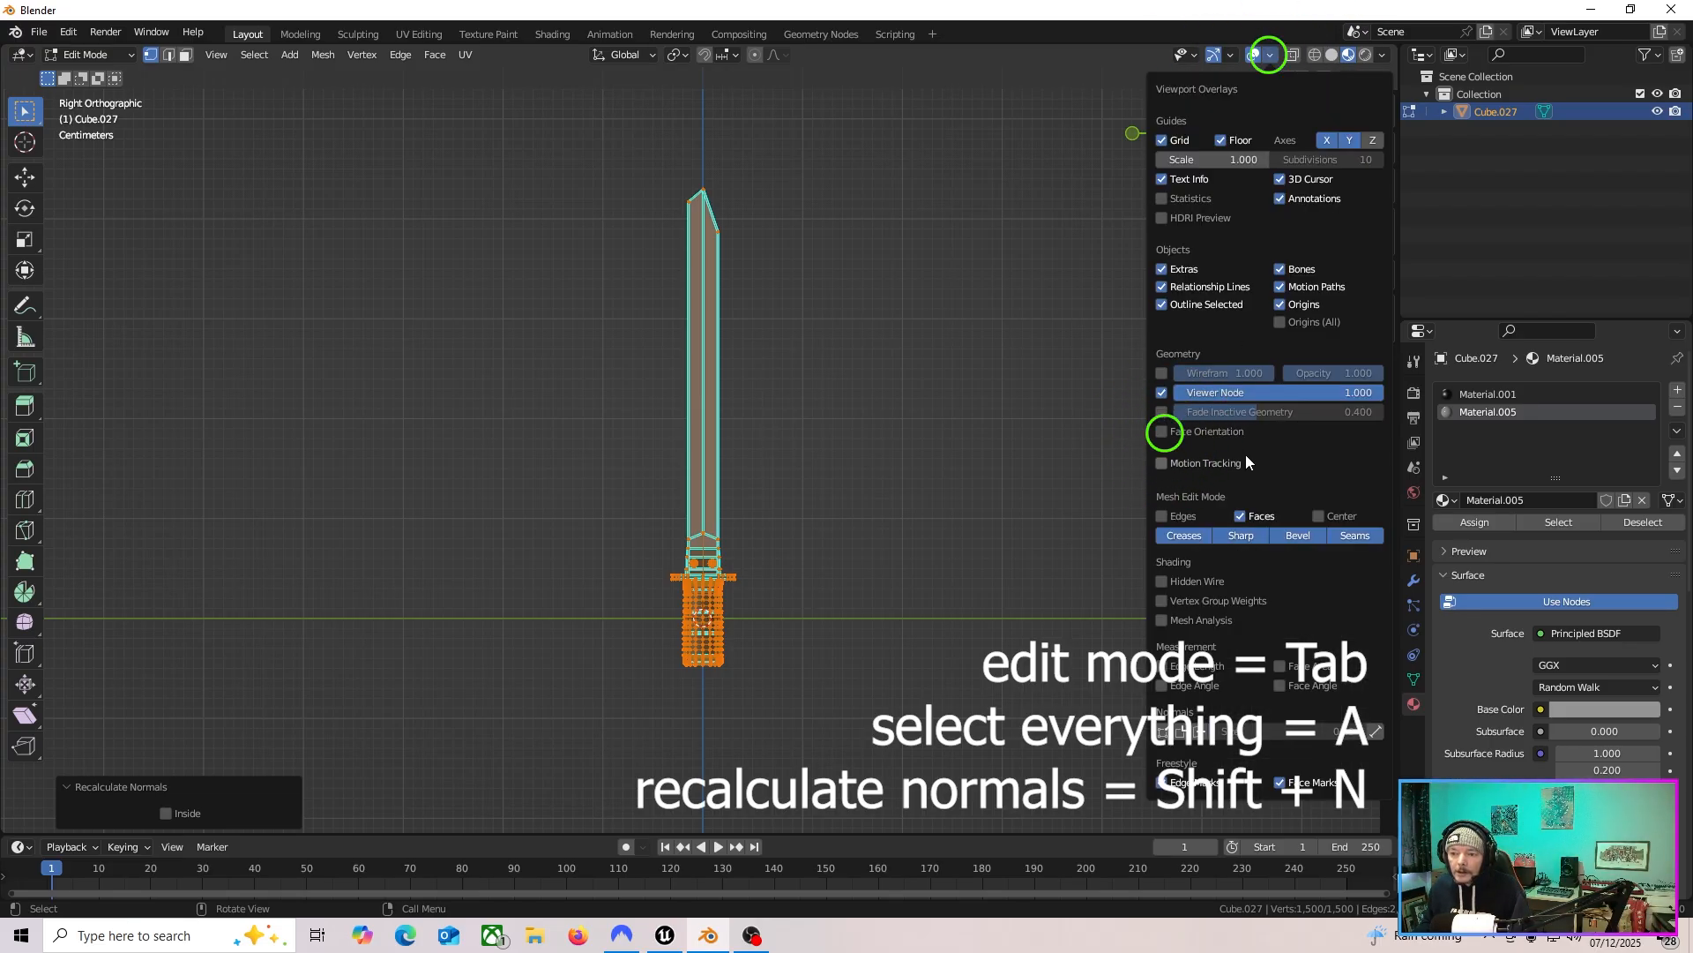
{"action": "left_click", "coordinate": [1204, 432]}
{"action": "mouse_move", "coordinate": [865, 590]}
{"action": "middle_mouse_down"}
{"action": "mouse_move", "coordinate": [656, 588]}
{"action": "mouse_move", "coordinate": [870, 586]}
{"action": "middle_mouse_up"}
{"action": "left_click", "coordinate": [1270, 54]}
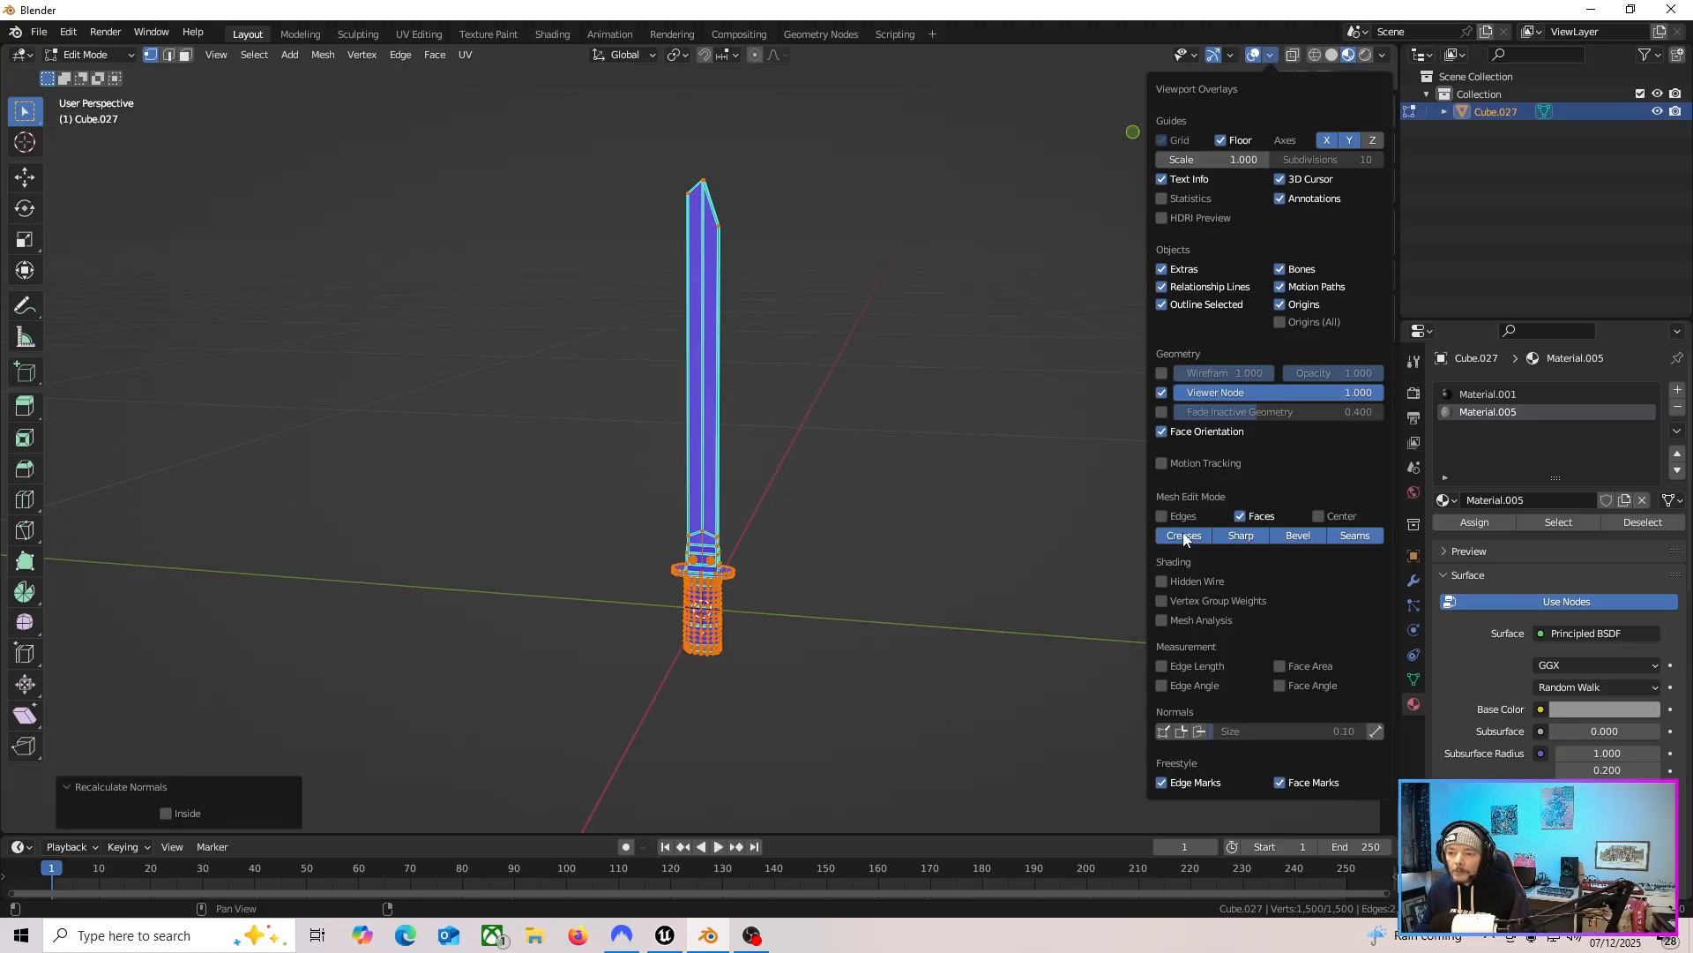
Turn off the Face Orientation overlay and return to Object Mode.
{"action": "left_click", "coordinate": [1173, 432]}
{"action": "key", "text": "Tab"}
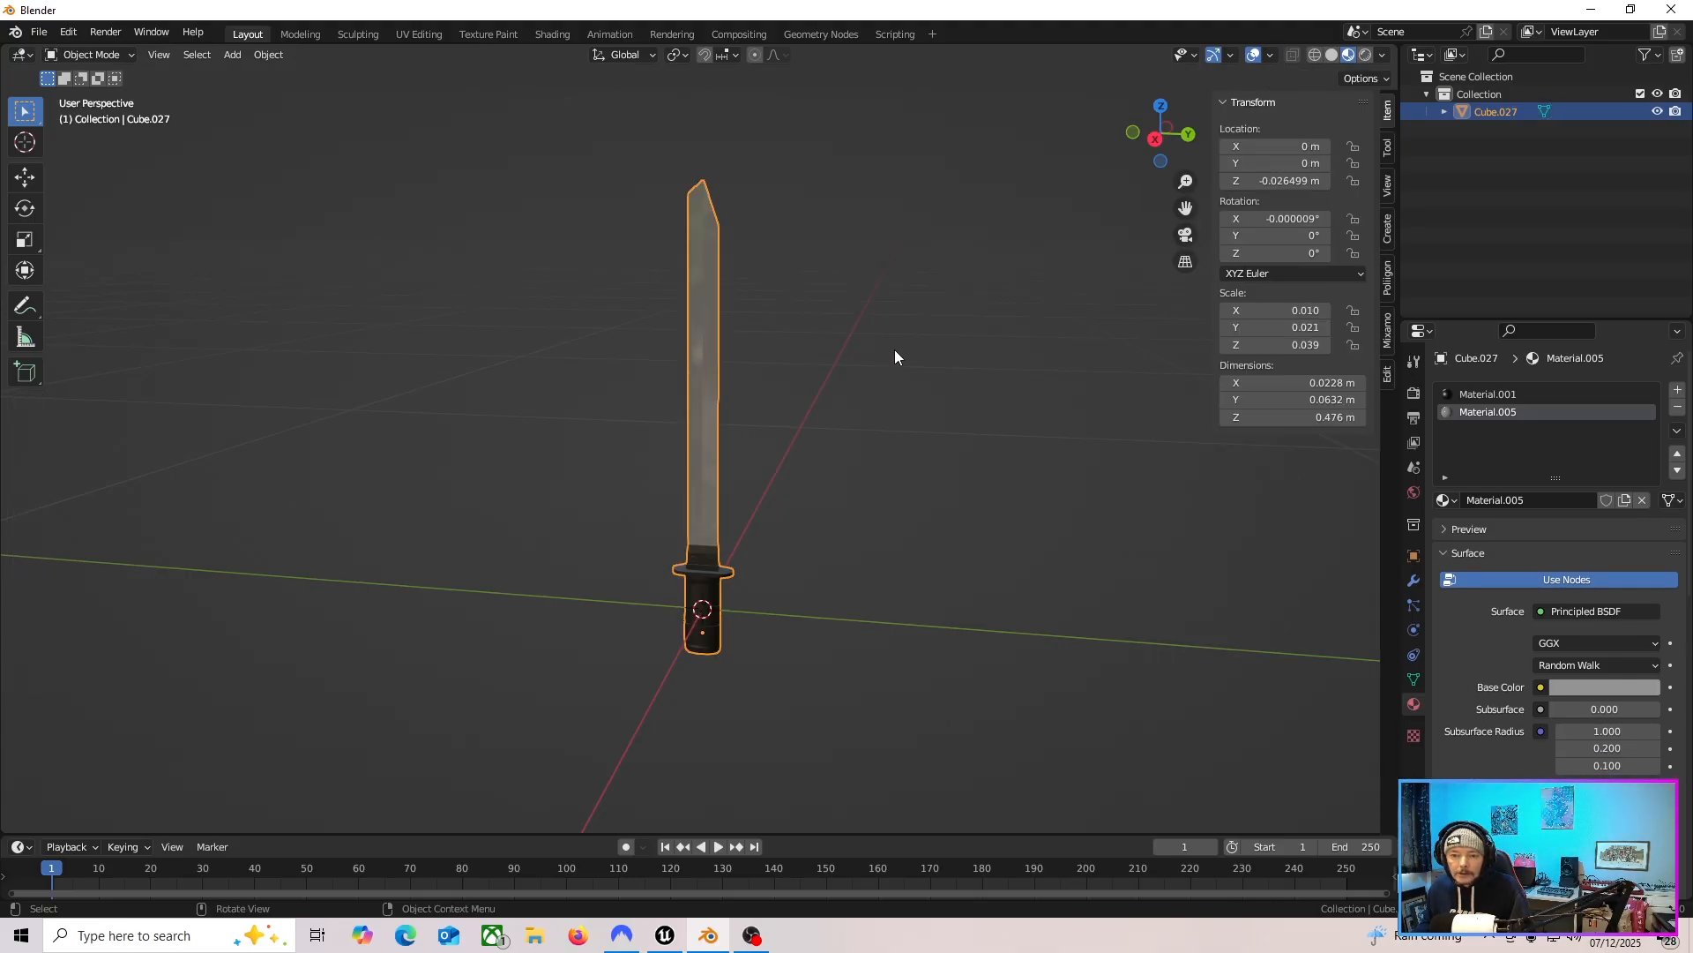
{"action": "left_click", "coordinate": [1157, 141]}
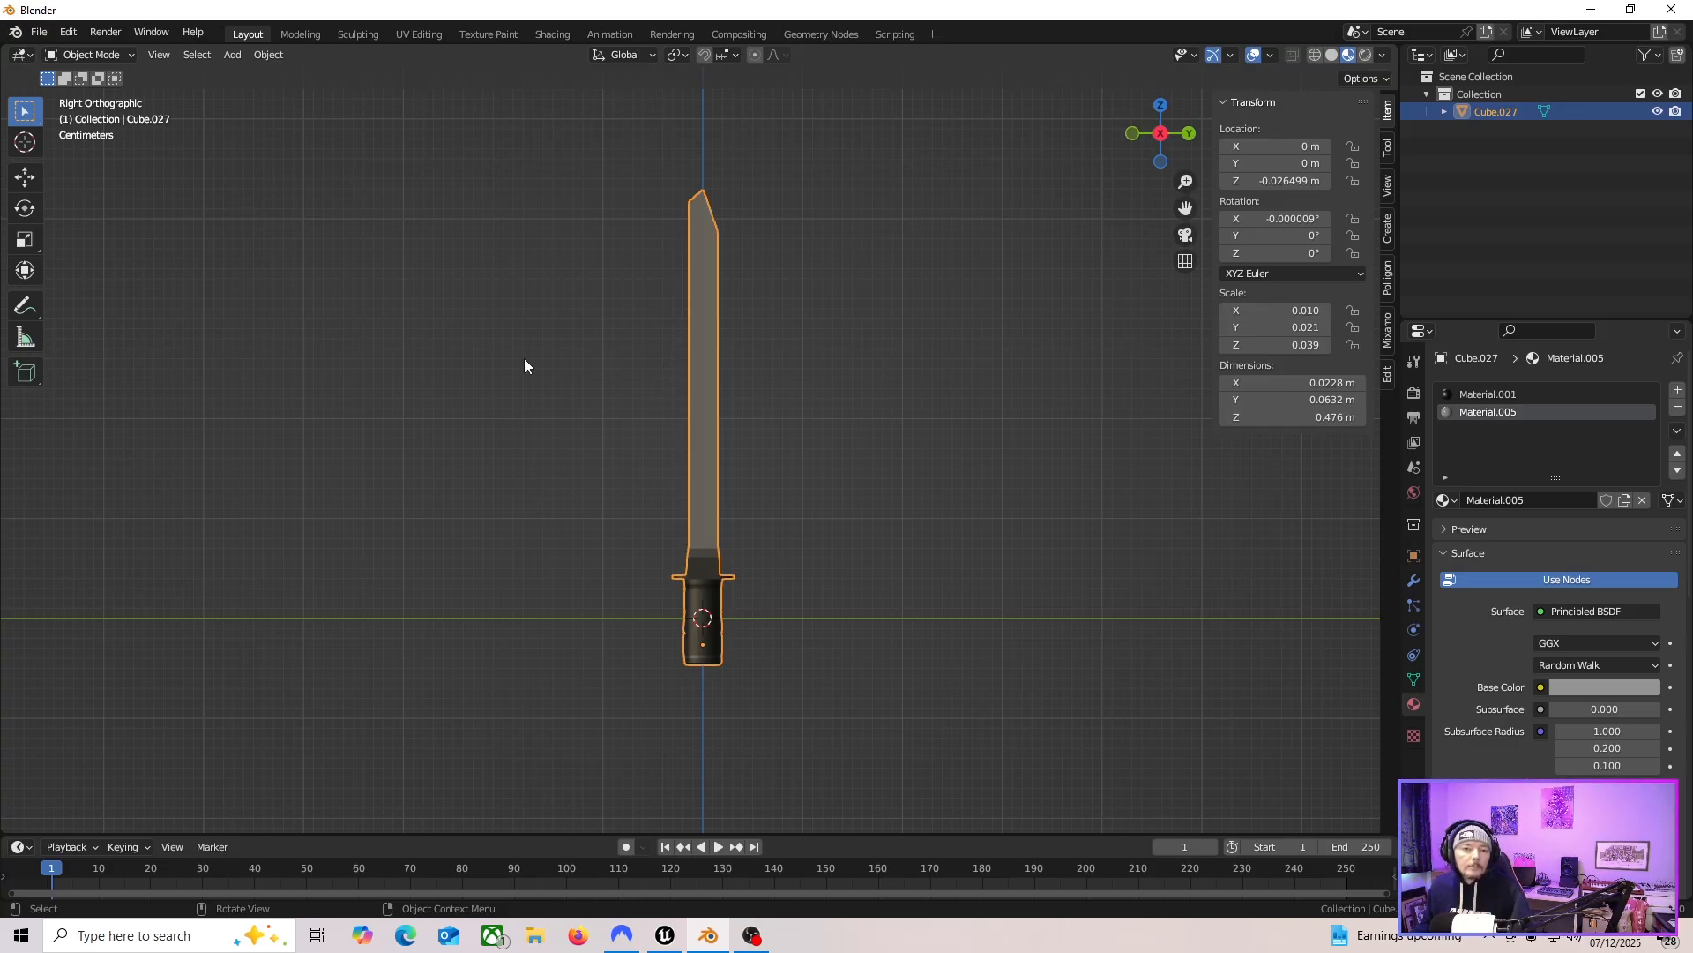
Start an FBX export of the knife and name the file swordz.fbx.
{"action": "left_click", "coordinate": [39, 31]}
{"action": "mouse_move", "coordinate": [104, 274]}
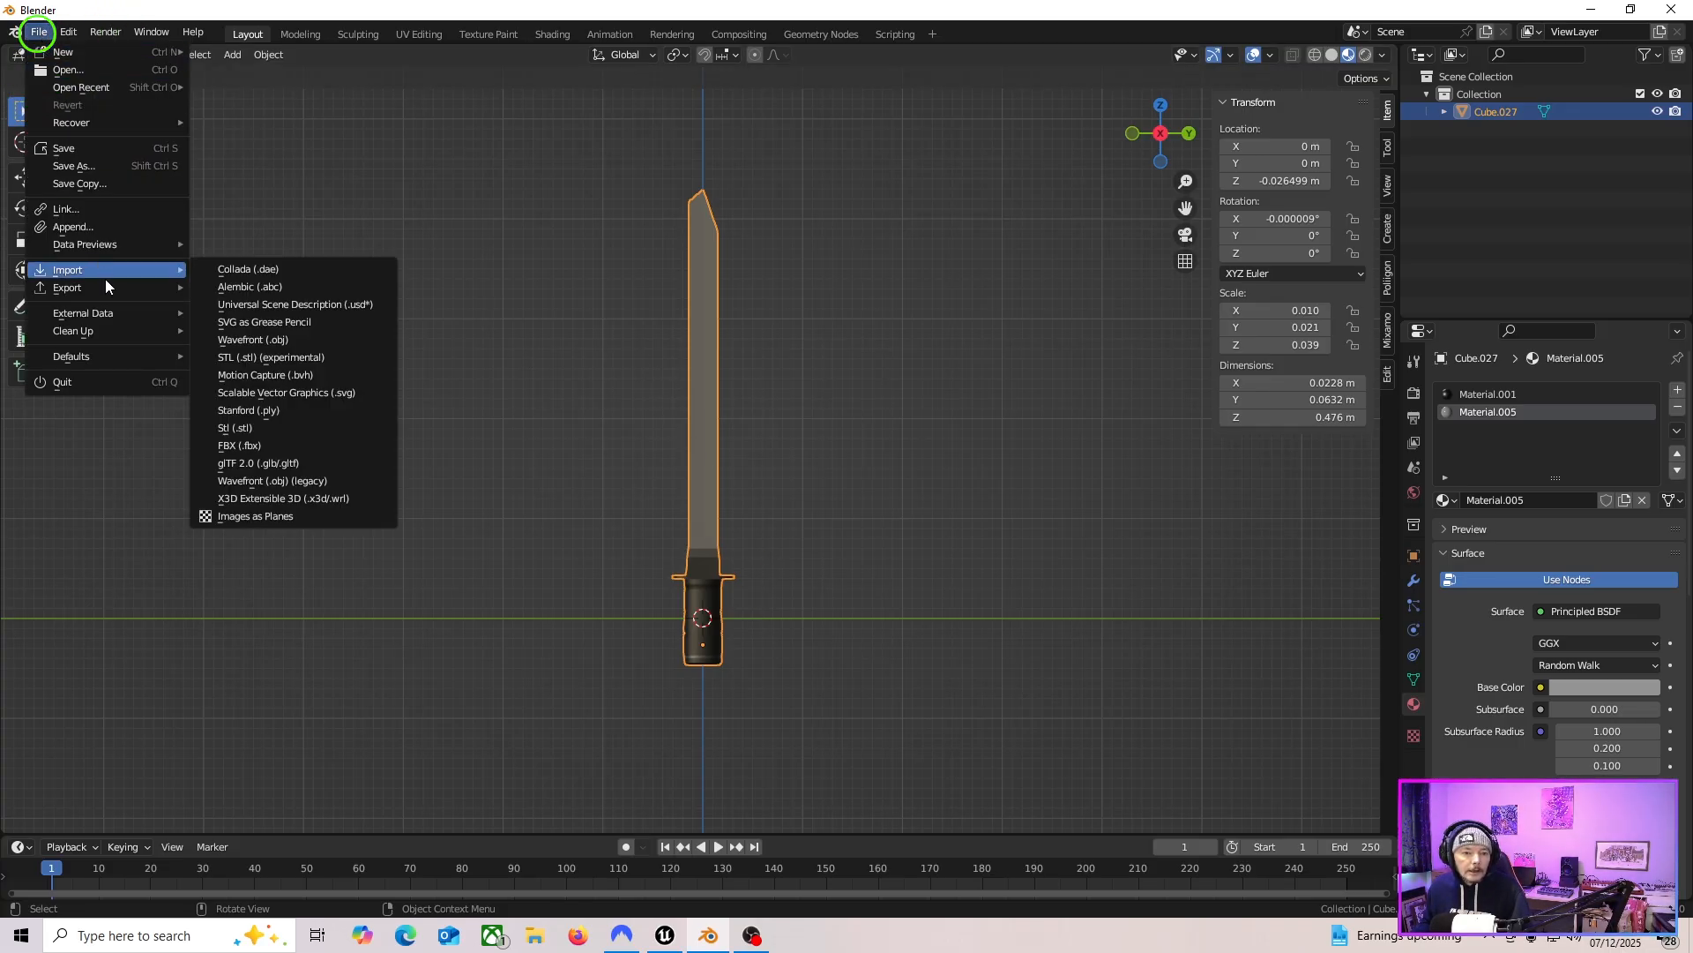
{"action": "left_click", "coordinate": [304, 441]}
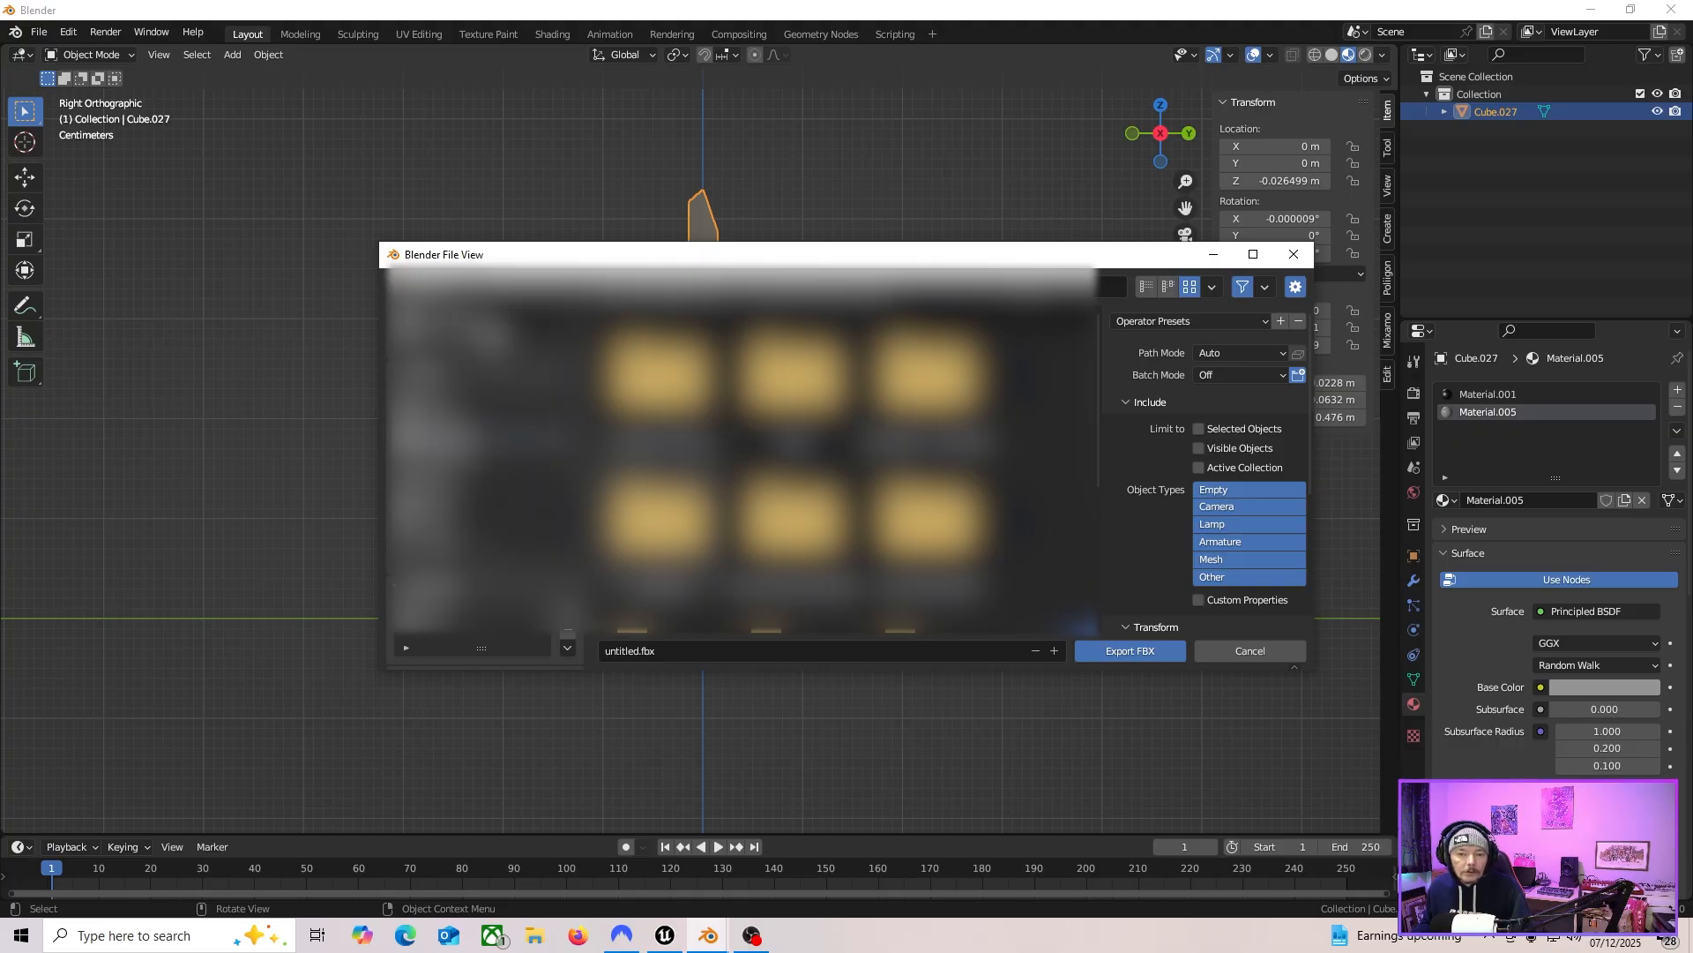
{"action": "left_click", "coordinate": [492, 329]}
{"action": "scroll", "coordinate": [990, 524], "scroll_direction": "down", "scroll_amount": 1}
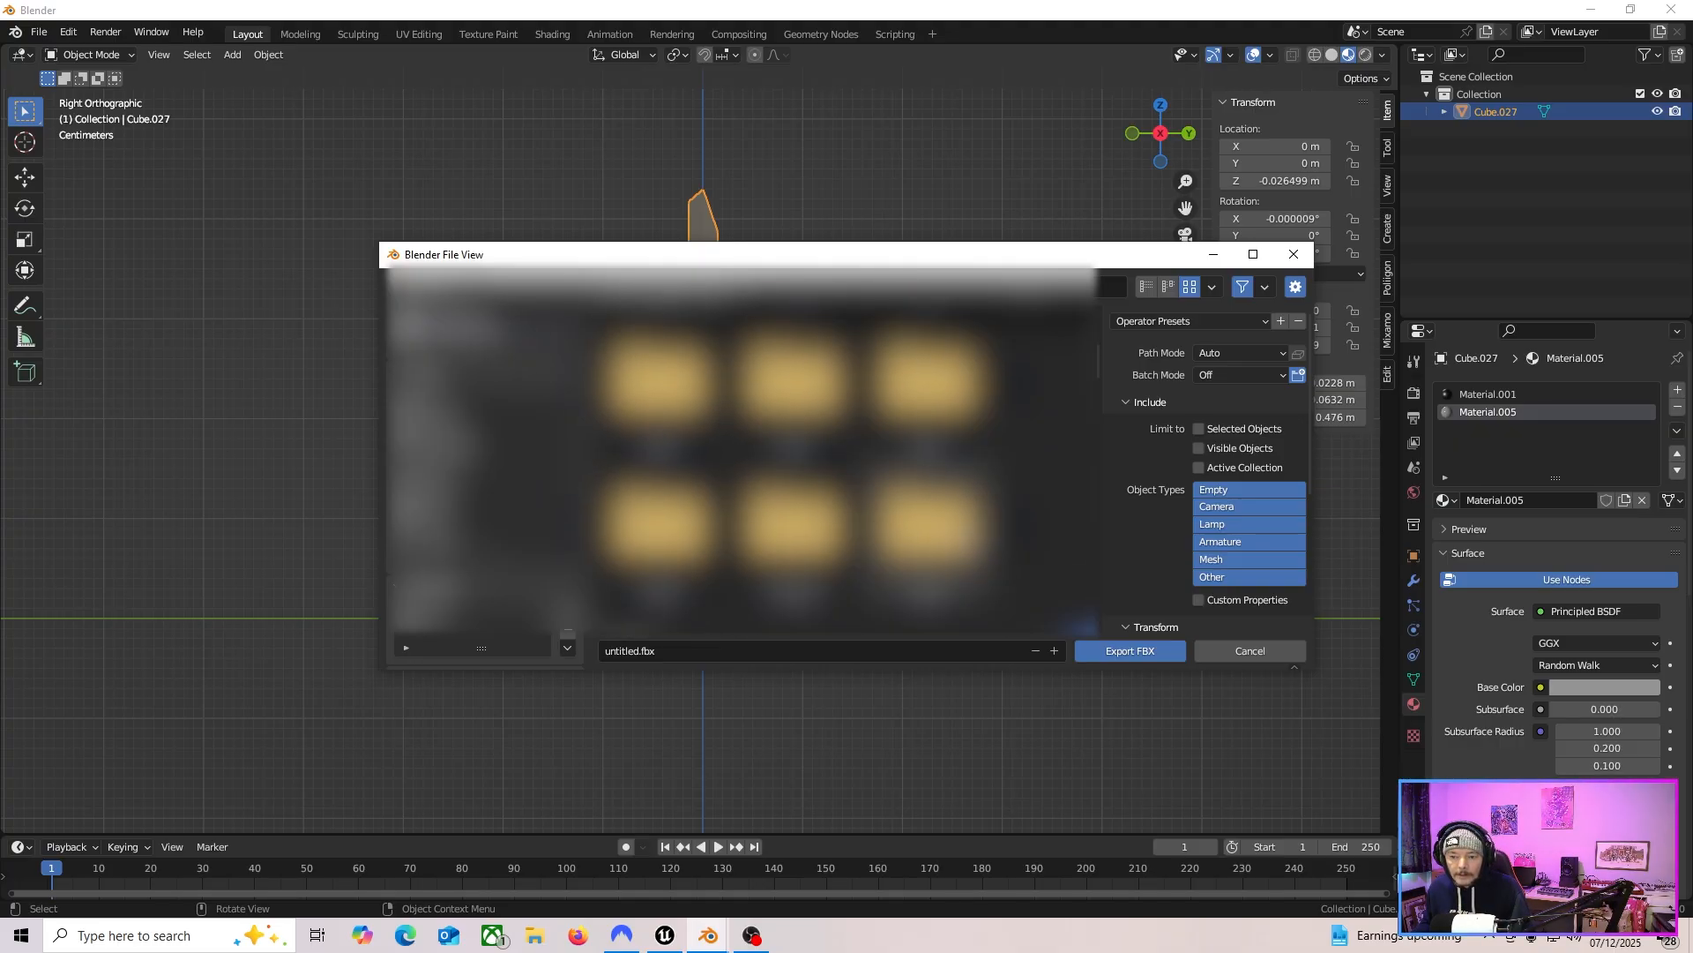
{"action": "left_click", "coordinate": [665, 651]}
{"action": "type", "text": "swordz"}
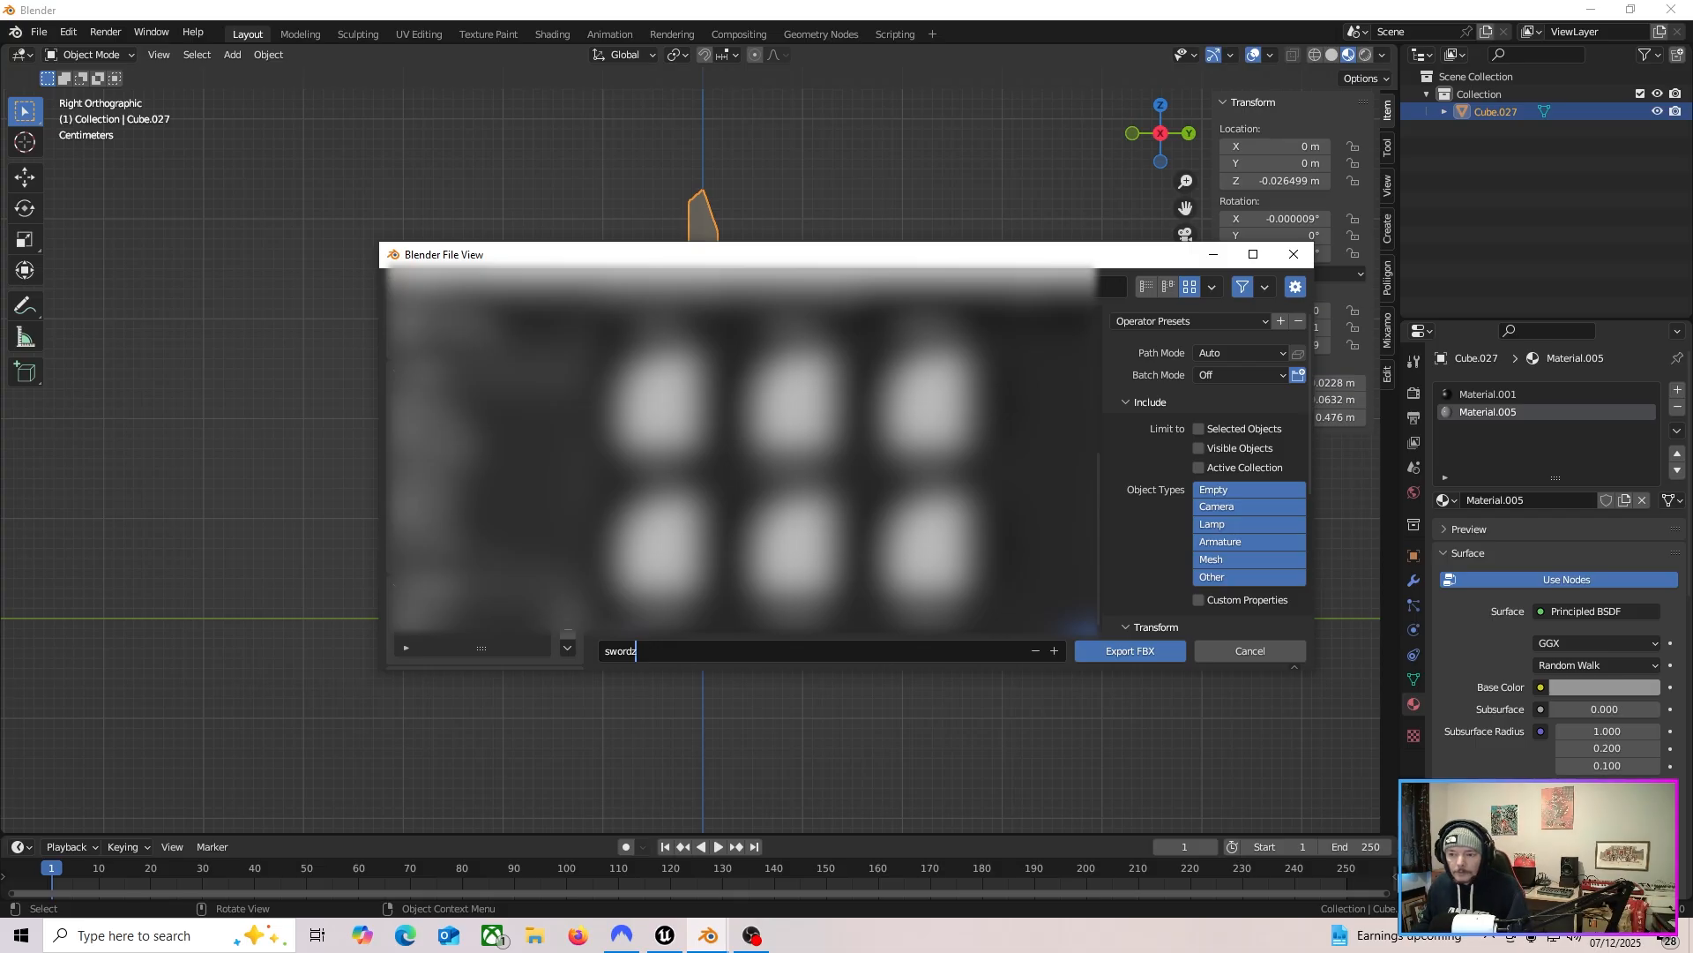
Limit the FBX export to selected objects and export the file.
{"action": "left_click", "coordinate": [1198, 428]}
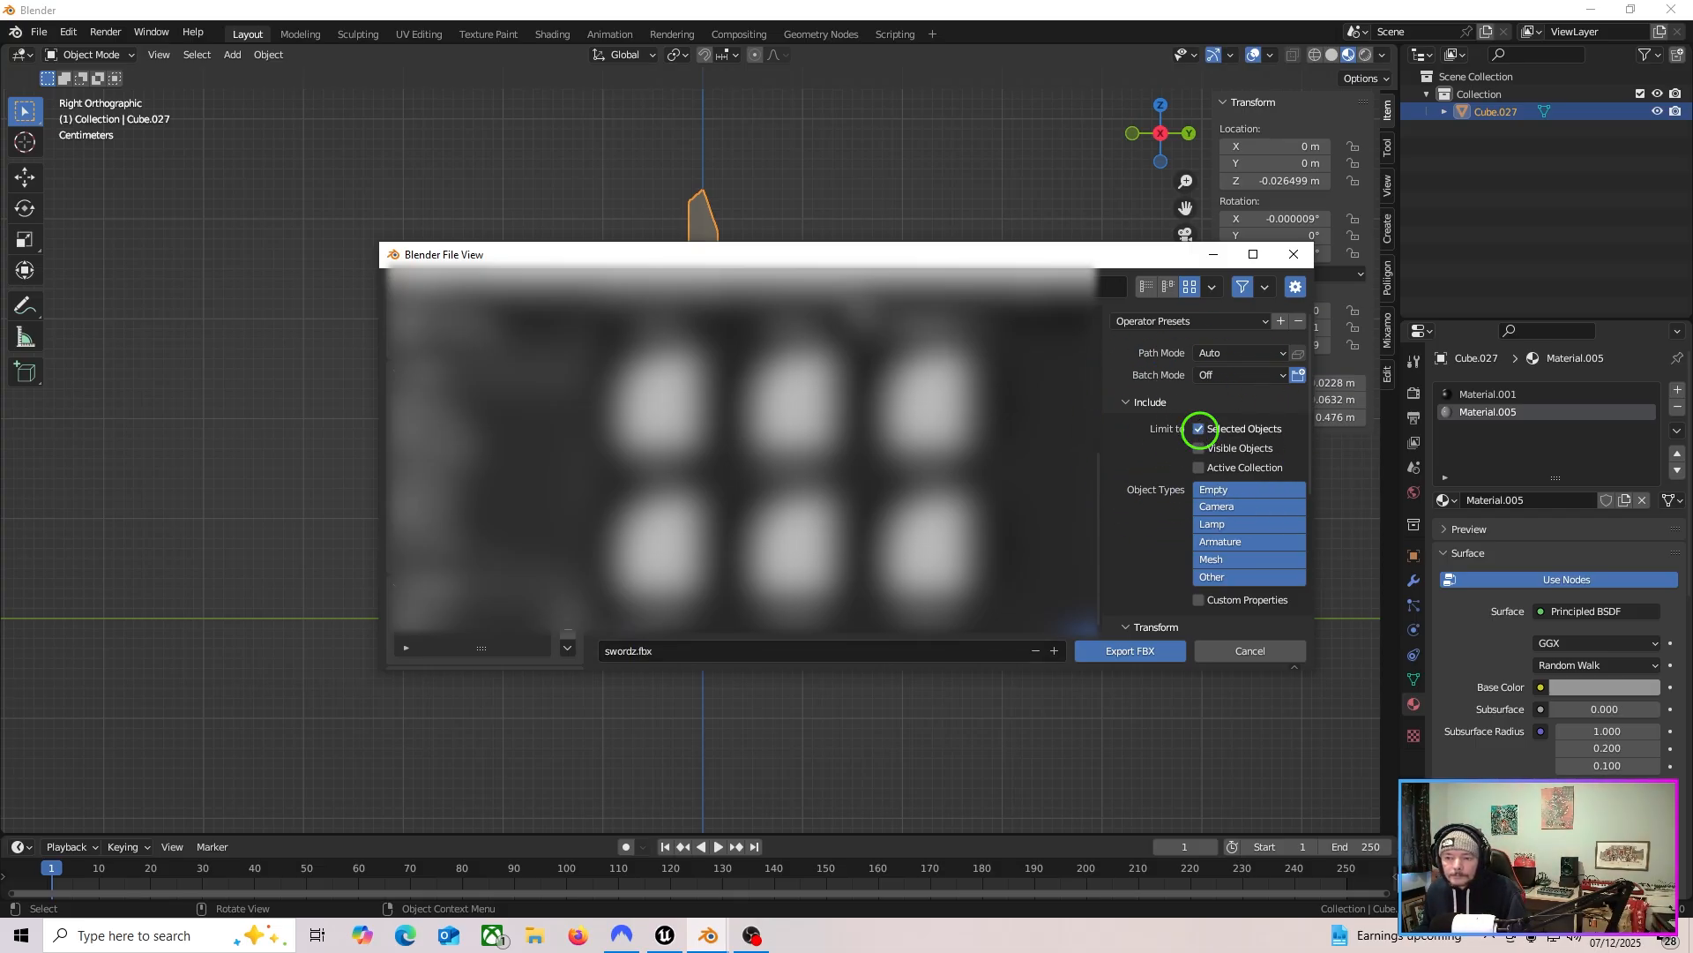
{"action": "left_click_drag", "start_coordinate": [857, 242], "coordinate": [810, 221]}
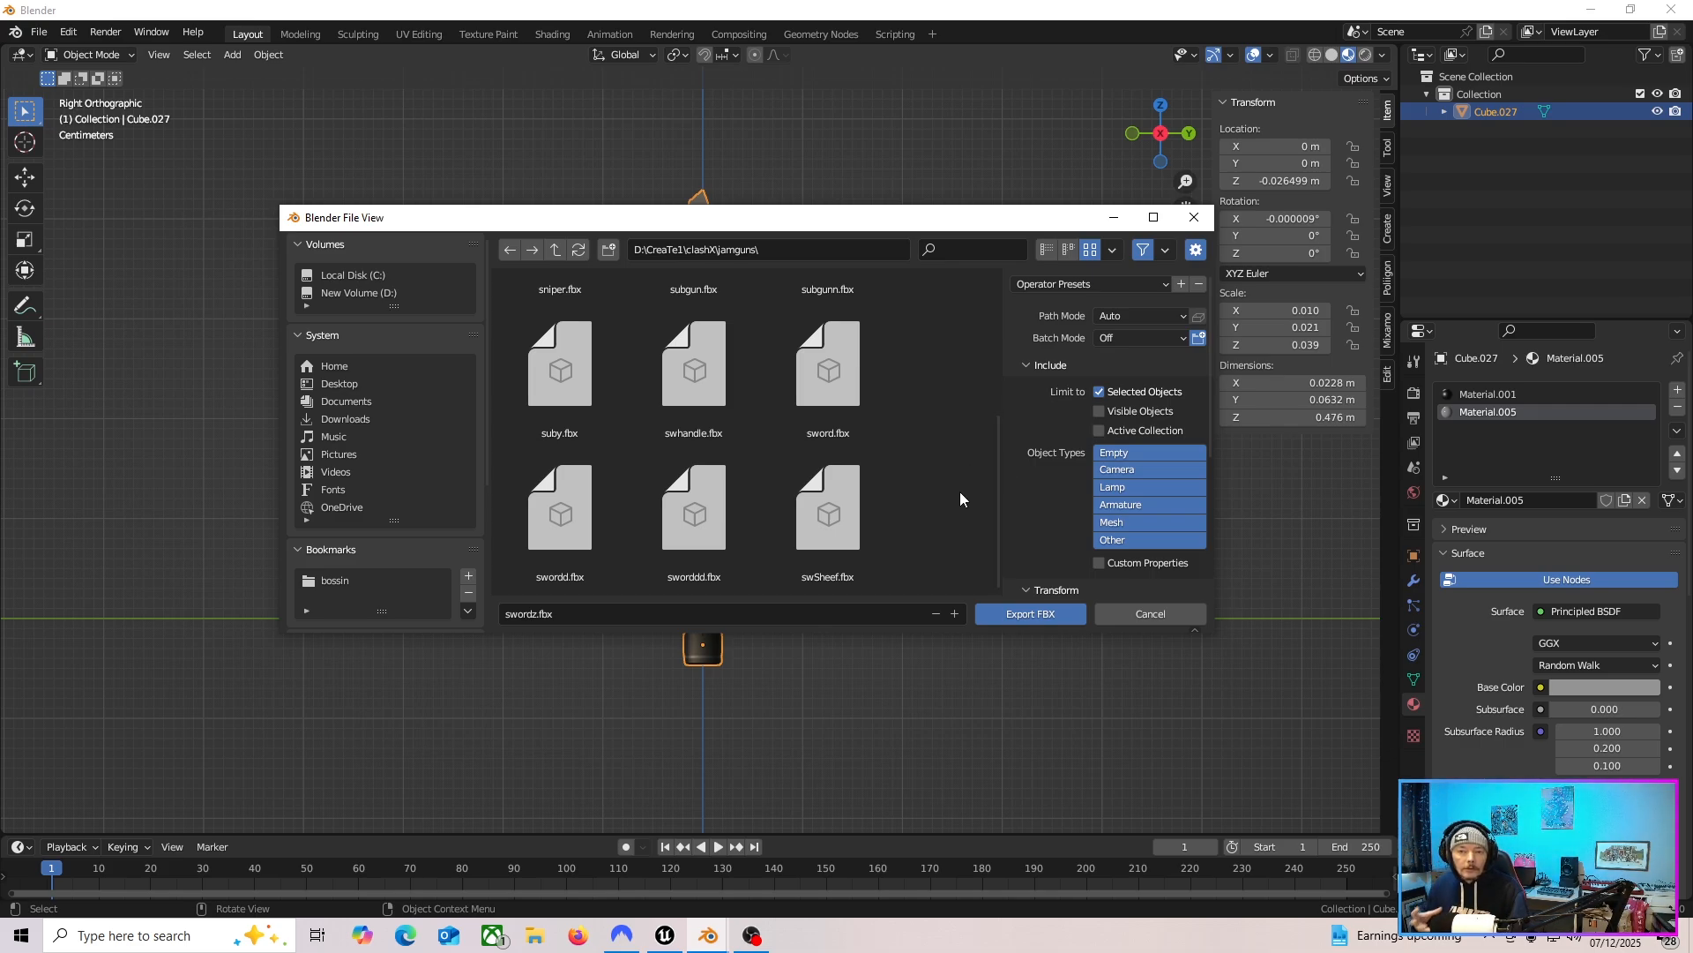
{"action": "mouse_move", "coordinate": [843, 221]}
{"action": "left_mouse_down"}
{"action": "mouse_move", "coordinate": [840, 523]}
{"action": "mouse_move", "coordinate": [823, 219]}
{"action": "left_mouse_up"}
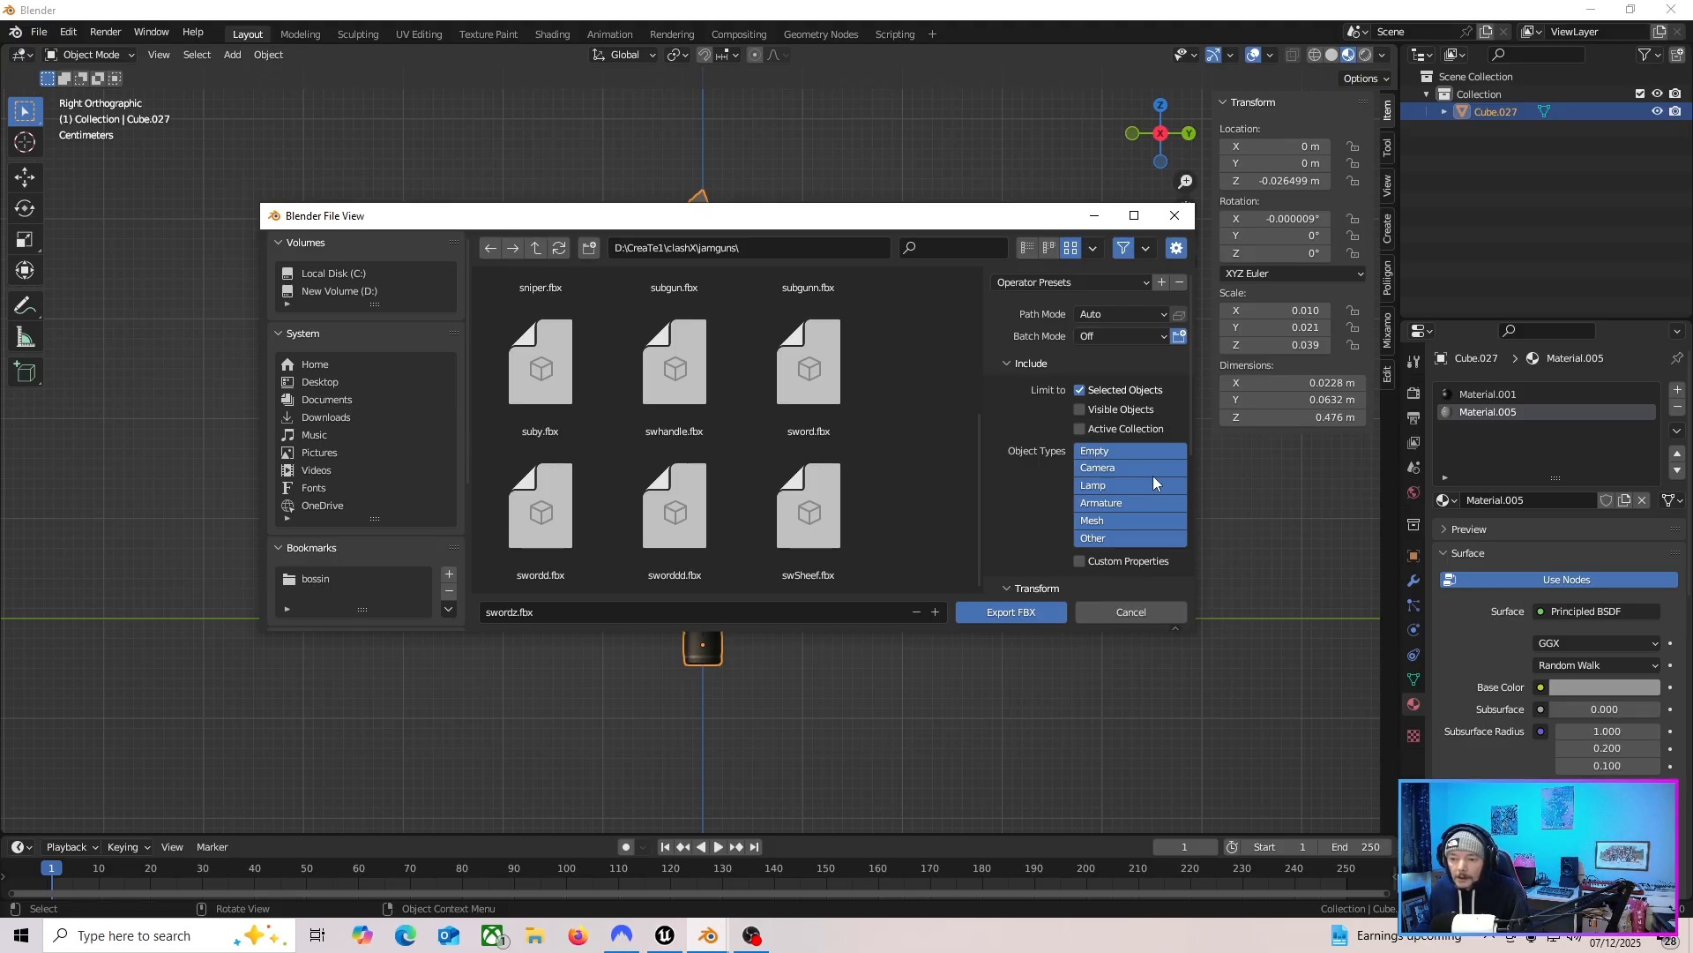
{"action": "left_click_drag", "start_coordinate": [1189, 411], "coordinate": [1184, 568]}
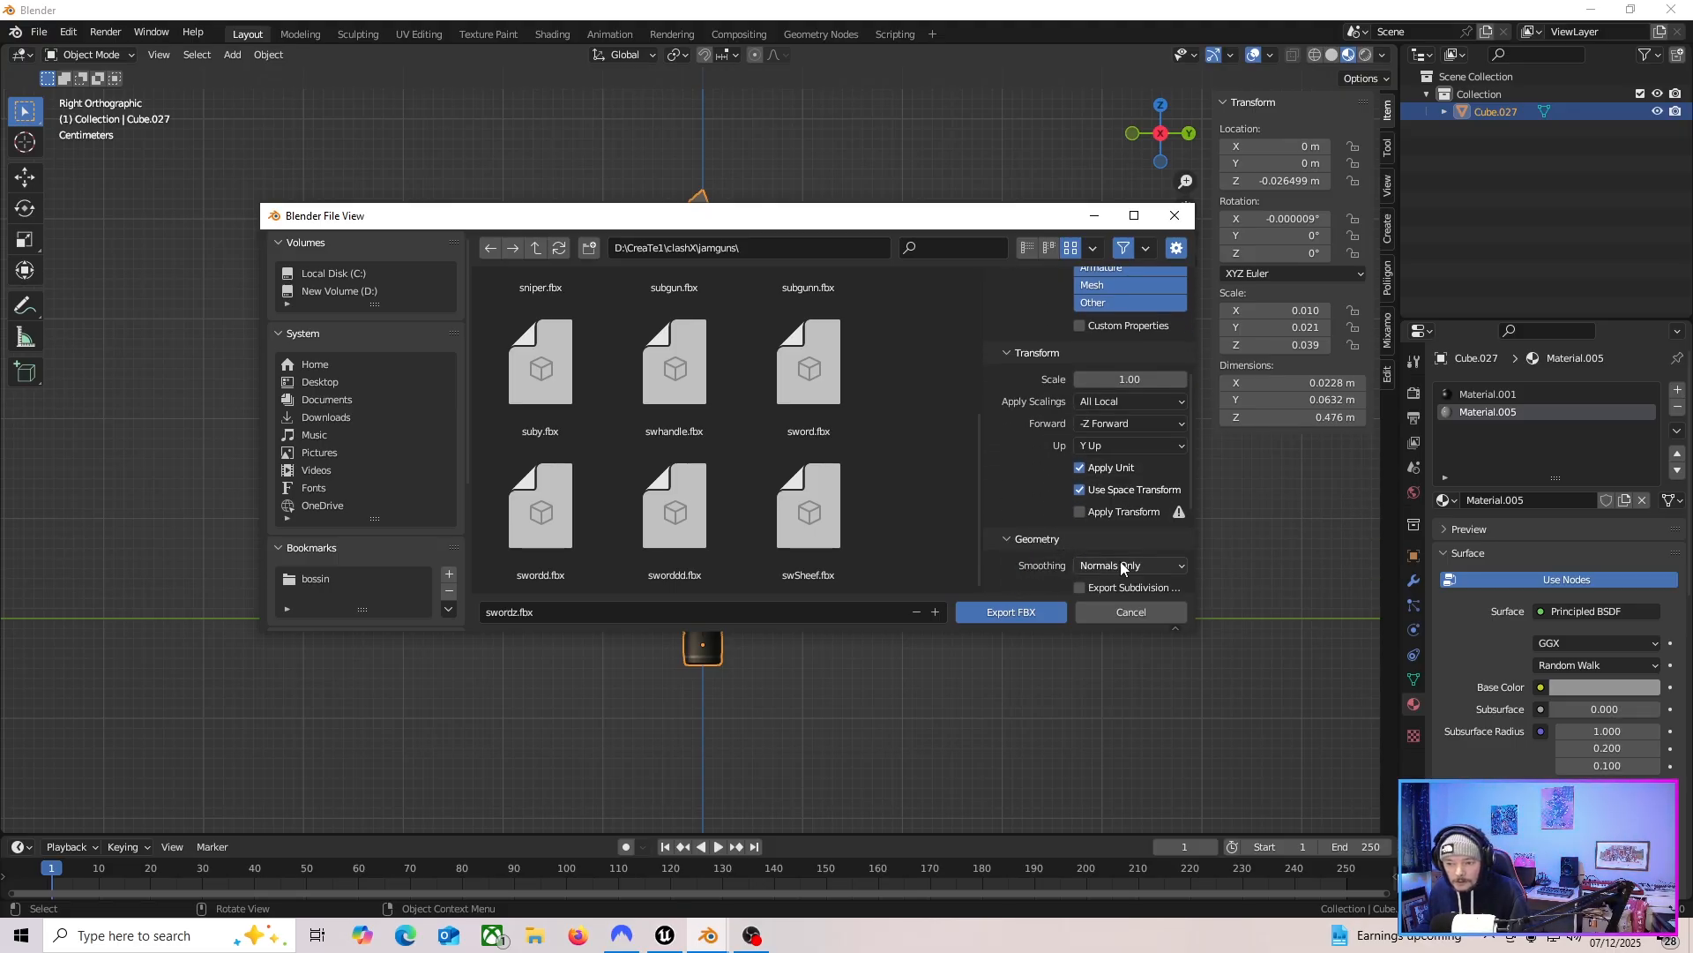
{"action": "left_click", "coordinate": [1104, 563]}
{"action": "left_click", "coordinate": [1112, 565]}
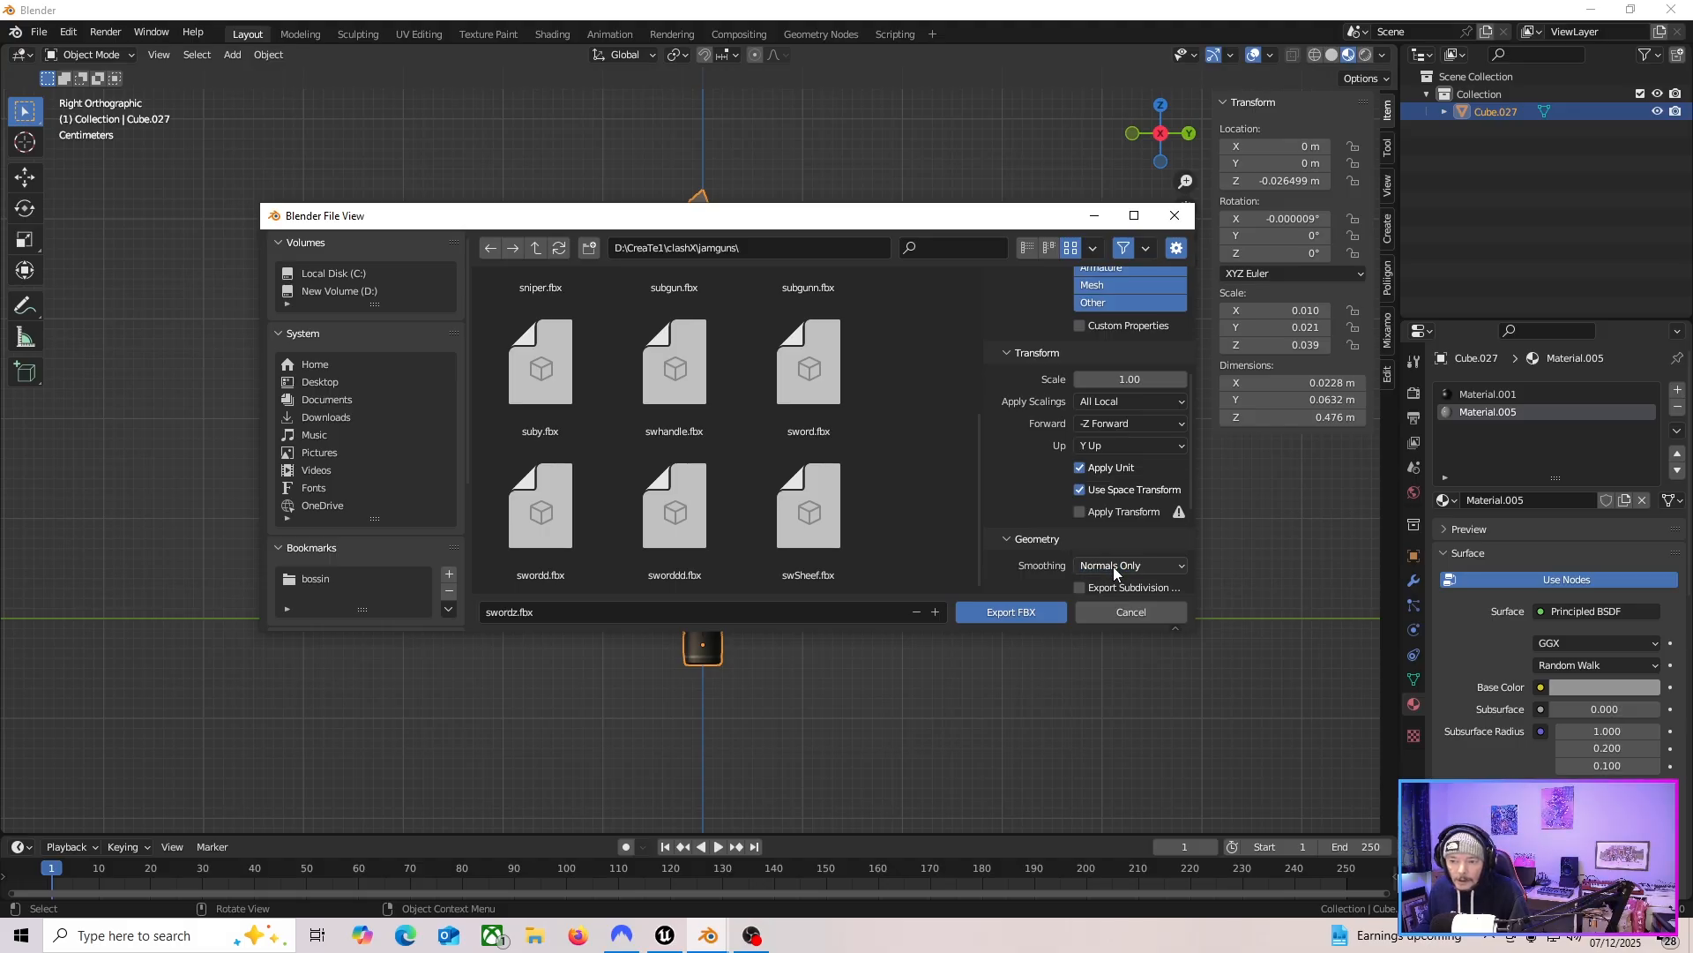
{"action": "left_click", "coordinate": [1020, 613]}
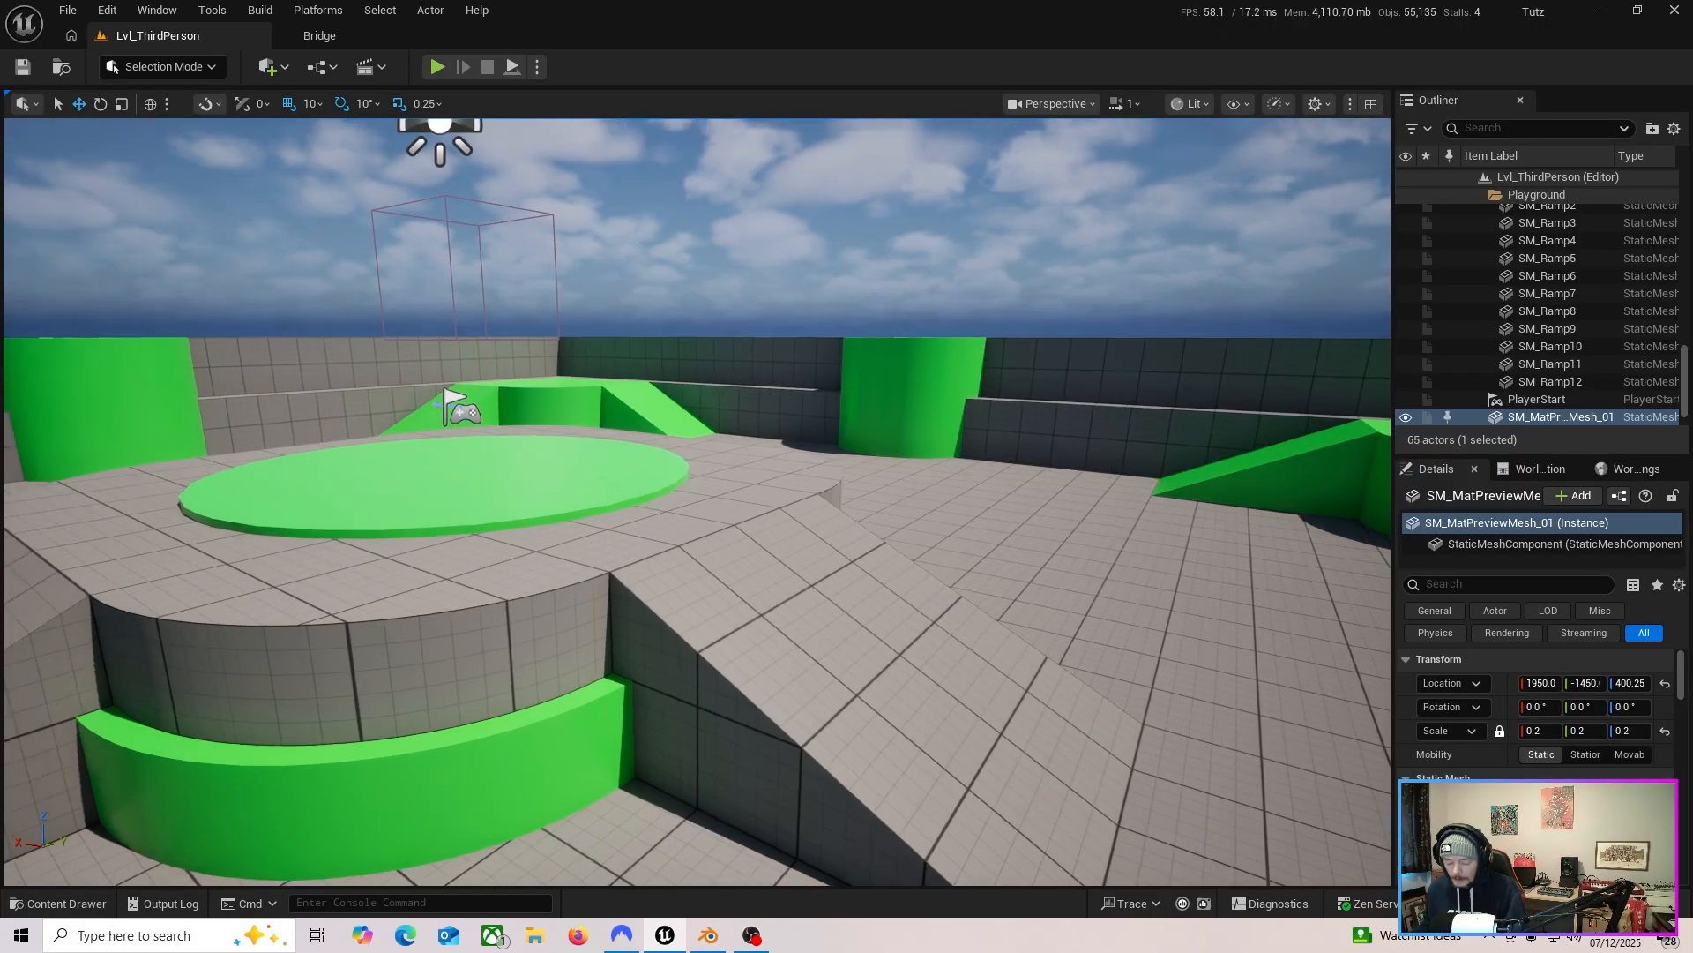
Switch to Unreal Engine and open the weapons folder in the Content Drawer.
{"action": "right_click_drag", "start_coordinate": [697, 502], "coordinate": [697, 502]}
{"action": "right_click_drag", "start_coordinate": [703, 578], "coordinate": [703, 578]}
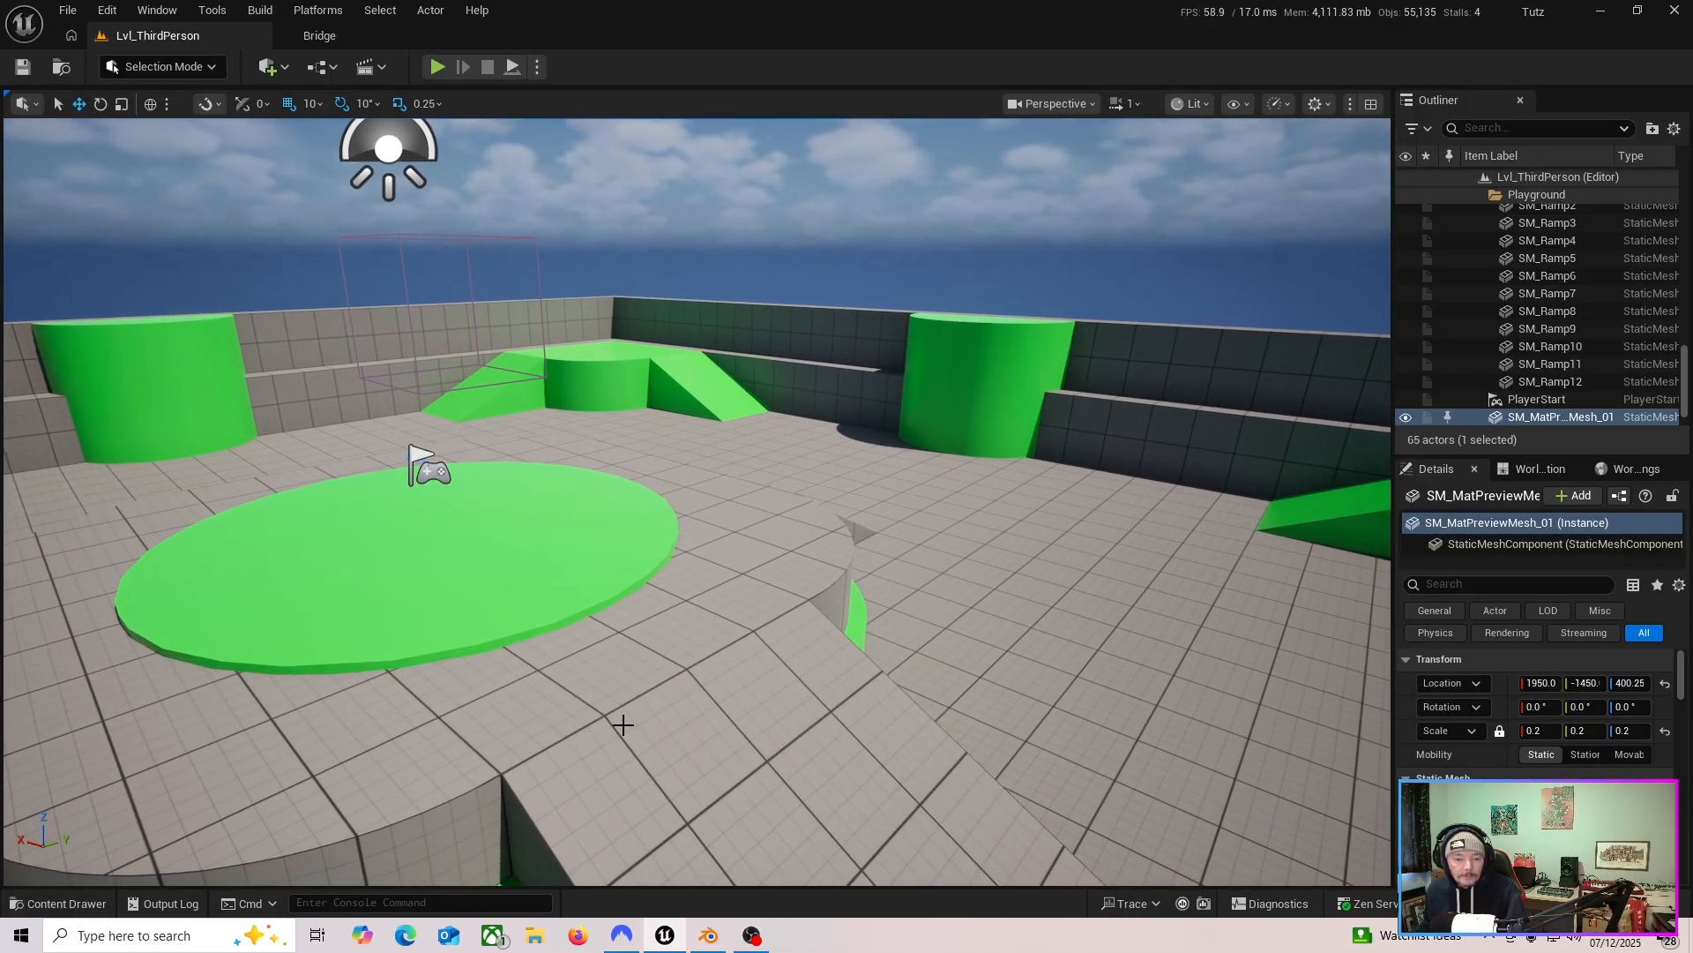
{"action": "left_click", "coordinate": [72, 909]}
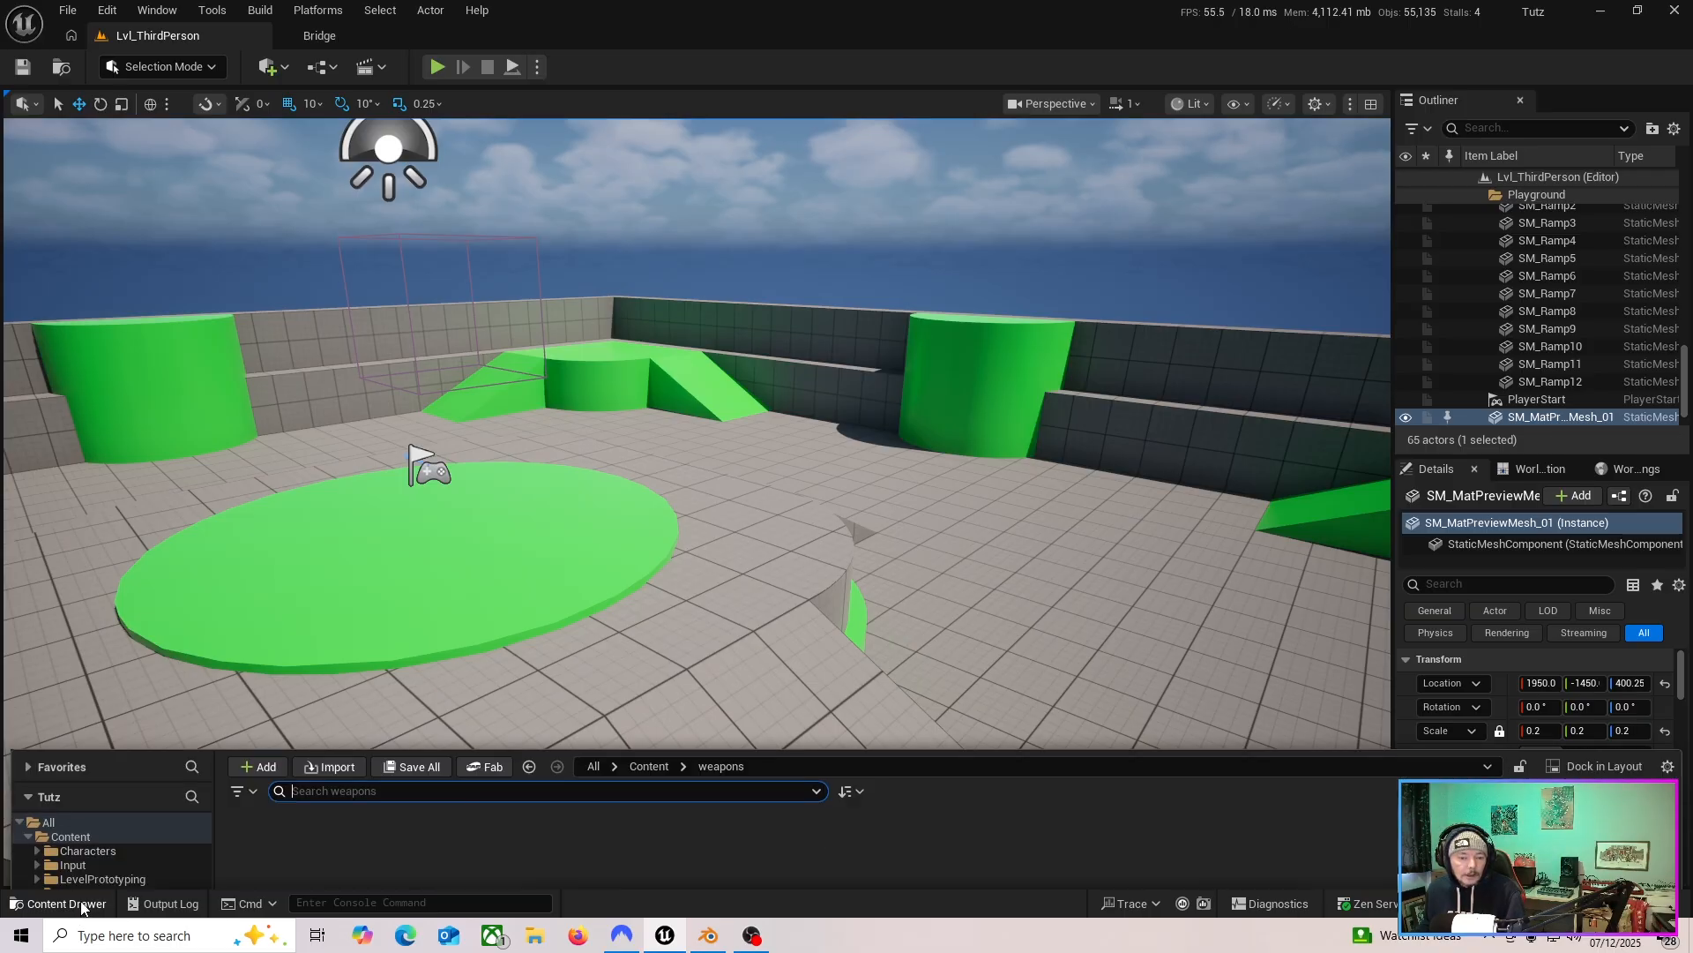
{"action": "left_click", "coordinate": [88, 688]}
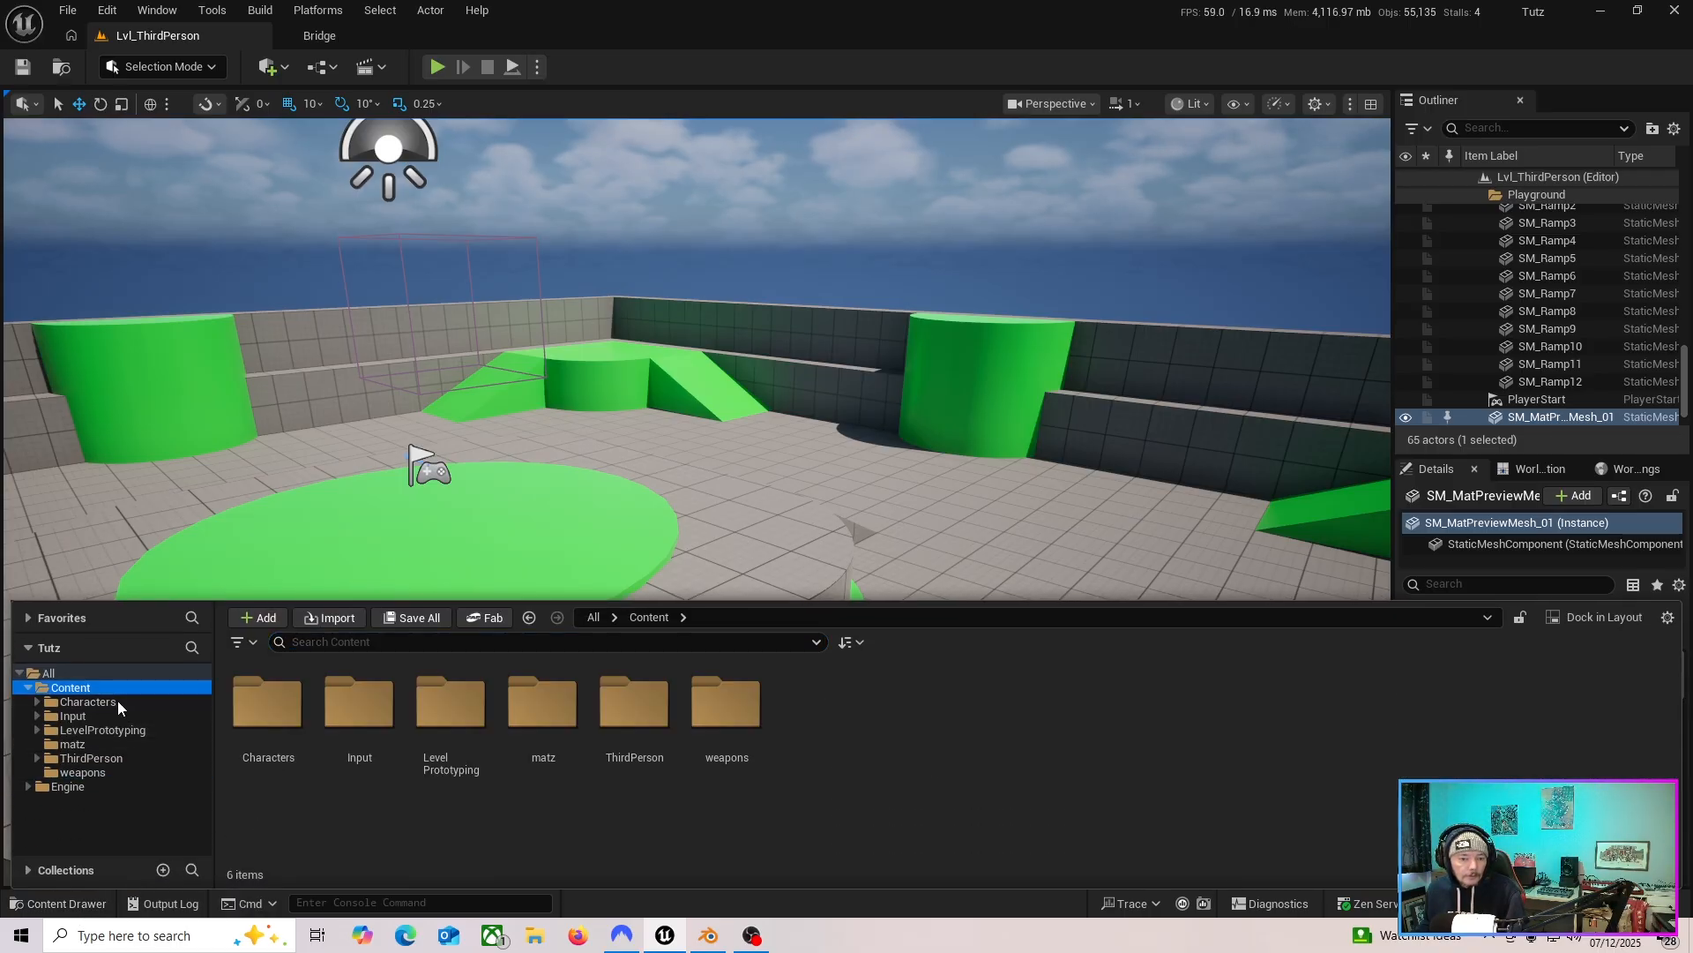
{"action": "left_click", "coordinate": [106, 772]}
{"action": "left_click", "coordinate": [67, 689]}
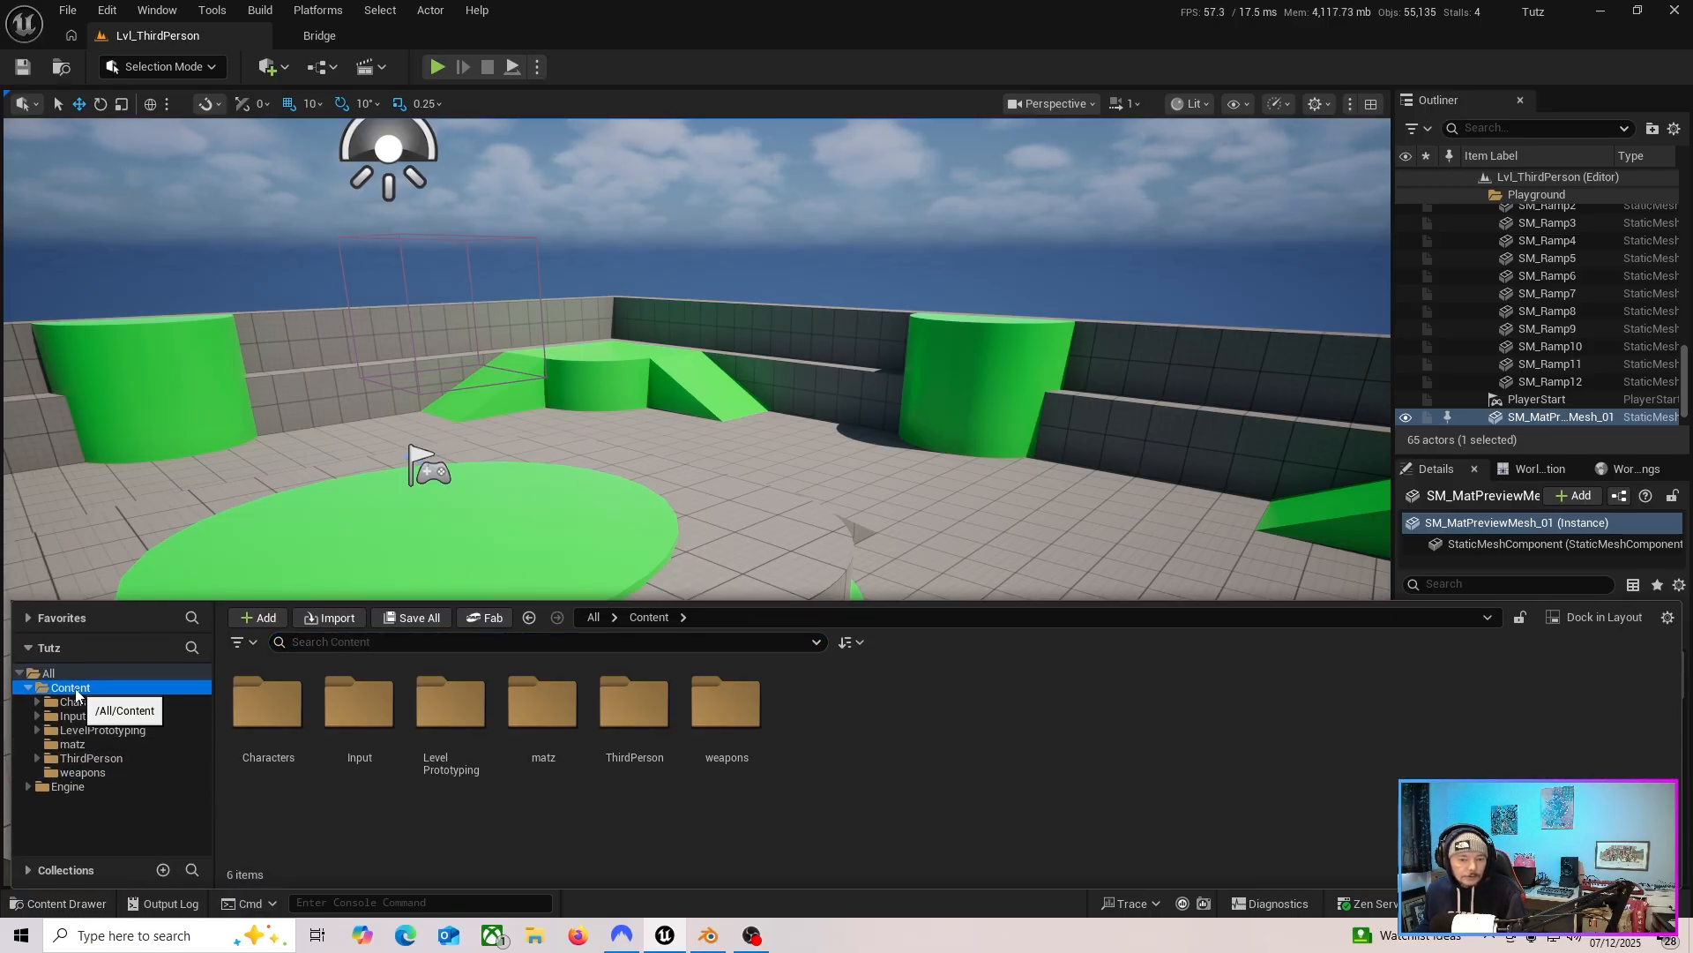
{"action": "right_click", "coordinate": [836, 715]}
{"action": "left_click", "coordinate": [729, 858]}
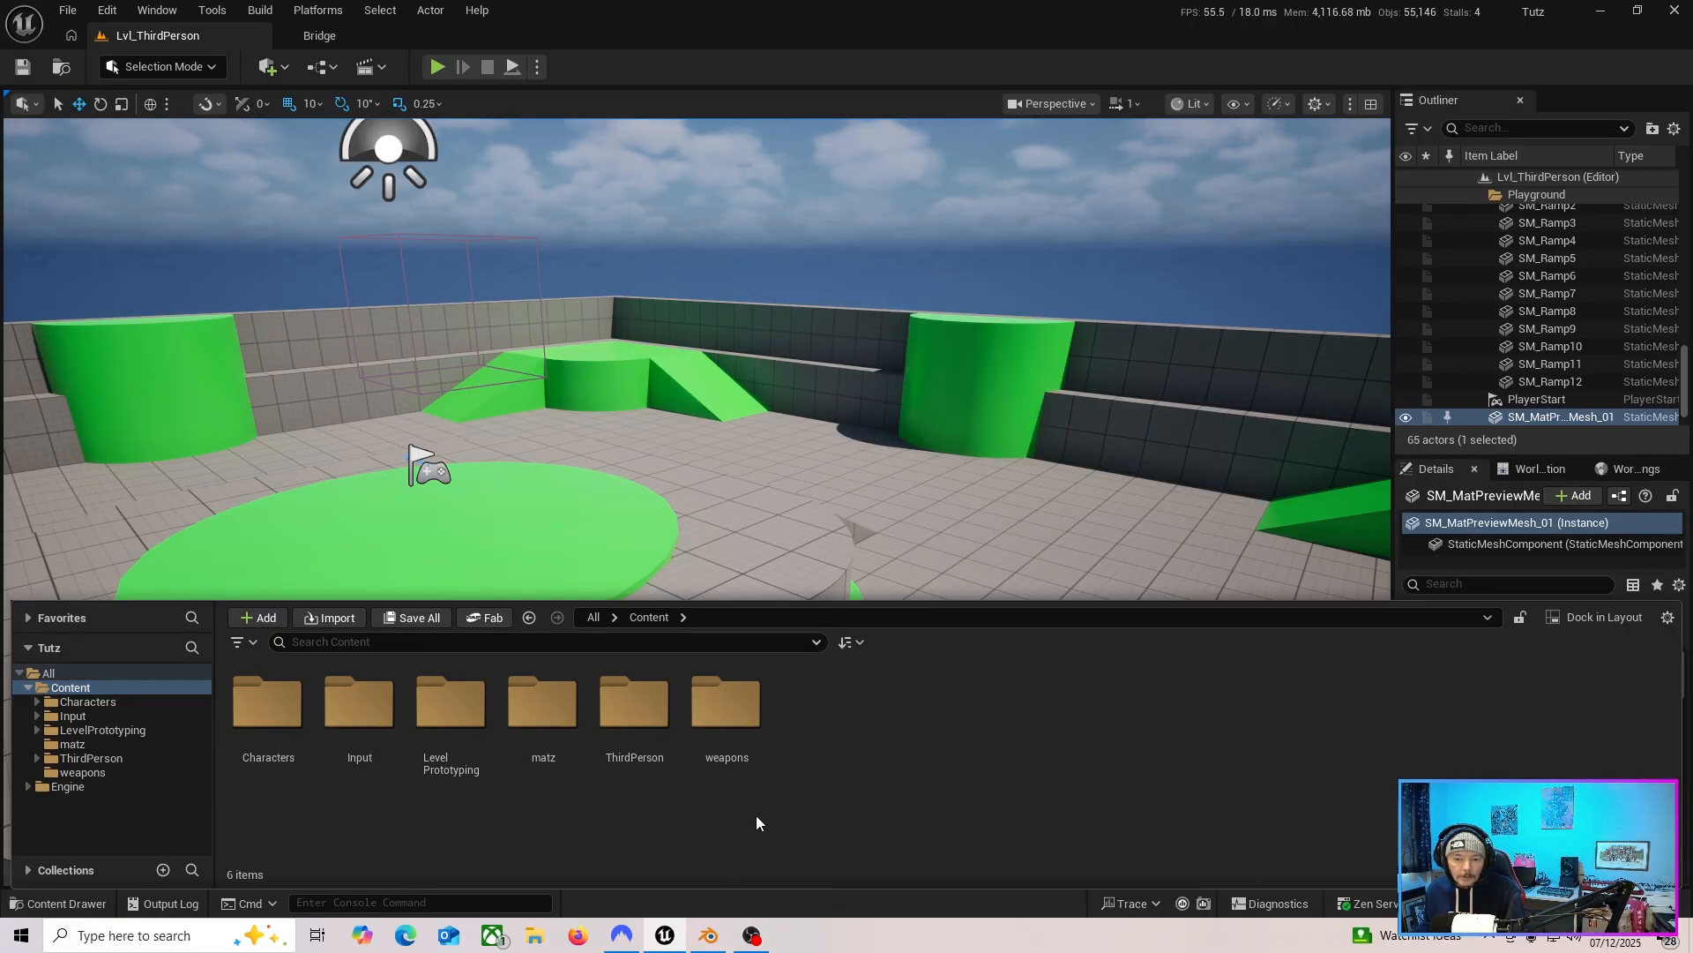
{"action": "double_click", "coordinate": [746, 725]}
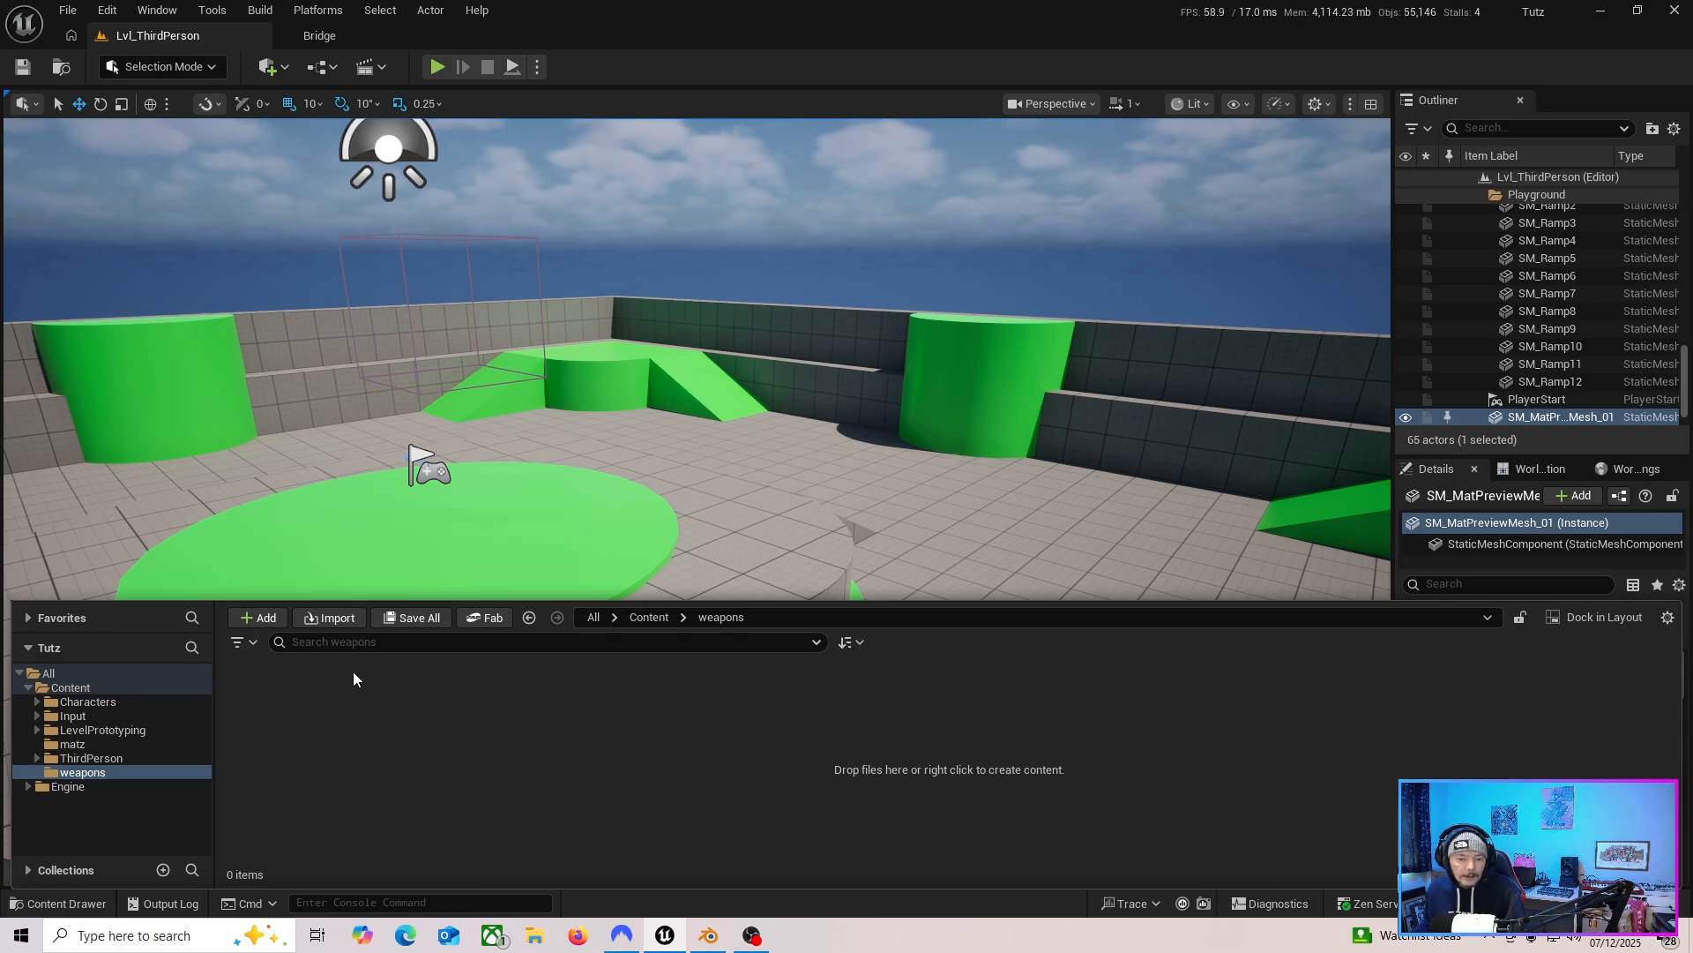
Choose swordz.fbx as the file to import into the weapons folder.
{"action": "left_click", "coordinate": [333, 618]}
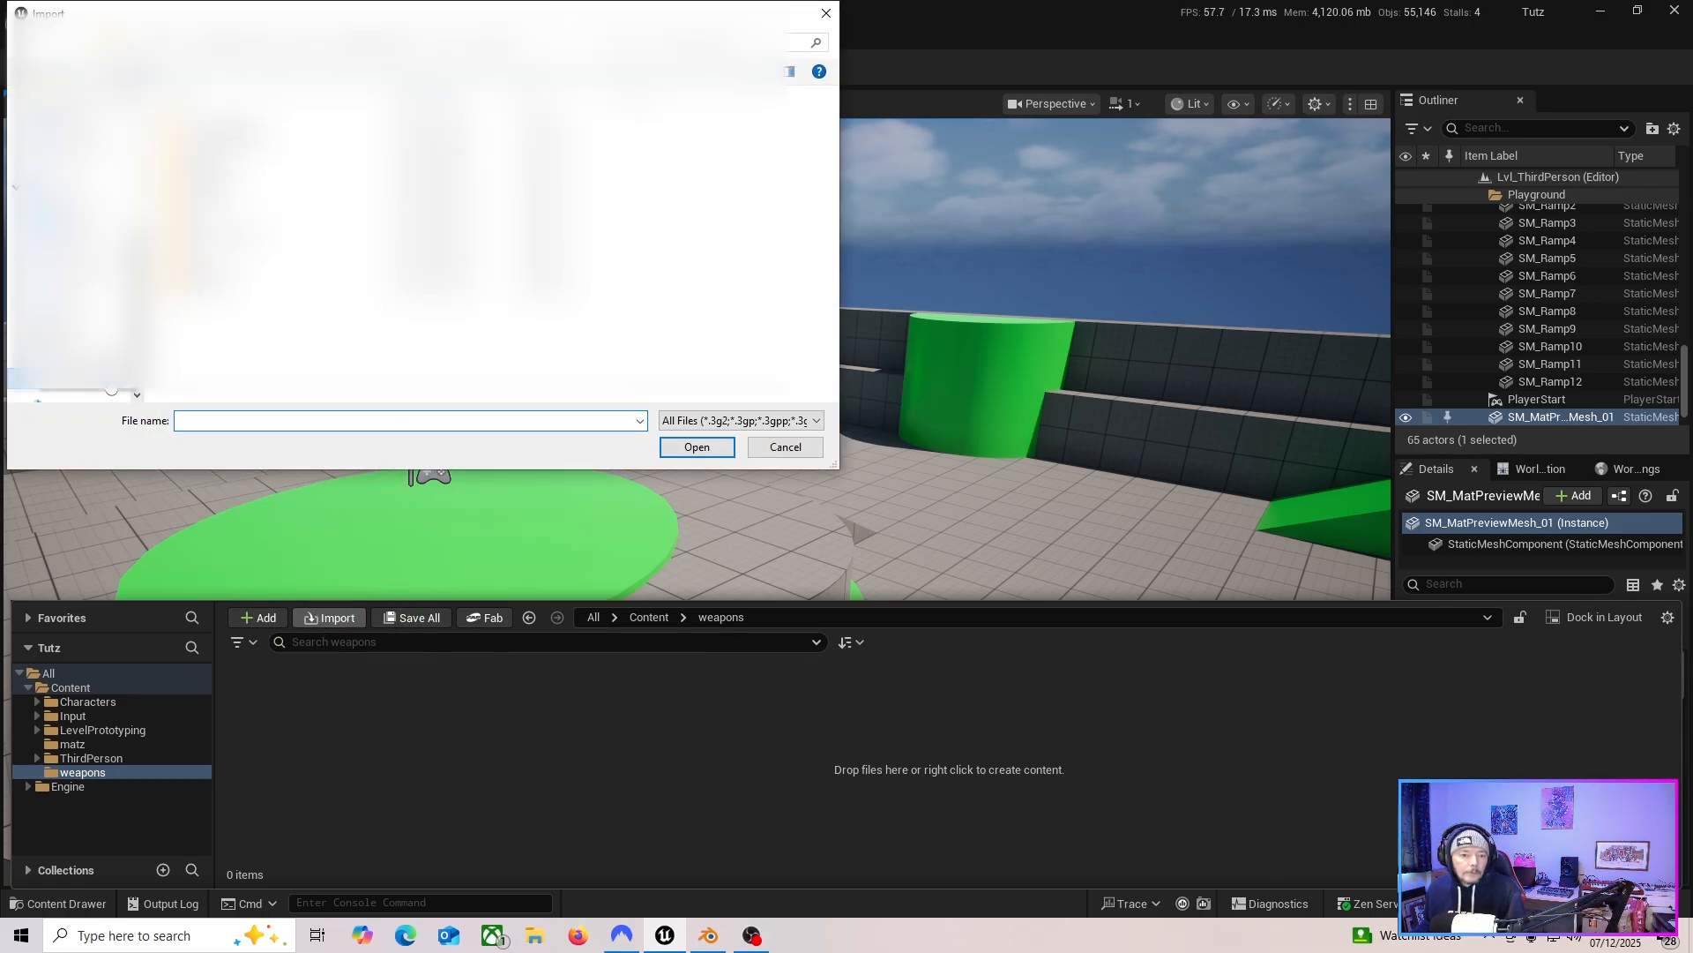
{"action": "left_click", "coordinate": [111, 385]}
{"action": "scroll", "coordinate": [282, 301], "scroll_direction": "down", "scroll_amount": 2}
{"action": "scroll", "coordinate": [282, 301], "scroll_direction": "up", "scroll_amount": 6}
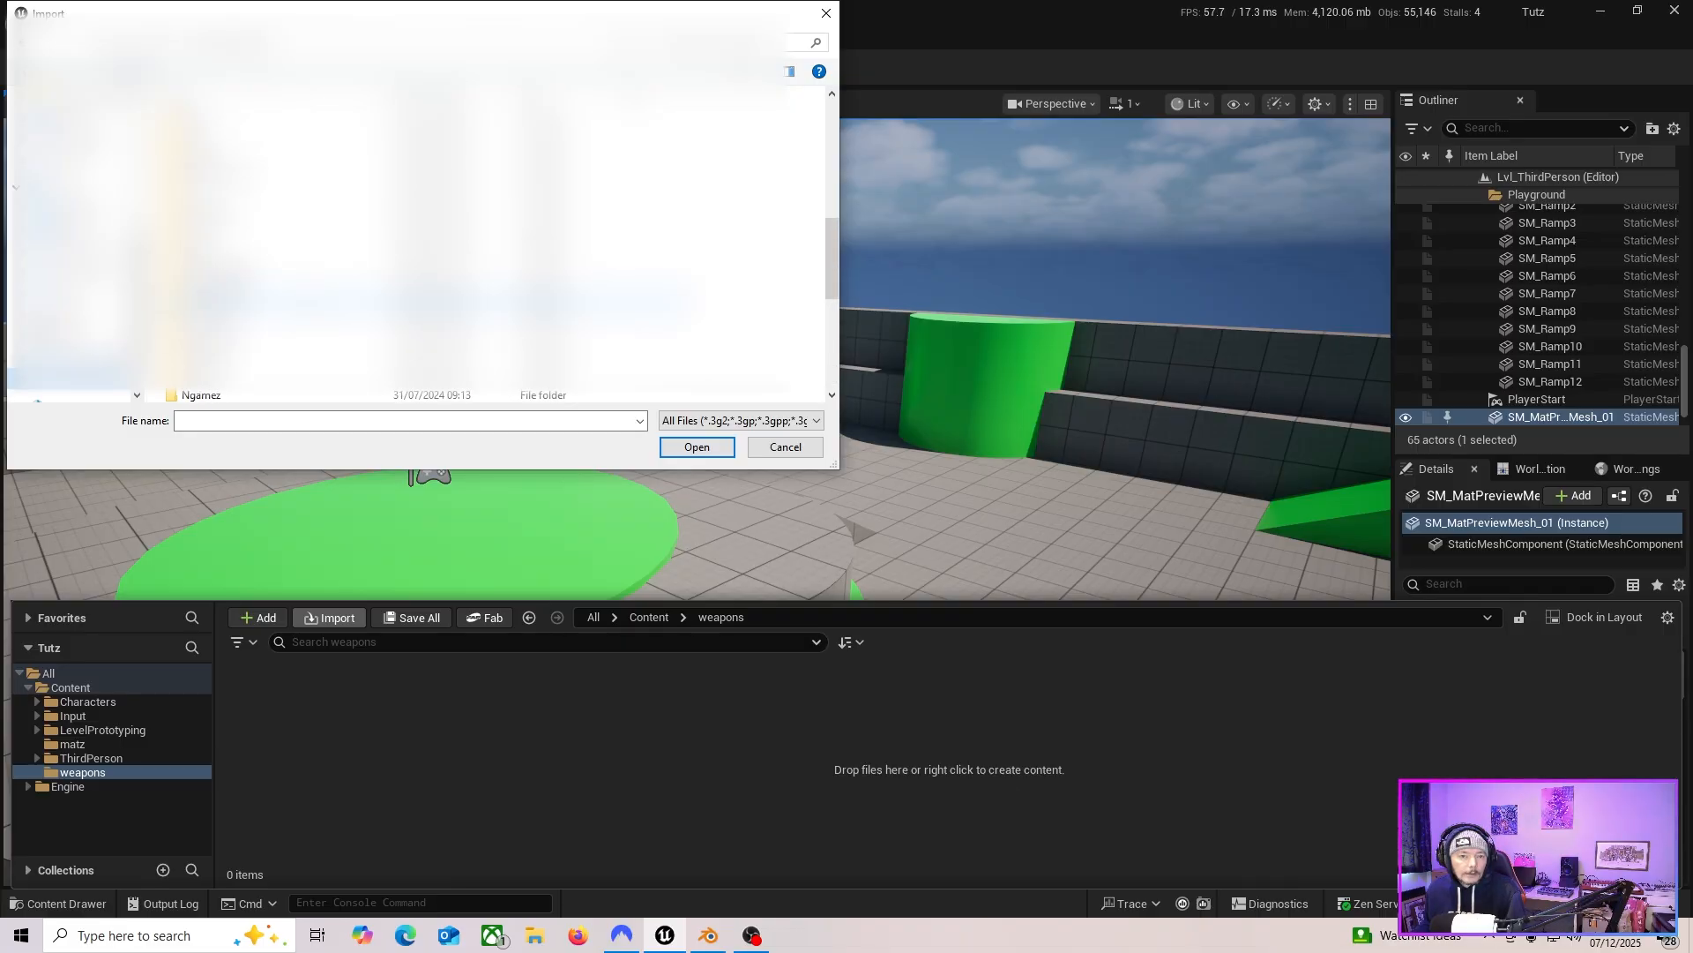
{"action": "left_click", "coordinate": [697, 446]}
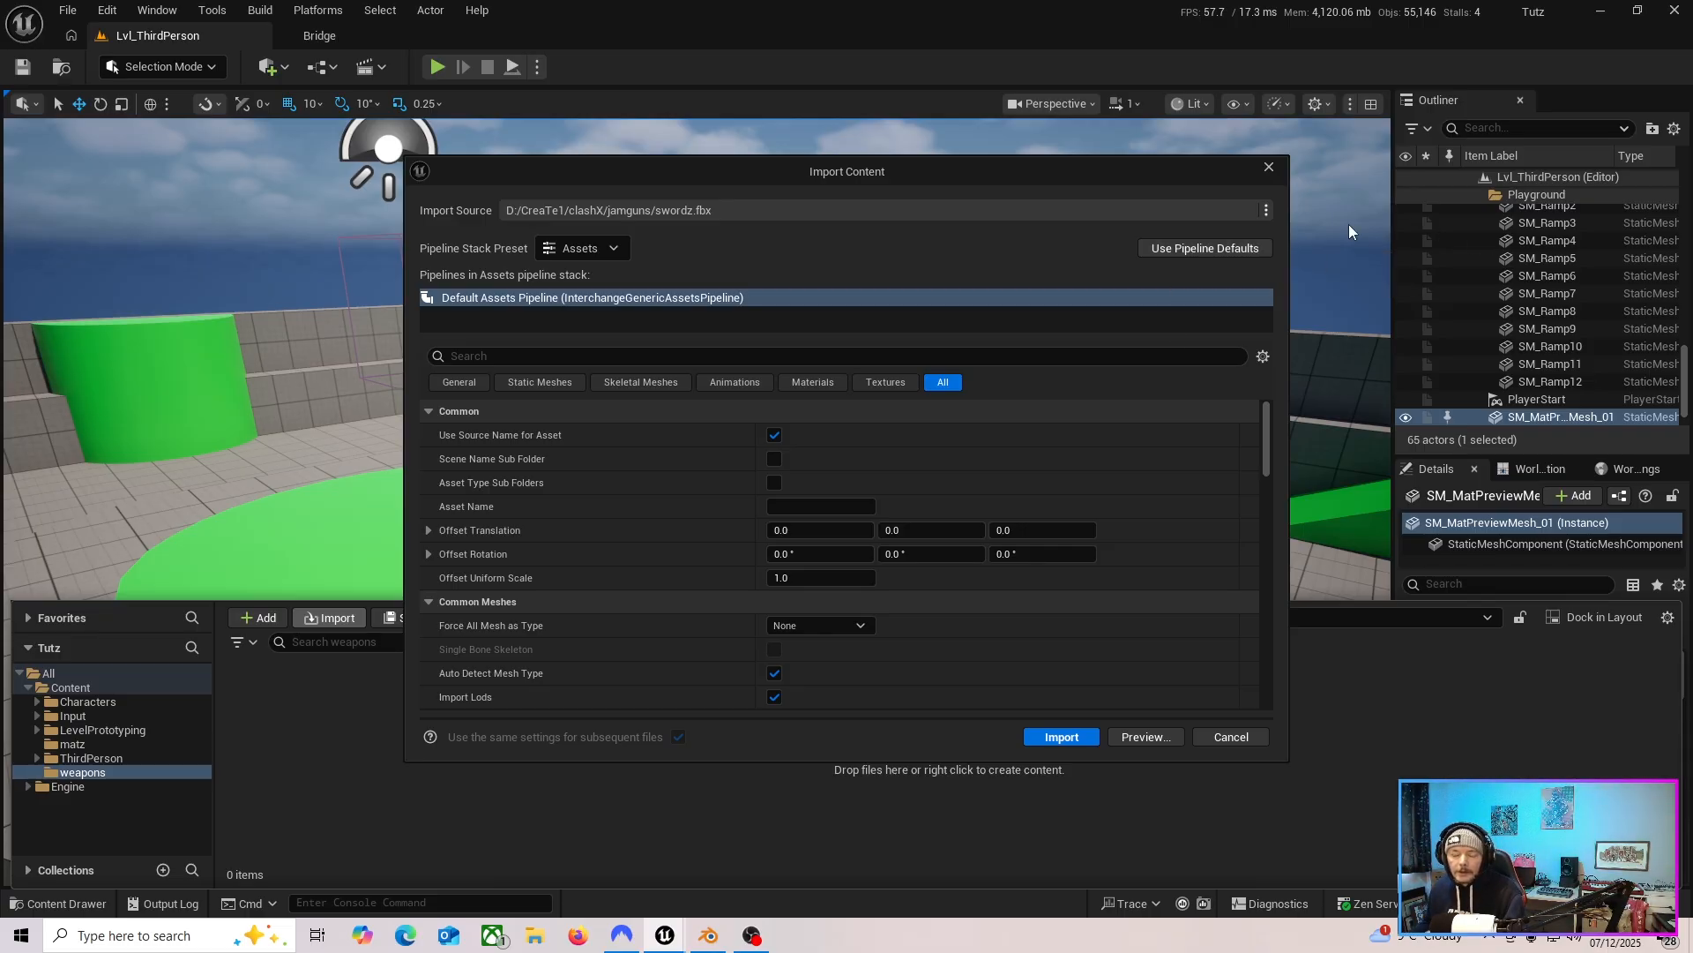
Reset the import pipeline to its defaults and import the mesh.
{"action": "left_click", "coordinate": [1175, 251]}
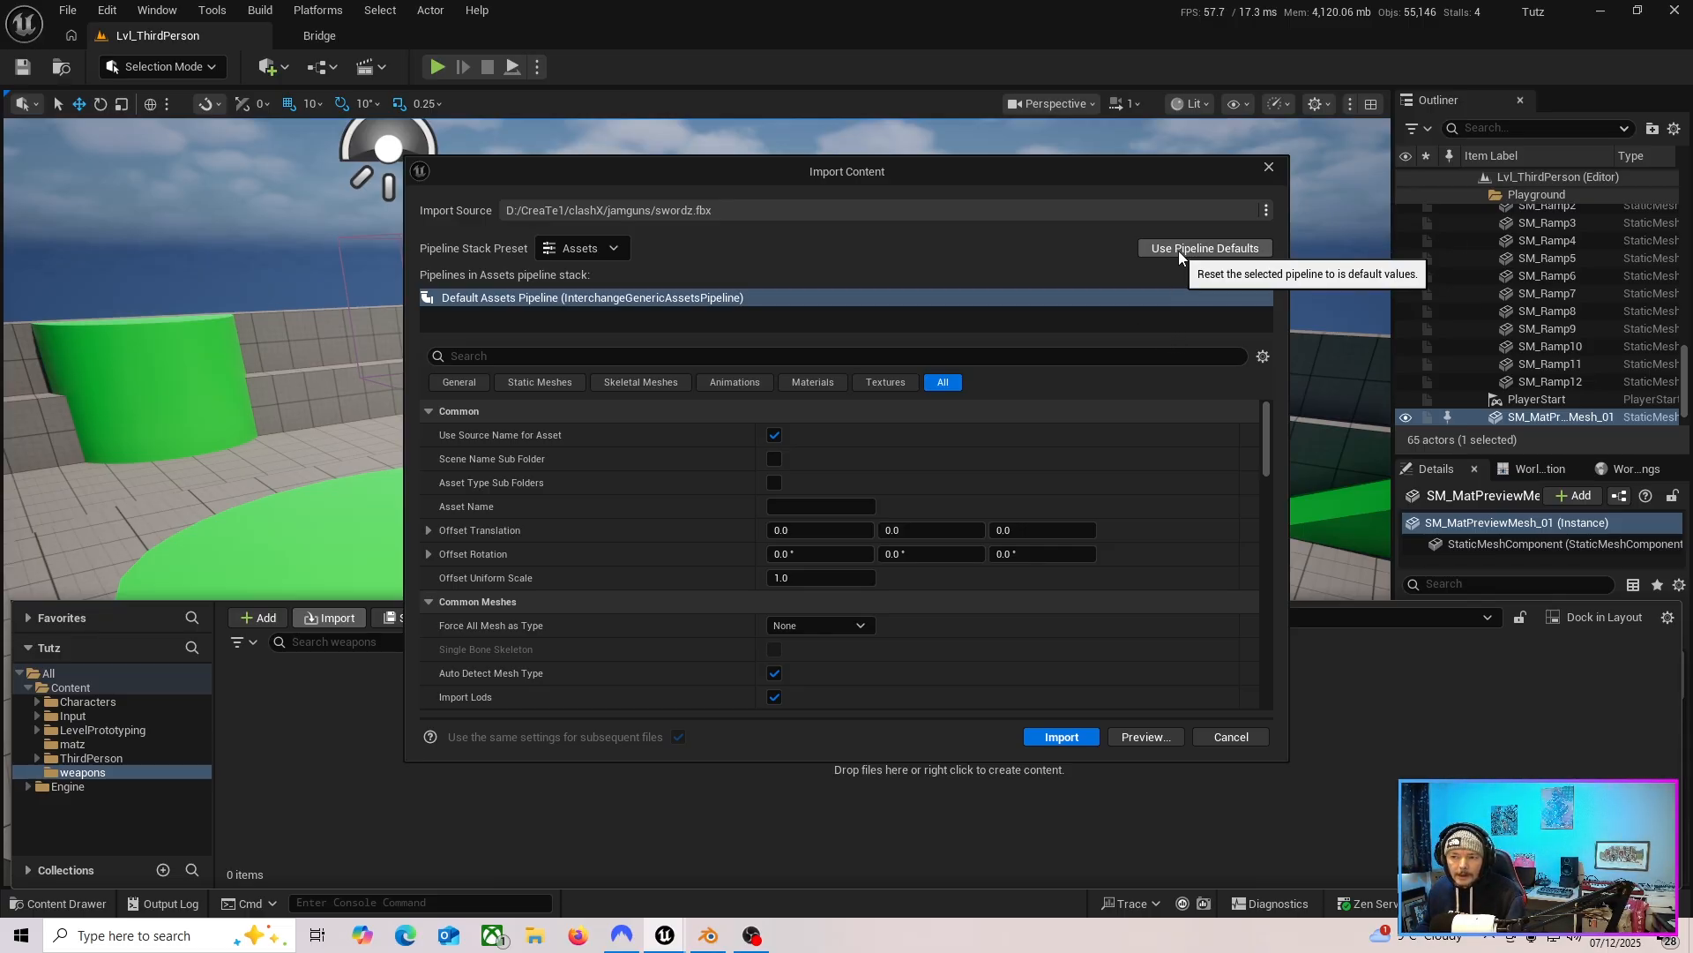
{"action": "left_click", "coordinate": [1187, 251]}
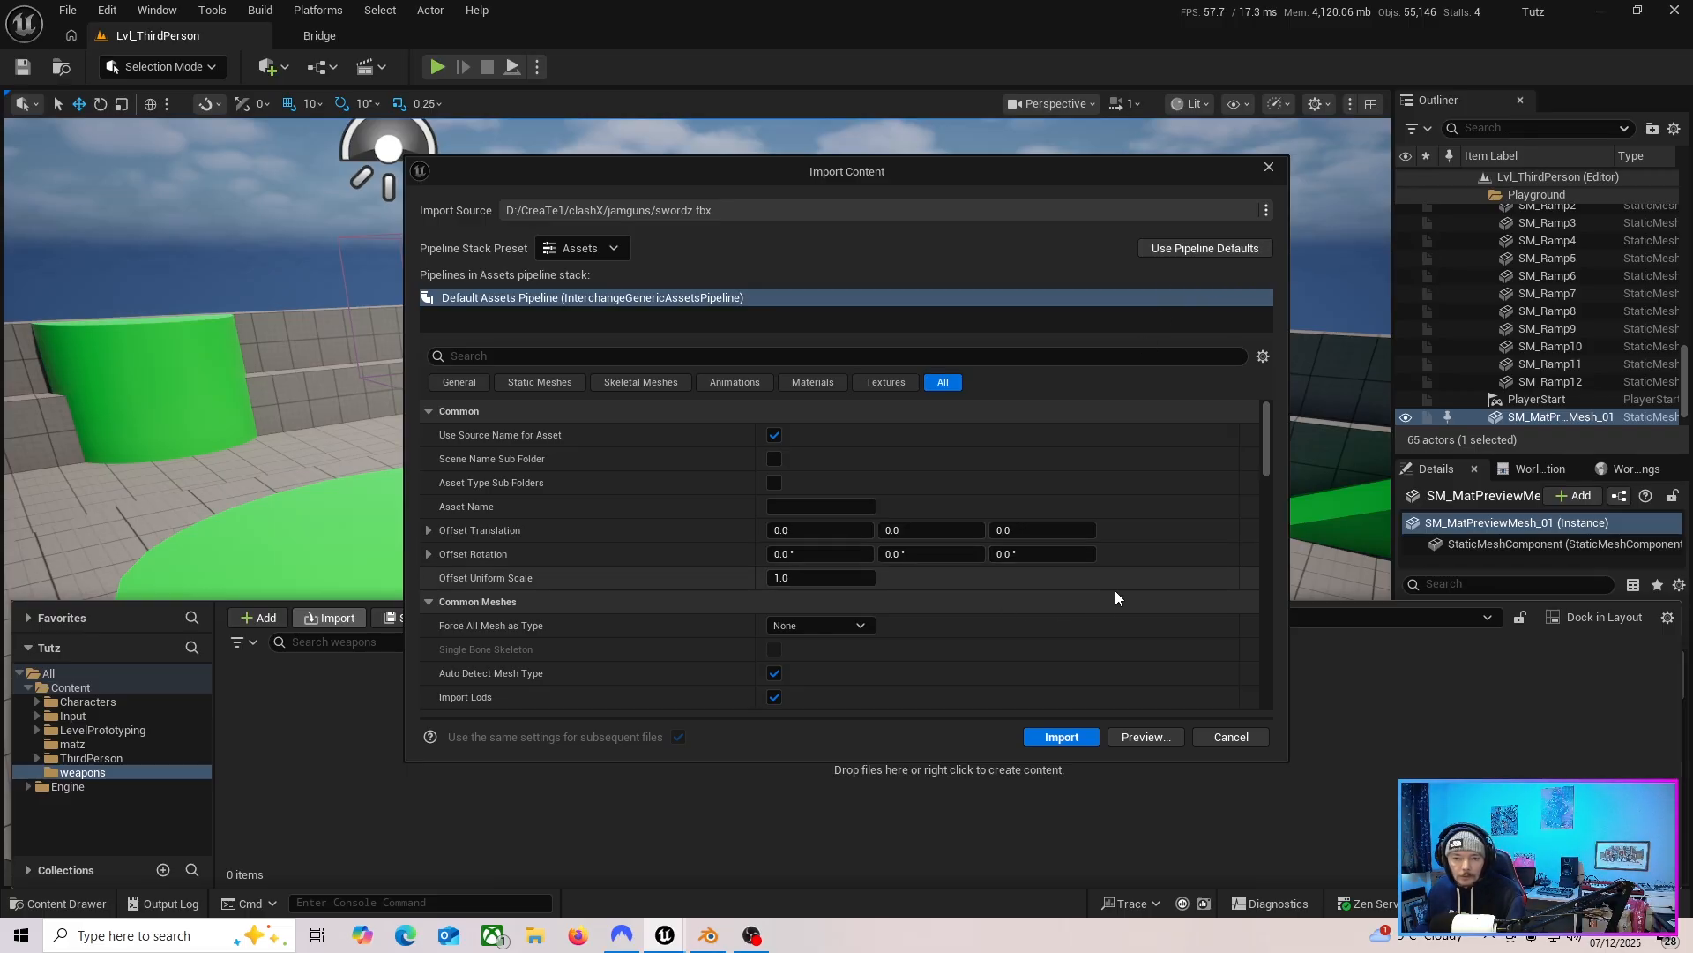
{"action": "mouse_move", "coordinate": [1267, 448]}
{"action": "left_mouse_down"}
{"action": "mouse_move", "coordinate": [1266, 545]}
{"action": "mouse_move", "coordinate": [1279, 425]}
{"action": "left_mouse_up"}
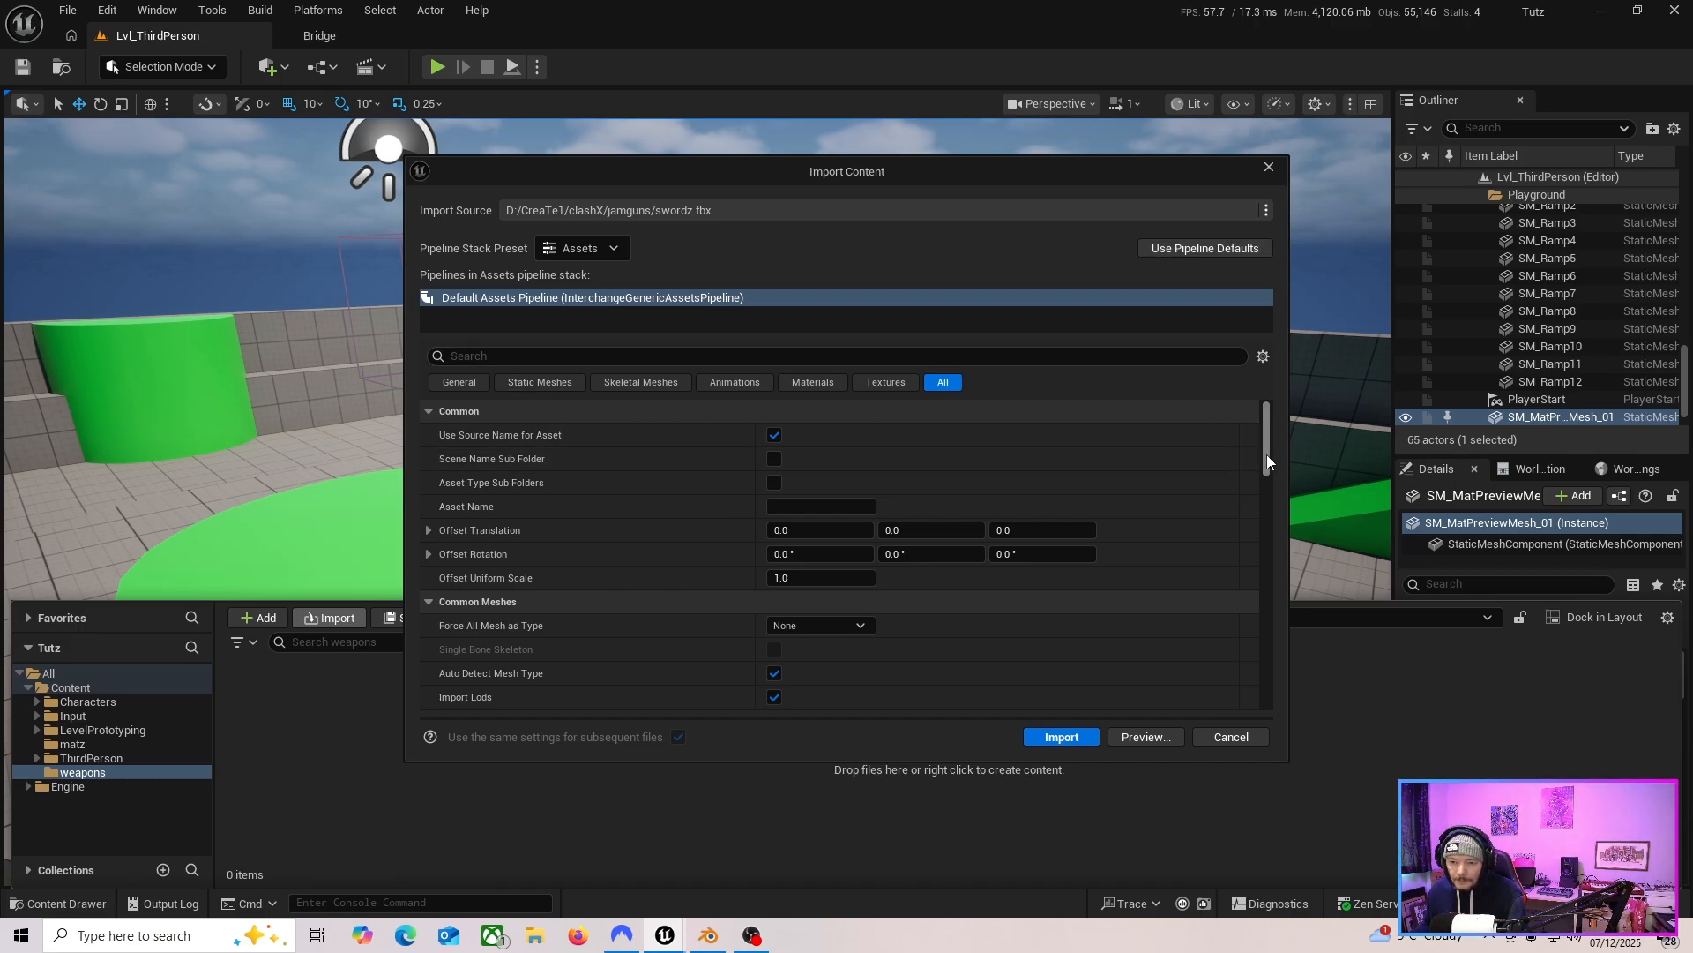
{"action": "left_click_drag", "start_coordinate": [1268, 453], "coordinate": [1267, 636]}
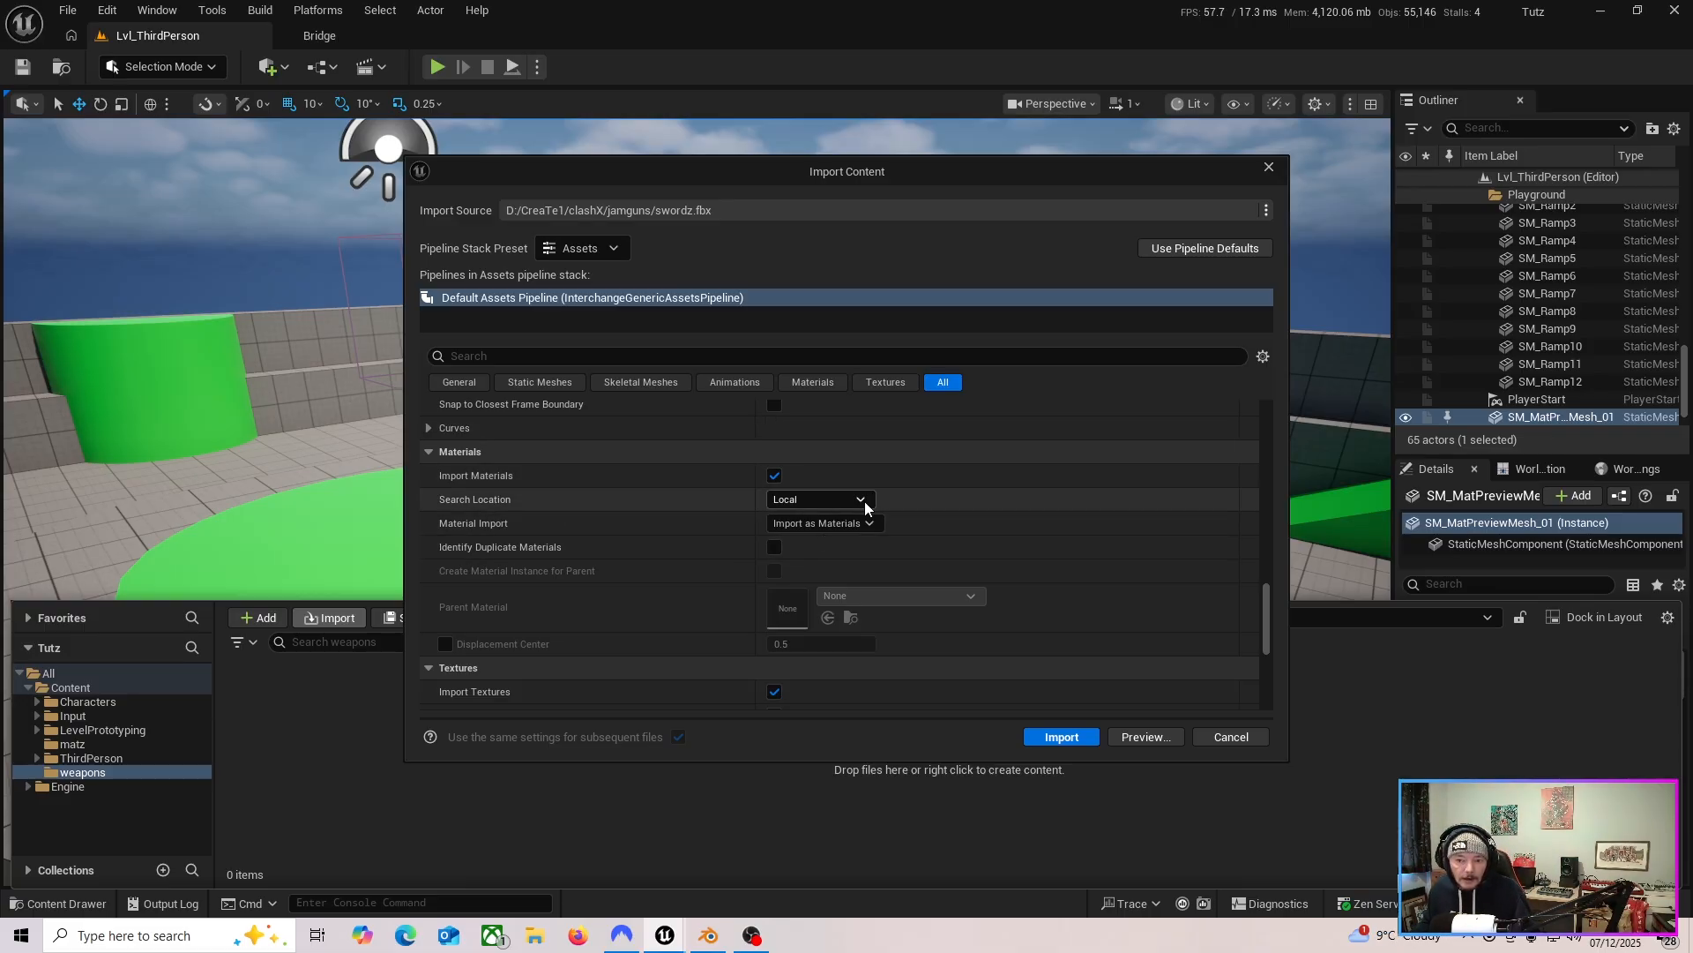
{"action": "left_click", "coordinate": [1058, 737]}
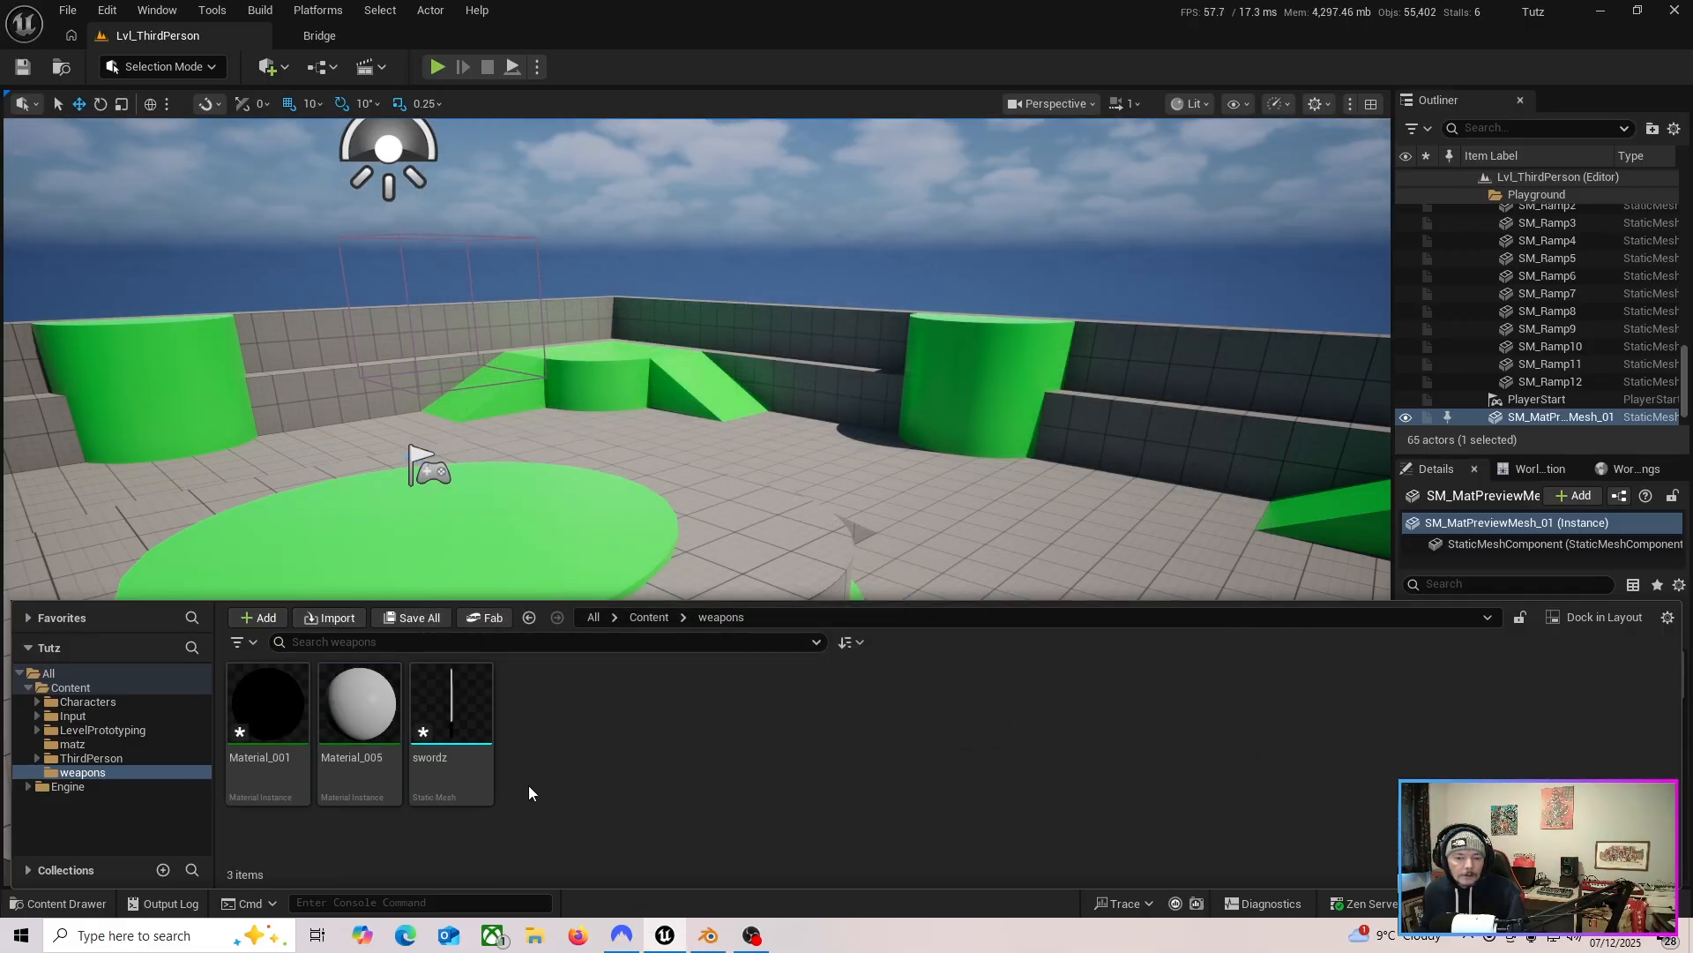
Select the imported swordz mesh and save all assets.
{"action": "left_click", "coordinate": [454, 778]}
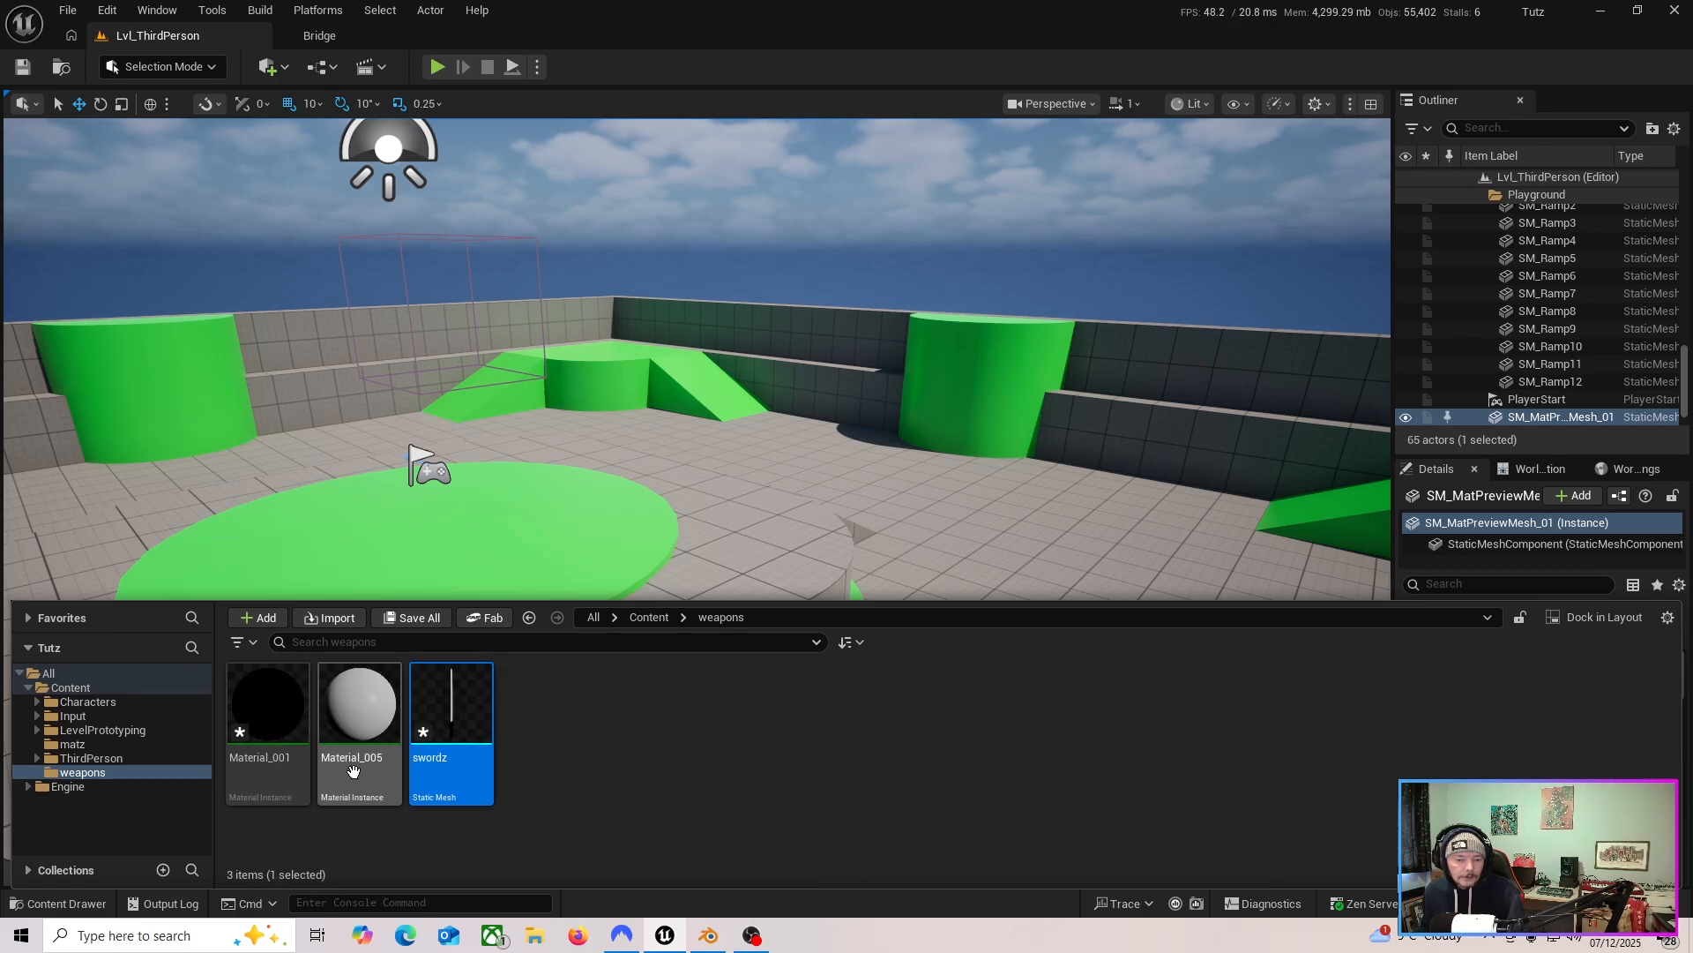
{"action": "left_click", "coordinate": [68, 9]}
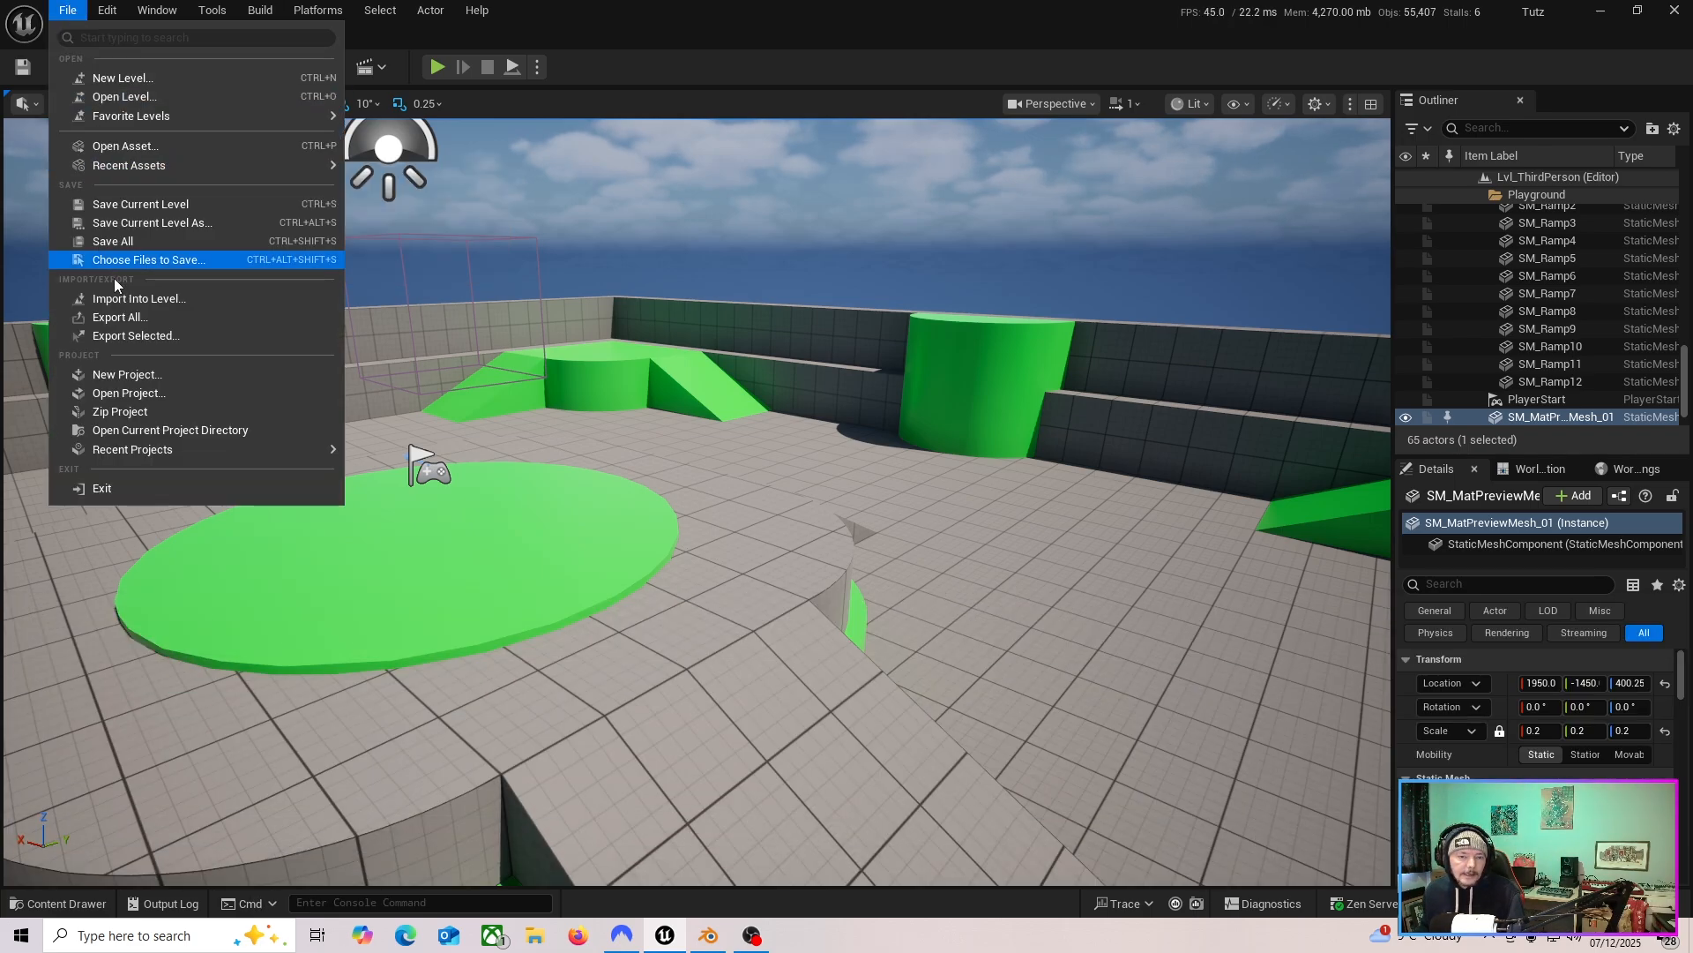
{"action": "left_click", "coordinate": [123, 243]}
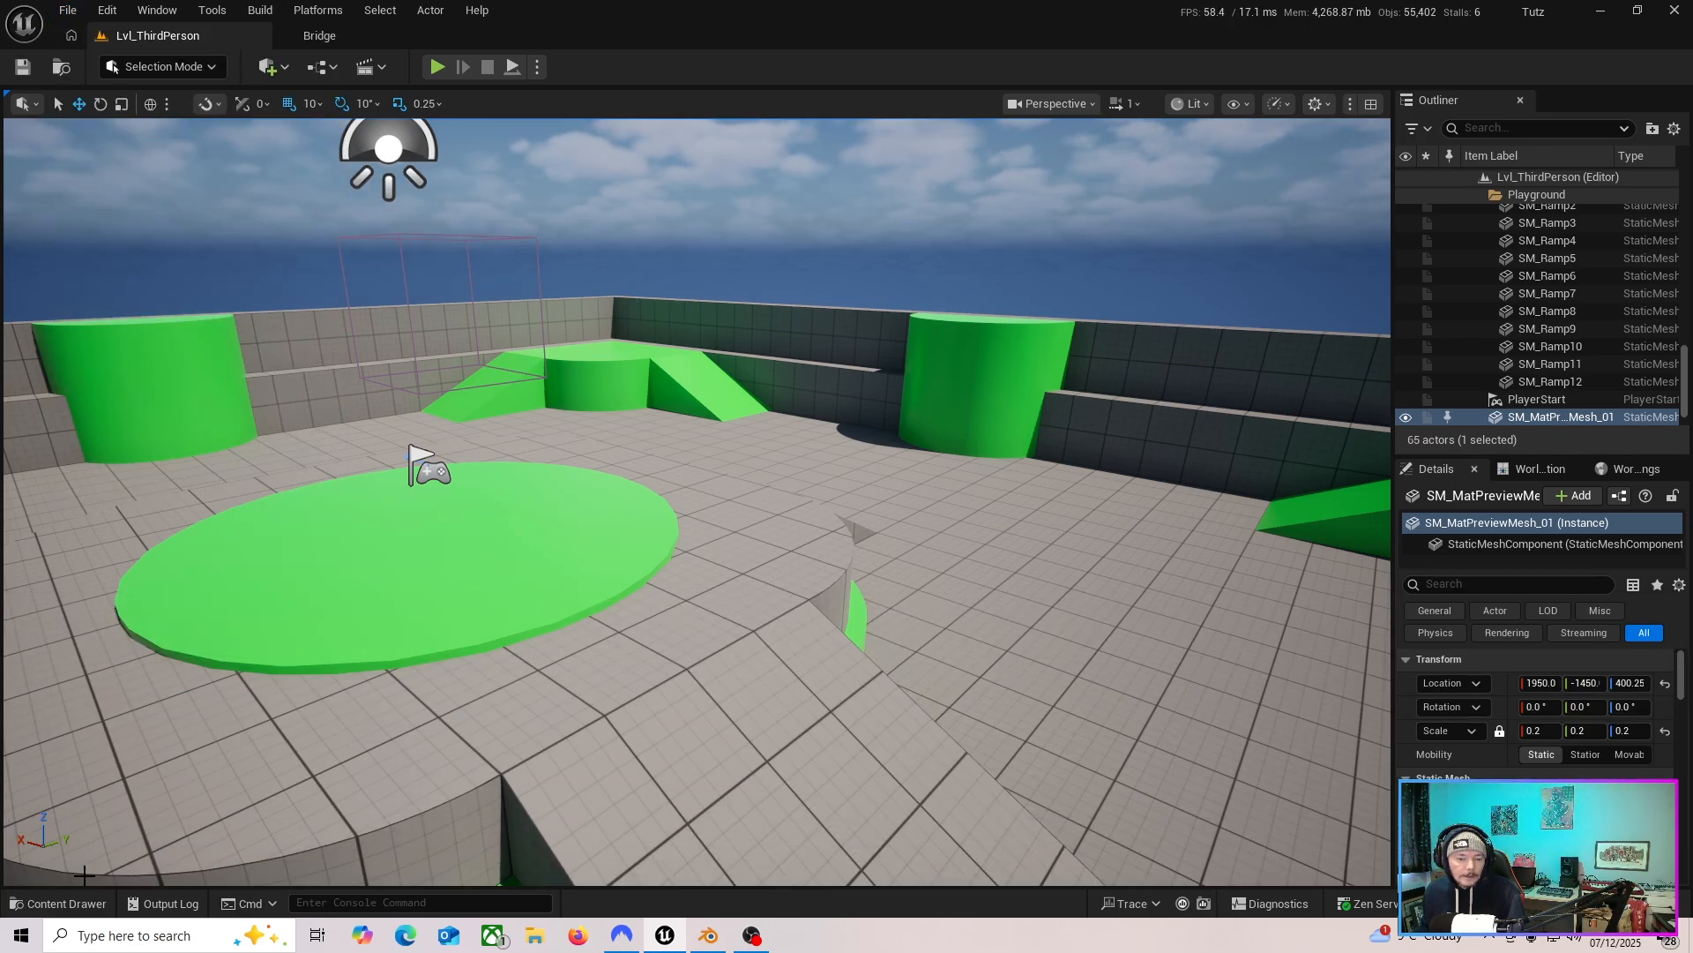
Open the swordz static mesh in its editor and inspect it in the preview viewport.
{"action": "left_click", "coordinate": [62, 904]}
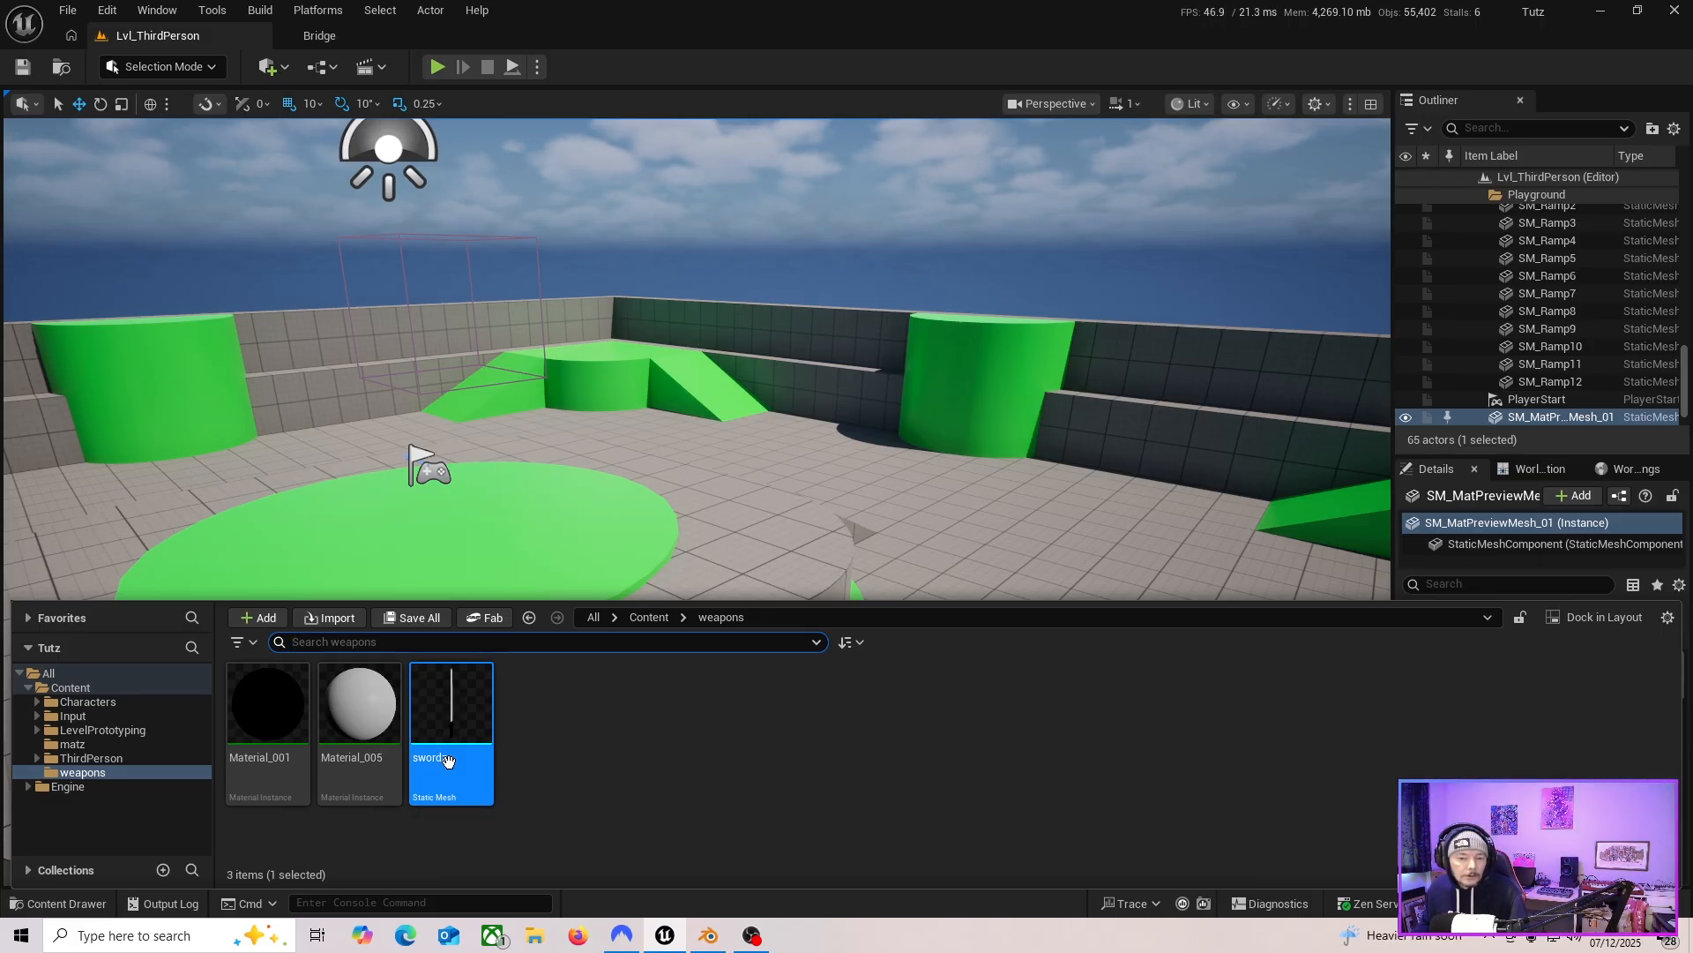
{"action": "mouse_move", "coordinate": [452, 761]}
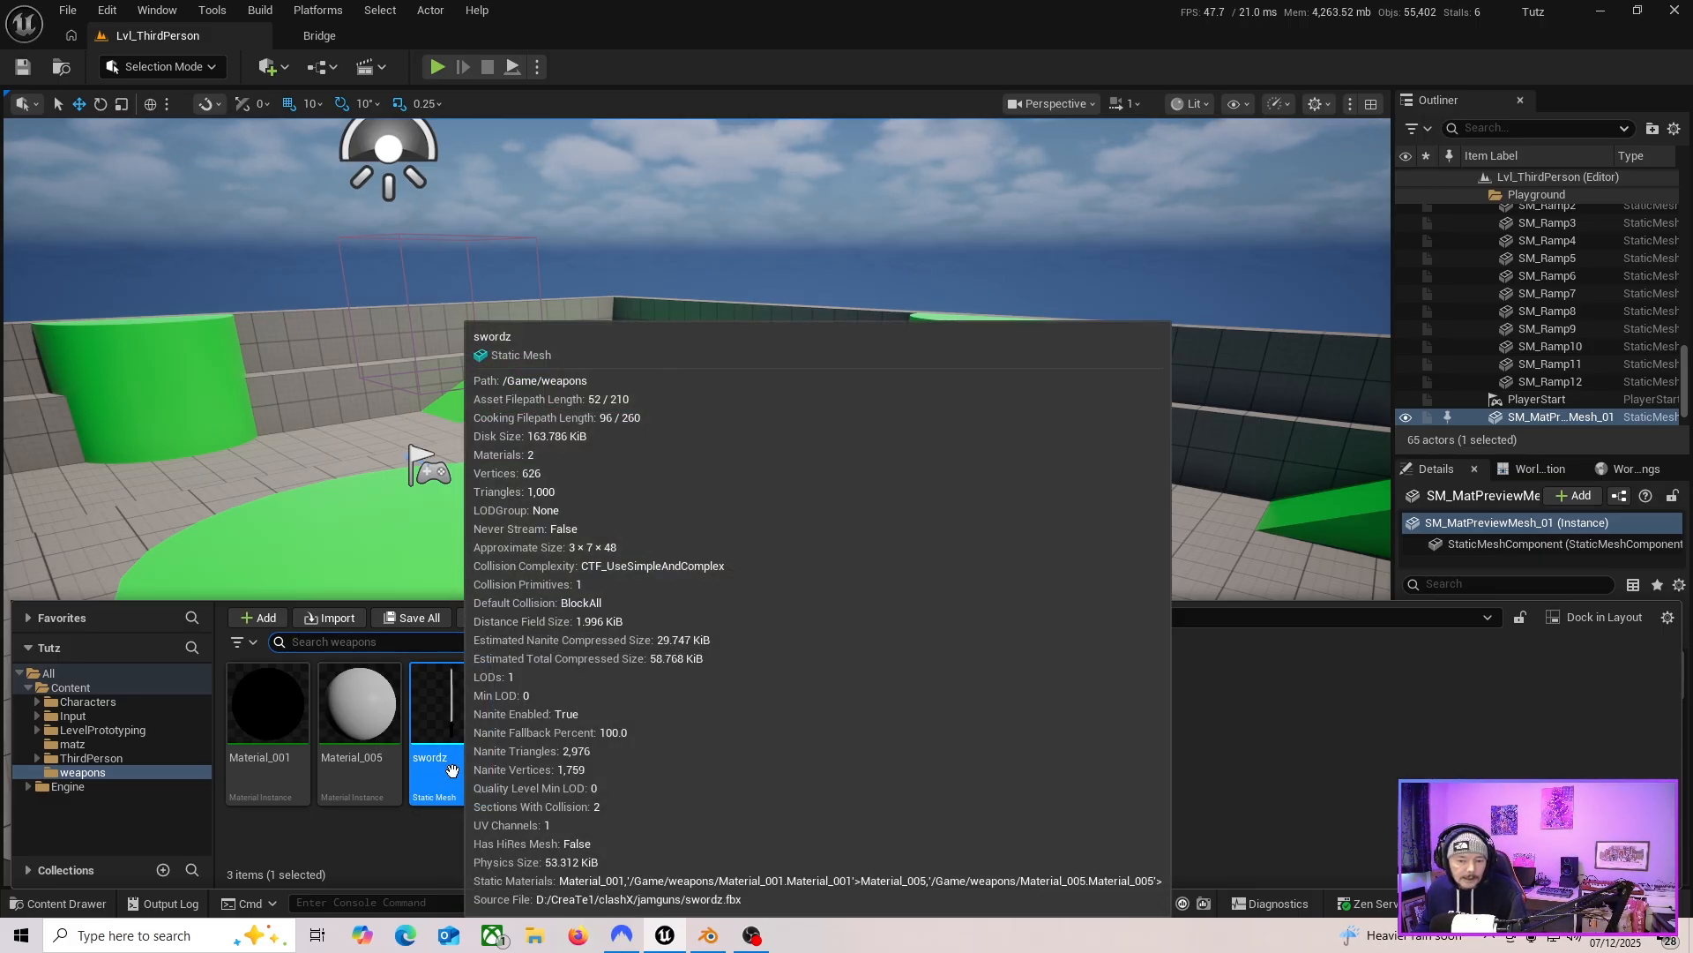
{"action": "double_click", "coordinate": [452, 770]}
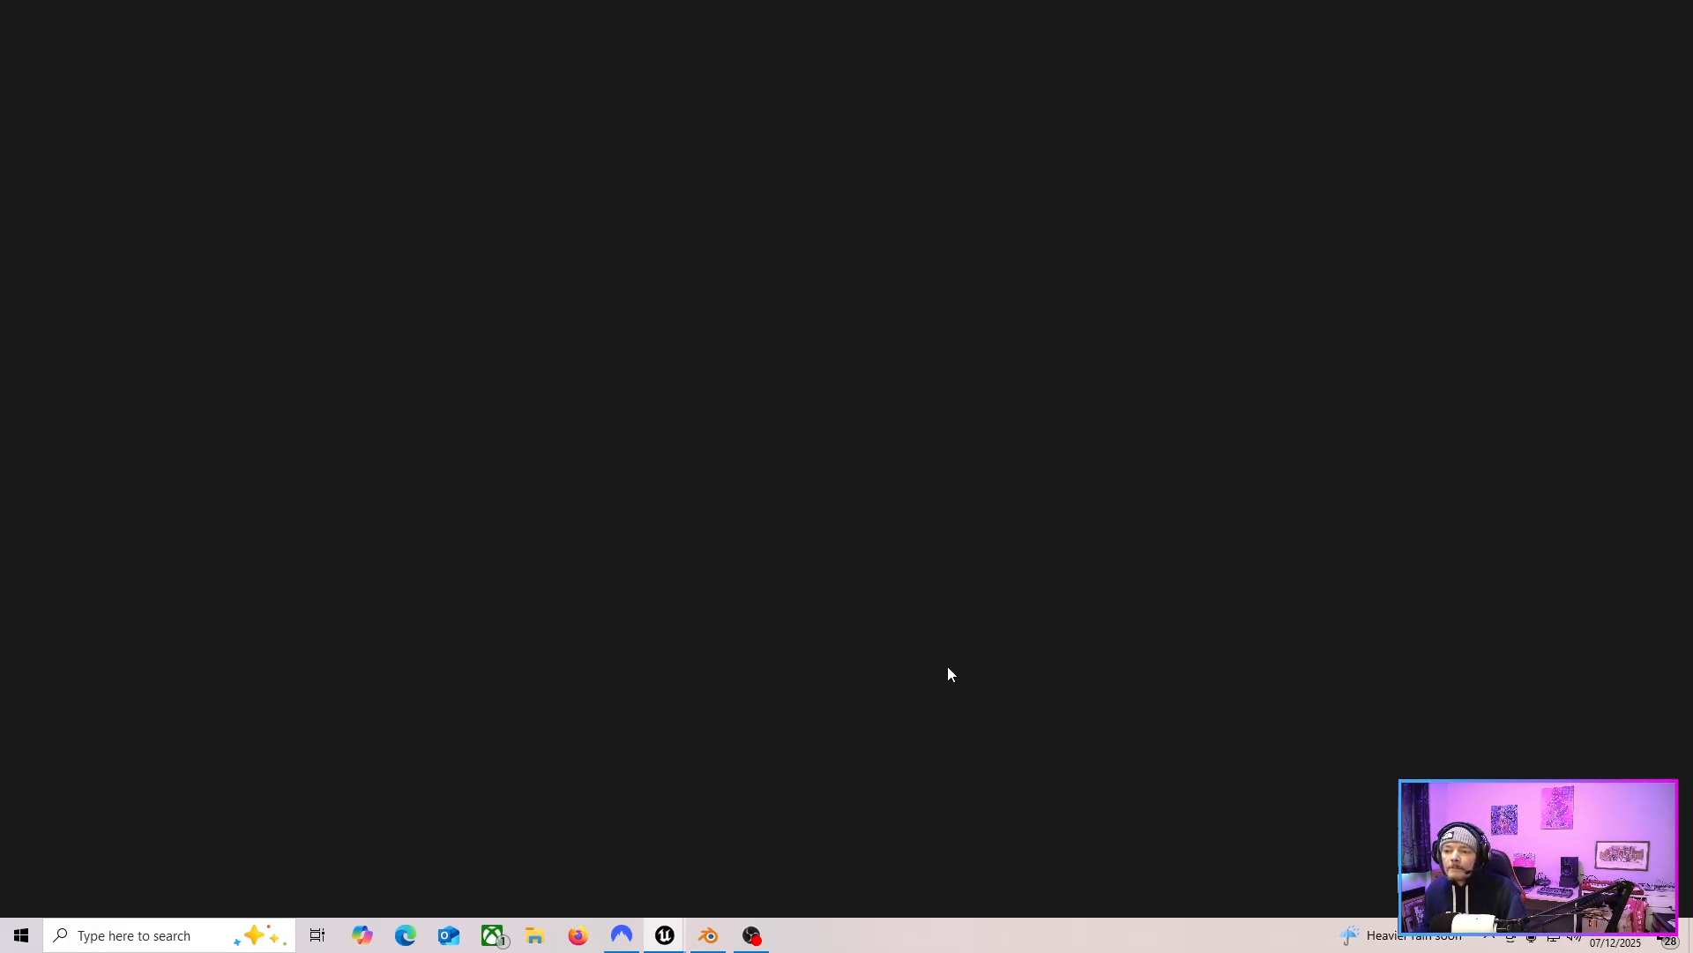
{"action": "key", "text": "ctrl"}
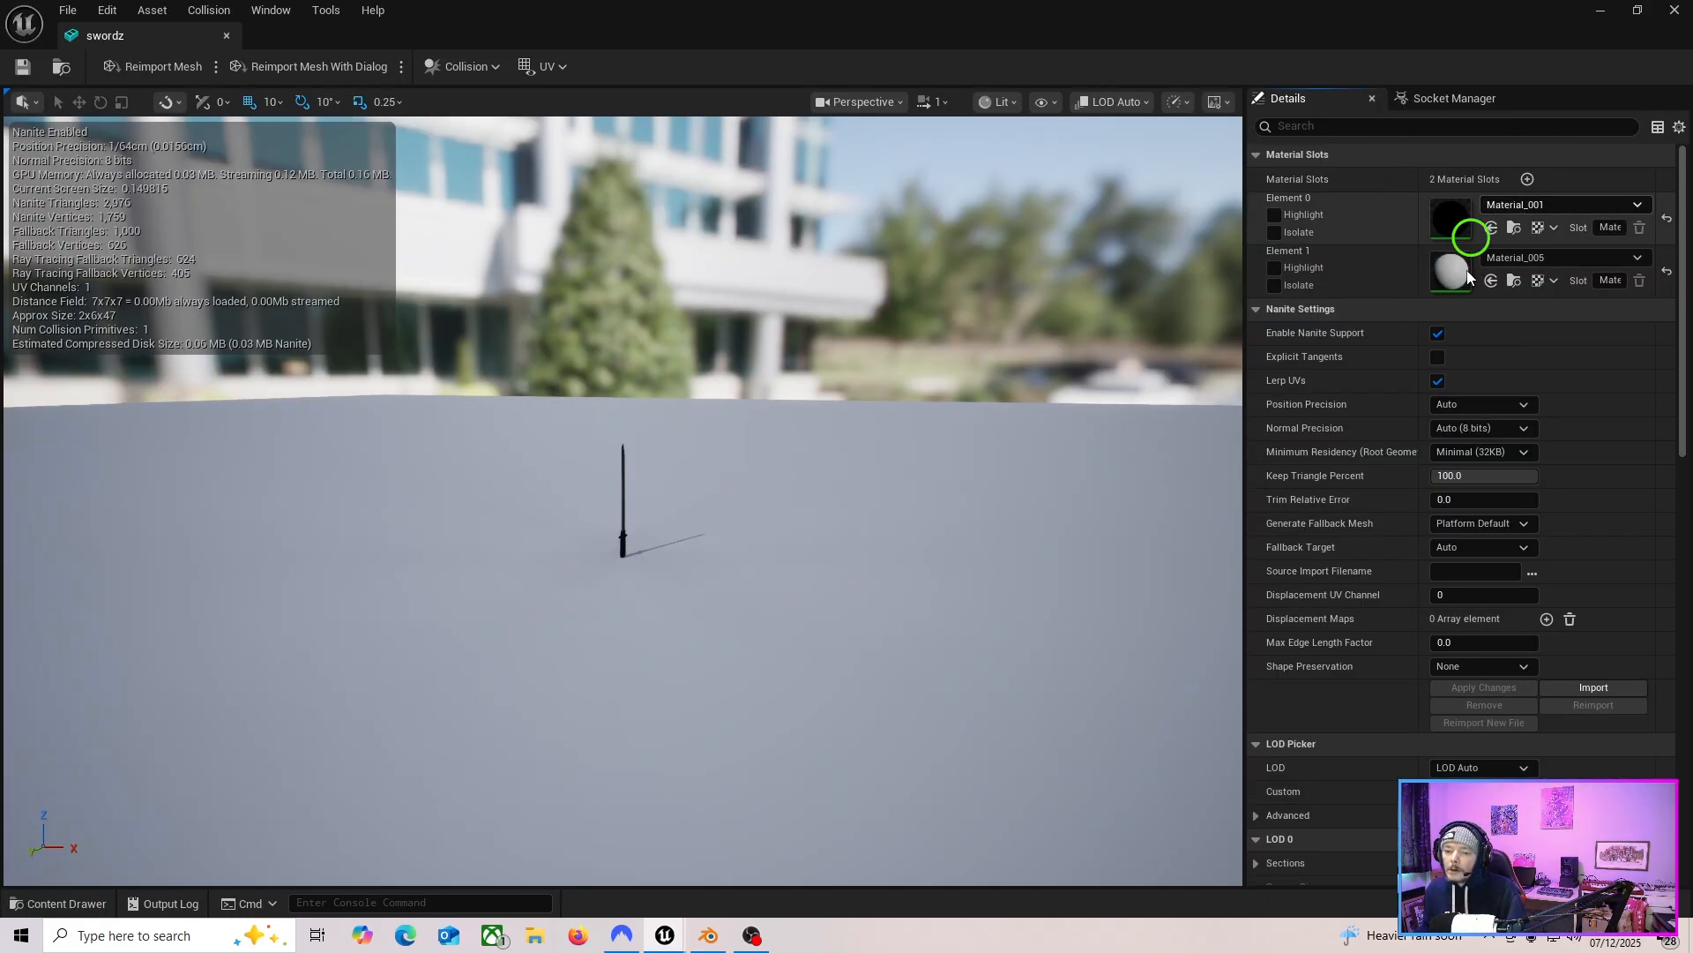
{"action": "right_click_drag", "start_coordinate": [845, 522], "coordinate": [750, 518]}
{"action": "key", "text": "w"}
{"action": "key", "text": "w"}
{"action": "key", "text": "d"}
{"action": "key", "text": "s"}
{"action": "key", "text": "w"}
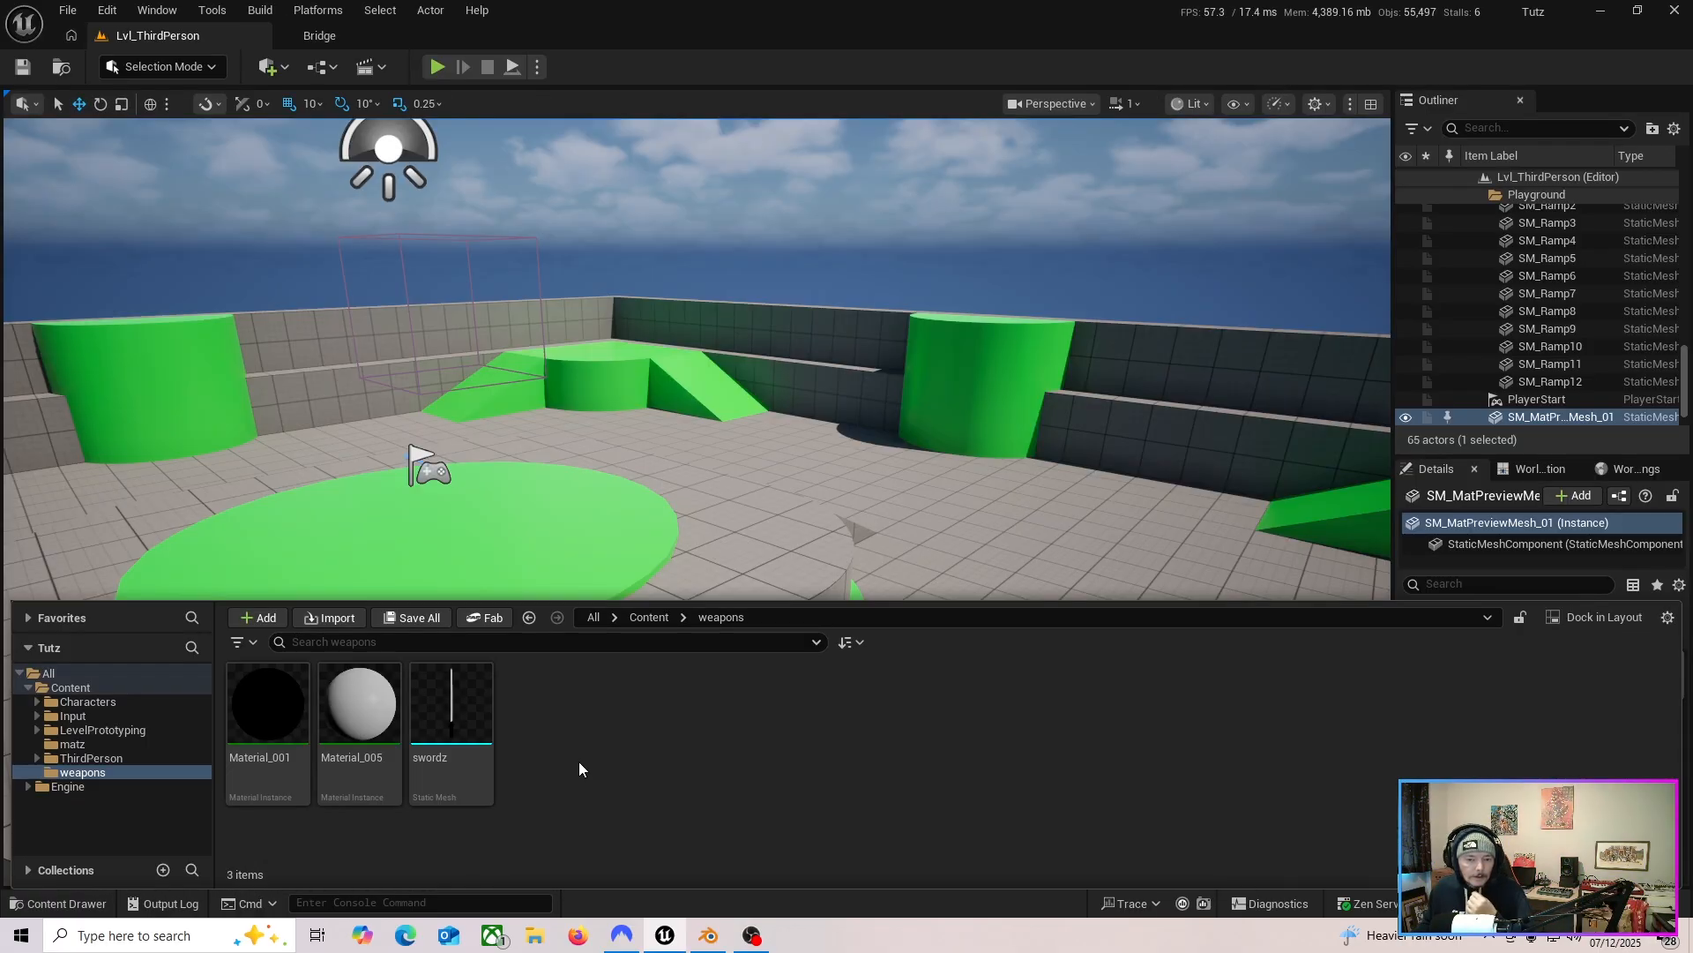
{"action": "left_click", "coordinate": [106, 687]}
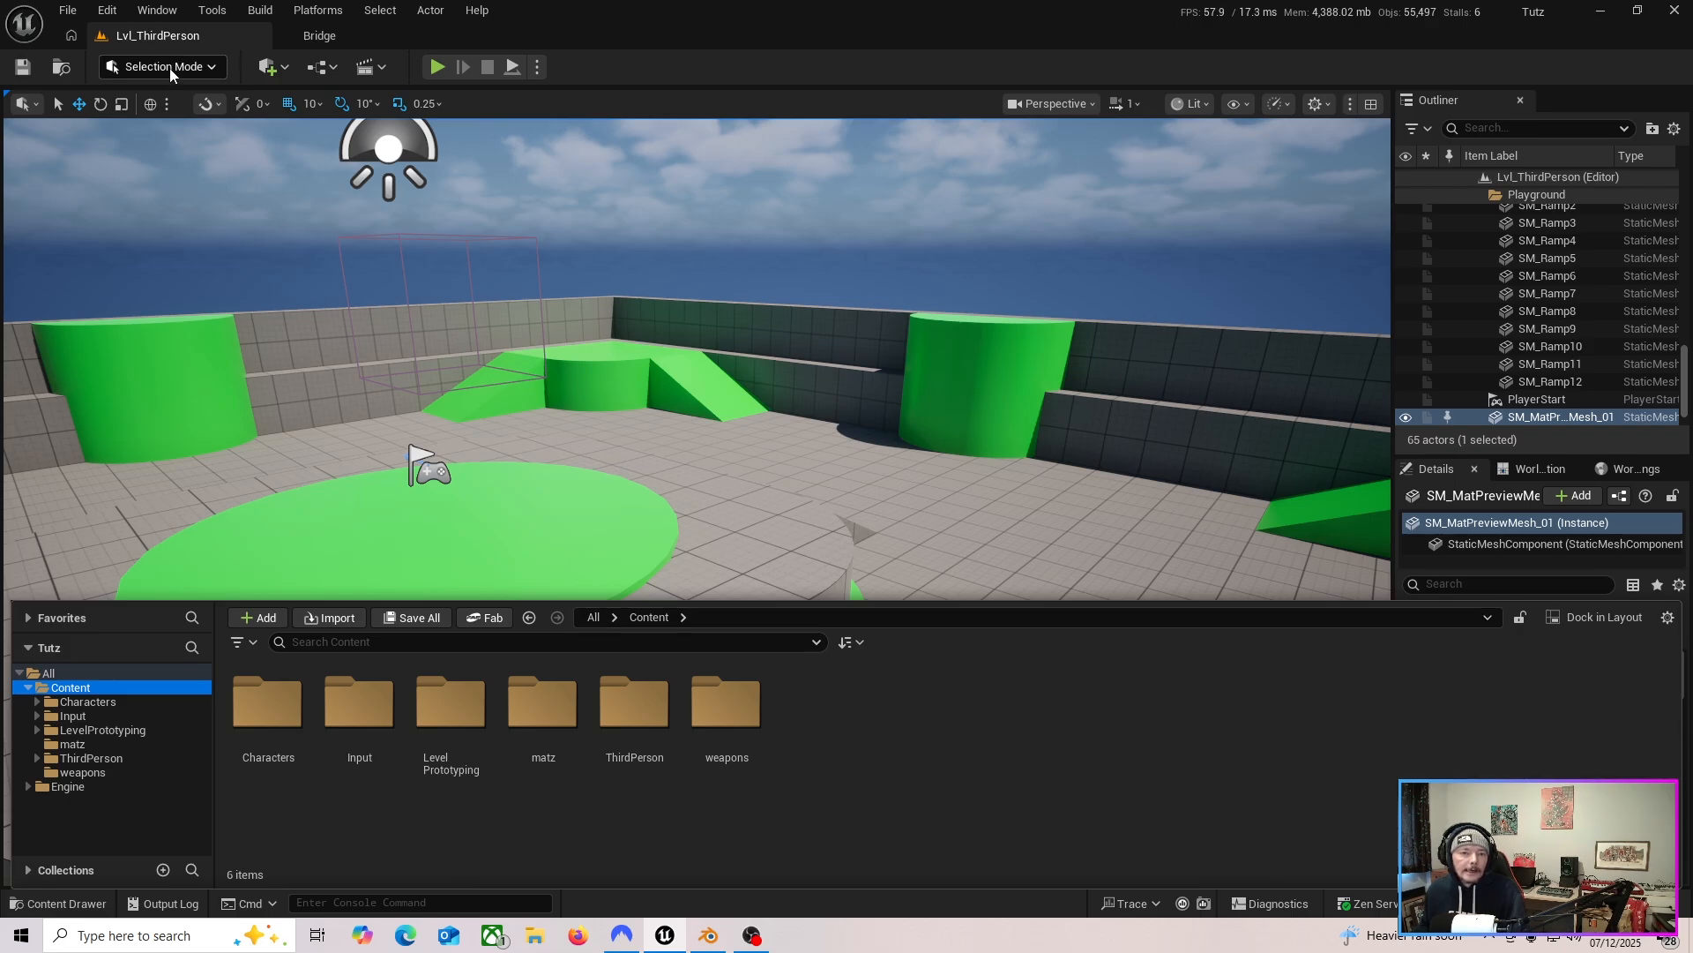
Open the BP_ThirdPersonCharacter blueprint from the ThirdPerson Blueprints folder.
{"action": "left_click", "coordinate": [169, 36]}
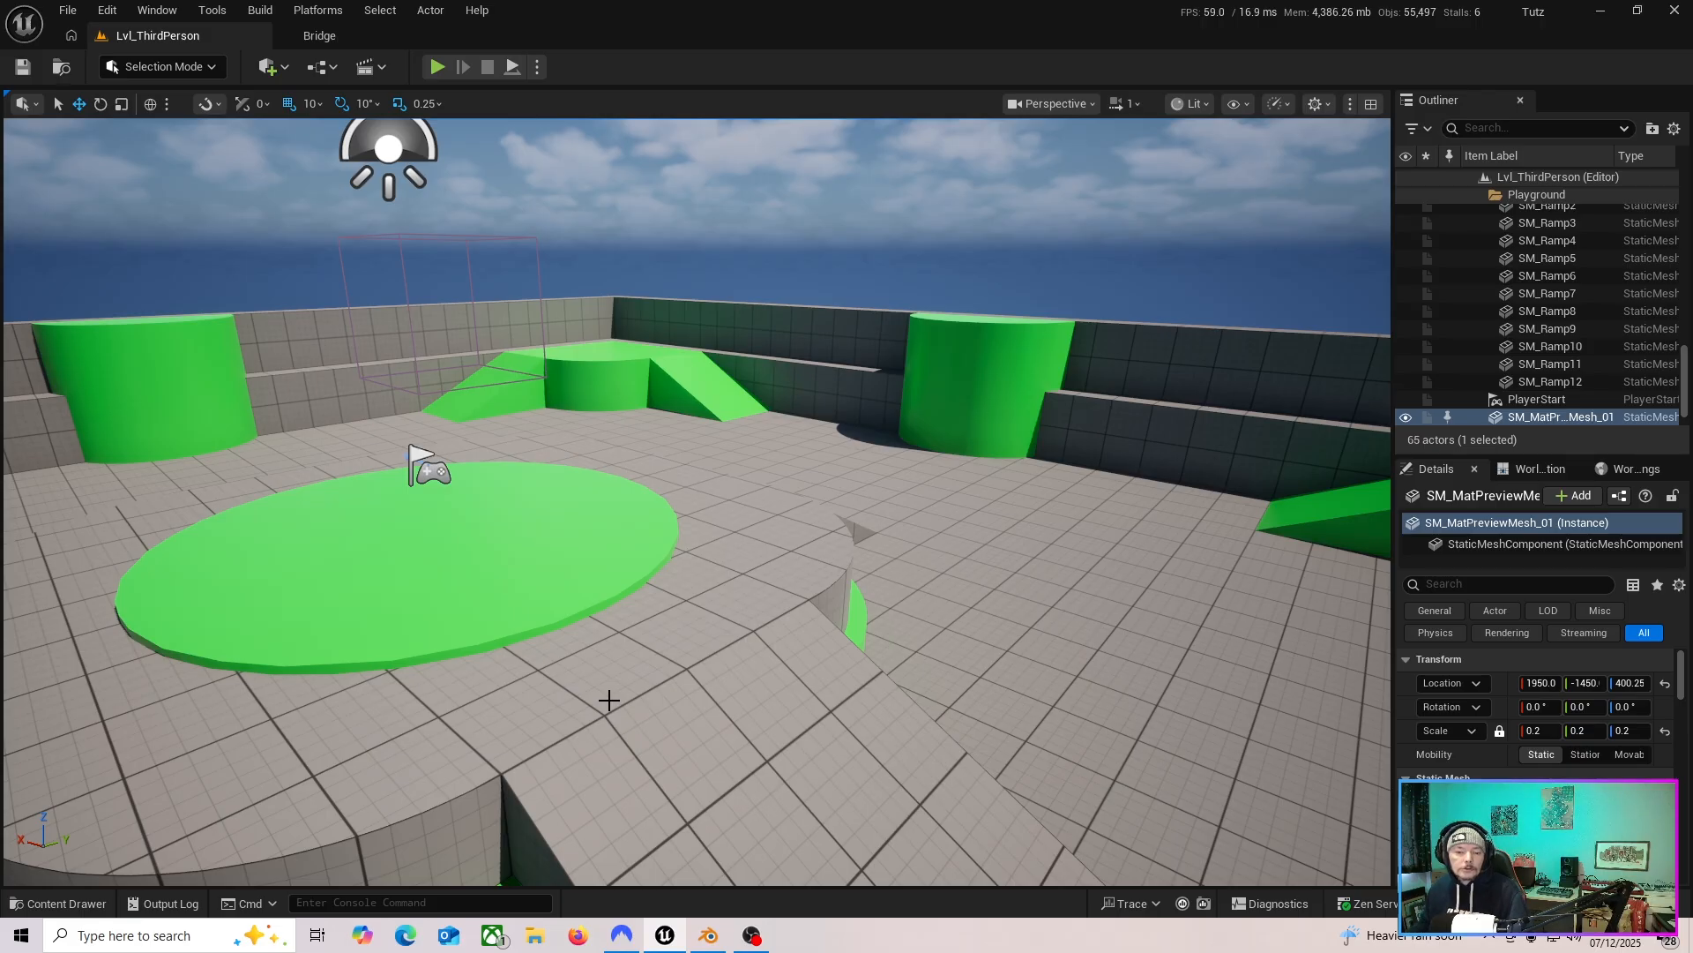
{"action": "left_click", "coordinate": [61, 903]}
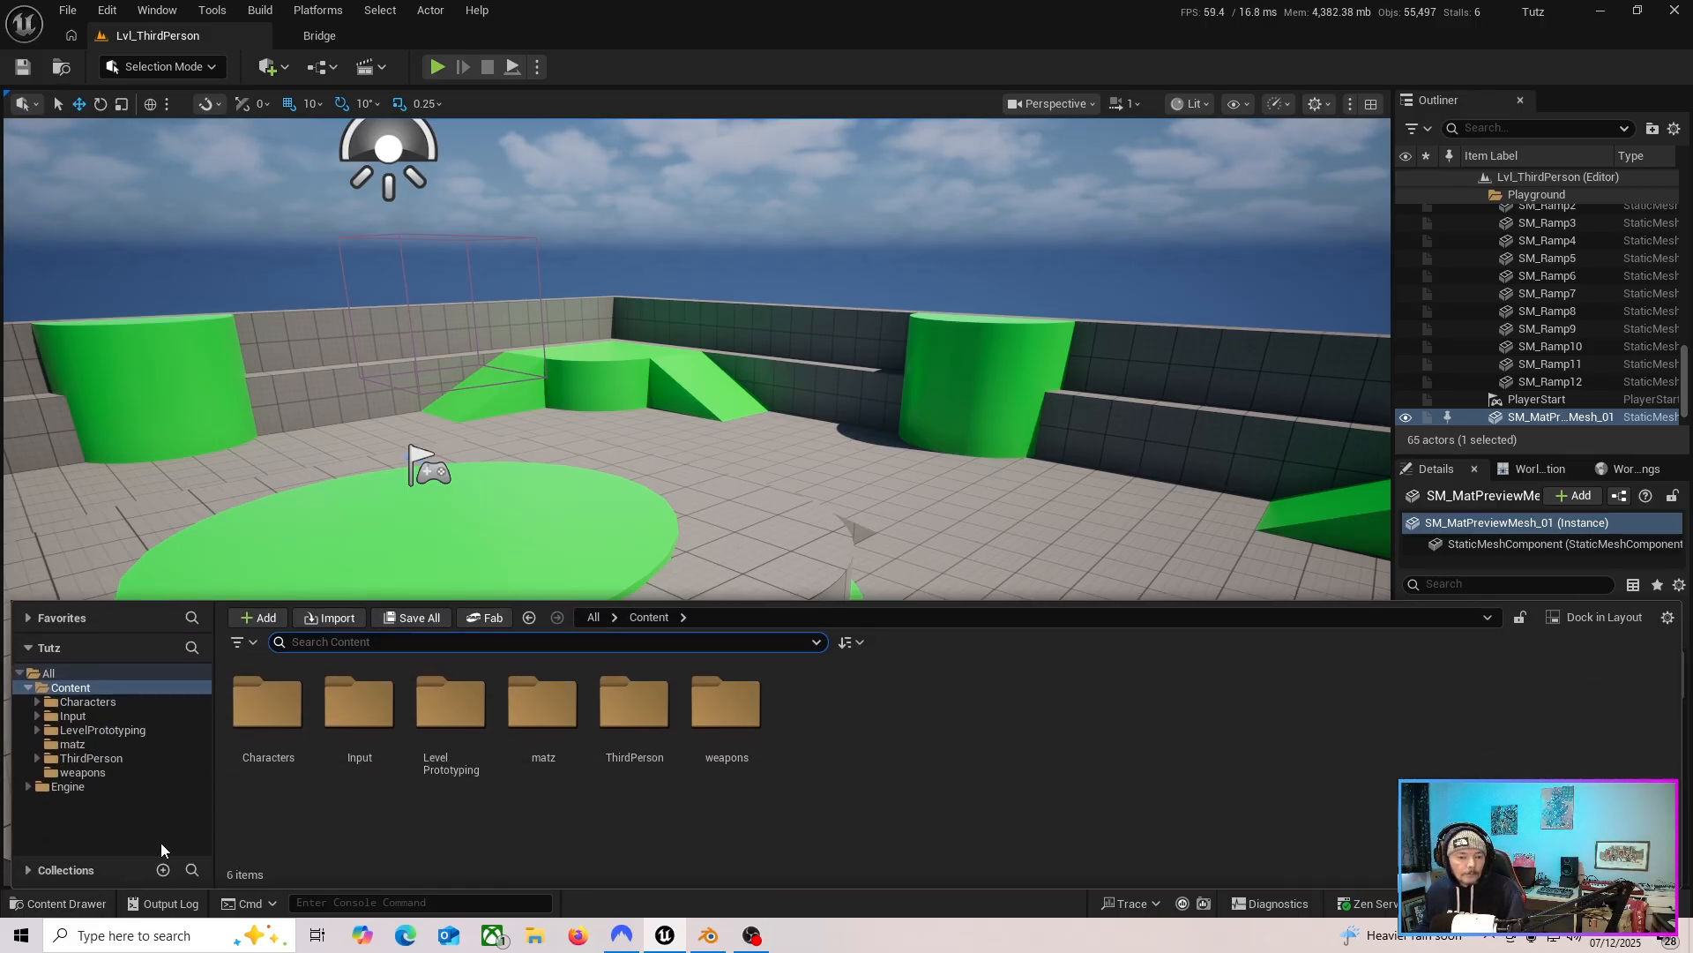
{"action": "left_click", "coordinate": [97, 762]}
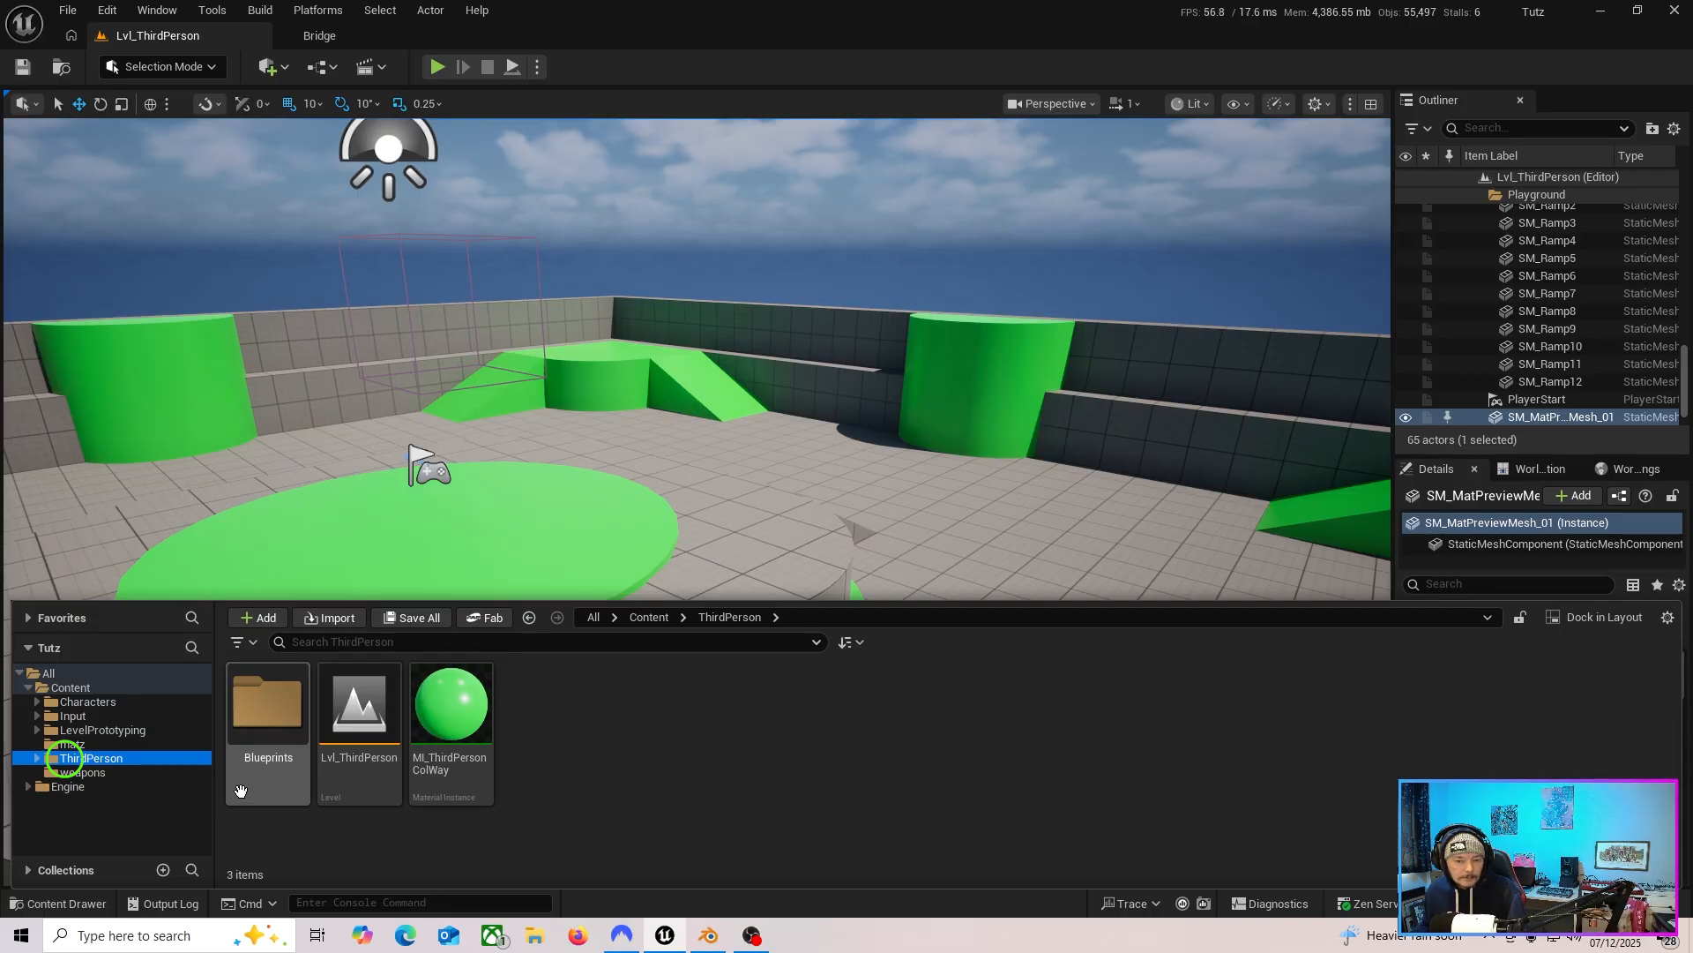
{"action": "double_click", "coordinate": [270, 711]}
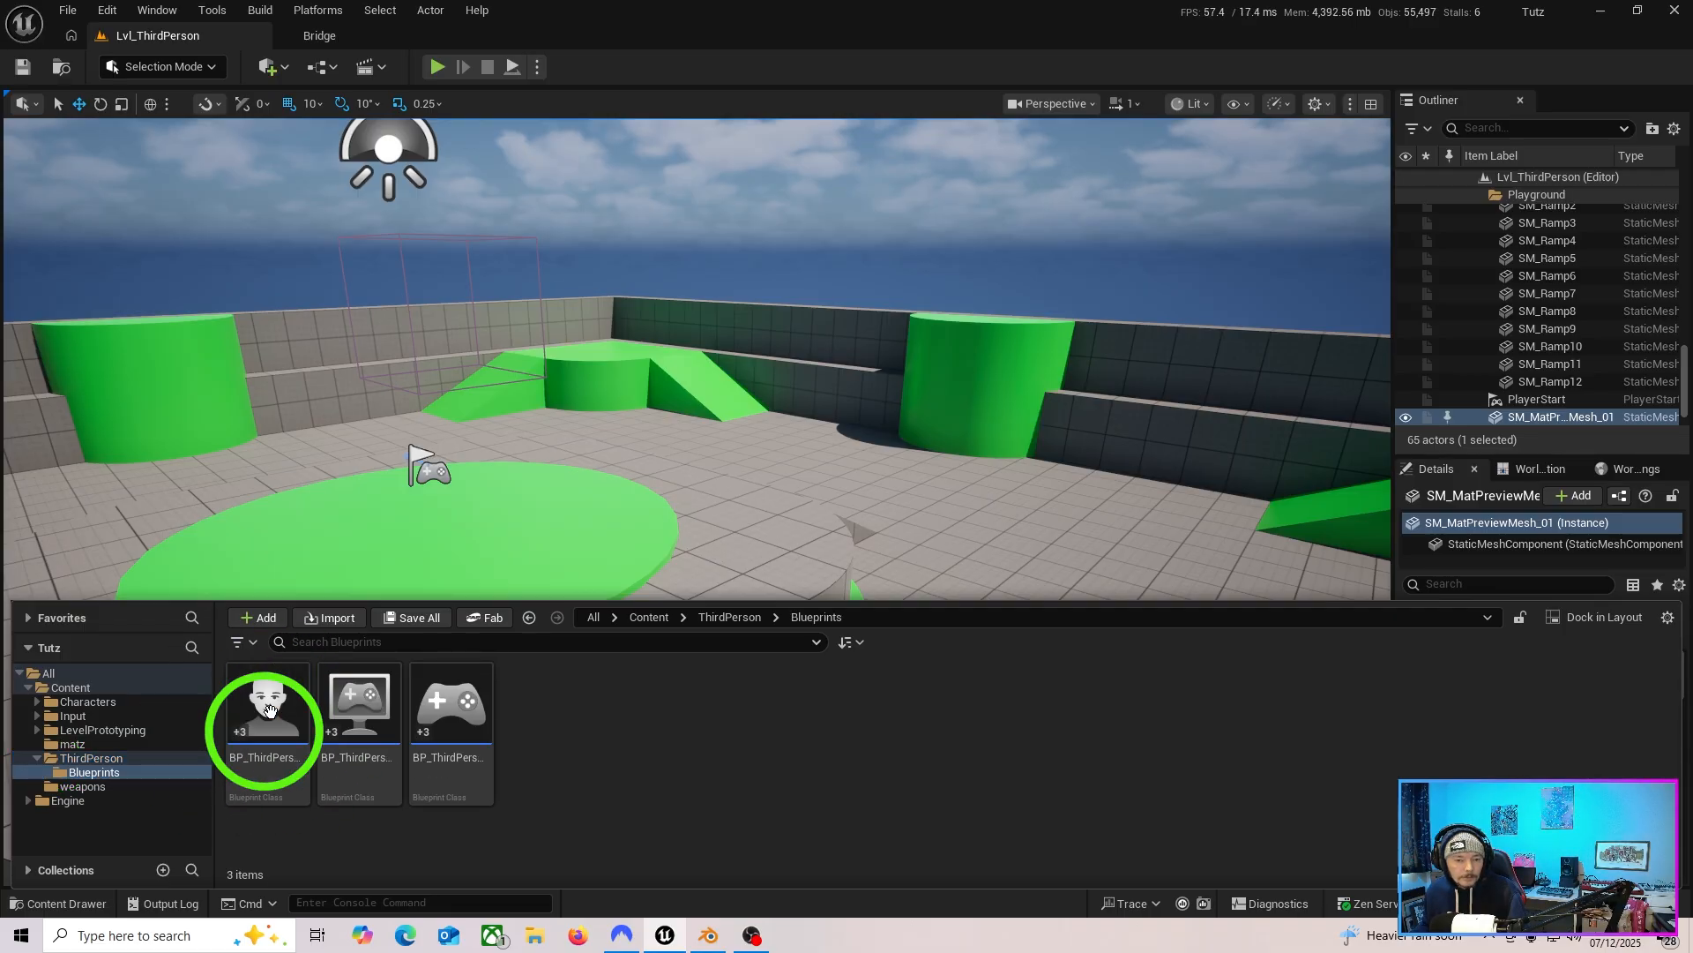
{"action": "double_click", "coordinate": [274, 776]}
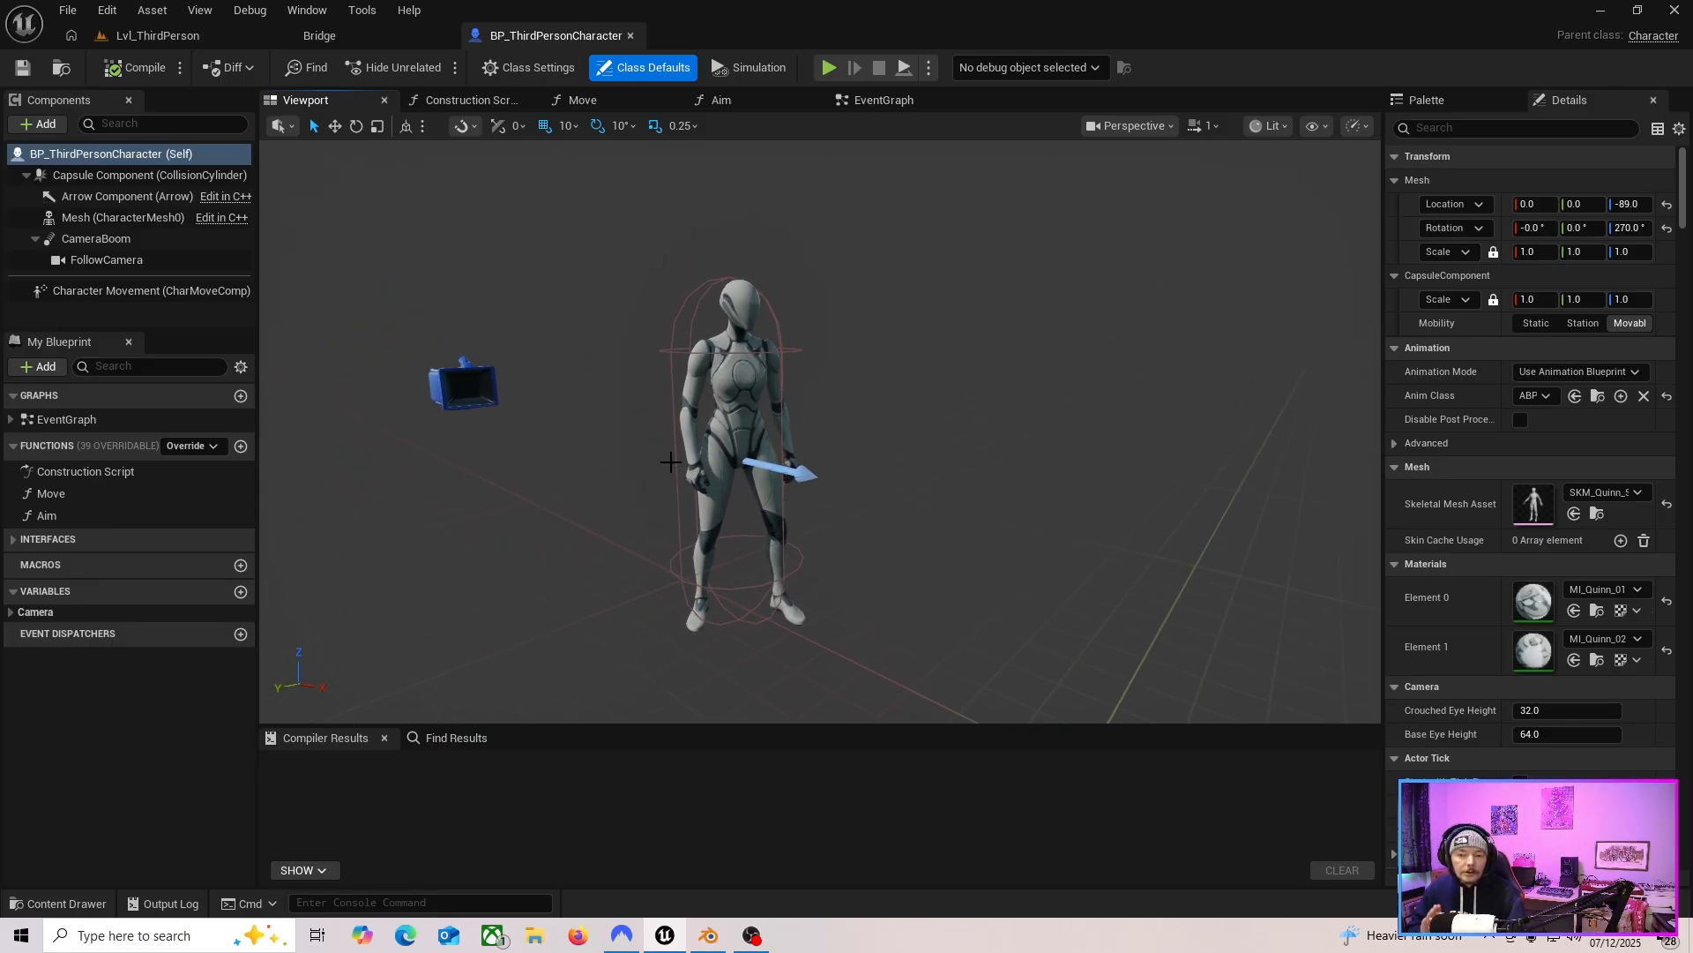
Select the character's Mesh component and open its skeletal mesh asset, SKM_Quinn_Simple.
{"action": "left_click", "coordinate": [749, 381]}
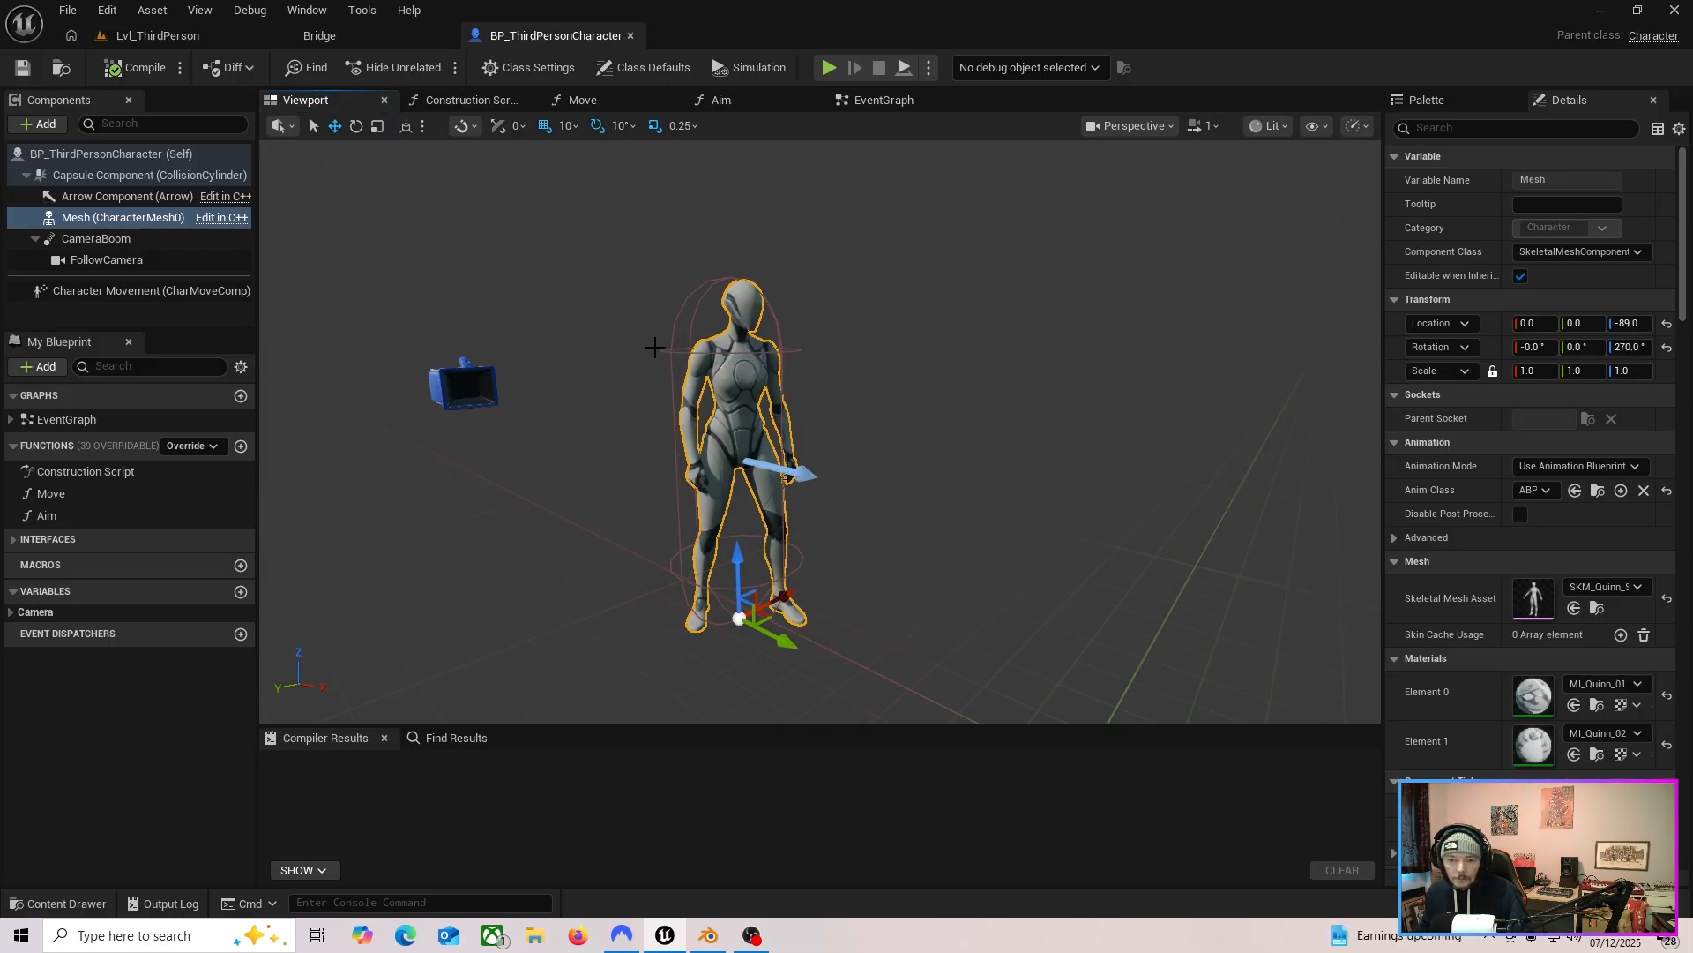
{"action": "left_click", "coordinate": [99, 222]}
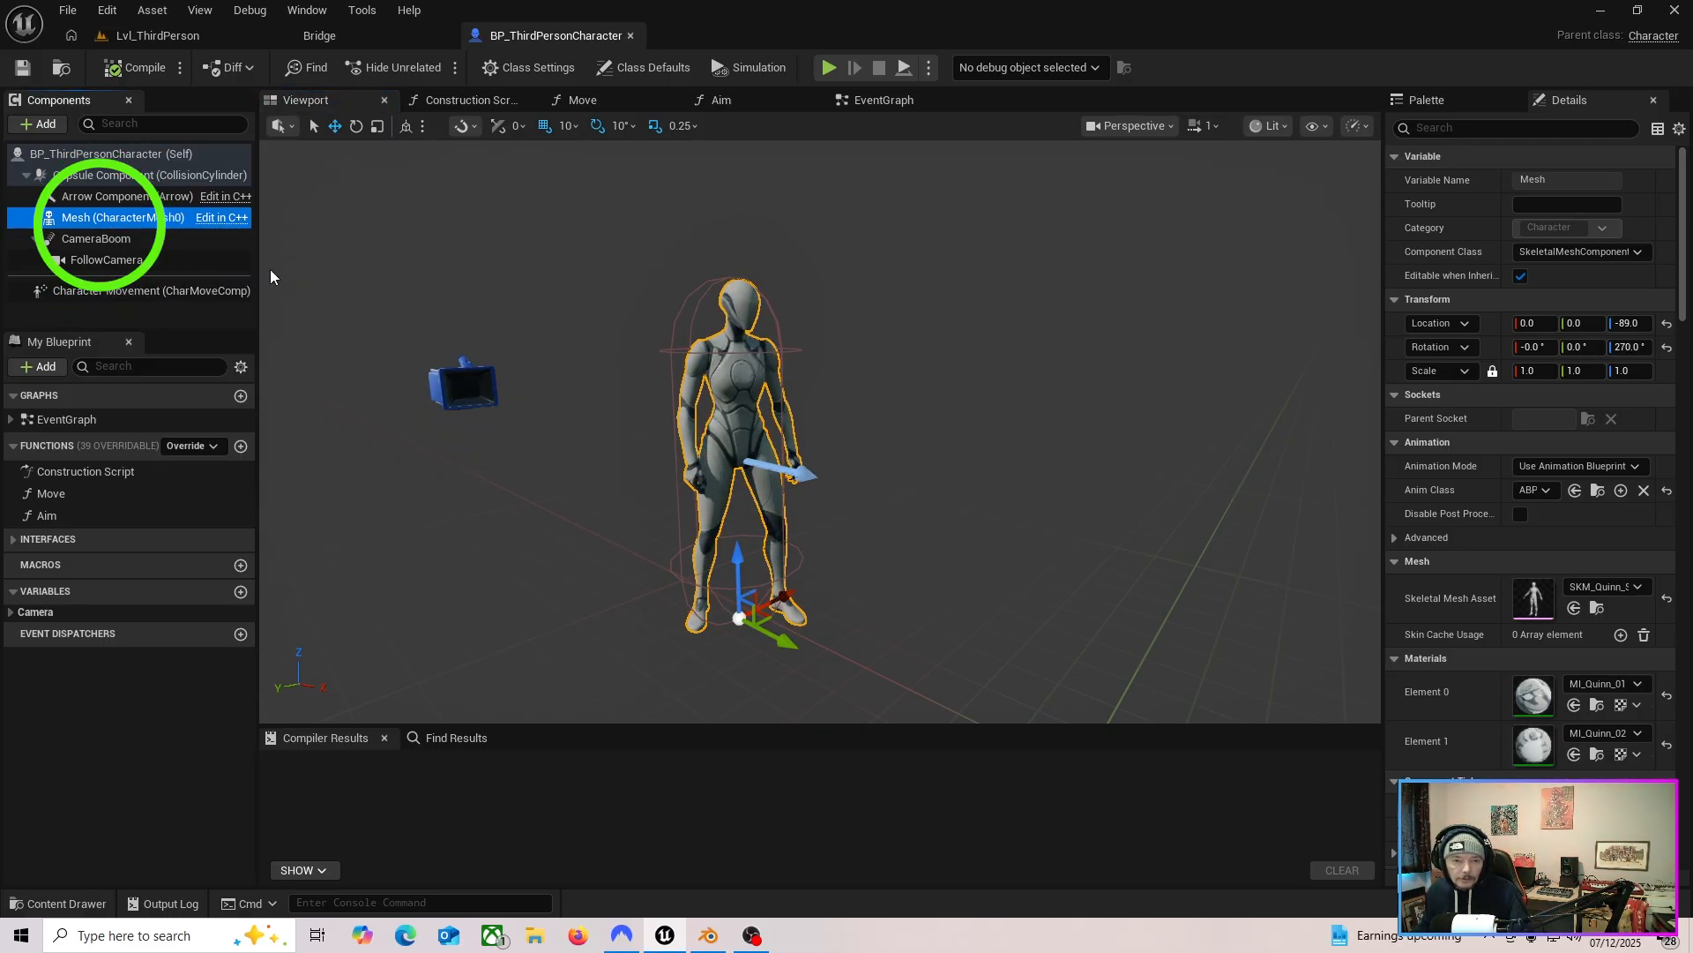
{"action": "left_click", "coordinate": [1457, 603]}
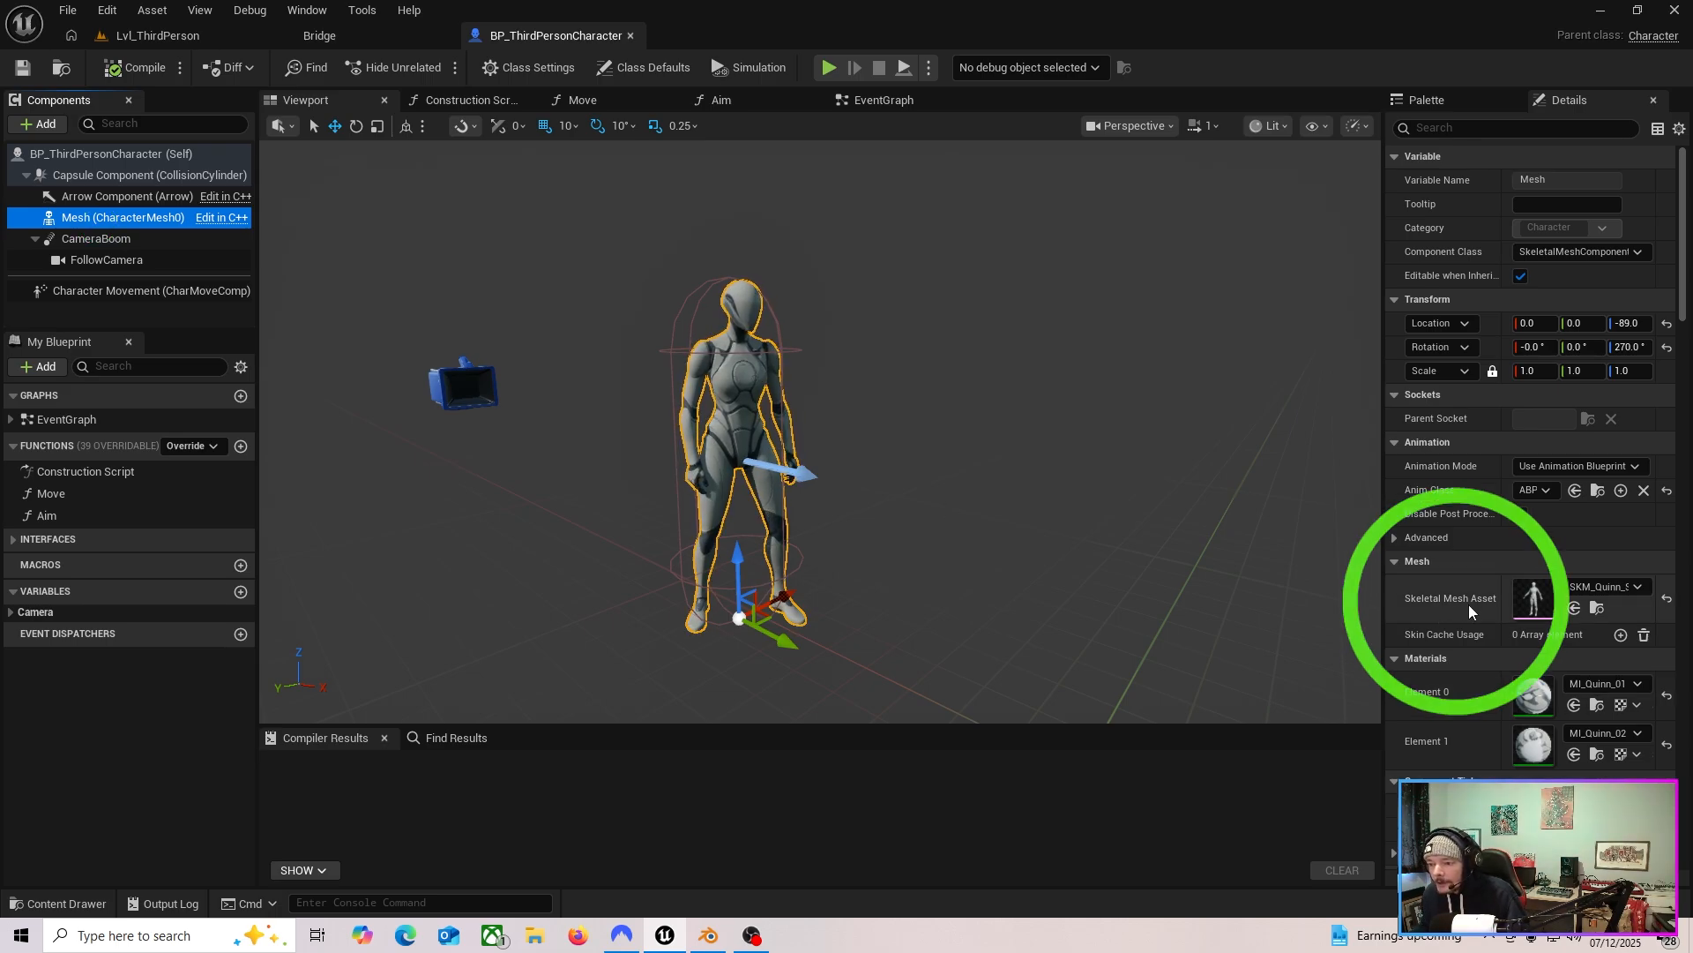
{"action": "left_click", "coordinate": [1598, 608]}
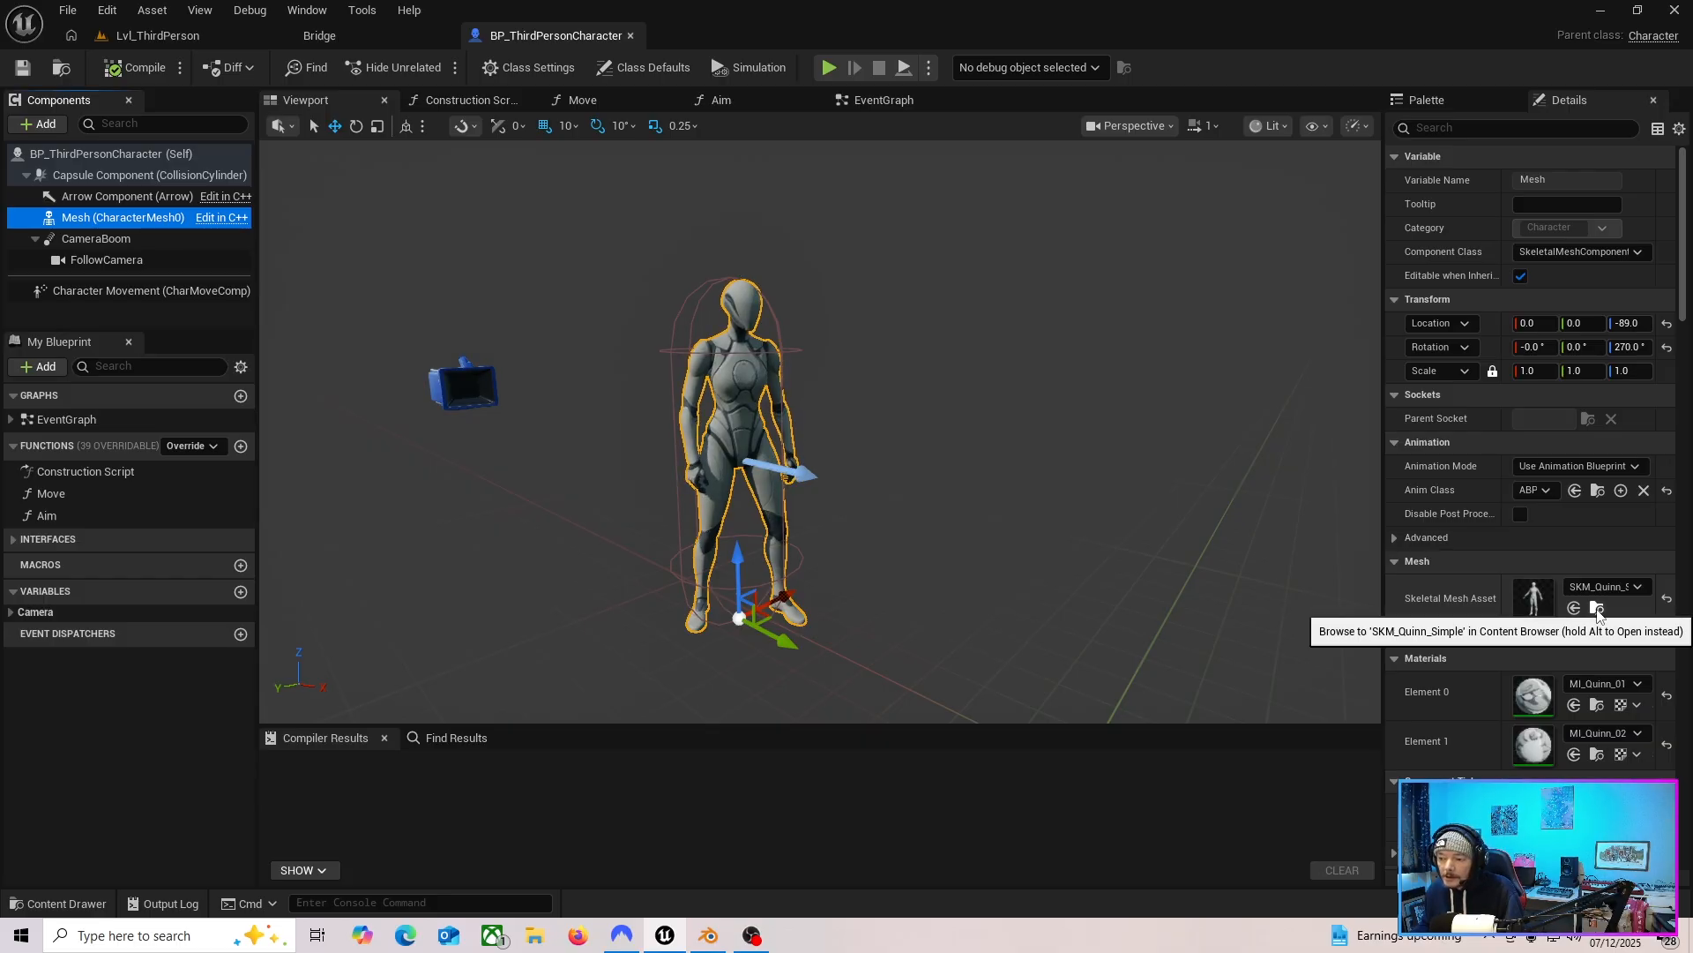
{"action": "left_click", "coordinate": [1597, 609]}
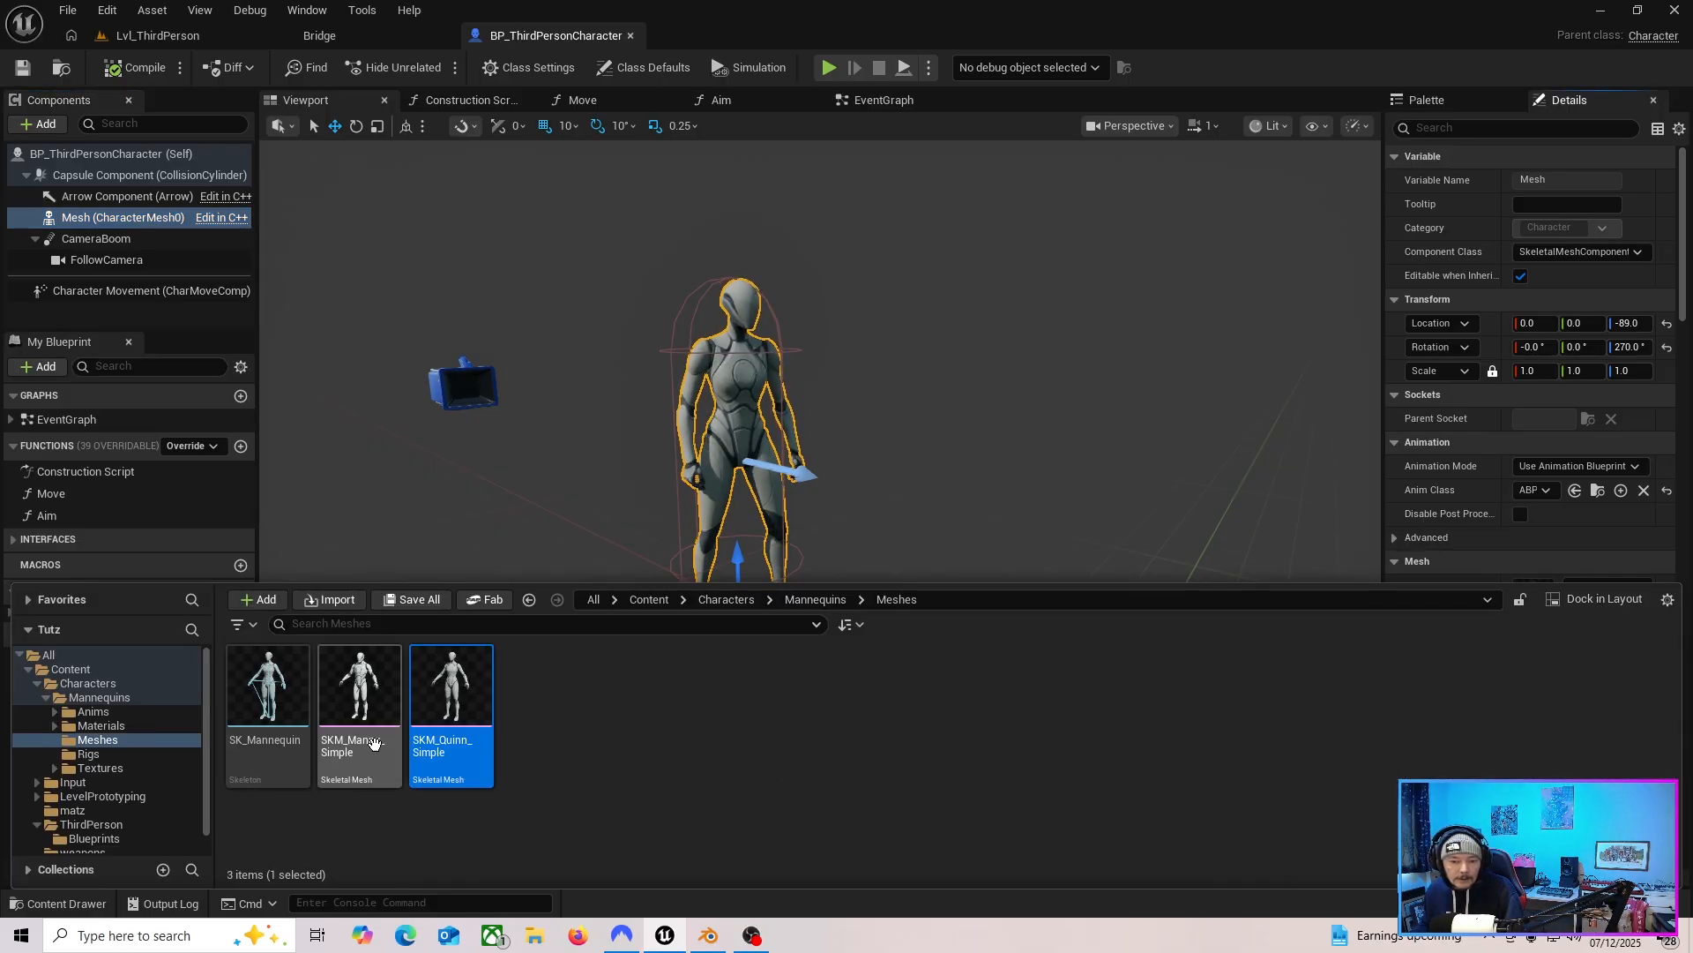
{"action": "double_click", "coordinate": [463, 755]}
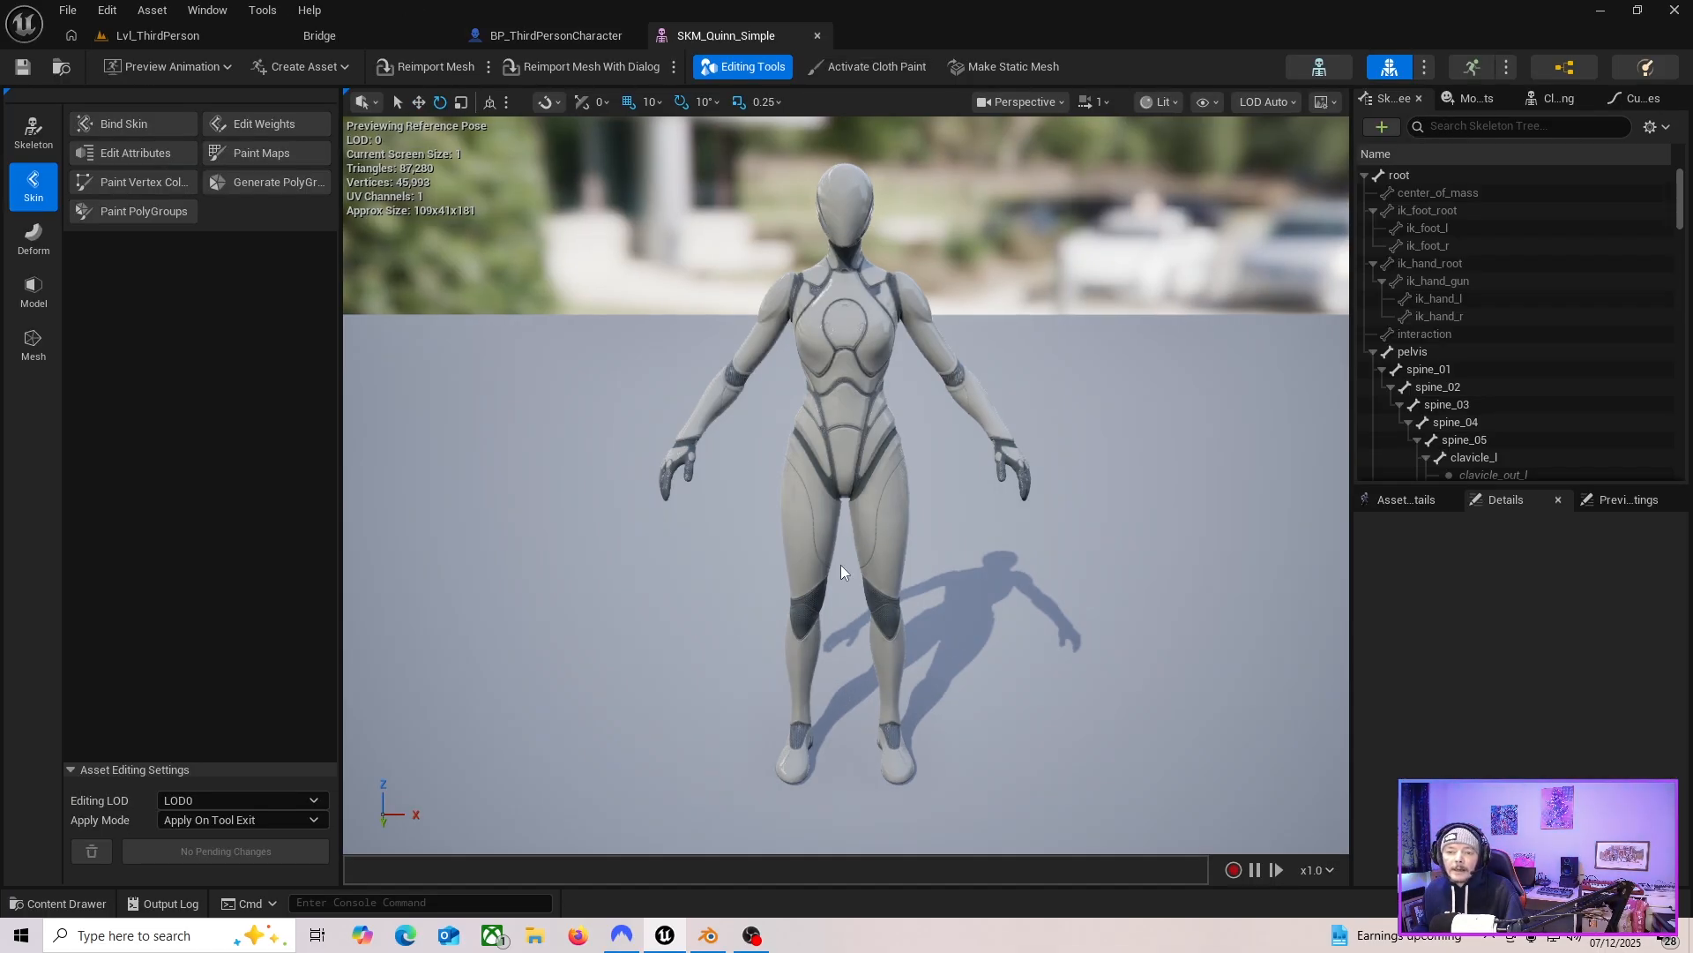
Find the right hand bone, hand_r, in the skeleton tree and add a socket to it.
{"action": "right_click_drag", "start_coordinate": [718, 522], "coordinate": [914, 522]}
{"action": "key", "text": "a"}
{"action": "key", "text": "s"}
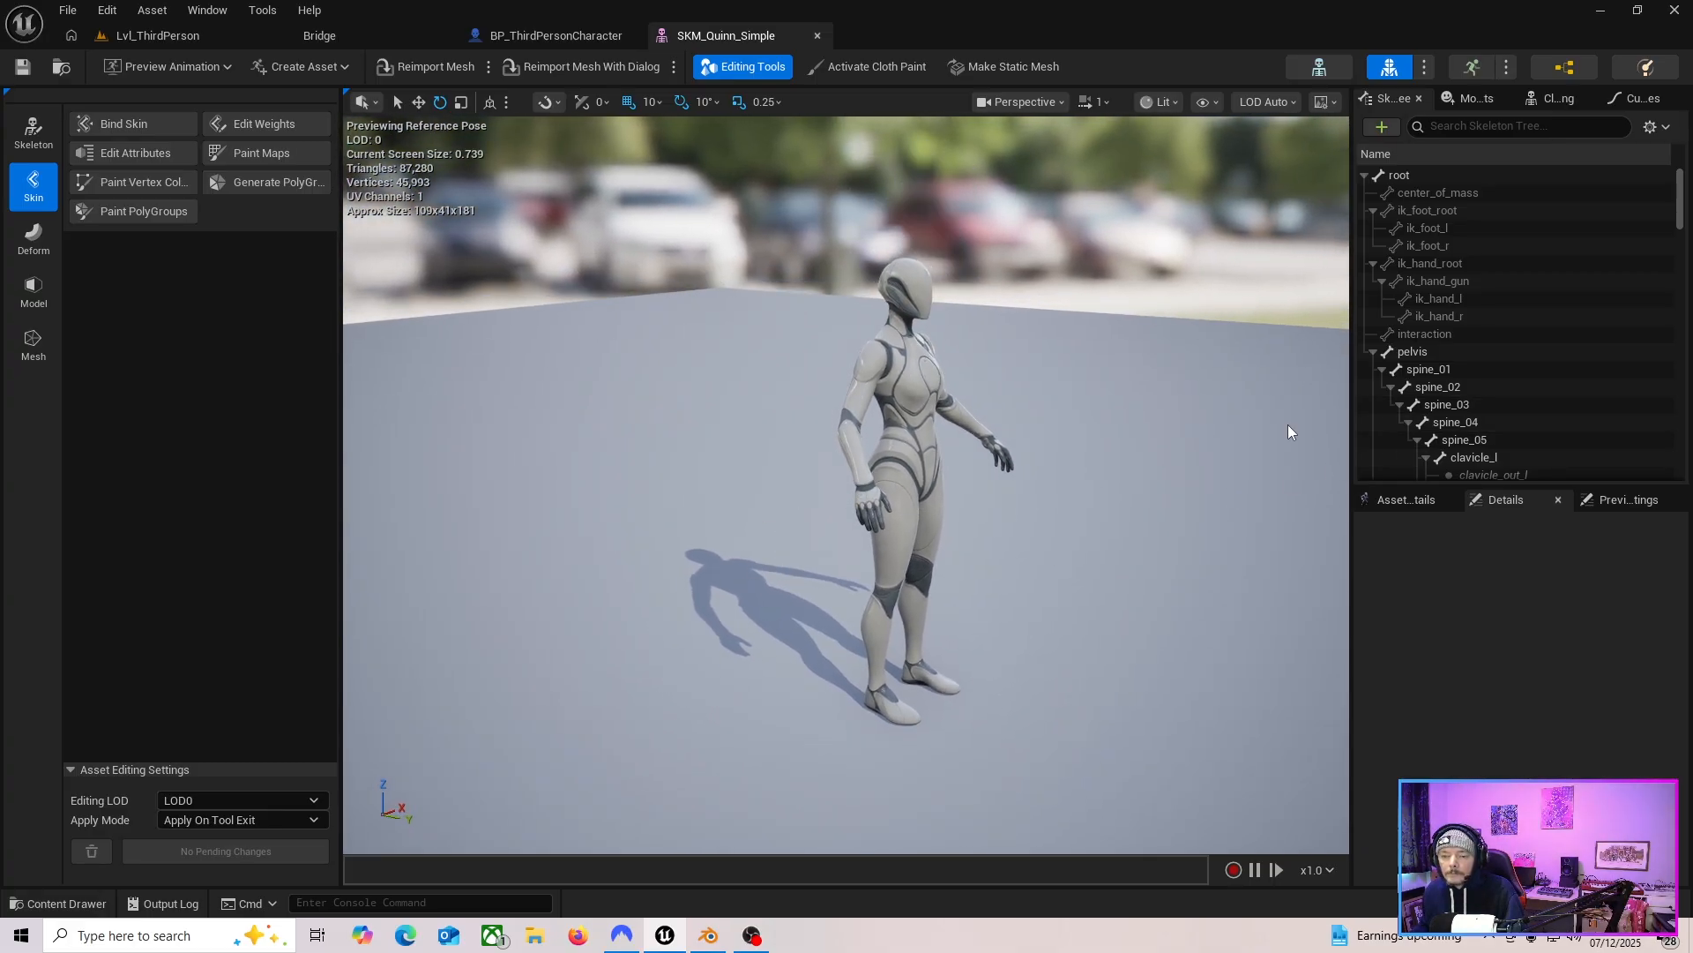
{"action": "left_click_drag", "start_coordinate": [1683, 219], "coordinate": [1684, 239]}
{"action": "left_click", "coordinate": [1501, 335]}
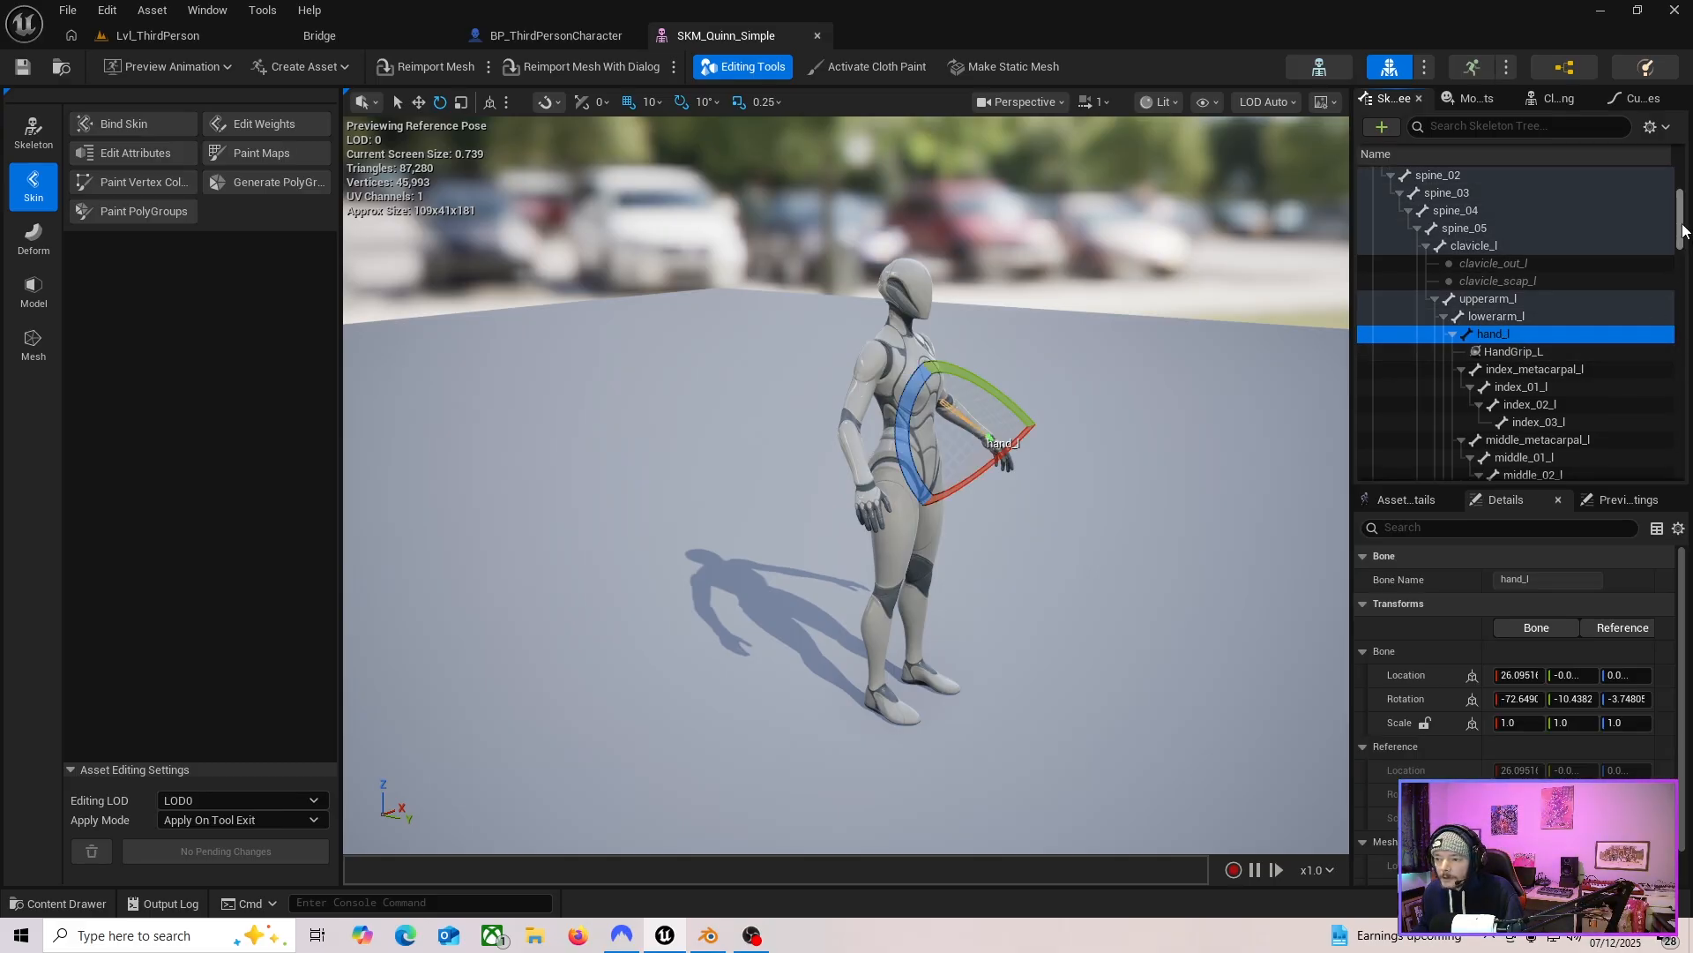
{"action": "left_click_drag", "start_coordinate": [1683, 231], "coordinate": [1687, 313]}
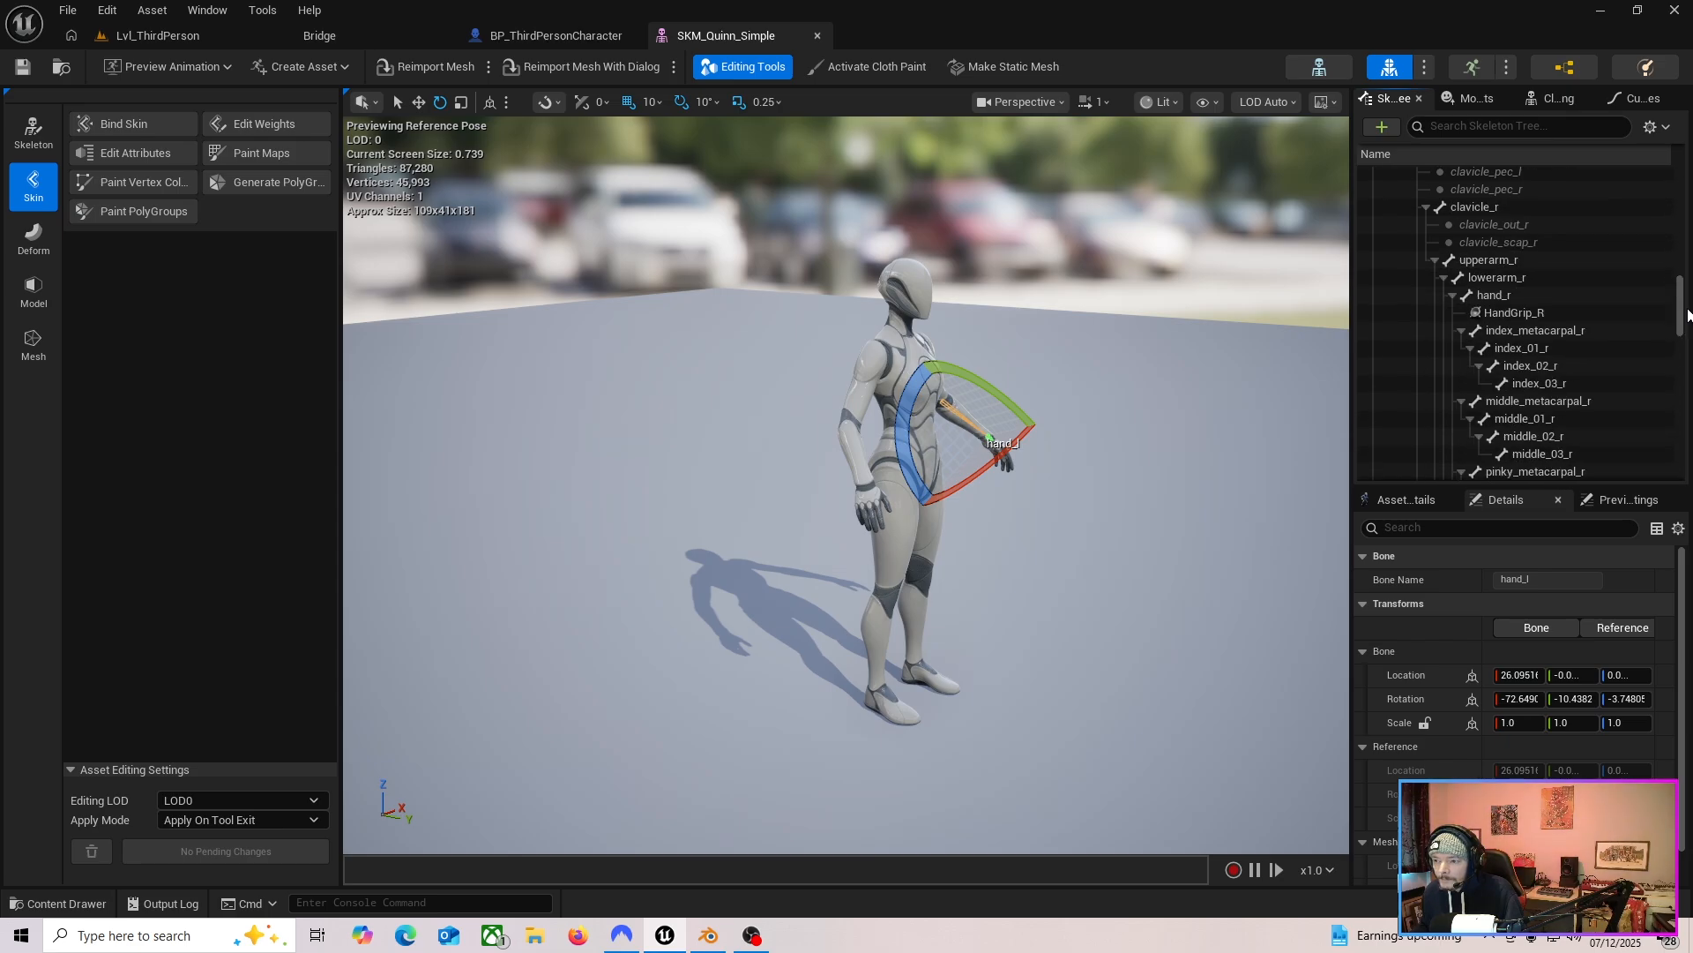
{"action": "left_click", "coordinate": [1503, 293]}
{"action": "key", "text": "f"}
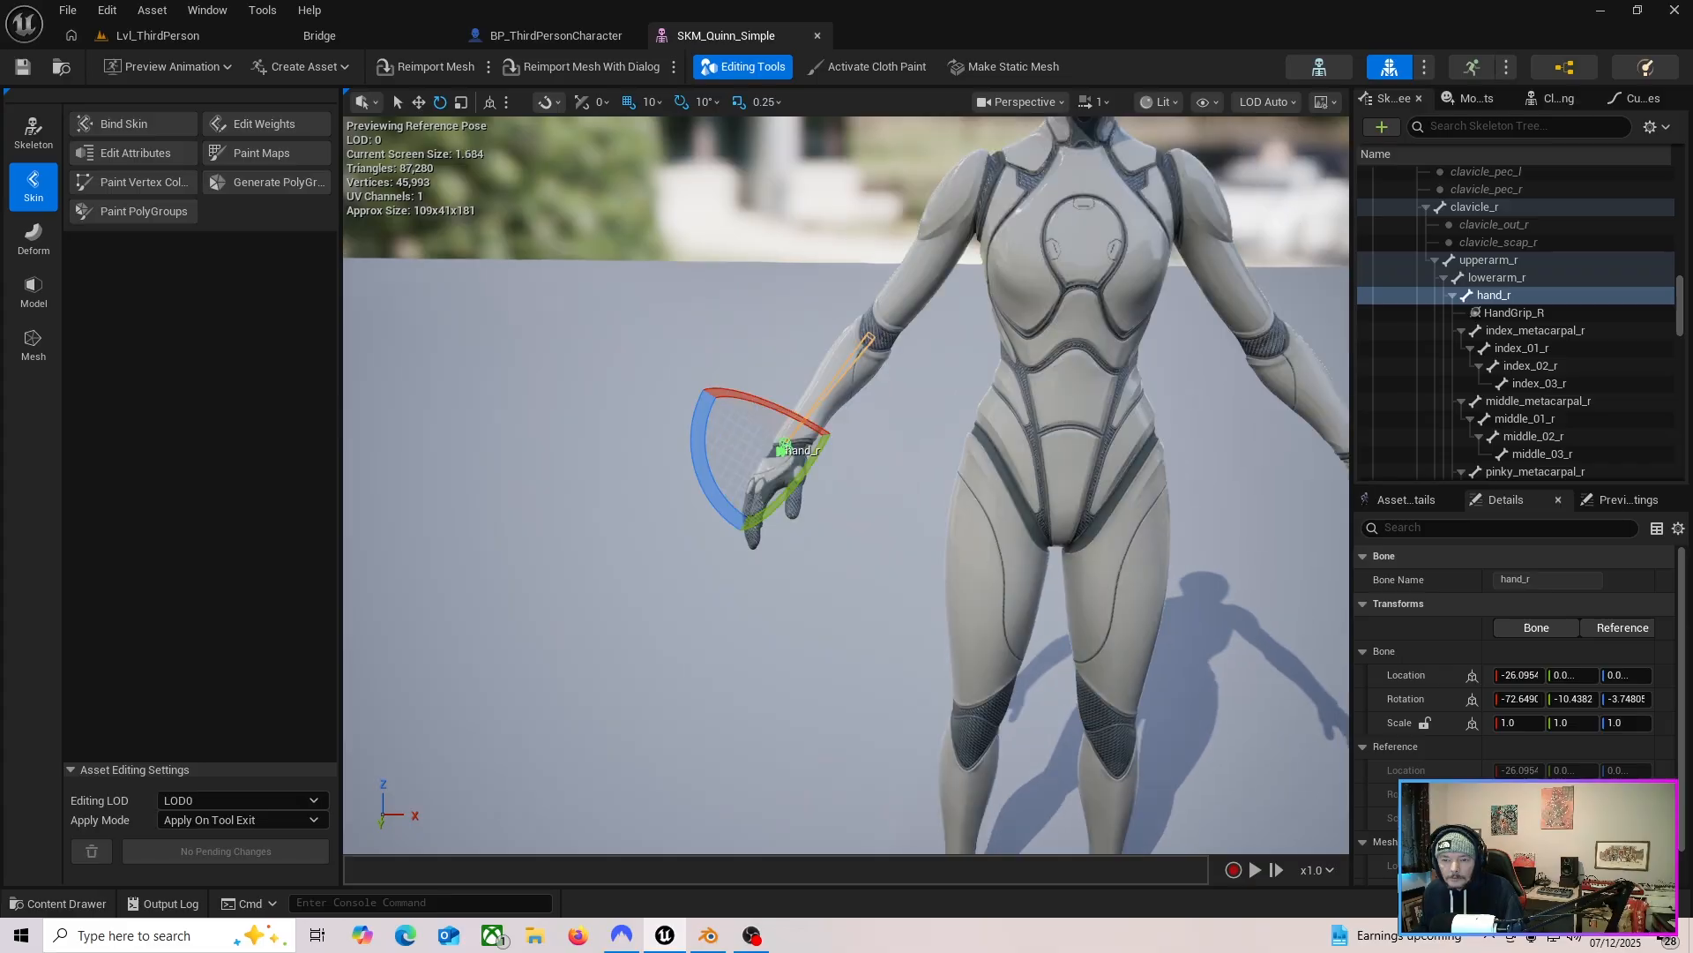
{"action": "right_click_drag", "start_coordinate": [846, 485], "coordinate": [794, 494]}
{"action": "key", "text": "s"}
{"action": "key", "text": "q"}
{"action": "key", "text": "w"}
{"action": "left_click", "coordinate": [1524, 314]}
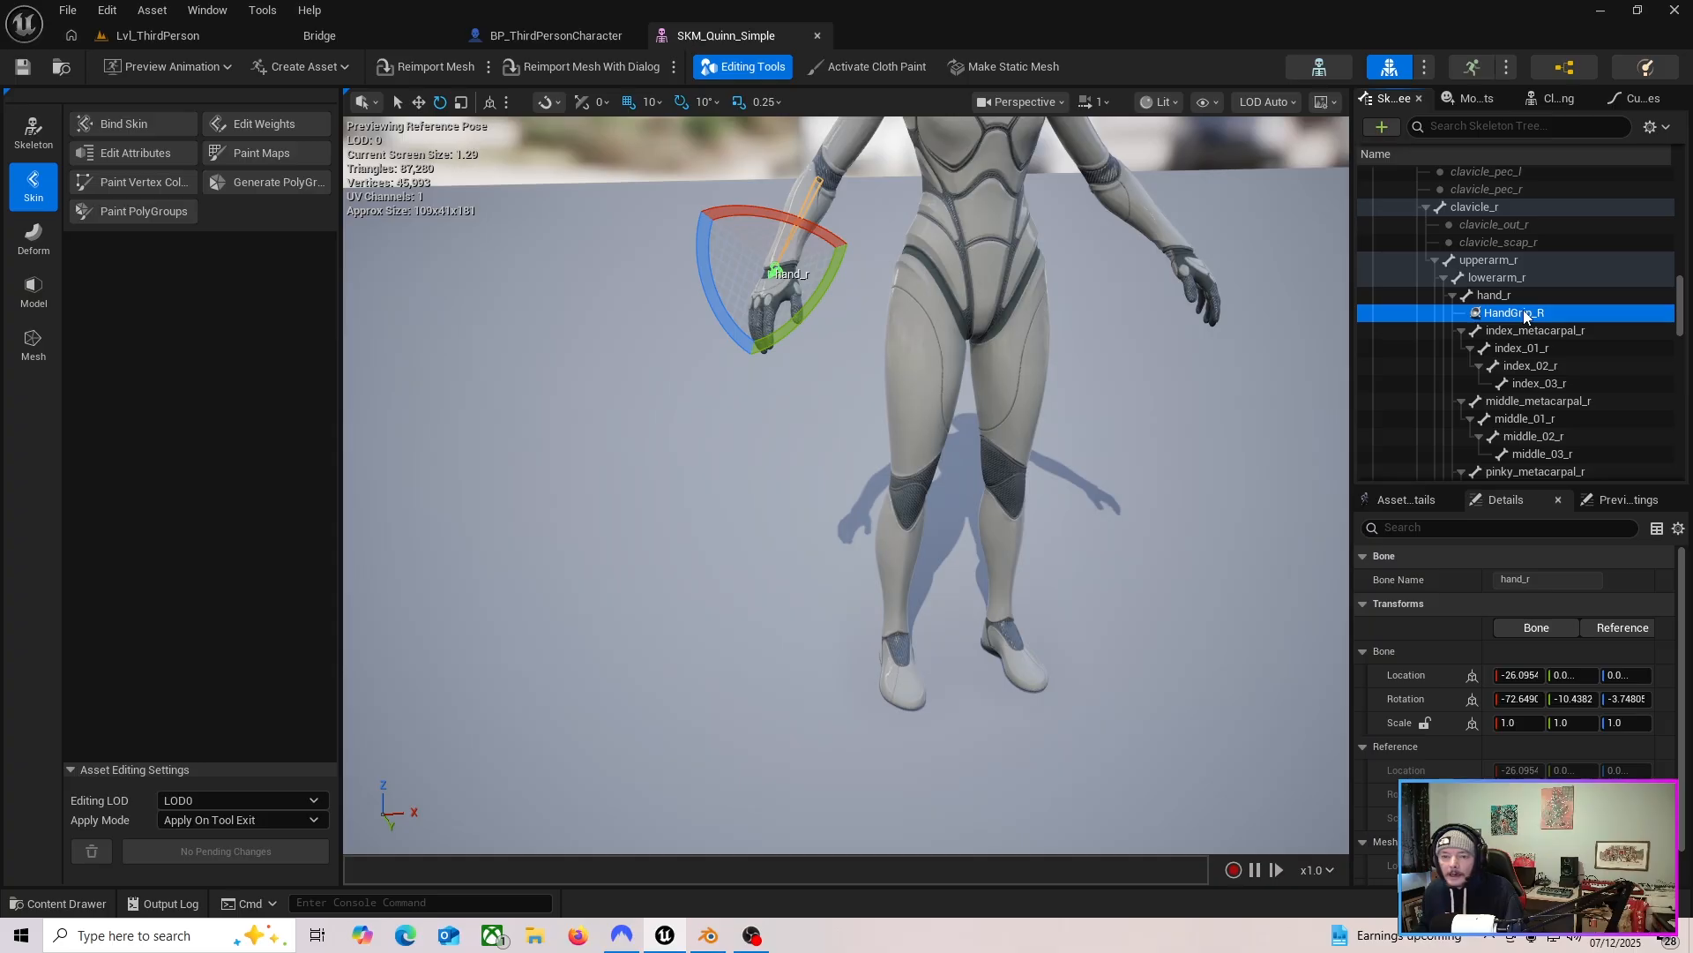
{"action": "left_click", "coordinate": [1498, 291]}
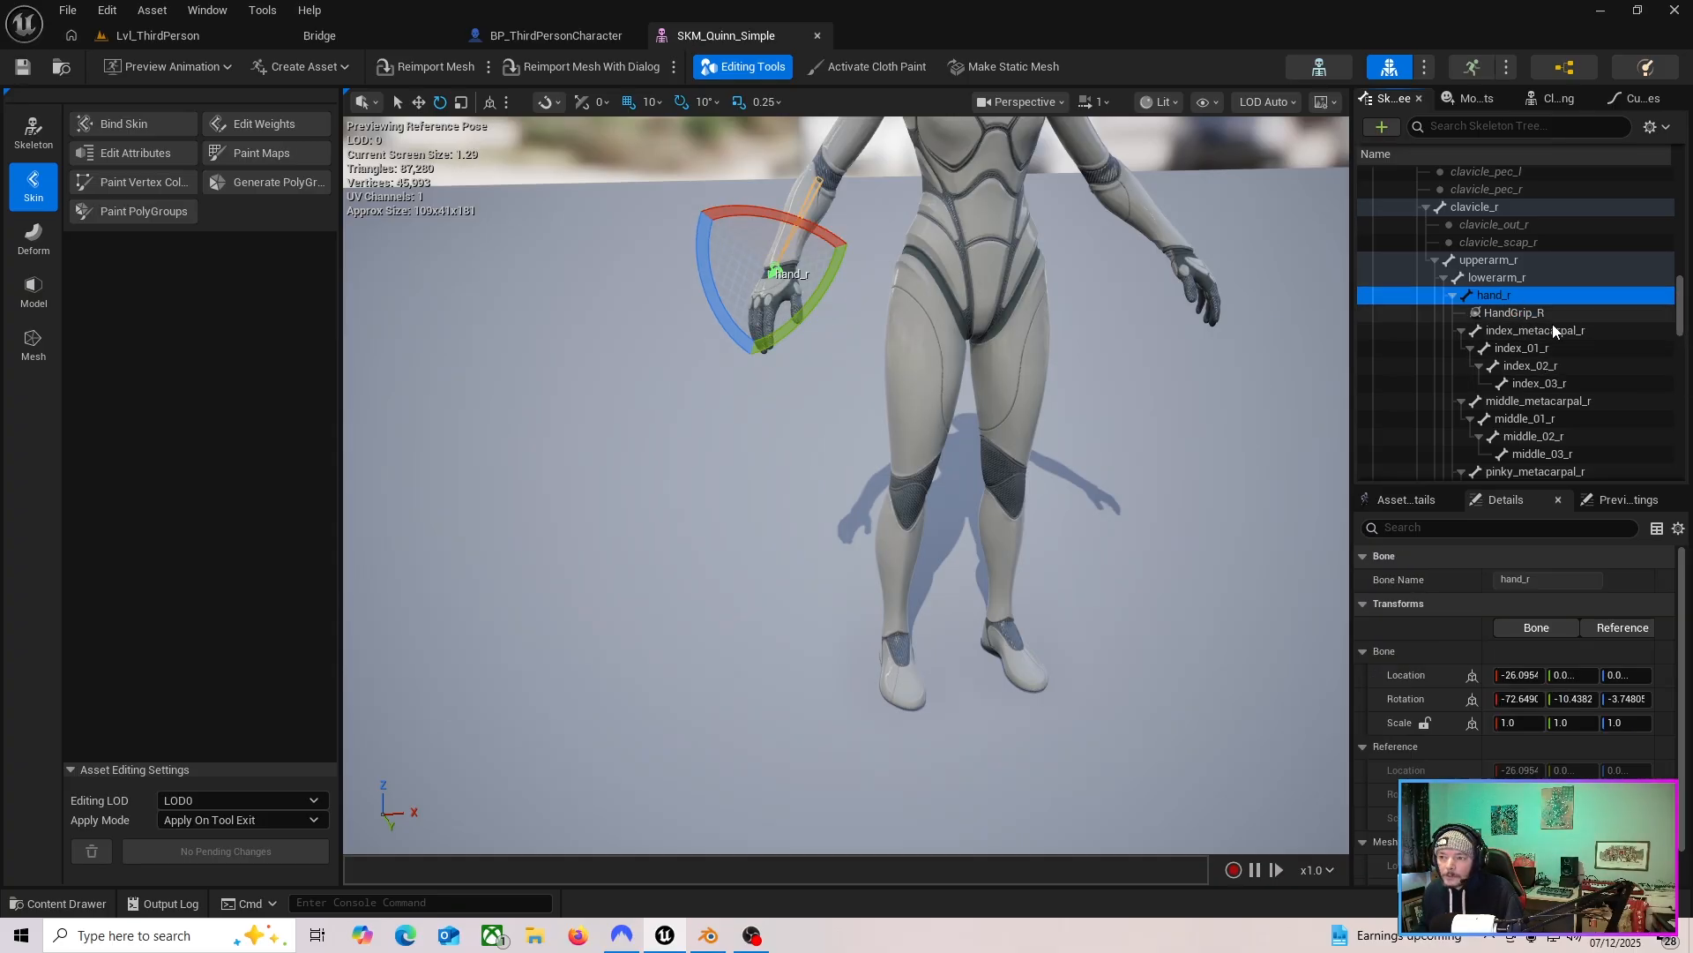
{"action": "left_click", "coordinate": [1491, 295]}
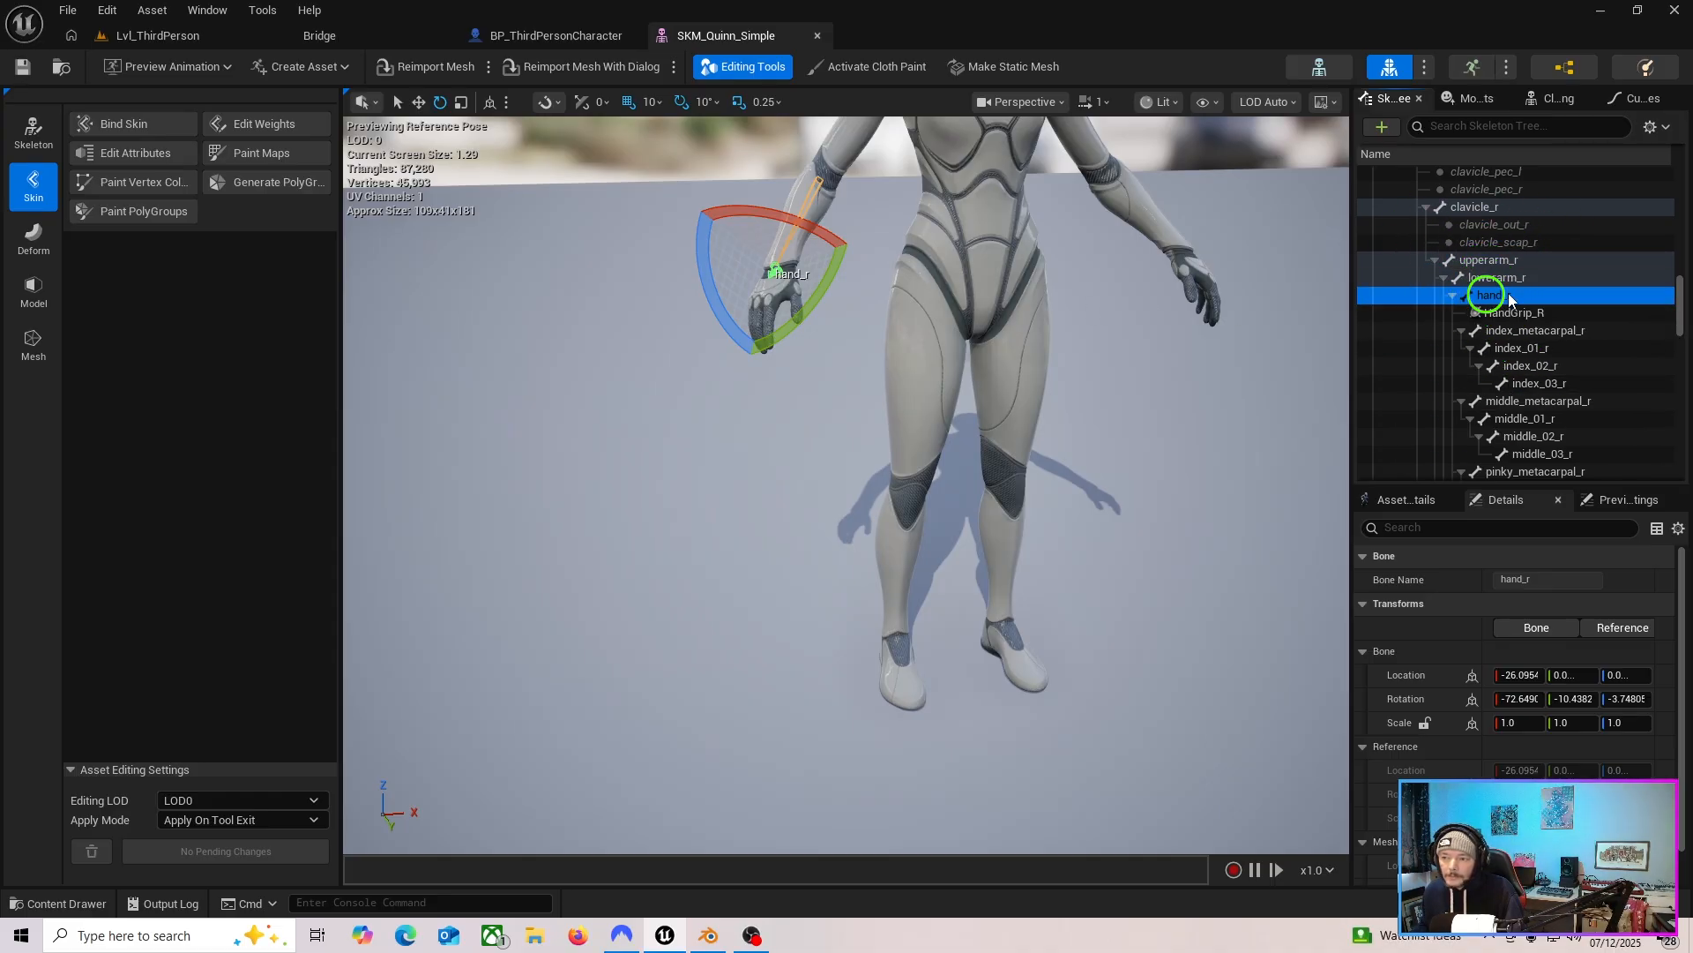
{"action": "right_click", "coordinate": [1506, 297]}
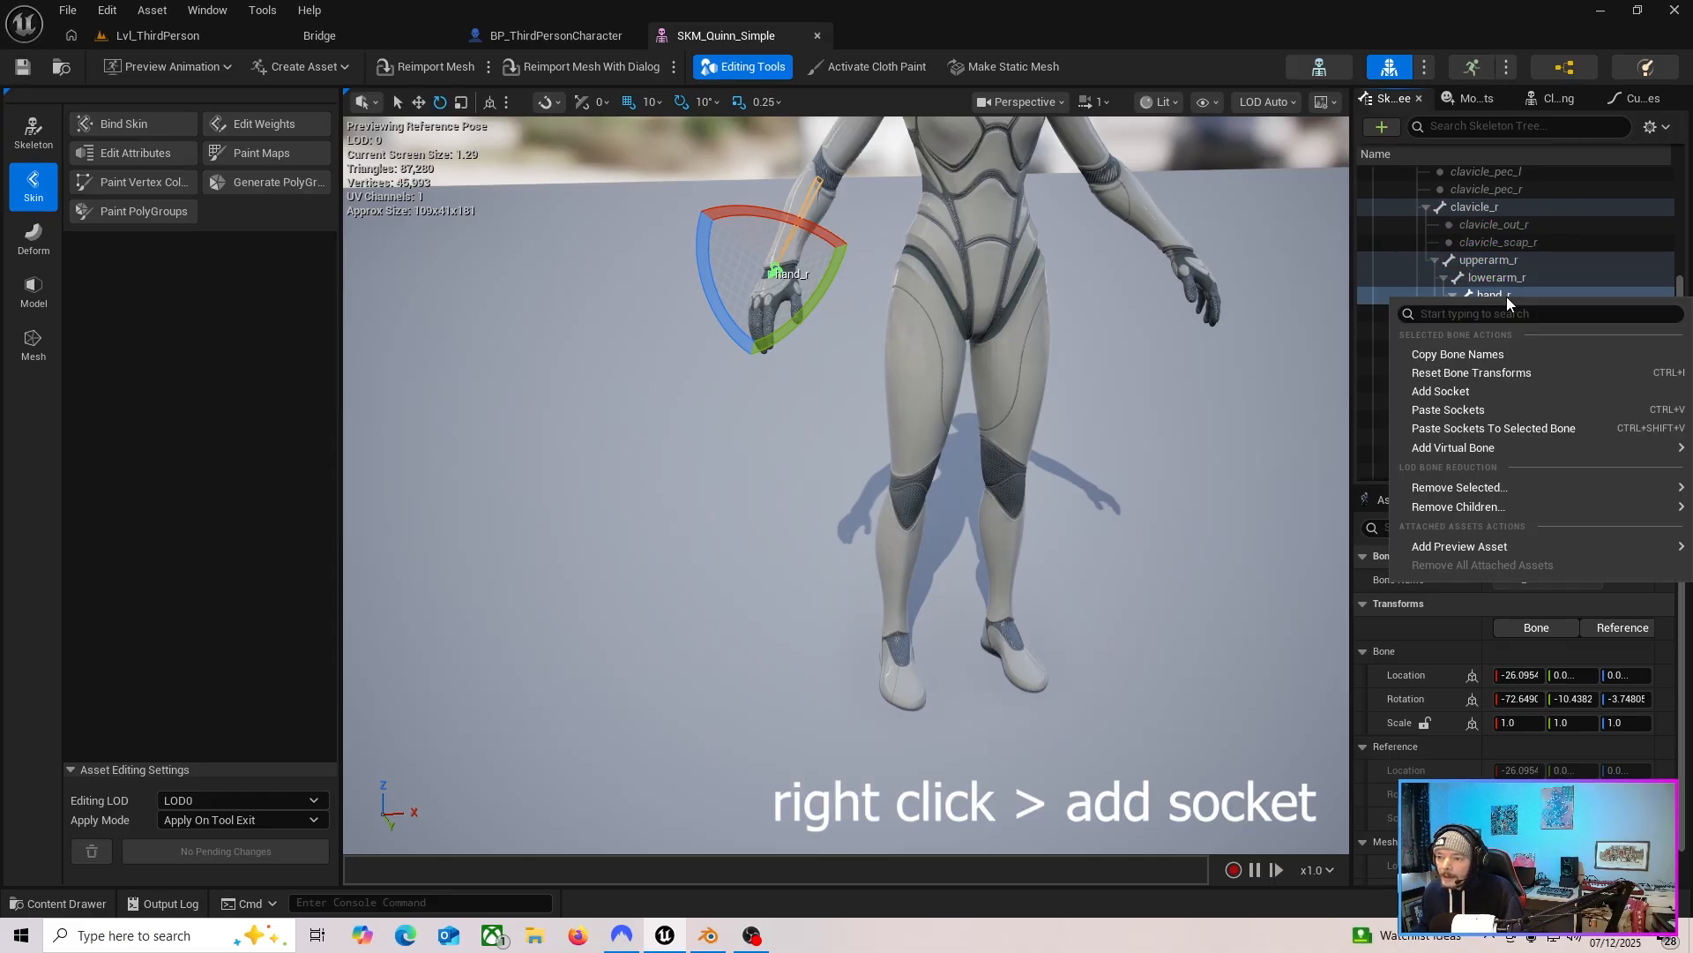
{"action": "left_click", "coordinate": [1453, 392]}
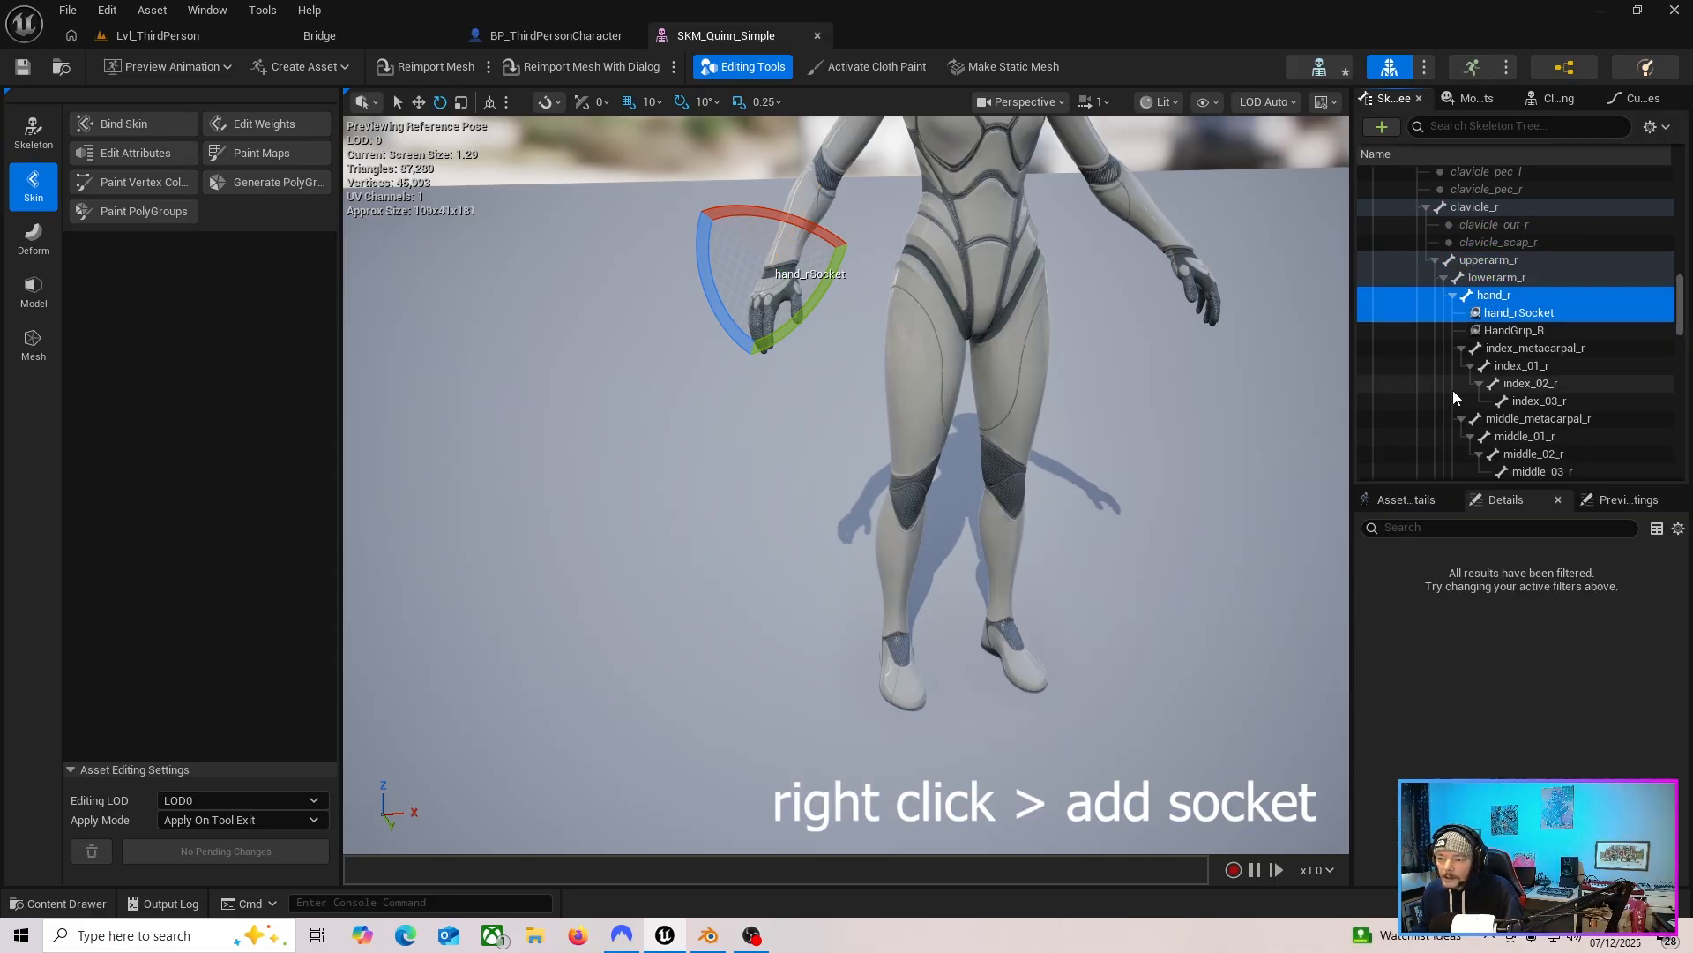
Rename the new socket to weaponHand.
{"action": "left_click", "coordinate": [1514, 316]}
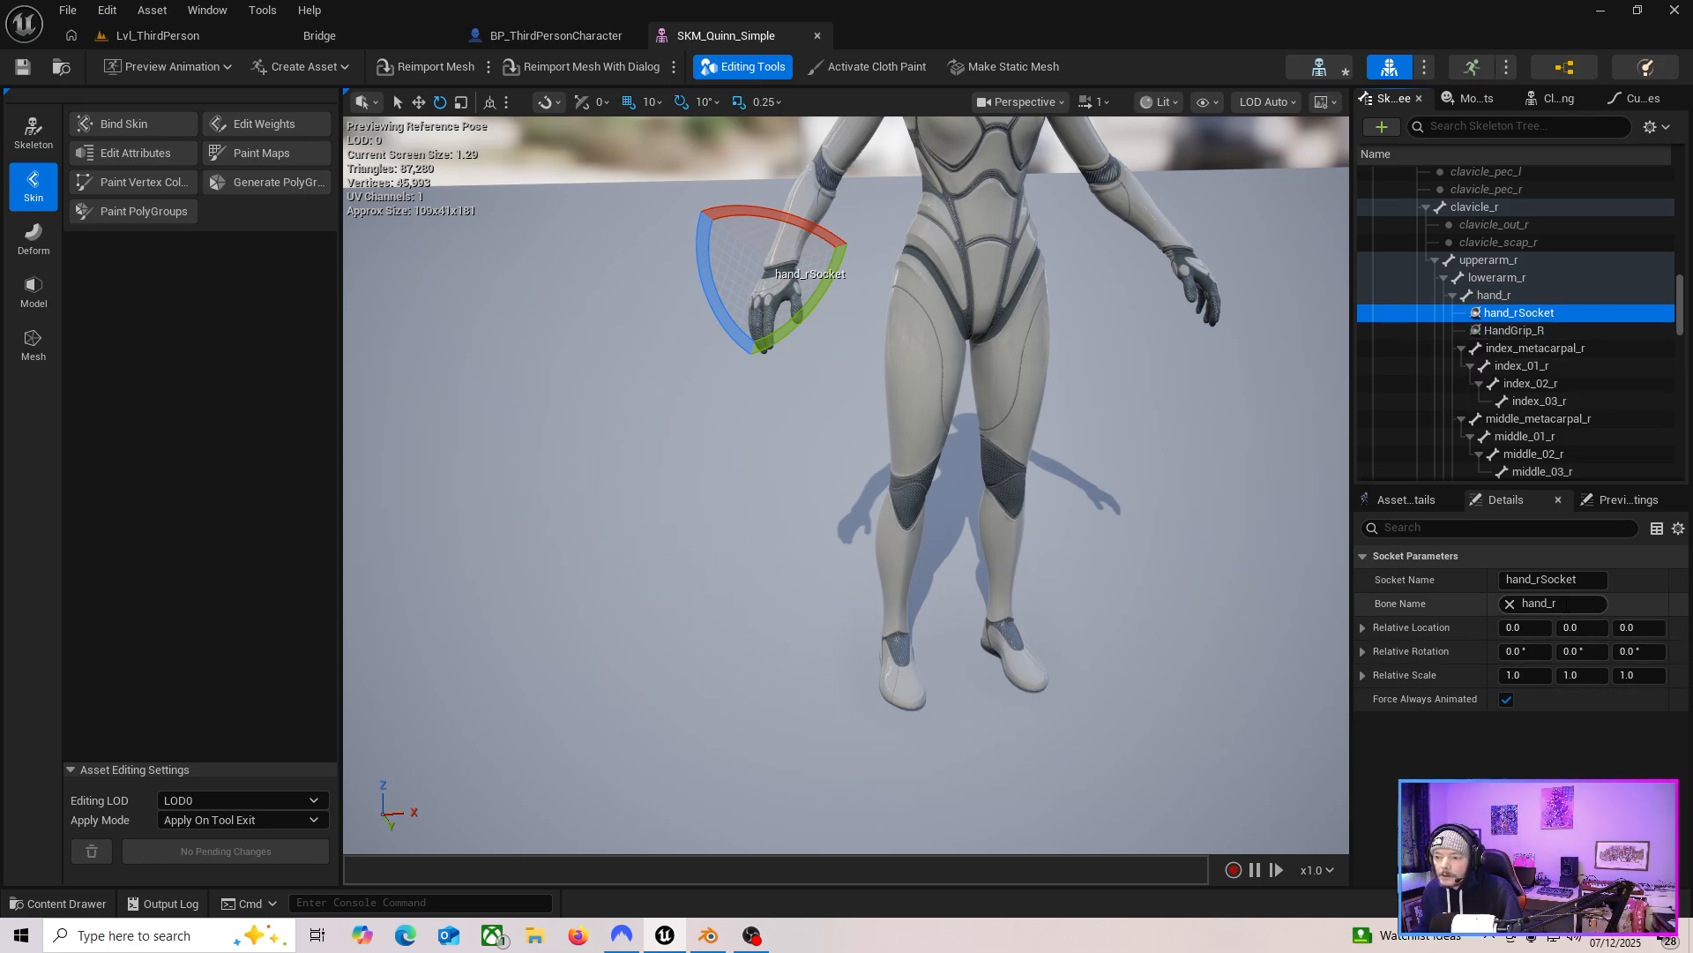
{"action": "left_click", "coordinate": [1557, 580]}
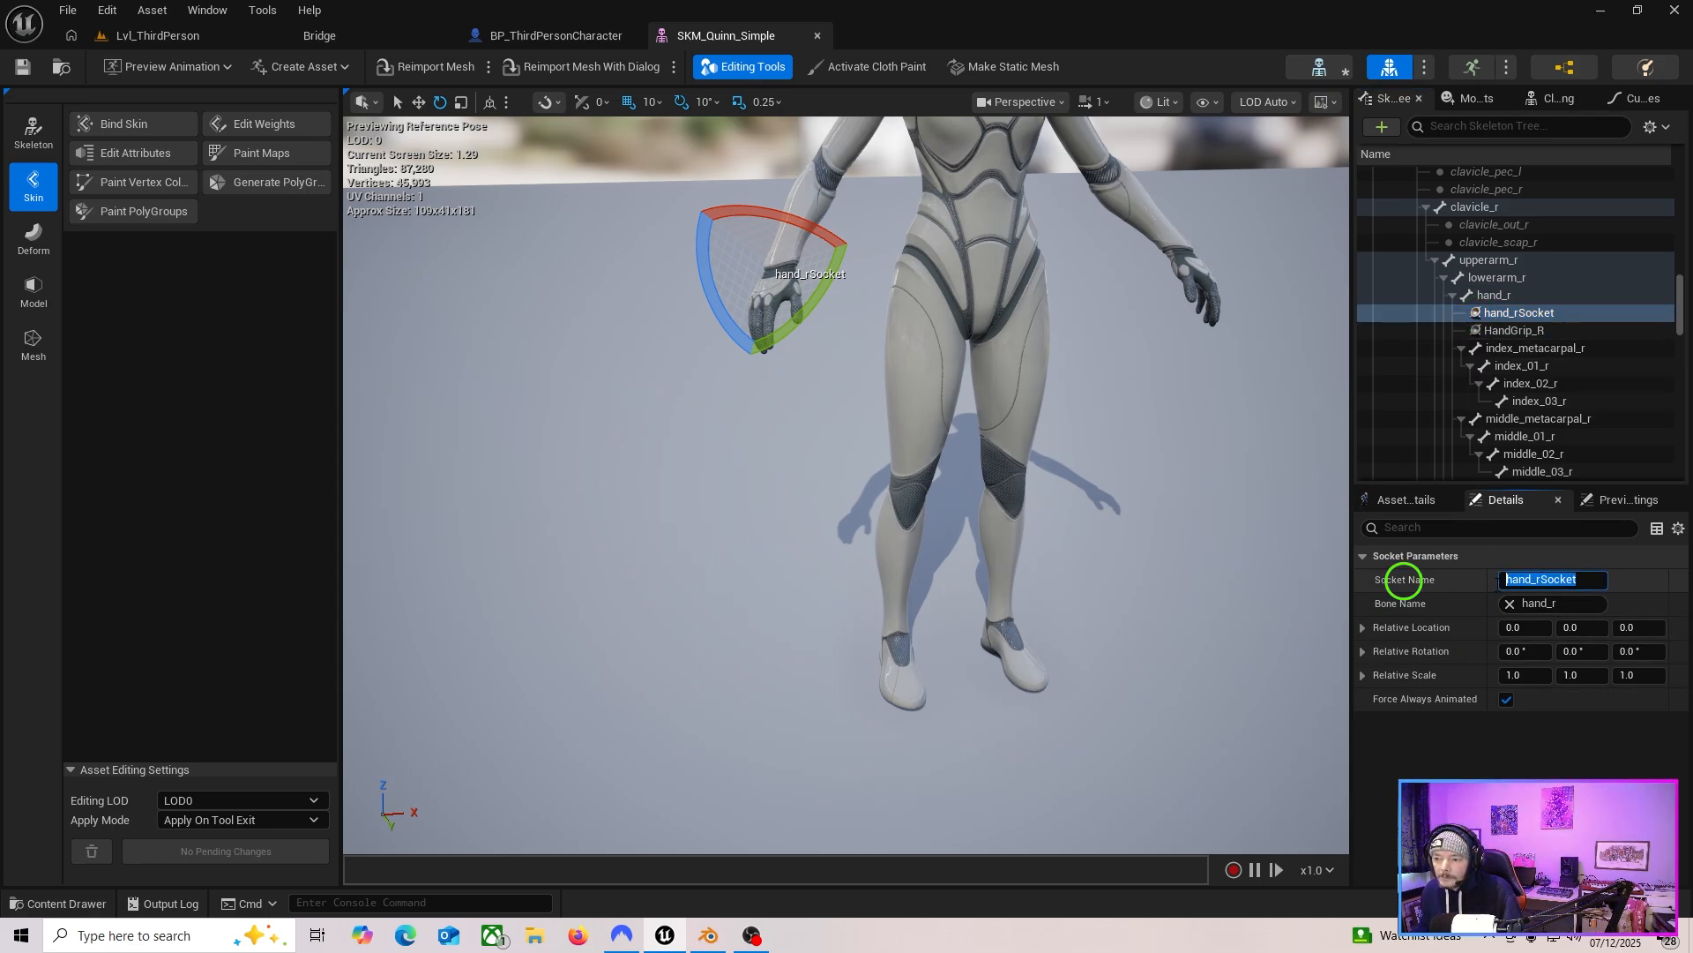
{"action": "type", "text": "weapo"}
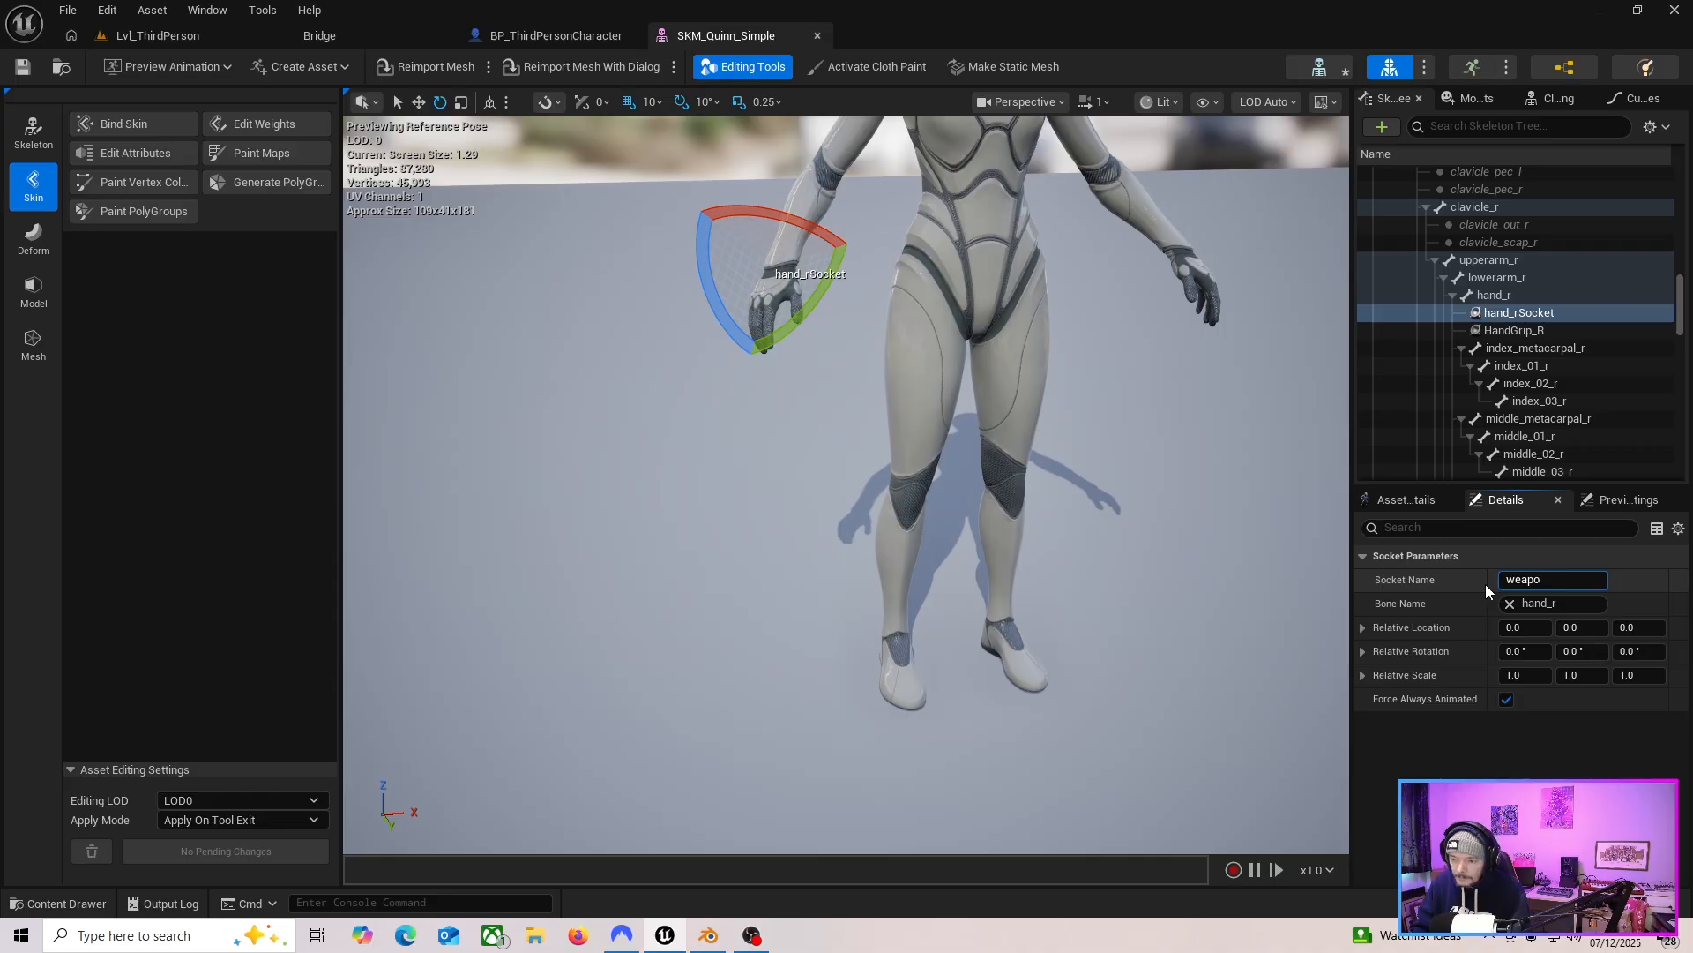
{"action": "type", "text": "nHand"}
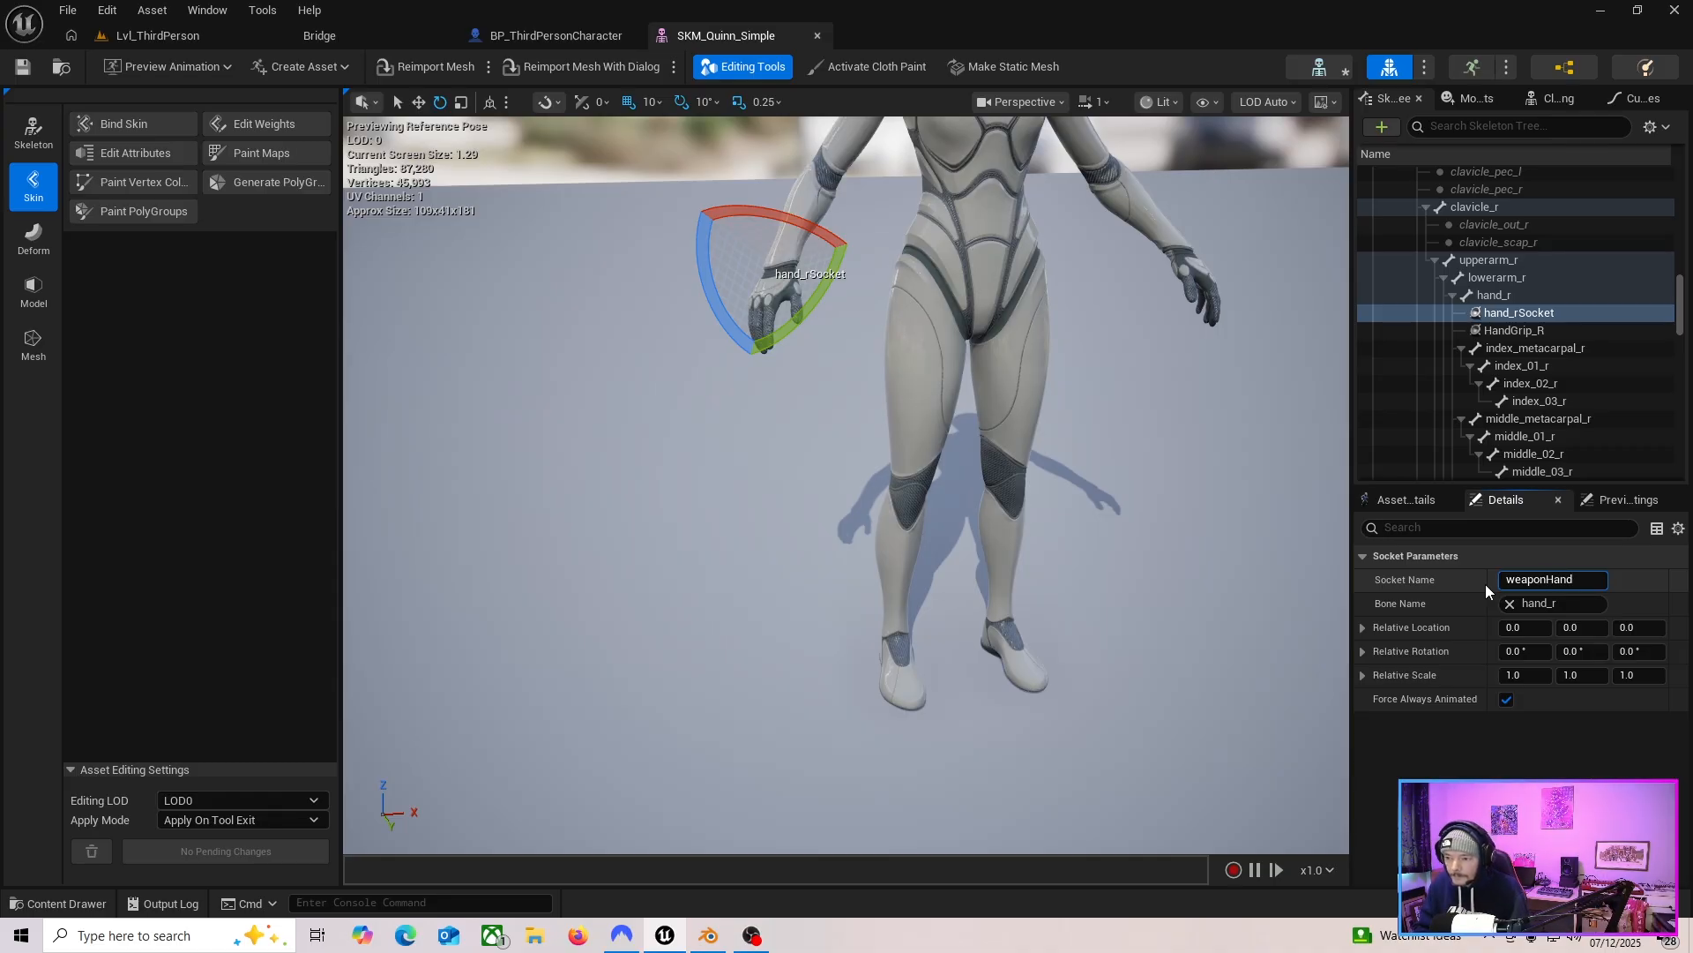
Attach the swordz static mesh to the weaponHand socket as a preview asset.
{"action": "left_click", "coordinate": [1513, 314]}
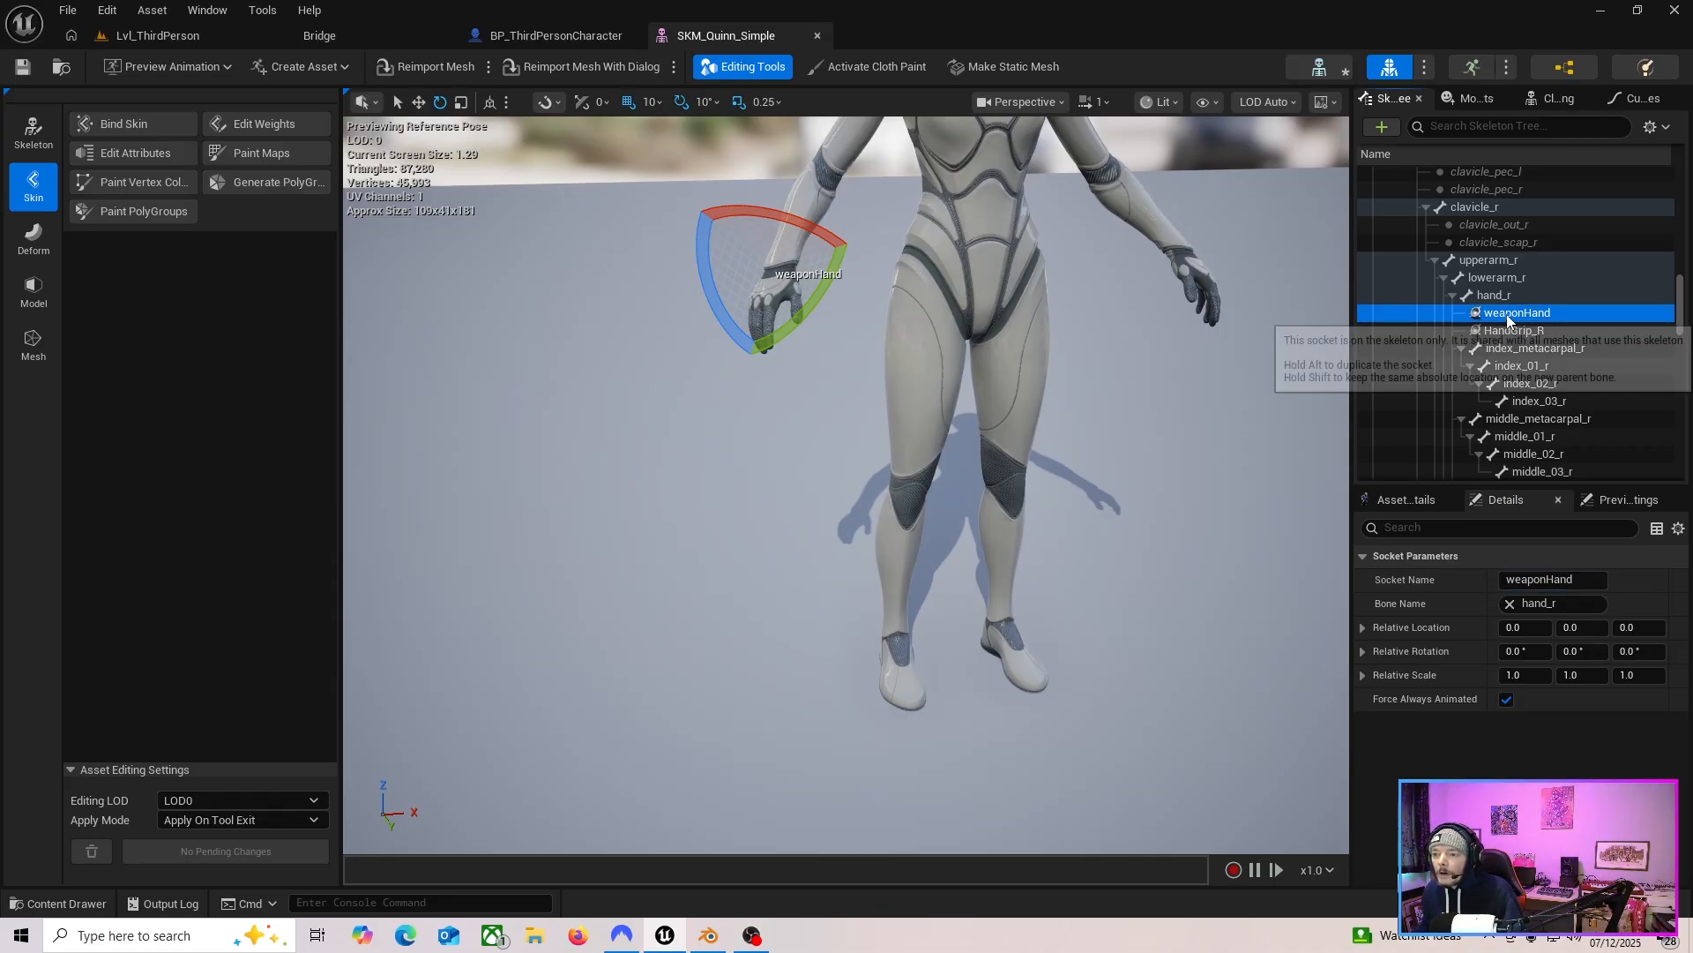
{"action": "right_click", "coordinate": [1514, 314]}
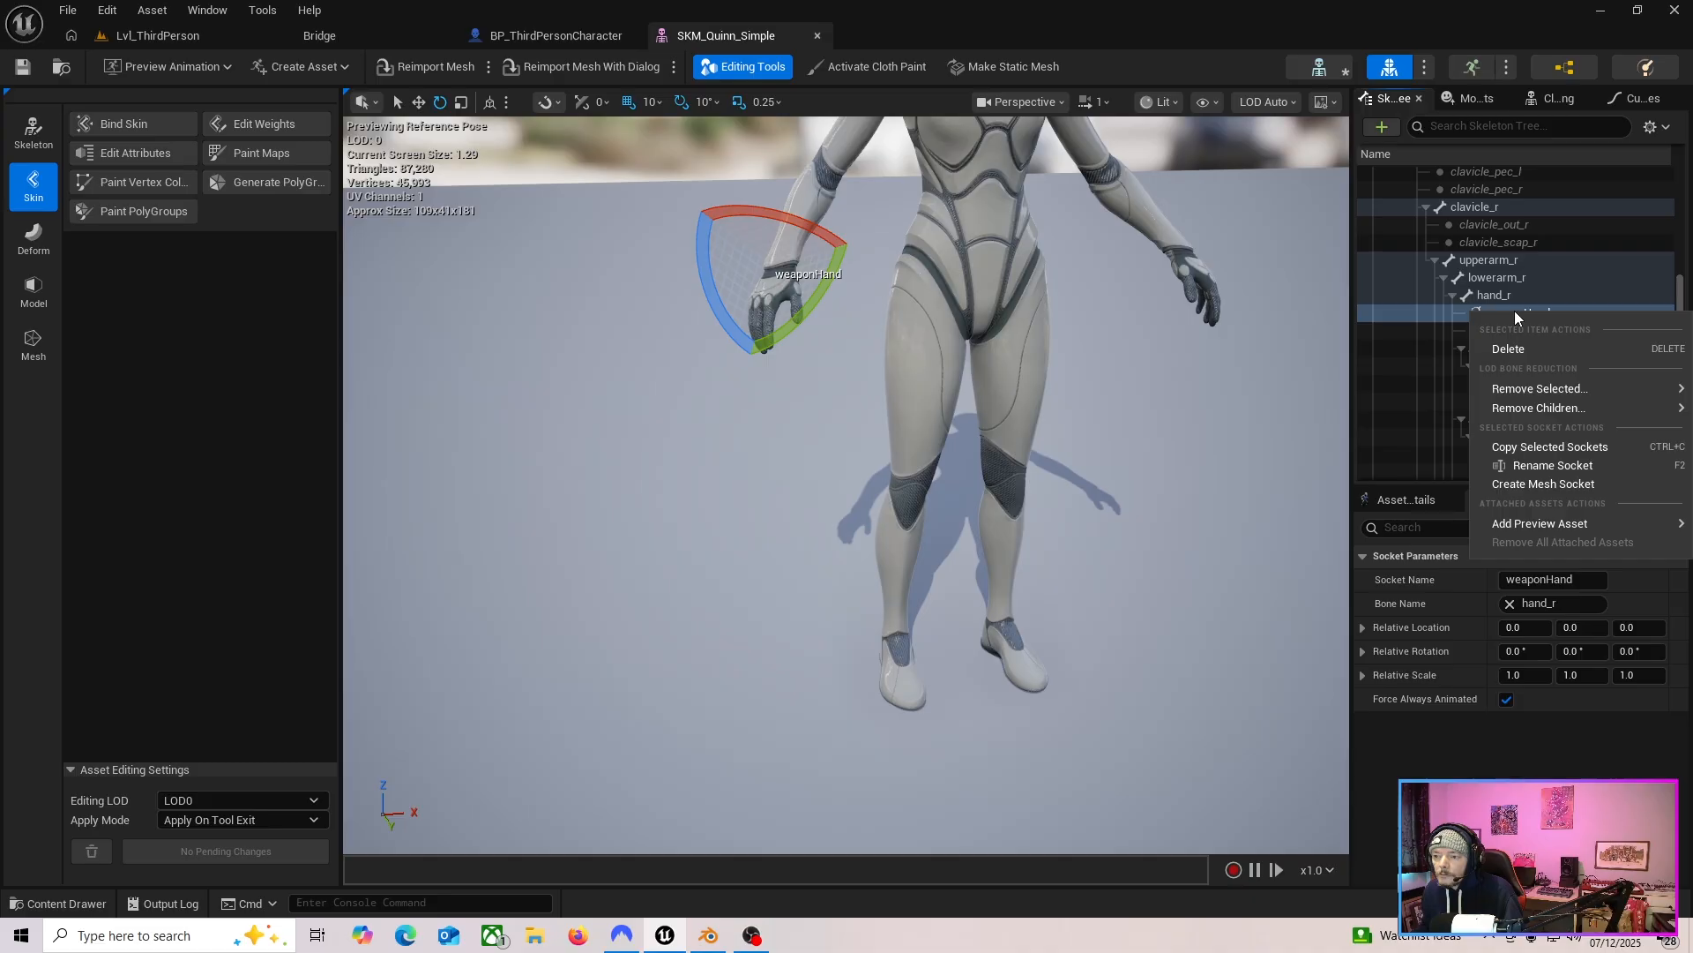
{"action": "mouse_move", "coordinate": [1539, 523]}
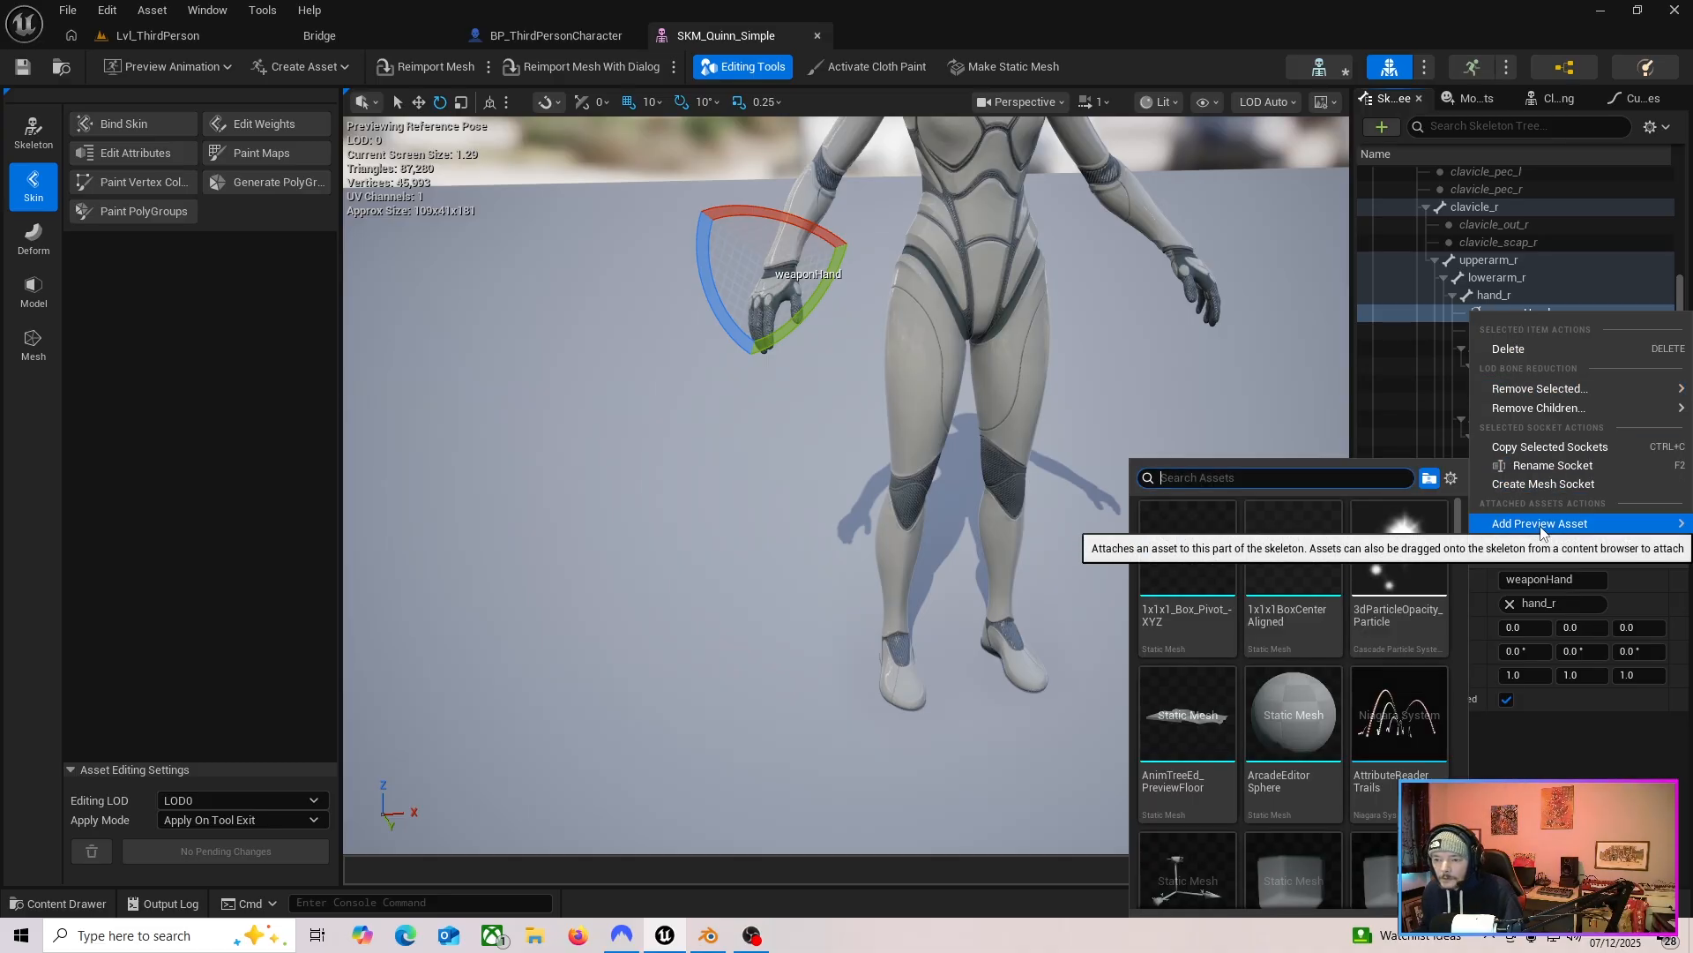
{"action": "type", "text": "swo"}
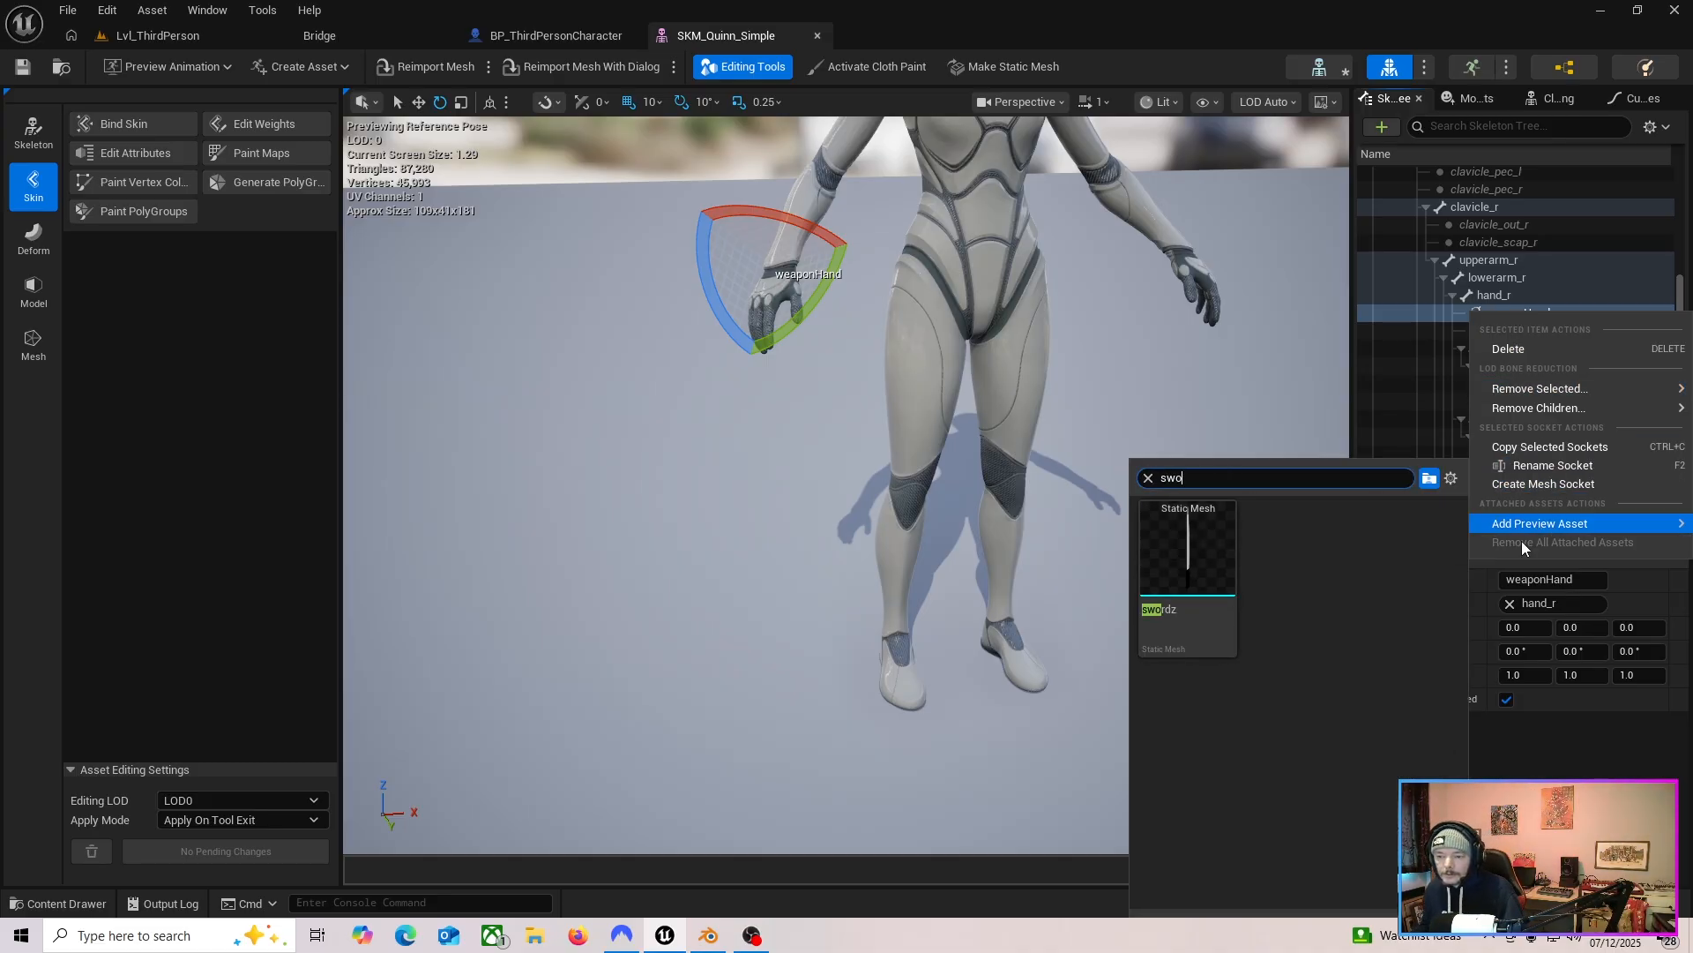
{"action": "left_click", "coordinate": [1181, 634]}
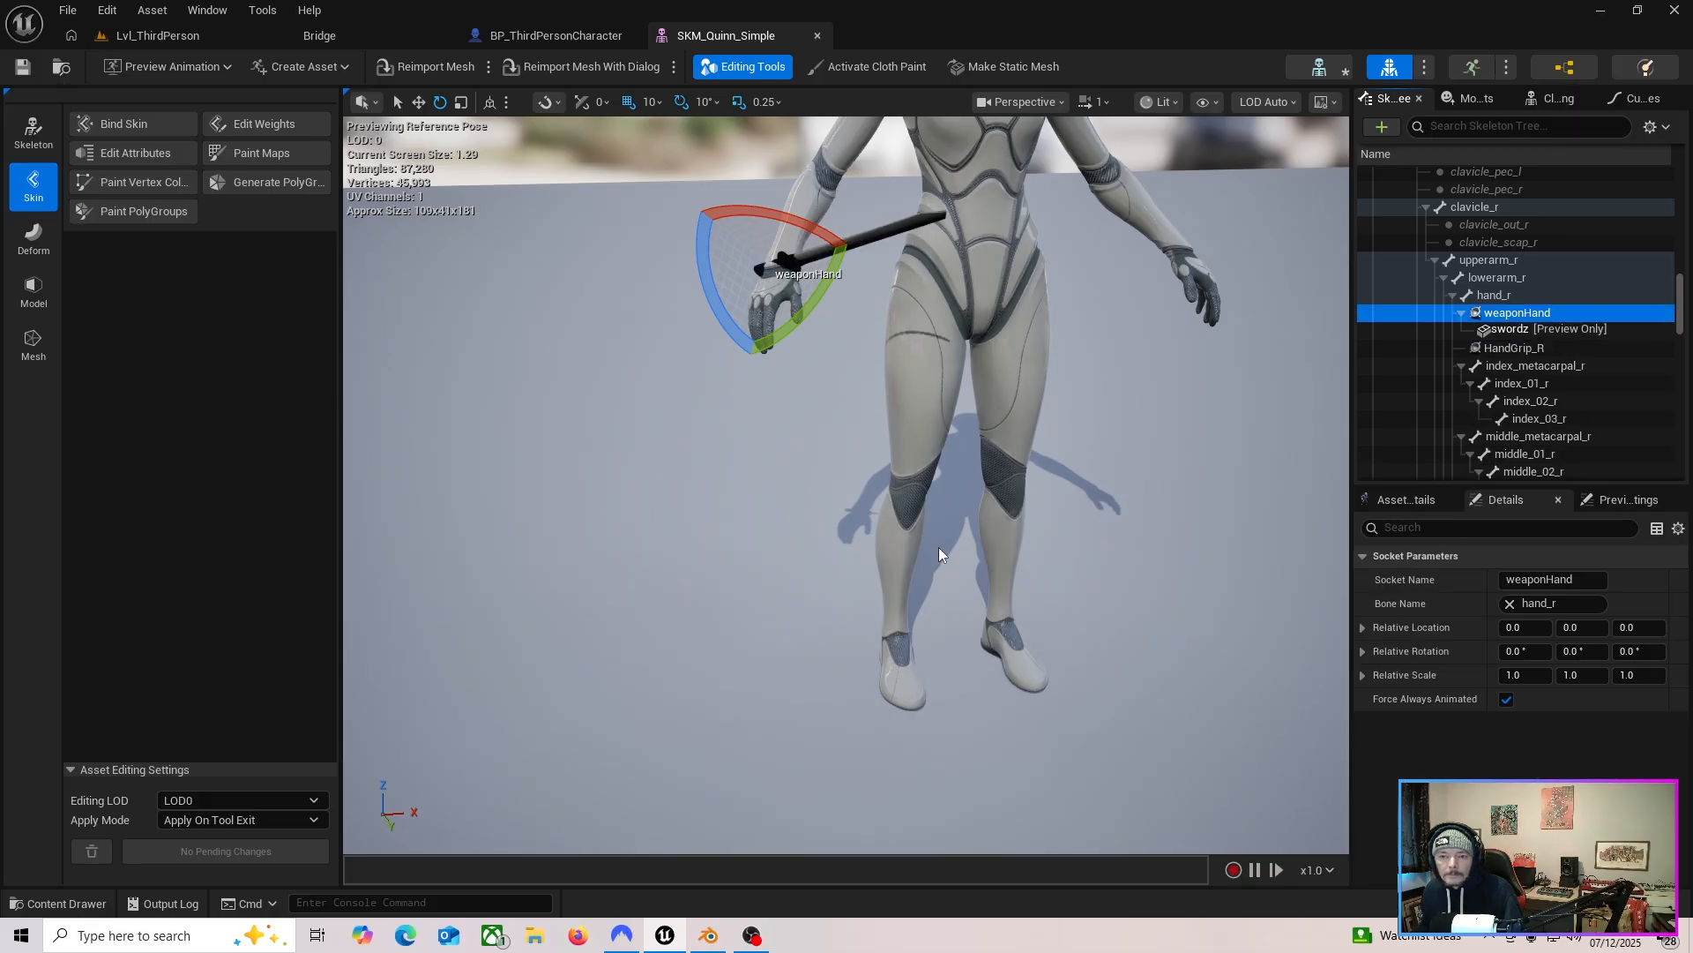
Inspect how the previewed sword sits in the character's right hand from several angles.
{"action": "left_click_drag", "start_coordinate": [938, 547], "coordinate": [511, 508], "text": "alt"}
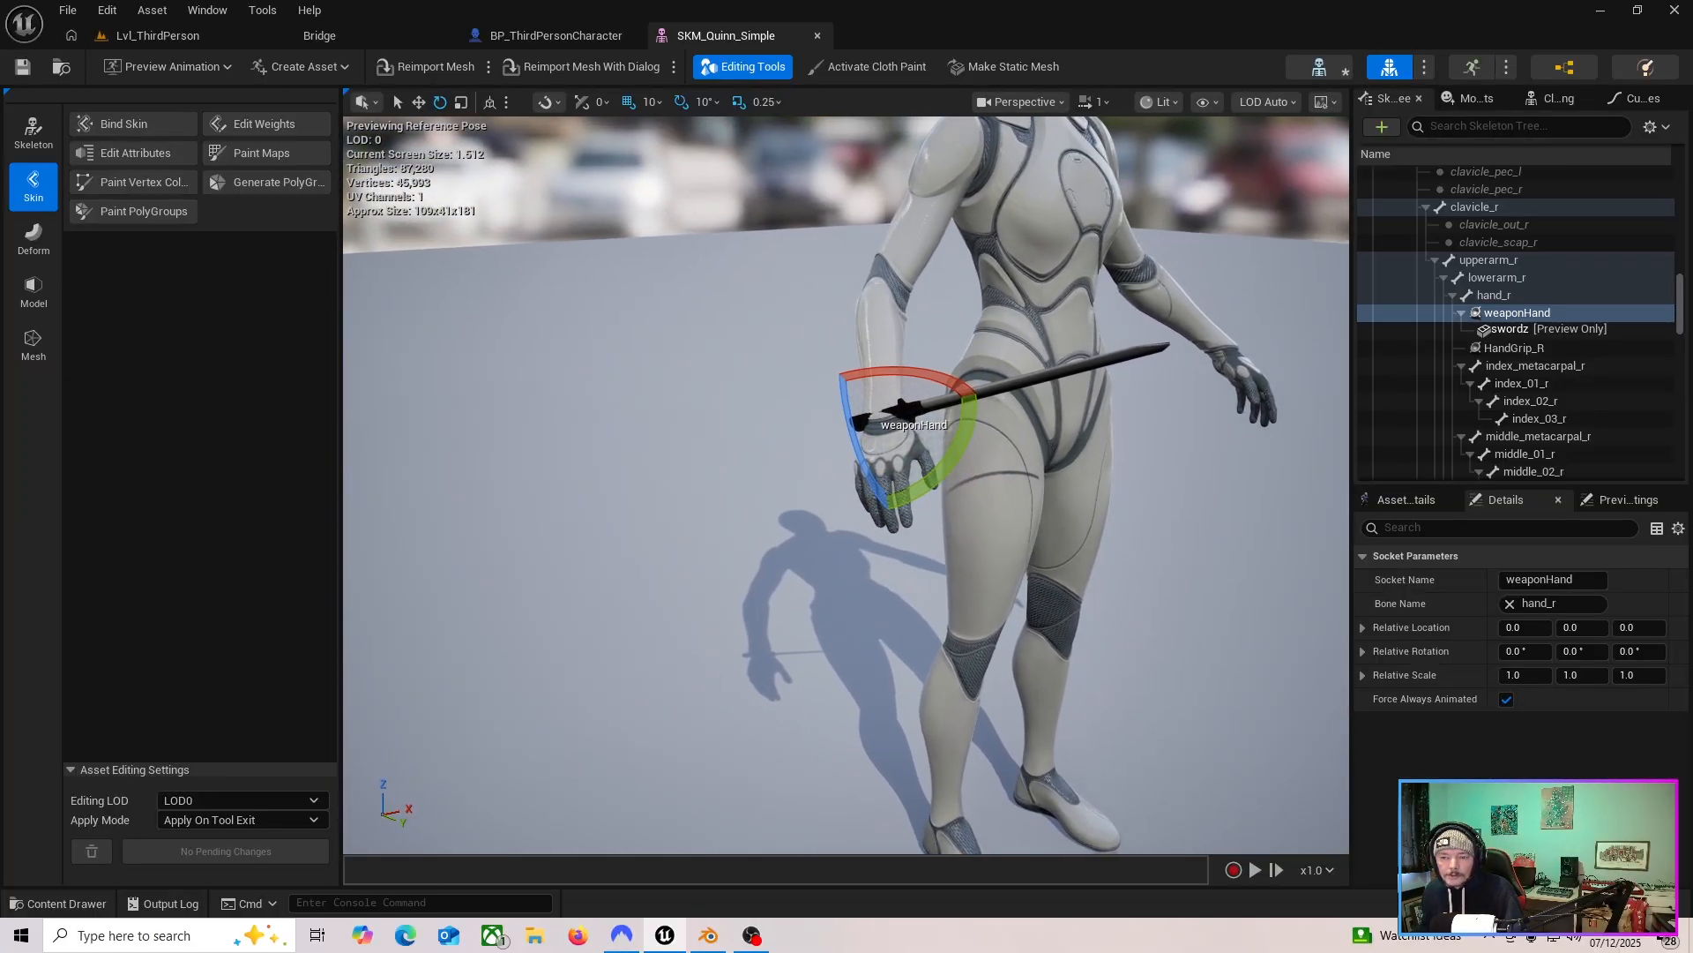
{"action": "left_click_drag", "start_coordinate": [945, 587], "coordinate": [783, 627], "text": "alt"}
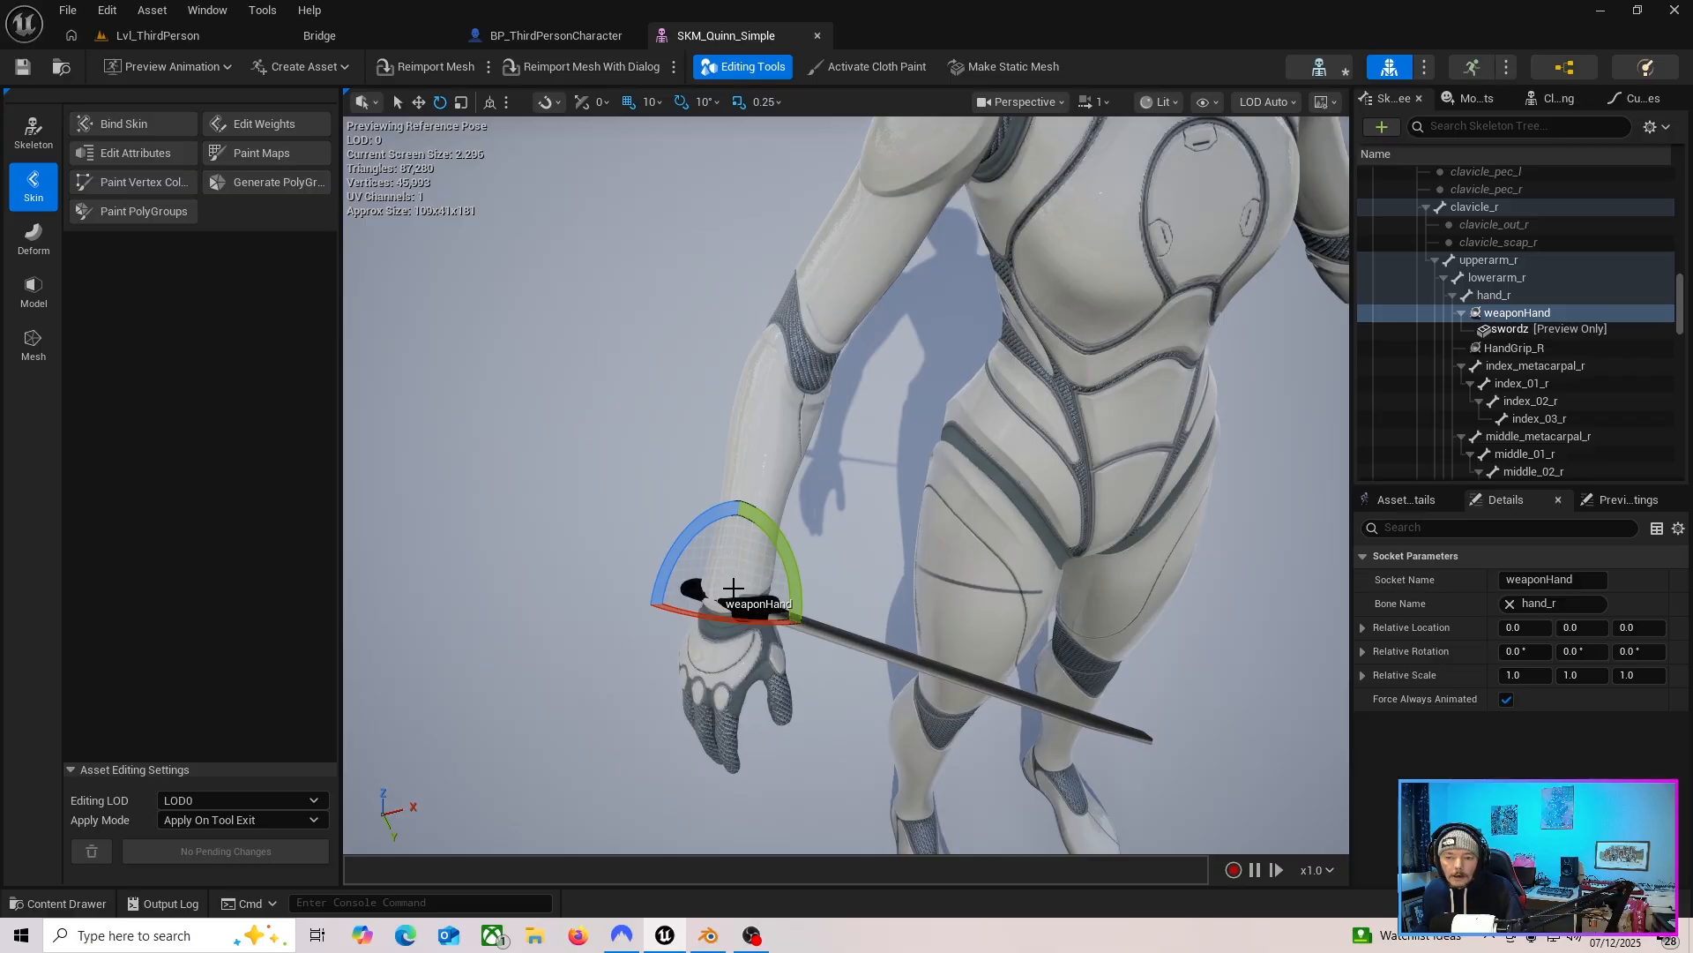
{"action": "left_click", "coordinate": [1504, 294]}
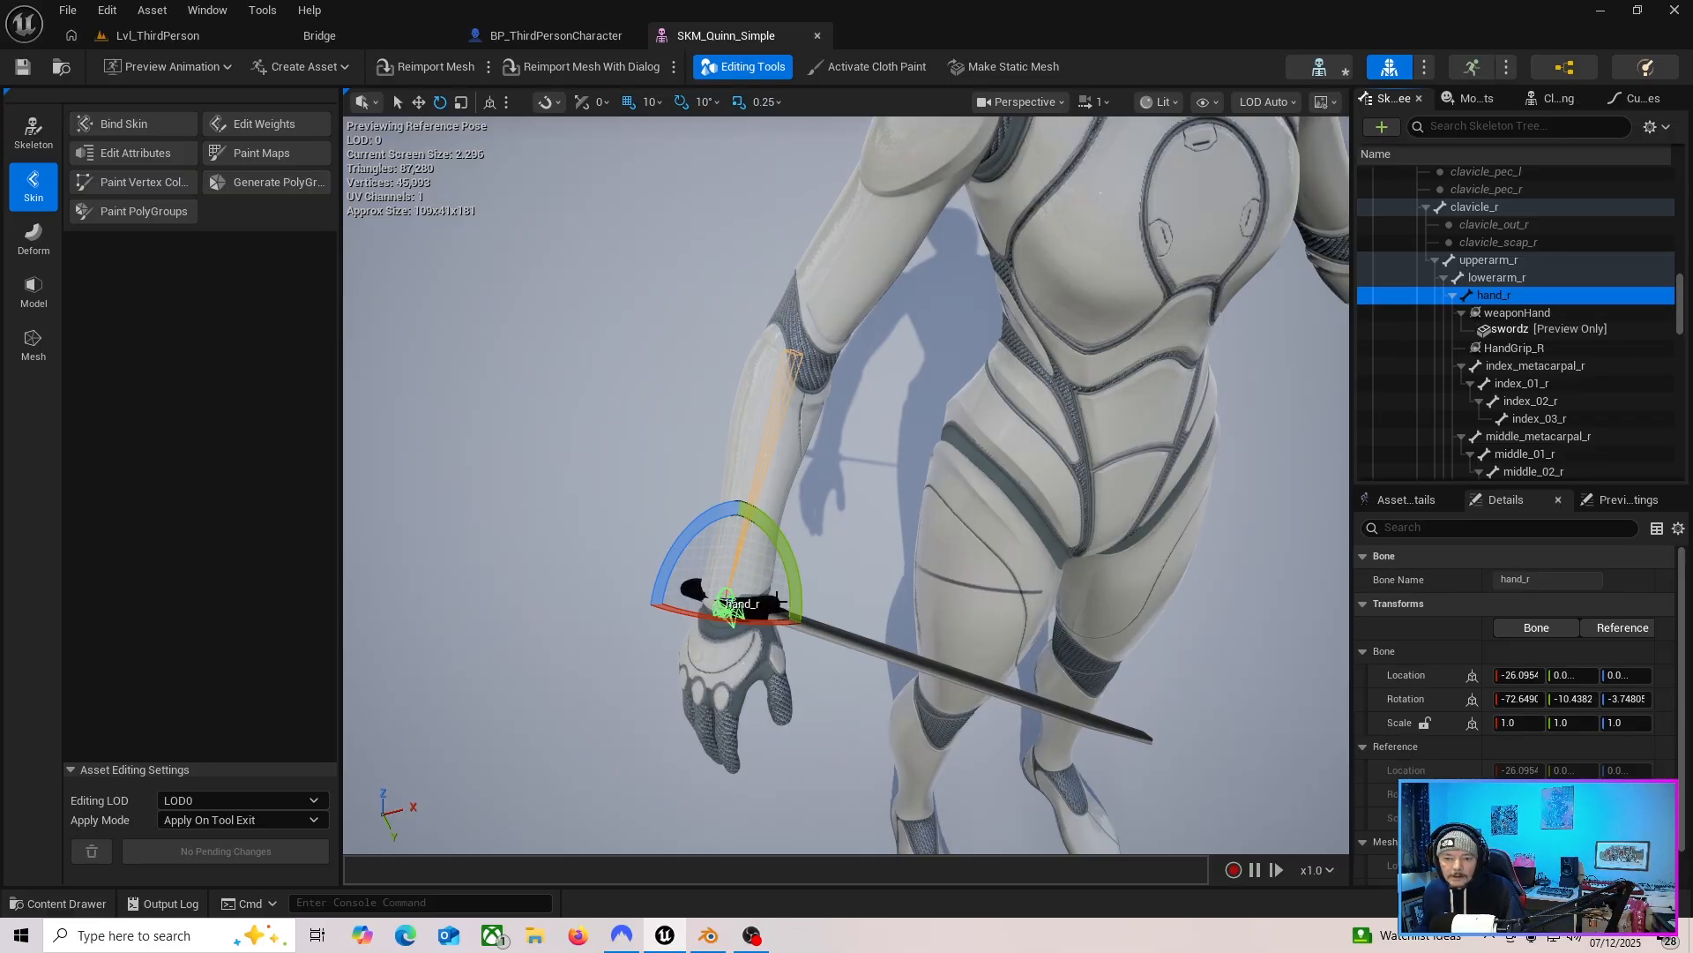
{"action": "mouse_move", "coordinate": [844, 668]}
{"action": "left_mouse_down", "text": "alt"}
{"action": "mouse_move", "coordinate": [798, 660]}
{"action": "mouse_move", "coordinate": [834, 654]}
{"action": "left_mouse_up", "text": "alt"}
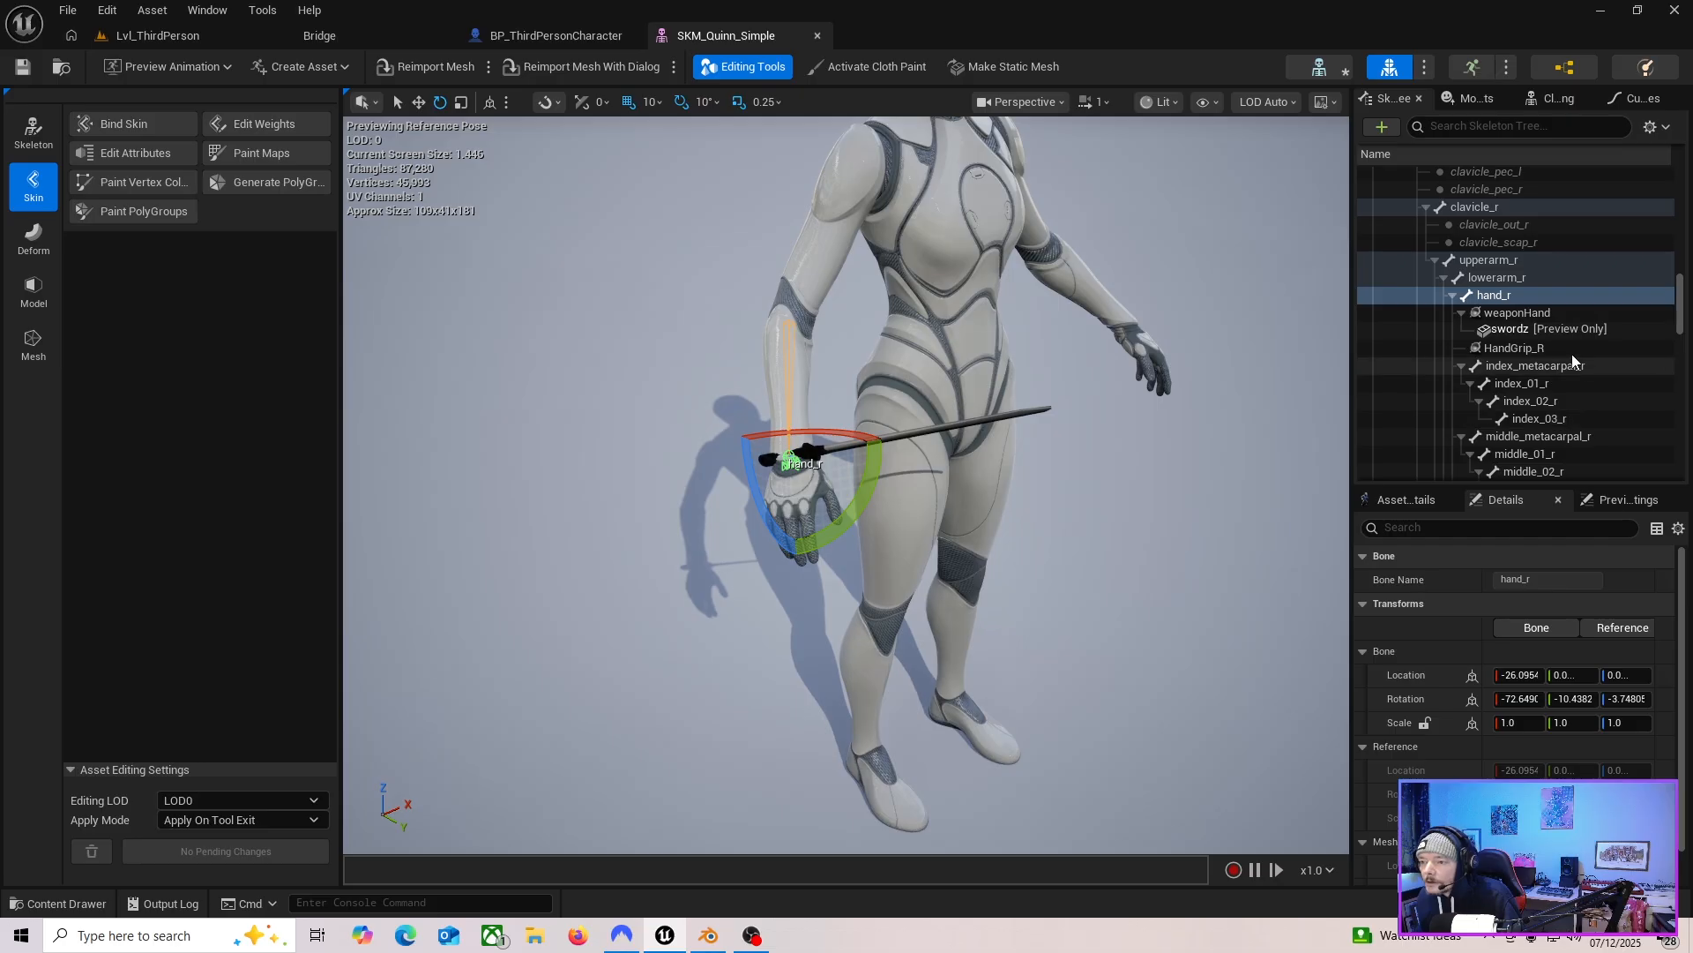
{"action": "left_click", "coordinate": [1517, 315]}
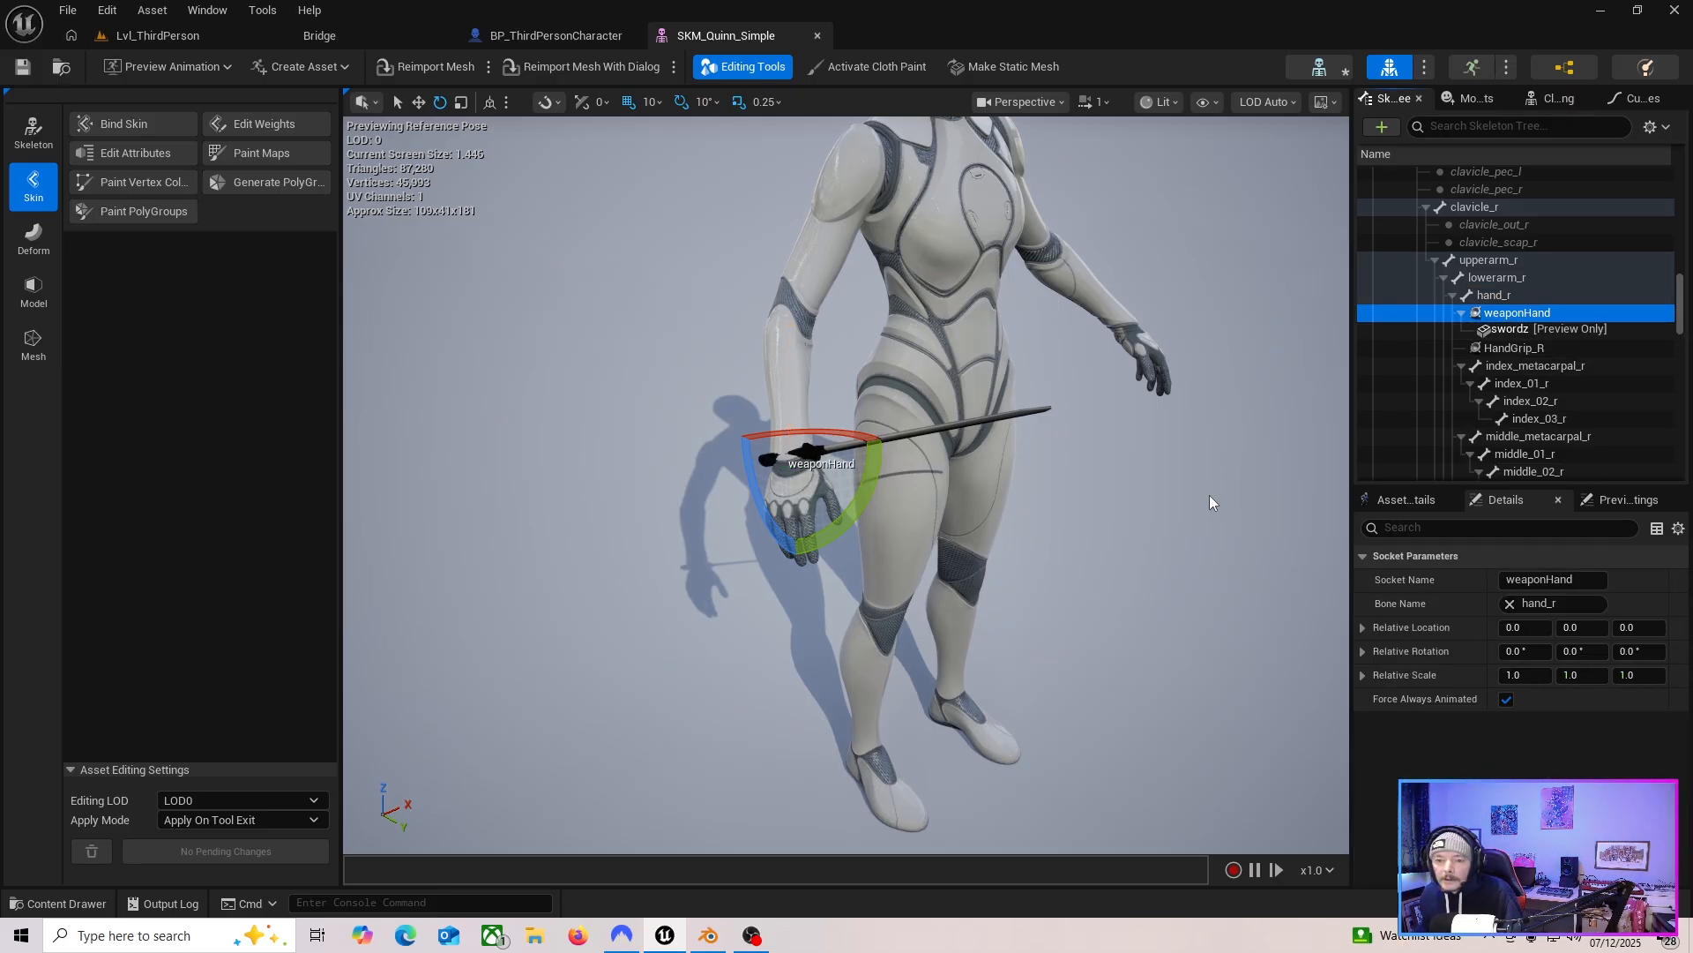
{"action": "left_click_drag", "start_coordinate": [851, 654], "coordinate": [863, 662], "text": "alt"}
{"action": "key", "text": "w"}
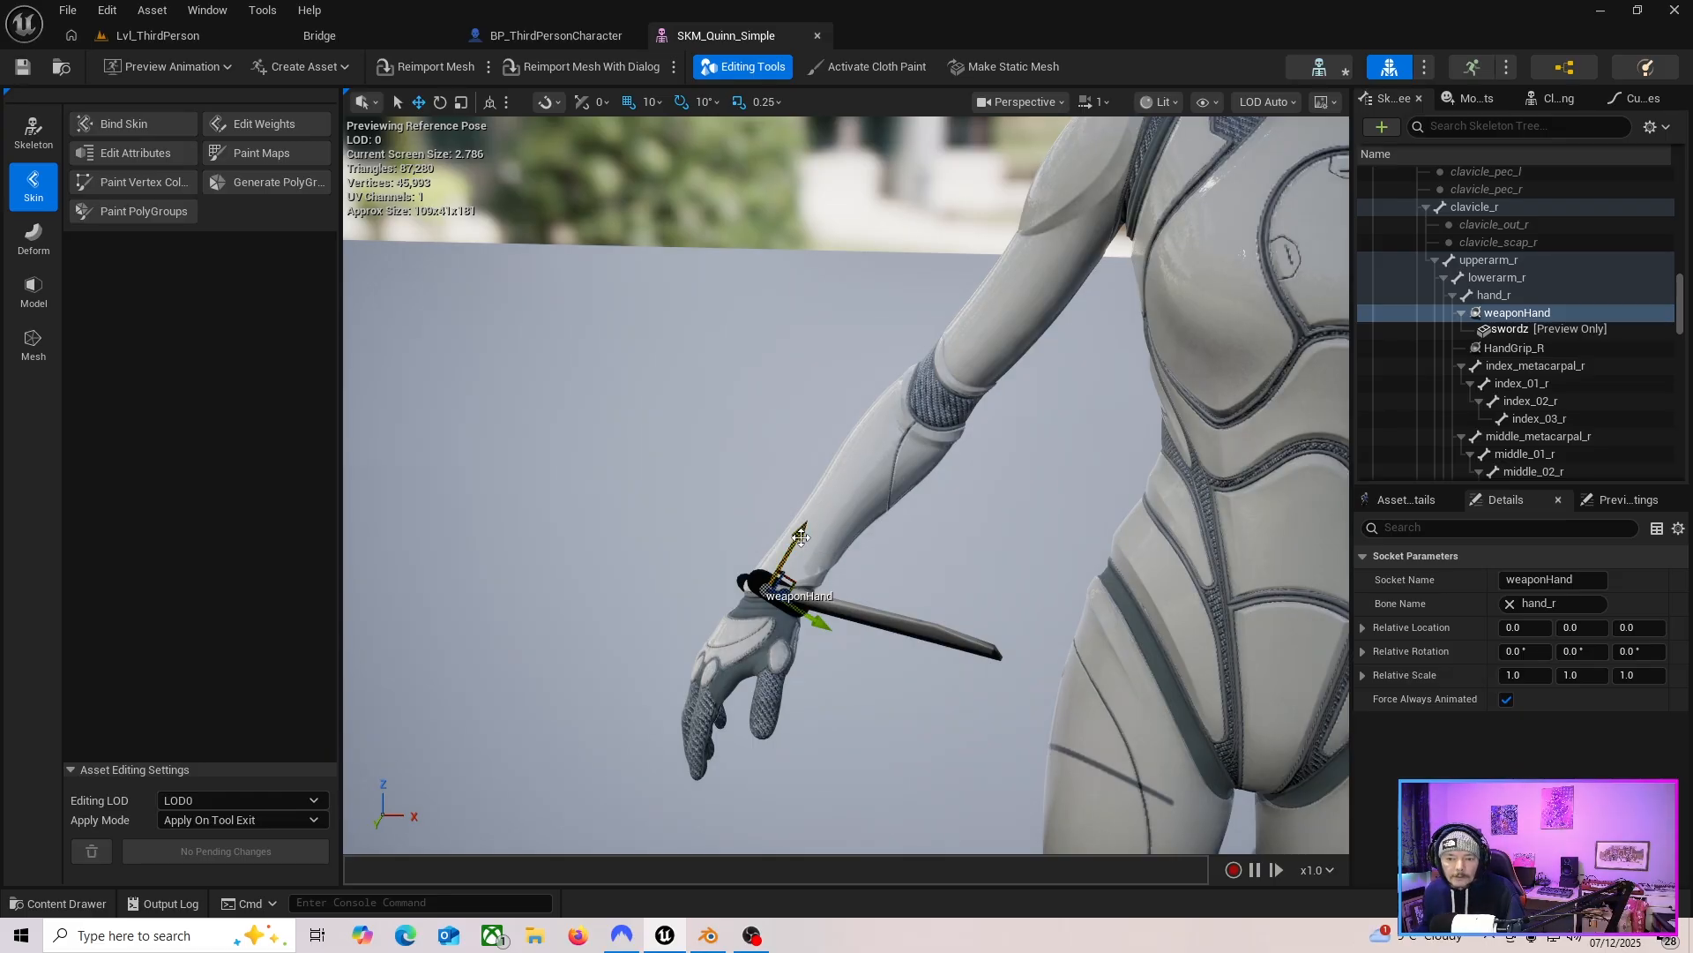
Move the weaponHand socket so the sword sits inside the right hand's grip.
{"action": "left_click_drag", "start_coordinate": [800, 537], "coordinate": [756, 628]}
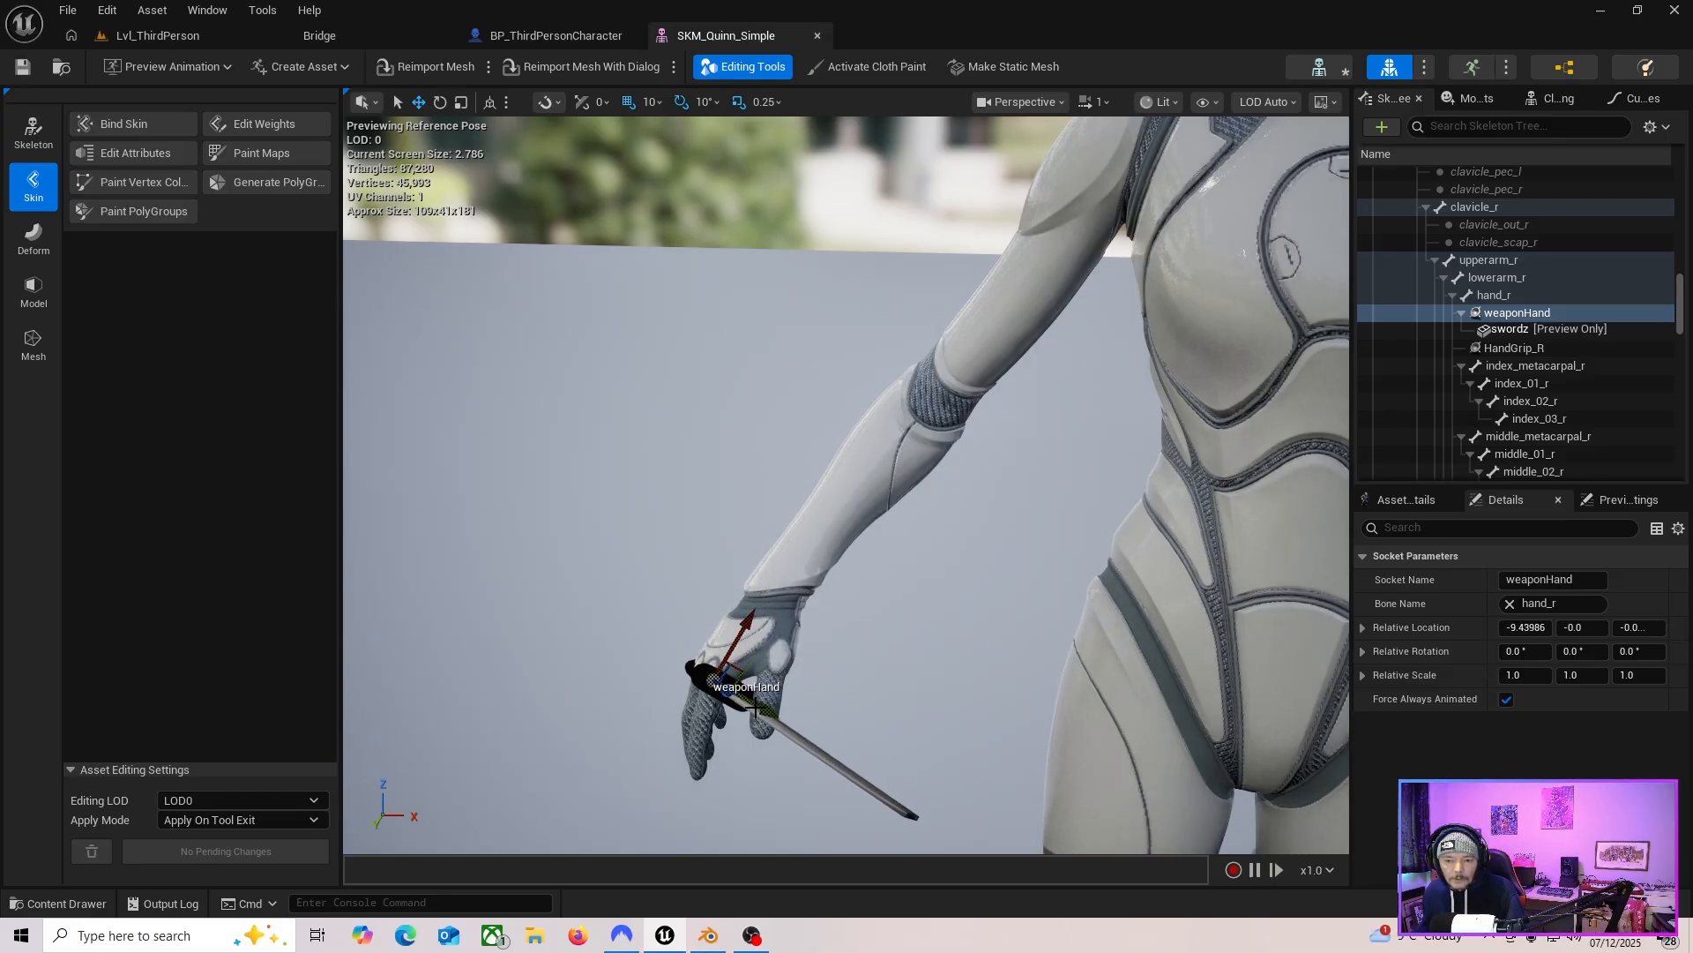
{"action": "left_click_drag", "start_coordinate": [777, 719], "coordinate": [779, 720]}
{"action": "left_click_drag", "start_coordinate": [779, 720], "coordinate": [895, 711], "text": "alt"}
{"action": "right_click_drag", "start_coordinate": [895, 711], "coordinate": [688, 689]}
Look around the character to check how the sword sits in the right hand.
{"action": "key", "text": "d"}
{"action": "key", "text": "w"}
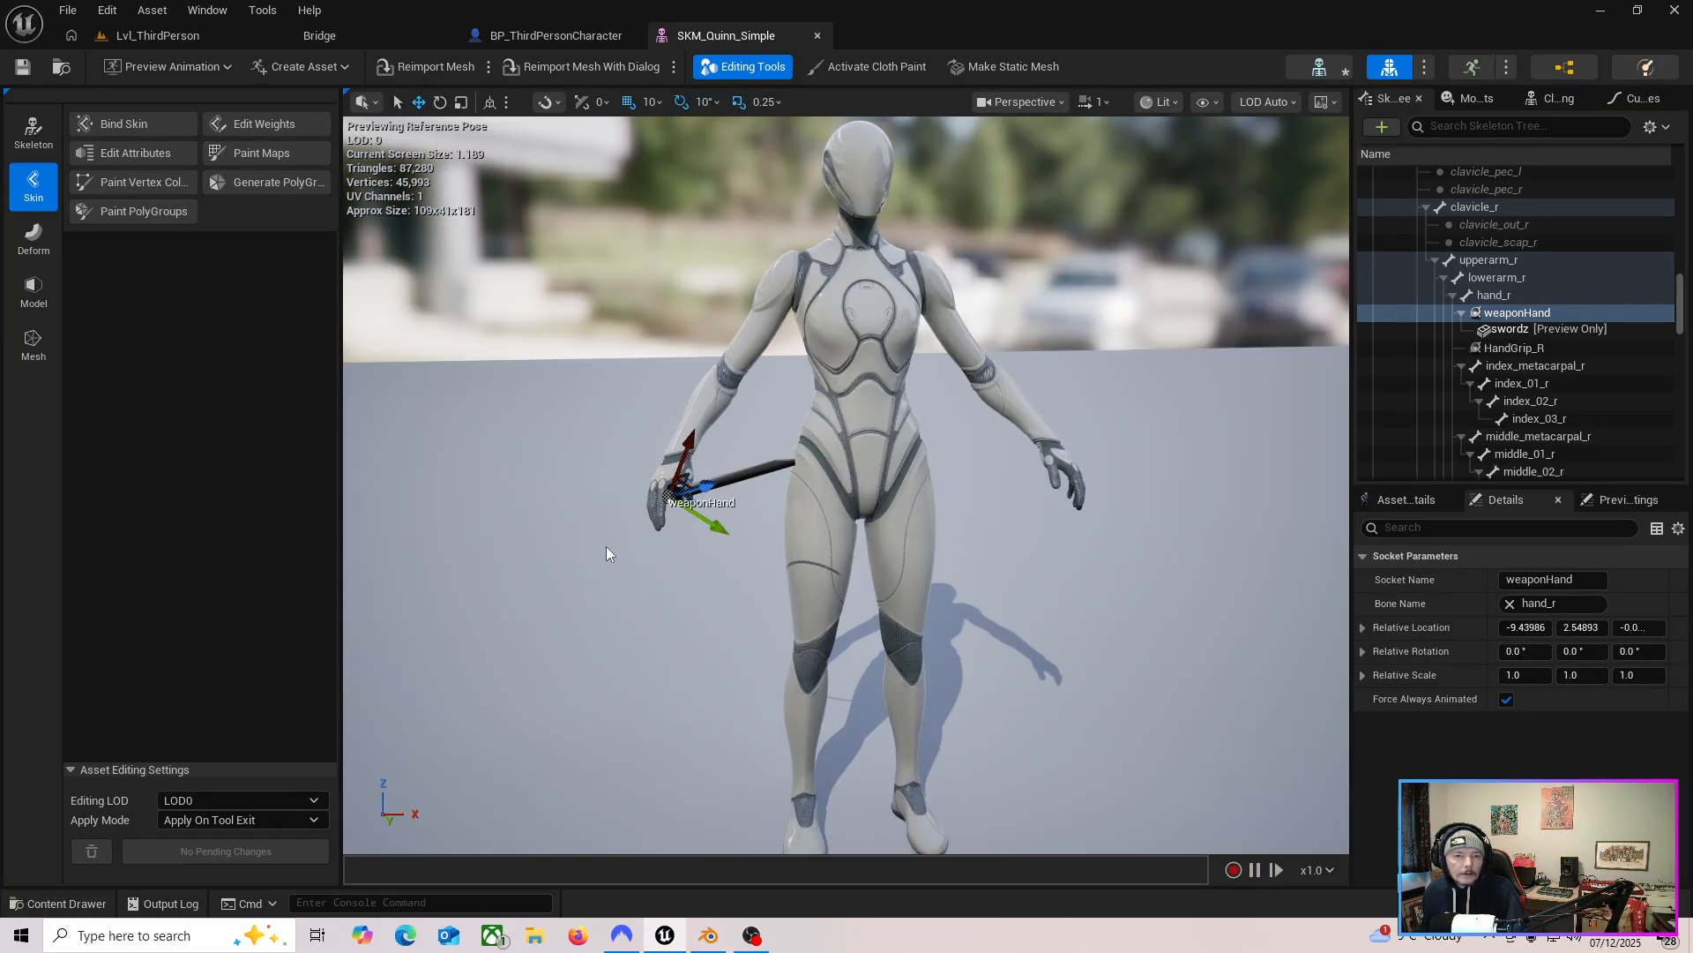
{"action": "key", "text": "w"}
{"action": "right_click_drag", "start_coordinate": [845, 606], "coordinate": [970, 701]}
{"action": "key", "text": "a"}
{"action": "key", "text": "s"}
{"action": "key", "text": "a"}
{"action": "key", "text": "e"}
{"action": "key", "text": "w"}
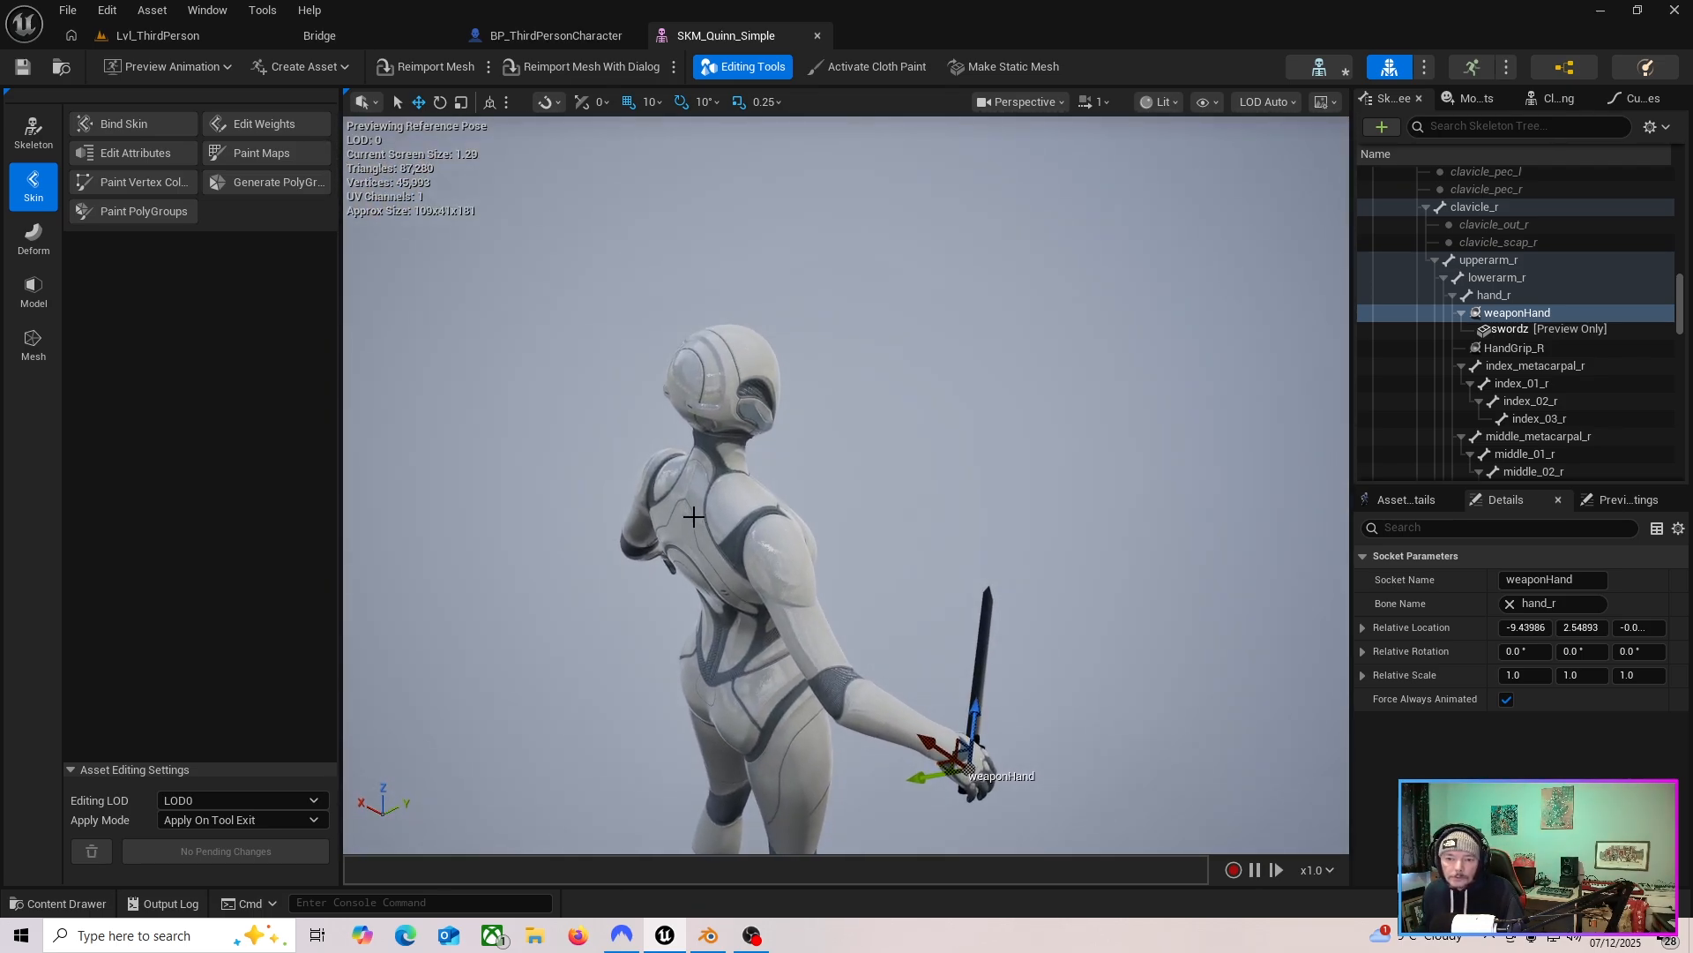
Select the spine_05 bone in the skeleton tree and add a socket to it.
{"action": "left_click_drag", "start_coordinate": [1683, 315], "coordinate": [1689, 222]}
{"action": "left_click", "coordinate": [1446, 233]}
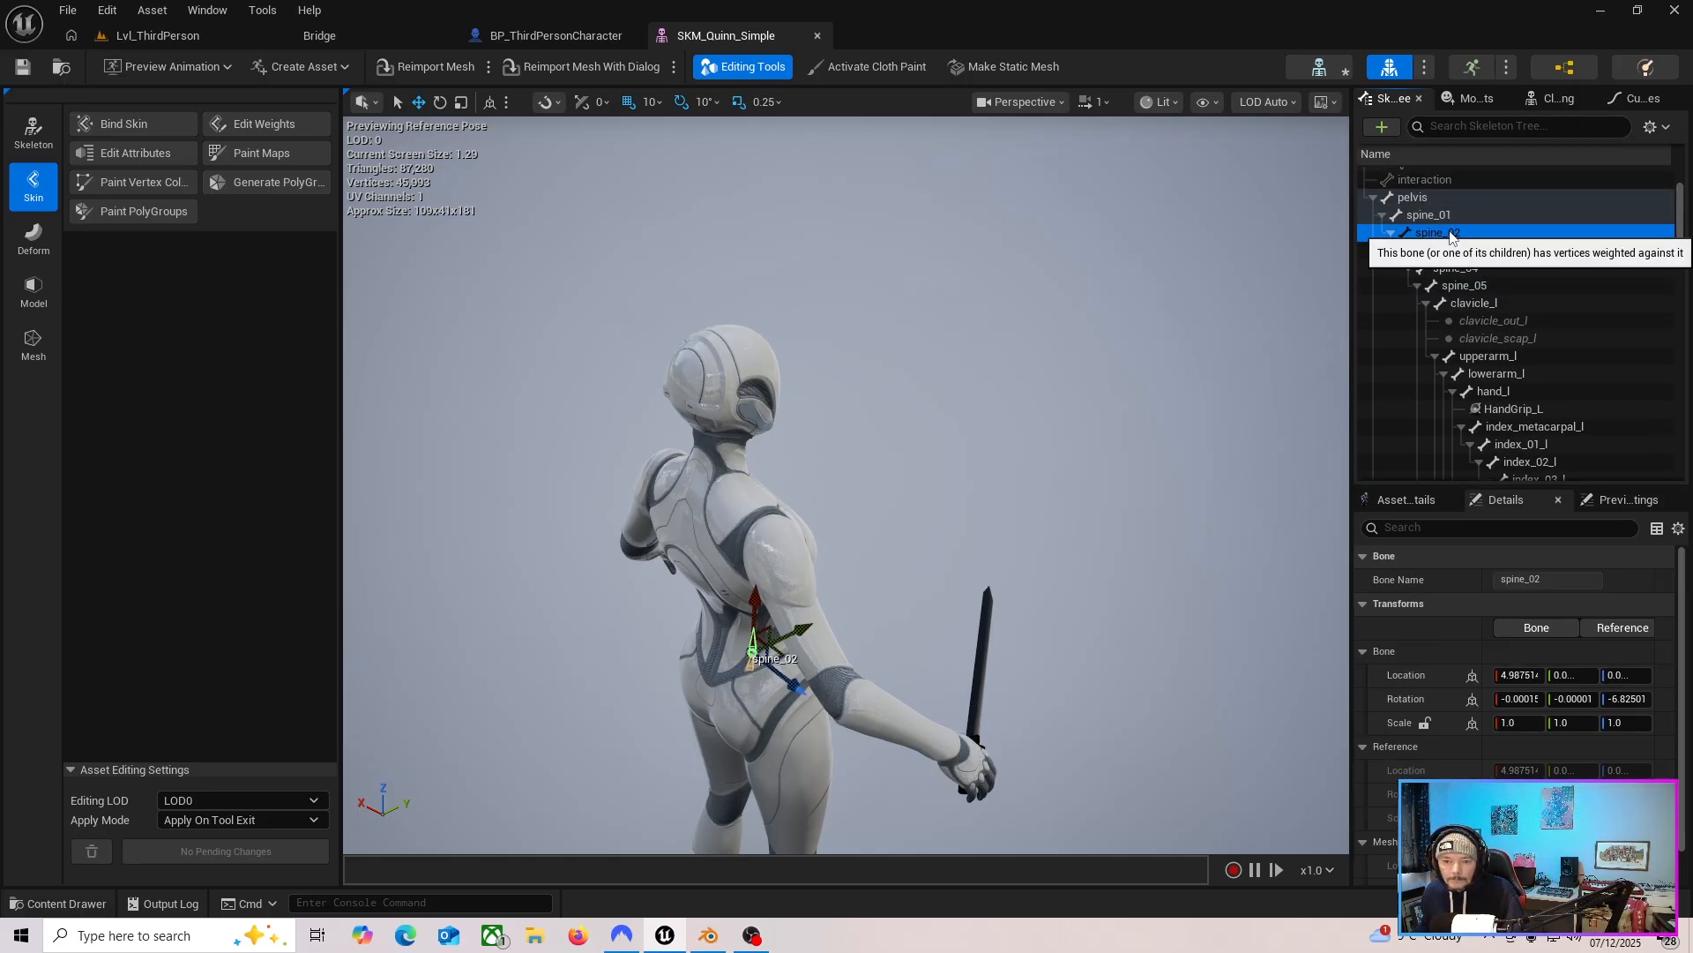
{"action": "left_click", "coordinate": [1453, 254]}
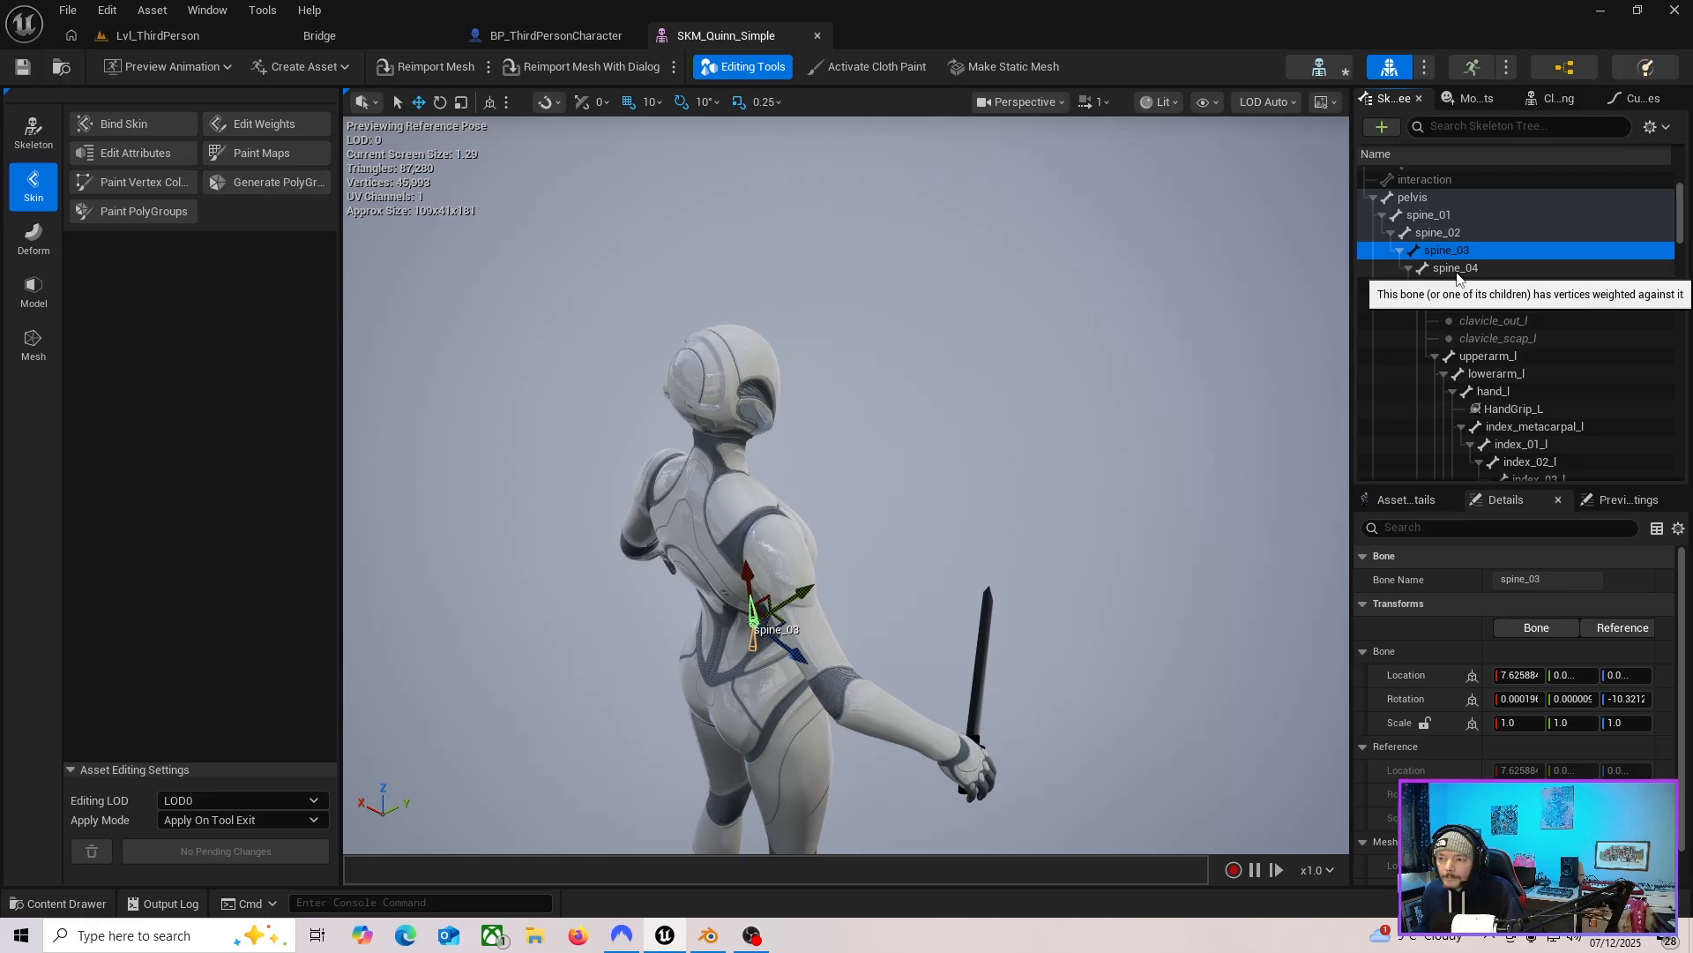
{"action": "left_click", "coordinate": [1457, 267]}
{"action": "left_click", "coordinate": [1462, 288]}
{"action": "right_click_drag", "start_coordinate": [1093, 450], "coordinate": [821, 481]}
{"action": "right_click_drag", "start_coordinate": [1077, 605], "coordinate": [1084, 610]}
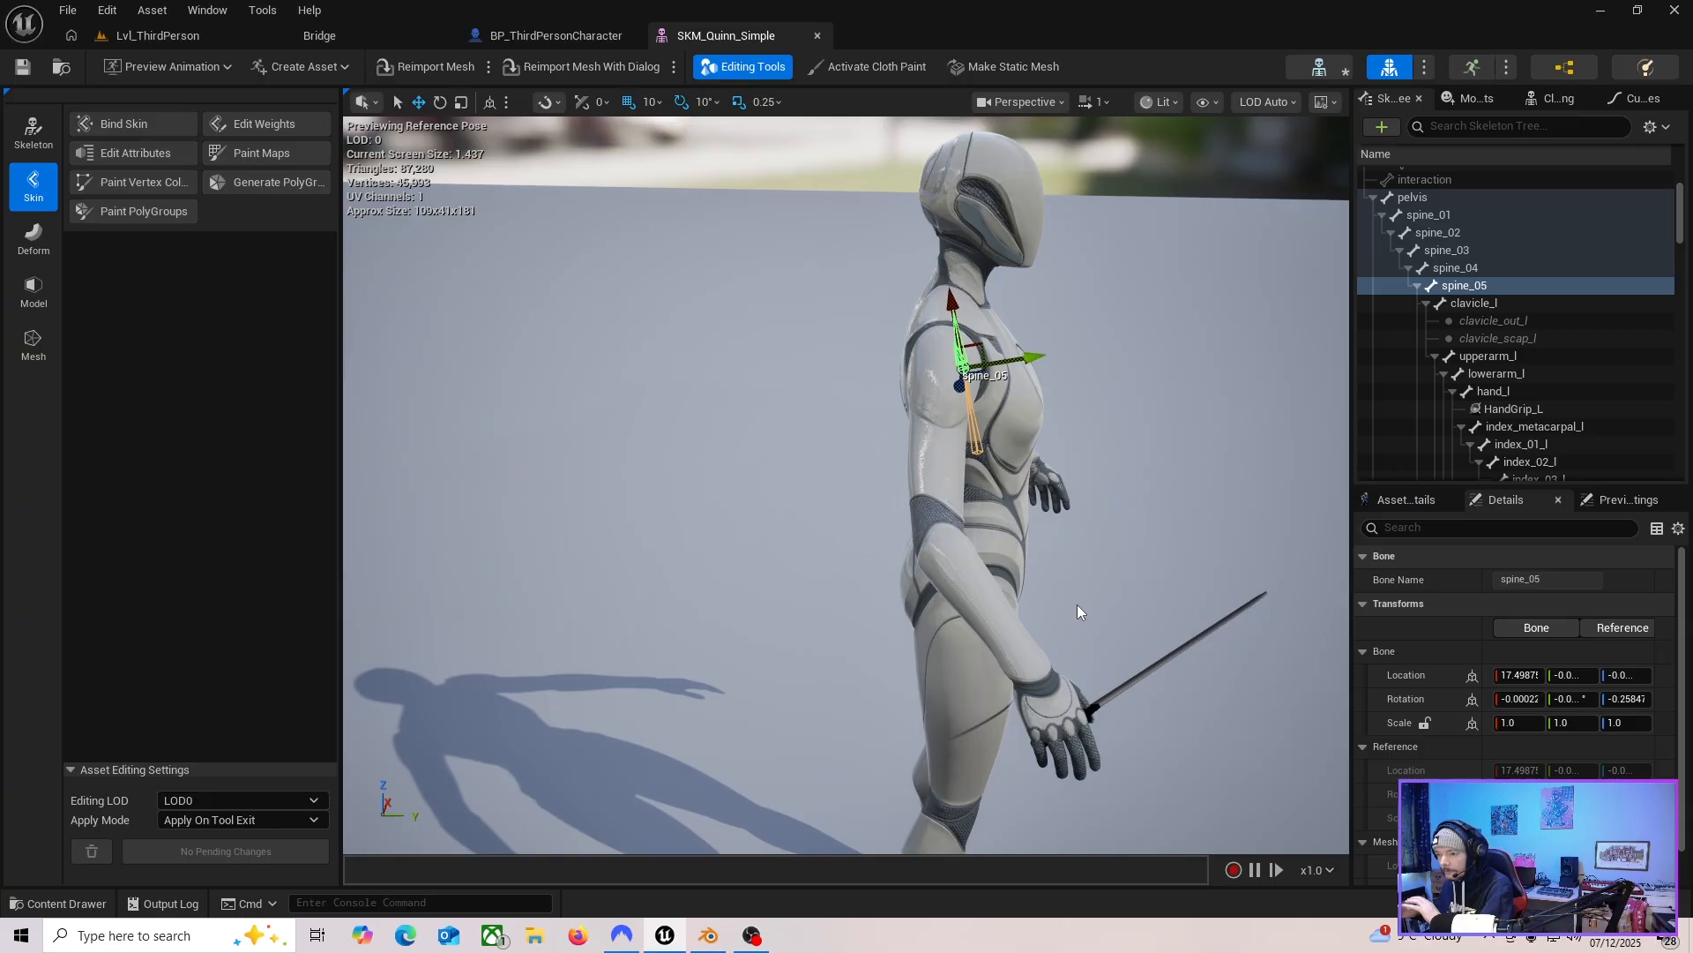
{"action": "right_click", "coordinate": [1465, 284]}
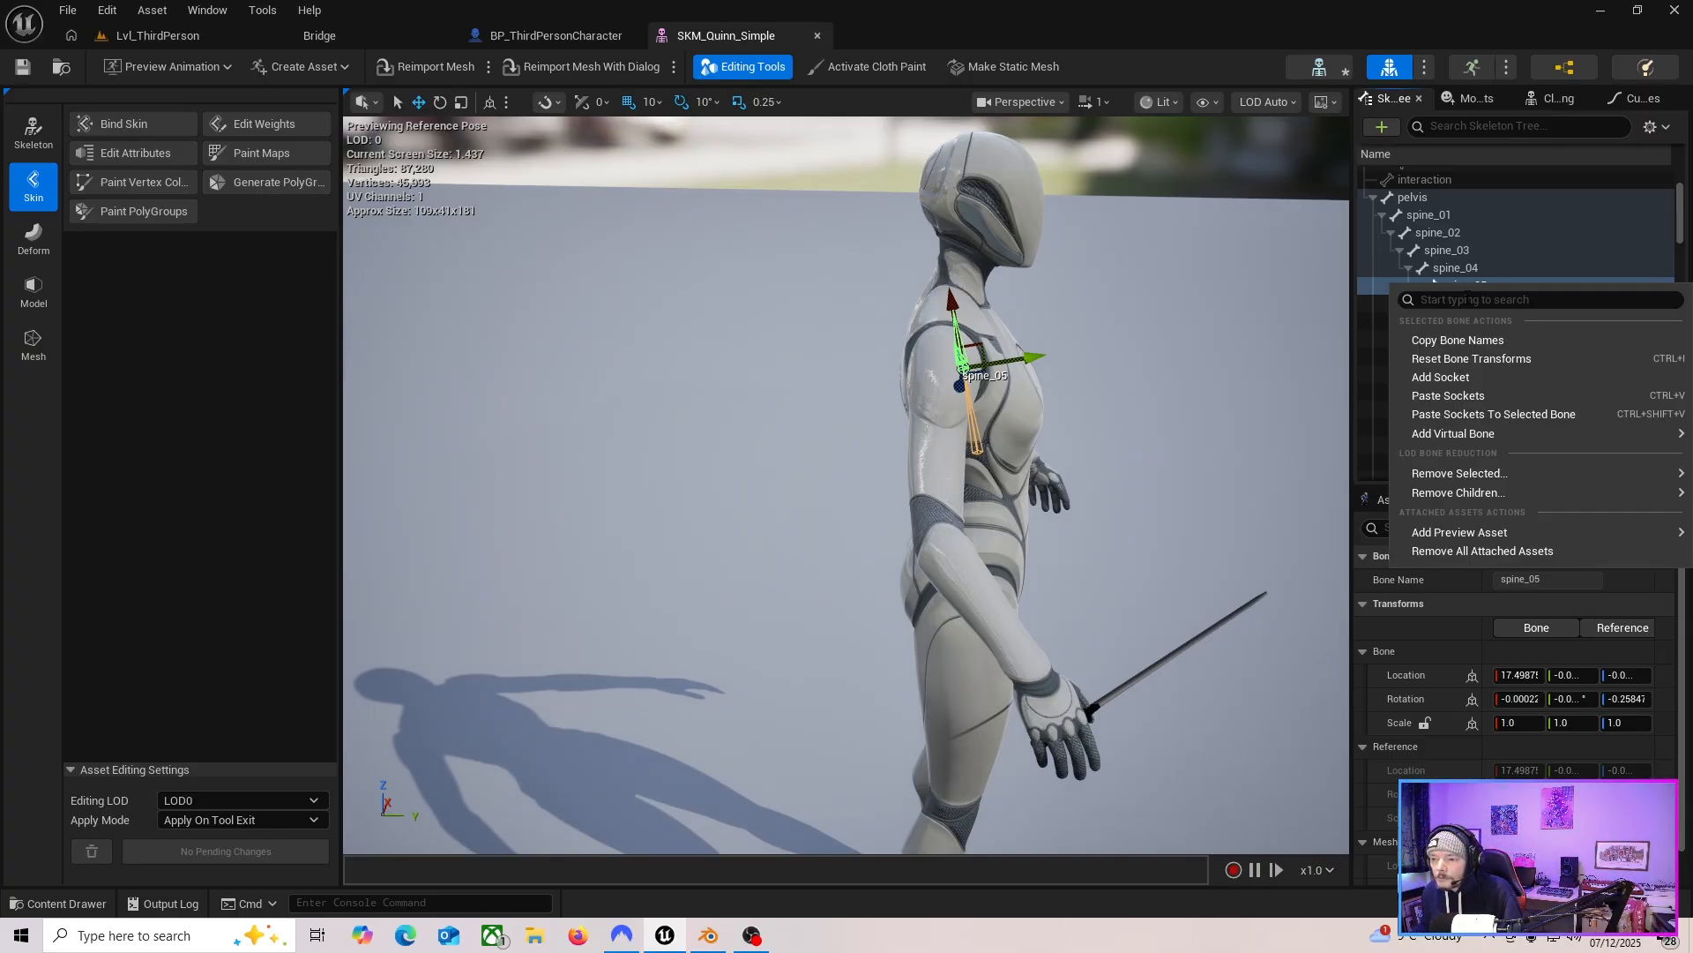
{"action": "left_click", "coordinate": [1463, 386]}
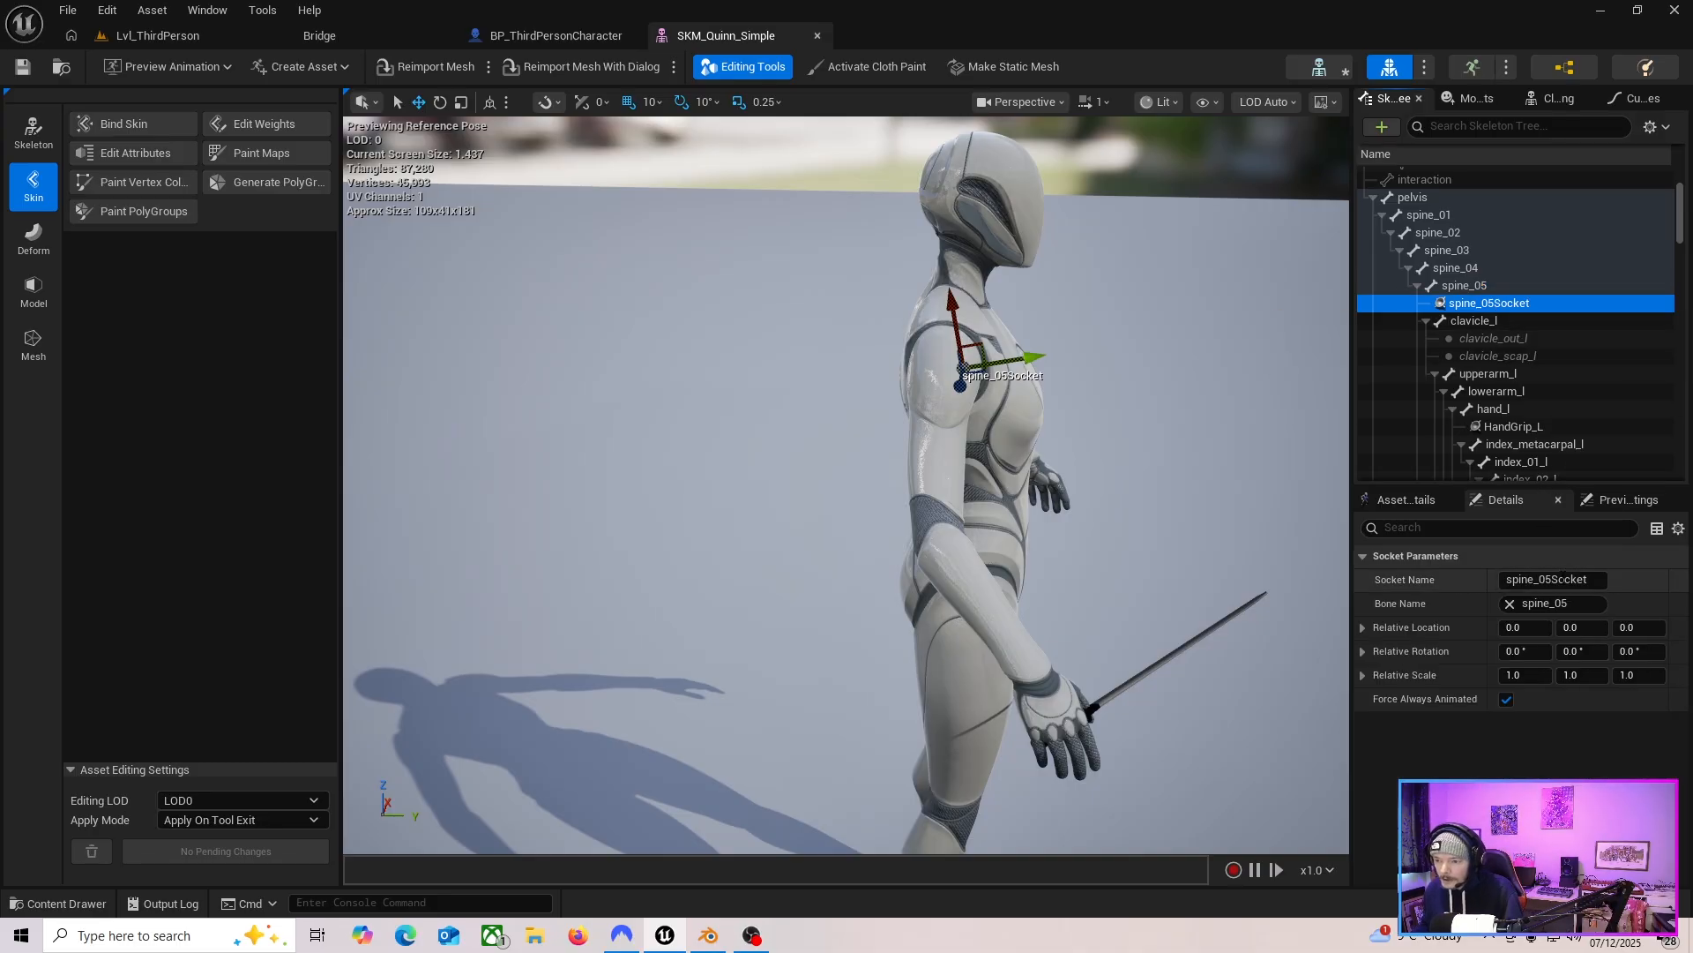
Rename the new spine_05 socket to backSocket.
{"action": "left_click", "coordinate": [1520, 304]}
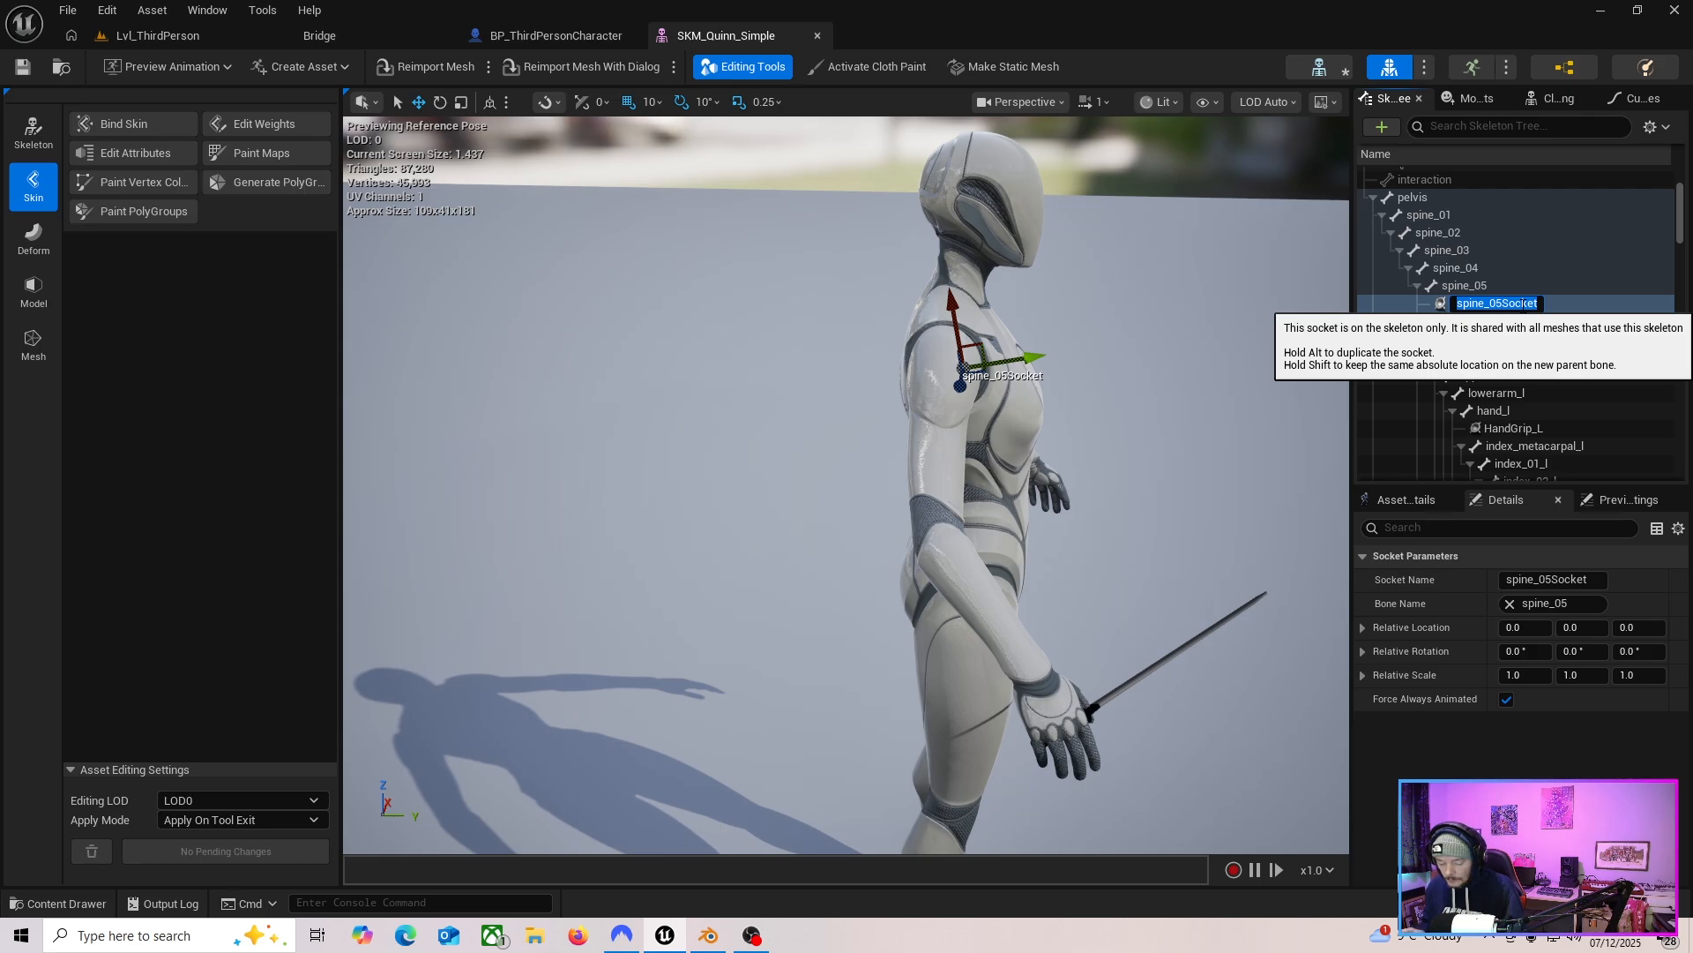
{"action": "type", "text": "backSoc"}
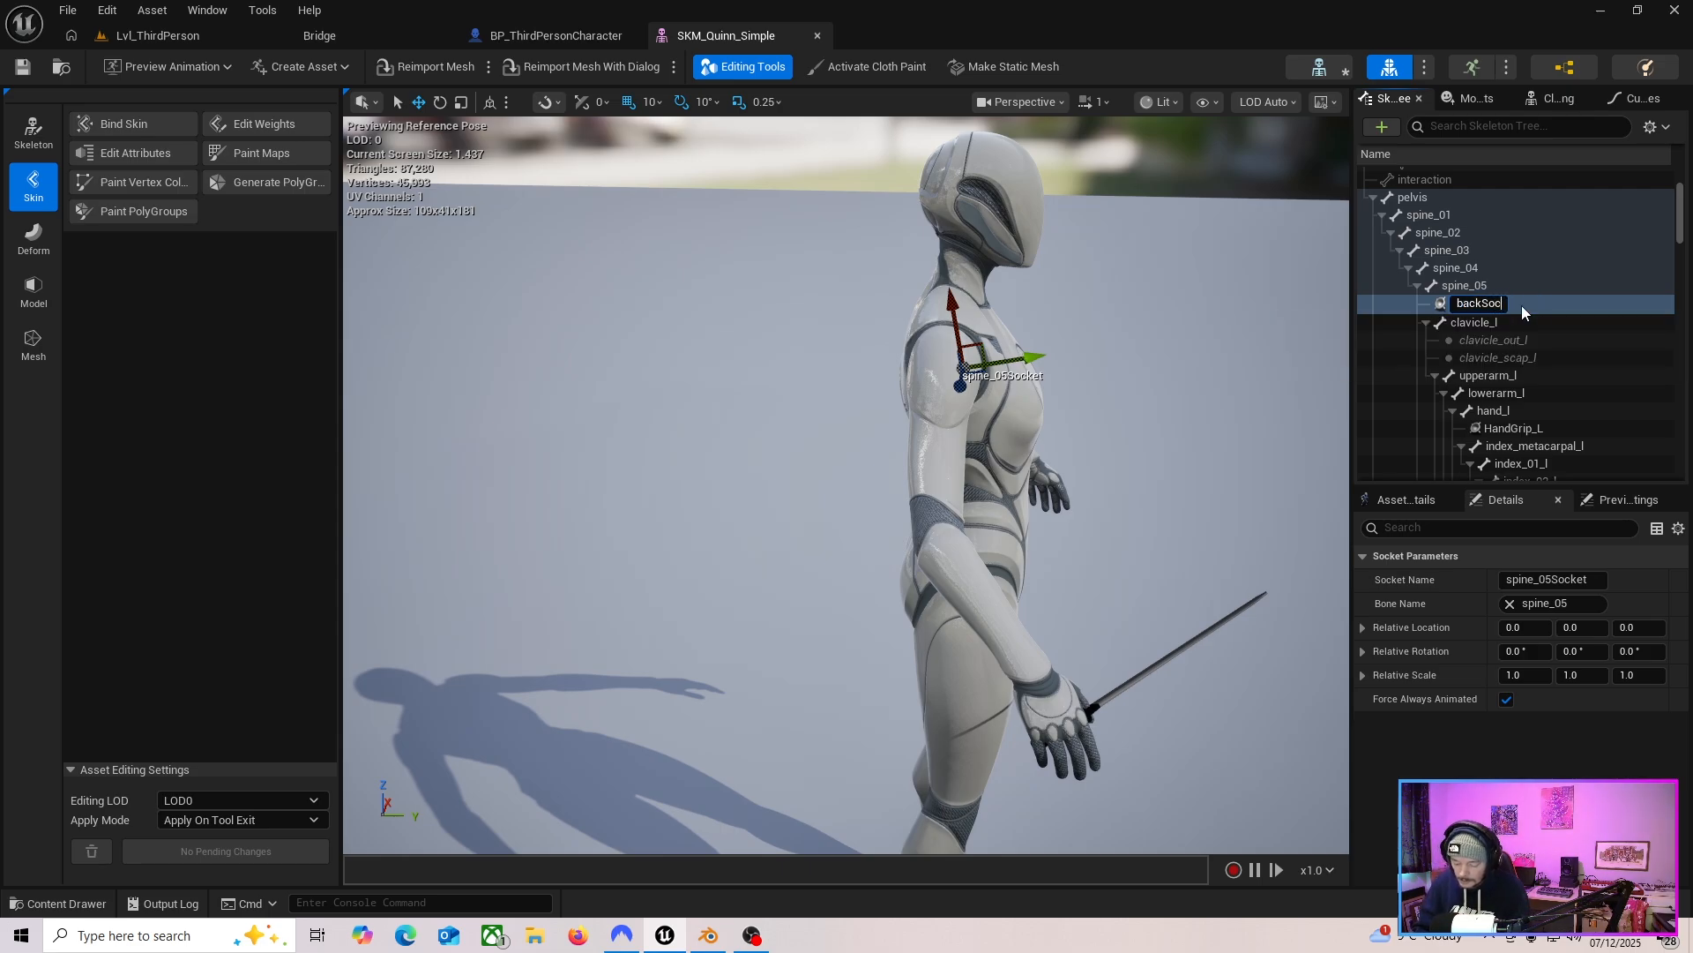
{"action": "type", "text": "ket"}
{"action": "key", "text": "Return"}
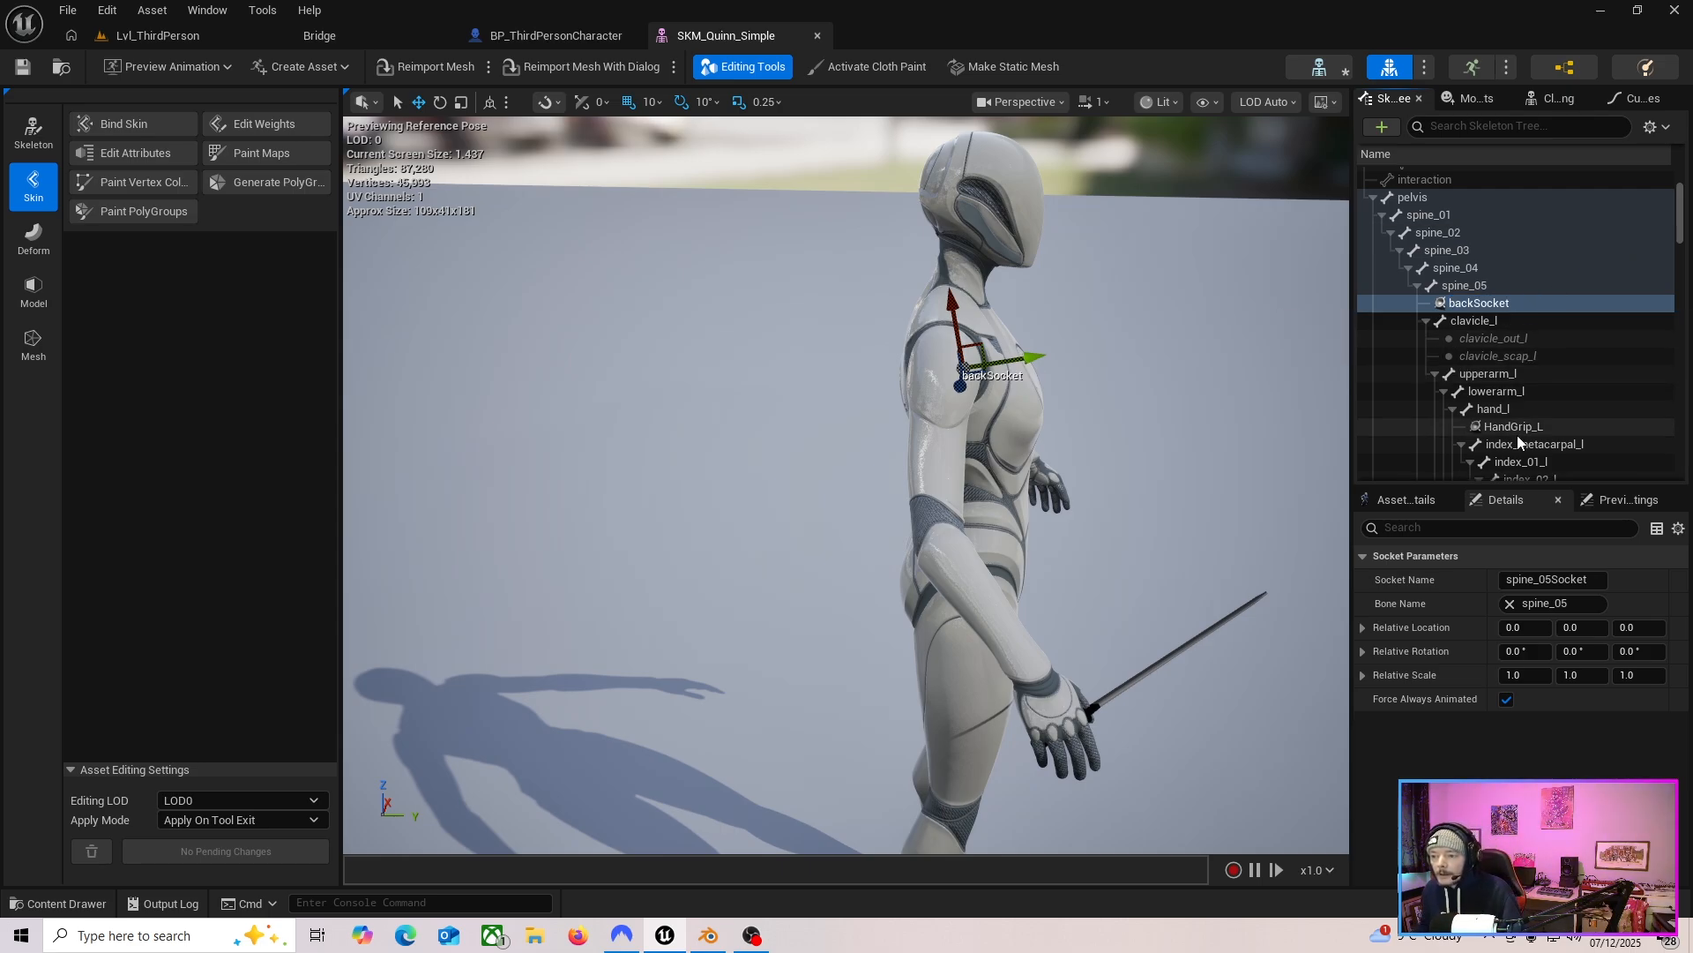
Attach the swordz static mesh to backSocket as a preview asset.
{"action": "right_click", "coordinate": [1474, 305]}
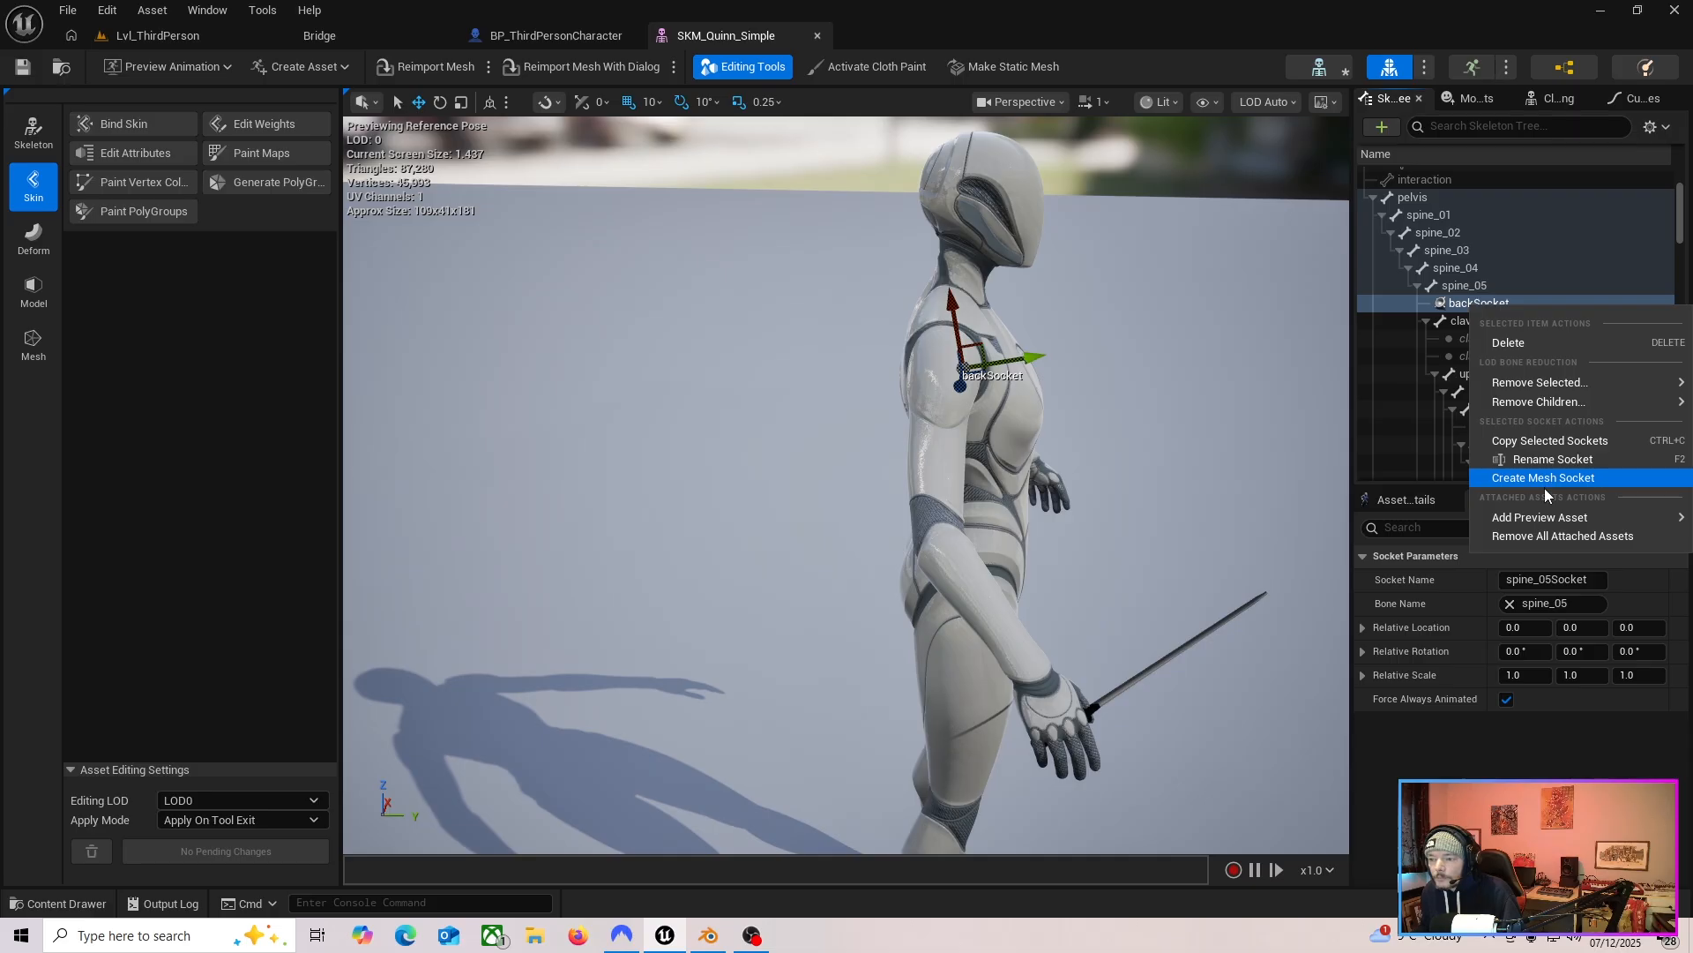
{"action": "mouse_move", "coordinate": [1544, 517]}
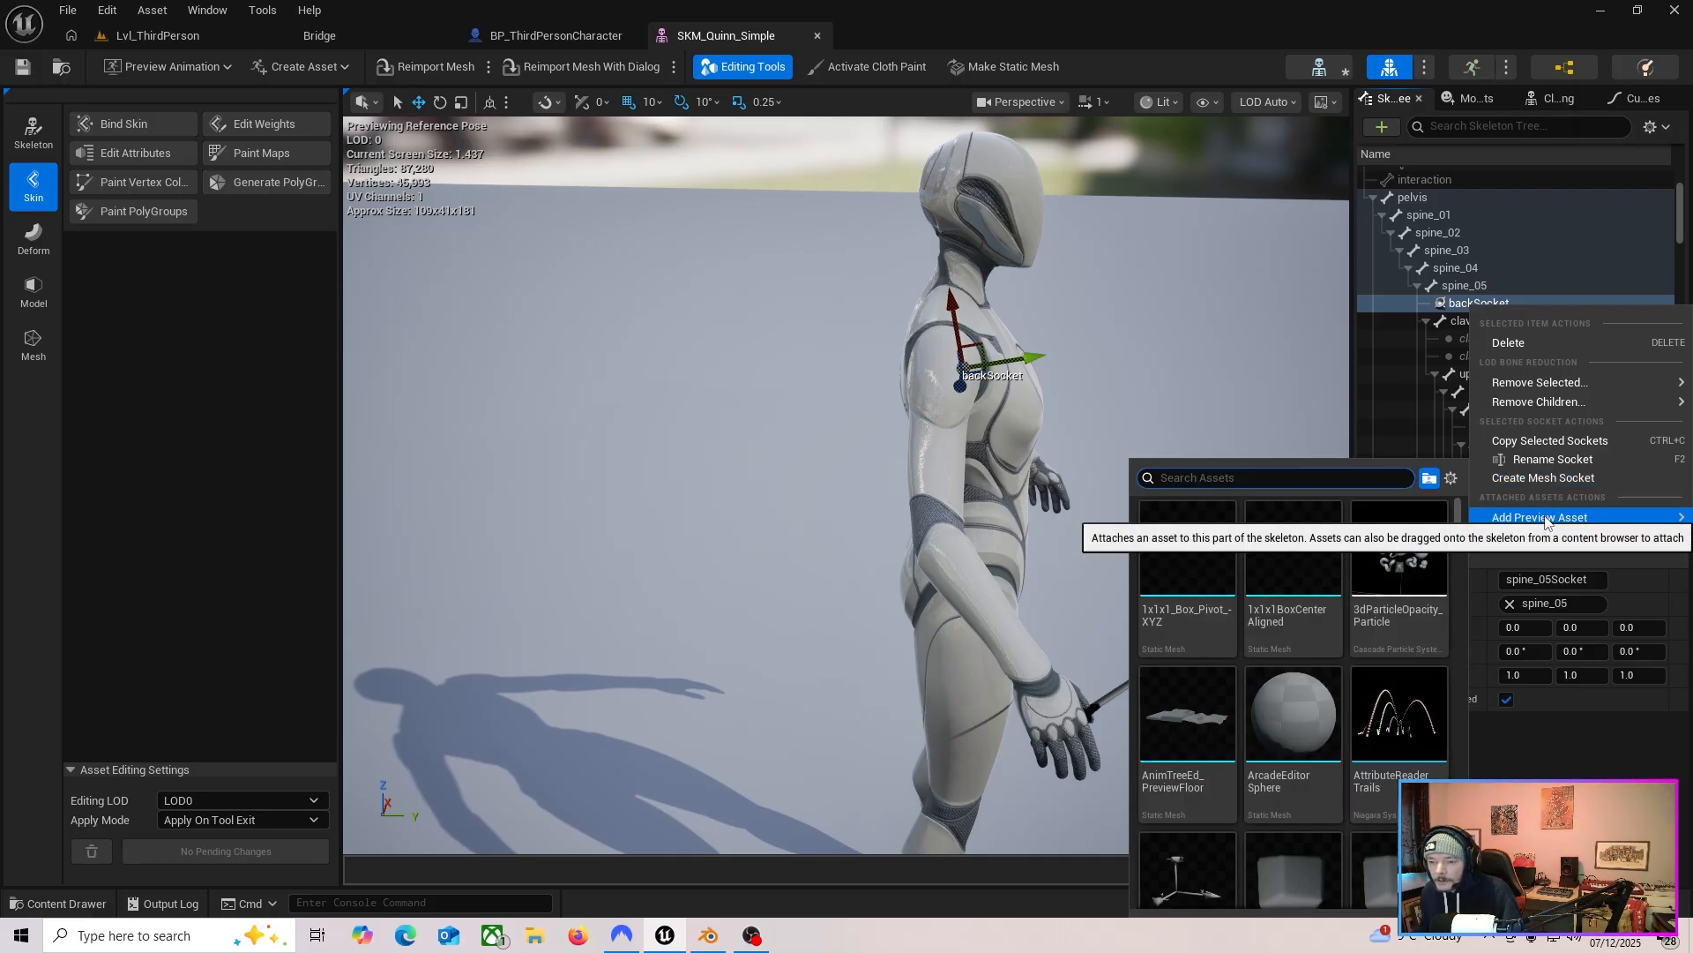
{"action": "type", "text": "sword"}
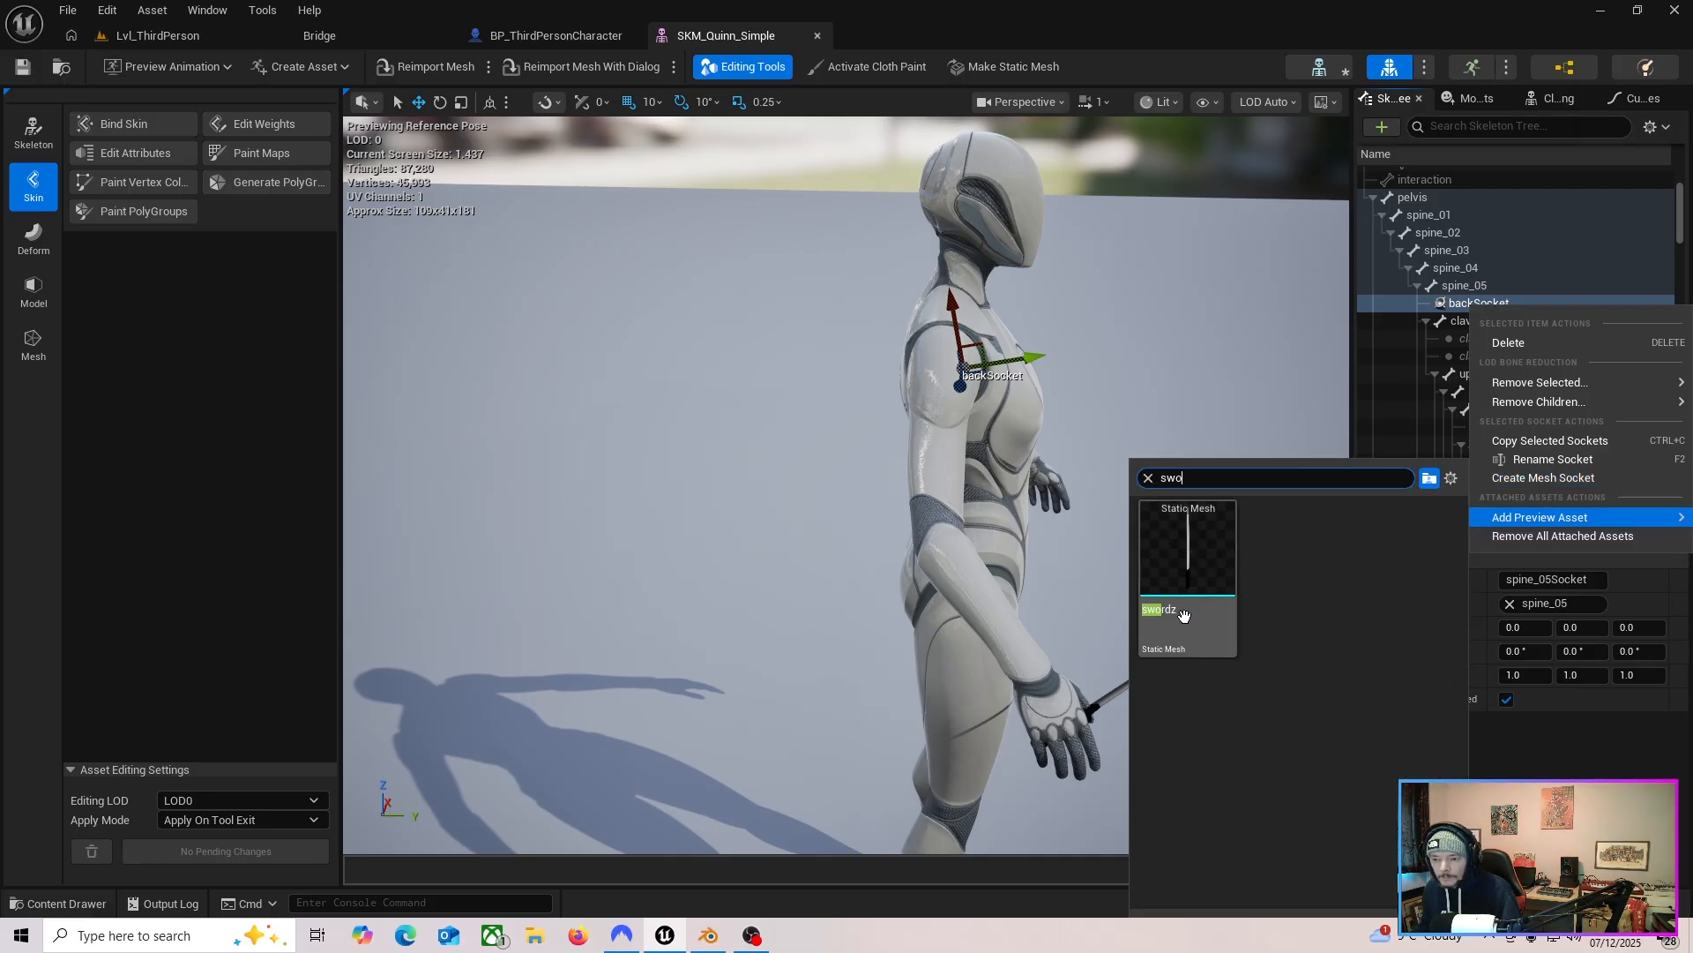
{"action": "left_click", "coordinate": [1187, 625]}
{"action": "right_click_drag", "start_coordinate": [1186, 625], "coordinate": [1182, 697]}
Move backSocket so the previewed sword rests against the character's back.
{"action": "right_click_drag", "start_coordinate": [880, 439], "coordinate": [887, 438]}
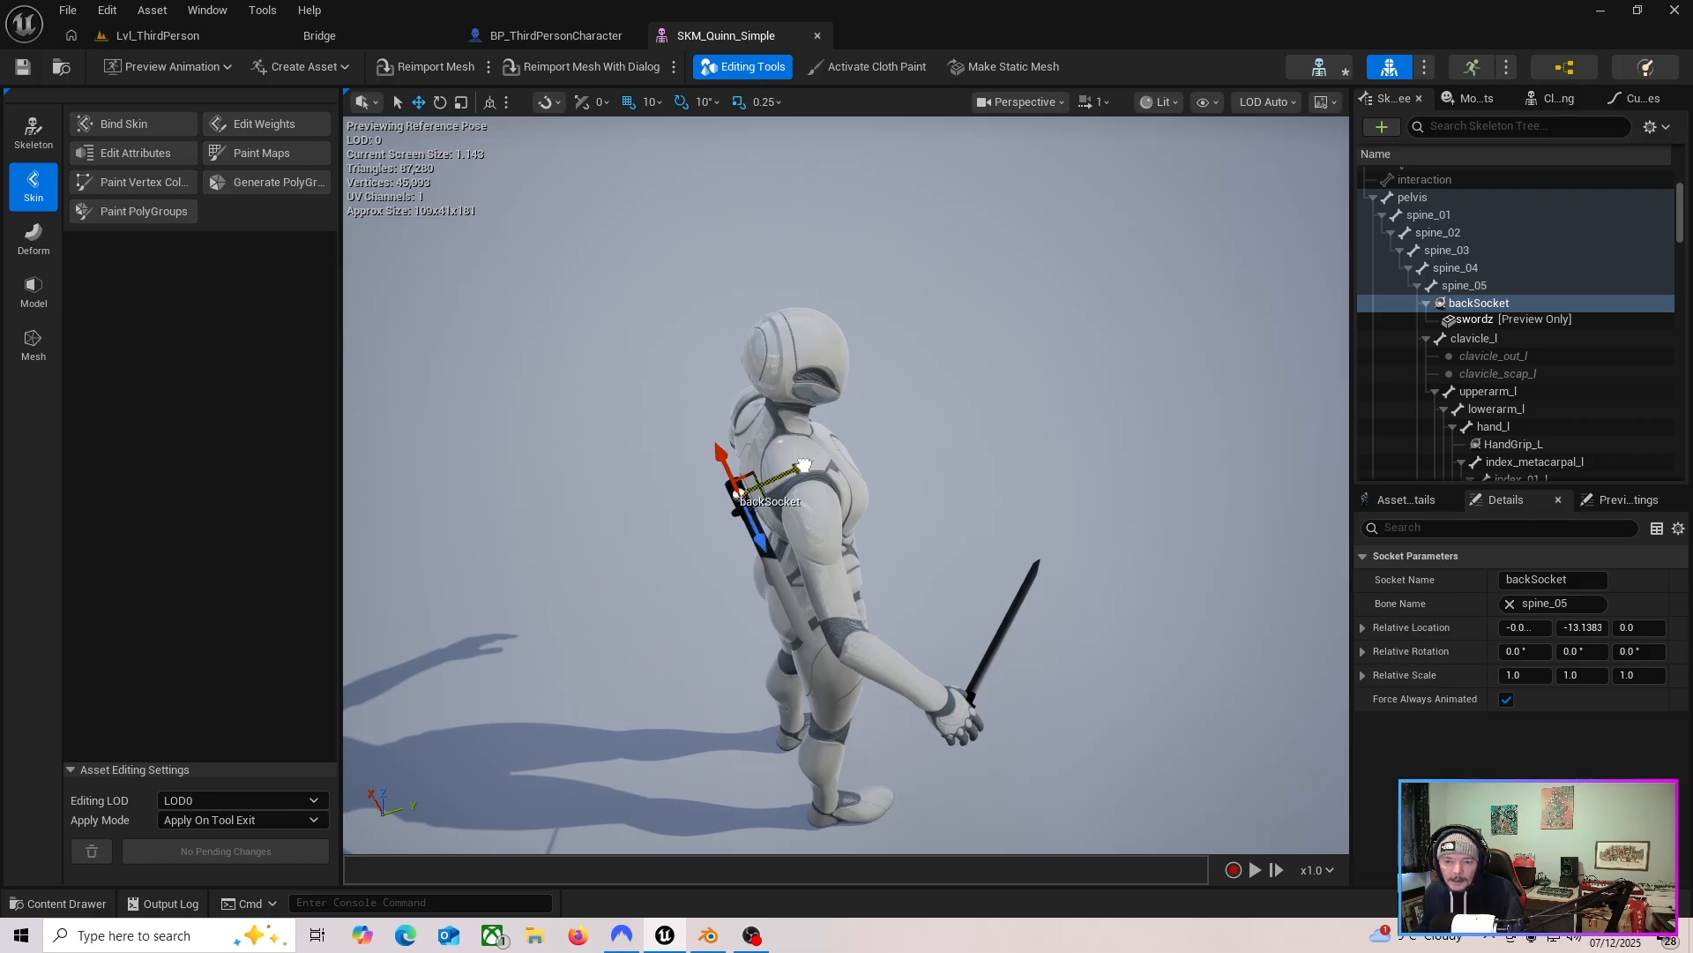
{"action": "mouse_move", "coordinate": [804, 464]}
{"action": "right_mouse_down"}
{"action": "mouse_move", "coordinate": [979, 468]}
{"action": "mouse_move", "coordinate": [992, 547]}
{"action": "mouse_move", "coordinate": [994, 441]}
{"action": "mouse_move", "coordinate": [891, 538]}
{"action": "mouse_move", "coordinate": [798, 503]}
{"action": "mouse_move", "coordinate": [794, 481]}
{"action": "mouse_move", "coordinate": [799, 494]}
{"action": "right_mouse_up"}
{"action": "left_click", "coordinate": [1462, 287]}
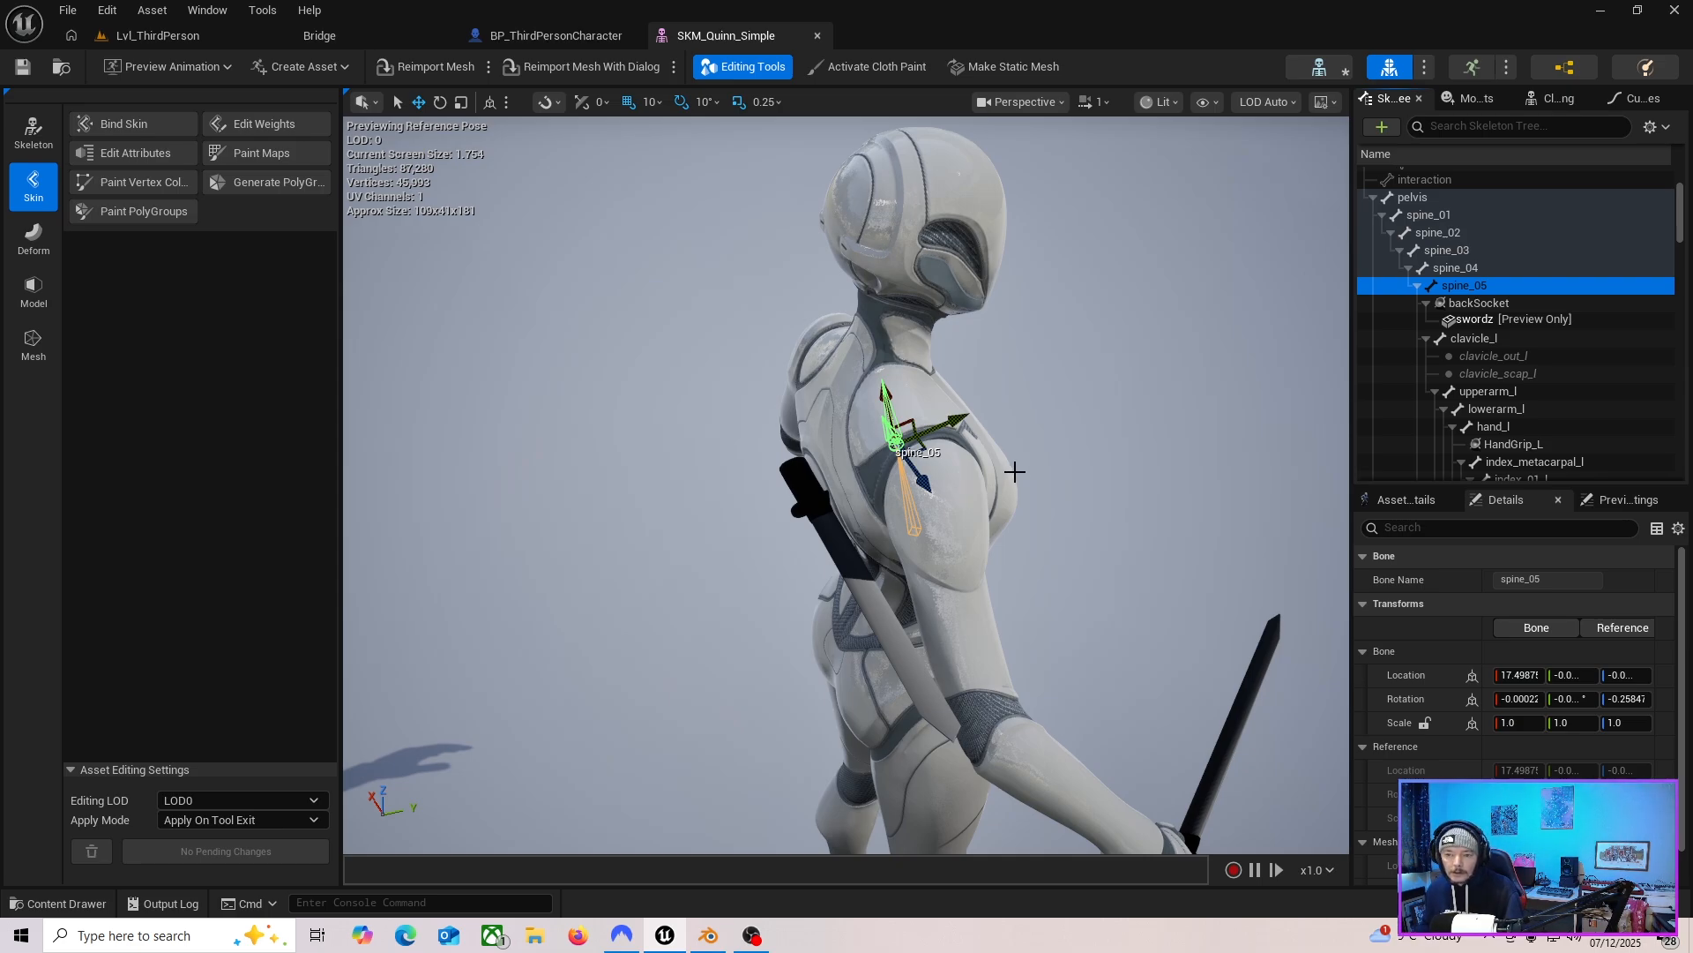
{"action": "left_click", "coordinate": [1482, 304]}
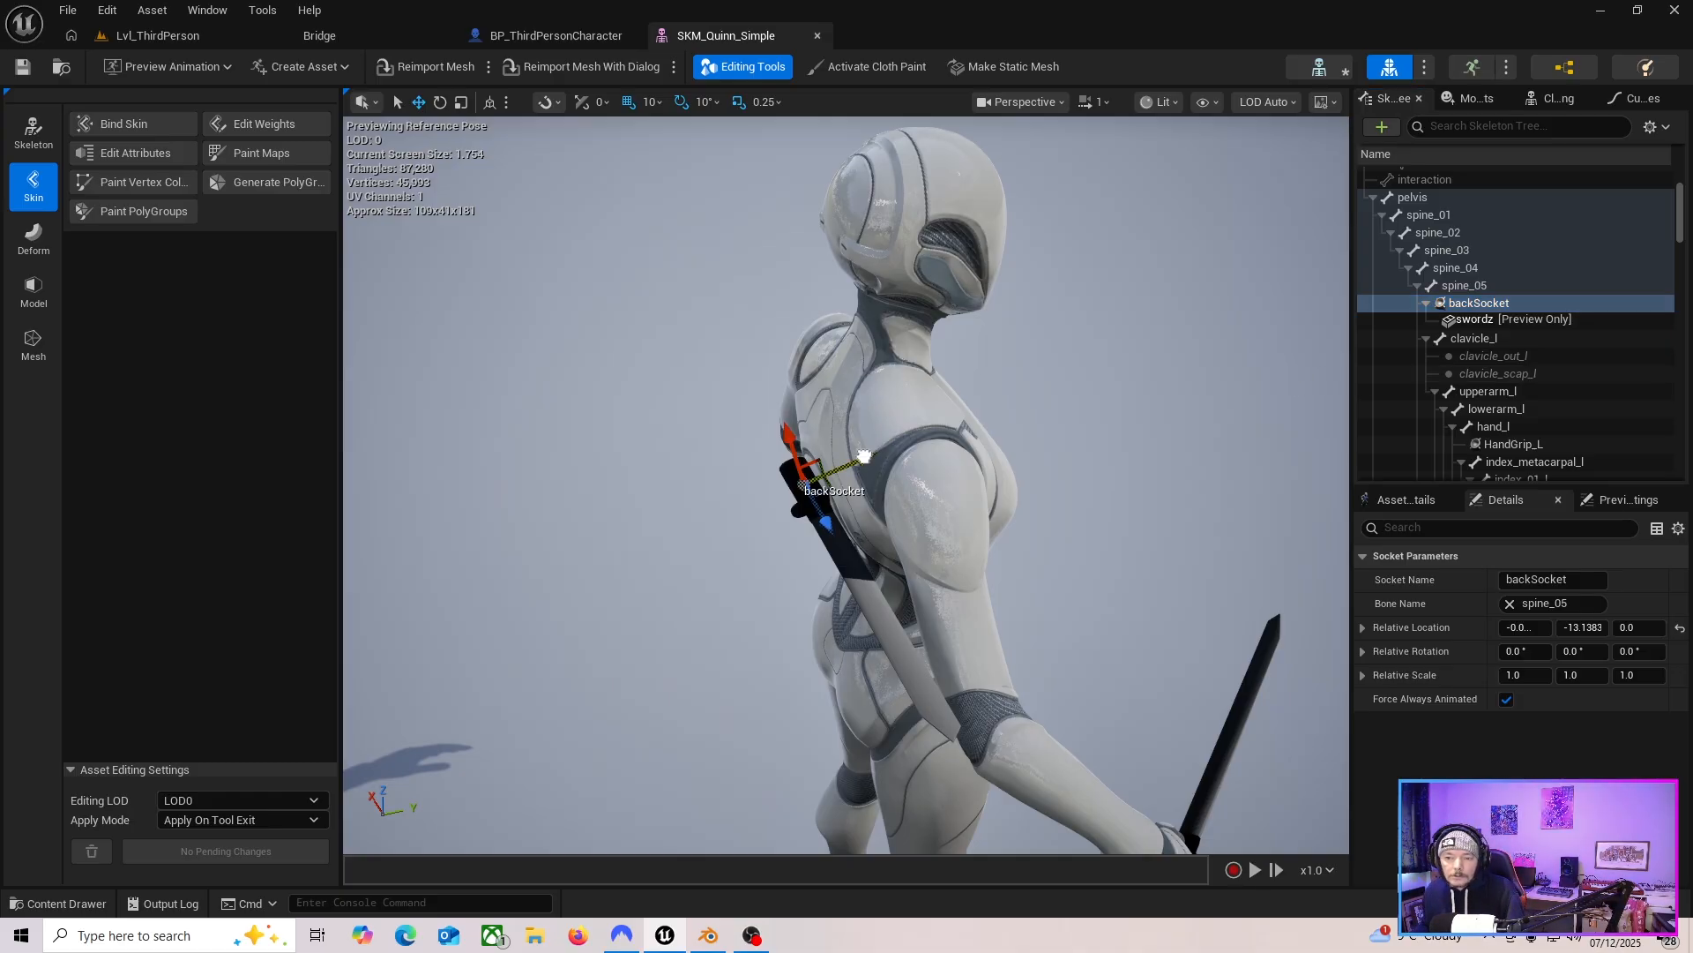
{"action": "left_click_drag", "start_coordinate": [864, 456], "coordinate": [854, 459]}
{"action": "right_click_drag", "start_coordinate": [853, 458], "coordinate": [856, 535]}
{"action": "left_click_drag", "start_coordinate": [865, 529], "coordinate": [868, 469]}
Rotate backSocket 60 degrees so the sword lies diagonally across the back, and save the asset.
{"action": "key", "text": "e"}
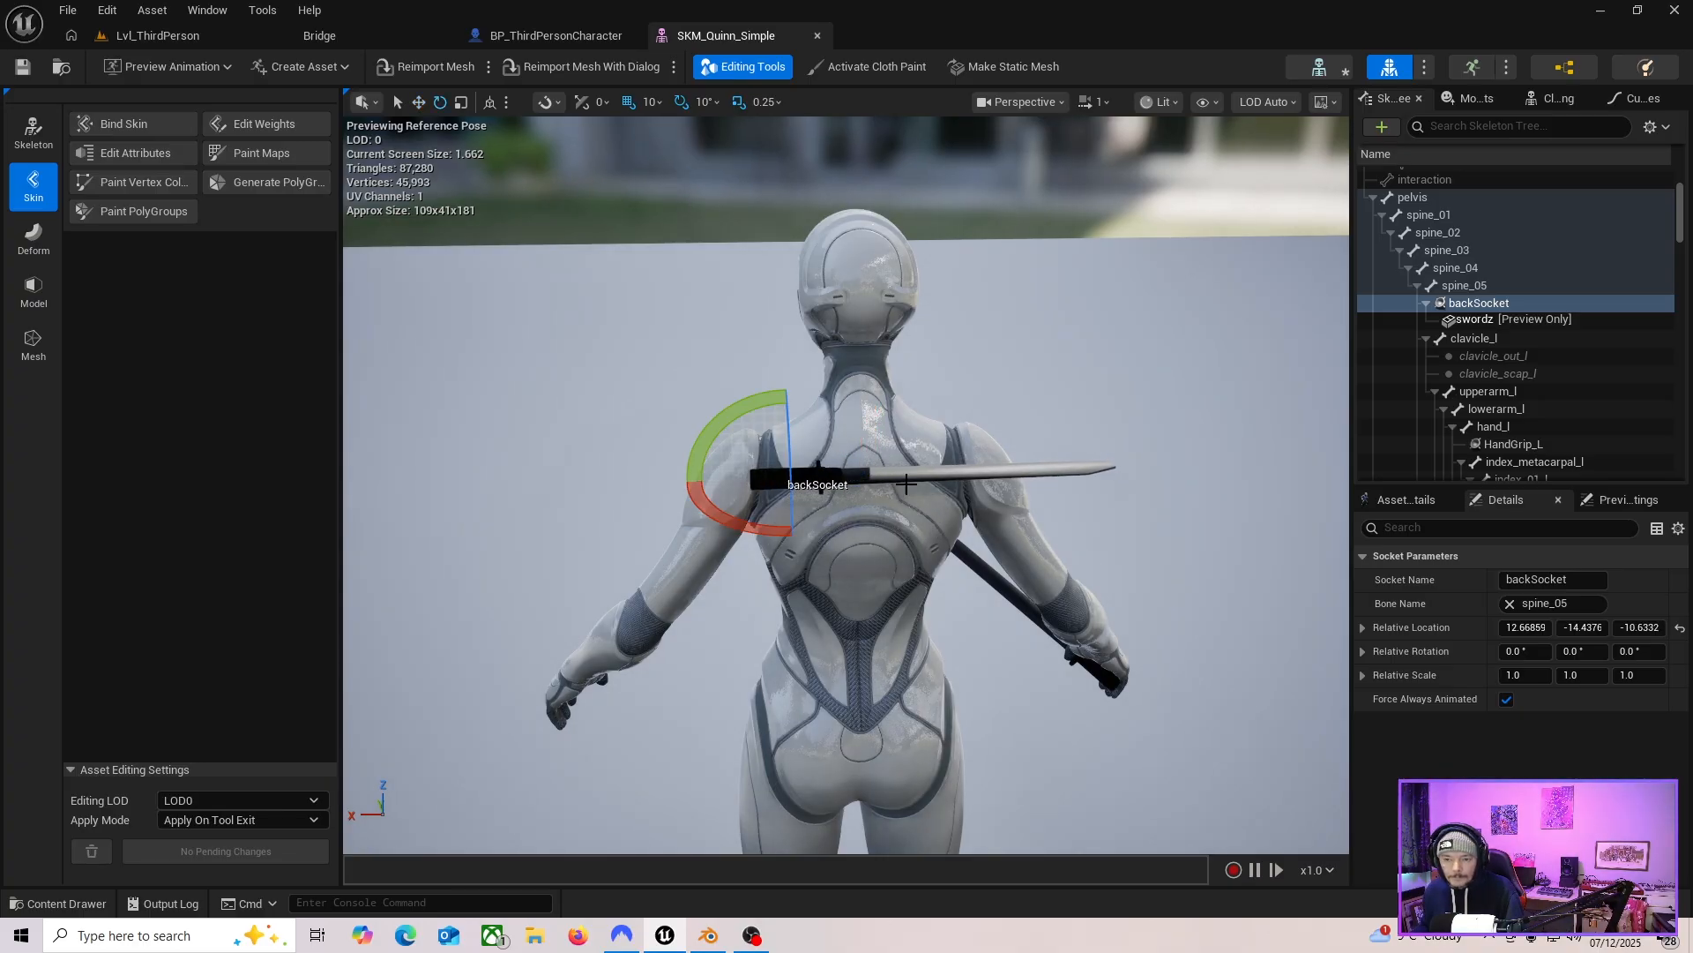
{"action": "left_click_drag", "start_coordinate": [725, 422], "coordinate": [804, 380]}
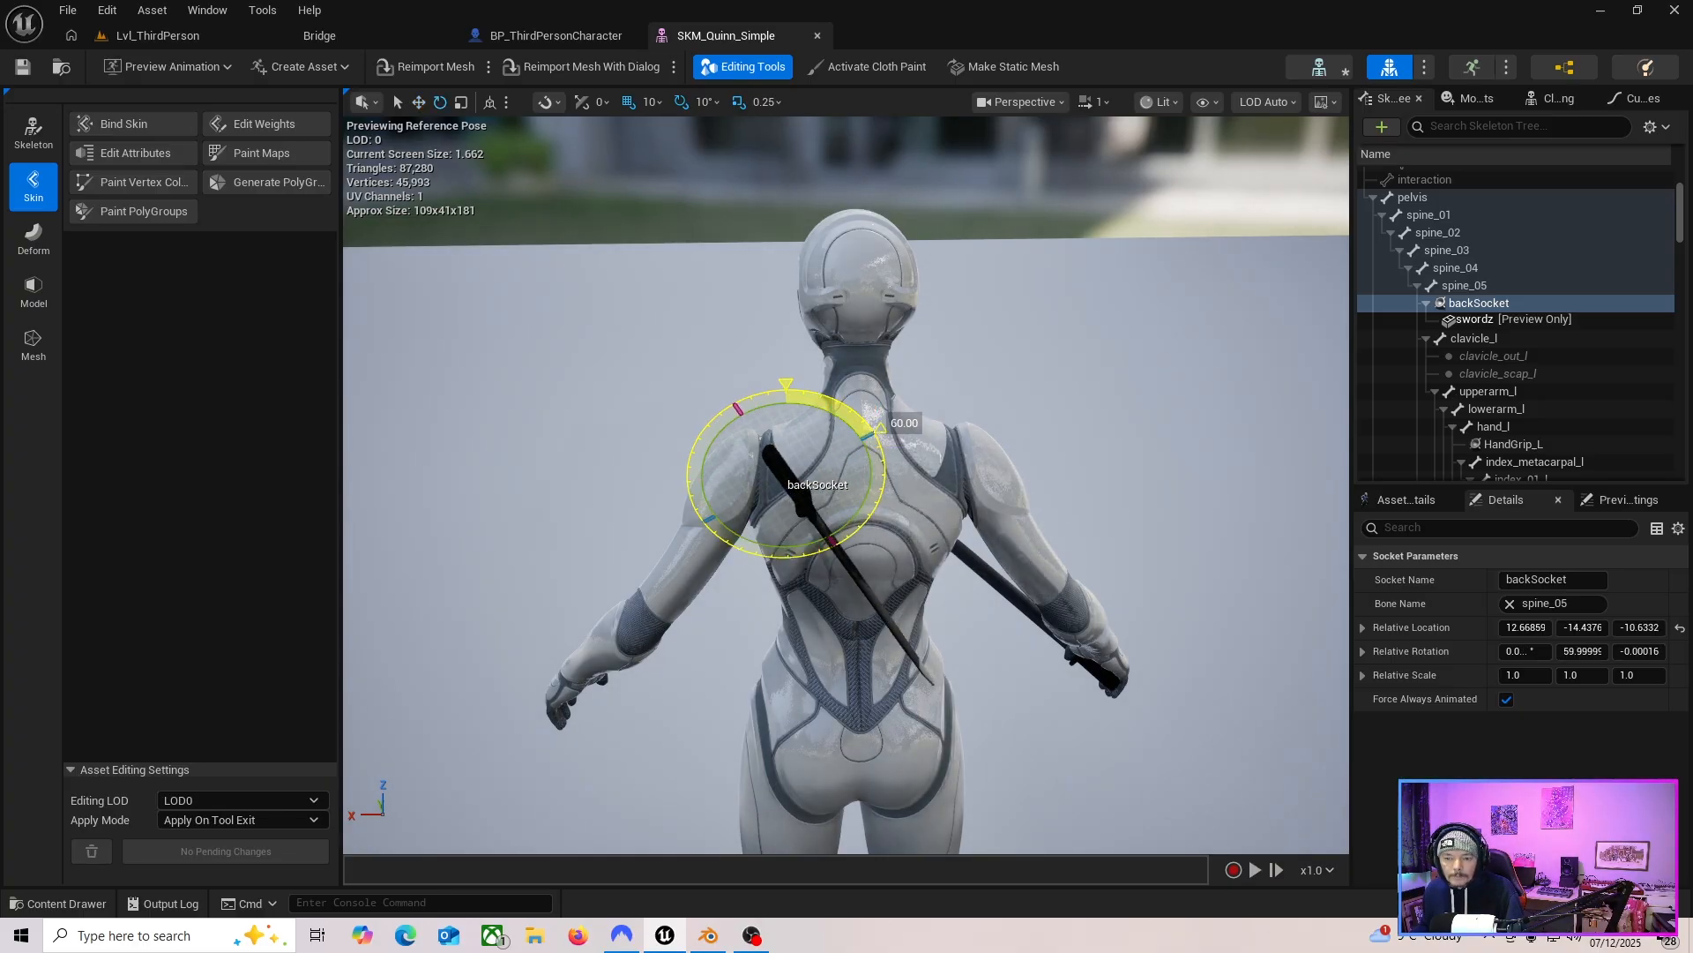
{"action": "right_click_drag", "start_coordinate": [754, 547], "coordinate": [789, 557]}
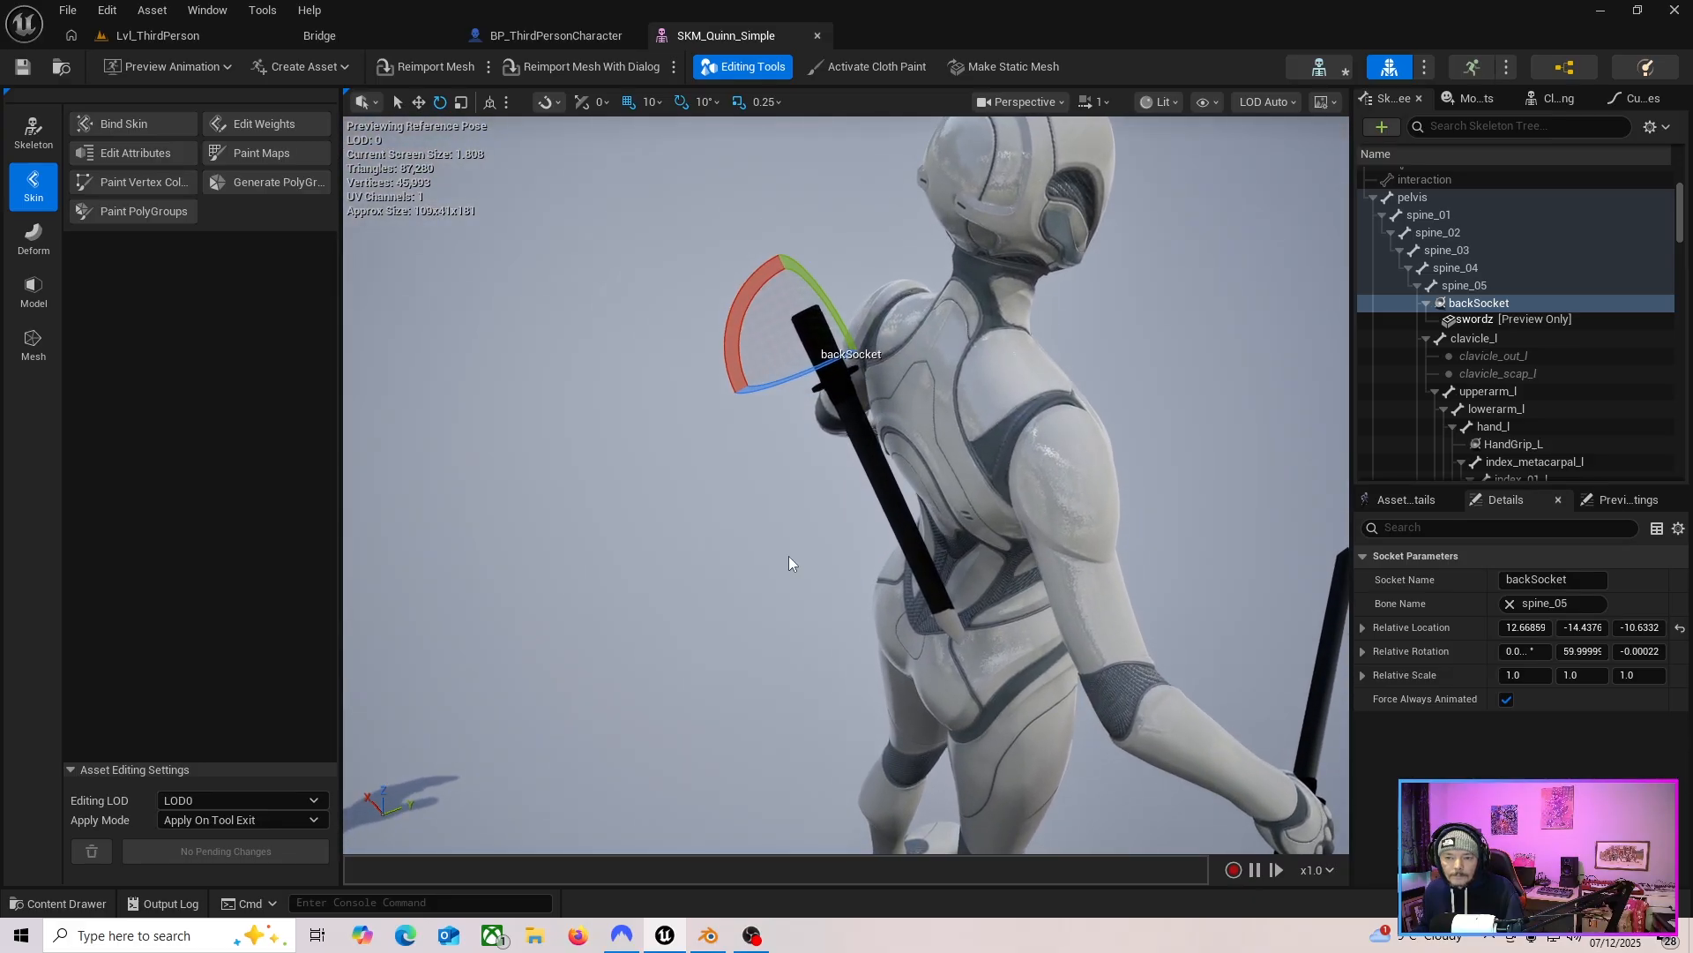
{"action": "left_click", "coordinate": [22, 72]}
Inspect the sword on the character's back from several angles.
{"action": "right_click_drag", "start_coordinate": [703, 496], "coordinate": [829, 472]}
{"action": "mouse_move", "coordinate": [846, 485]}
{"action": "right_mouse_down"}
{"action": "mouse_move", "coordinate": [1005, 485]}
{"action": "mouse_move", "coordinate": [979, 458]}
{"action": "mouse_move", "coordinate": [847, 441]}
{"action": "mouse_move", "coordinate": [840, 457]}
{"action": "right_mouse_up"}
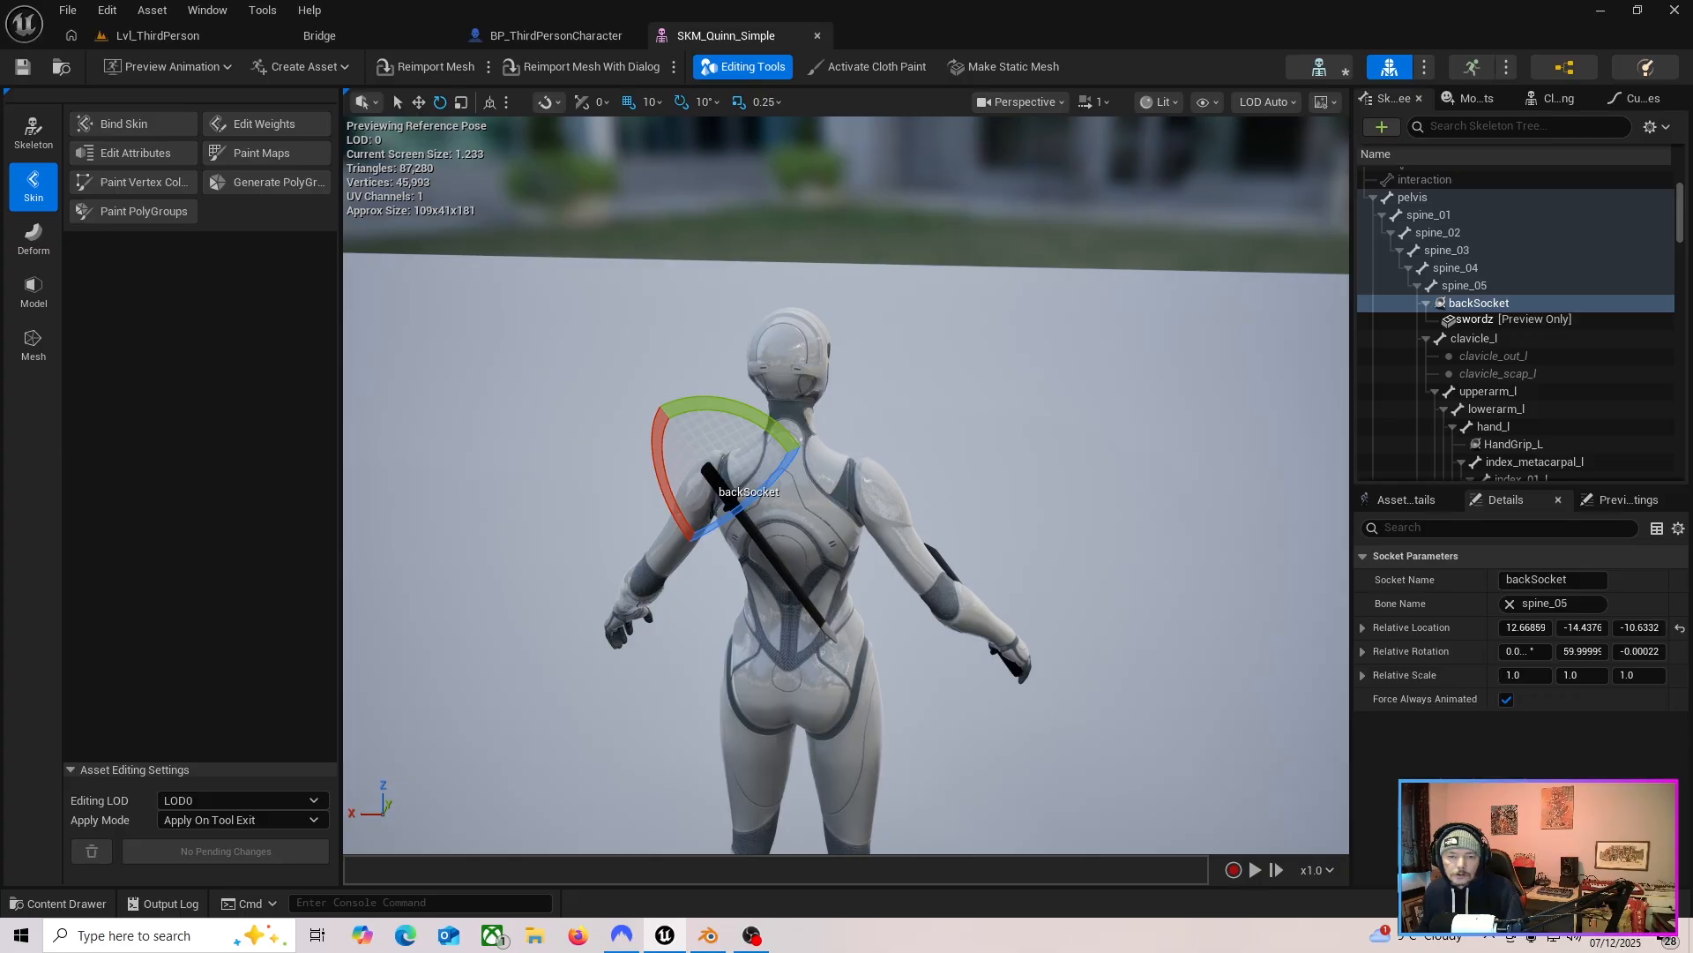
{"action": "key", "text": "w"}
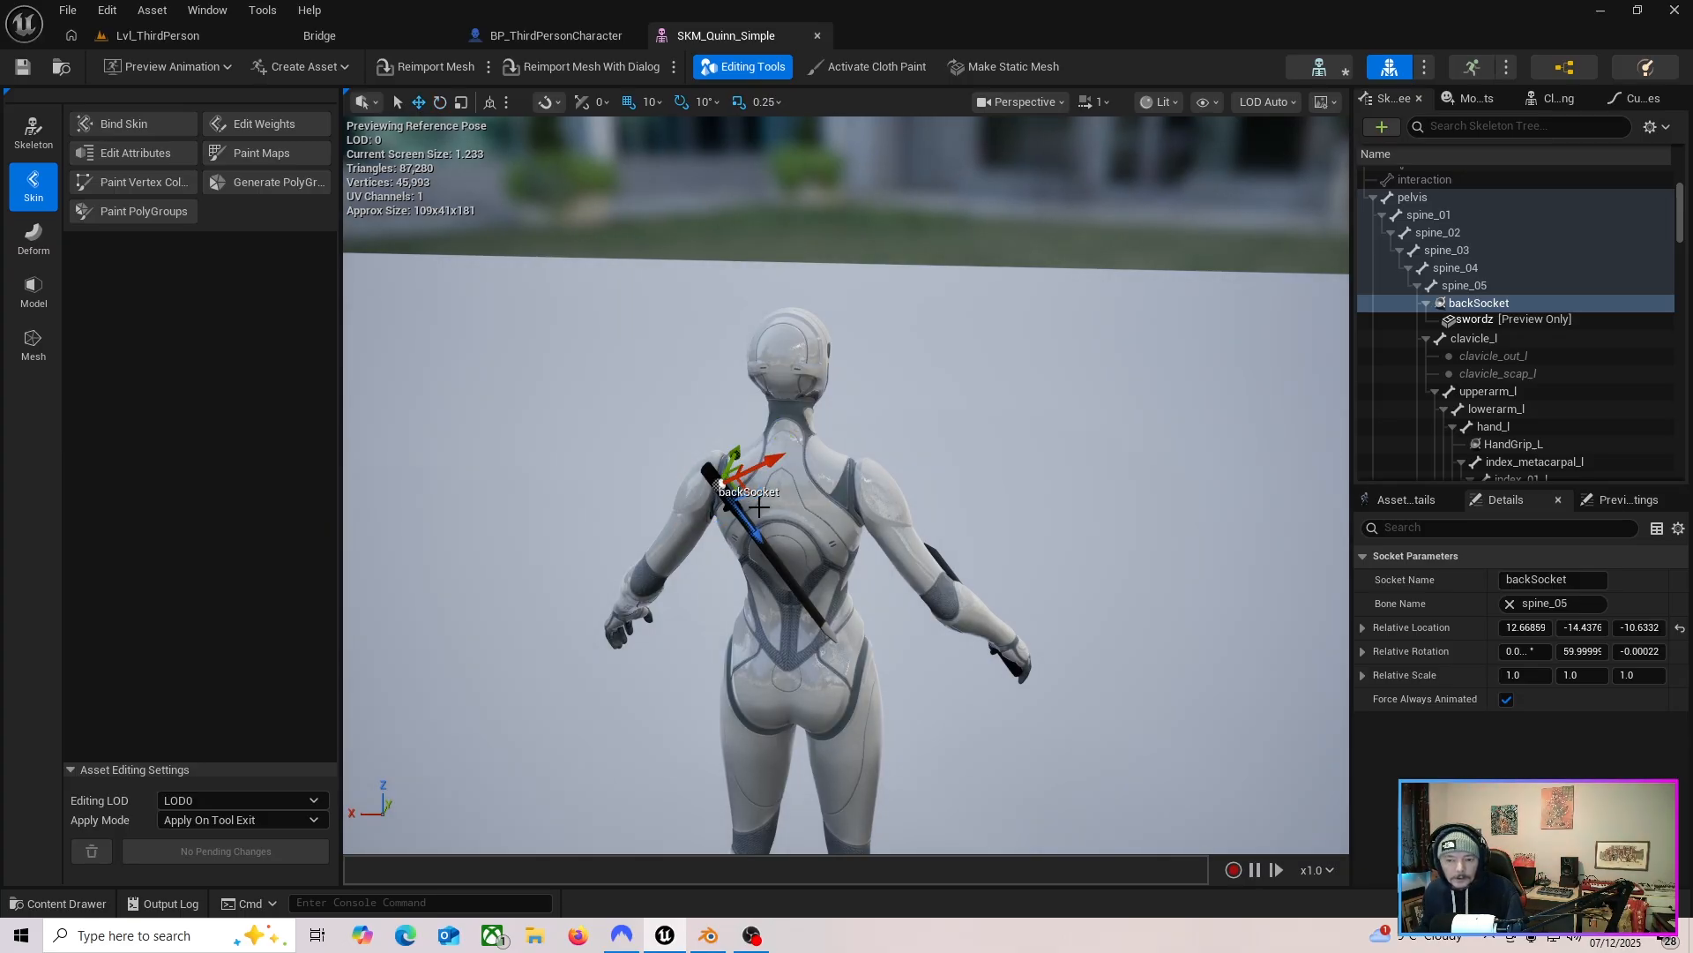
{"action": "key", "text": "e"}
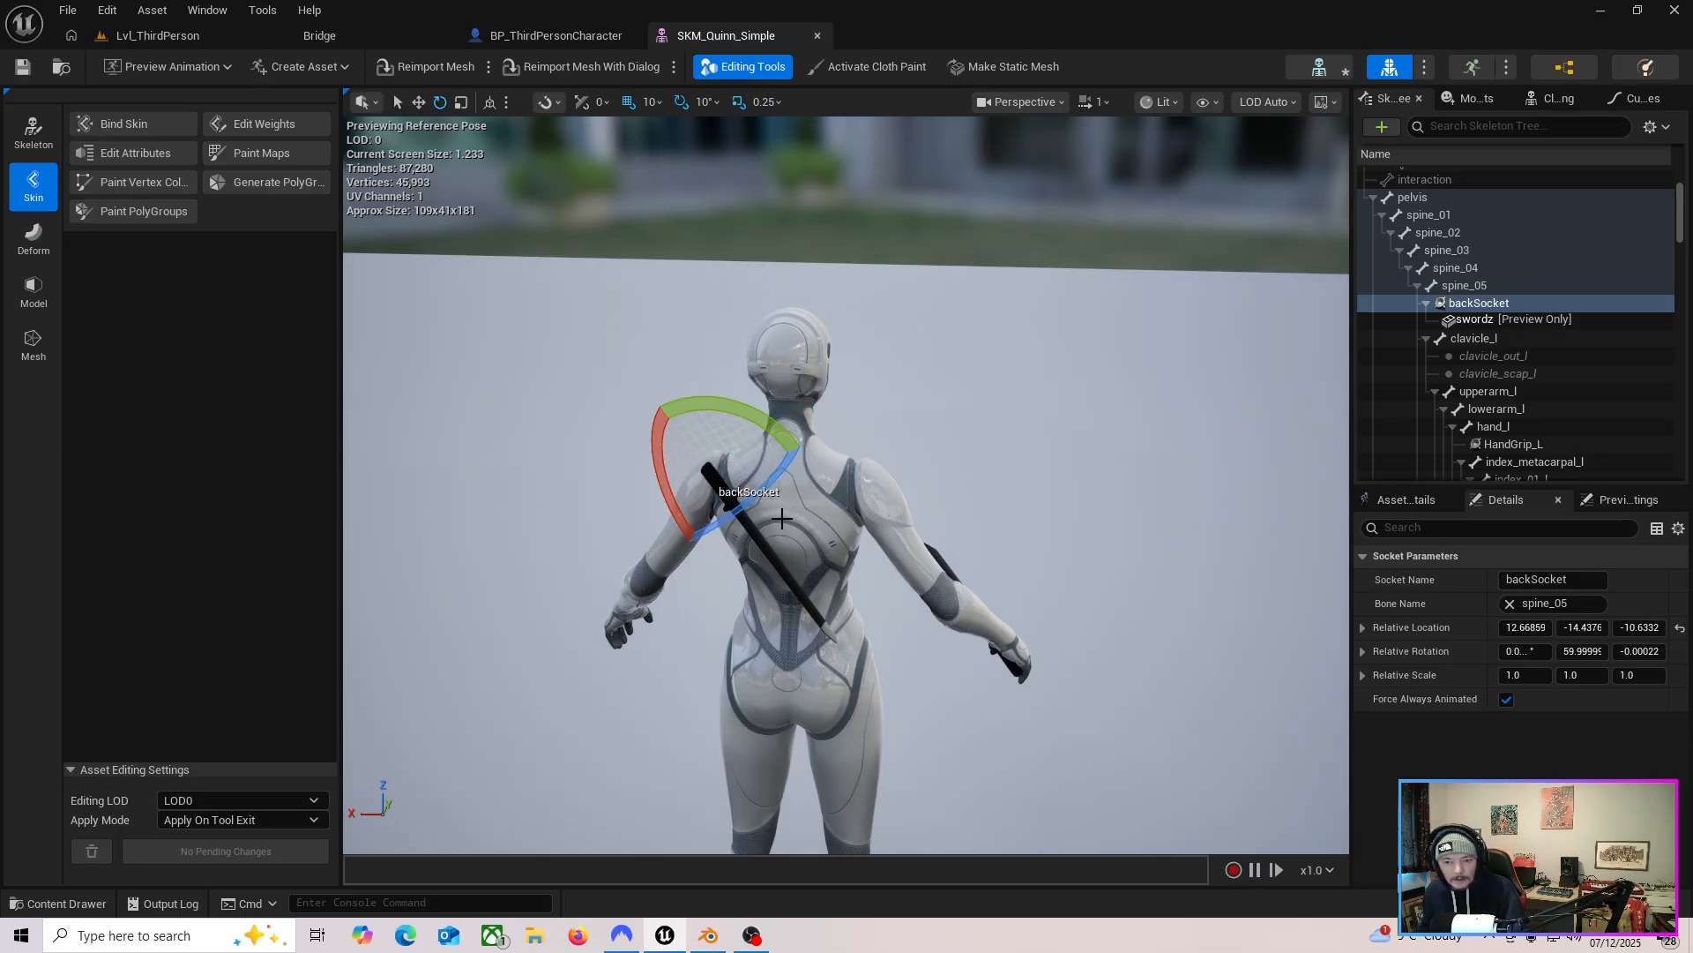
{"action": "key", "text": "r"}
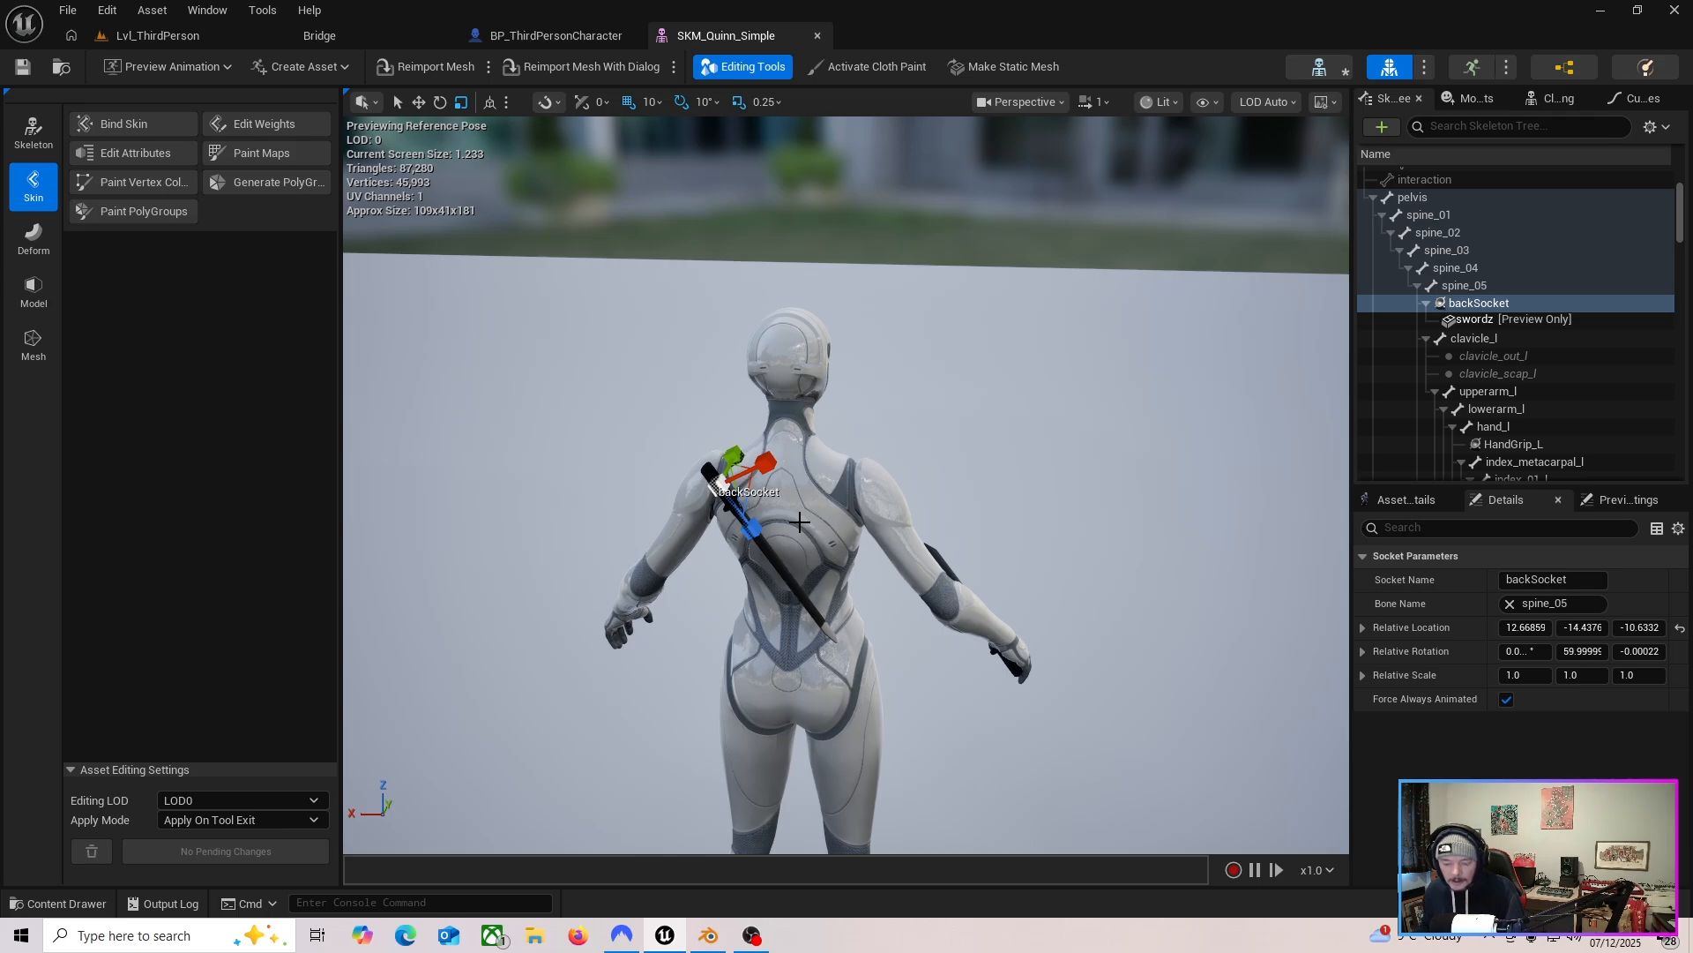
{"action": "key", "text": "e"}
{"action": "right_click_drag", "start_coordinate": [819, 578], "coordinate": [586, 600]}
{"action": "key", "text": "d"}
{"action": "right_click_drag", "start_coordinate": [891, 609], "coordinate": [832, 589]}
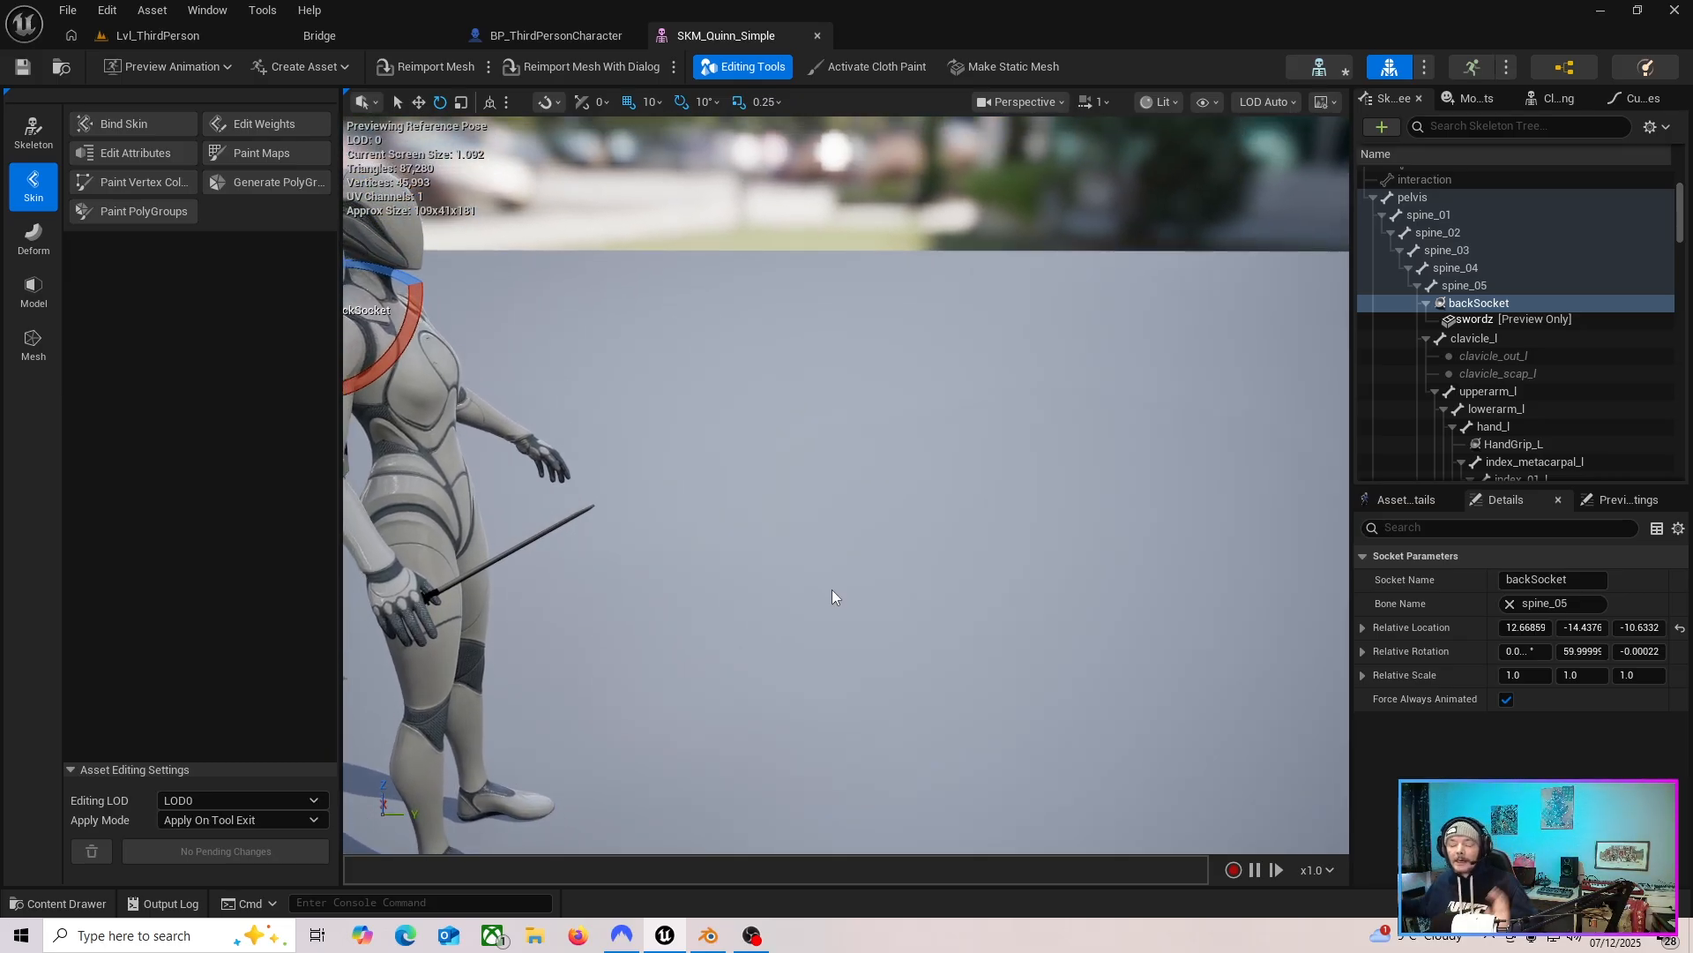
{"action": "left_click", "coordinate": [1490, 305]}
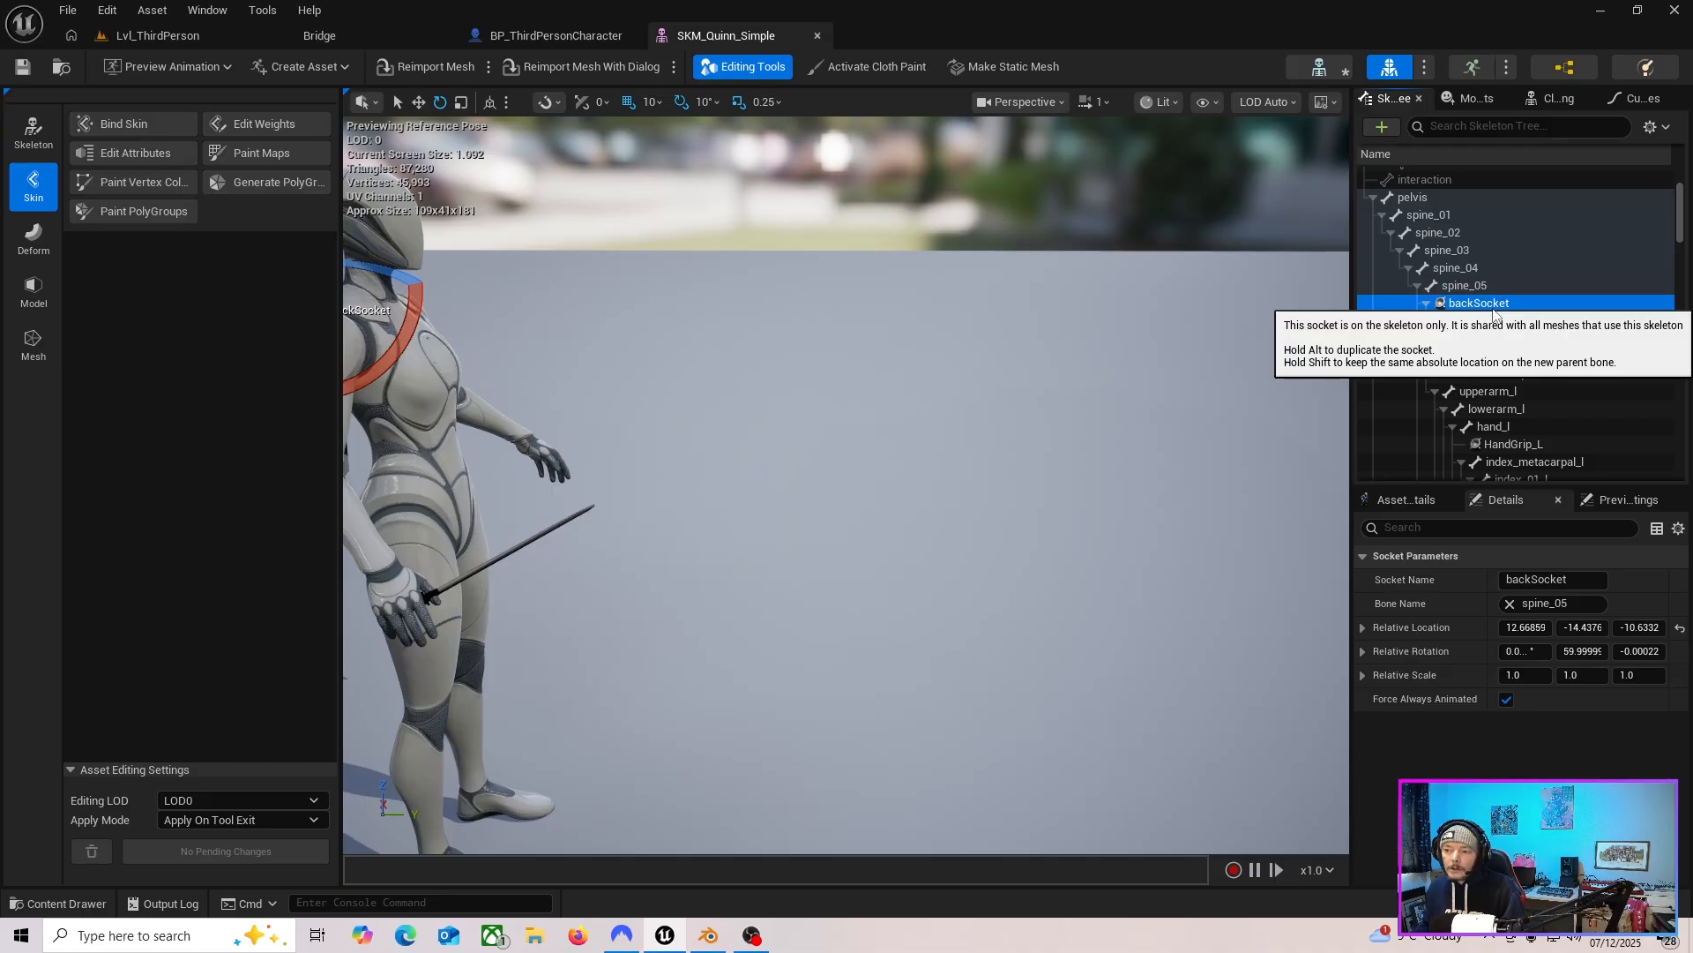
{"action": "key", "text": "a"}
{"action": "right_click_drag", "start_coordinate": [860, 592], "coordinate": [966, 618]}
{"action": "left_click", "coordinate": [1490, 305]}
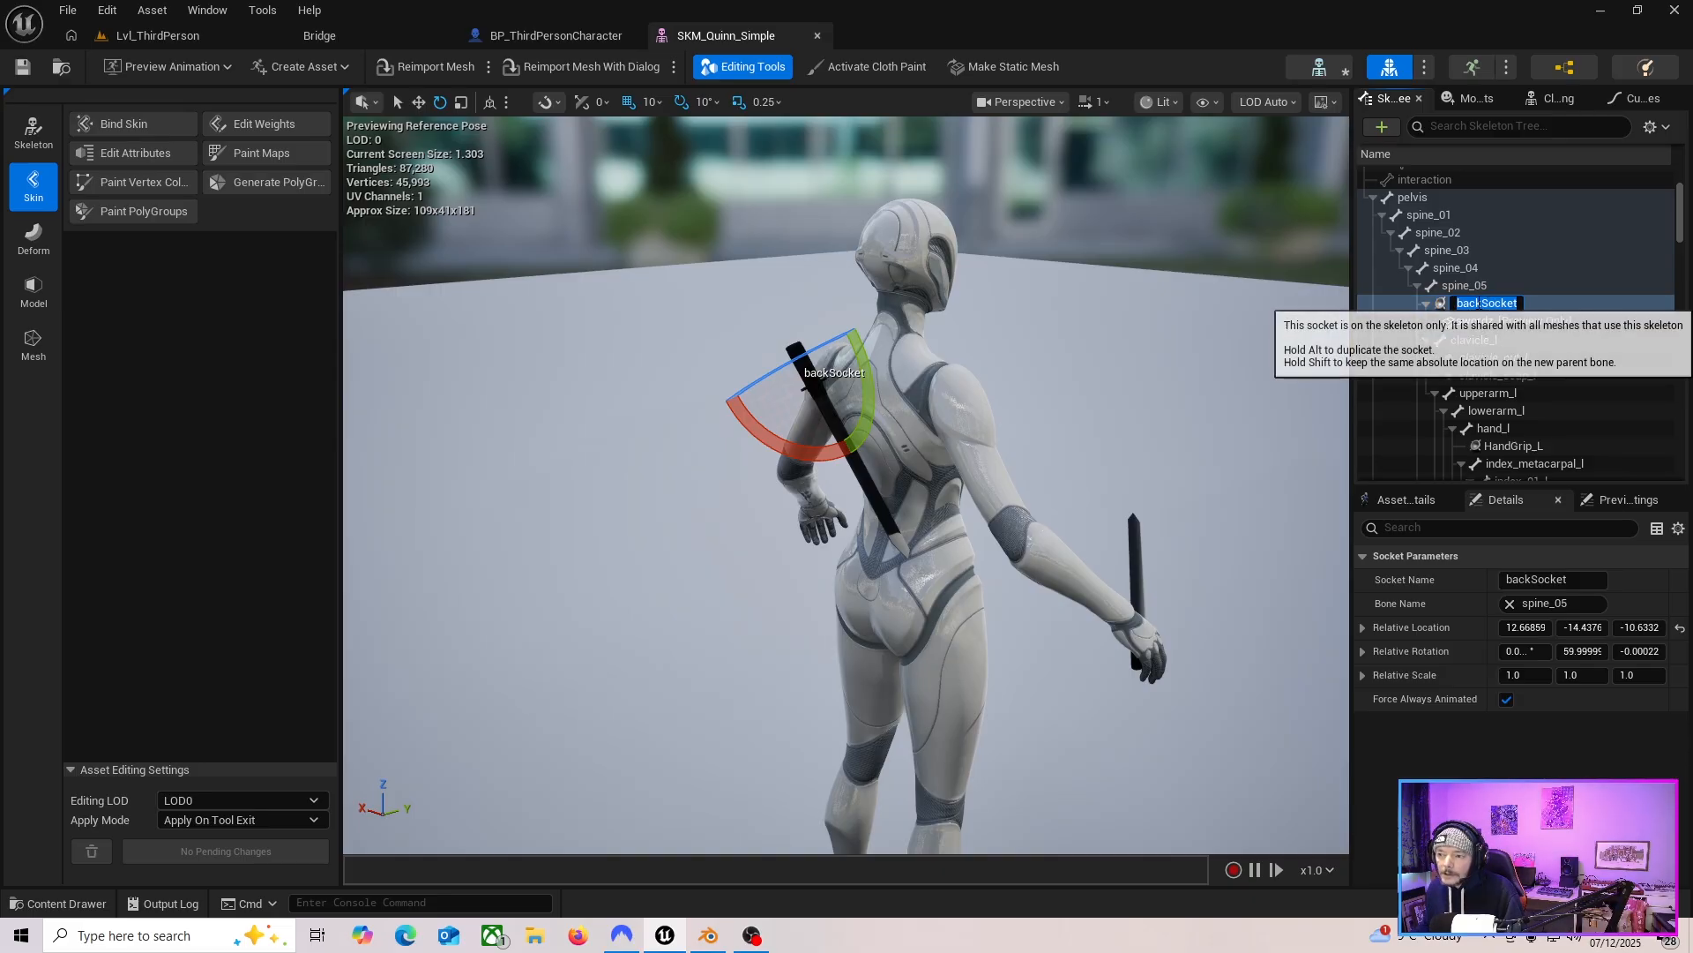
Set backSocket's relative scale to 2 on all three axes.
{"action": "left_click", "coordinate": [1408, 676]}
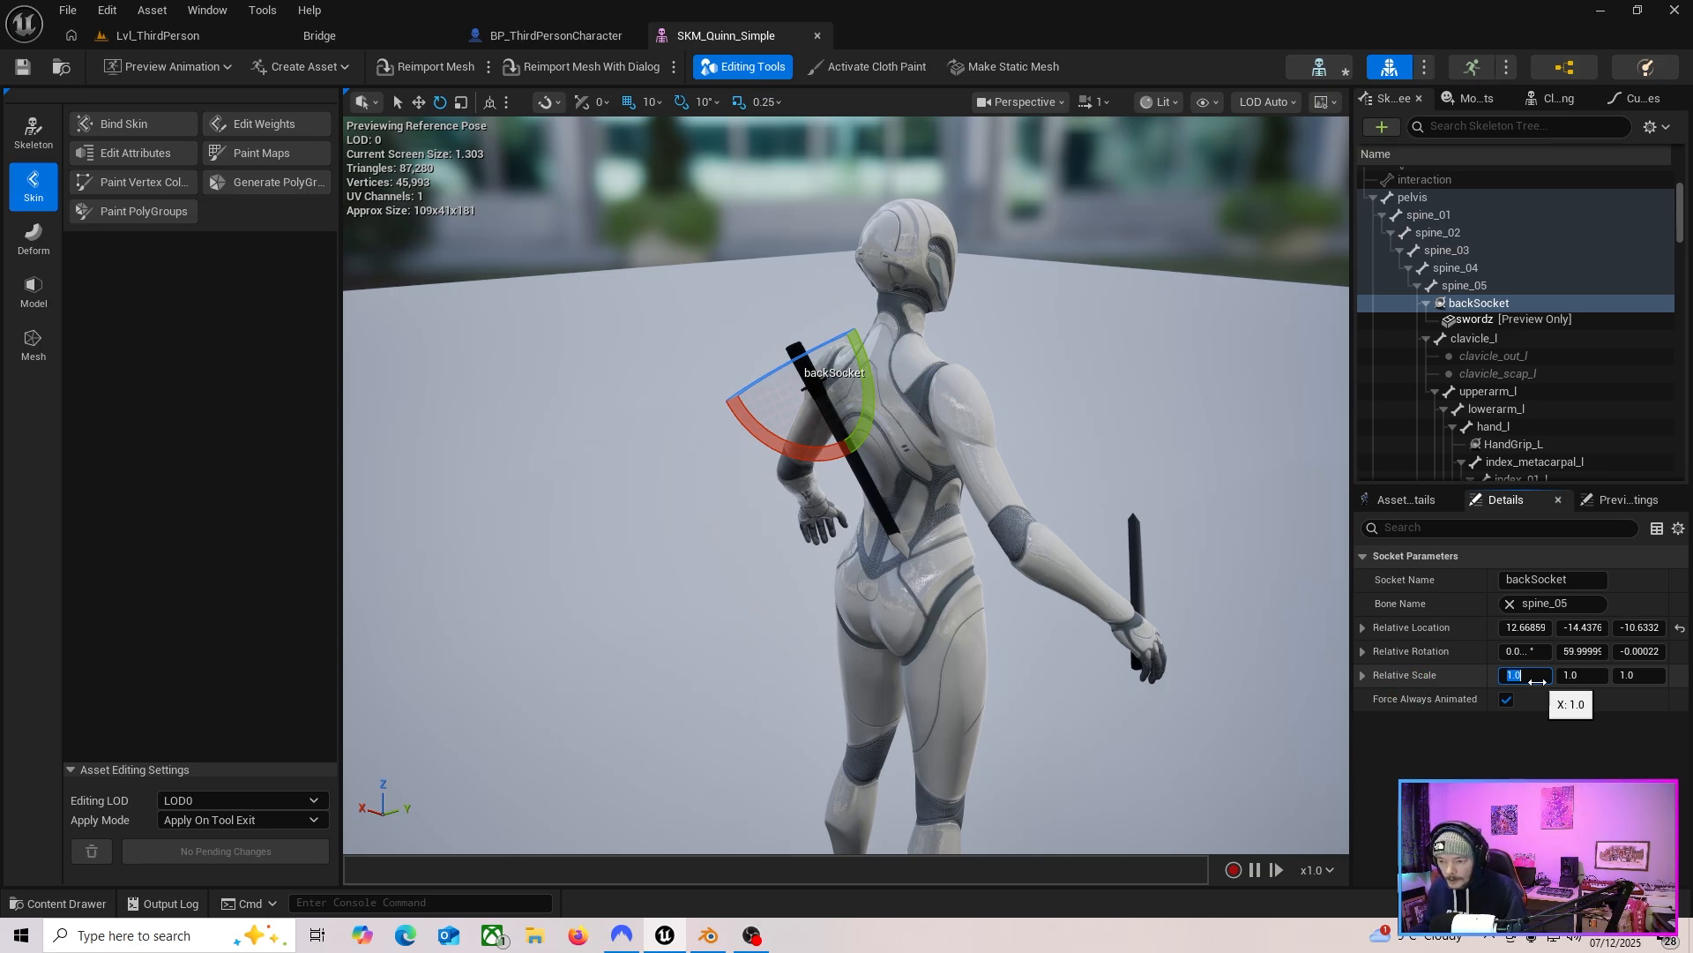
{"action": "left_click", "coordinate": [1536, 682]}
{"action": "type", "text": "2"}
{"action": "key", "text": "Tab"}
{"action": "type", "text": "2"}
{"action": "key", "text": "Tab"}
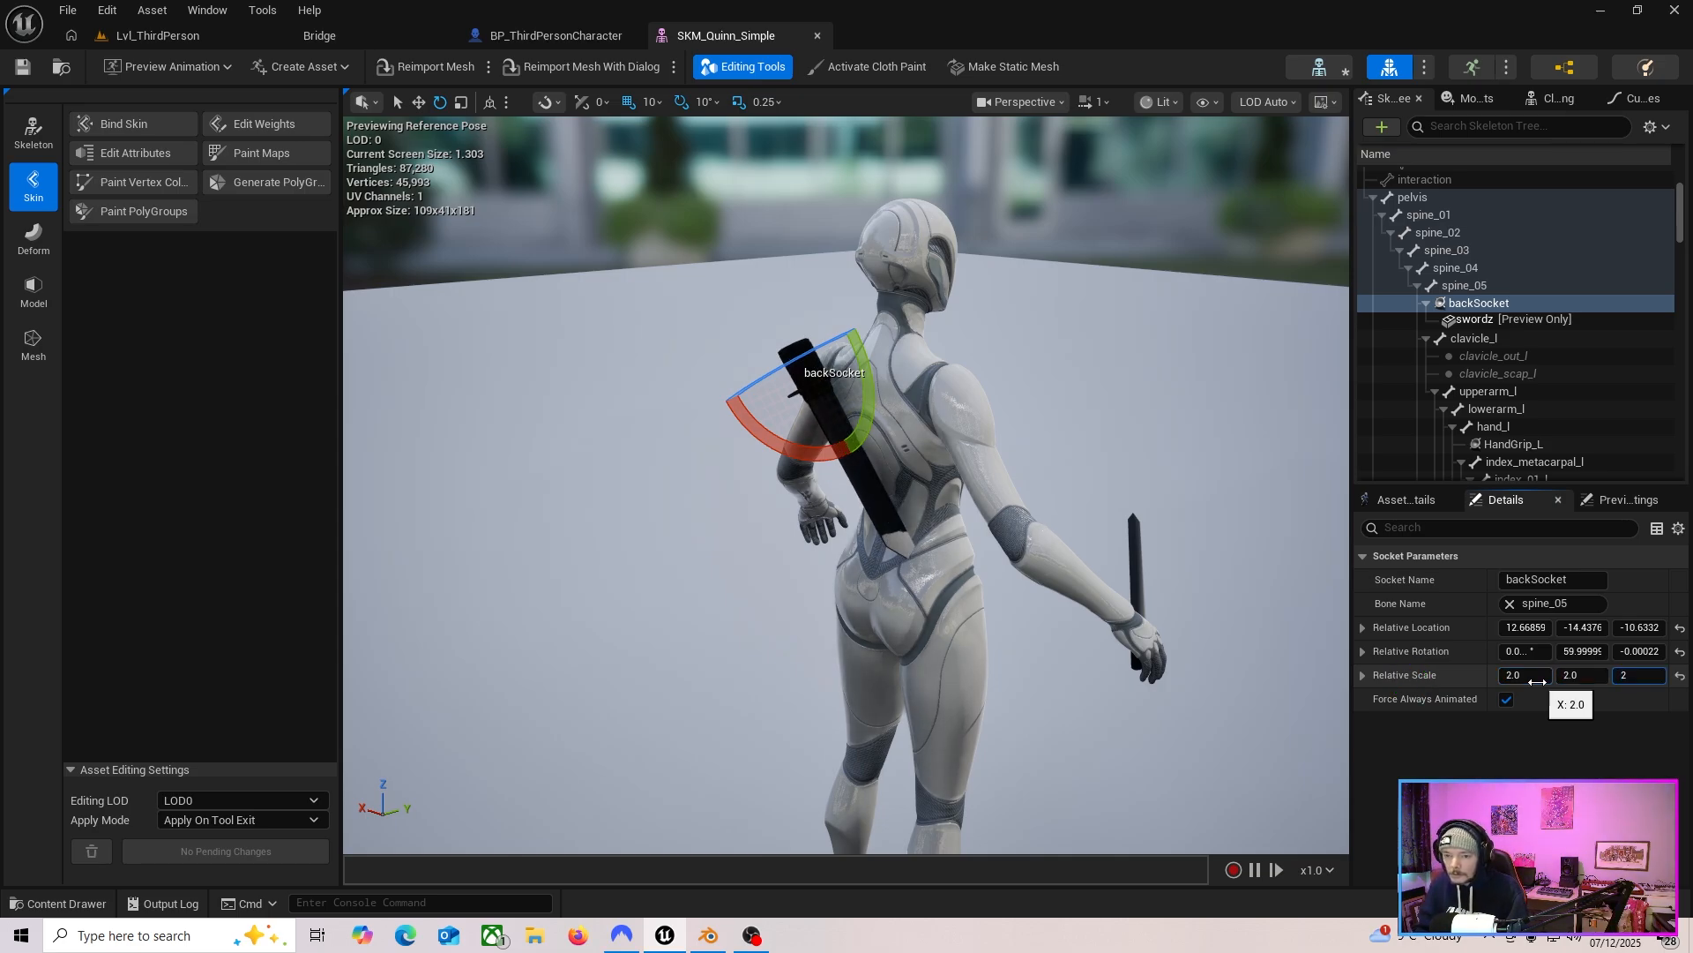
{"action": "type", "text": "2"}
{"action": "key", "text": "Return"}
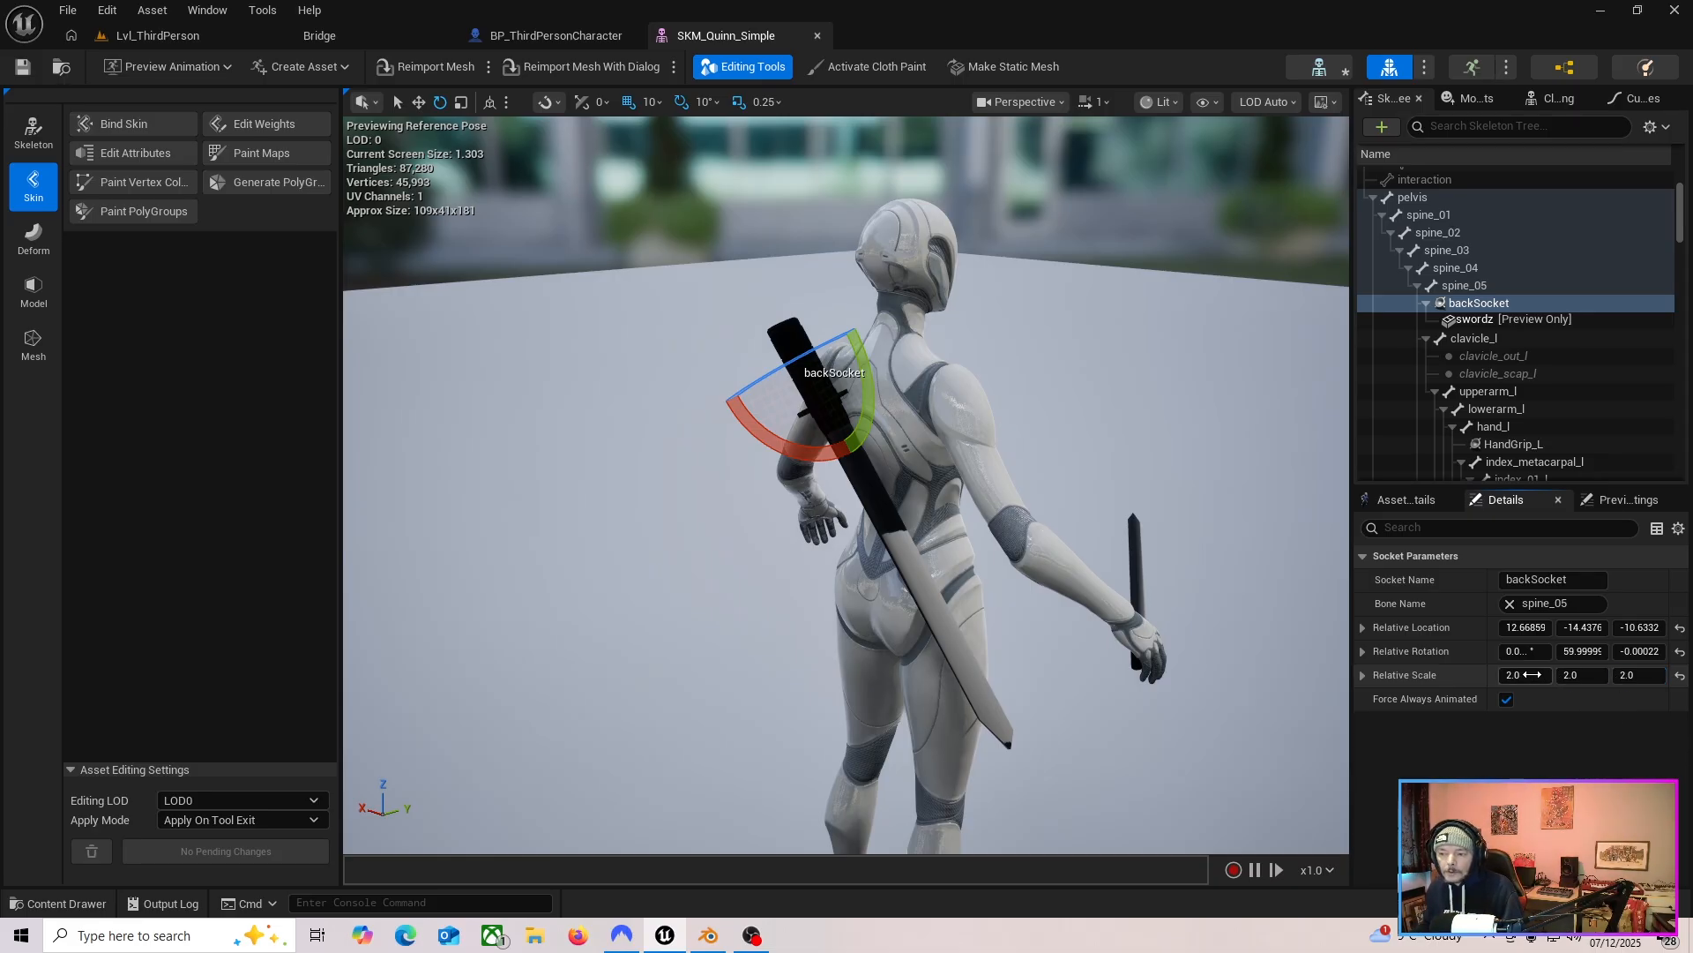
Reset backSocket's relative scale to 1 on all three axes.
{"action": "type", "text": "1"}
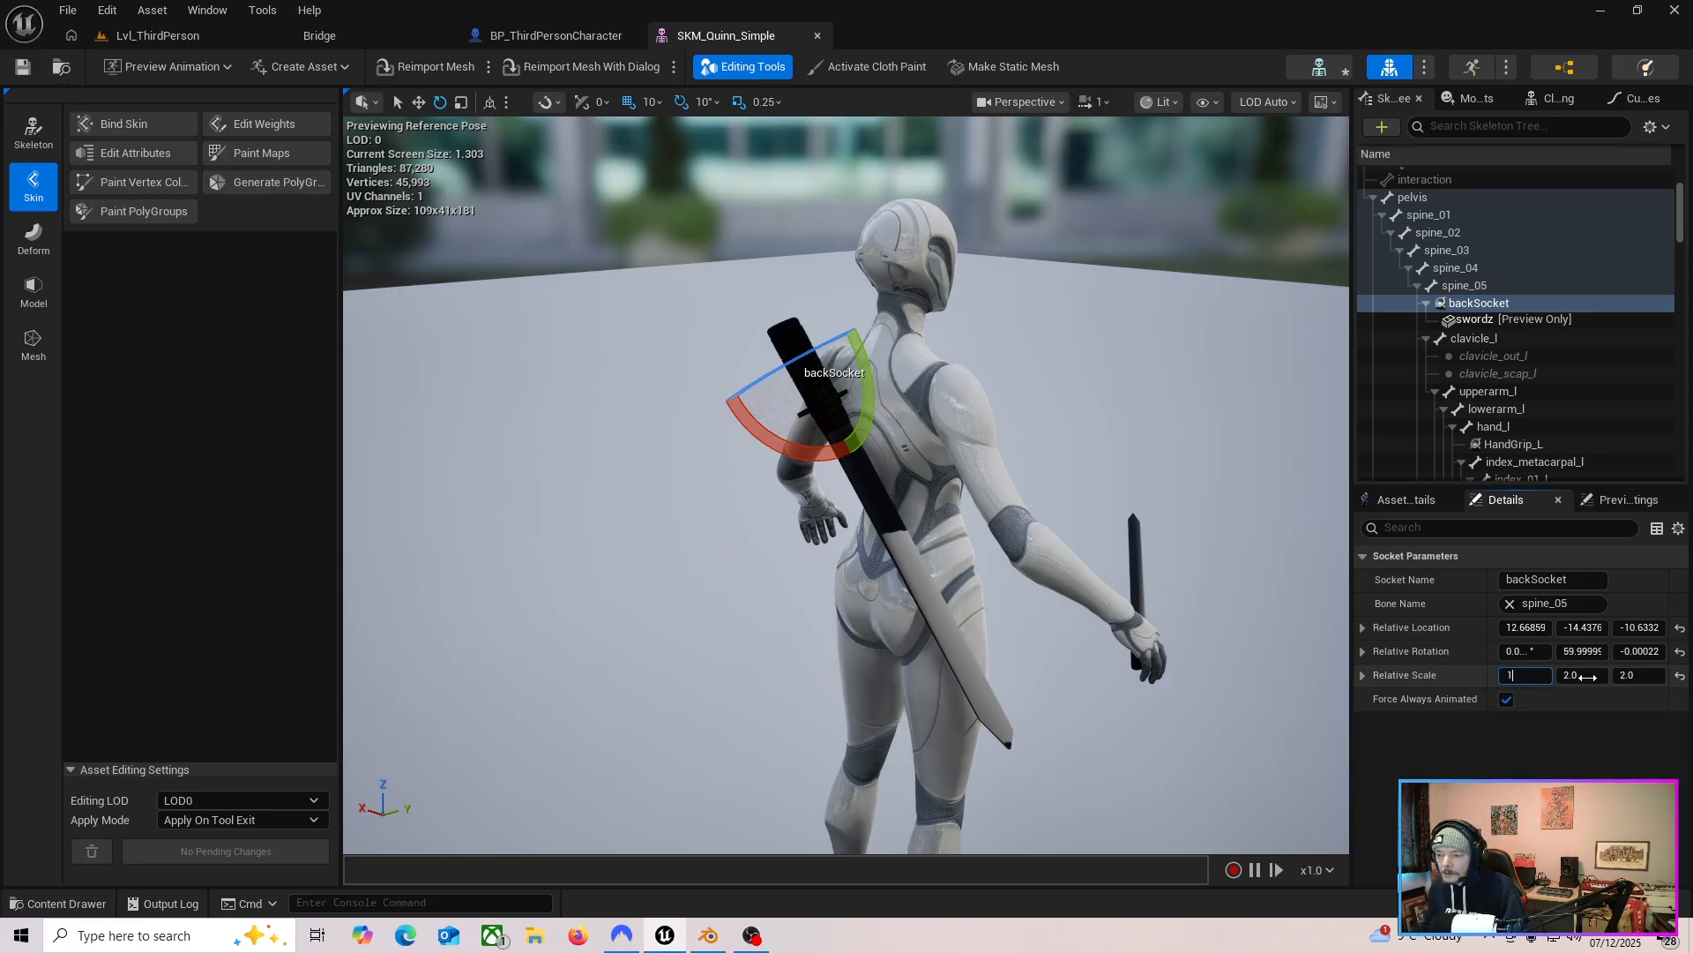
{"action": "key", "text": "Tab"}
{"action": "type", "text": "1"}
{"action": "key", "text": "Tab"}
{"action": "type", "text": "1"}
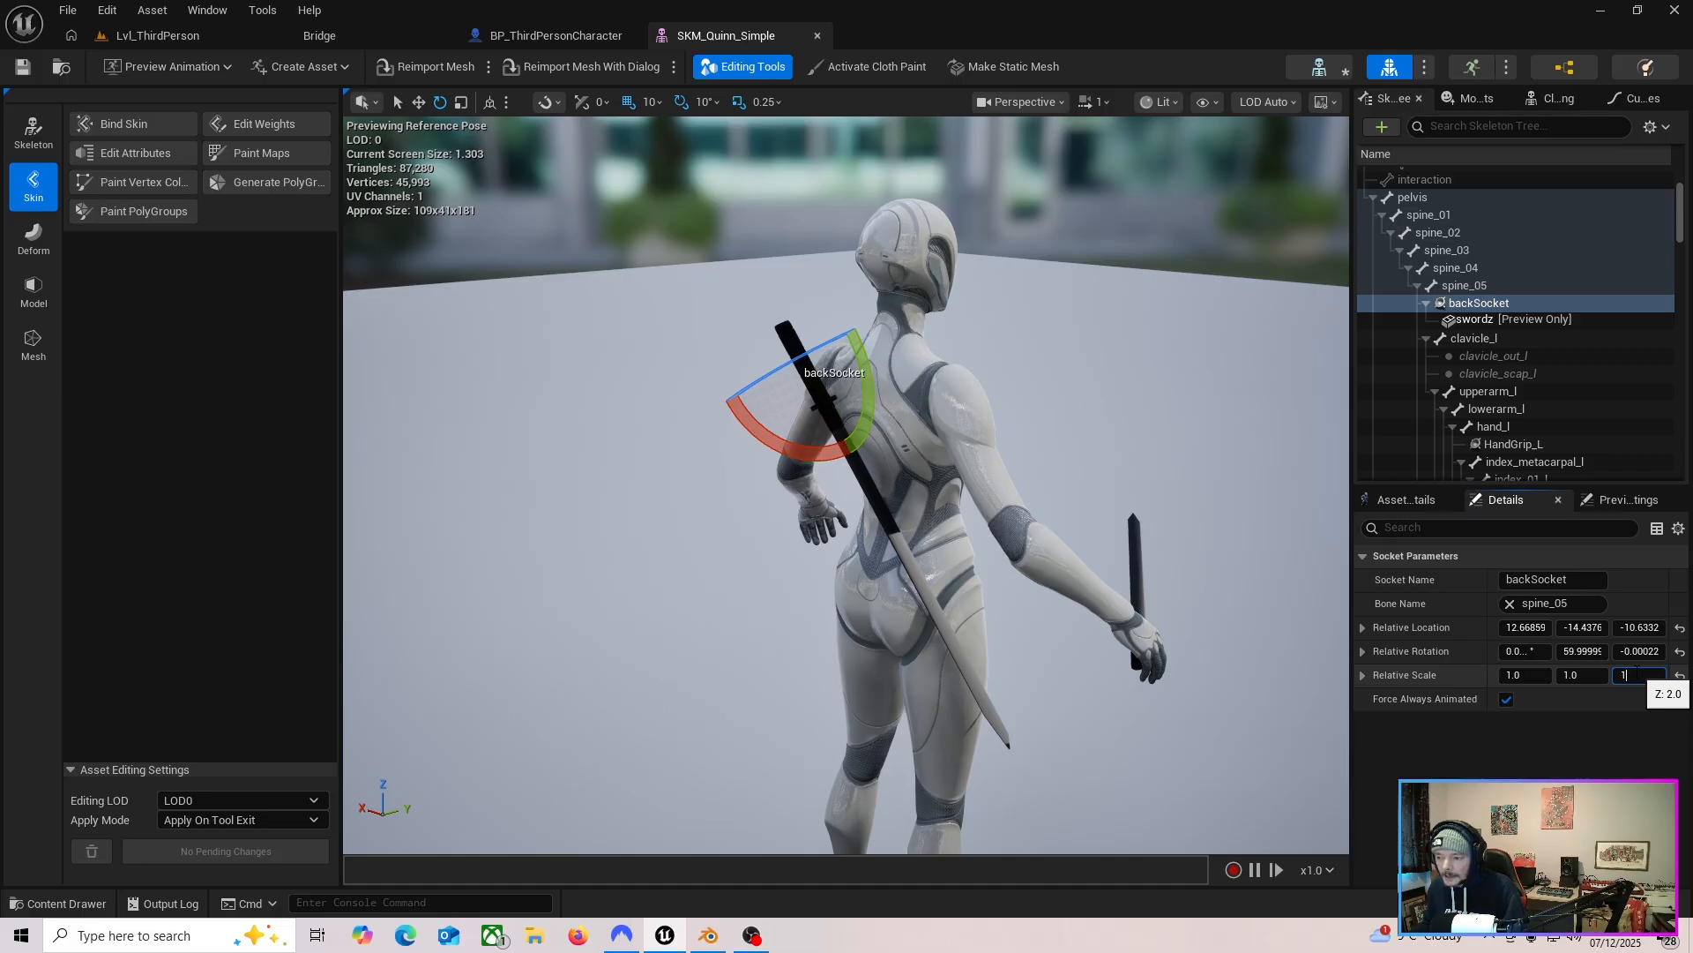
{"action": "key", "text": "Return"}
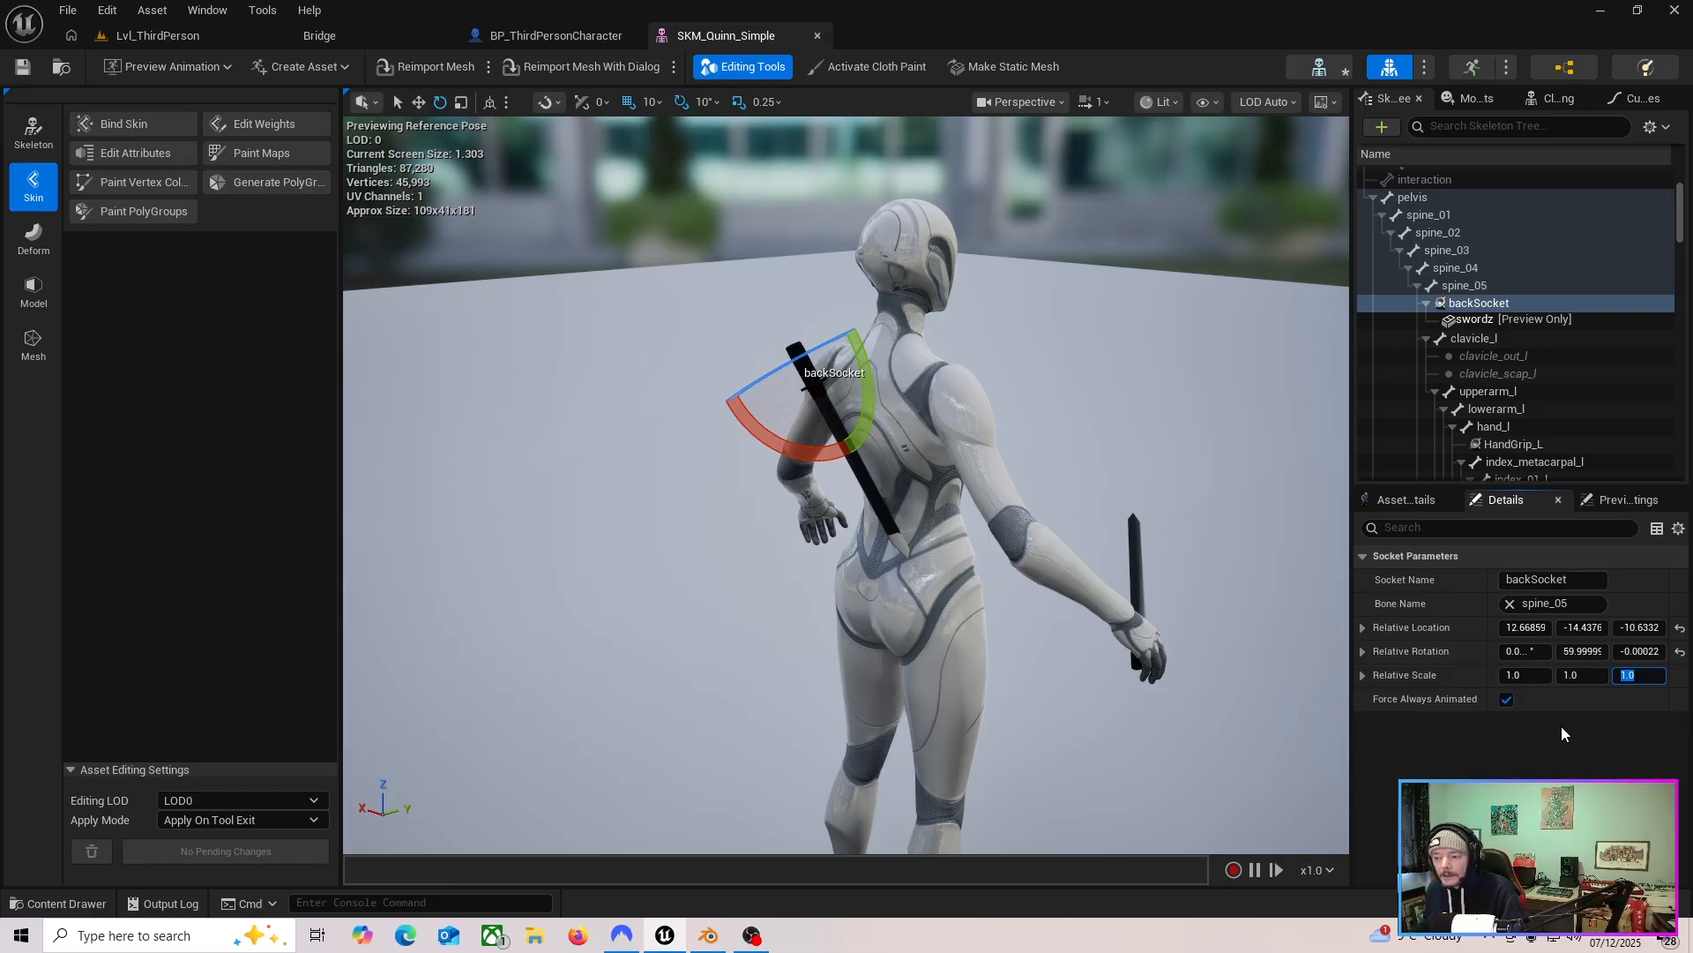
Re-enter 1 for backSocket's X, Y and Z relative scale.
{"action": "left_click", "coordinate": [1517, 678]}
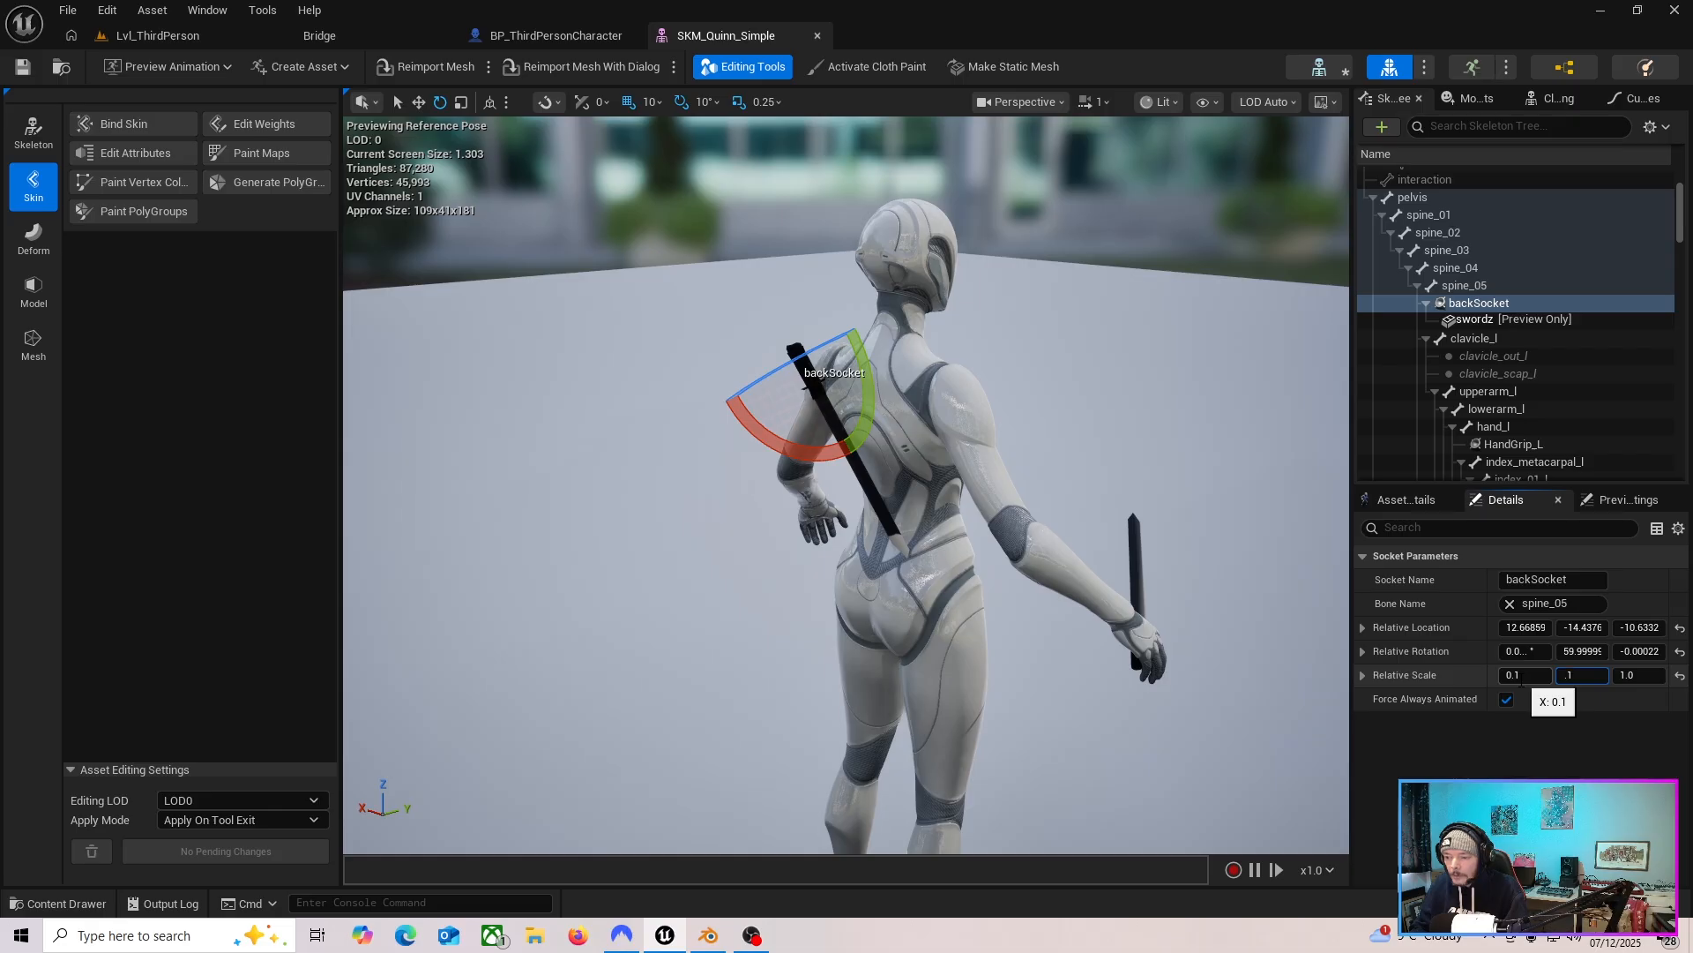
{"action": "key", "text": "Tab"}
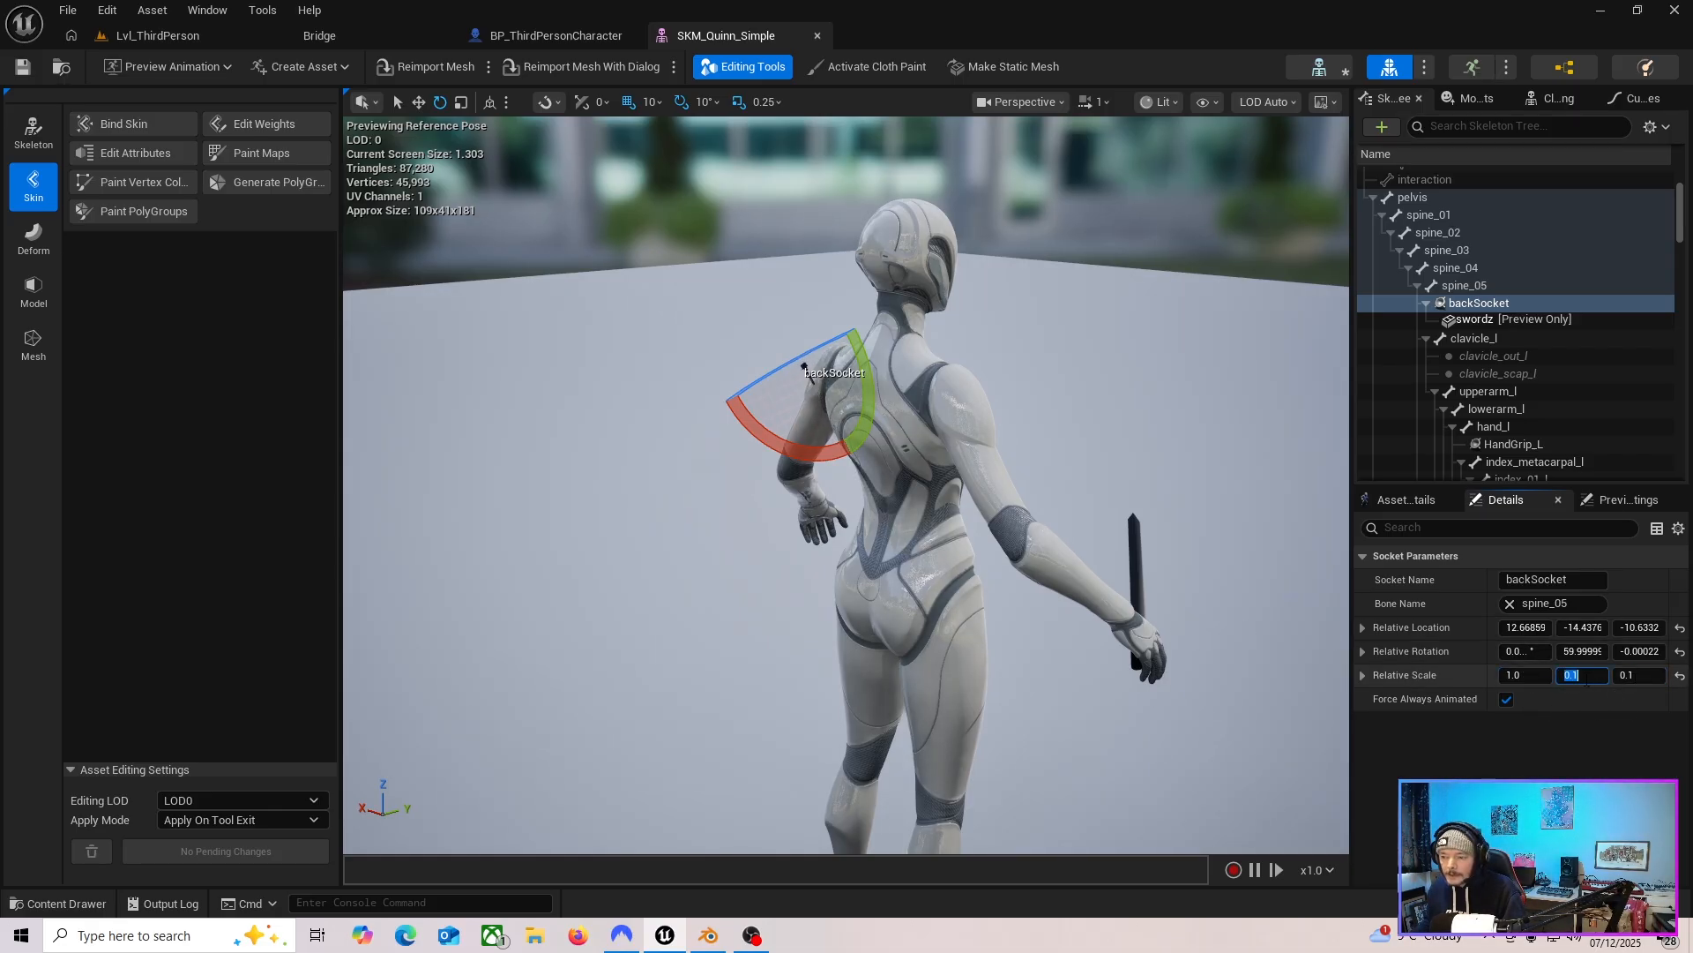
{"action": "type", "text": "1"}
{"action": "key", "text": "Tab"}
{"action": "type", "text": "1"}
{"action": "key", "text": "Return"}
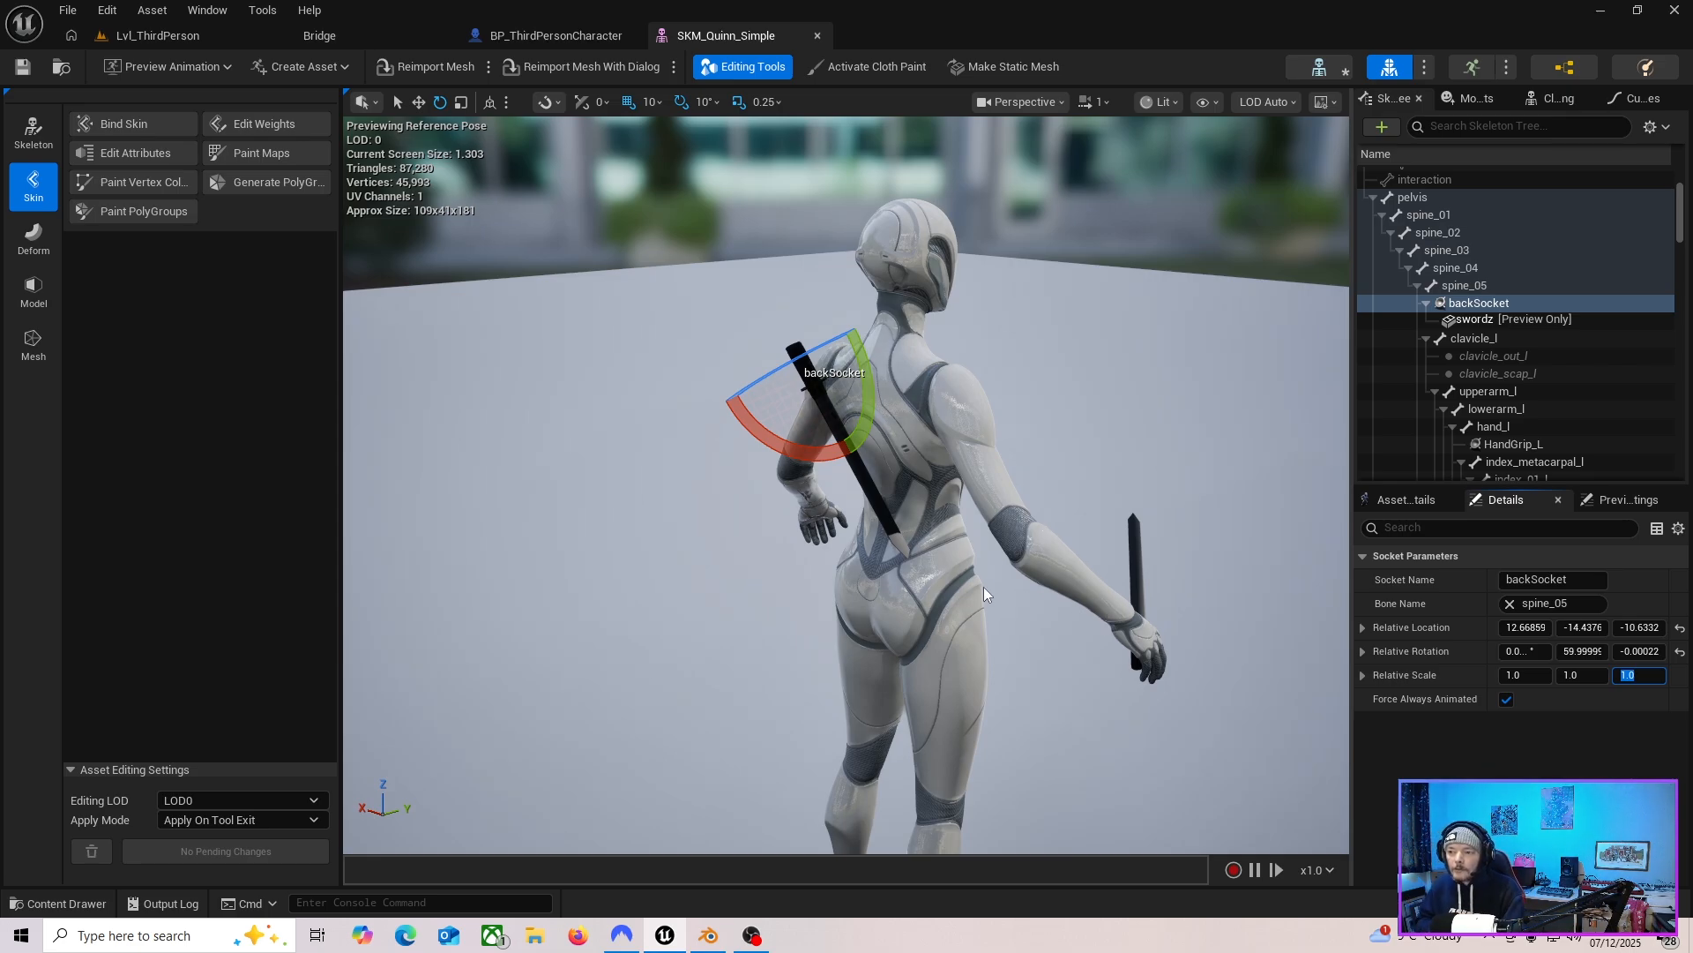
Save the skeletal mesh asset with the backSocket settings.
{"action": "key", "text": "d"}
{"action": "mouse_move", "coordinate": [959, 599]}
{"action": "right_mouse_down"}
{"action": "mouse_move", "coordinate": [928, 592]}
{"action": "mouse_move", "coordinate": [891, 621]}
{"action": "mouse_move", "coordinate": [928, 605]}
{"action": "right_mouse_up"}
{"action": "key", "text": "d"}
{"action": "key", "text": "w"}
{"action": "key", "text": "s"}
{"action": "key", "text": "a"}
{"action": "left_click", "coordinate": [1487, 306]}
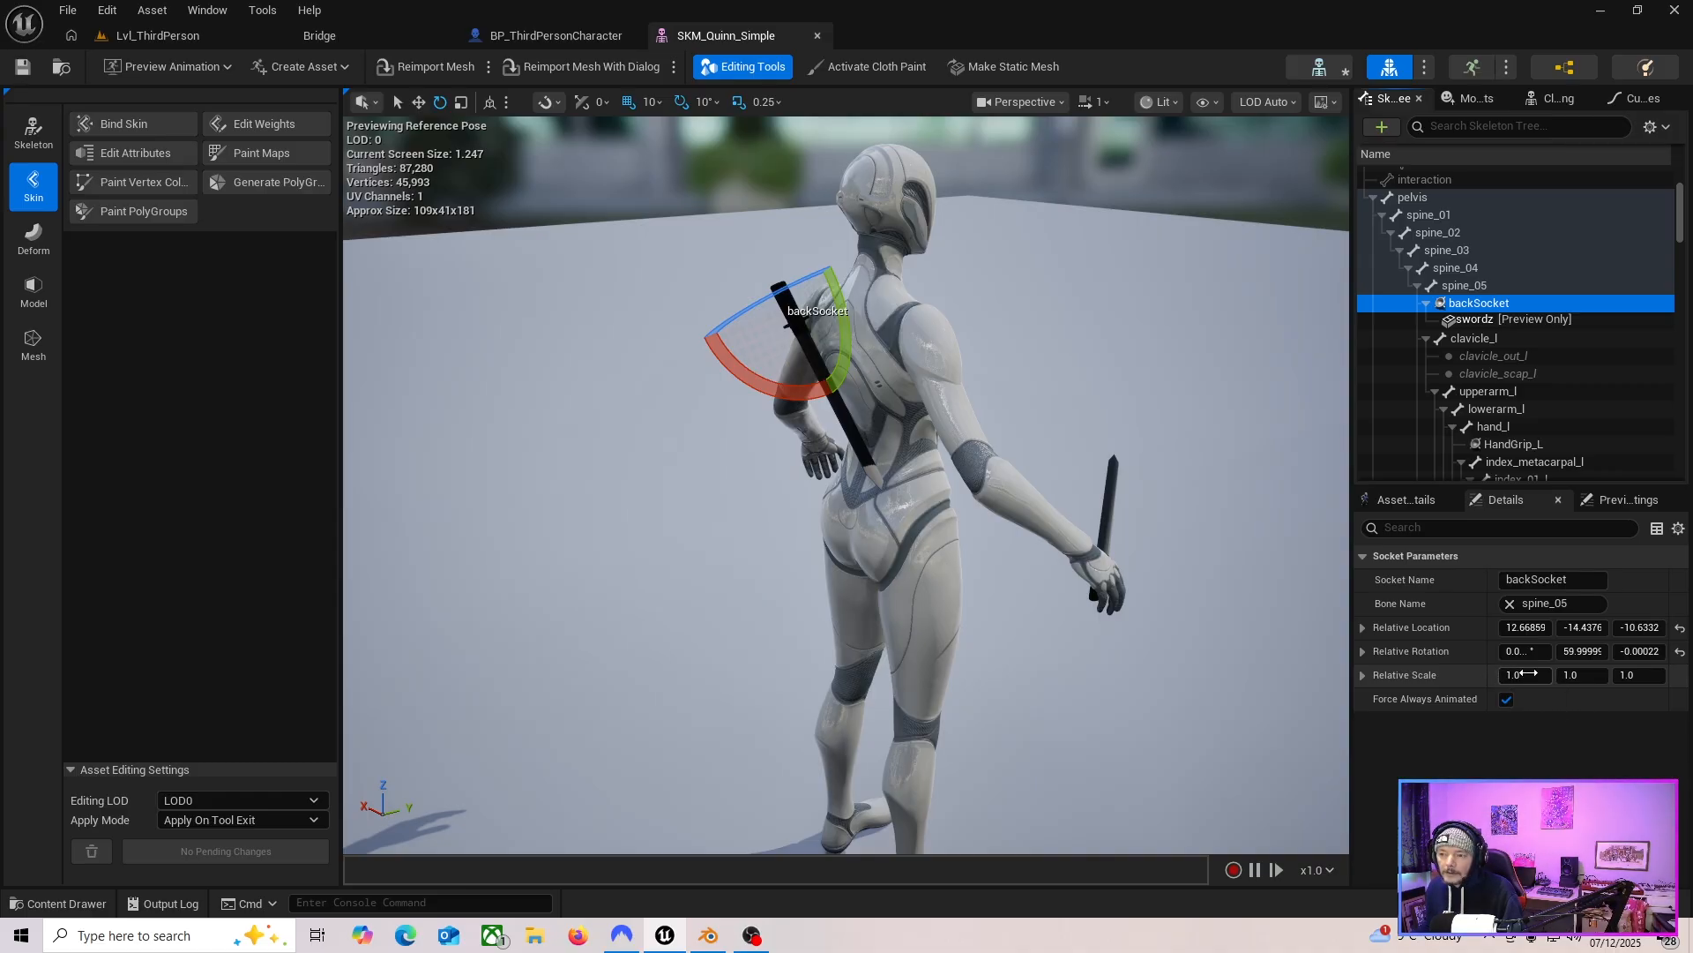
{"action": "key", "text": "d"}
{"action": "right_click_drag", "start_coordinate": [1086, 603], "coordinate": [511, 280]}
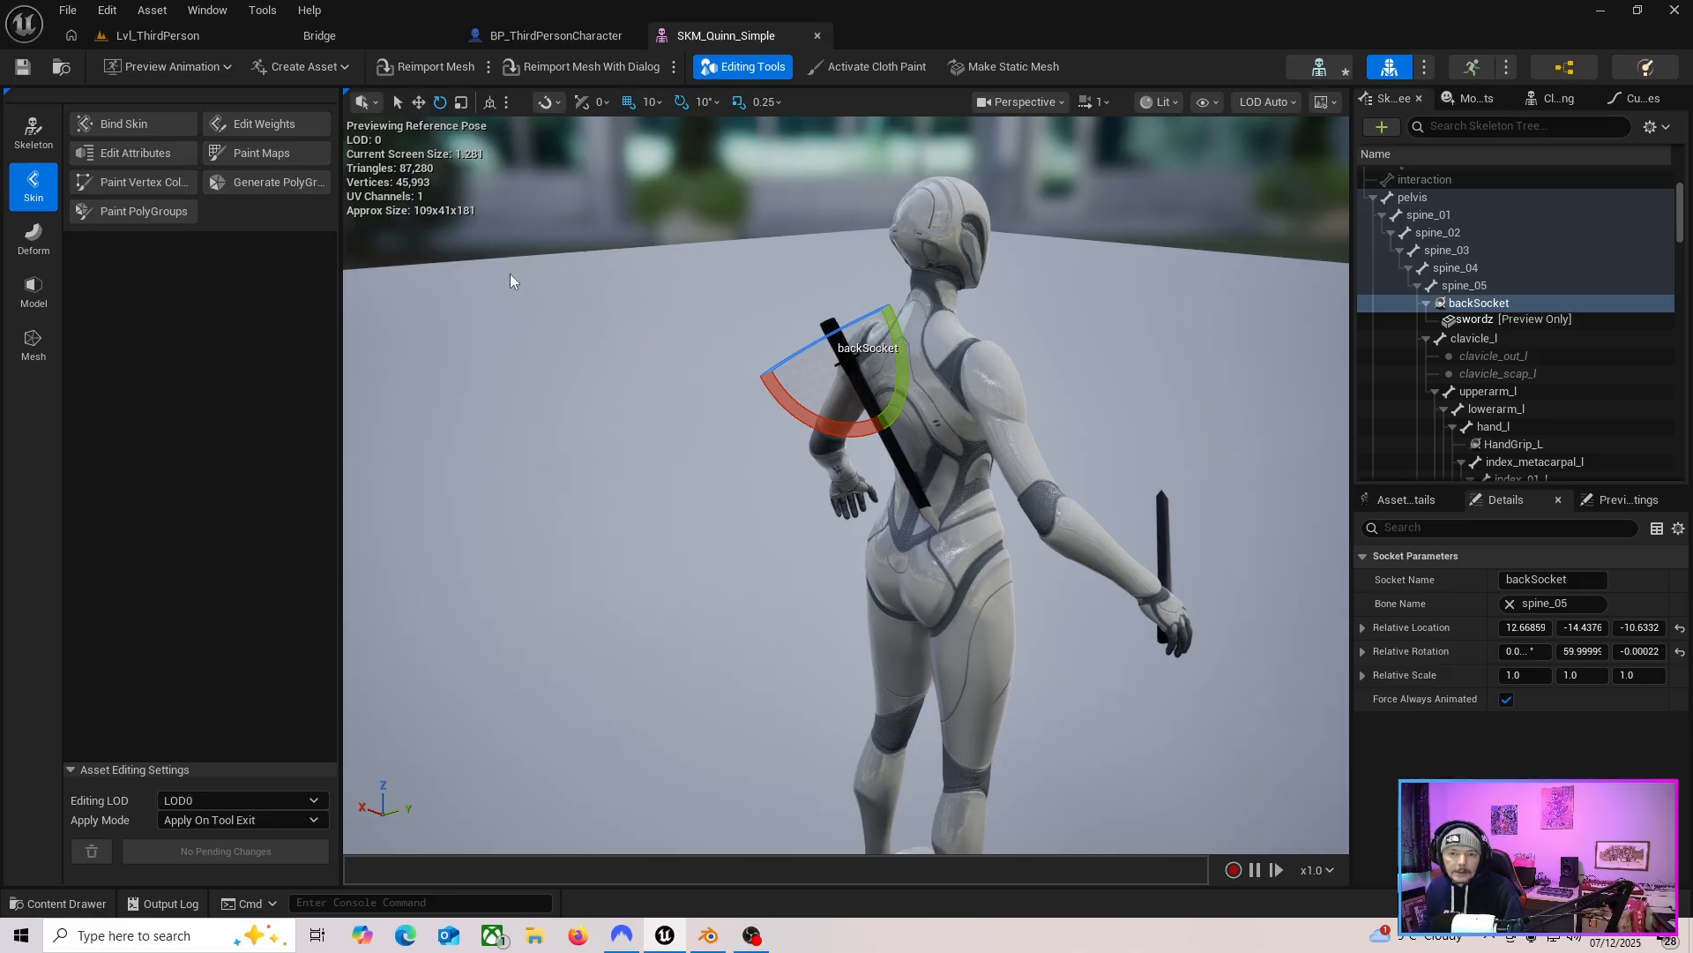
{"action": "left_click", "coordinate": [22, 67]}
Switch between the character Blueprint and skeletal mesh editors to review the character and sockets.
{"action": "left_click", "coordinate": [565, 37]}
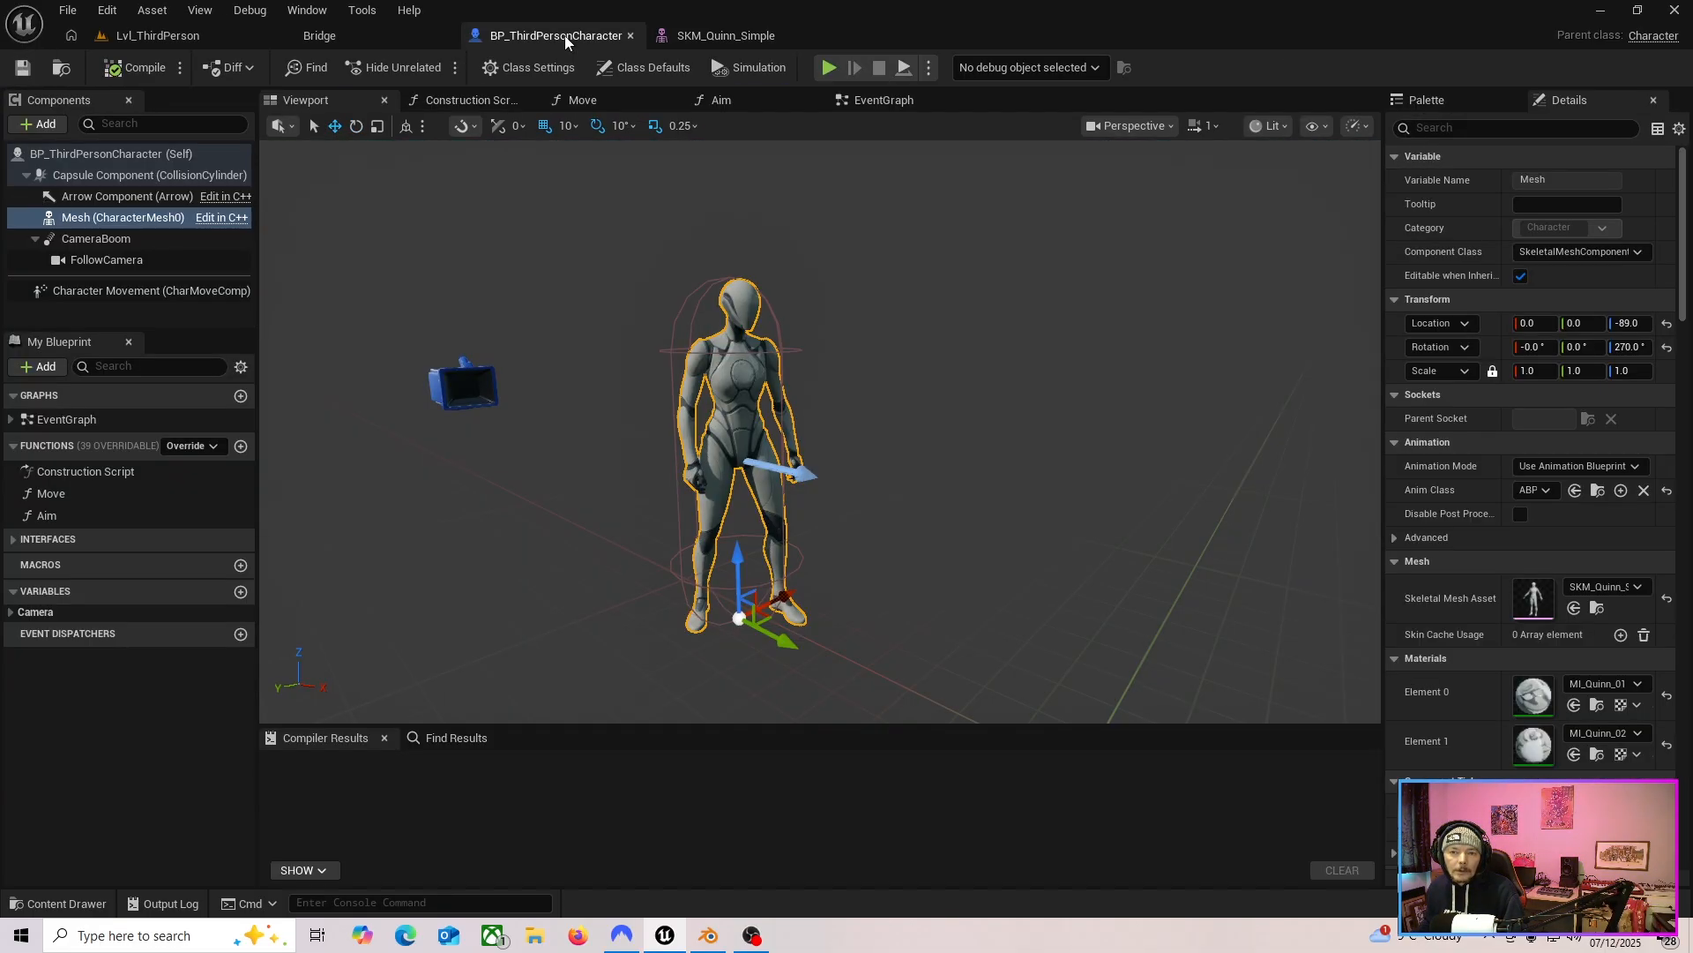
{"action": "left_click_drag", "start_coordinate": [528, 483], "coordinate": [609, 498]}
{"action": "left_click", "coordinate": [717, 35]}
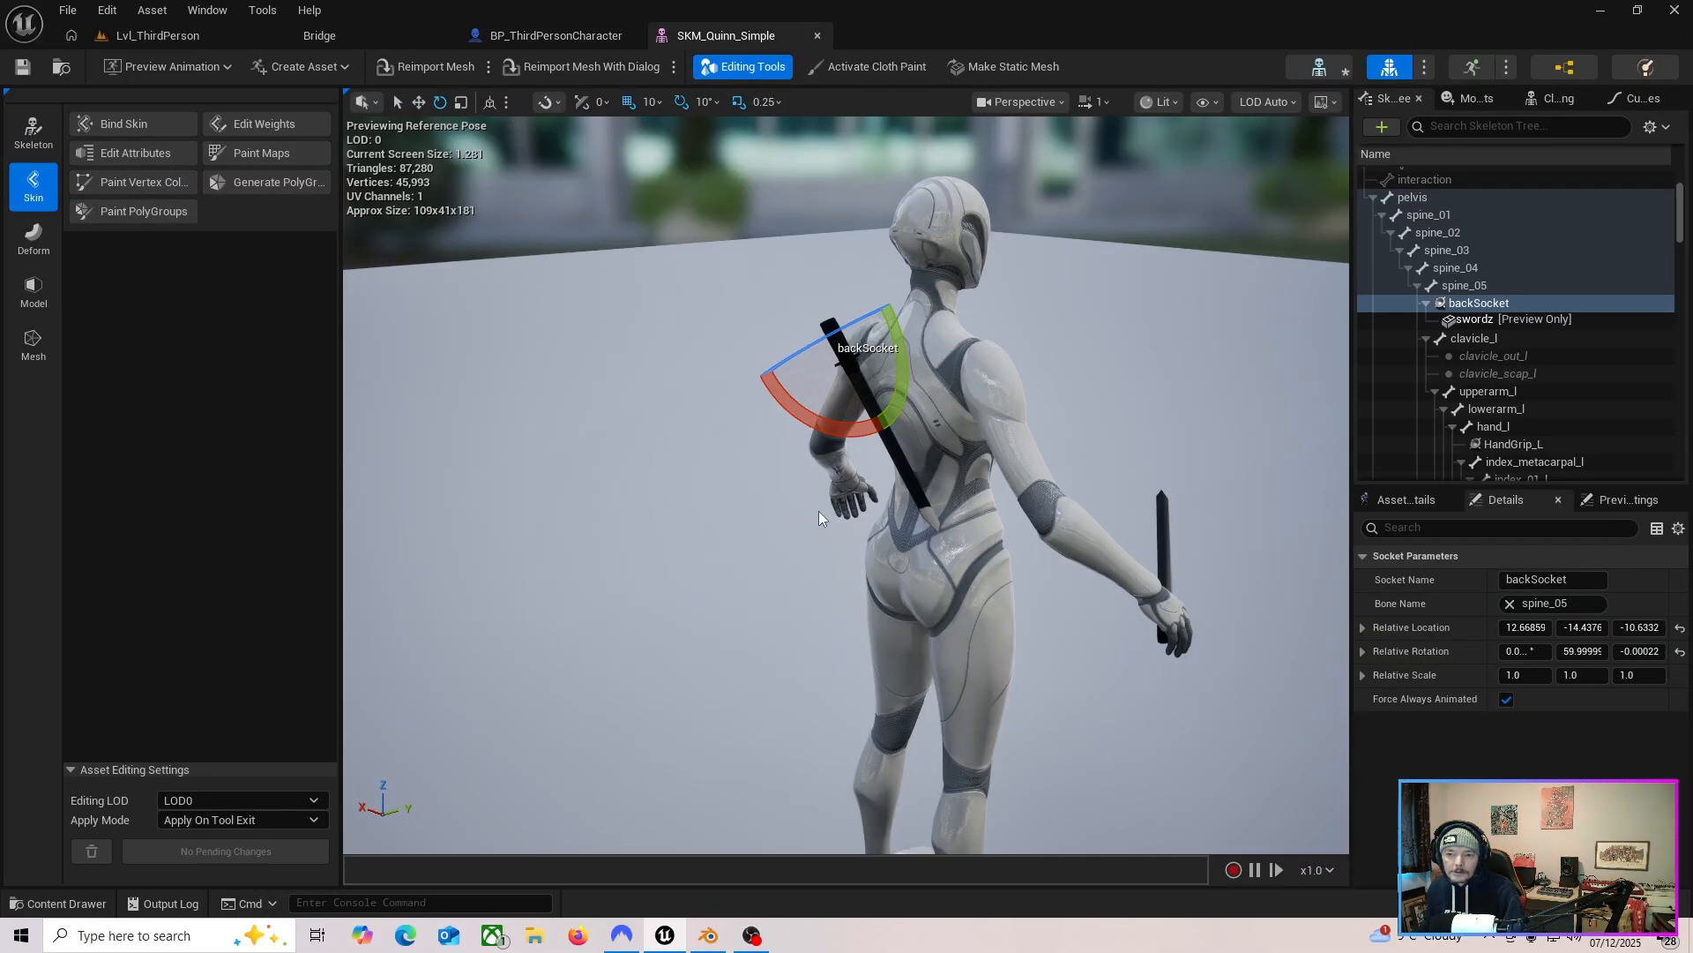
{"action": "left_click_drag", "start_coordinate": [882, 529], "coordinate": [986, 544]}
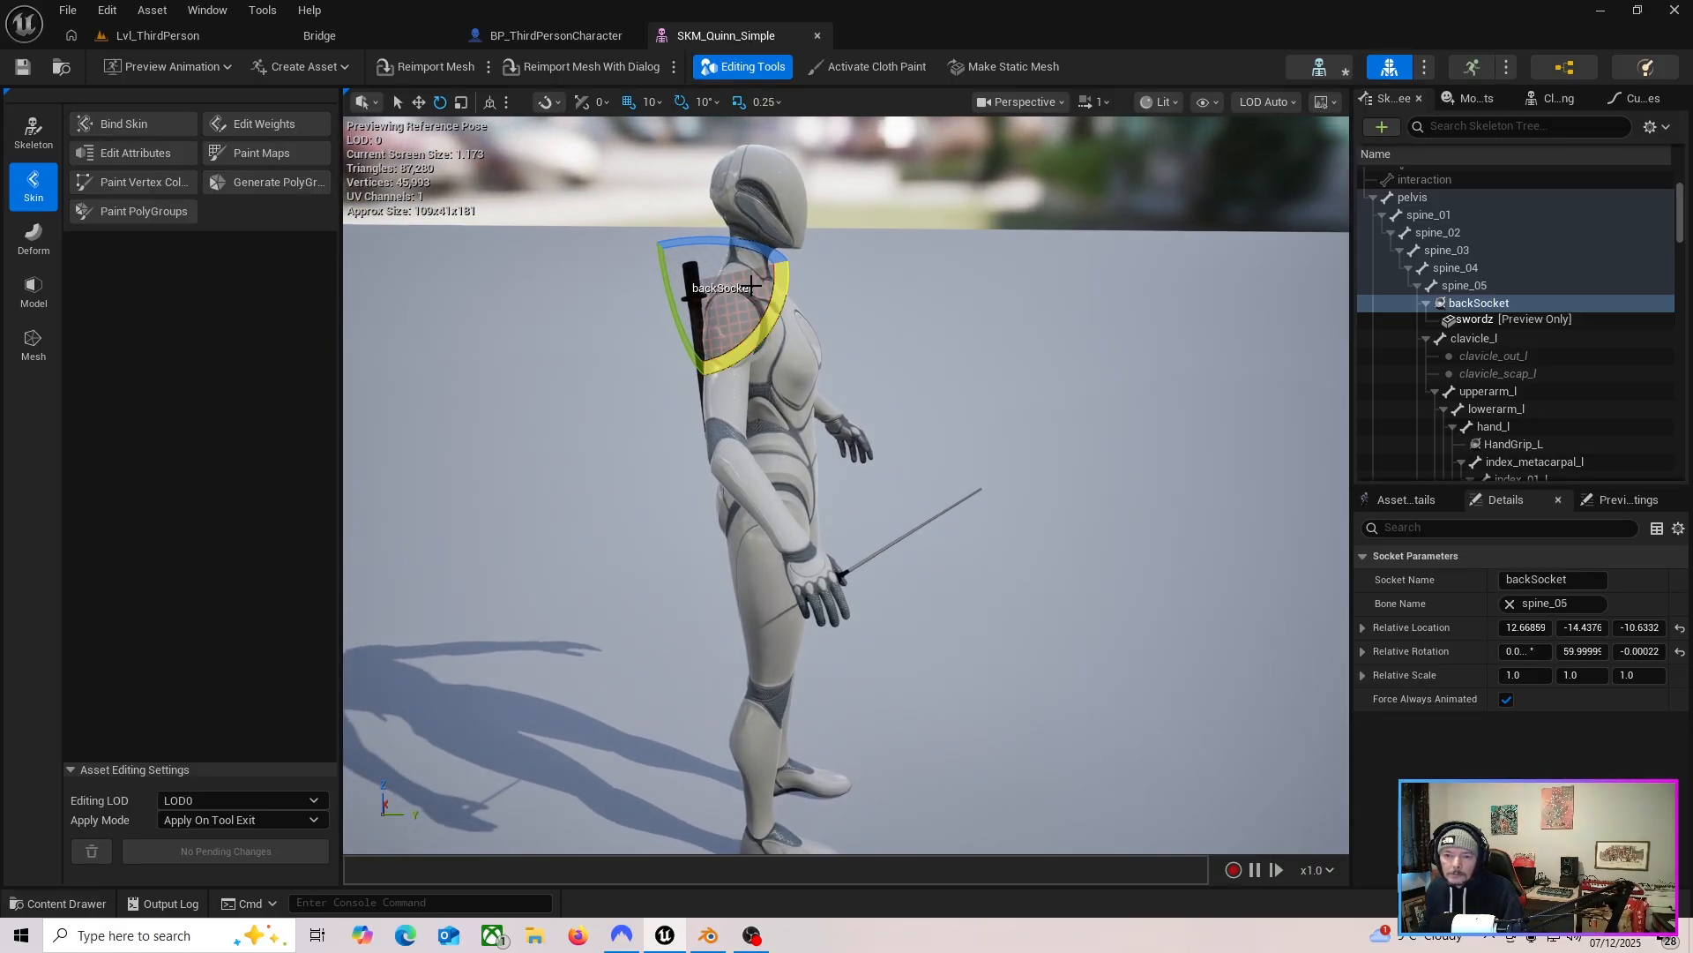
{"action": "left_click", "coordinate": [1477, 304]}
{"action": "left_click", "coordinate": [565, 35]}
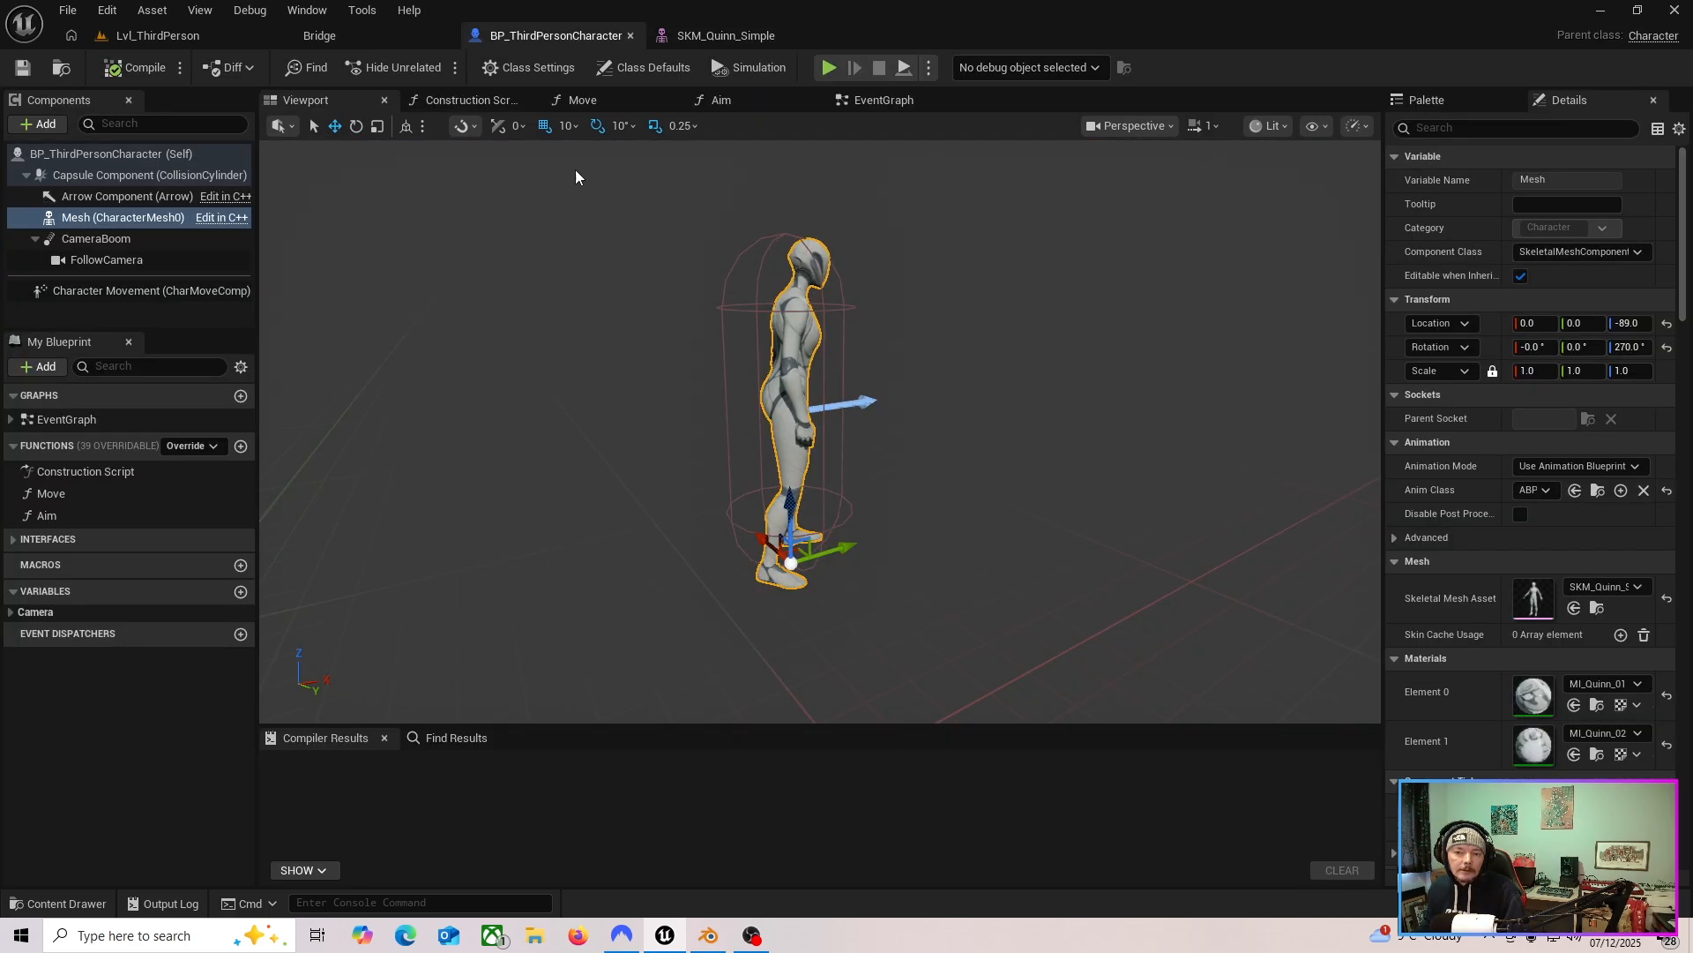
{"action": "left_click_drag", "start_coordinate": [509, 404], "coordinate": [397, 399]}
{"action": "left_click", "coordinate": [192, 37]}
{"action": "left_click", "coordinate": [527, 35]}
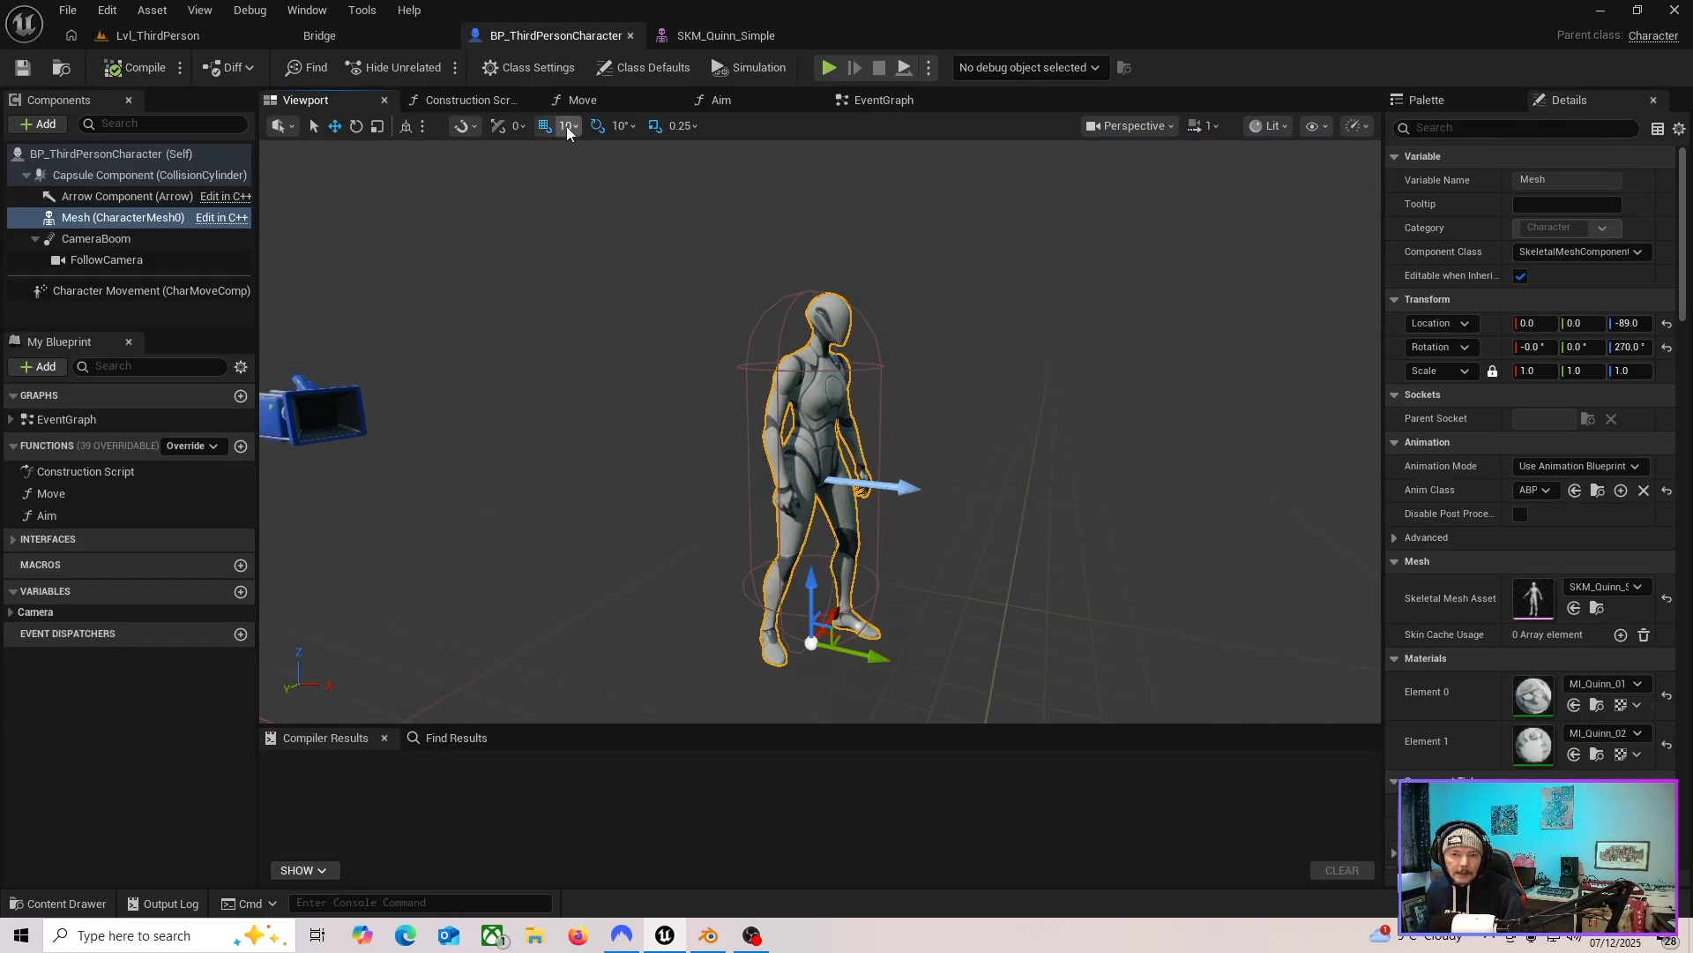
Add a Static Mesh component as a child of the character's Mesh component.
{"action": "left_click", "coordinate": [85, 219]}
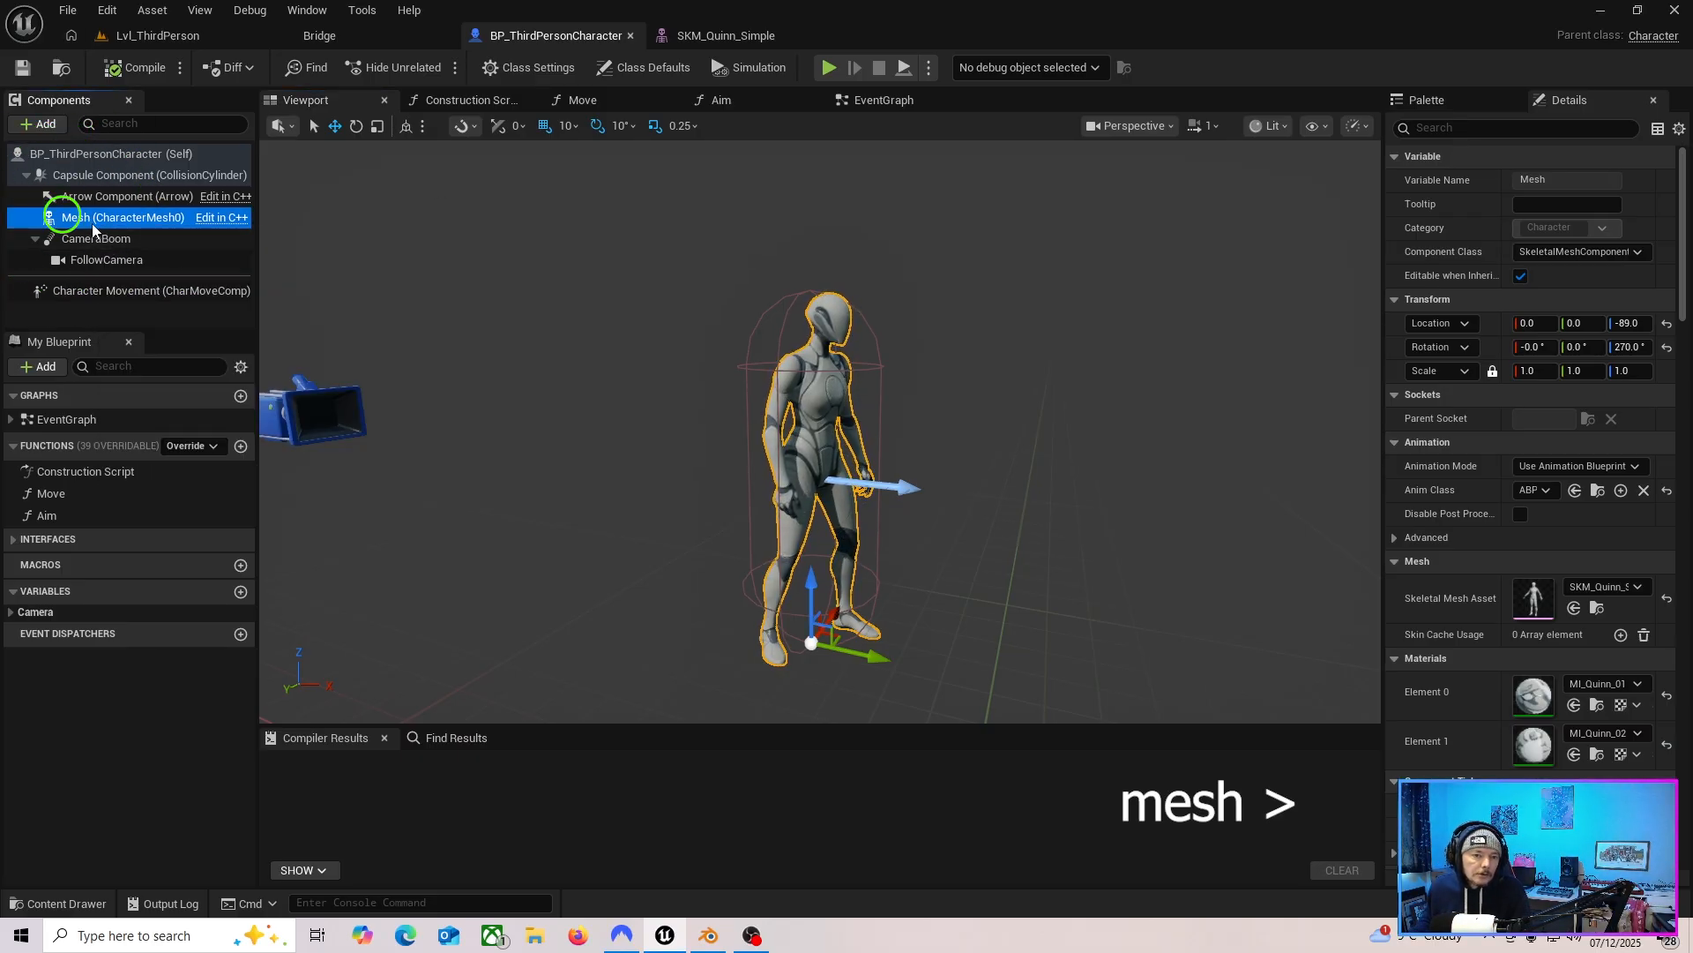
{"action": "left_click", "coordinate": [41, 125]}
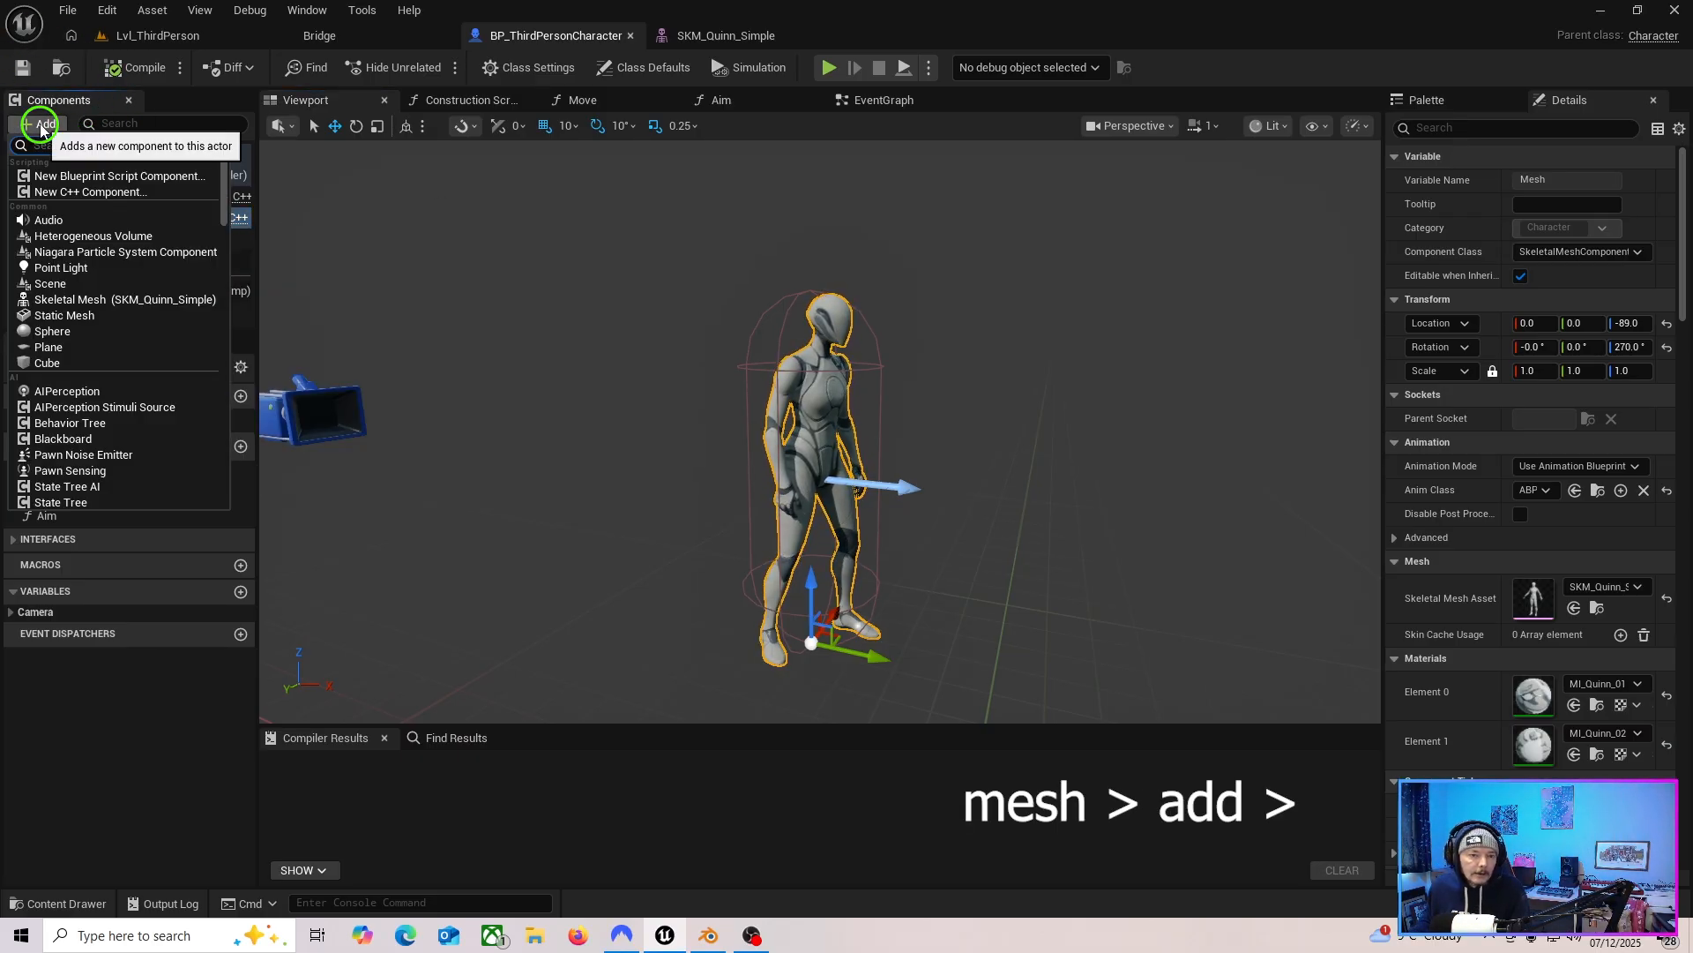
{"action": "type", "text": "sta"}
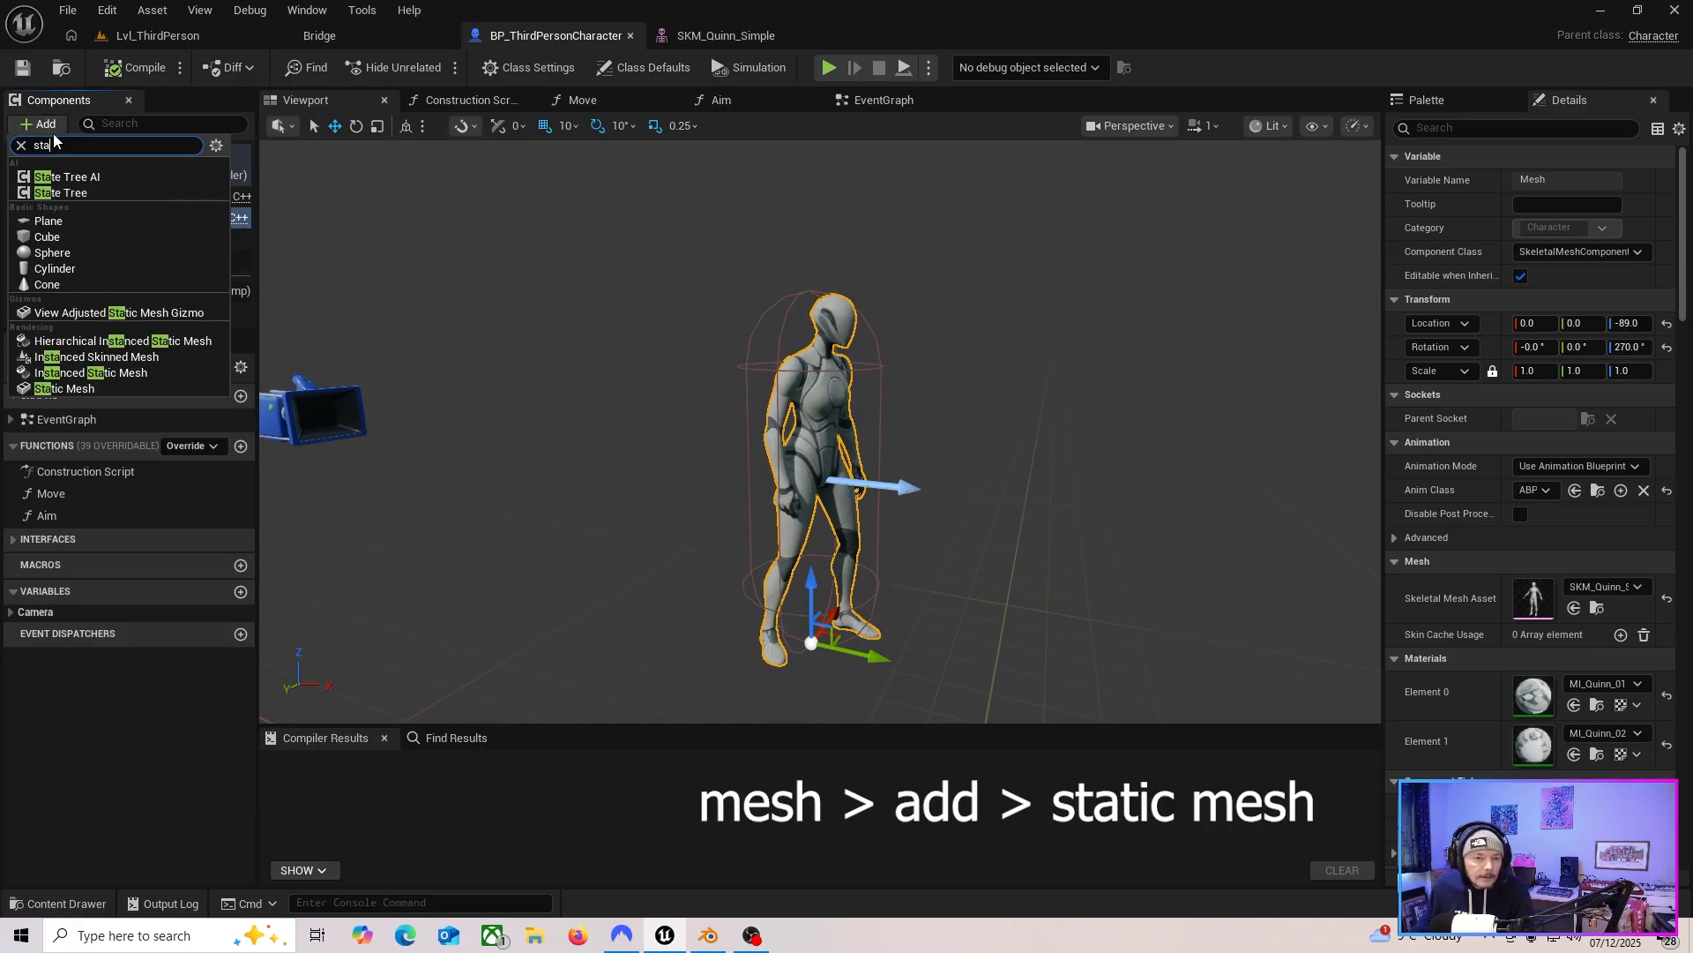
{"action": "left_click", "coordinate": [120, 389]}
{"action": "key", "text": "Return"}
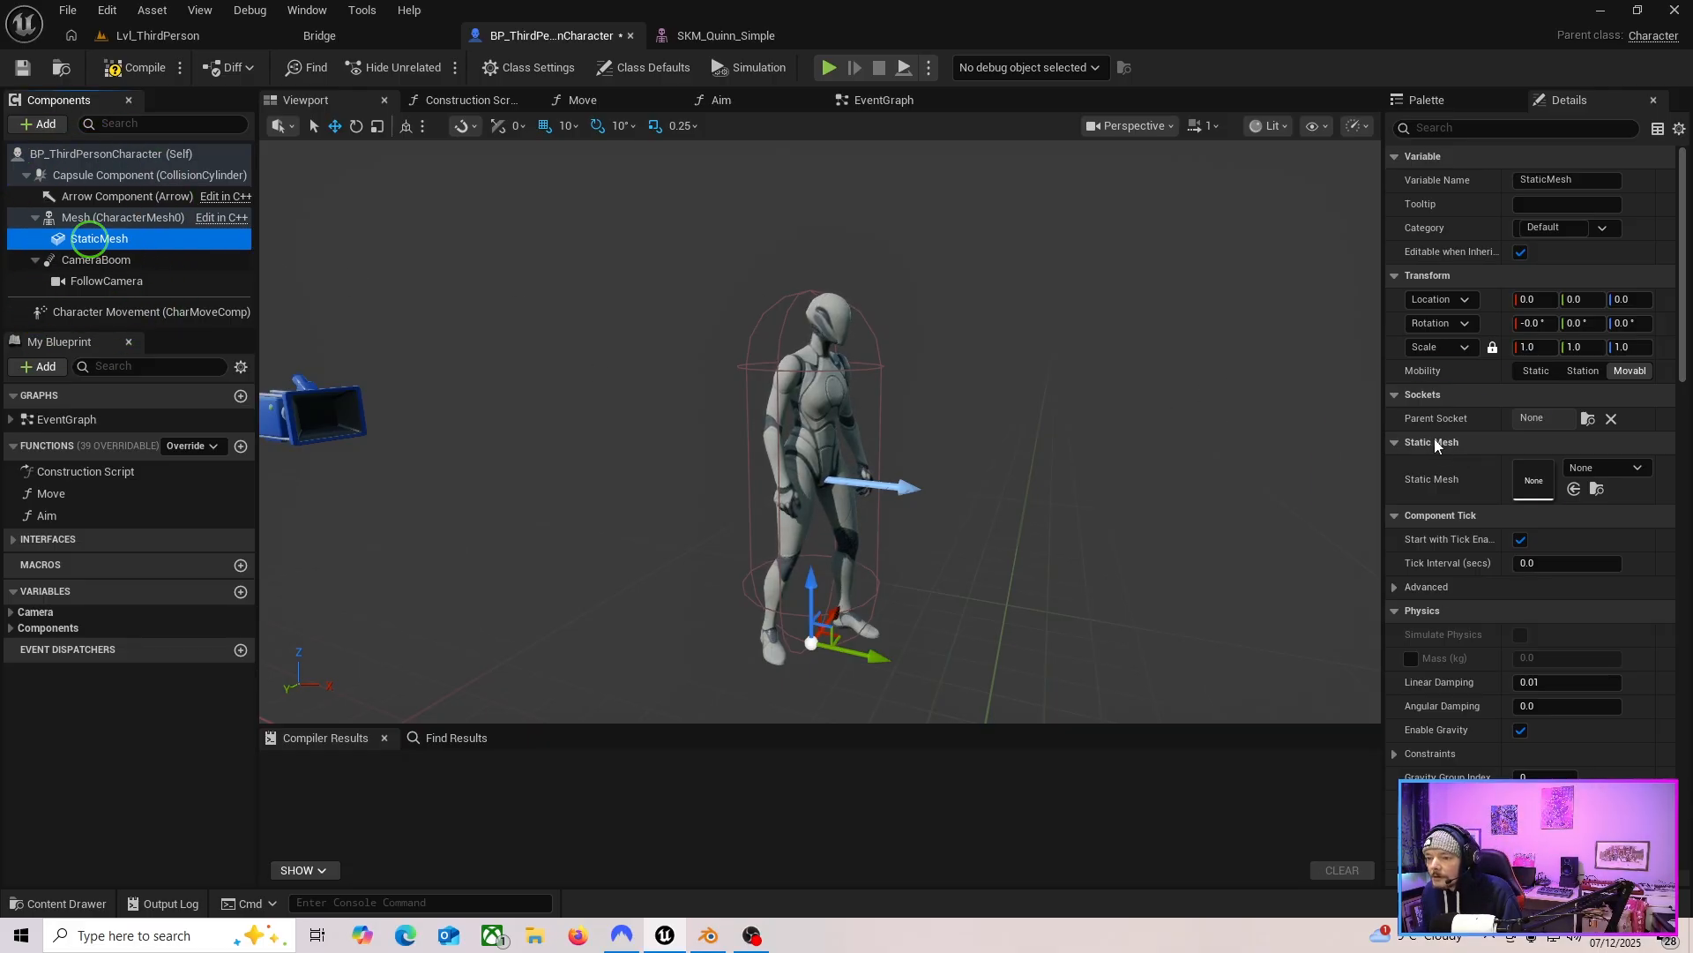
Assign the swordz static mesh to the new StaticMesh component.
{"action": "left_click", "coordinate": [1636, 468]}
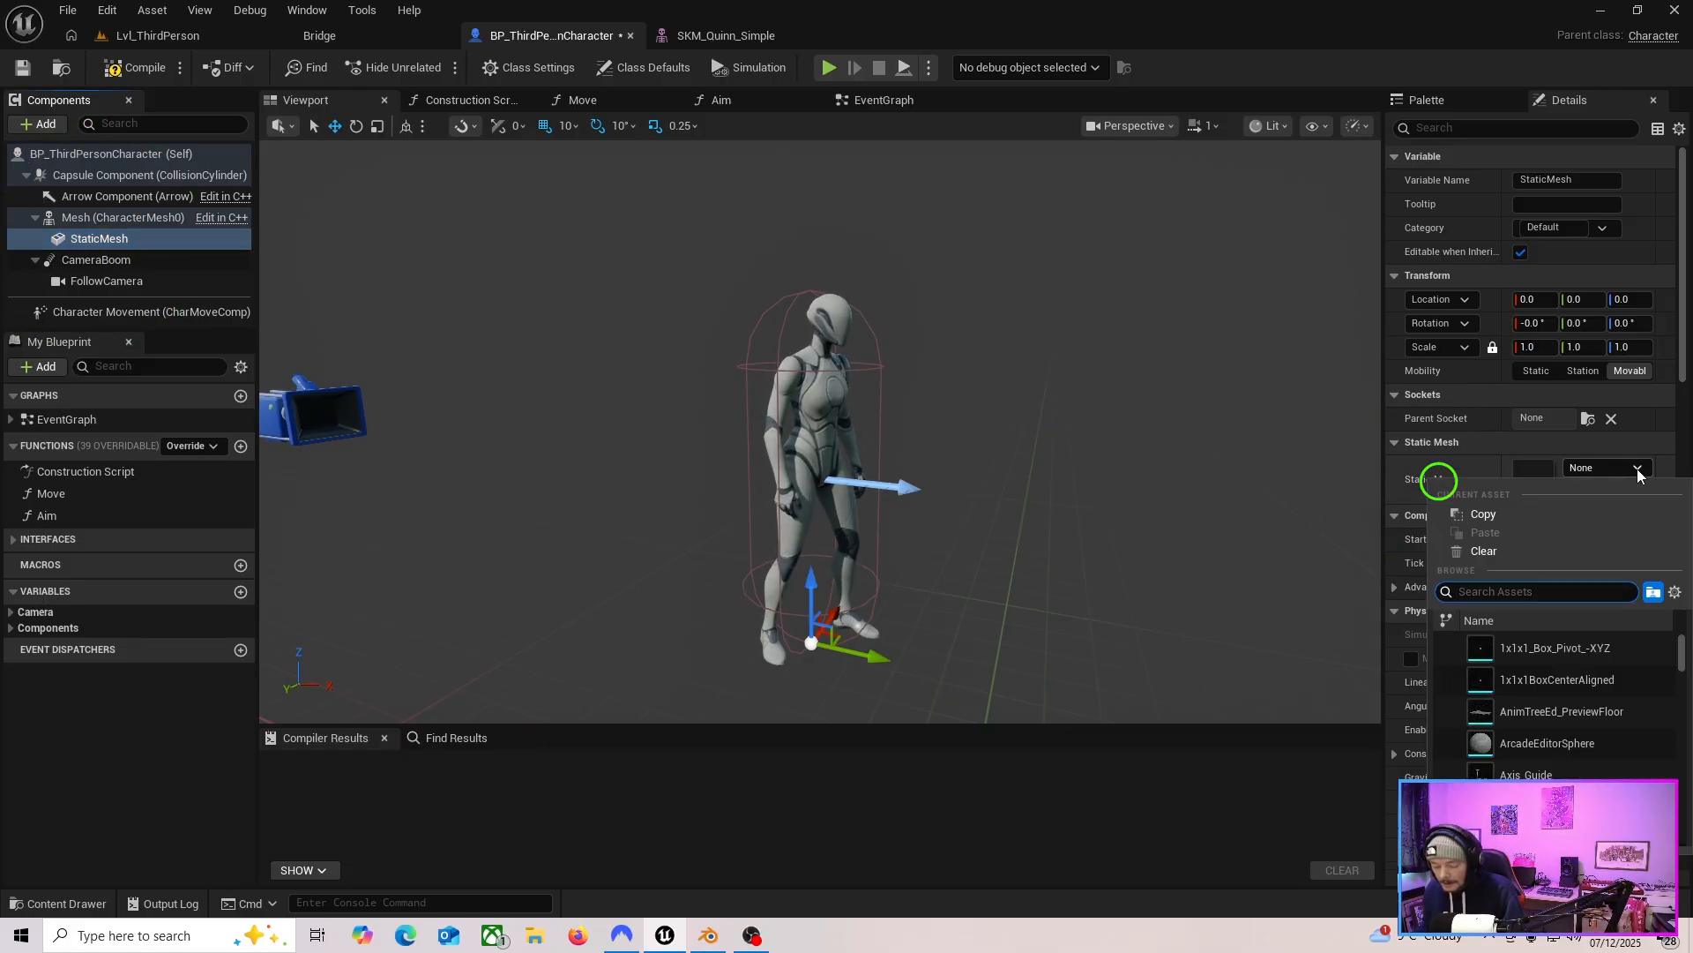
{"action": "type", "text": "swo"}
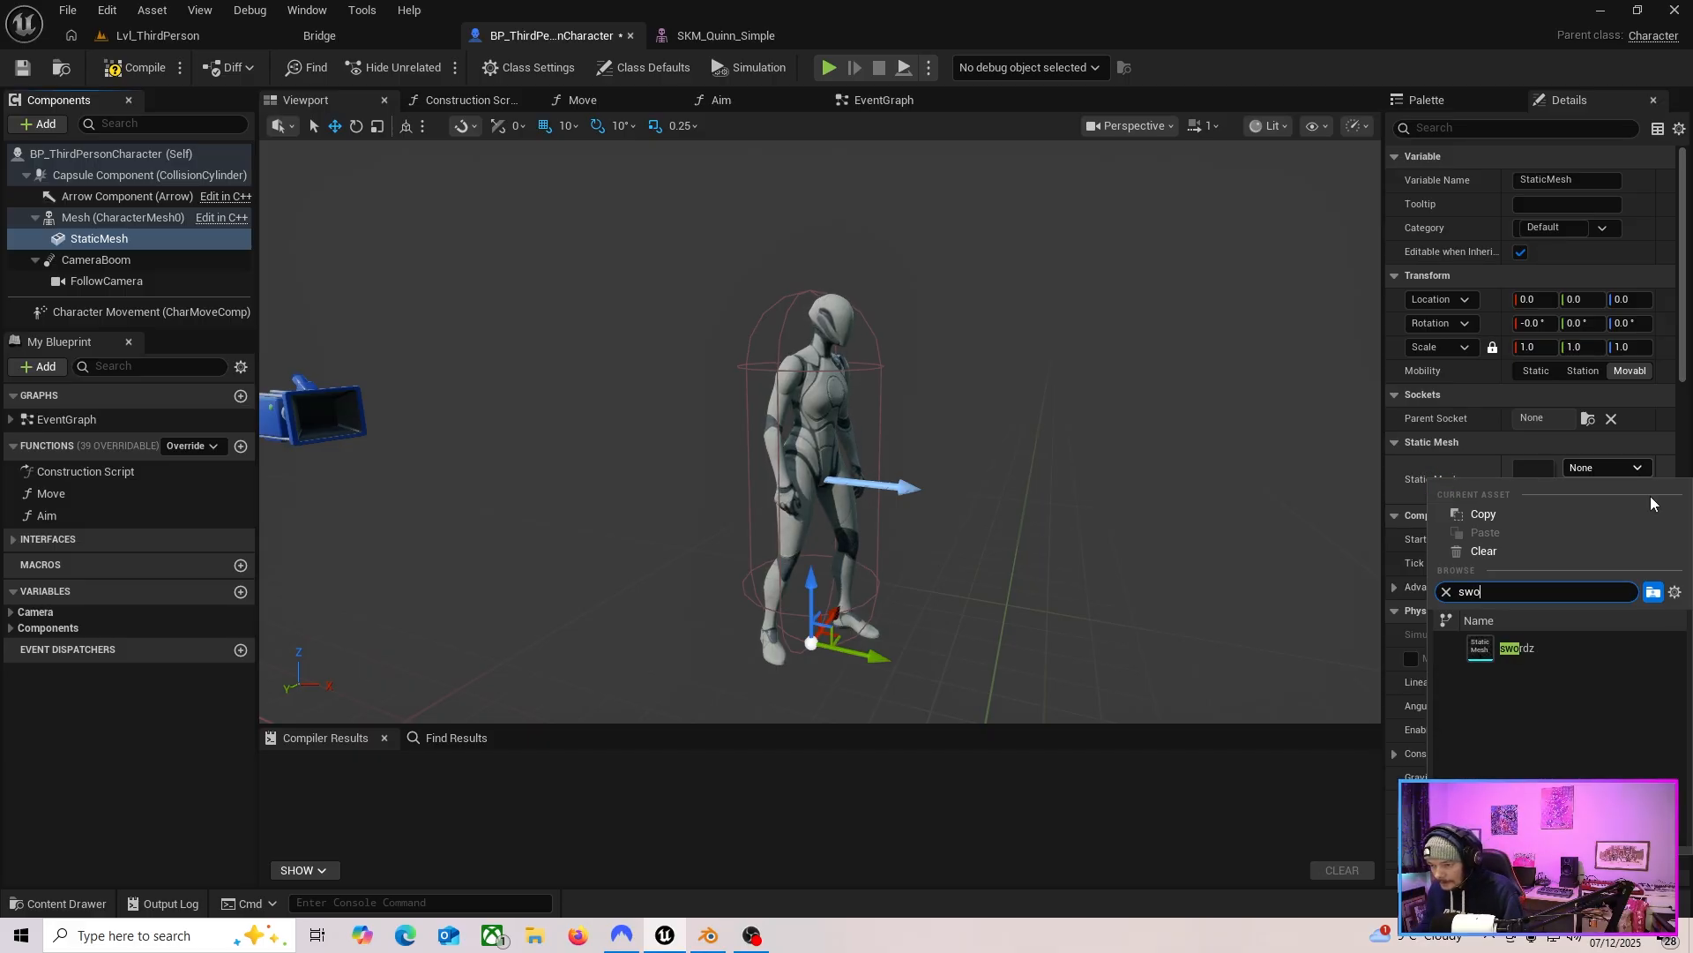
{"action": "left_click", "coordinate": [1553, 642]}
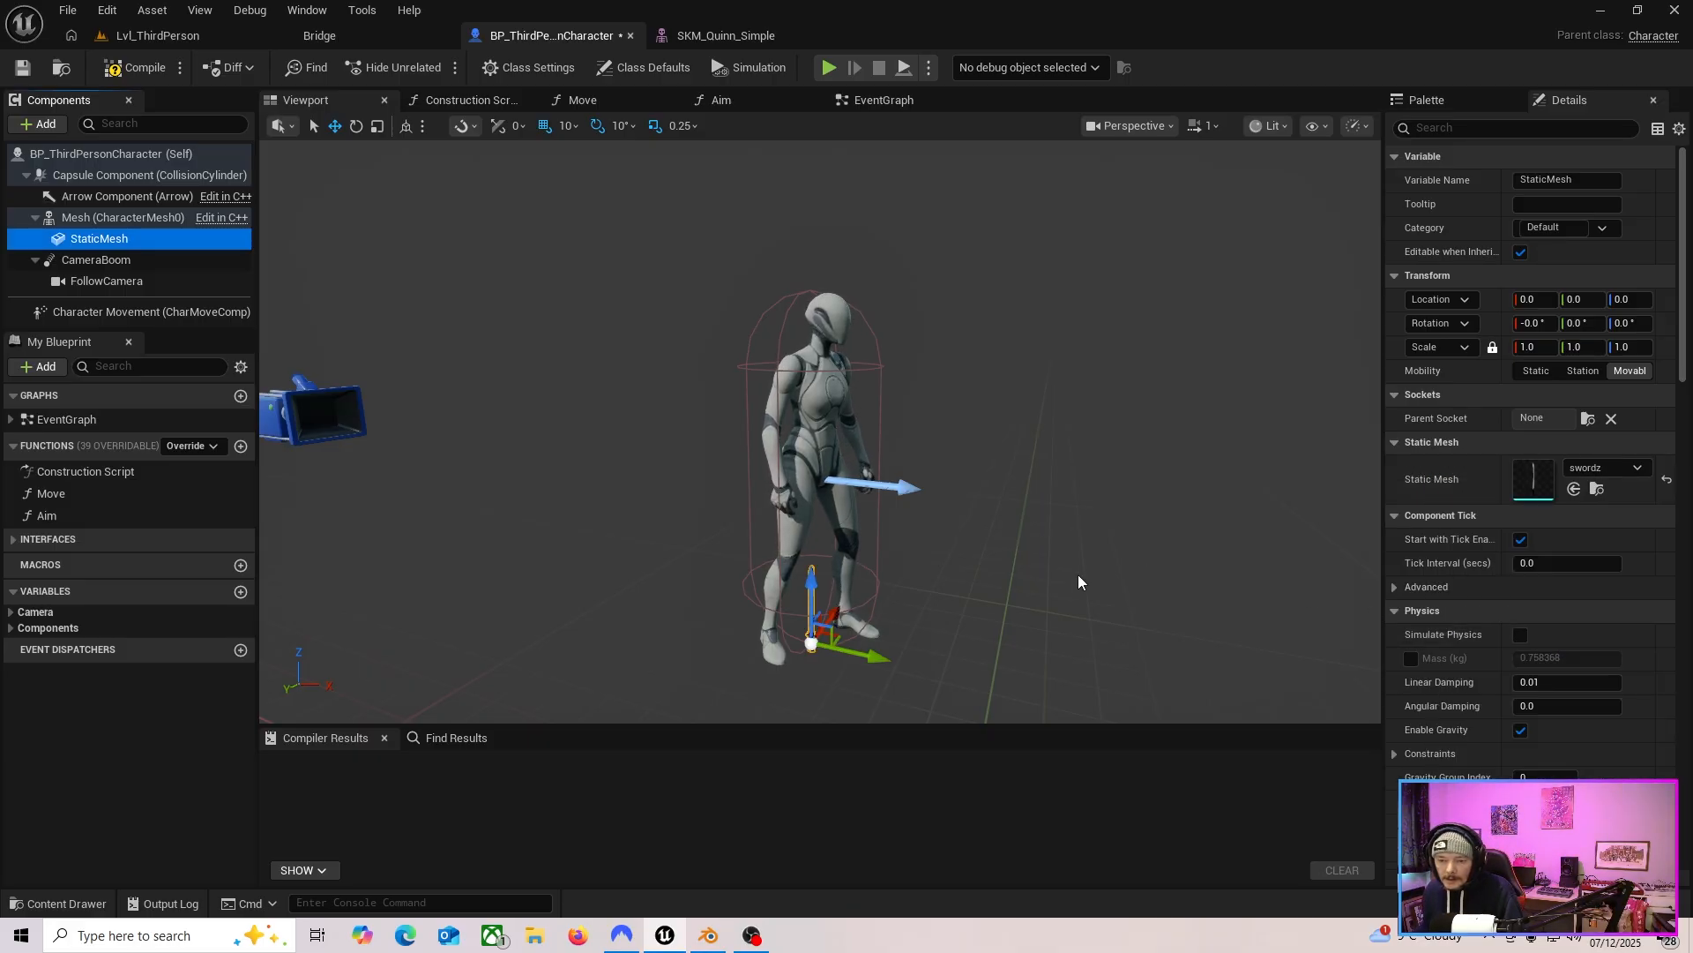
Set the StaticMesh component's parent socket to weaponHand and save the Blueprint.
{"action": "right_click_drag", "start_coordinate": [1004, 622], "coordinate": [952, 674]}
{"action": "key", "text": "w"}
{"action": "key", "text": "s"}
{"action": "key", "text": "a"}
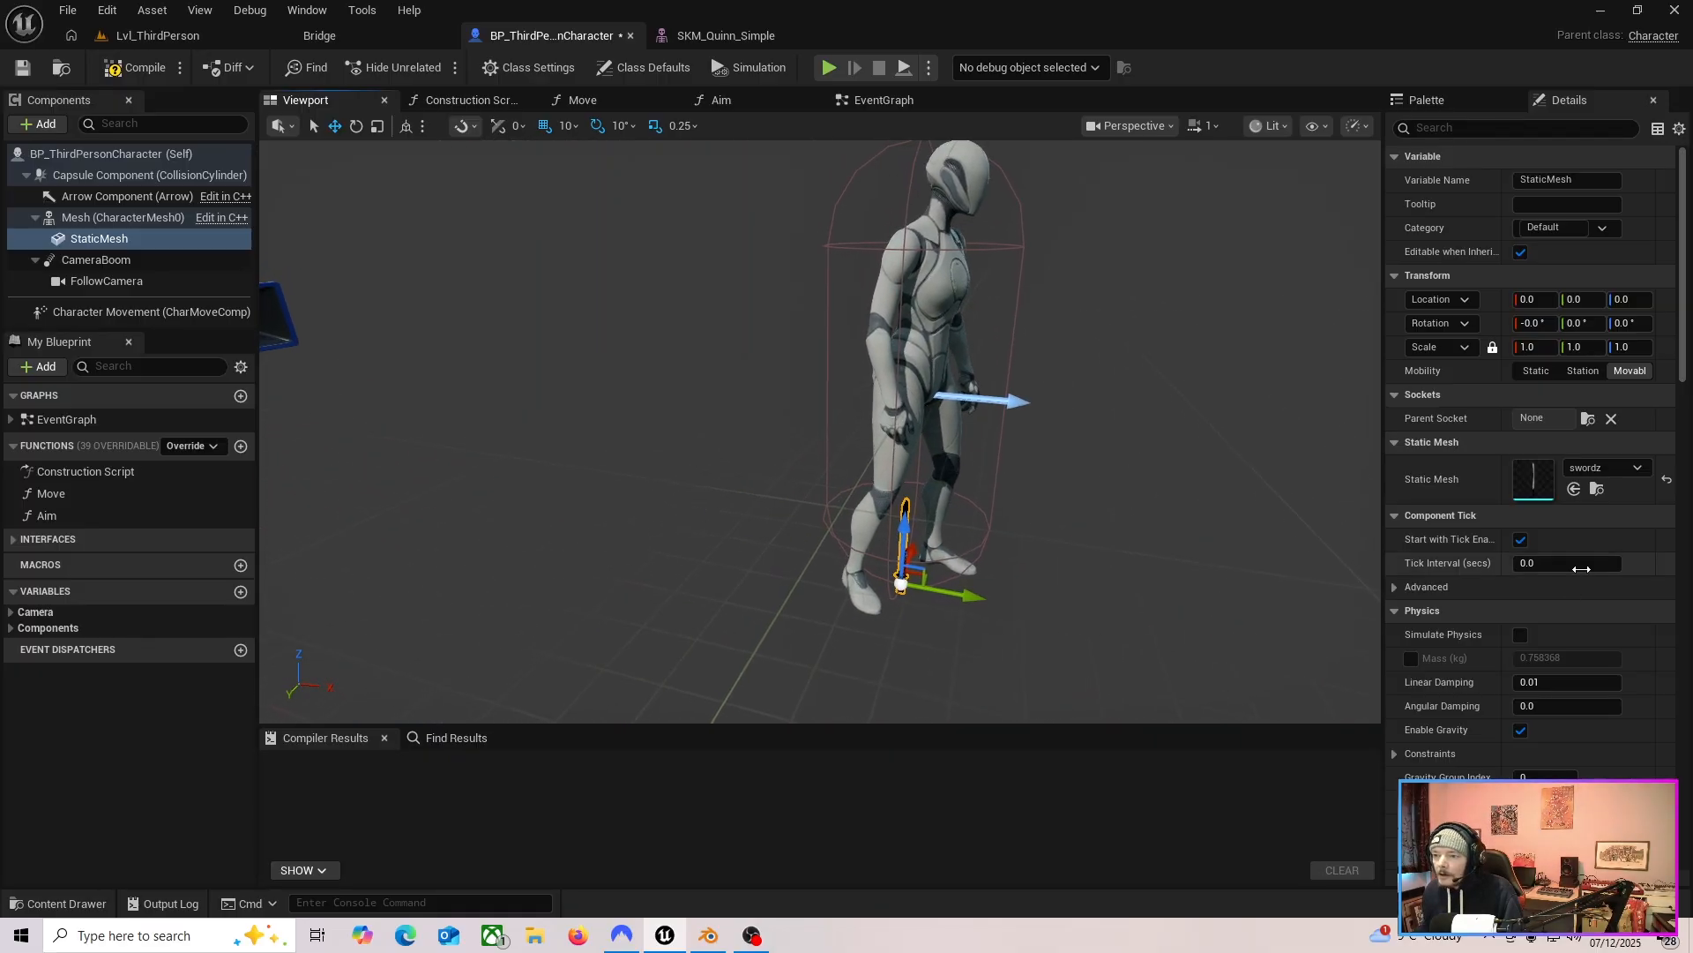
{"action": "left_click", "coordinate": [1431, 422]}
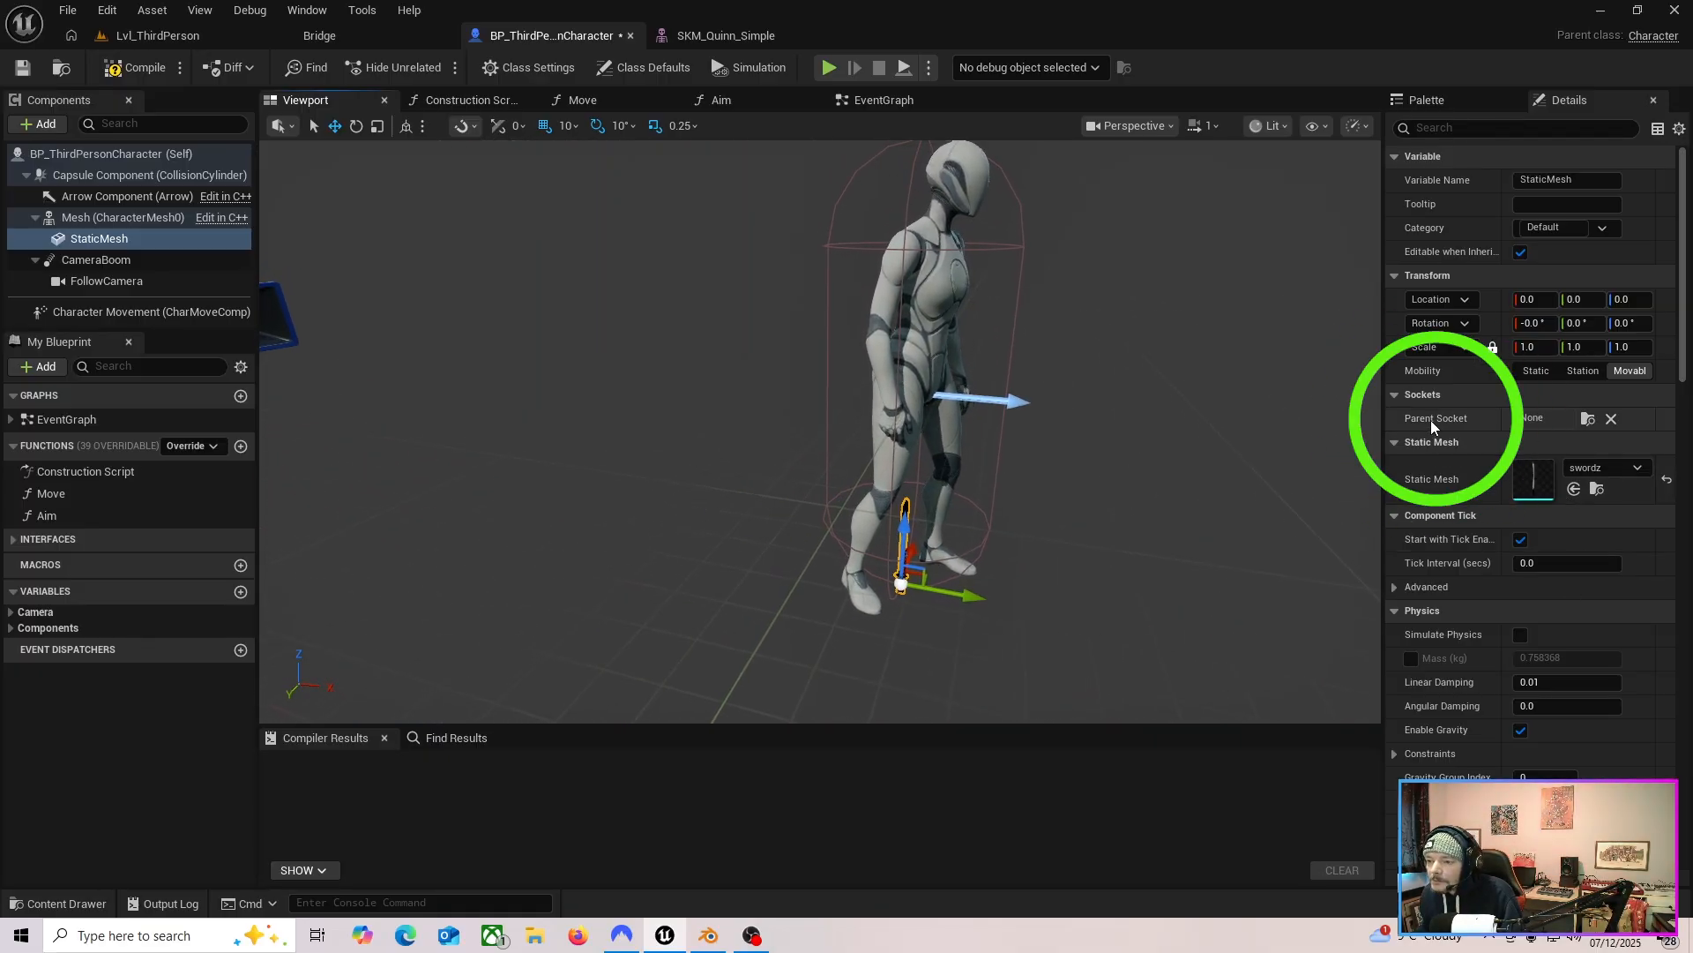
{"action": "left_click", "coordinate": [1587, 420]}
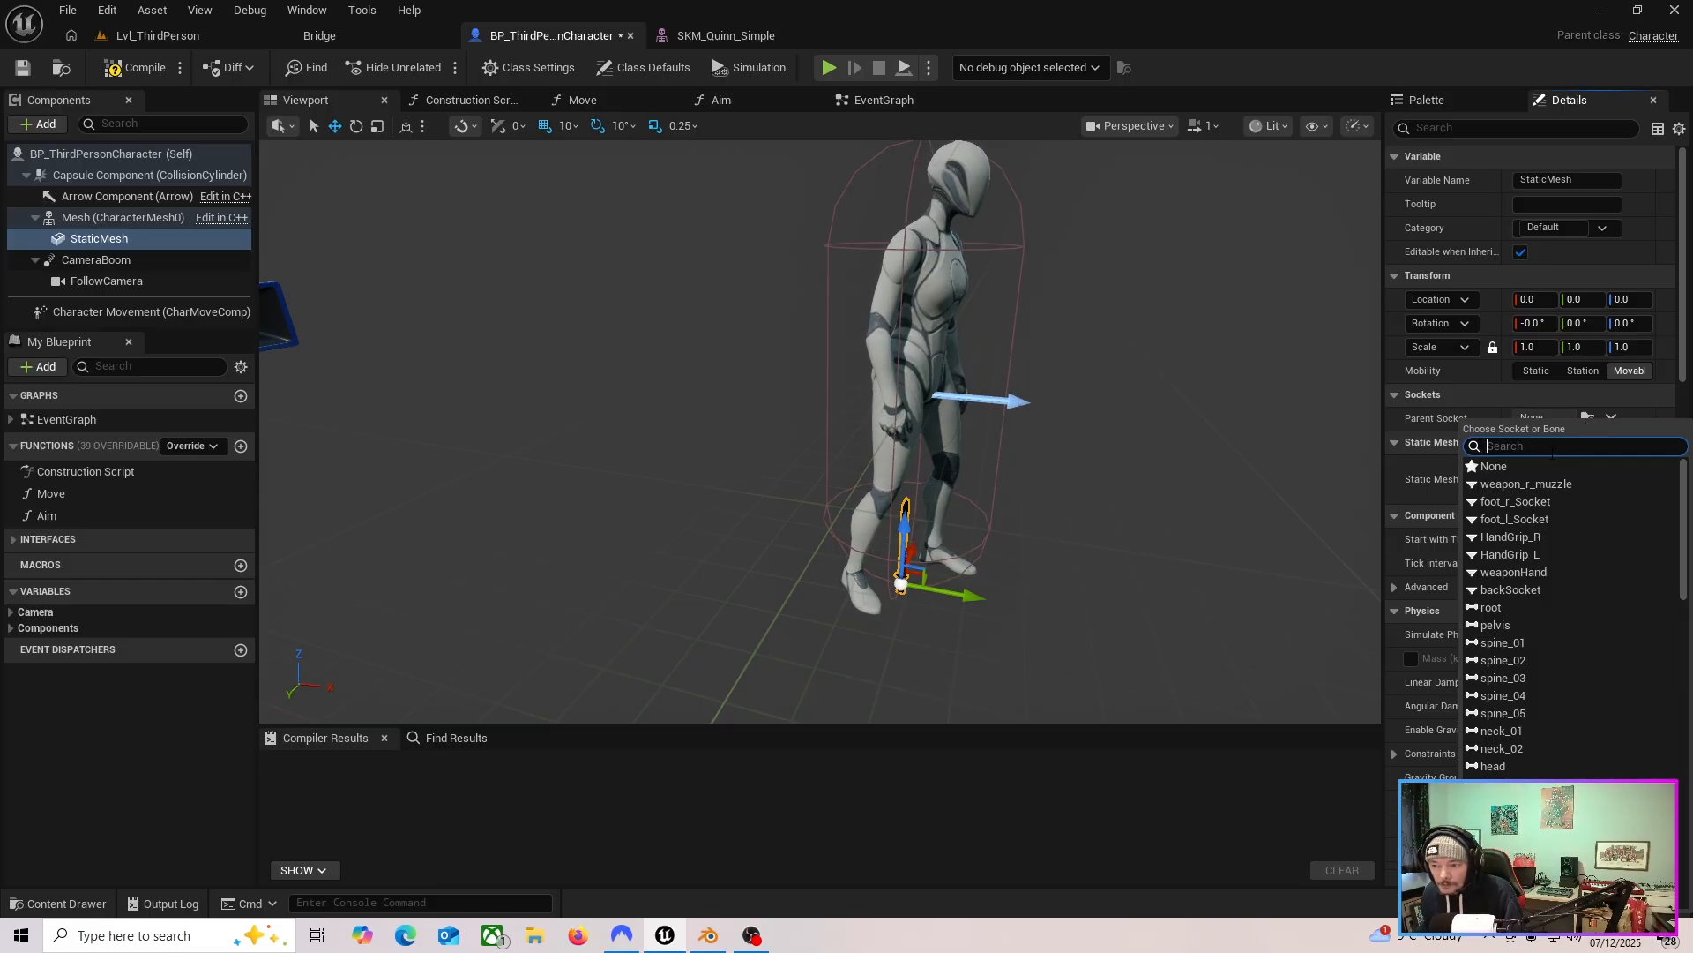
{"action": "left_click", "coordinate": [1520, 571]}
{"action": "mouse_move", "coordinate": [1014, 574]}
{"action": "right_mouse_down"}
{"action": "mouse_move", "coordinate": [855, 582]}
{"action": "mouse_move", "coordinate": [1028, 582]}
{"action": "right_mouse_up"}
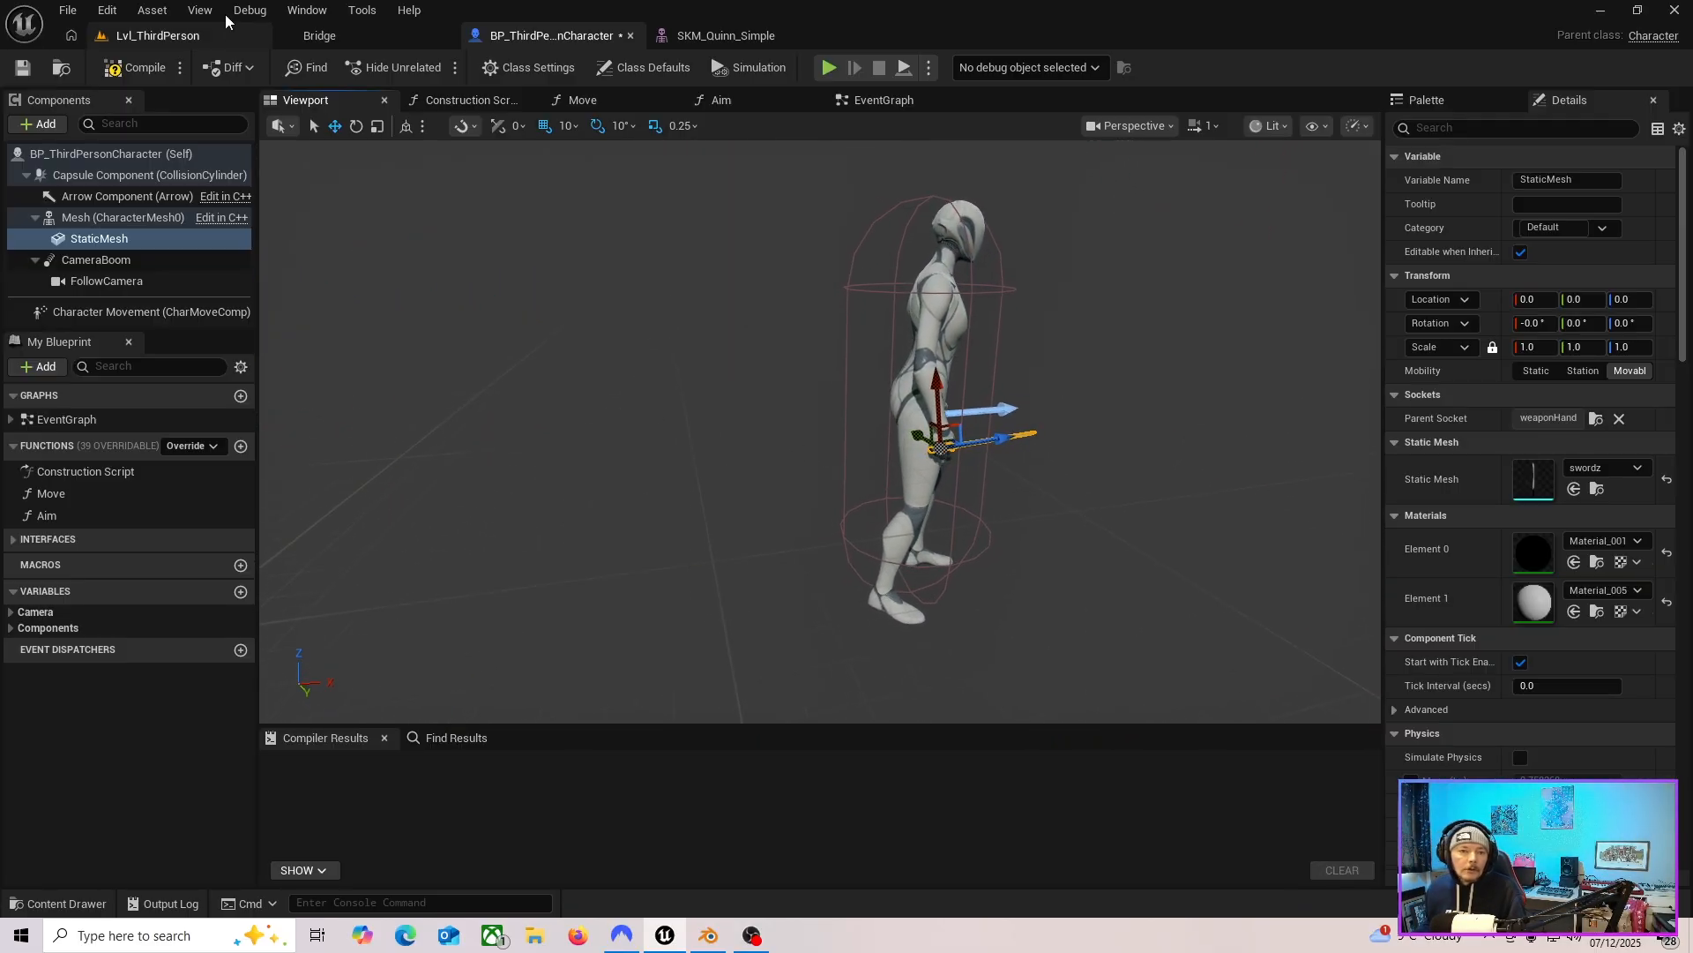
{"action": "left_click", "coordinate": [22, 67]}
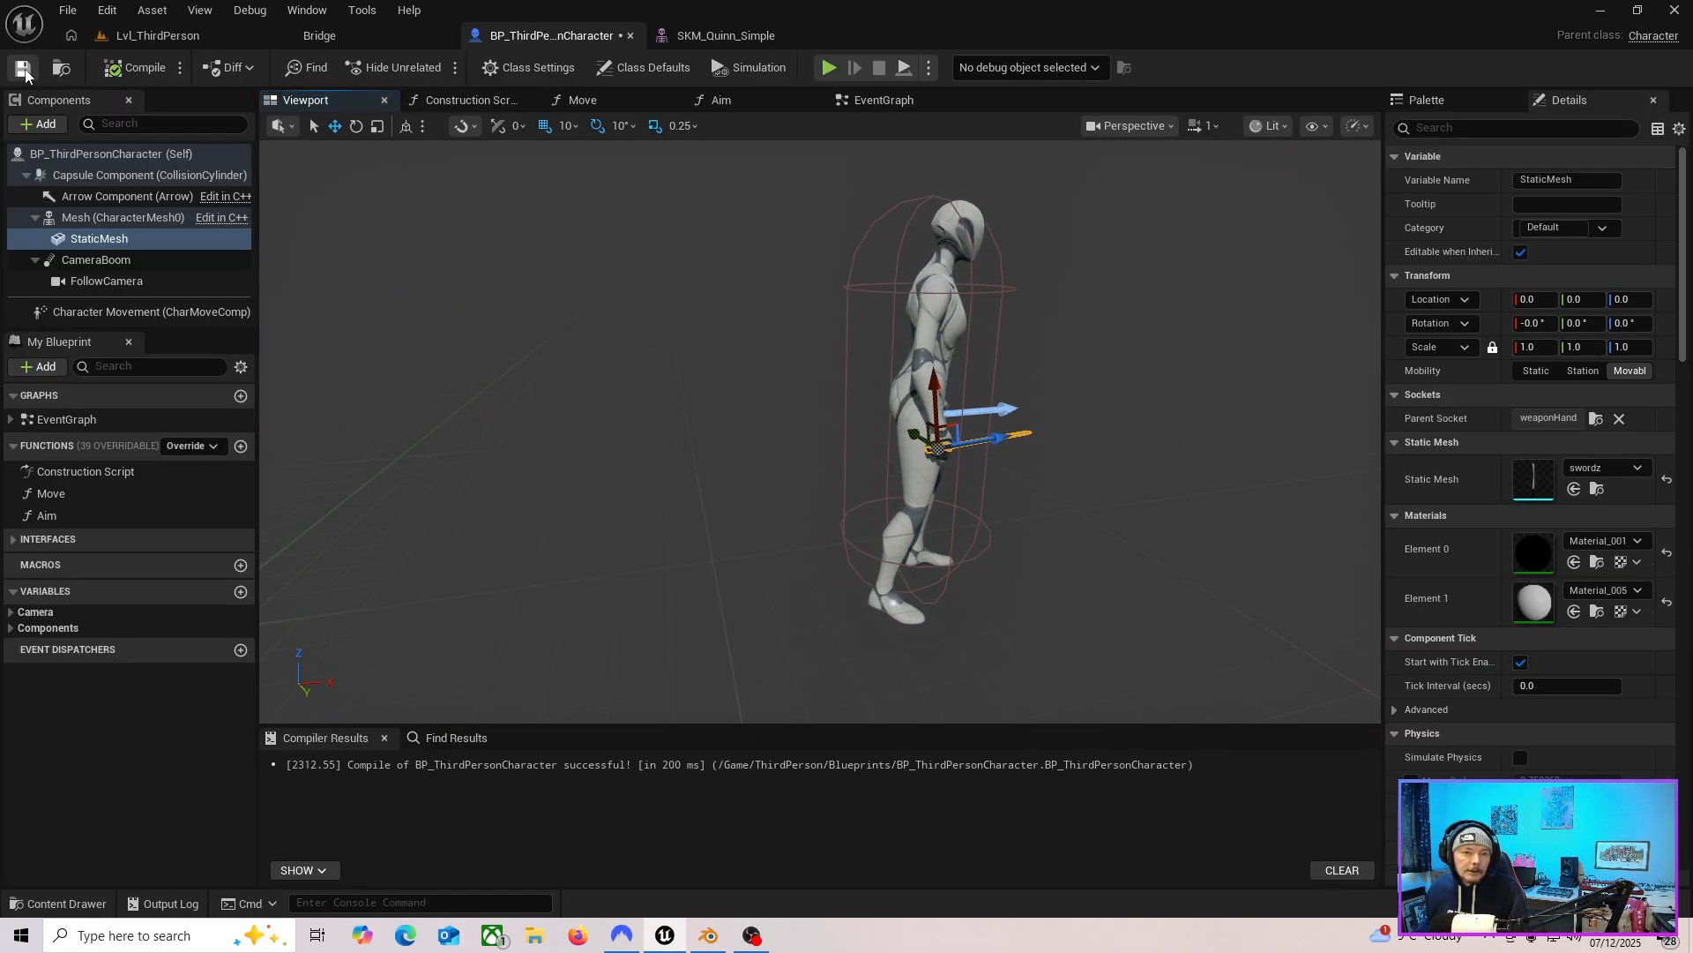
Play the level and walk the character around to check the sword in hand.
{"action": "left_click", "coordinate": [154, 35]}
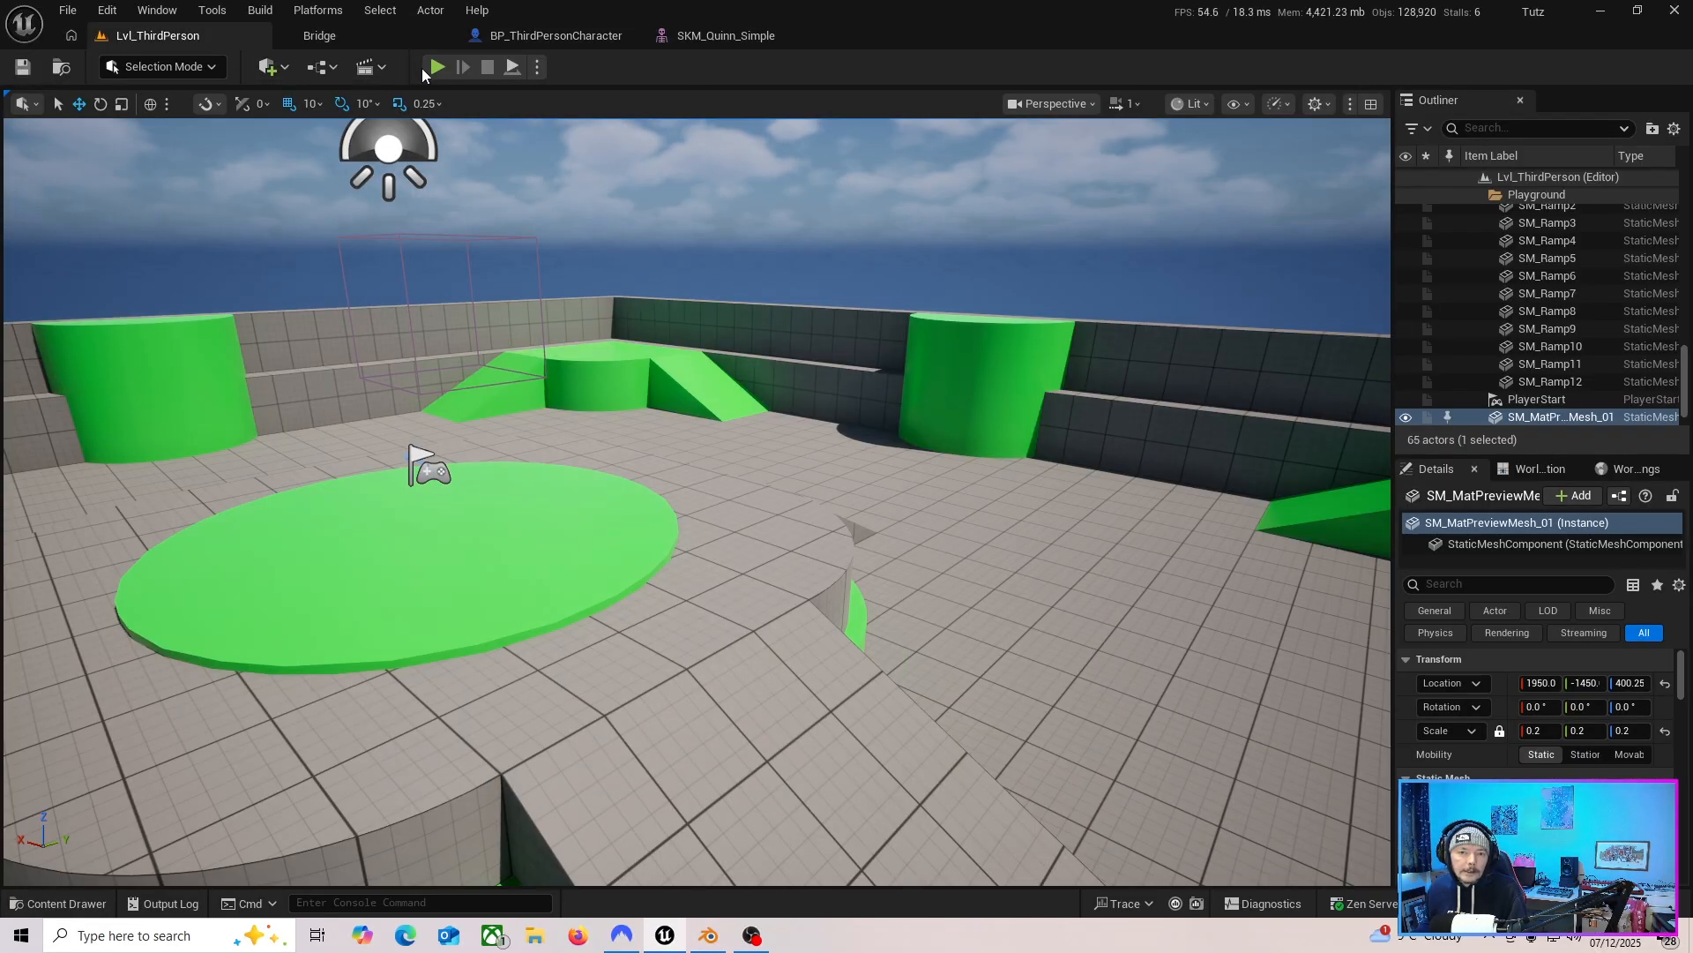
{"action": "key", "text": "alt+p"}
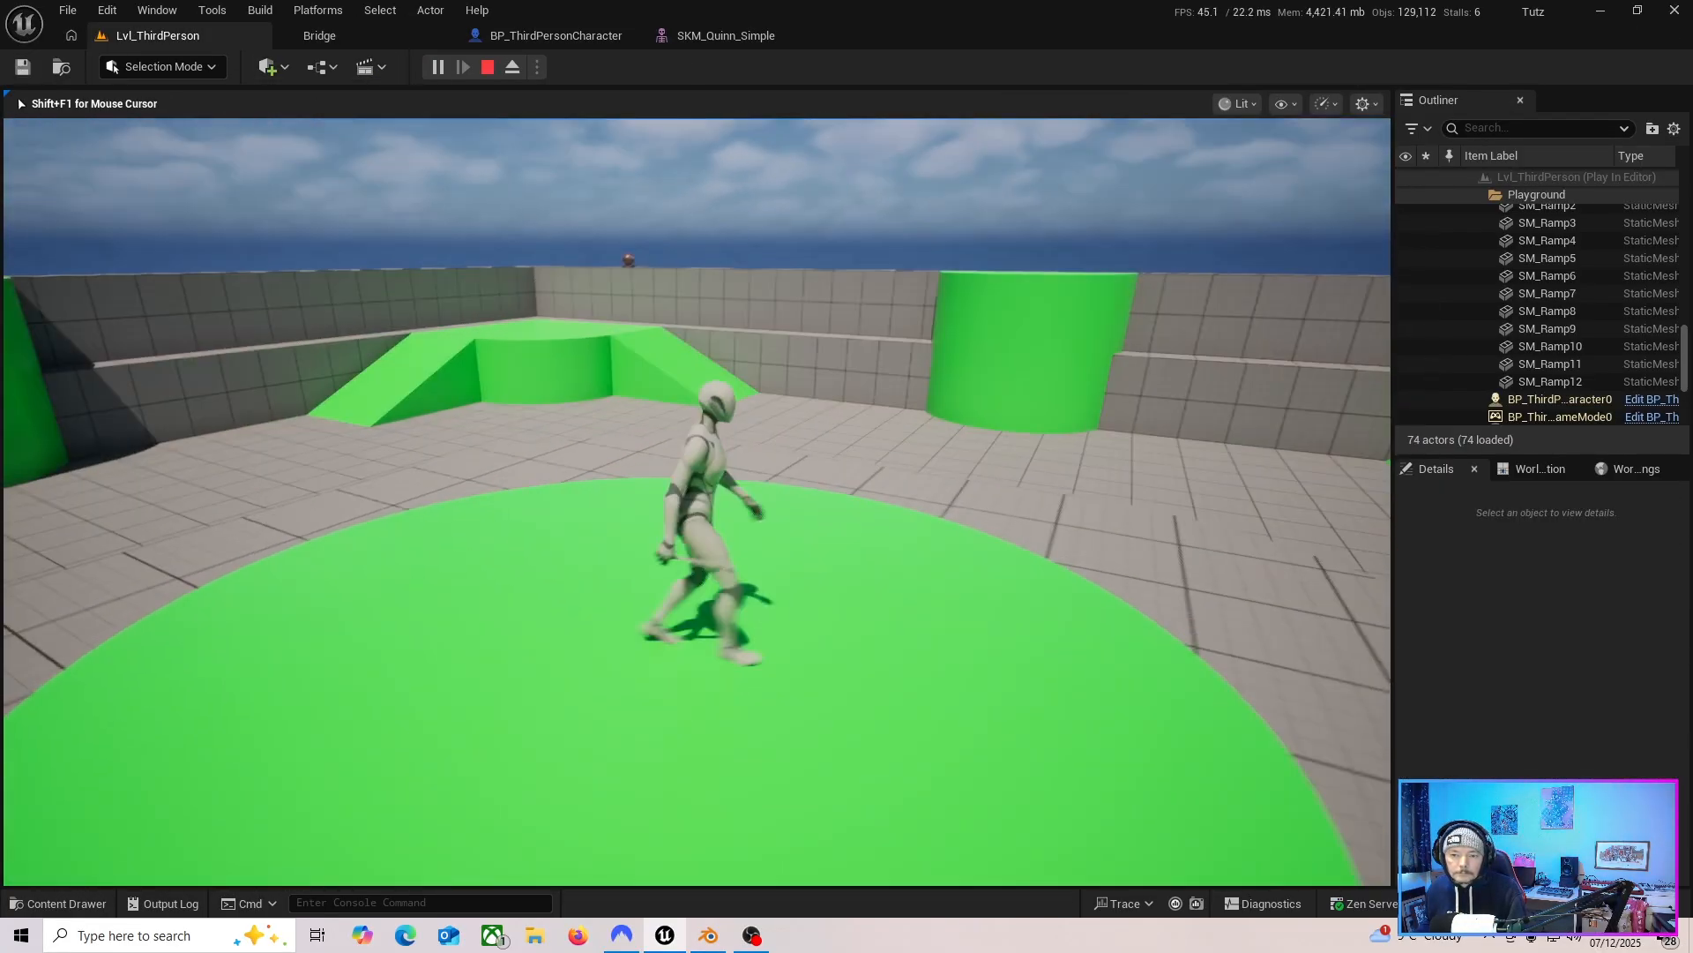
{"action": "key", "text": "s"}
{"action": "key", "text": "a"}
{"action": "key", "text": "w"}
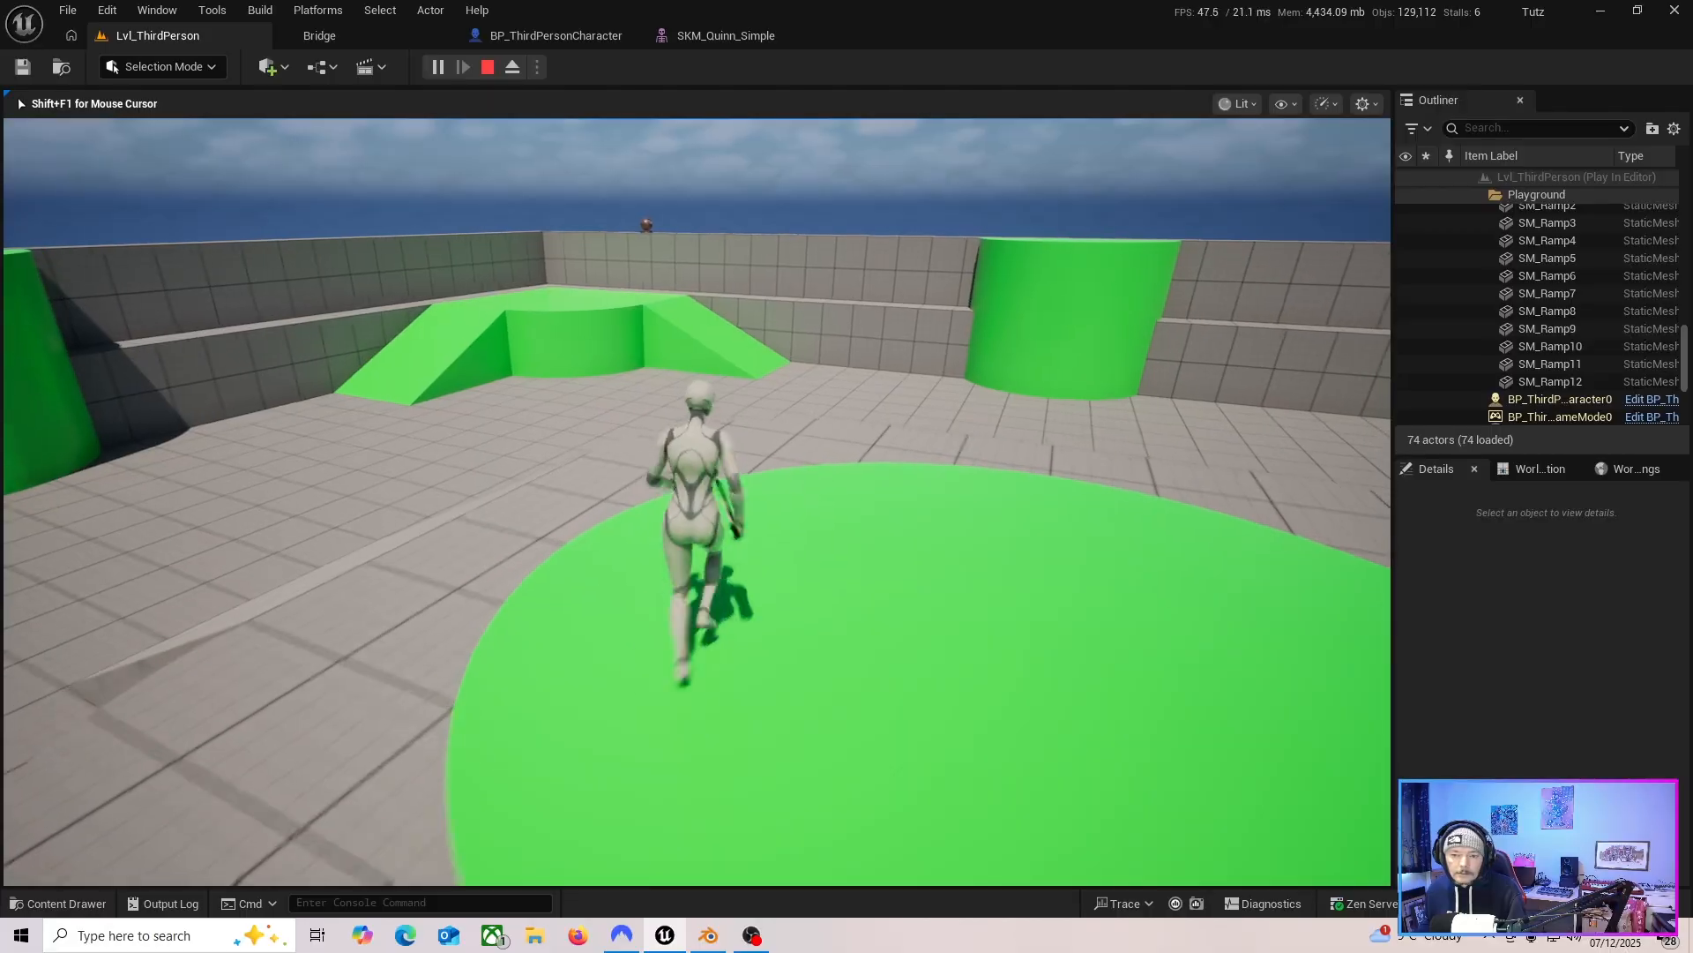
{"action": "key", "text": "d"}
{"action": "key", "text": "s"}
{"action": "key", "text": "a"}
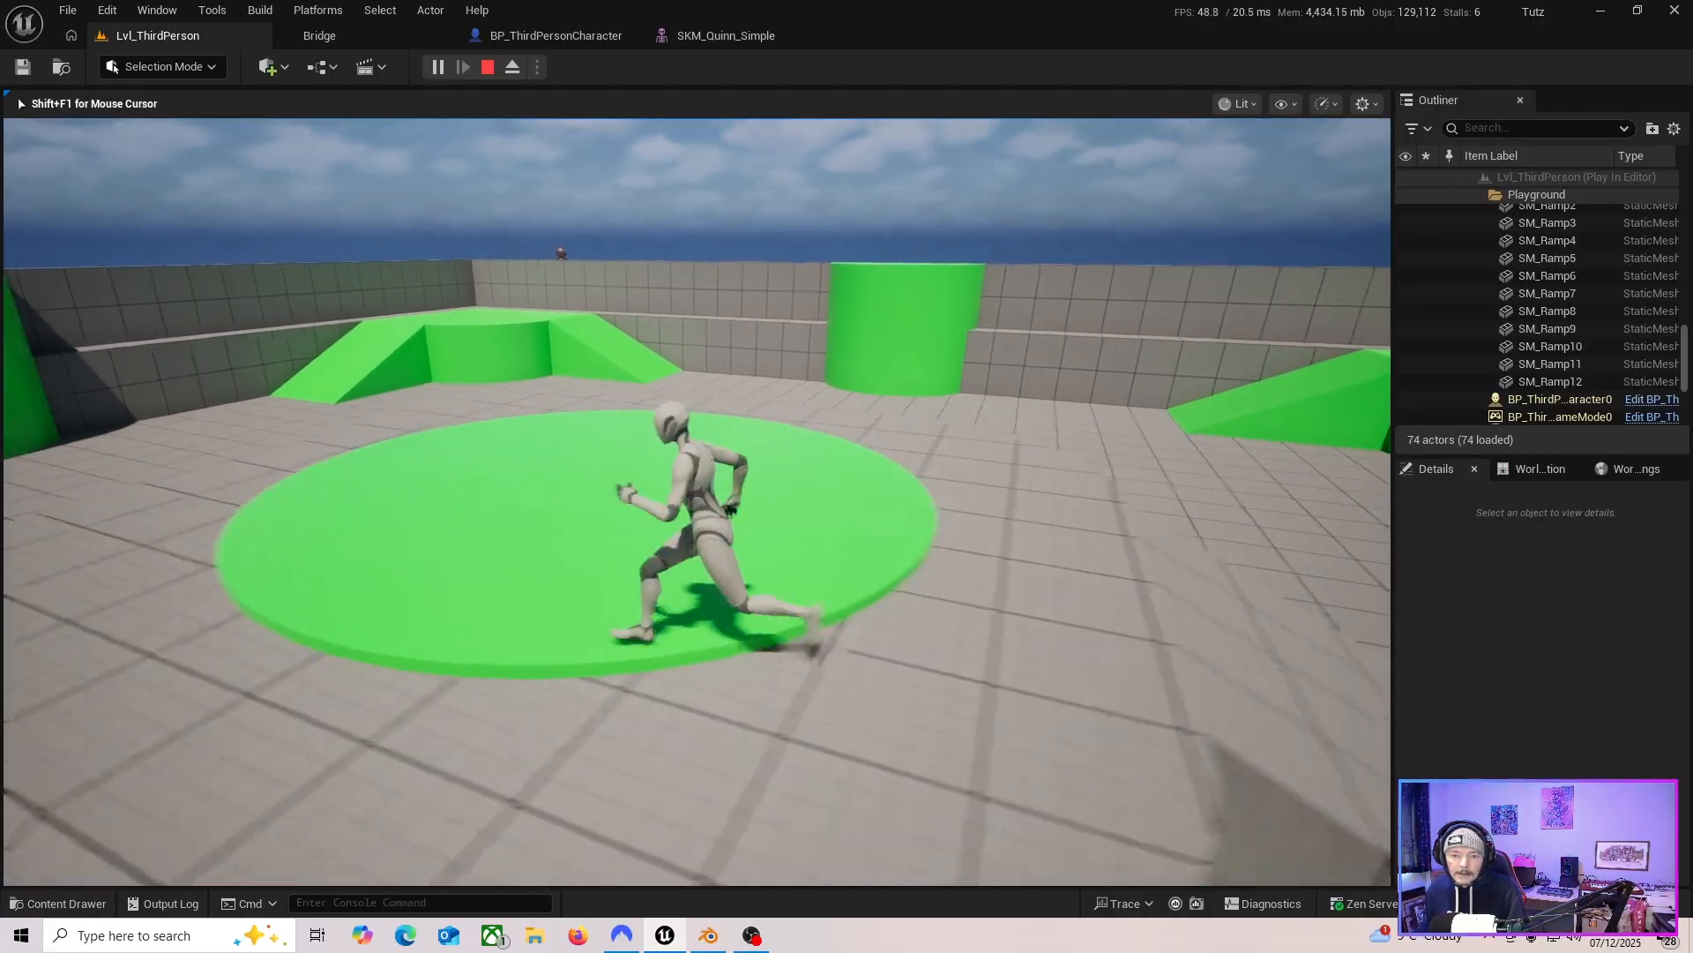
{"action": "key", "text": "w"}
{"action": "key", "text": "s"}
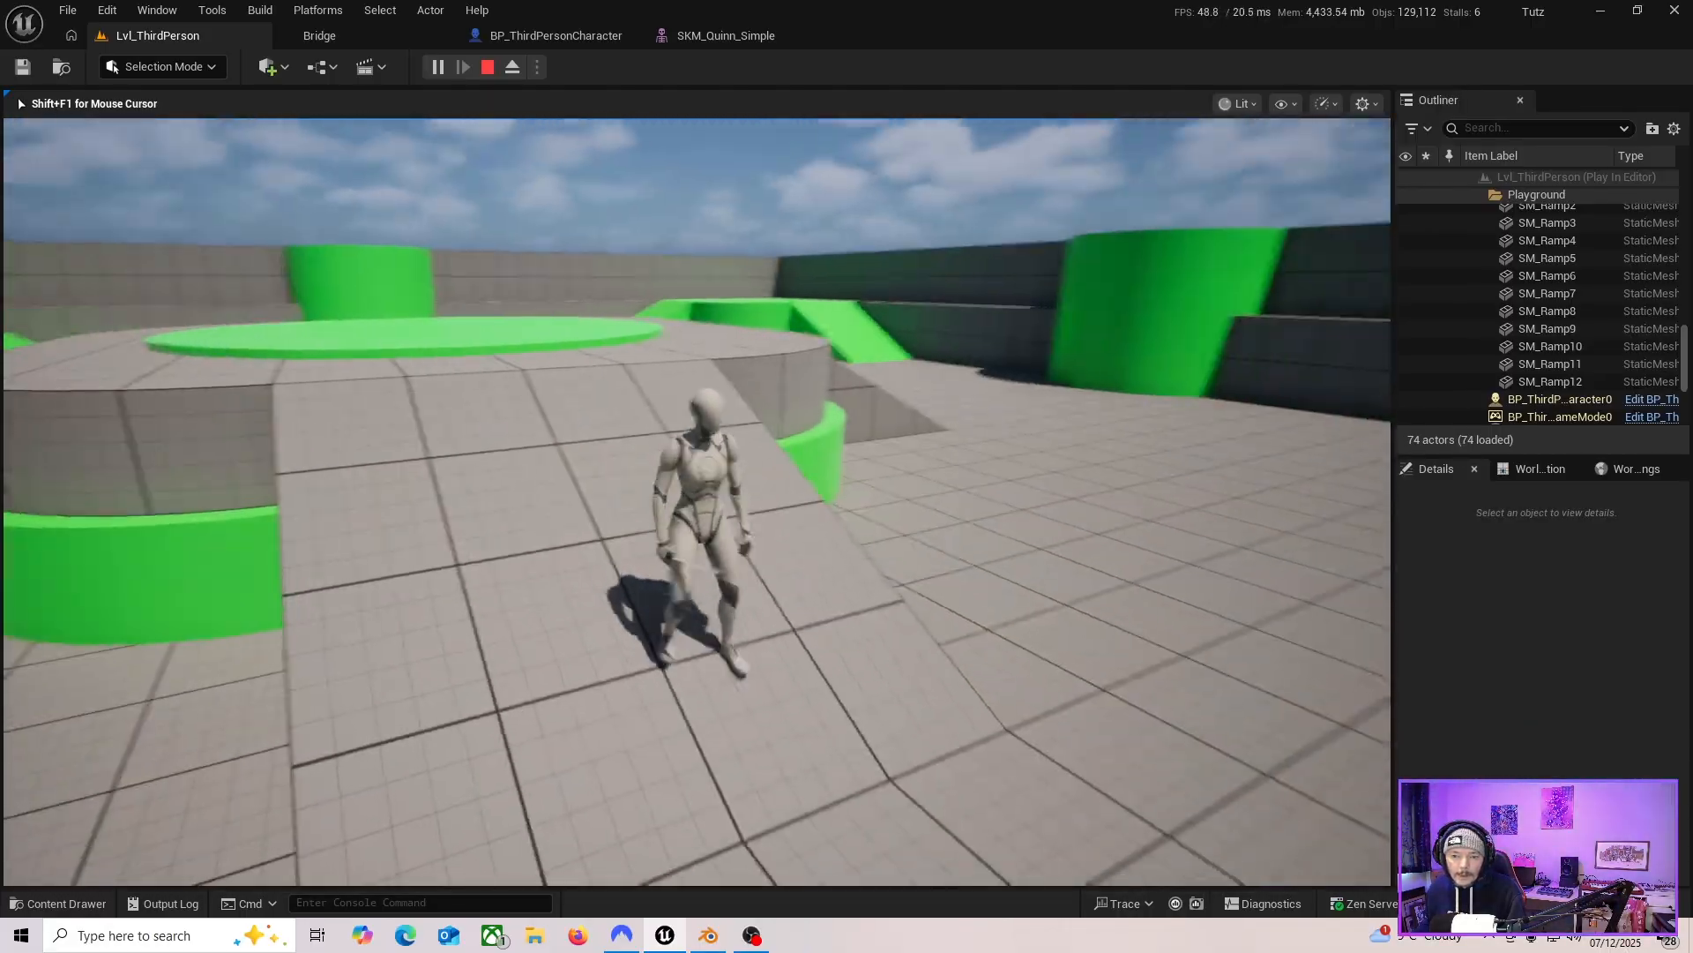
{"action": "key", "text": "d"}
{"action": "key", "text": "w"}
{"action": "key", "text": "d"}
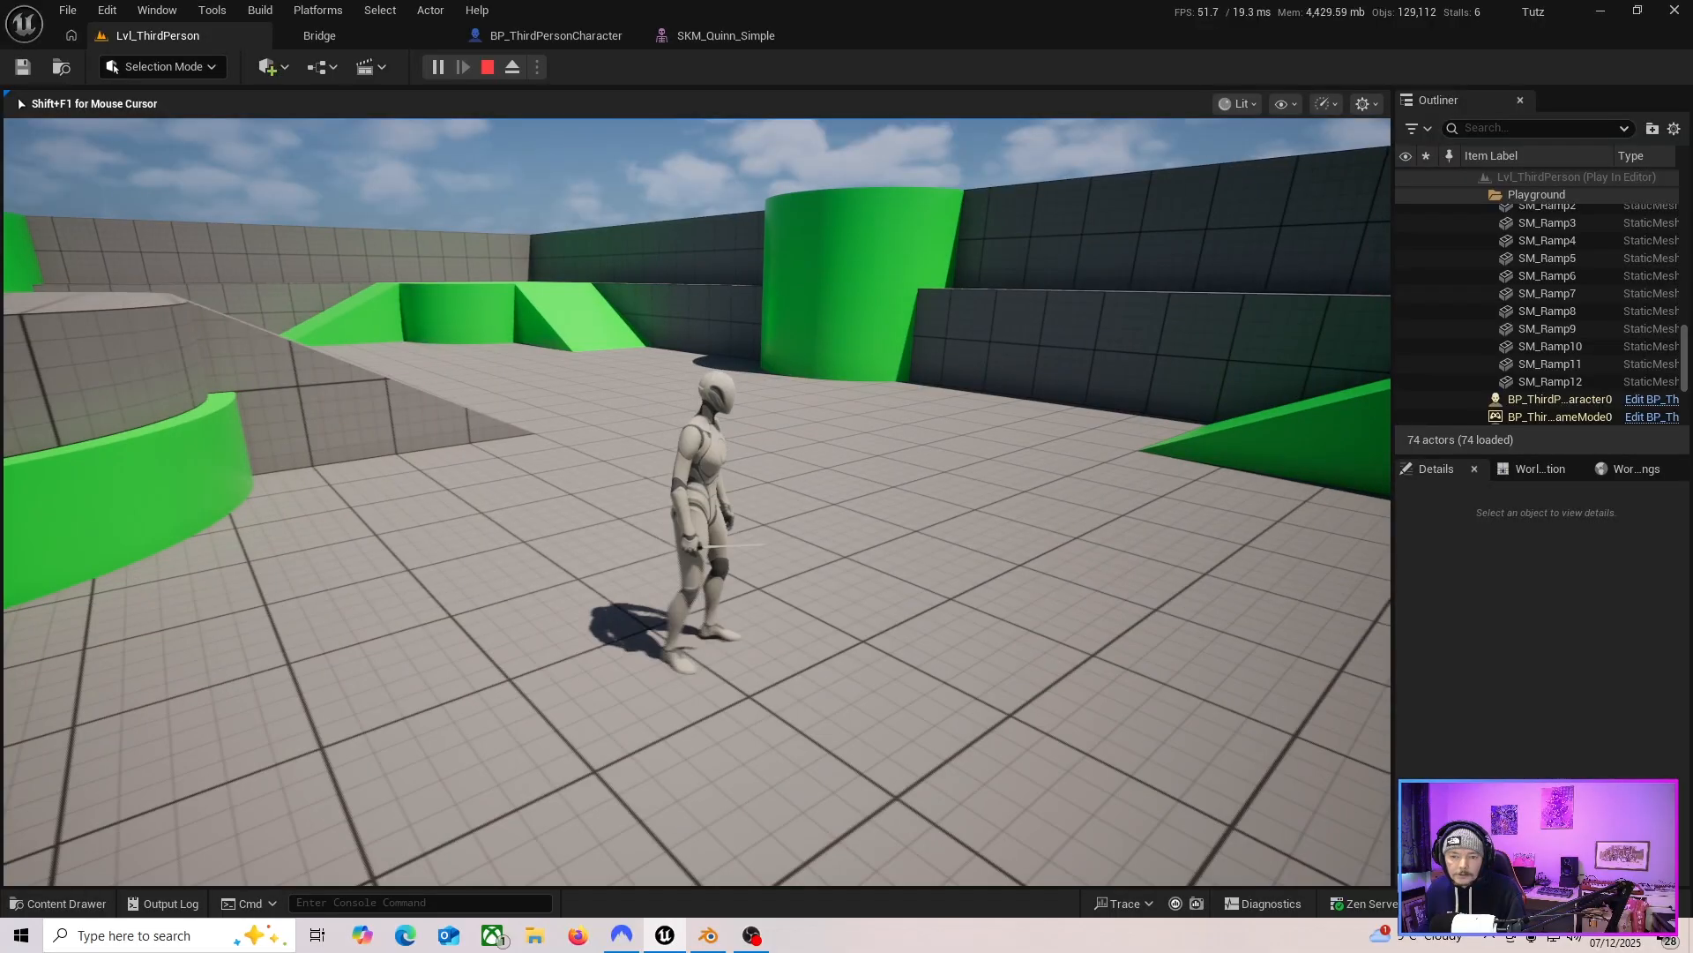
{"action": "key", "text": "Escape"}
Duplicate the sword's StaticMesh component in the character Blueprint.
{"action": "left_click", "coordinate": [556, 36]}
{"action": "right_click_drag", "start_coordinate": [705, 335], "coordinate": [711, 427]}
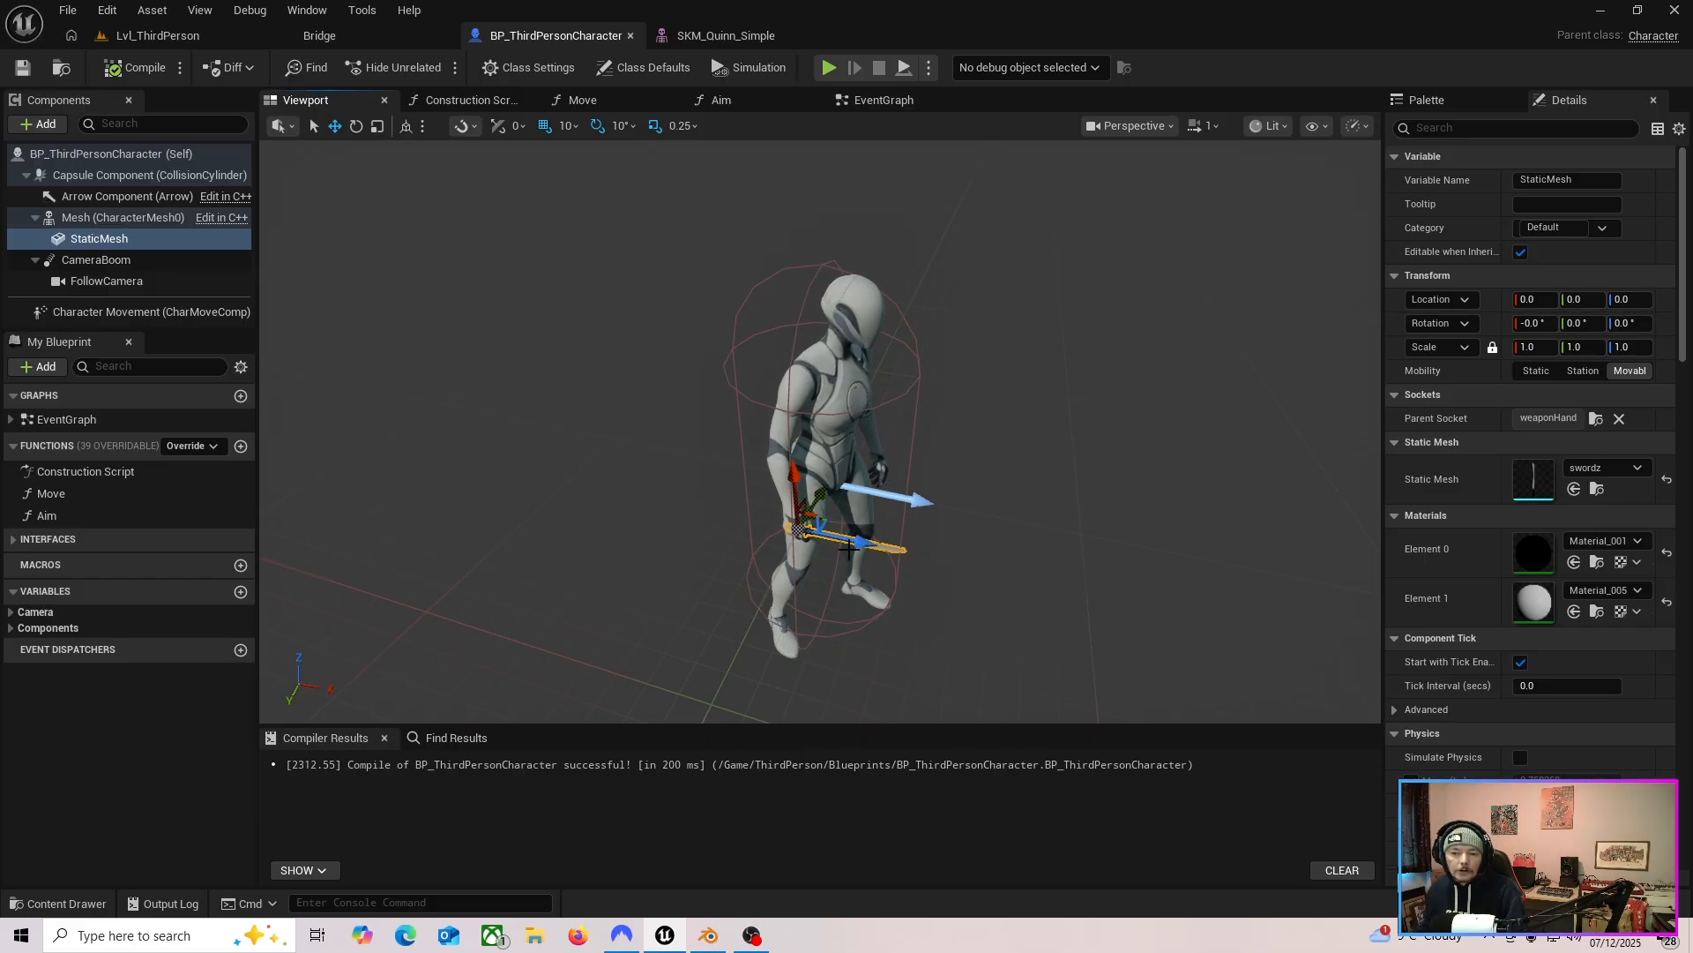
{"action": "left_click", "coordinate": [140, 244]}
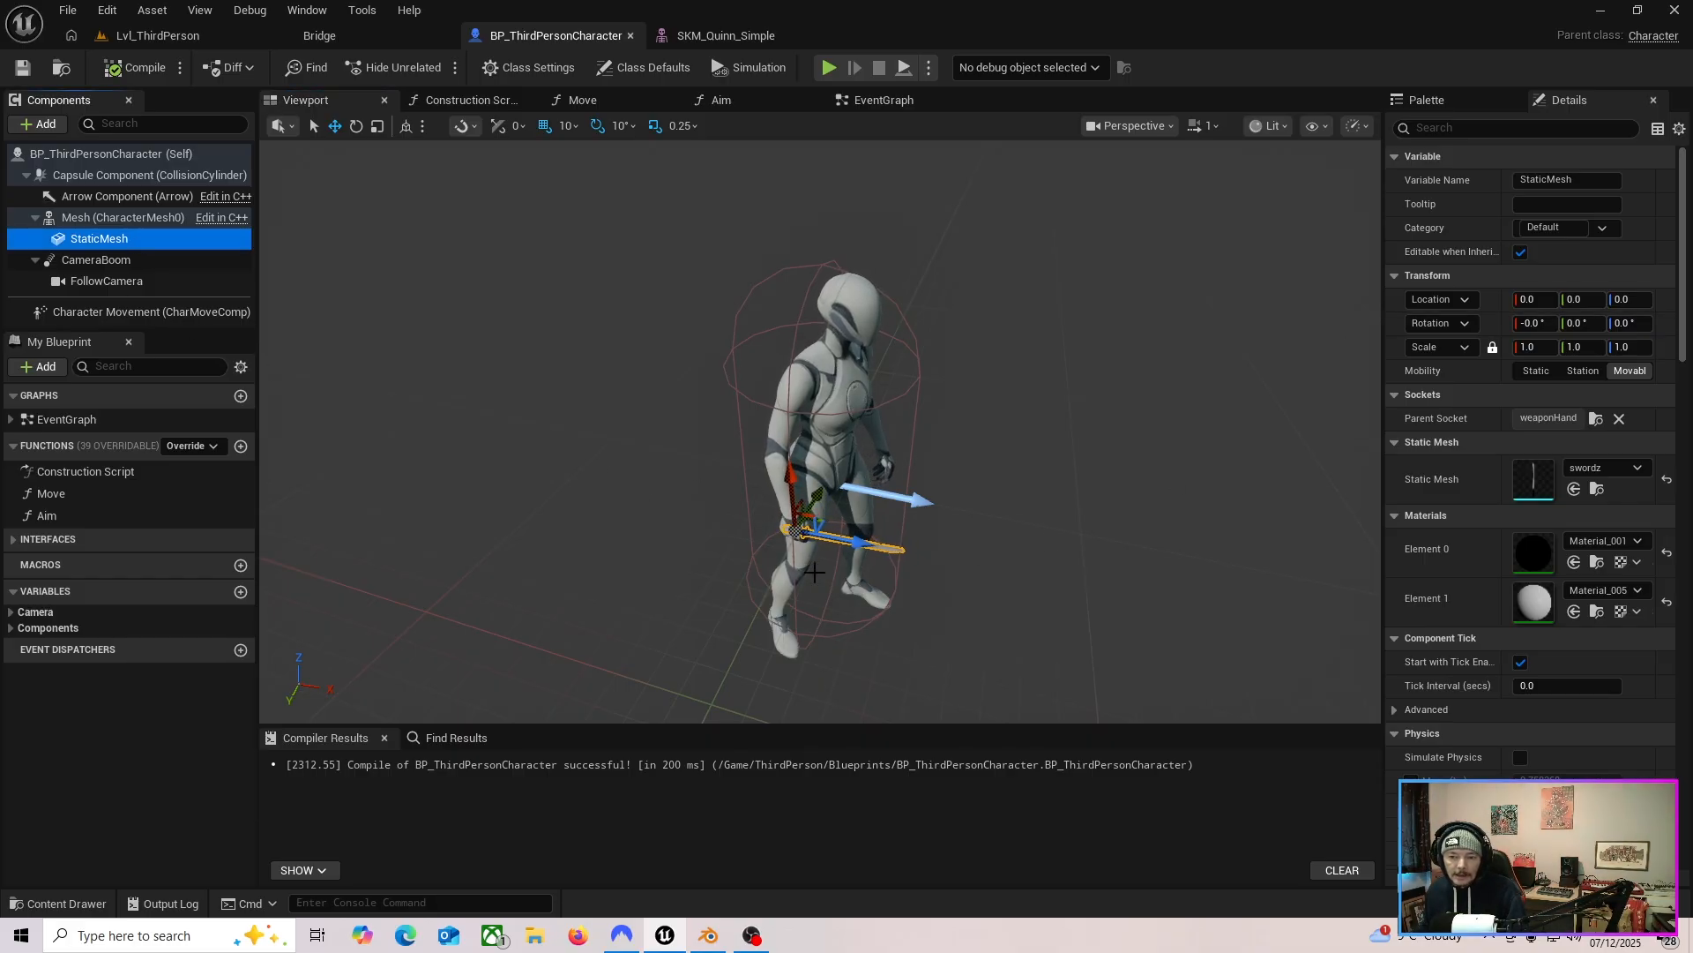
{"action": "mouse_move", "coordinate": [775, 537]}
{"action": "right_mouse_down"}
{"action": "mouse_move", "coordinate": [710, 534]}
{"action": "mouse_move", "coordinate": [697, 587]}
{"action": "mouse_move", "coordinate": [767, 543]}
{"action": "mouse_move", "coordinate": [745, 538]}
{"action": "right_mouse_up"}
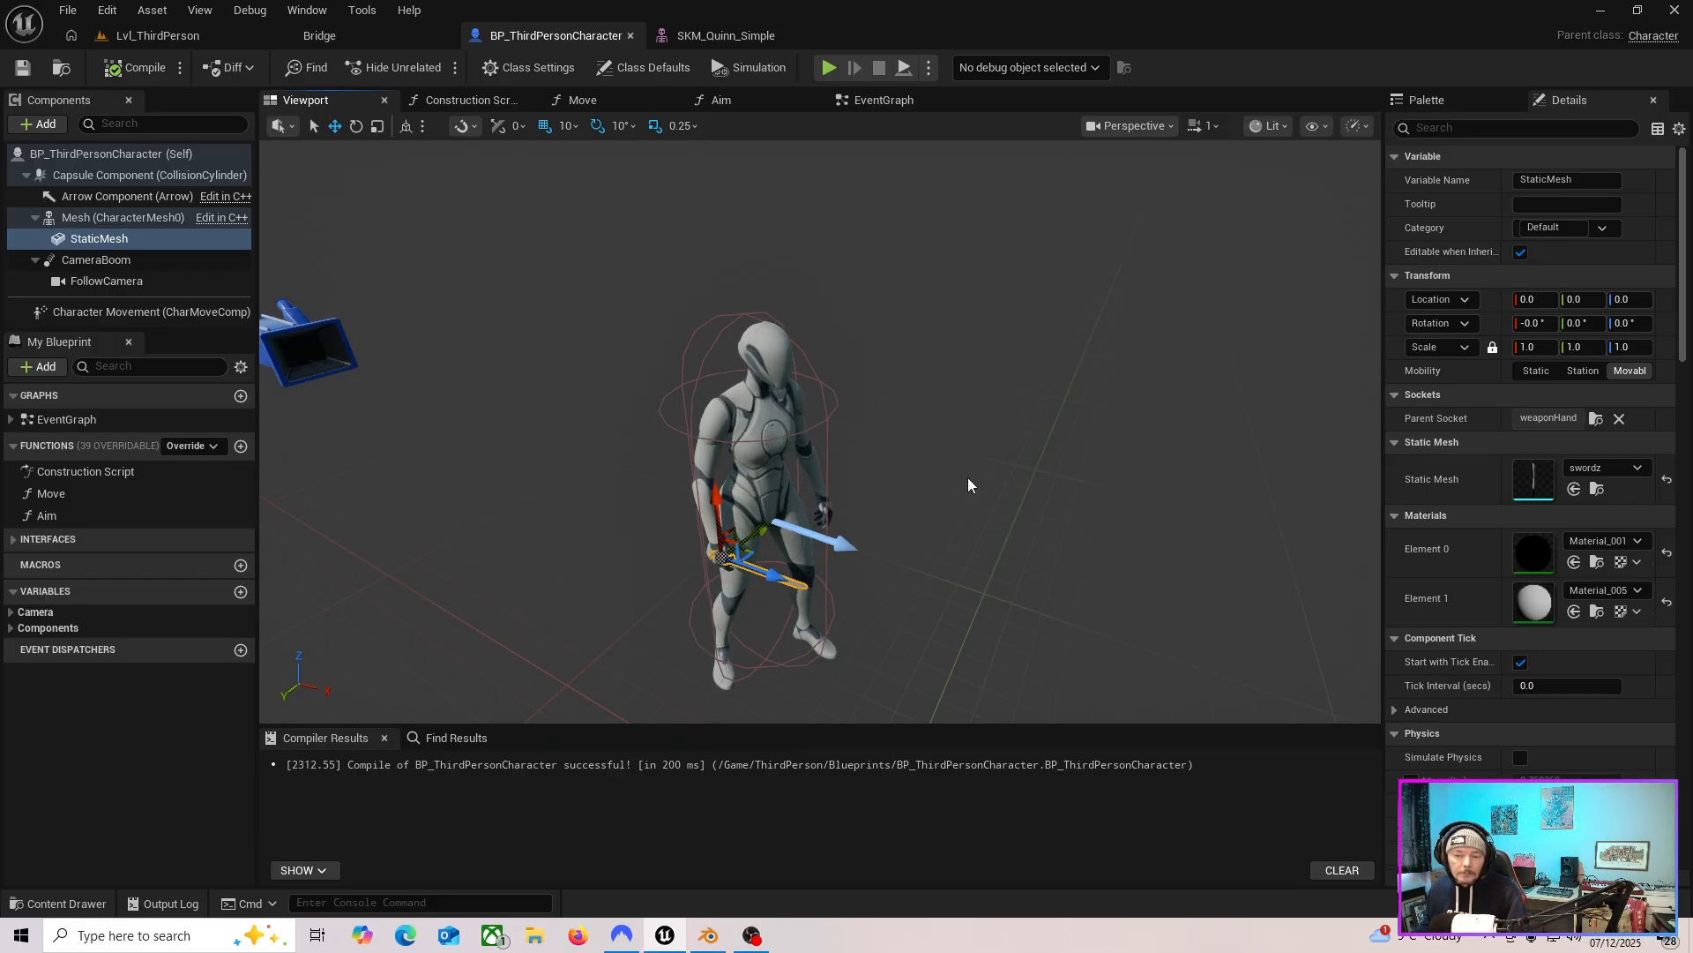
{"action": "right_click_drag", "start_coordinate": [968, 481], "coordinate": [1123, 458]}
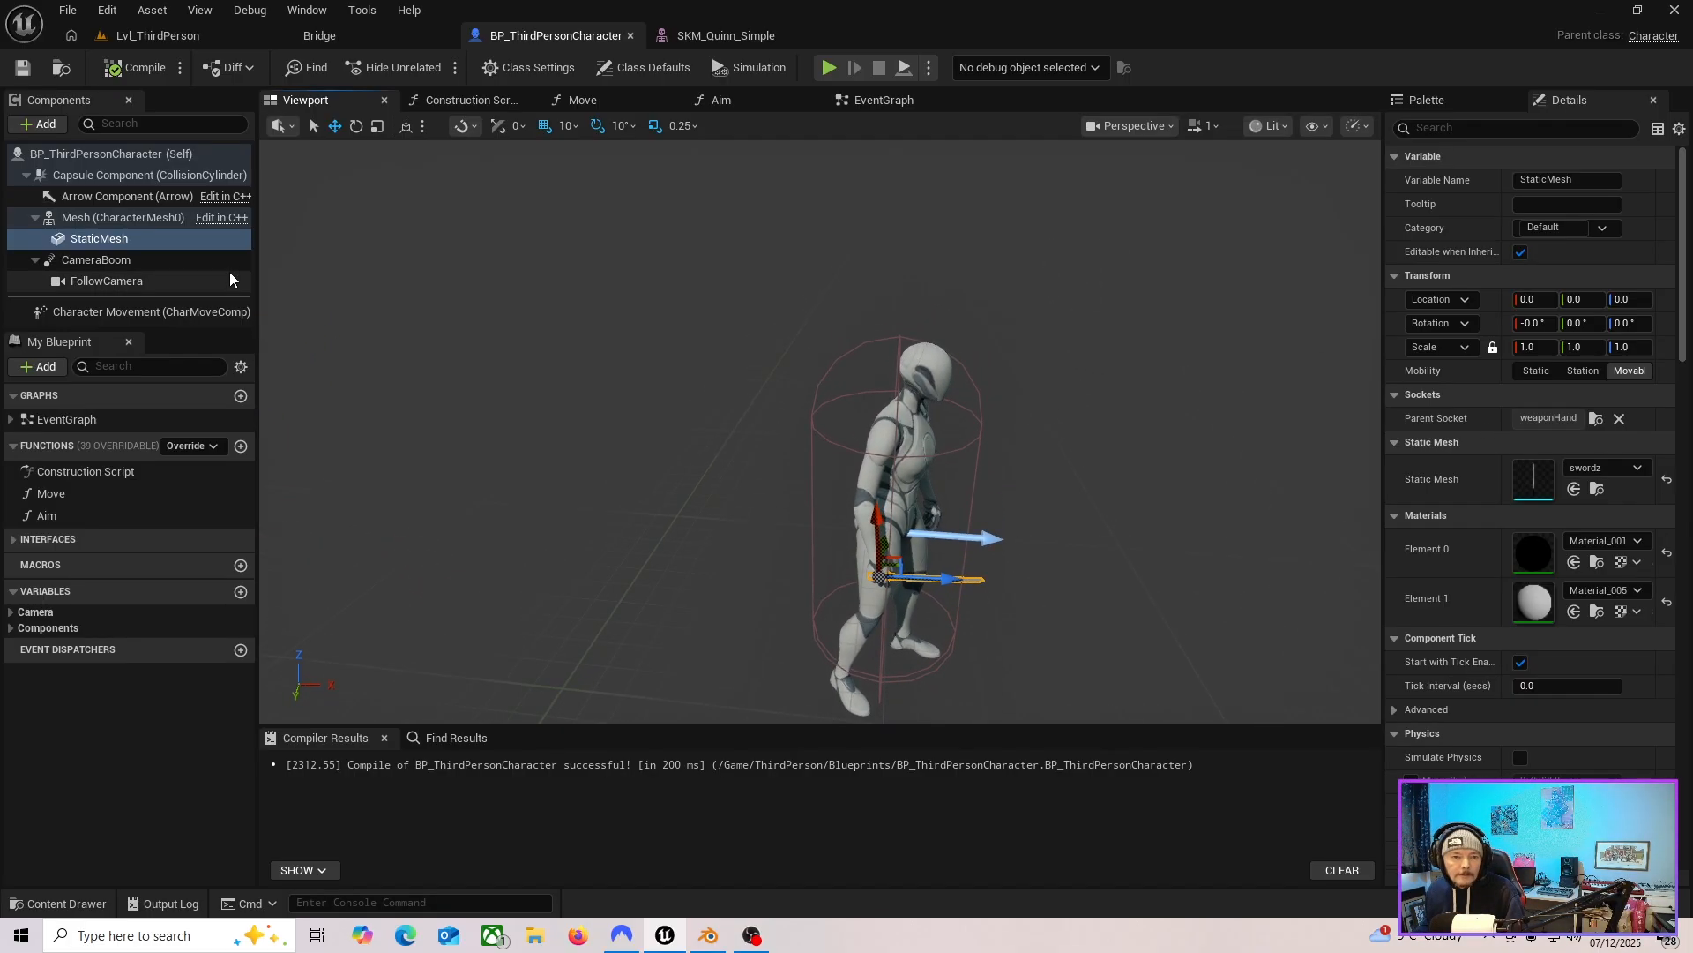
{"action": "left_click", "coordinate": [145, 245]}
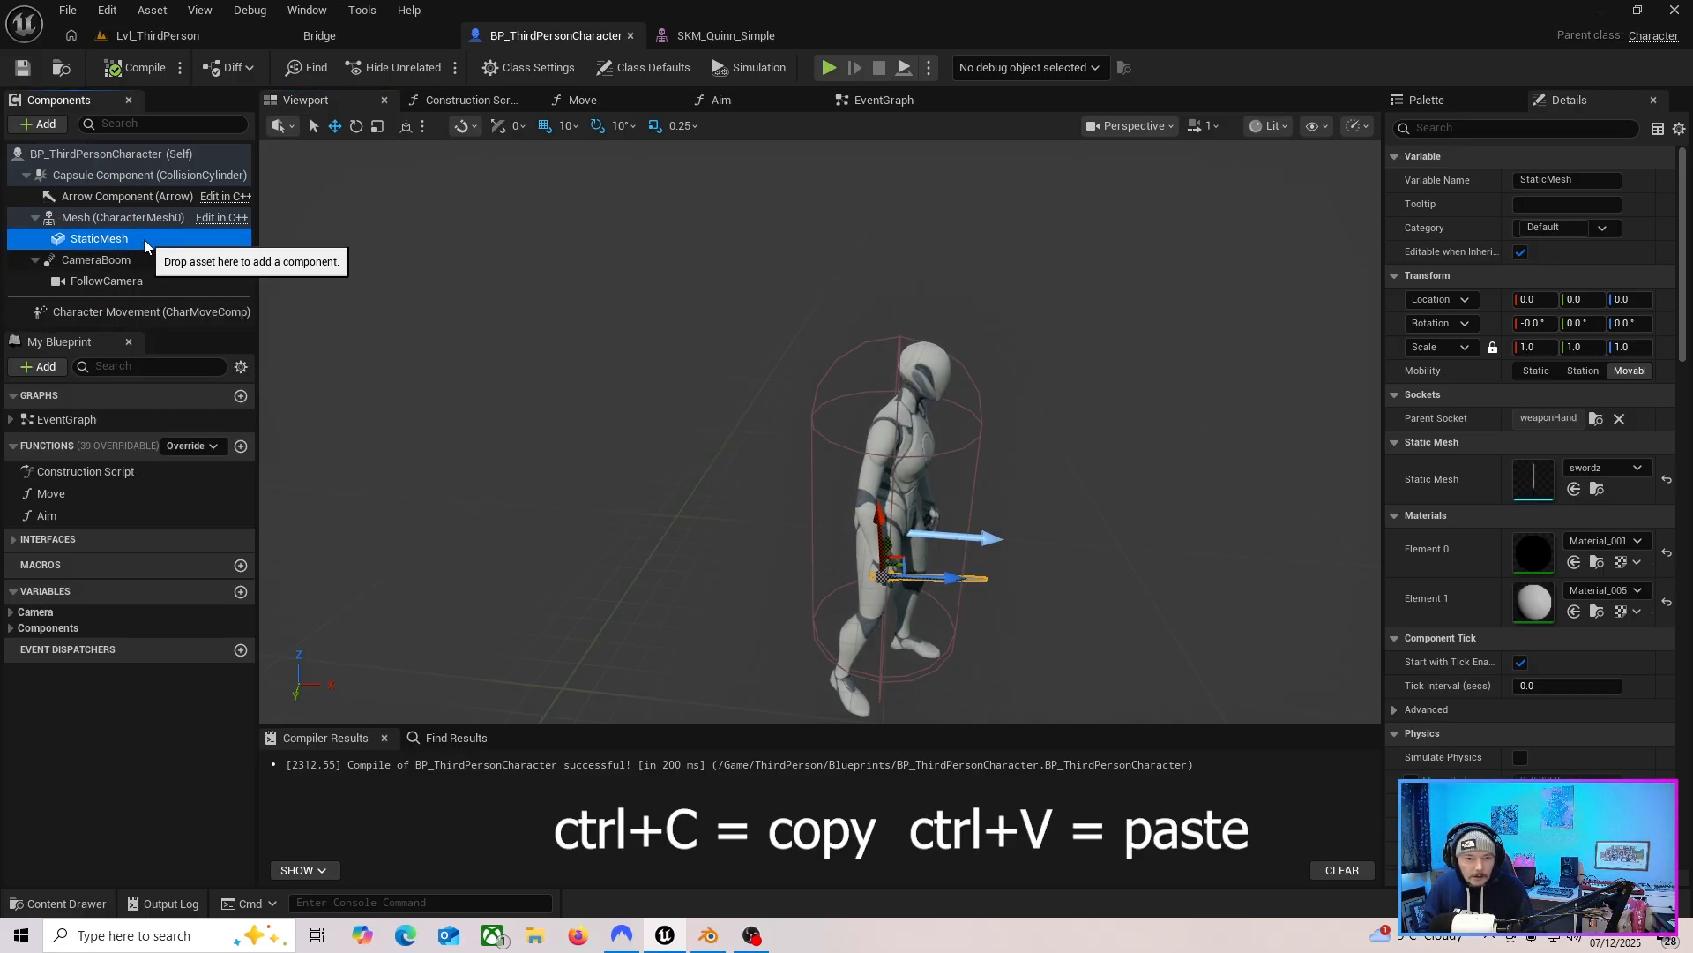
{"action": "key", "text": "ctrl+v"}
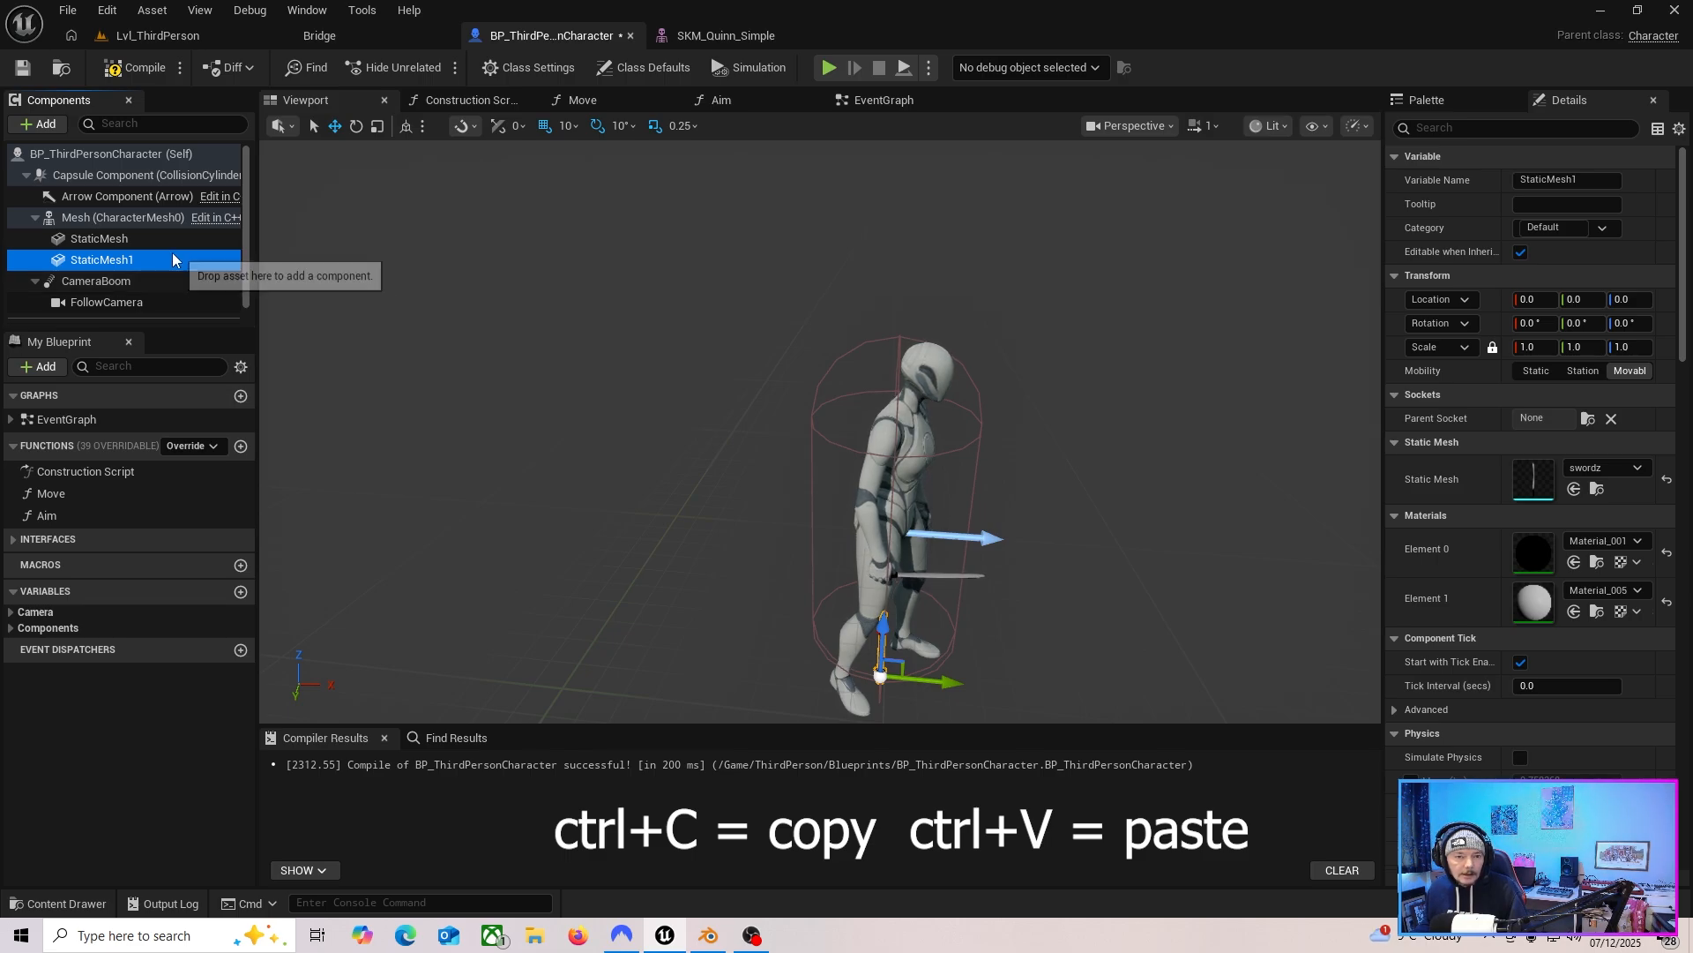
{"action": "double_click", "coordinate": [85, 256]}
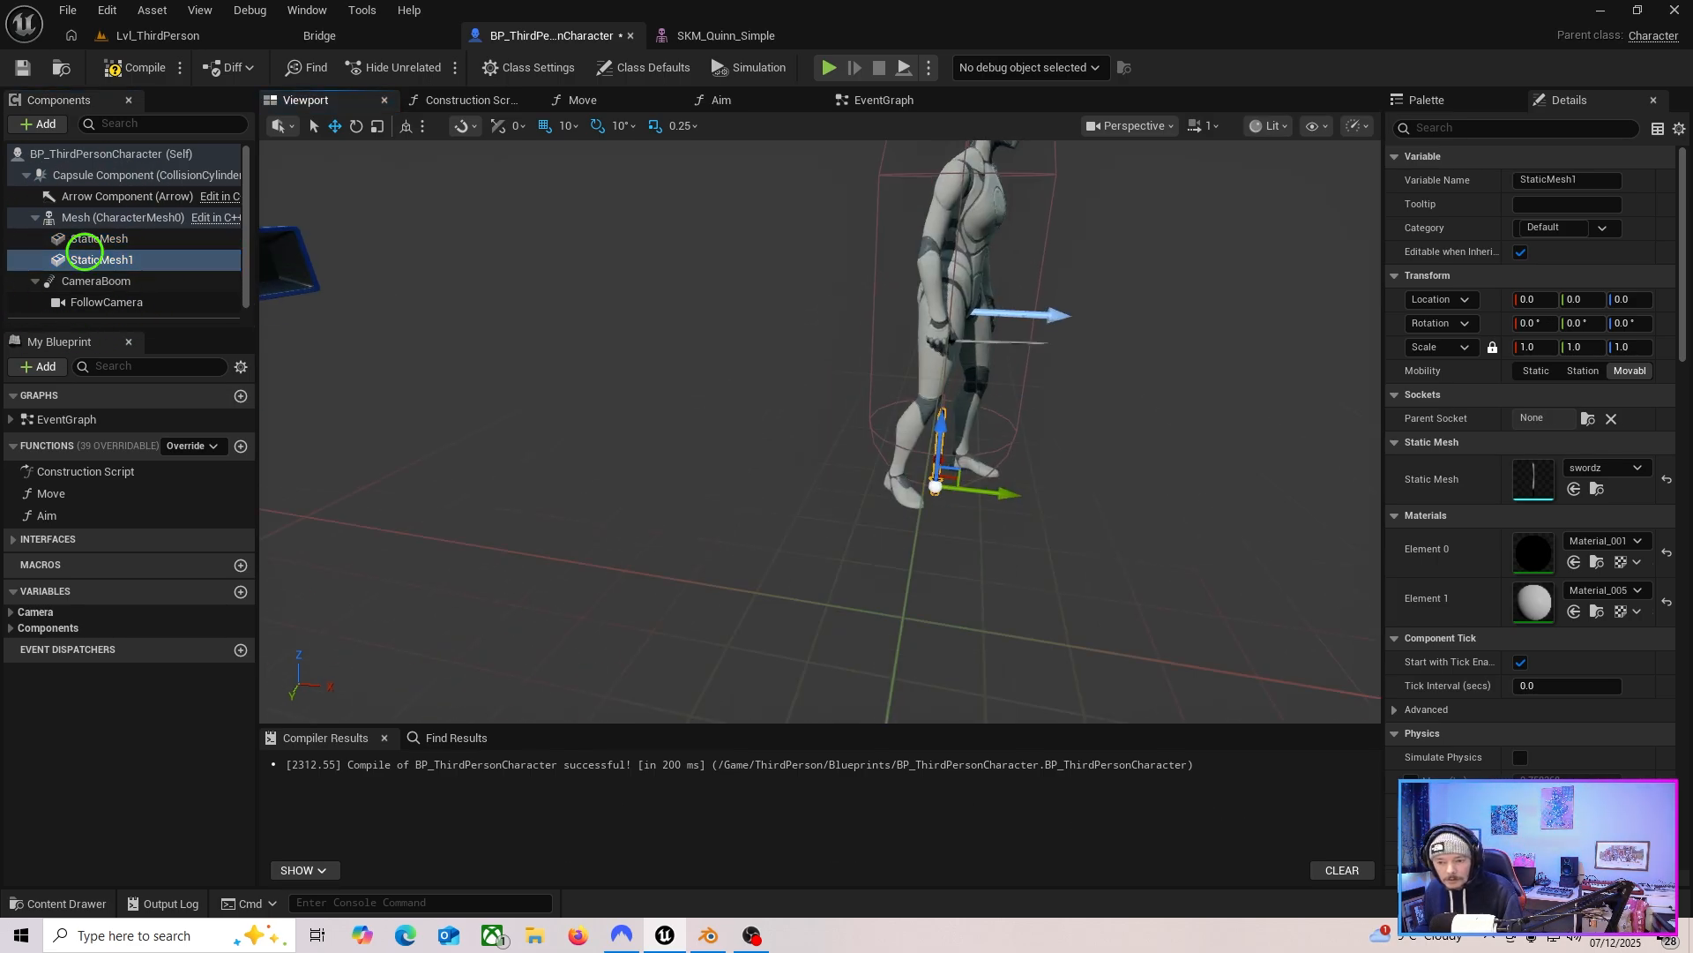
Attach the second sword component, StaticMesh1, to the backSocket parent socket and compile the Blueprint.
{"action": "right_click_drag", "start_coordinate": [821, 432], "coordinate": [639, 428]}
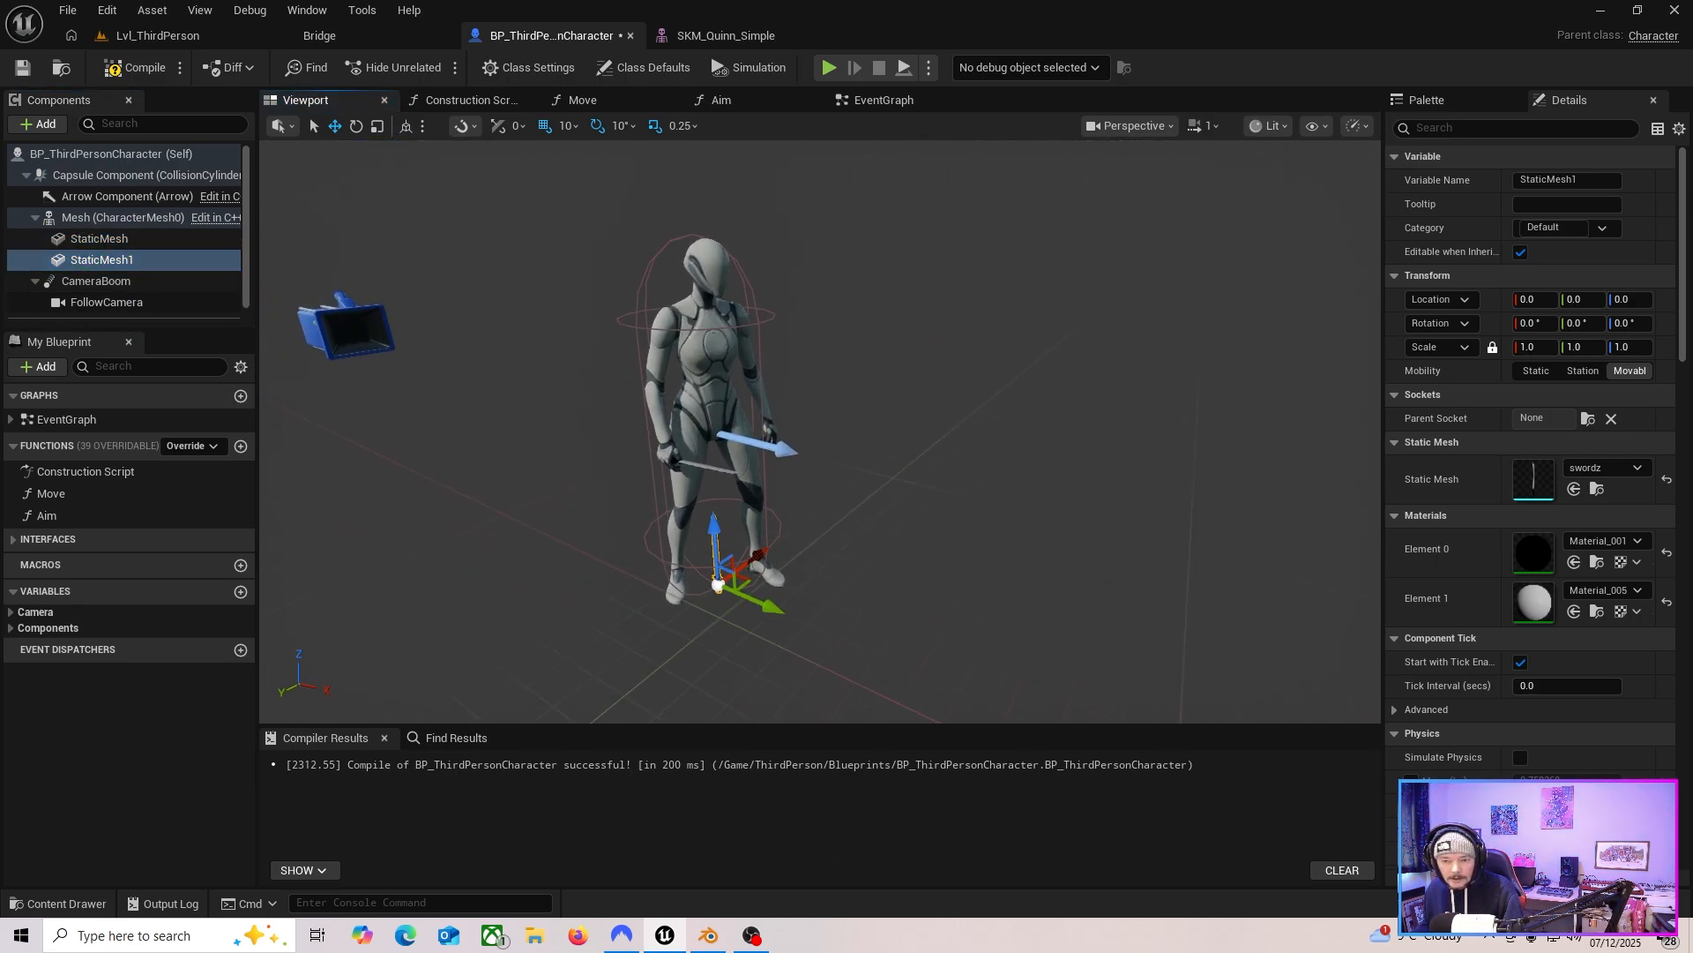
{"action": "scroll", "coordinate": [781, 529], "scroll_direction": "up", "scroll_amount": 3}
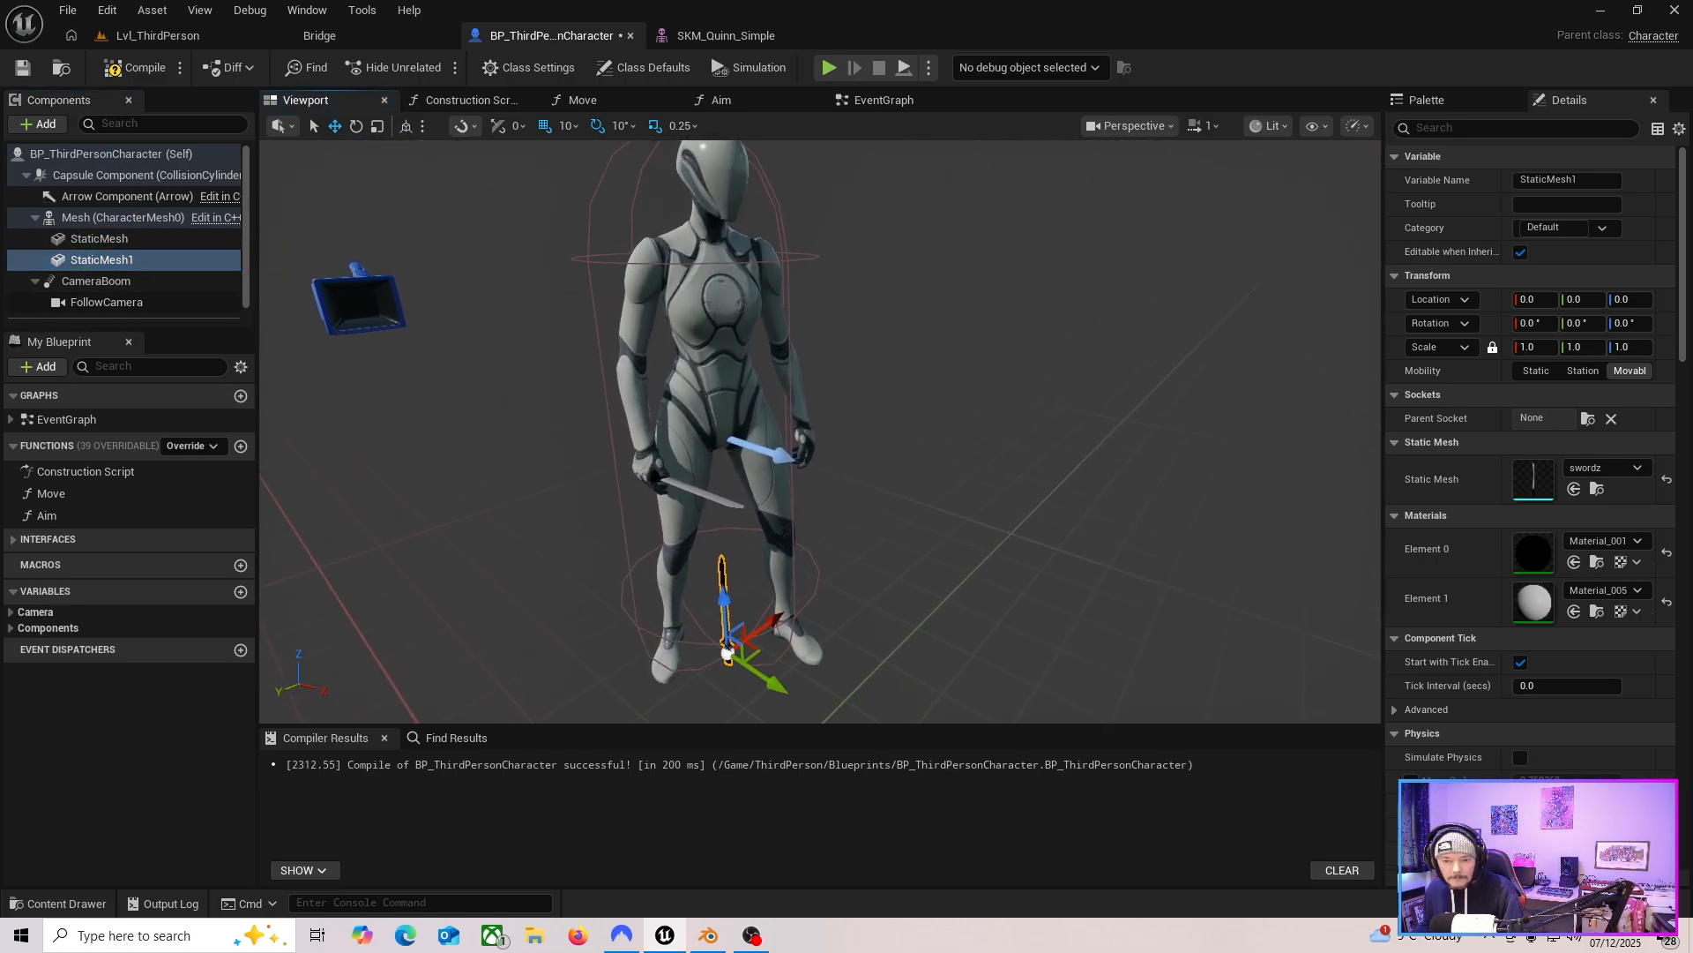
{"action": "left_click", "coordinate": [138, 259]}
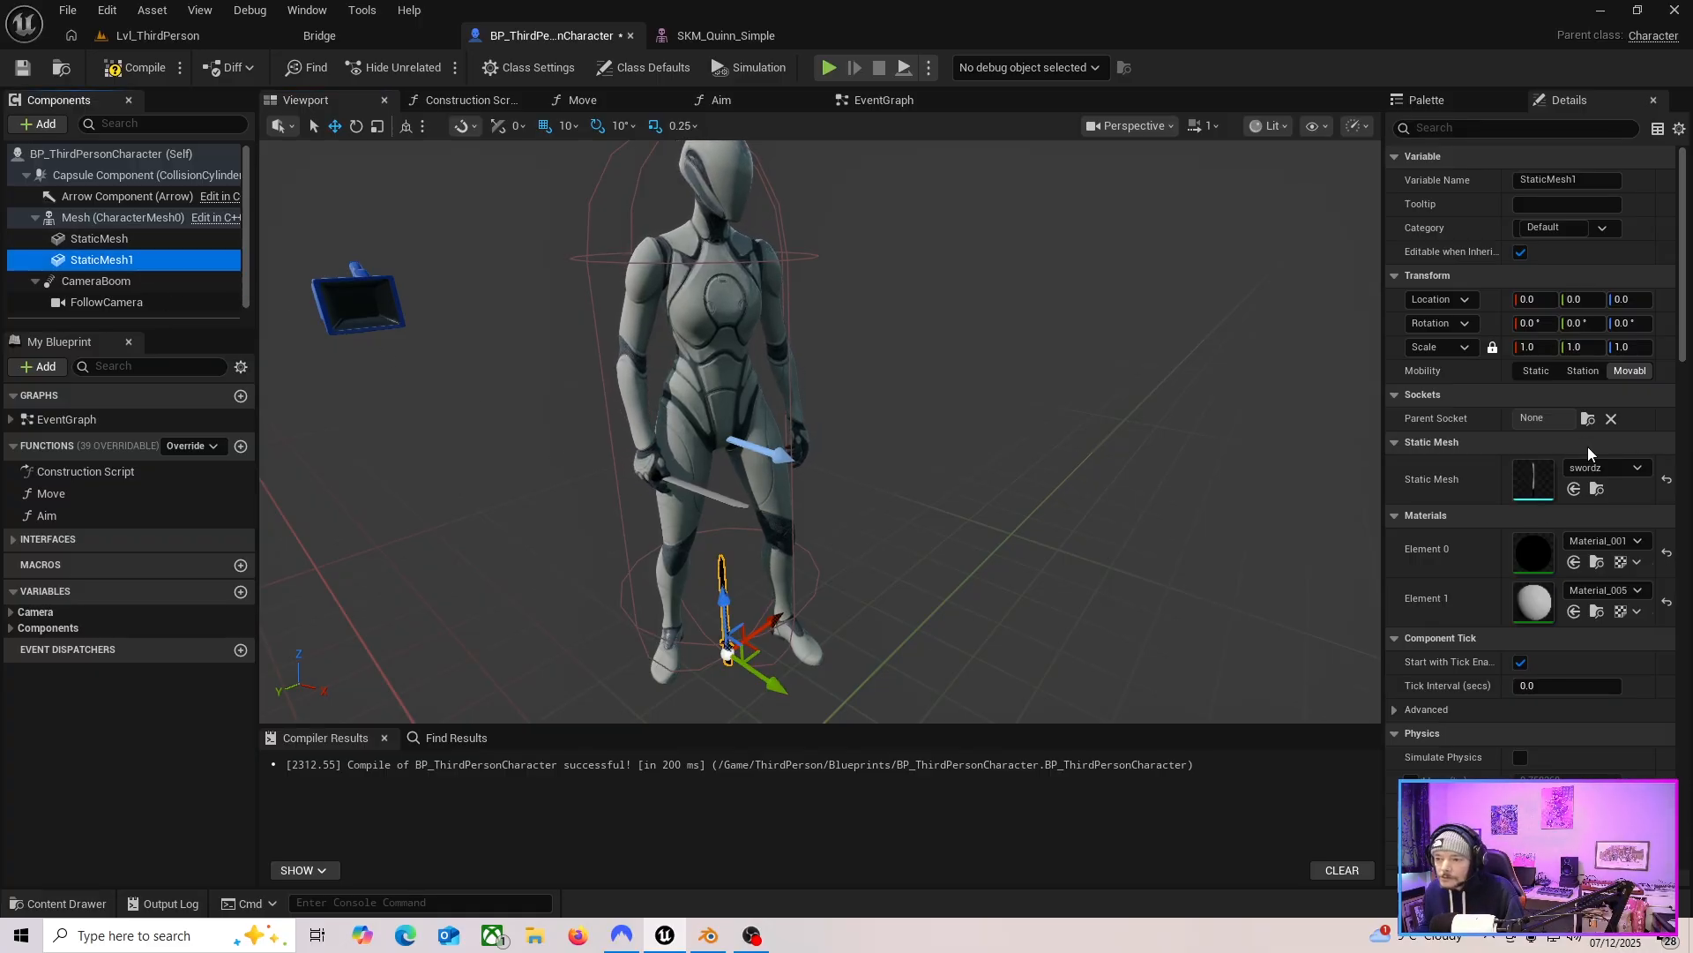
{"action": "left_click", "coordinate": [1588, 418]}
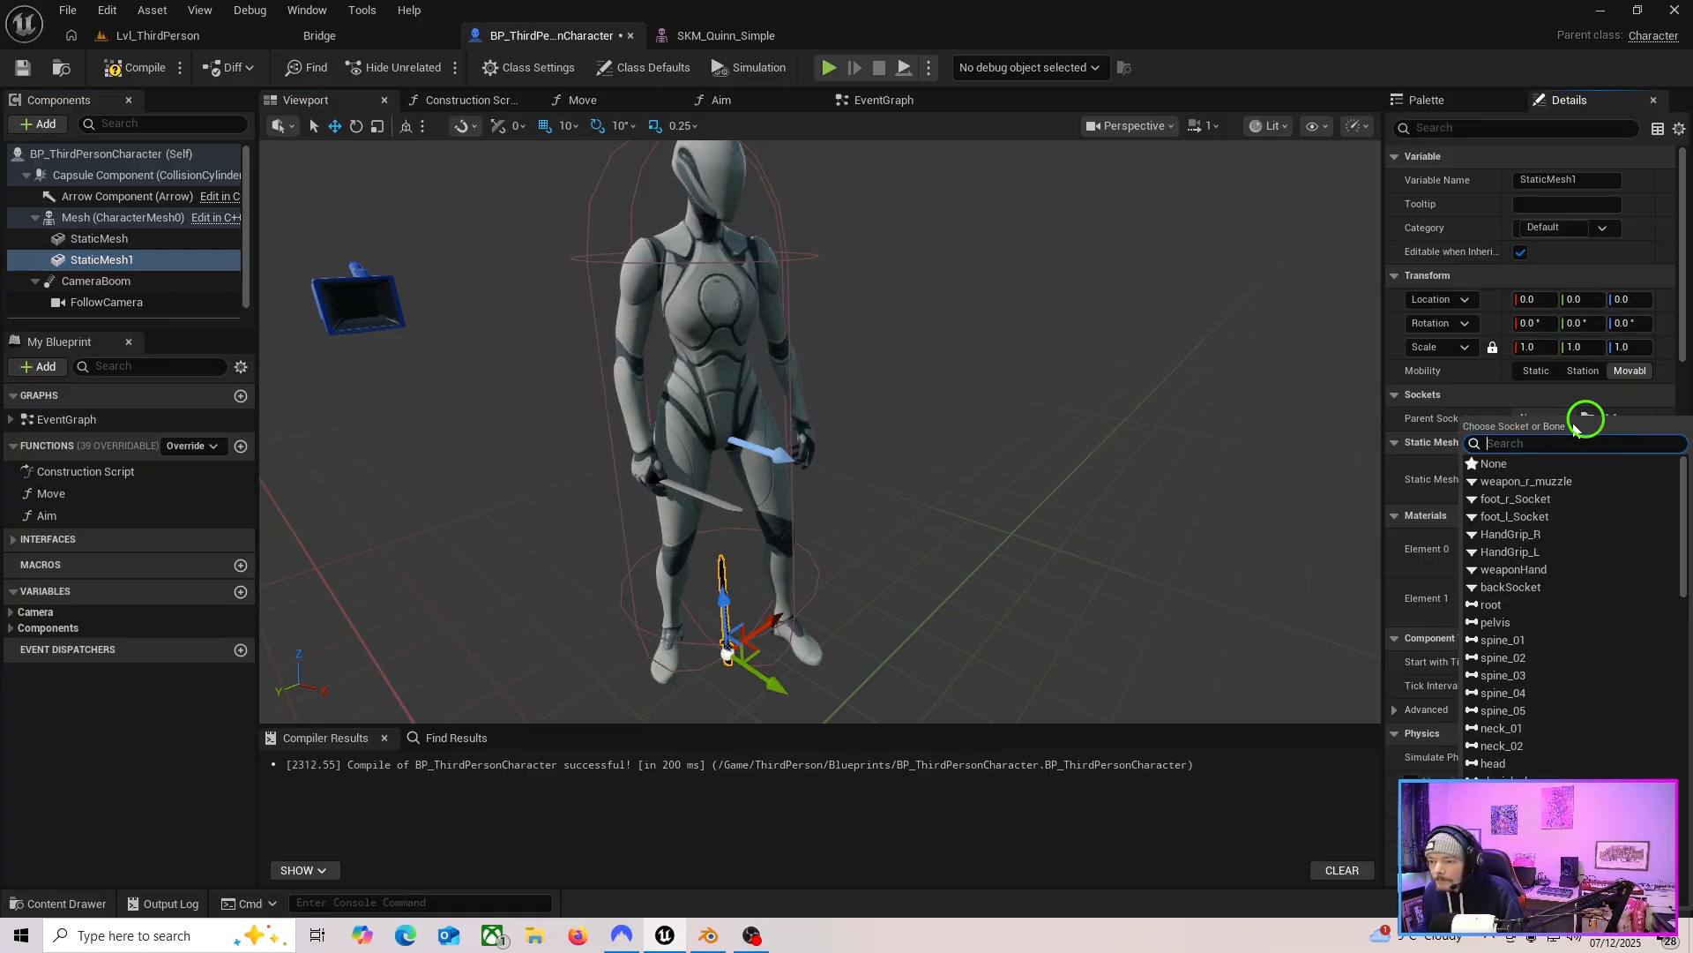
{"action": "left_click", "coordinate": [1535, 589]}
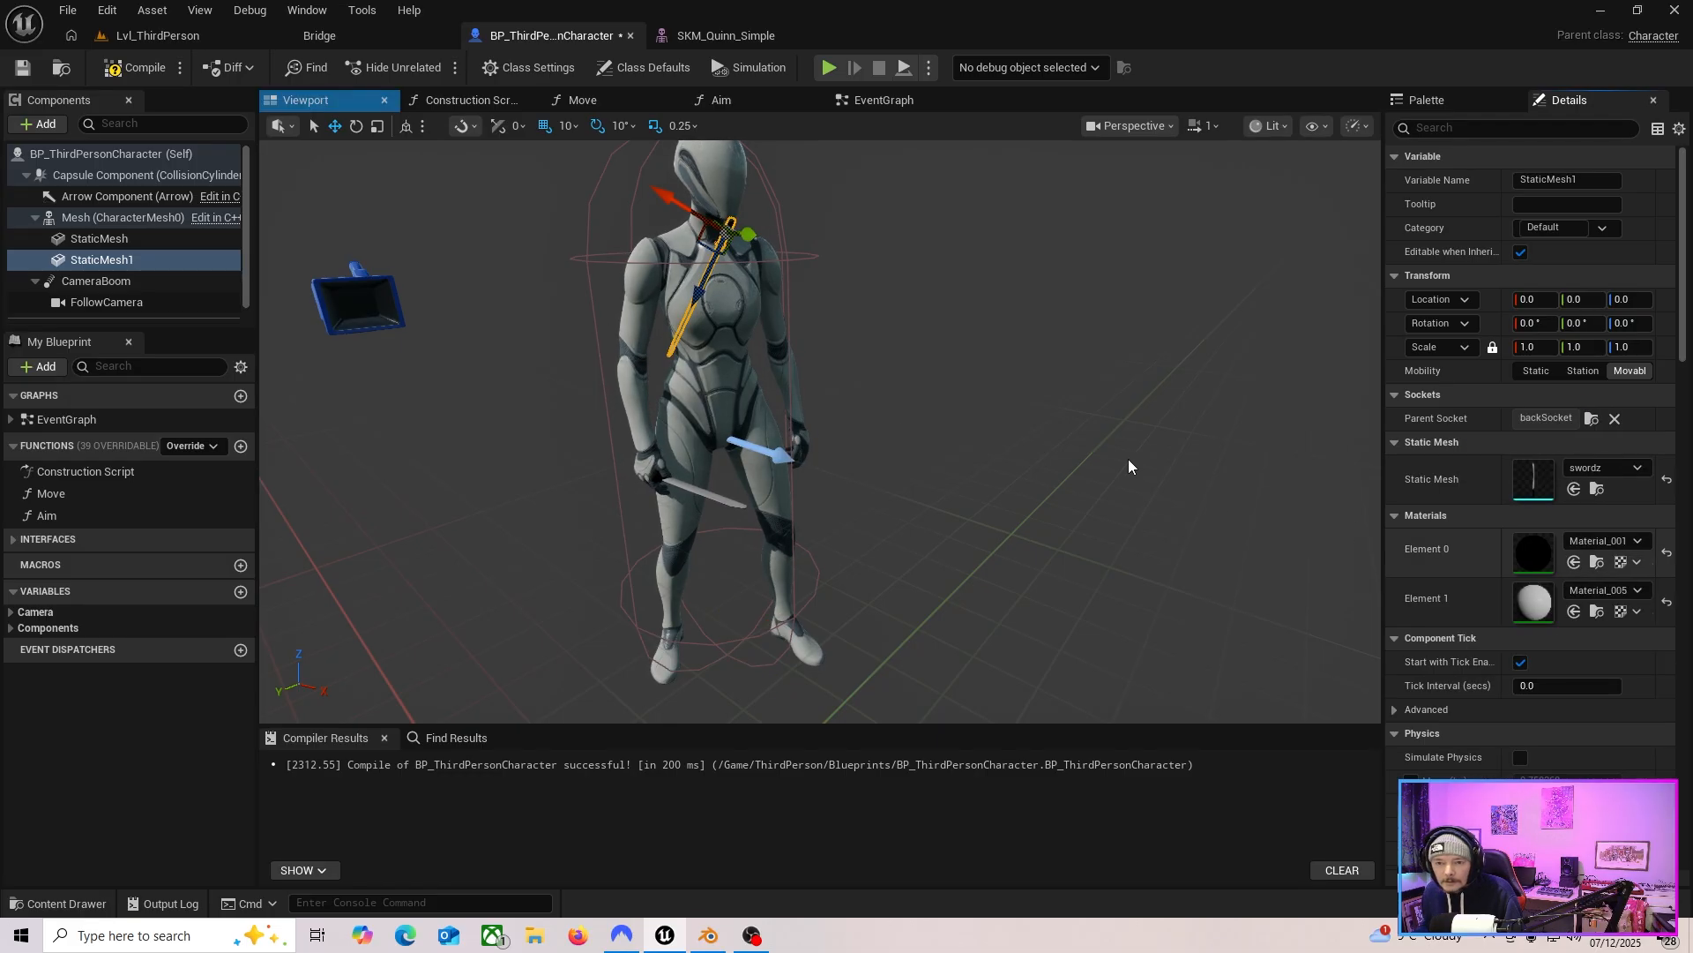
{"action": "key", "text": "a"}
{"action": "right_click_drag", "start_coordinate": [395, 245], "coordinate": [719, 251]}
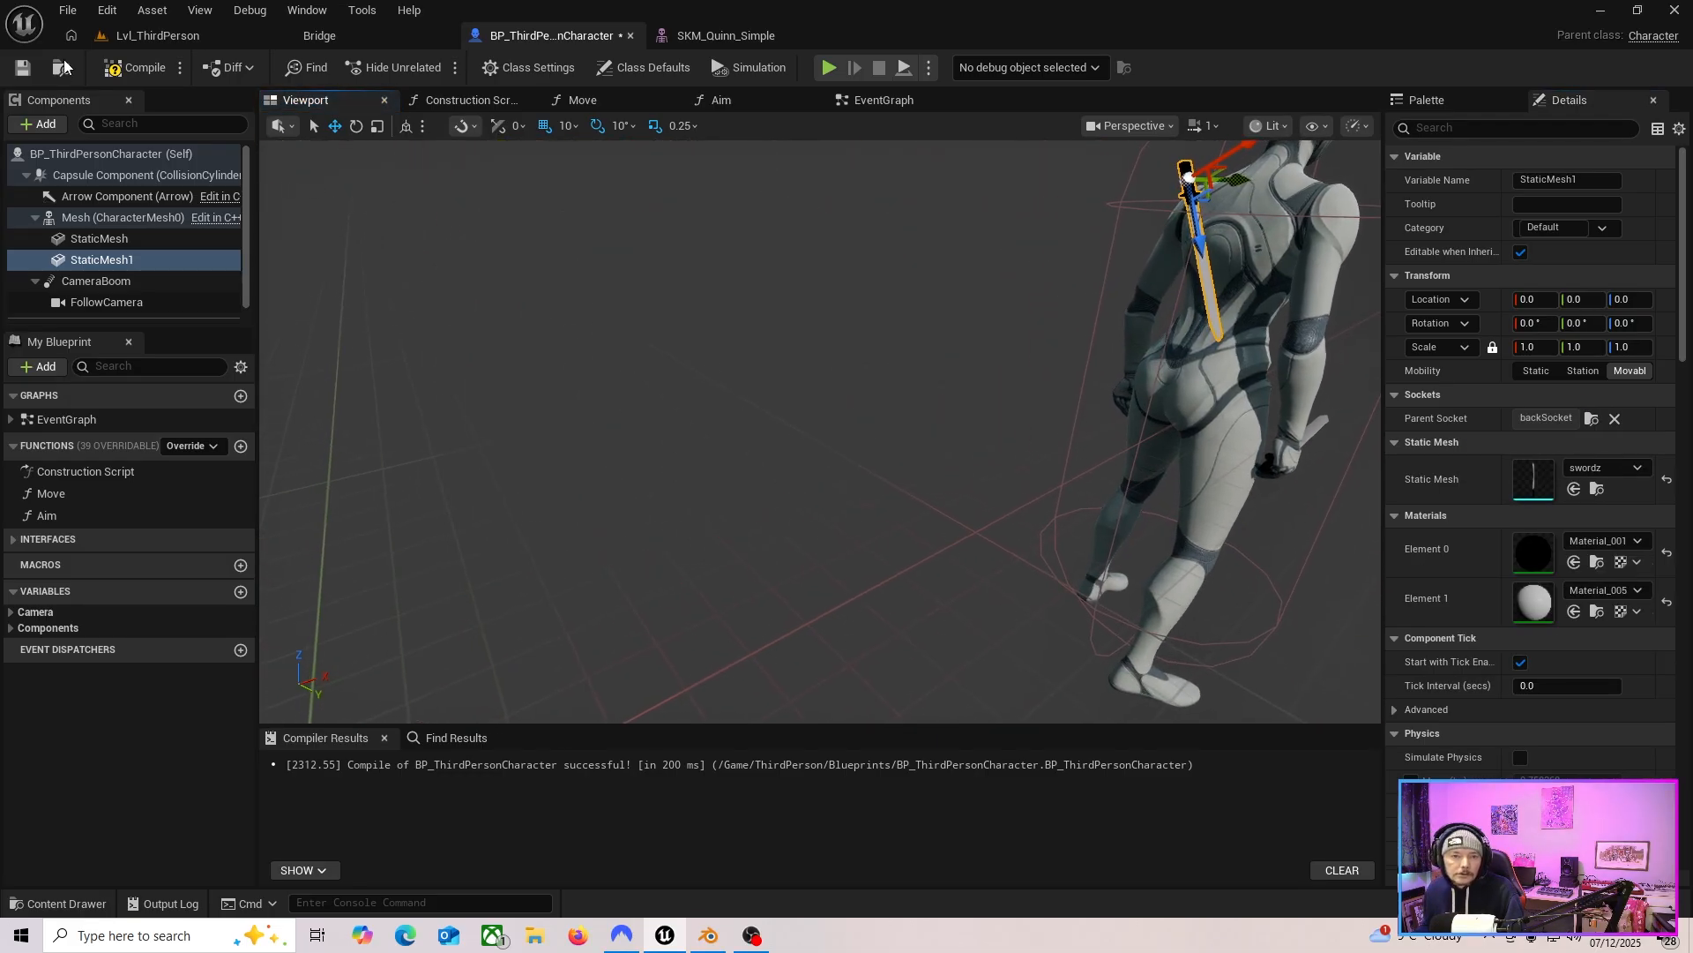
{"action": "left_click", "coordinate": [132, 68]}
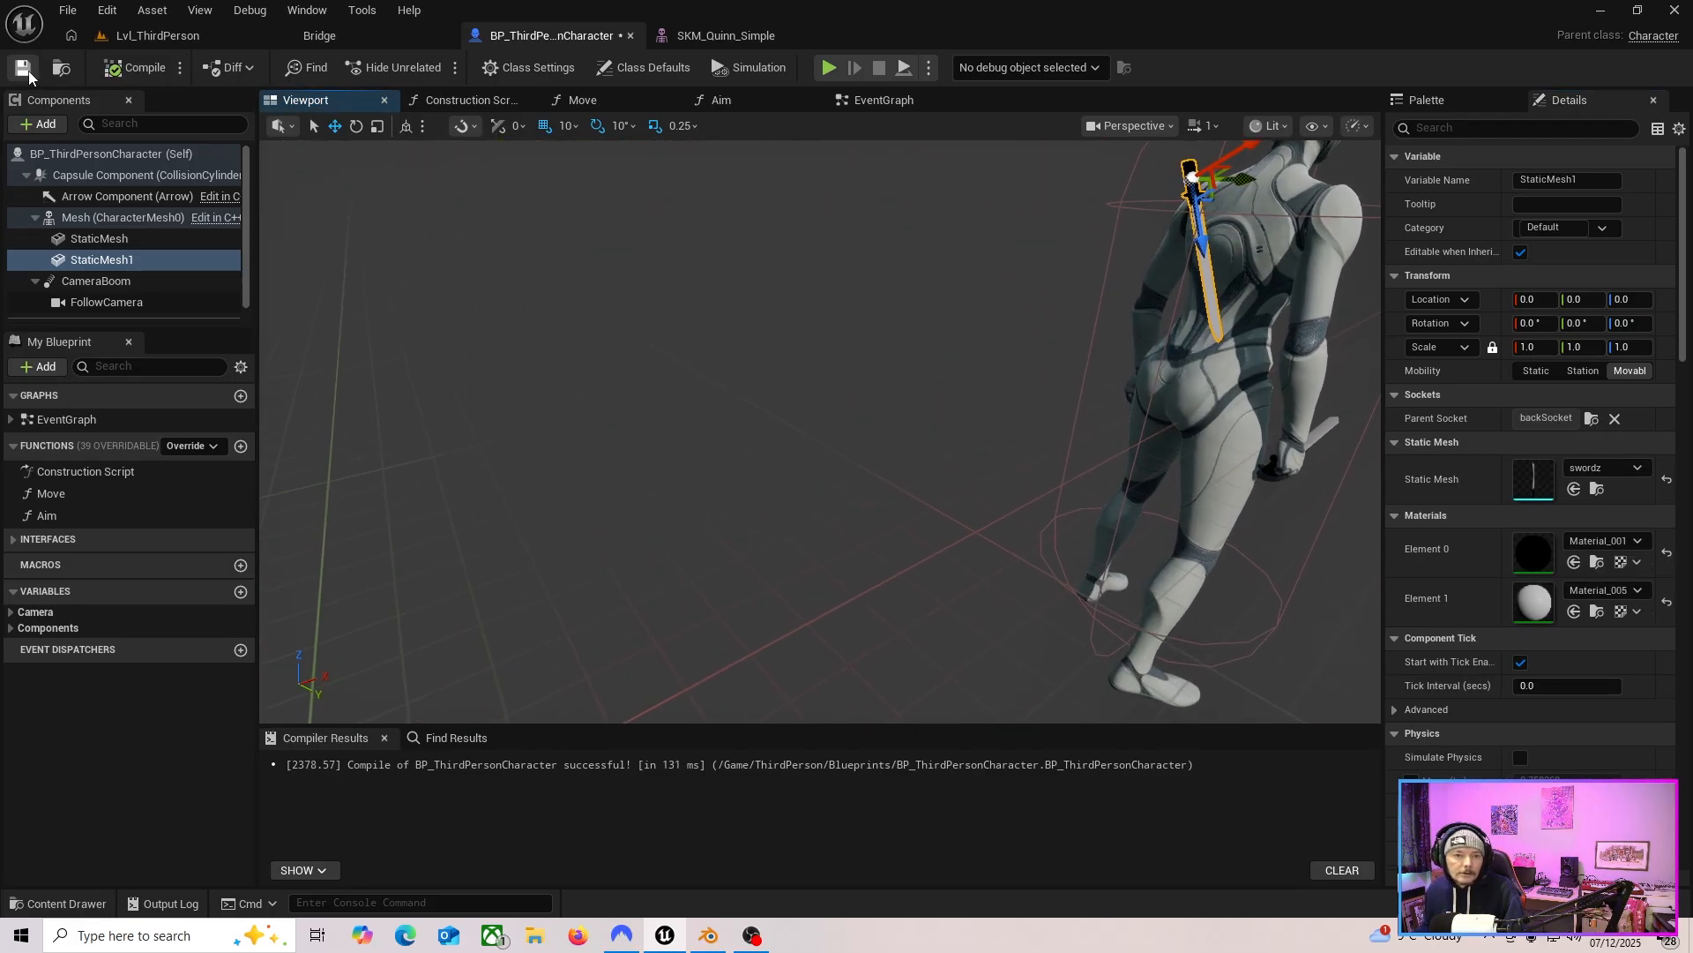
Play the level and run the character around to check the sword on its back and in its hand.
{"action": "left_click", "coordinate": [150, 35]}
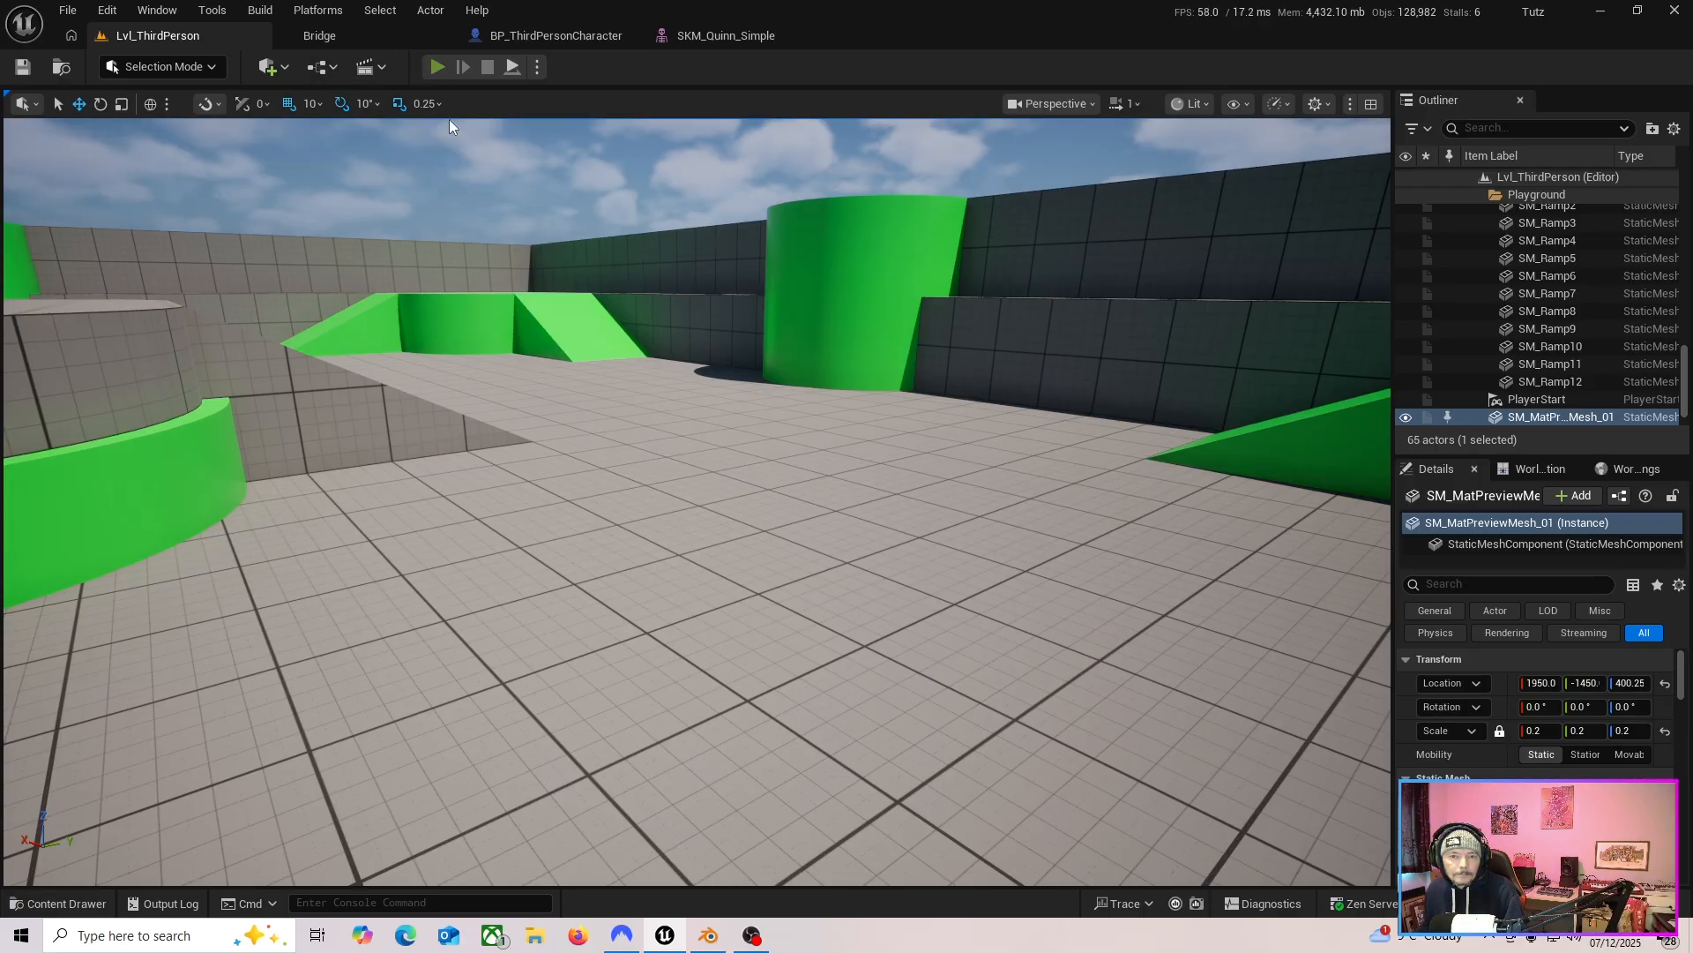
{"action": "left_click", "coordinate": [437, 67]}
{"action": "key", "text": "s"}
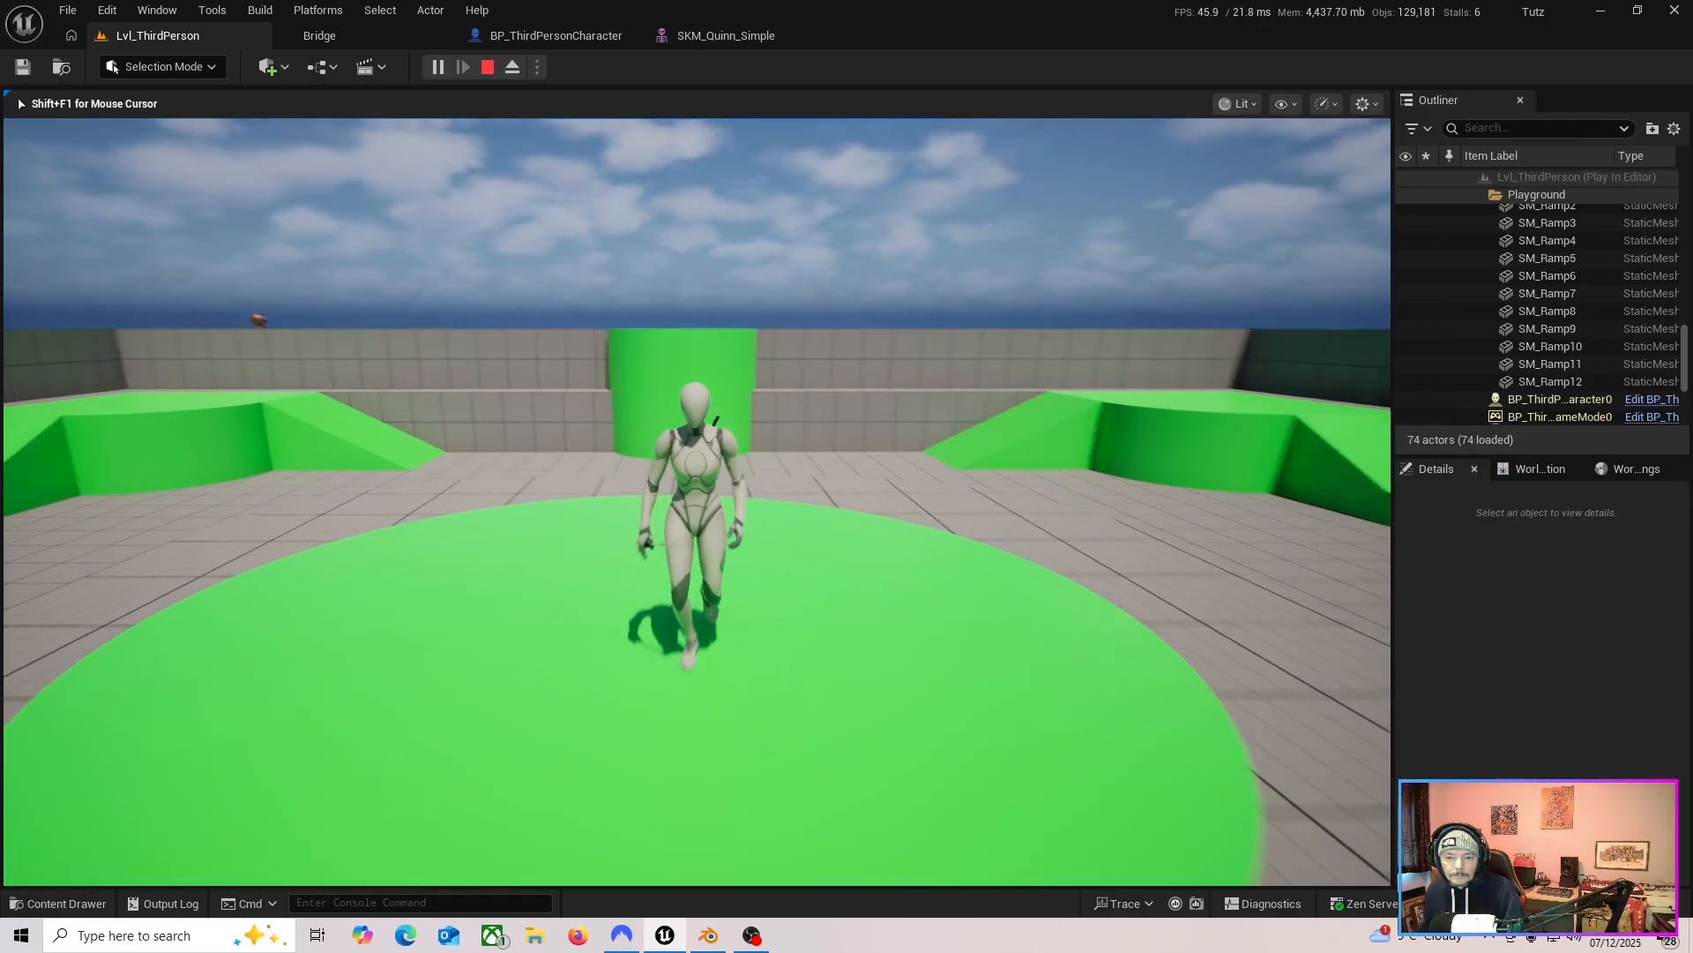
{"action": "key", "text": "d"}
{"action": "key", "text": "w"}
{"action": "key", "text": "d"}
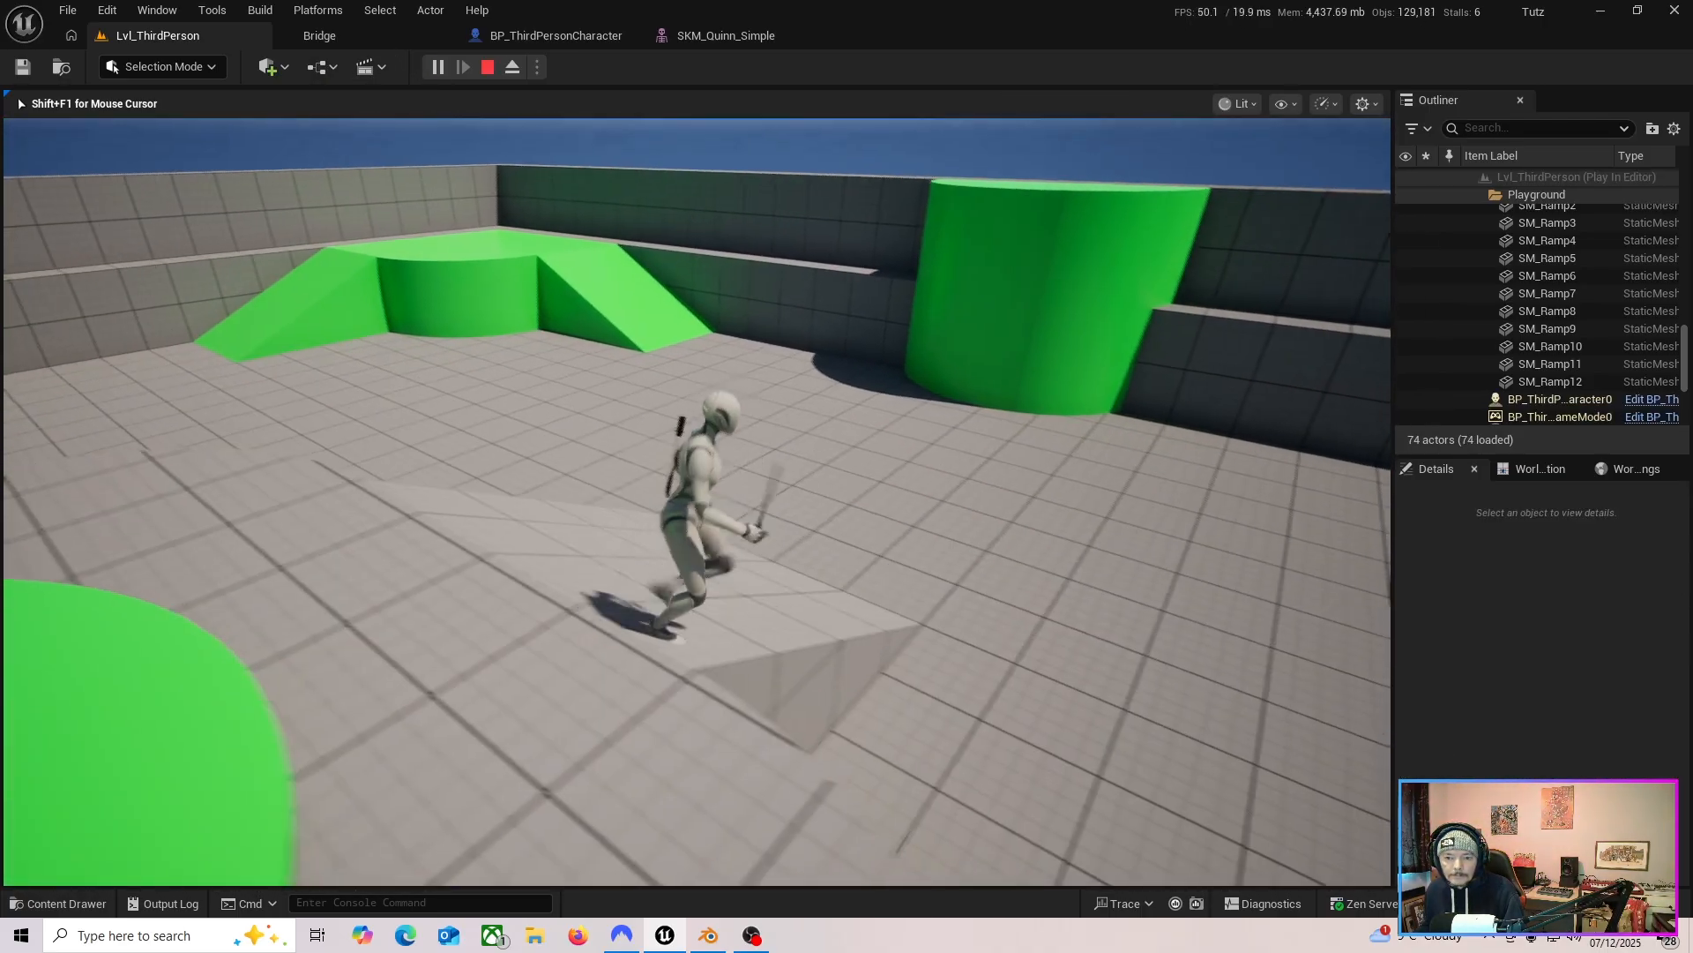
{"action": "key", "text": "w"}
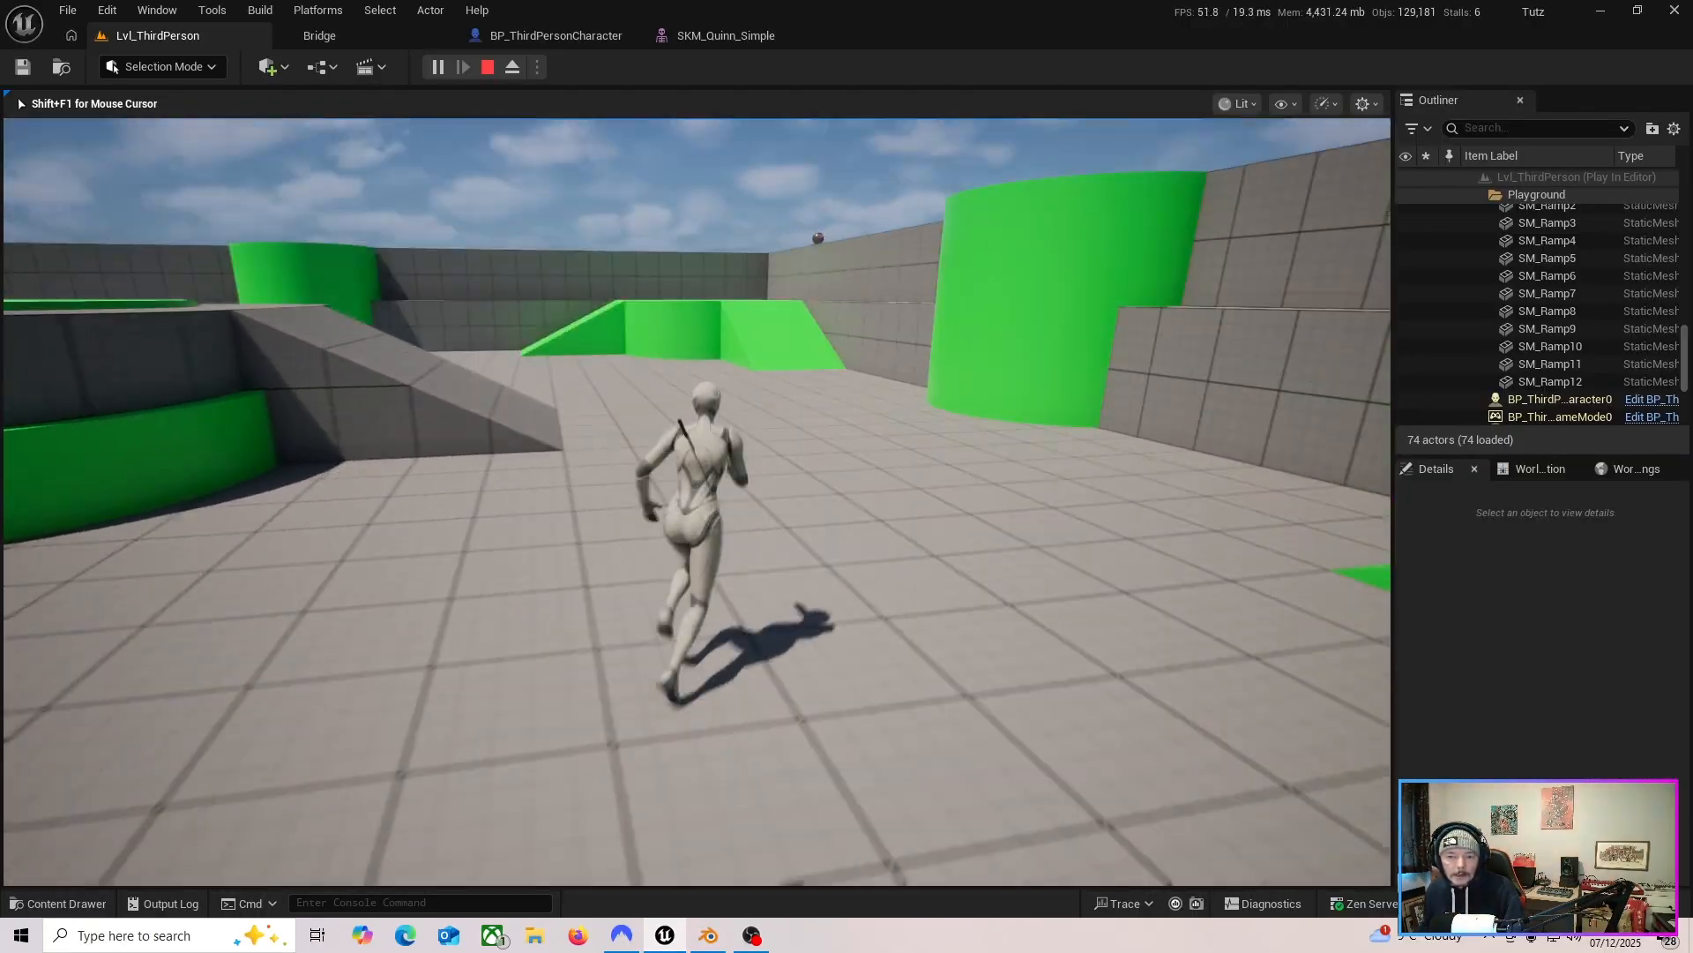
{"action": "key", "text": "s"}
{"action": "key", "text": "w"}
{"action": "key", "text": "s"}
{"action": "key", "text": "w"}
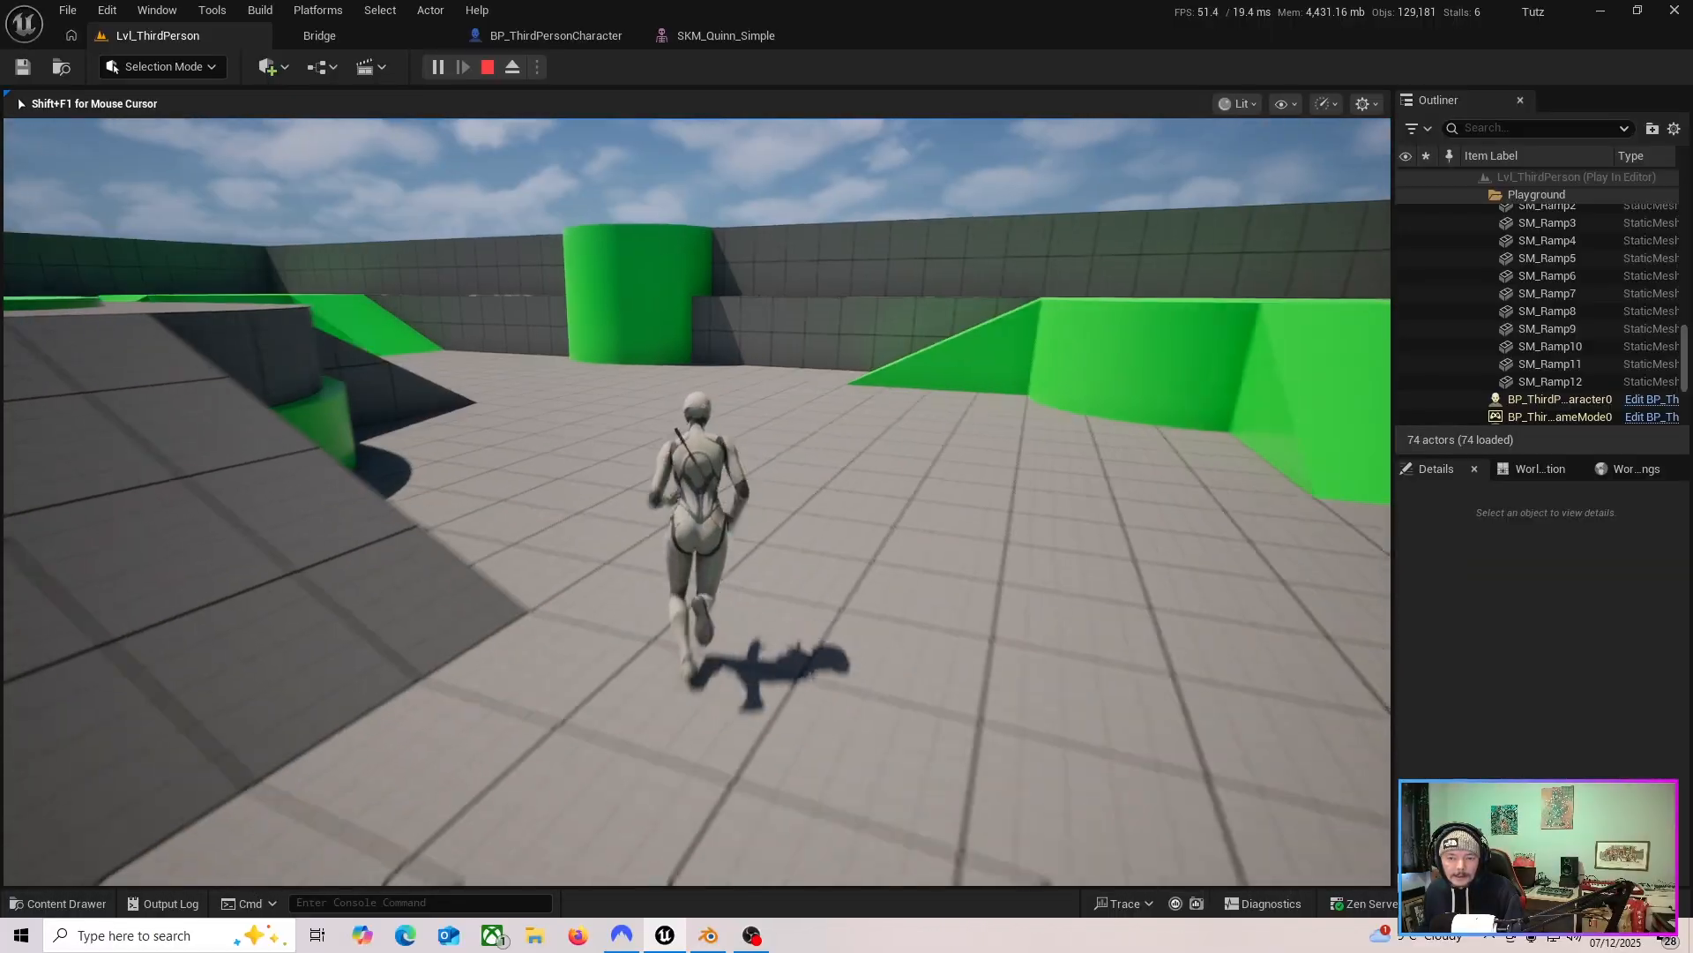
{"action": "key", "text": "d"}
{"action": "key", "text": "s"}
{"action": "key", "text": "a"}
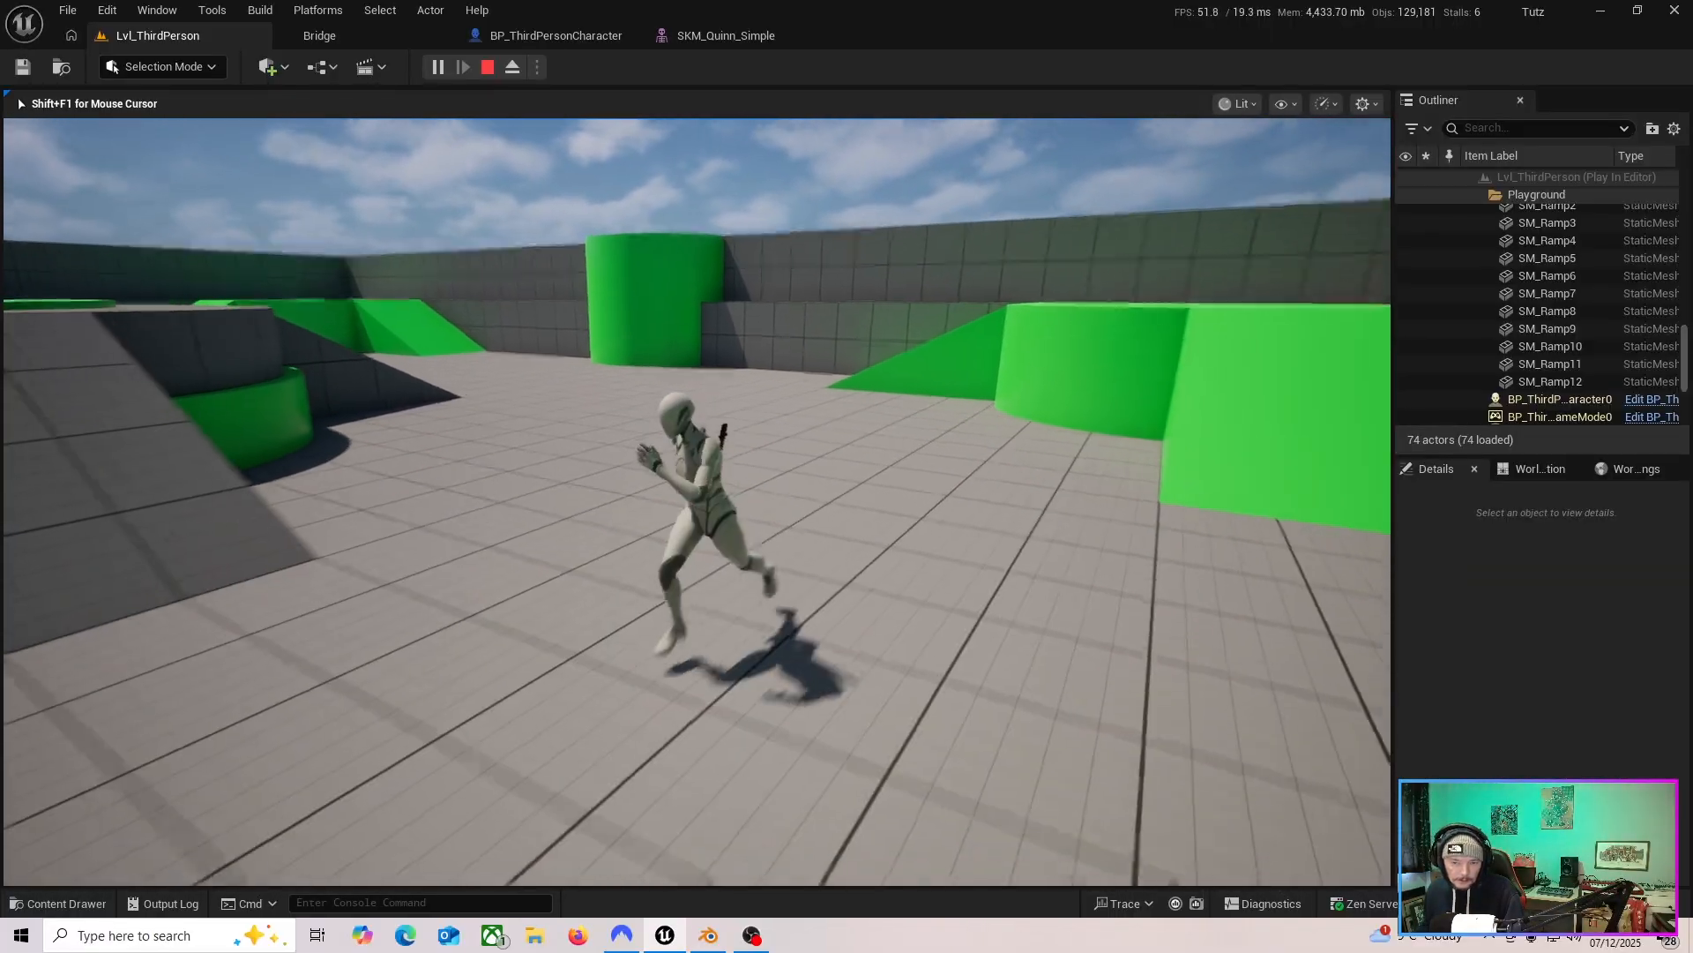
{"action": "key", "text": "s"}
{"action": "key", "text": "a"}
{"action": "key", "text": "s"}
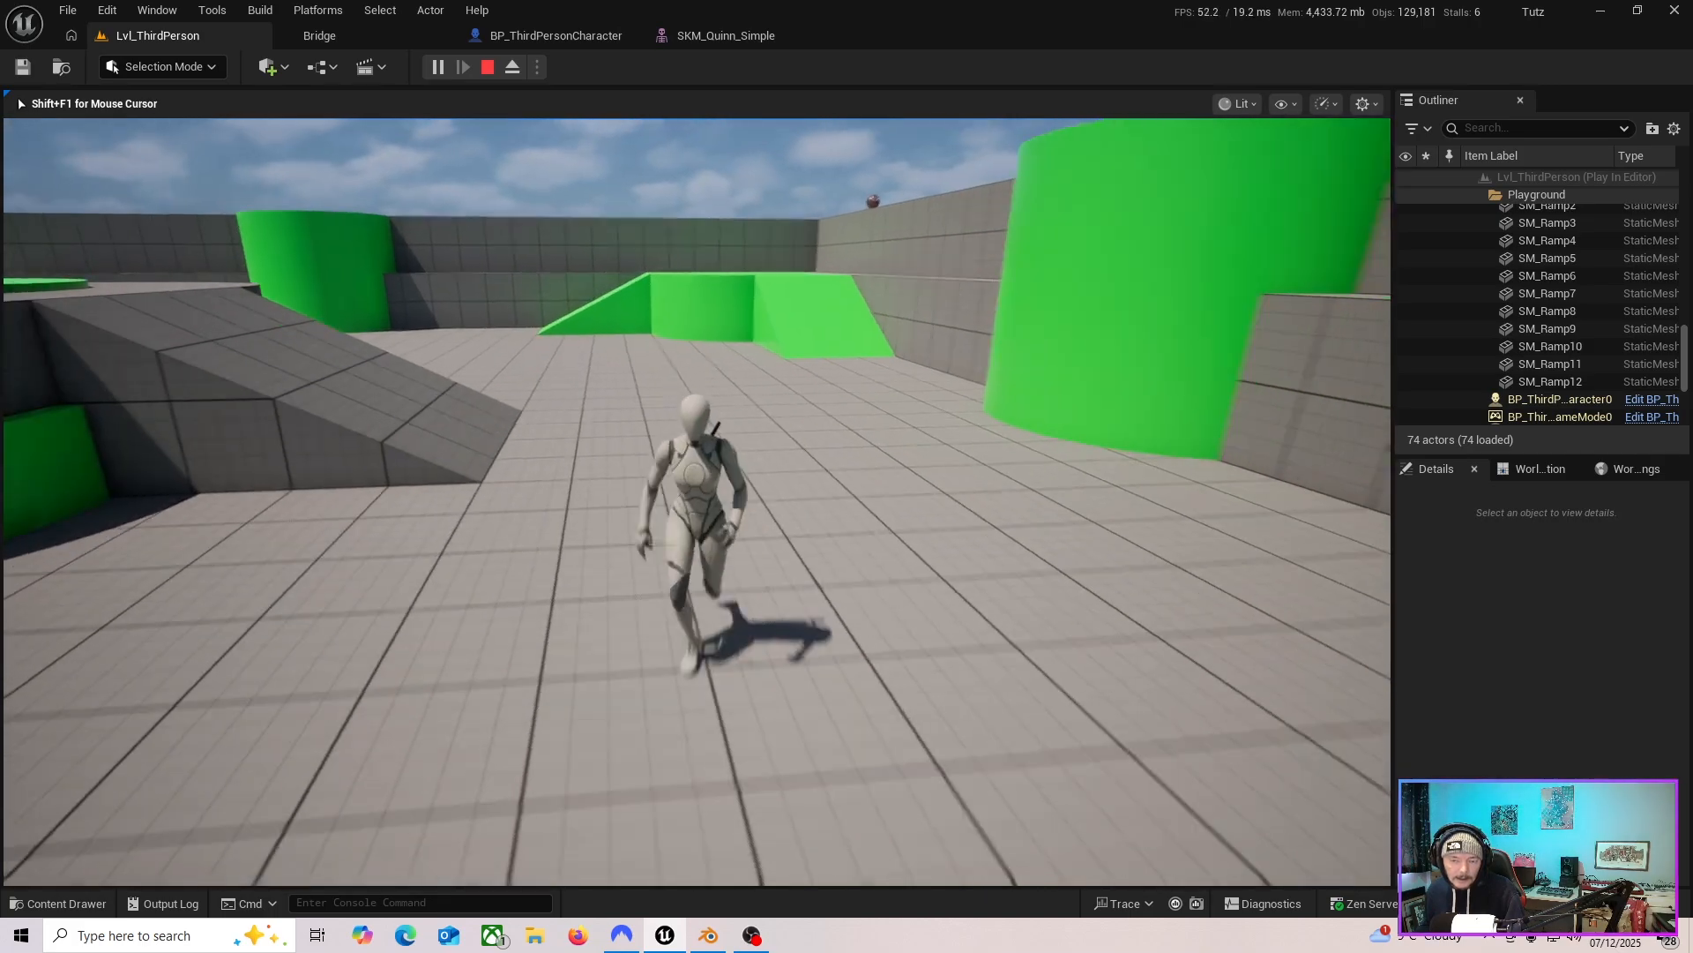
{"action": "key", "text": "d"}
{"action": "key", "text": "w"}
{"action": "key", "text": "d"}
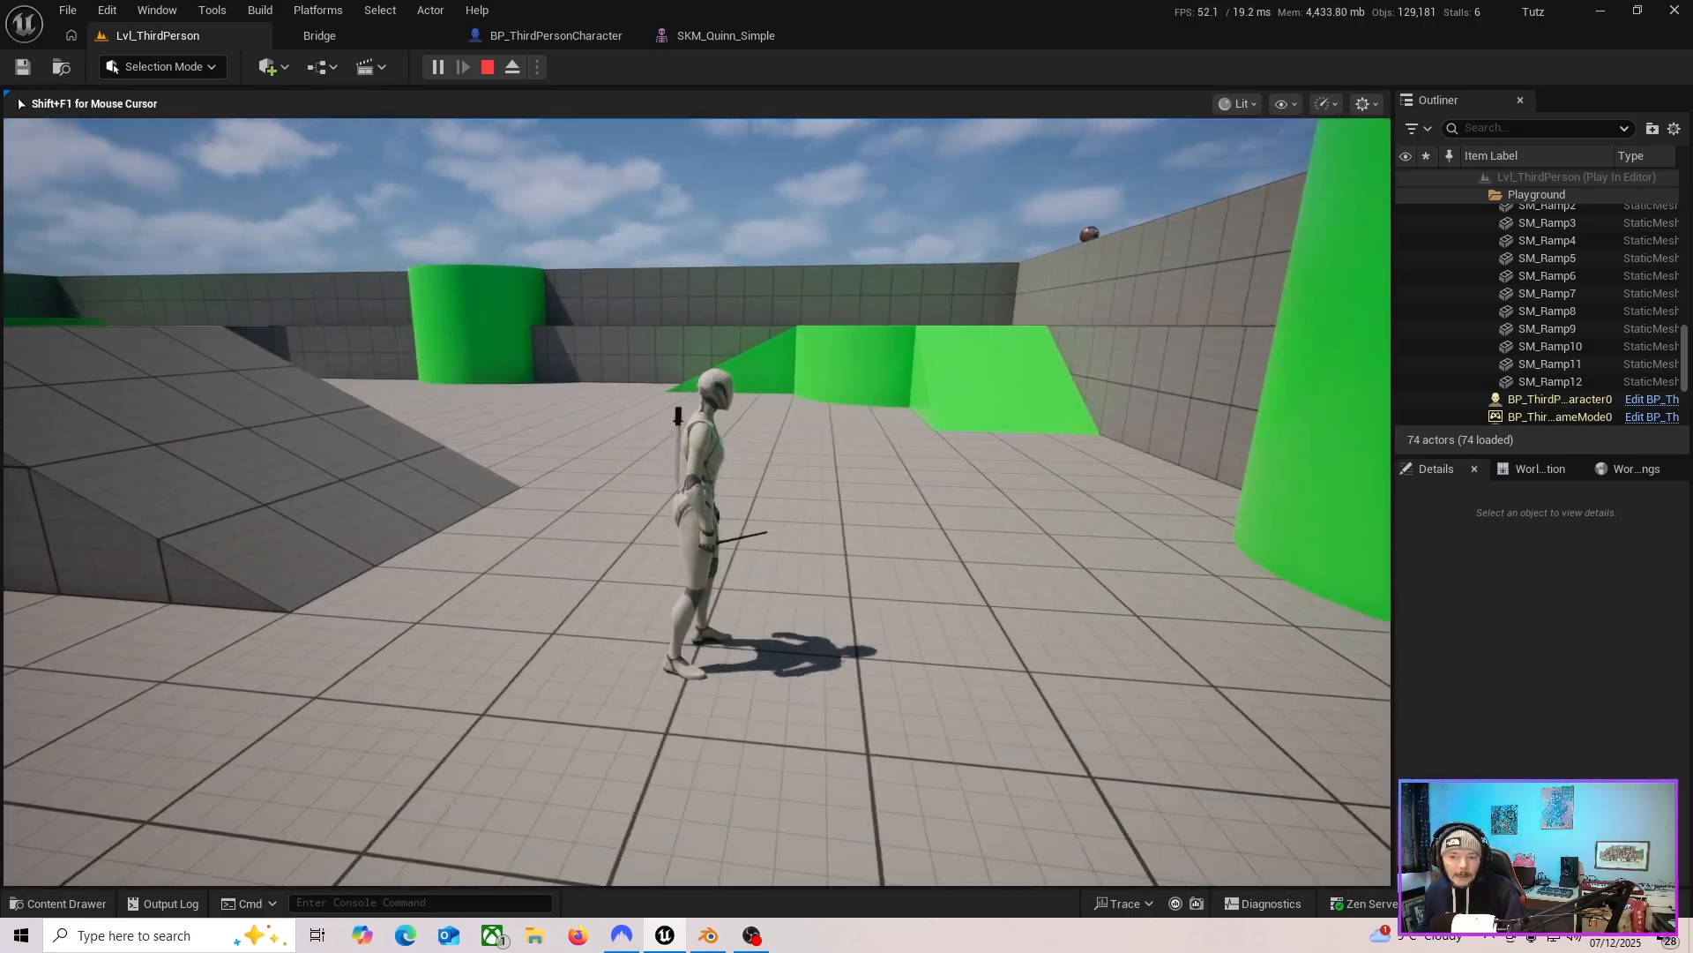
{"action": "key", "text": "s"}
{"action": "key", "text": "d"}
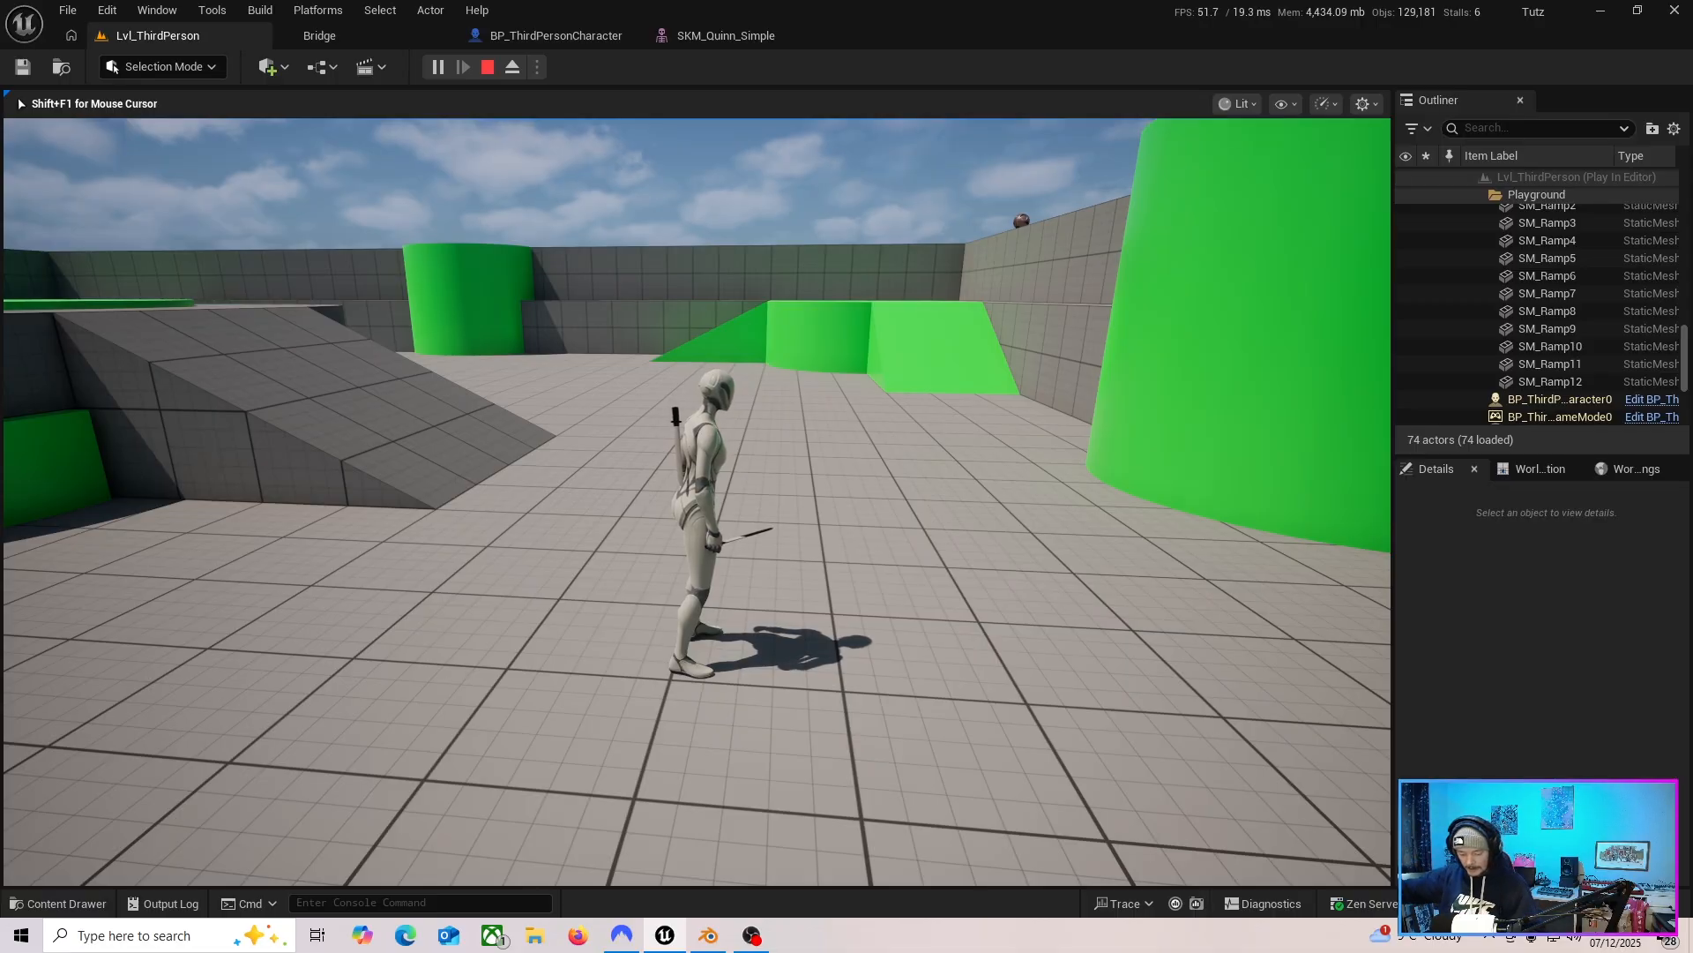
{"action": "key", "text": "Escape"}
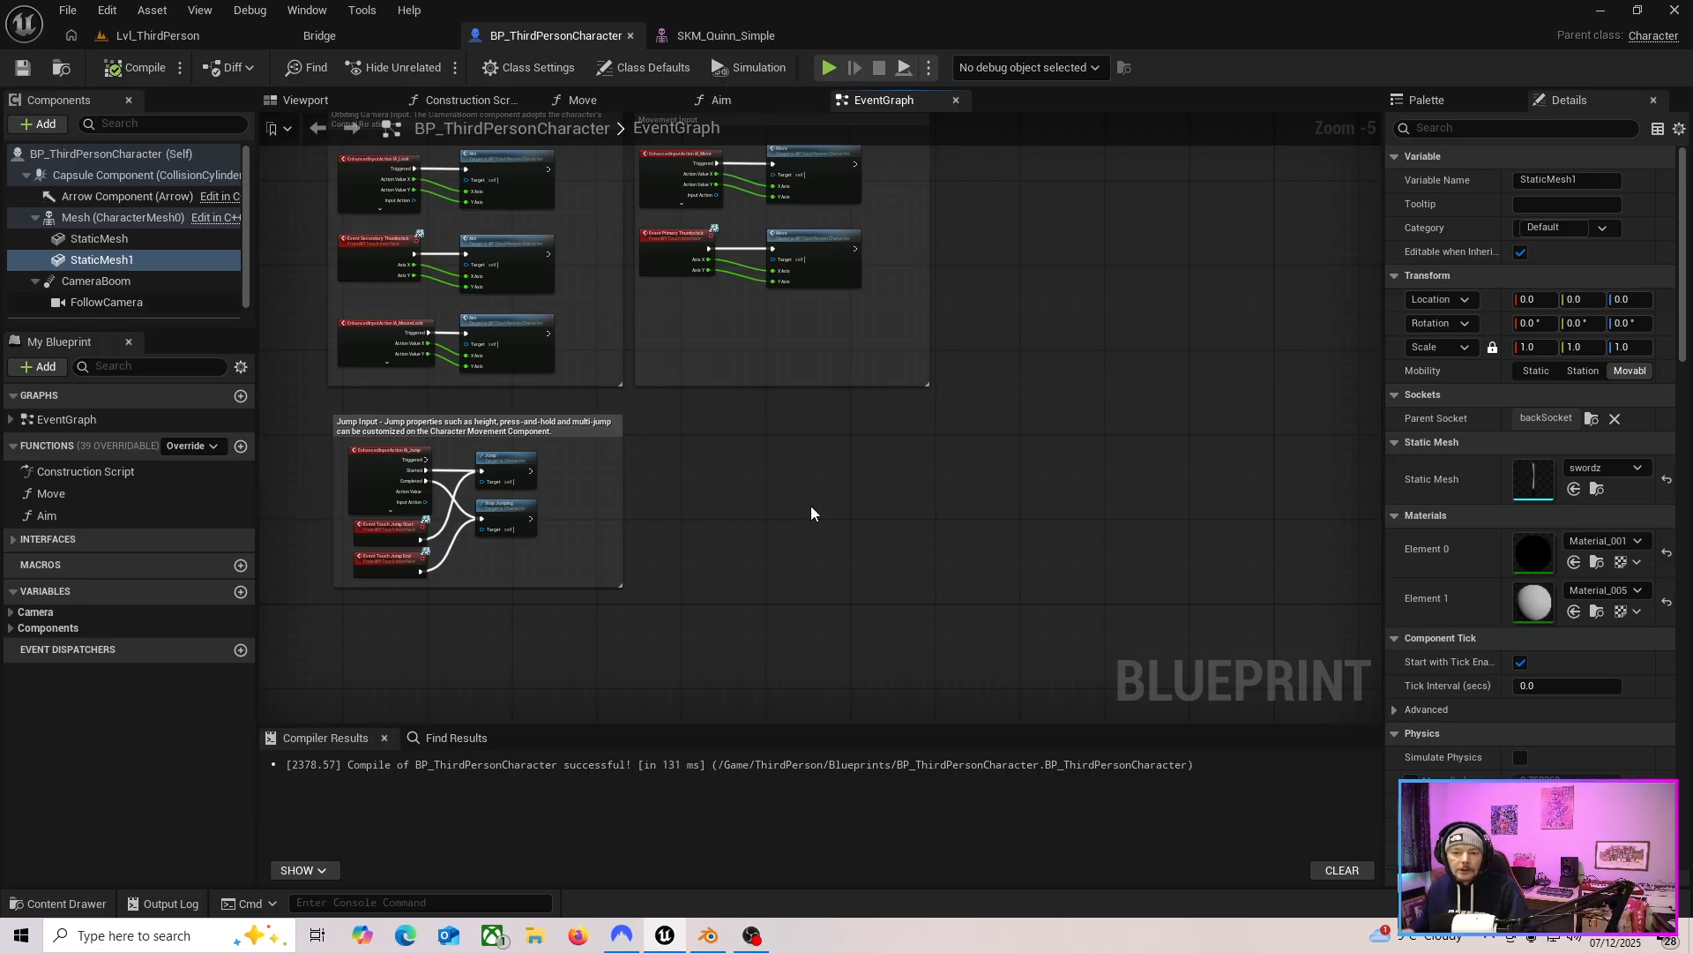
{"action": "scroll", "coordinate": [822, 529], "scroll_direction": "up", "scroll_amount": 2}
{"action": "right_click_drag", "start_coordinate": [769, 469], "coordinate": [1062, 472]}
{"action": "scroll", "coordinate": [1062, 472], "scroll_direction": "down", "scroll_amount": 3}
{"action": "left_click", "coordinate": [331, 99]}
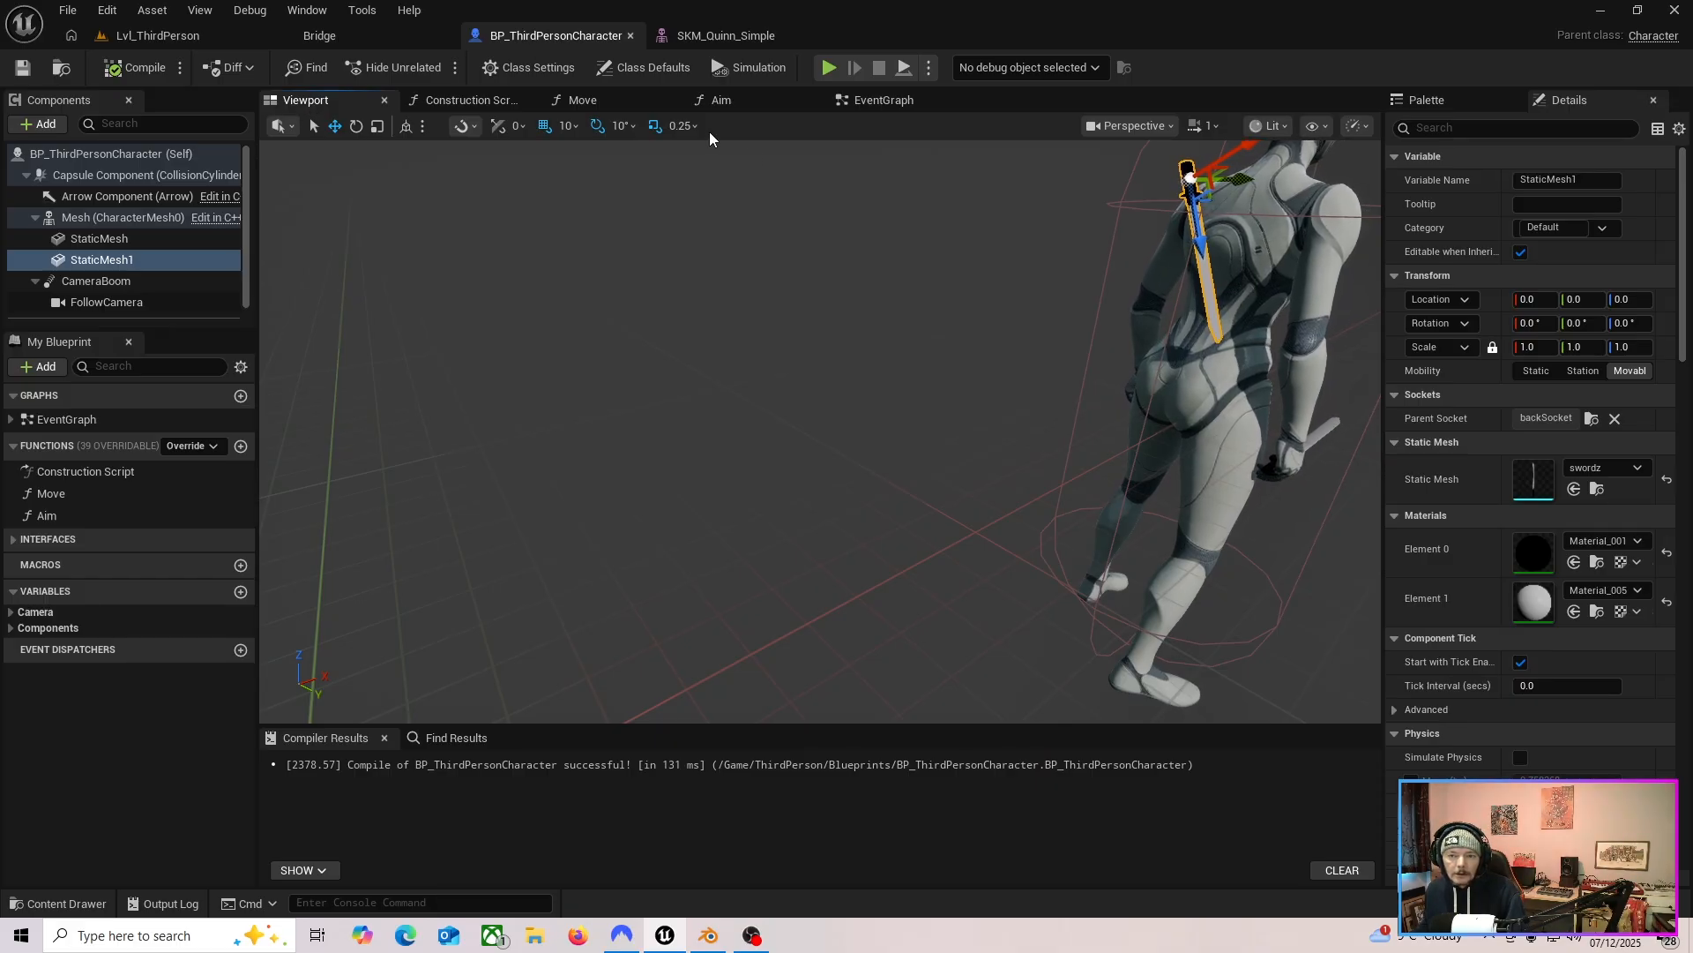
Add a Debug Key C event node to the EventGraph and position it beside the jump nodes.
{"action": "left_click", "coordinate": [886, 99]}
{"action": "right_click_drag", "start_coordinate": [1045, 440], "coordinate": [917, 474]}
{"action": "scroll", "coordinate": [924, 474], "scroll_direction": "up", "scroll_amount": 2}
{"action": "right_click_drag", "start_coordinate": [839, 433], "coordinate": [817, 624]}
{"action": "scroll", "coordinate": [645, 518], "scroll_direction": "up", "scroll_amount": 2}
{"action": "right_click_drag", "start_coordinate": [994, 573], "coordinate": [928, 377]}
{"action": "right_click_drag", "start_coordinate": [829, 348], "coordinate": [830, 341]}
{"action": "type", "text": "debug"}
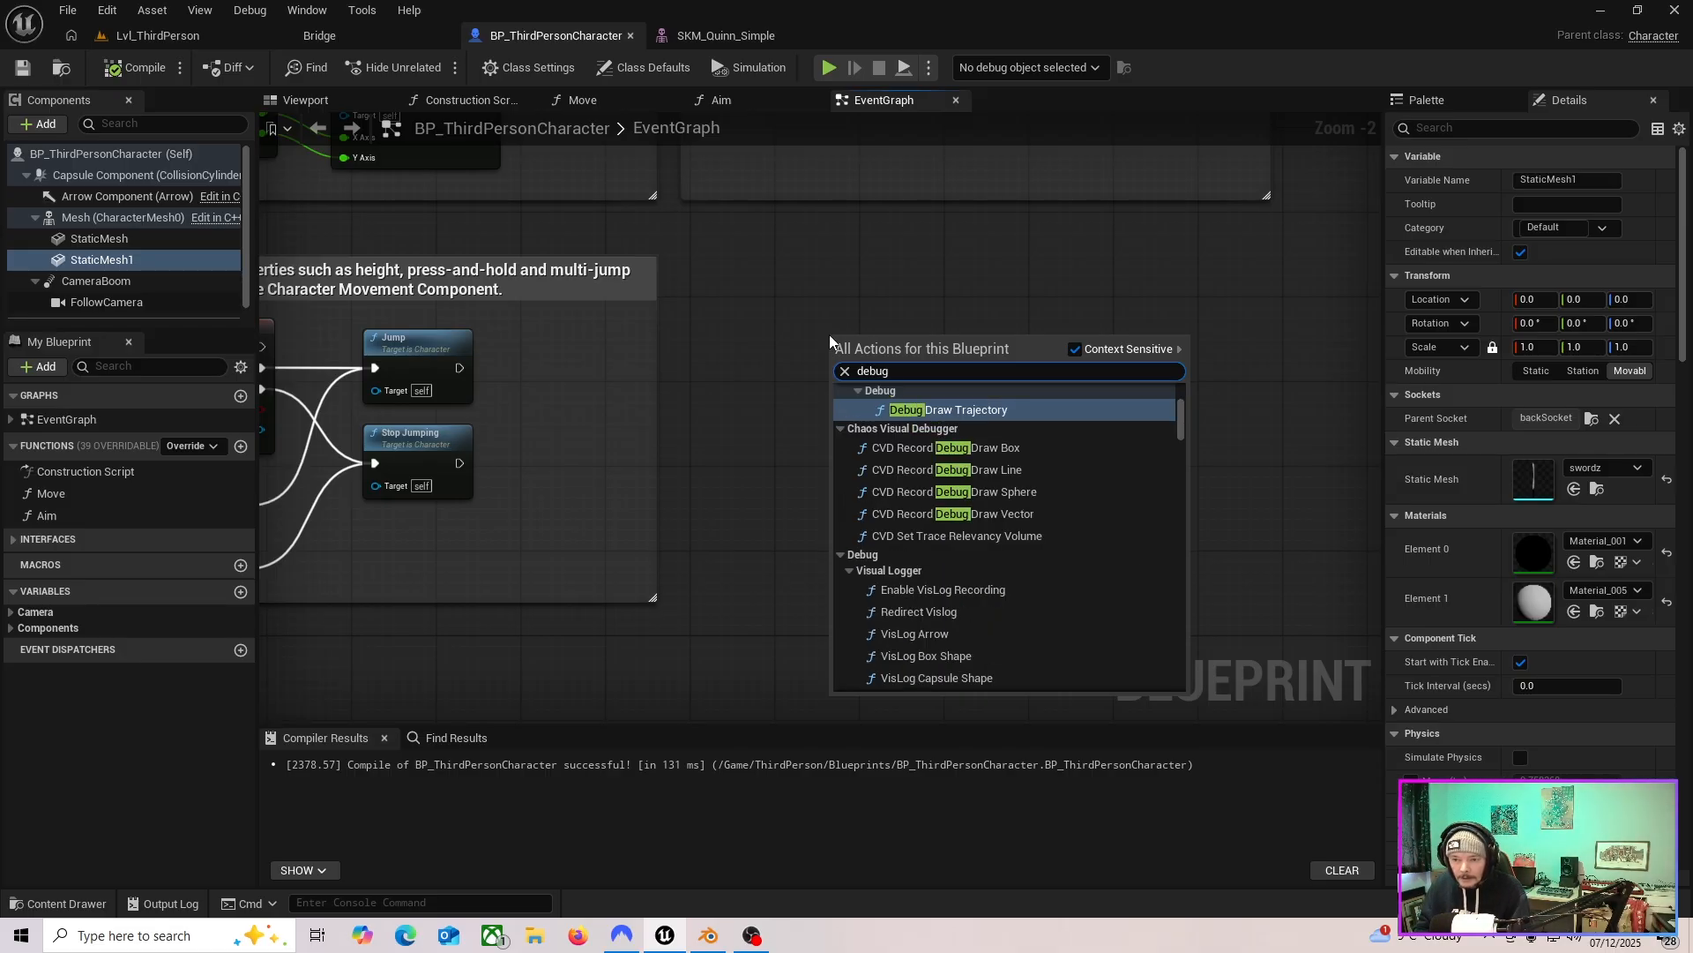
{"action": "type", "text": " key"}
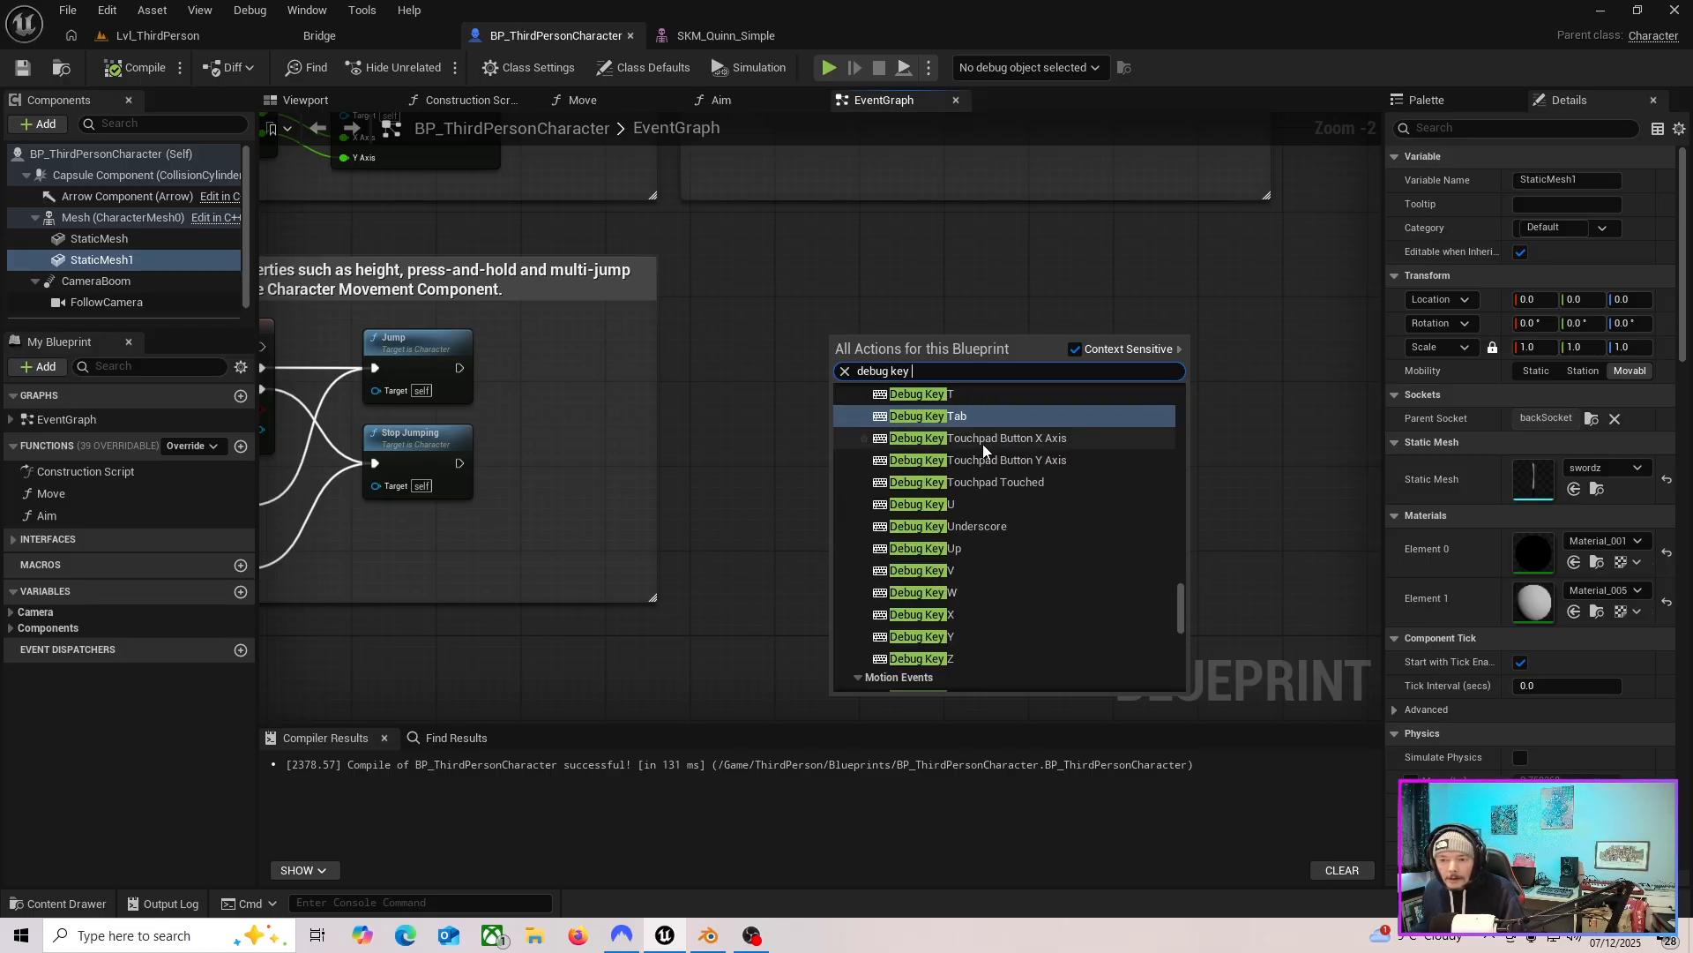
{"action": "scroll", "coordinate": [1040, 523], "scroll_direction": "up", "scroll_amount": 5}
{"action": "scroll", "coordinate": [1046, 526], "scroll_direction": "up", "scroll_amount": 2}
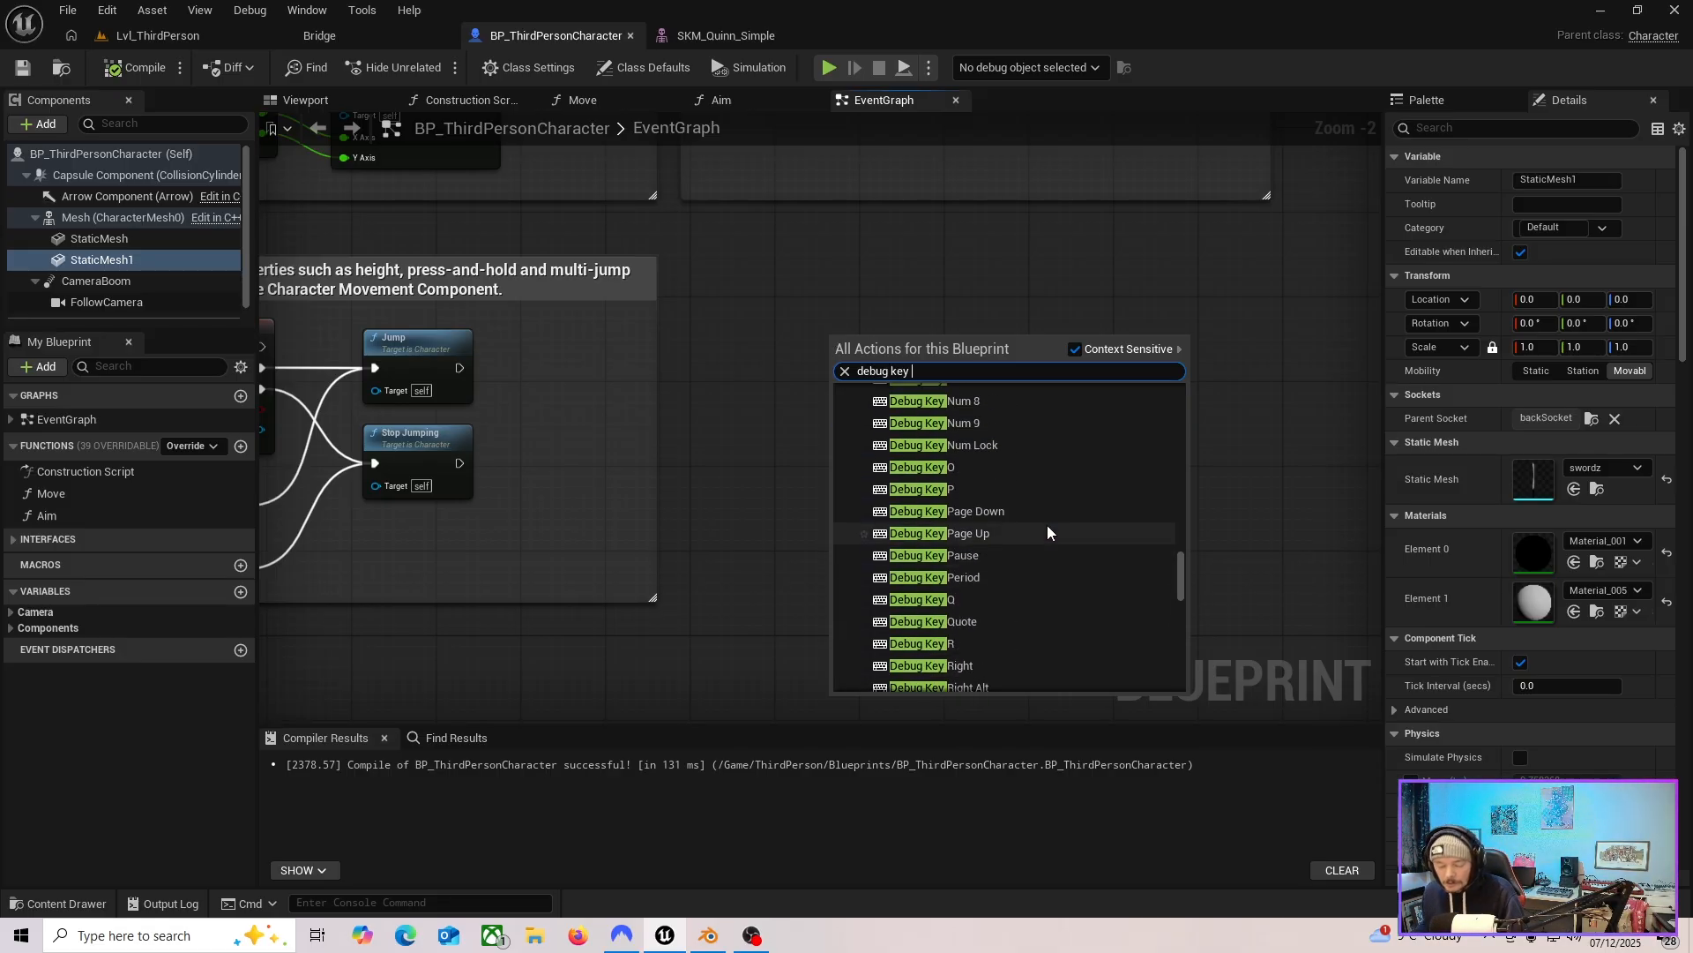
{"action": "type", "text": "c"}
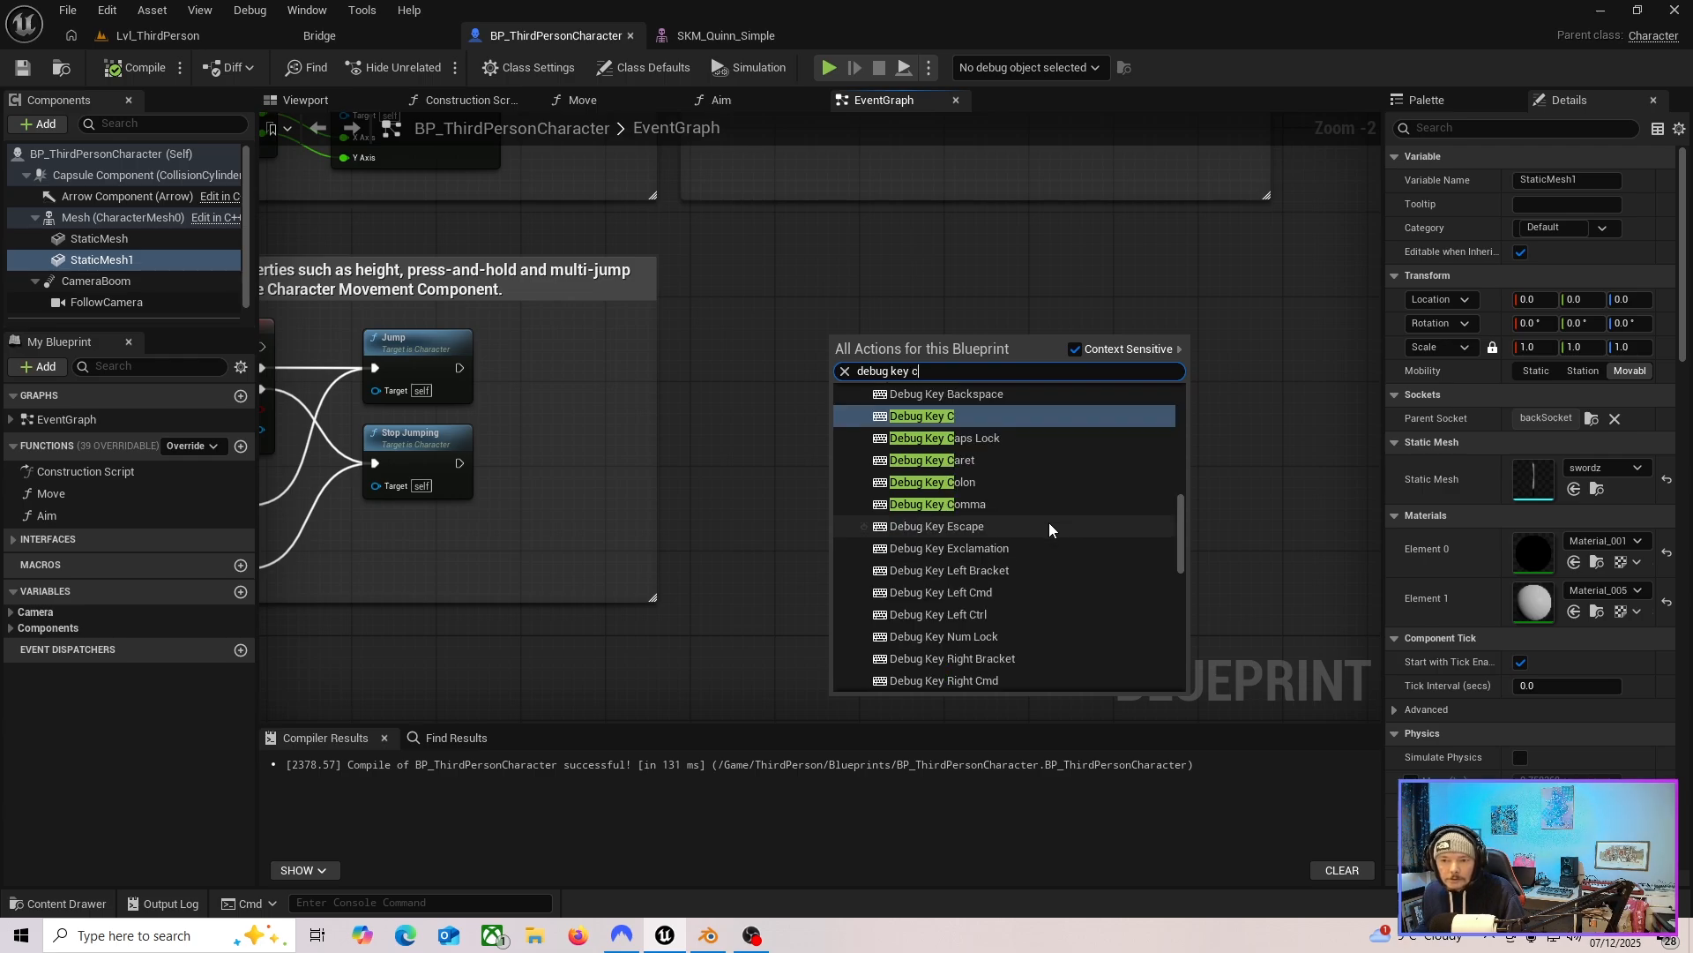
{"action": "left_click", "coordinate": [961, 416]}
{"action": "right_click_drag", "start_coordinate": [1021, 432], "coordinate": [861, 488]}
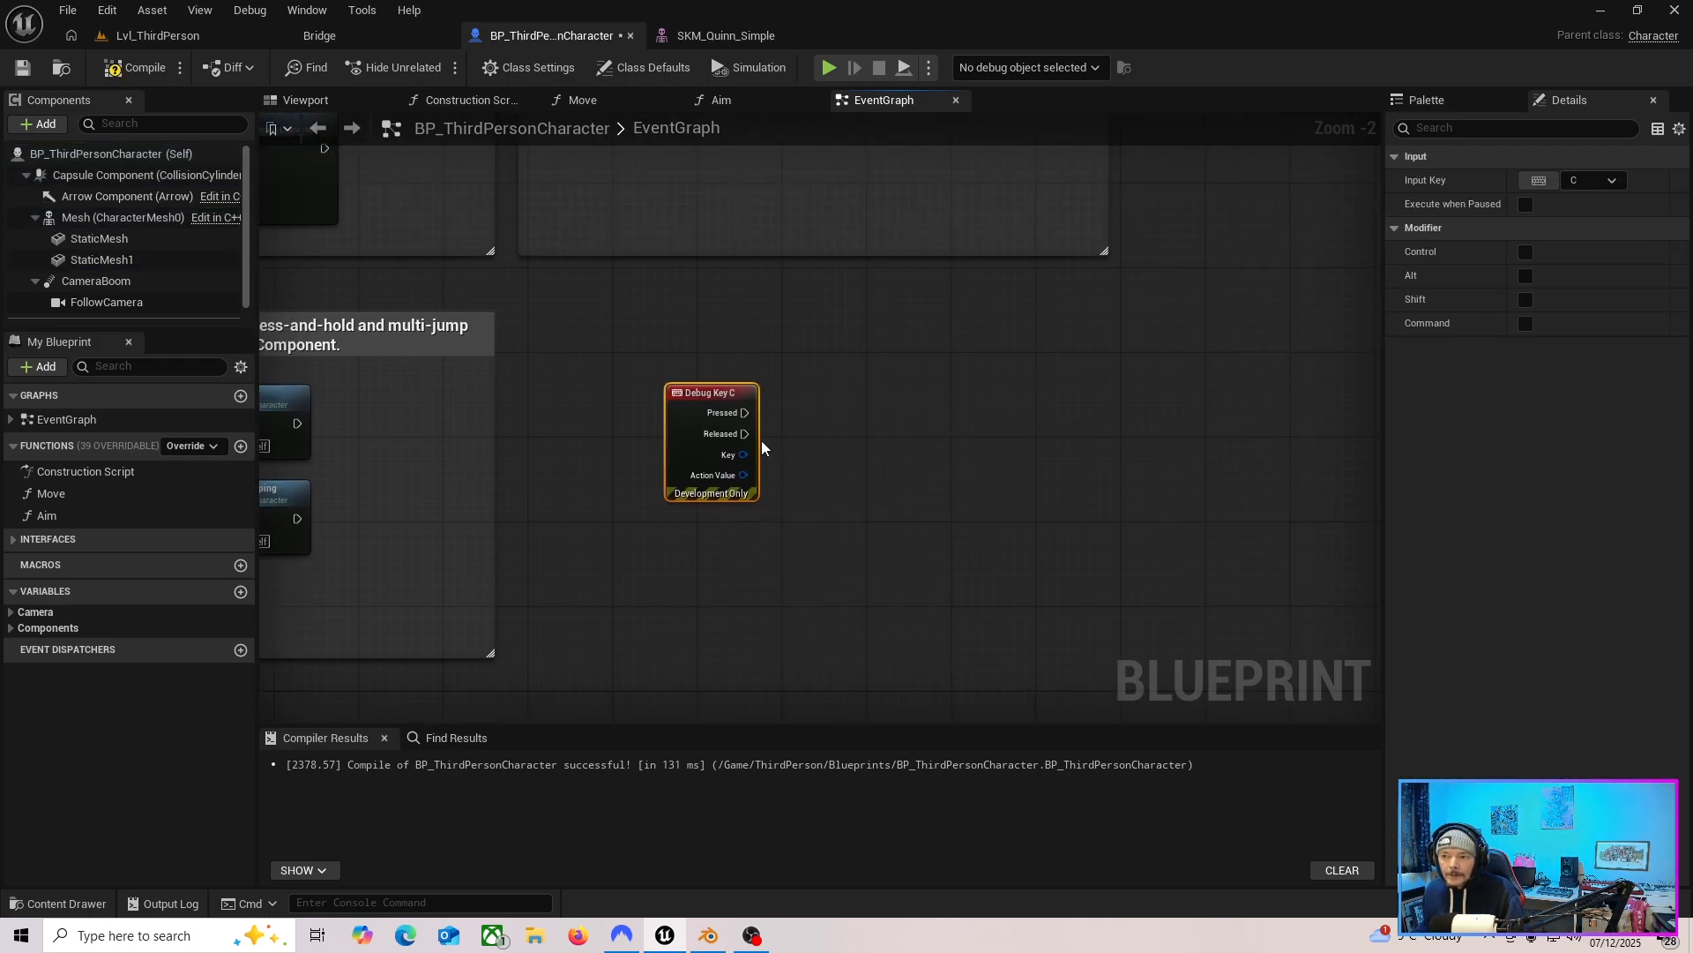
{"action": "left_click_drag", "start_coordinate": [703, 400], "coordinate": [661, 379]}
{"action": "right_click_drag", "start_coordinate": [661, 379], "coordinate": [579, 378]}
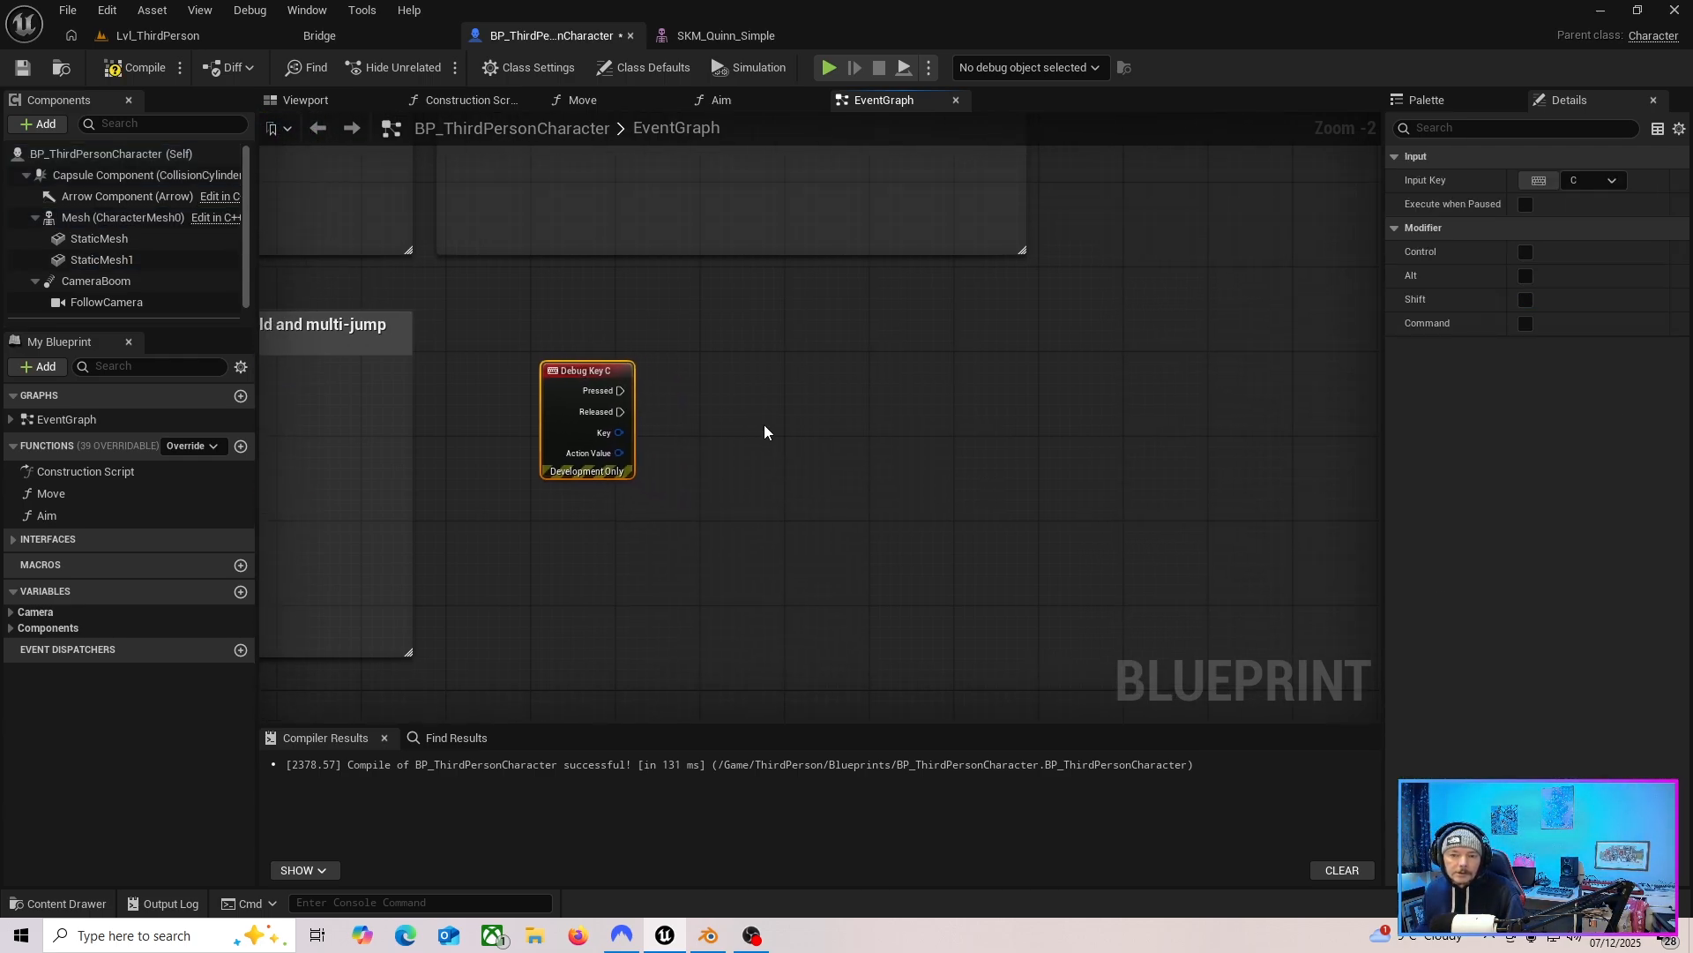
{"action": "scroll", "coordinate": [776, 428], "scroll_direction": "down", "scroll_amount": 1}
{"action": "right_click_drag", "start_coordinate": [777, 428], "coordinate": [891, 446]}
Rename the hand-attached StaticMesh component to handsword.
{"action": "left_click", "coordinate": [99, 239]}
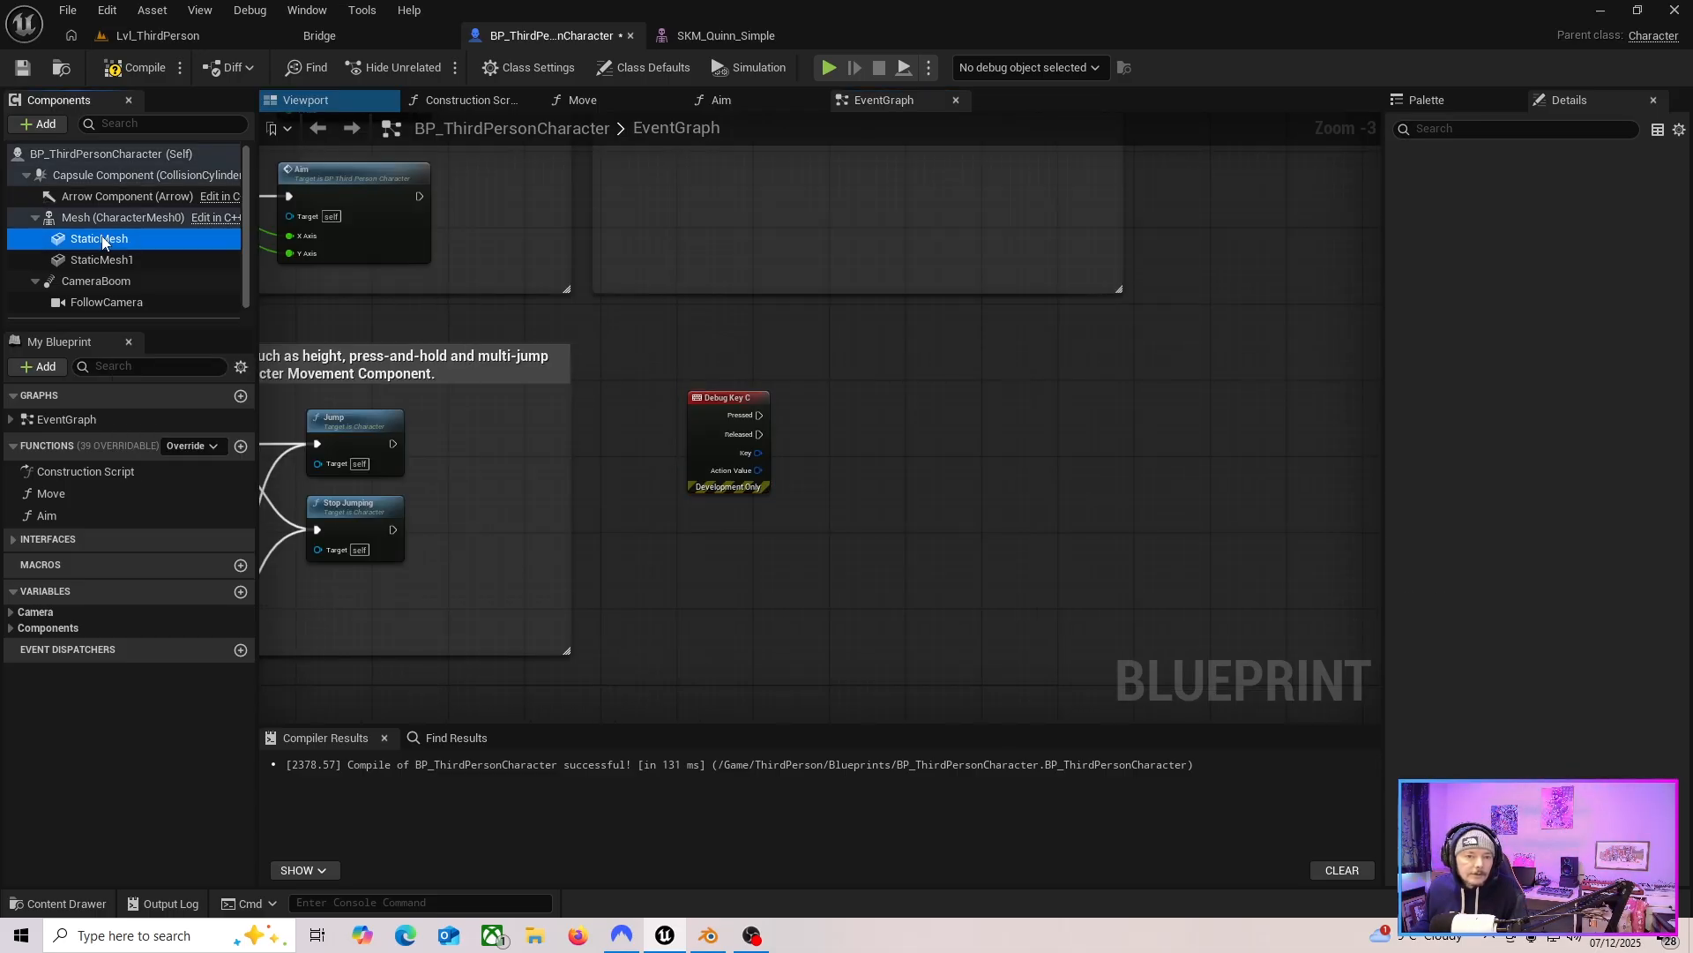
{"action": "left_click", "coordinate": [316, 102]}
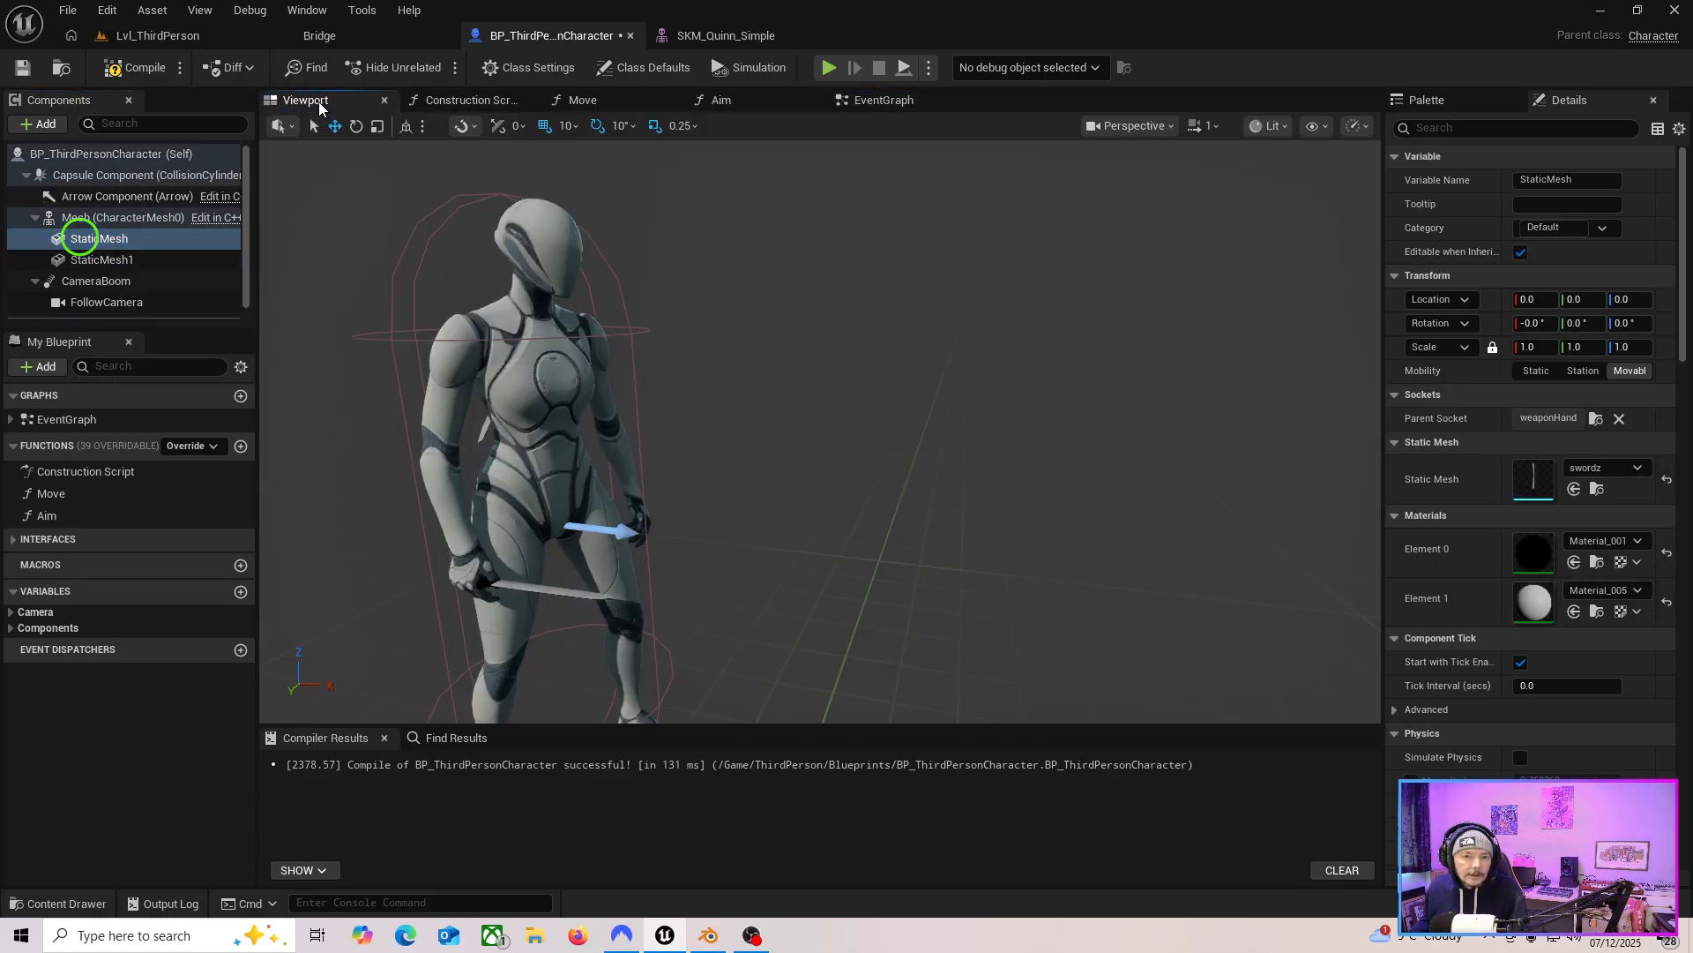
{"action": "left_click", "coordinate": [123, 242]}
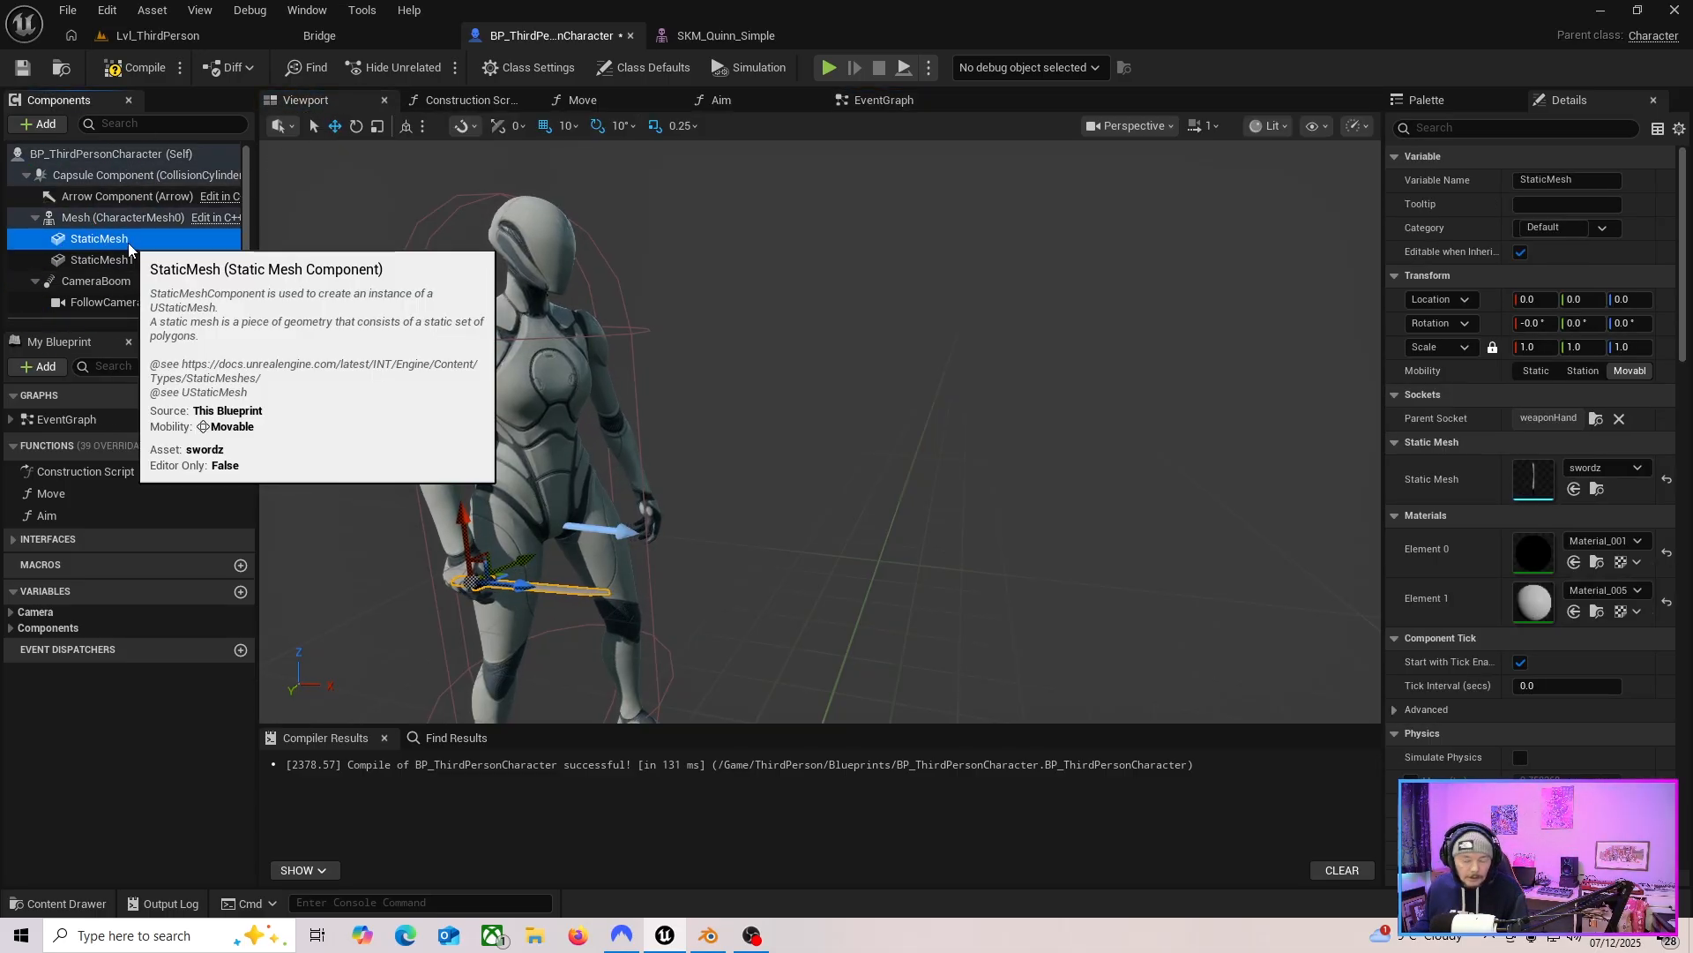
{"action": "left_click", "coordinate": [129, 248]}
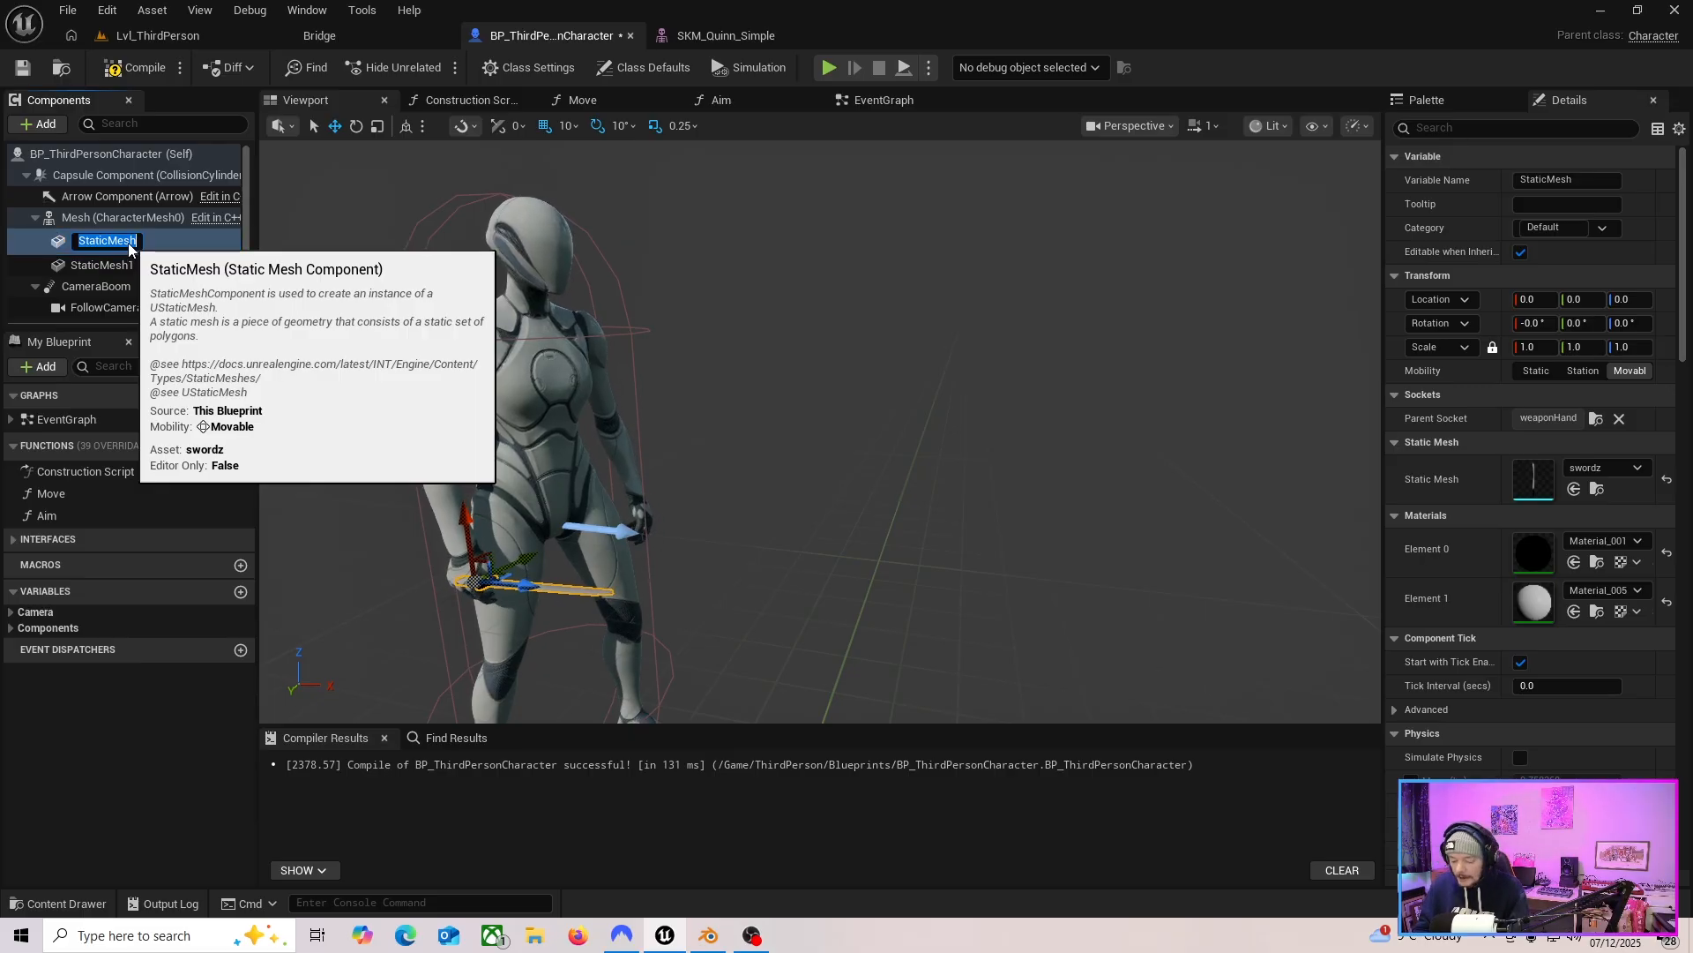
{"action": "type", "text": "hands"}
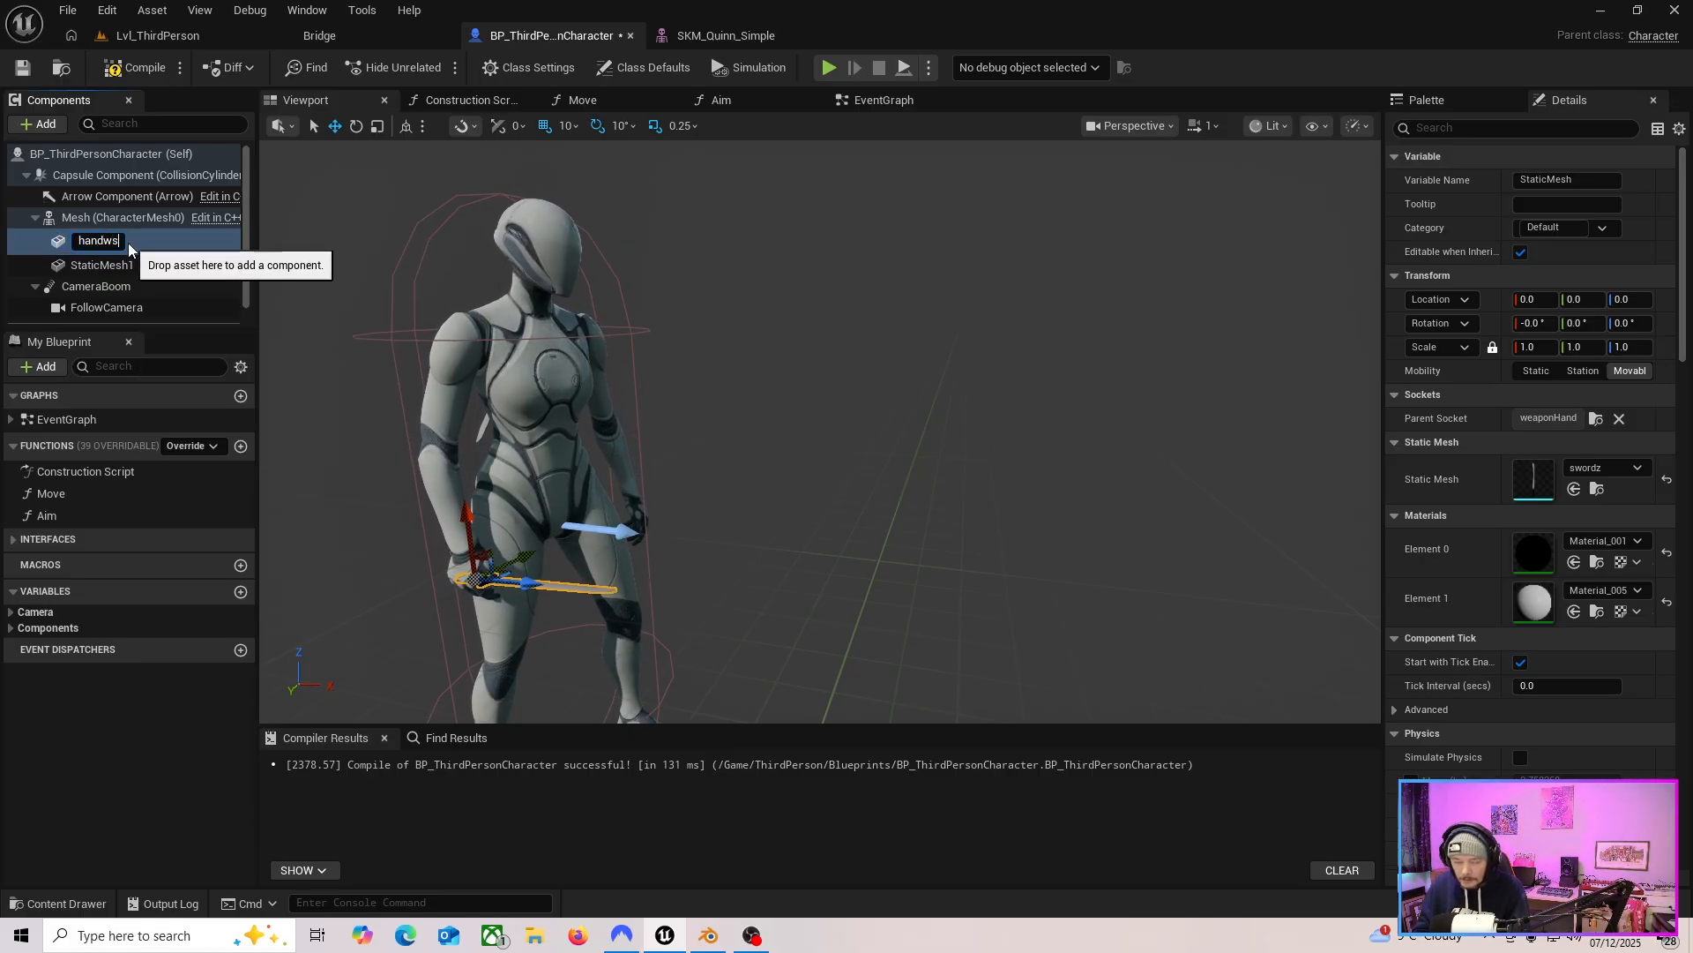
{"action": "type", "text": "word"}
{"action": "key", "text": "Return"}
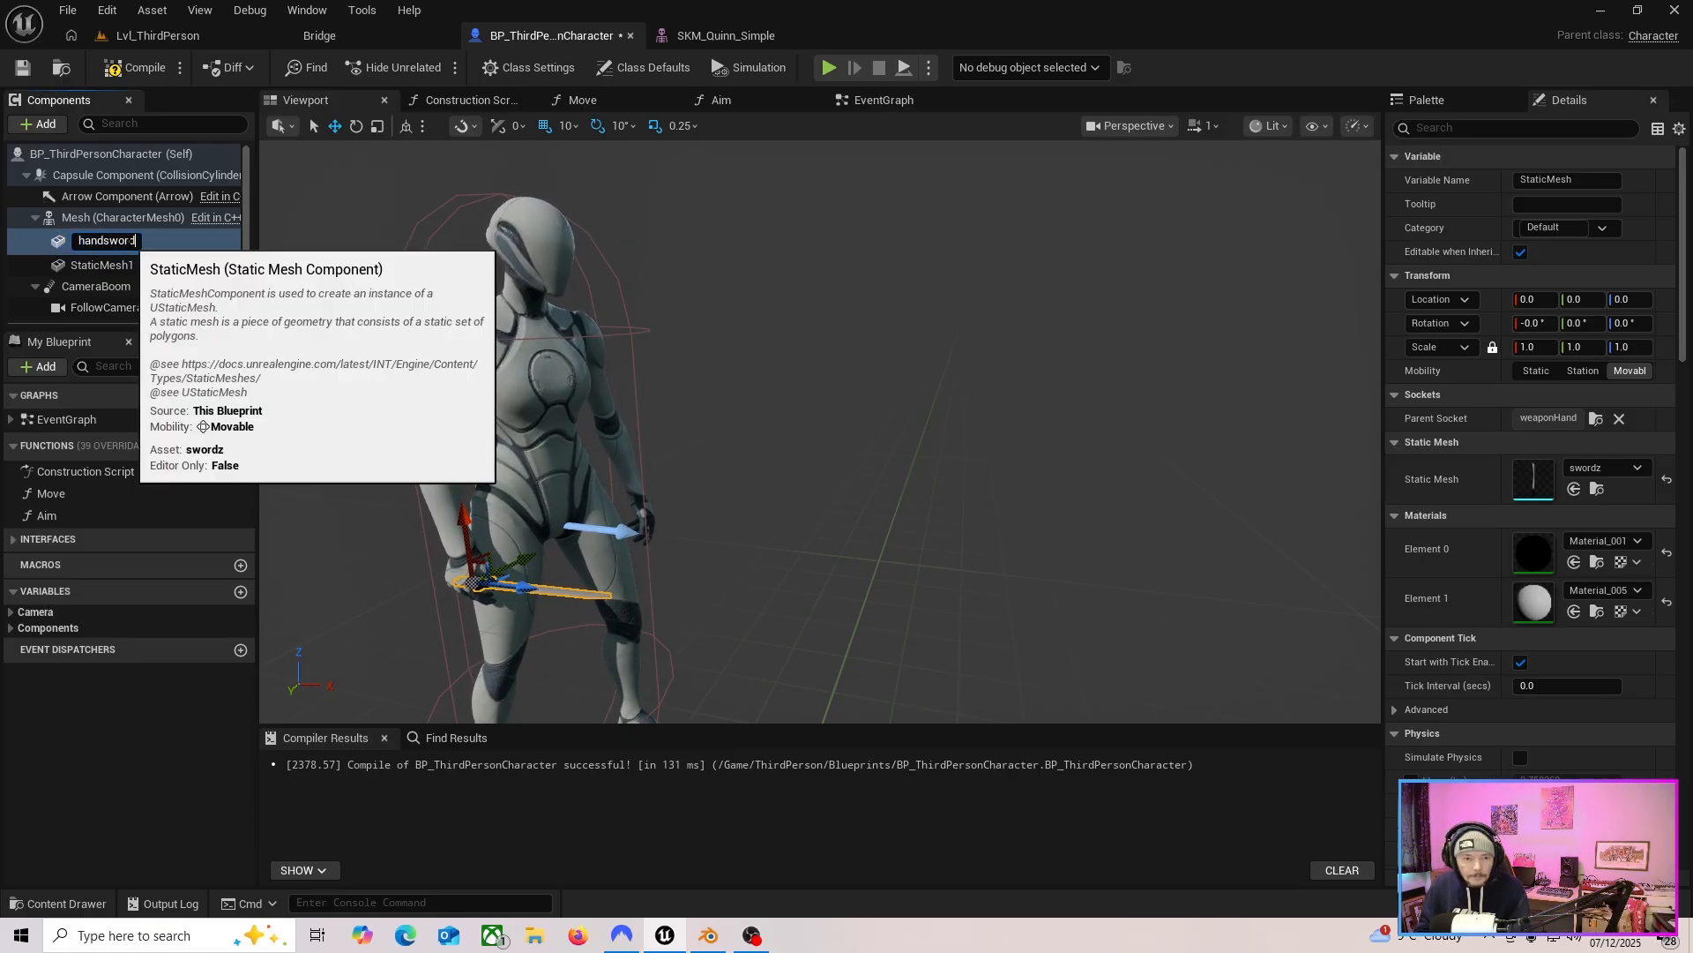
Rename the back-attached StaticMesh1 component to backsword.
{"action": "left_click", "coordinate": [115, 282]}
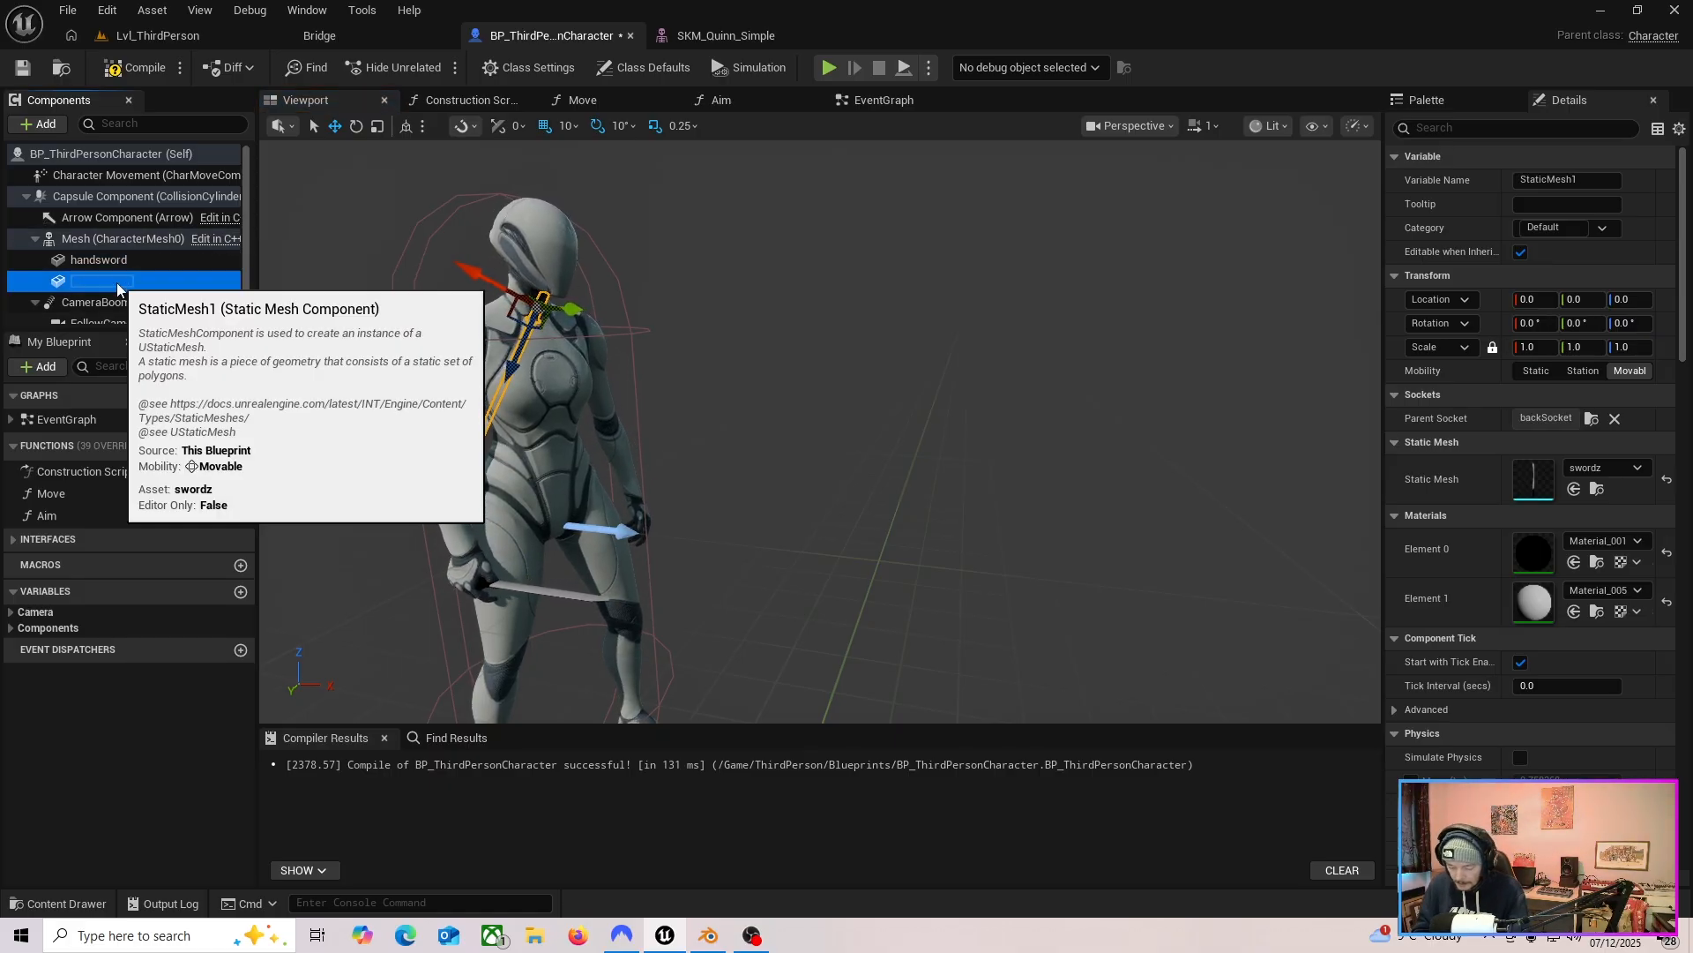
{"action": "left_click", "coordinate": [117, 284]}
{"action": "type", "text": "bac"}
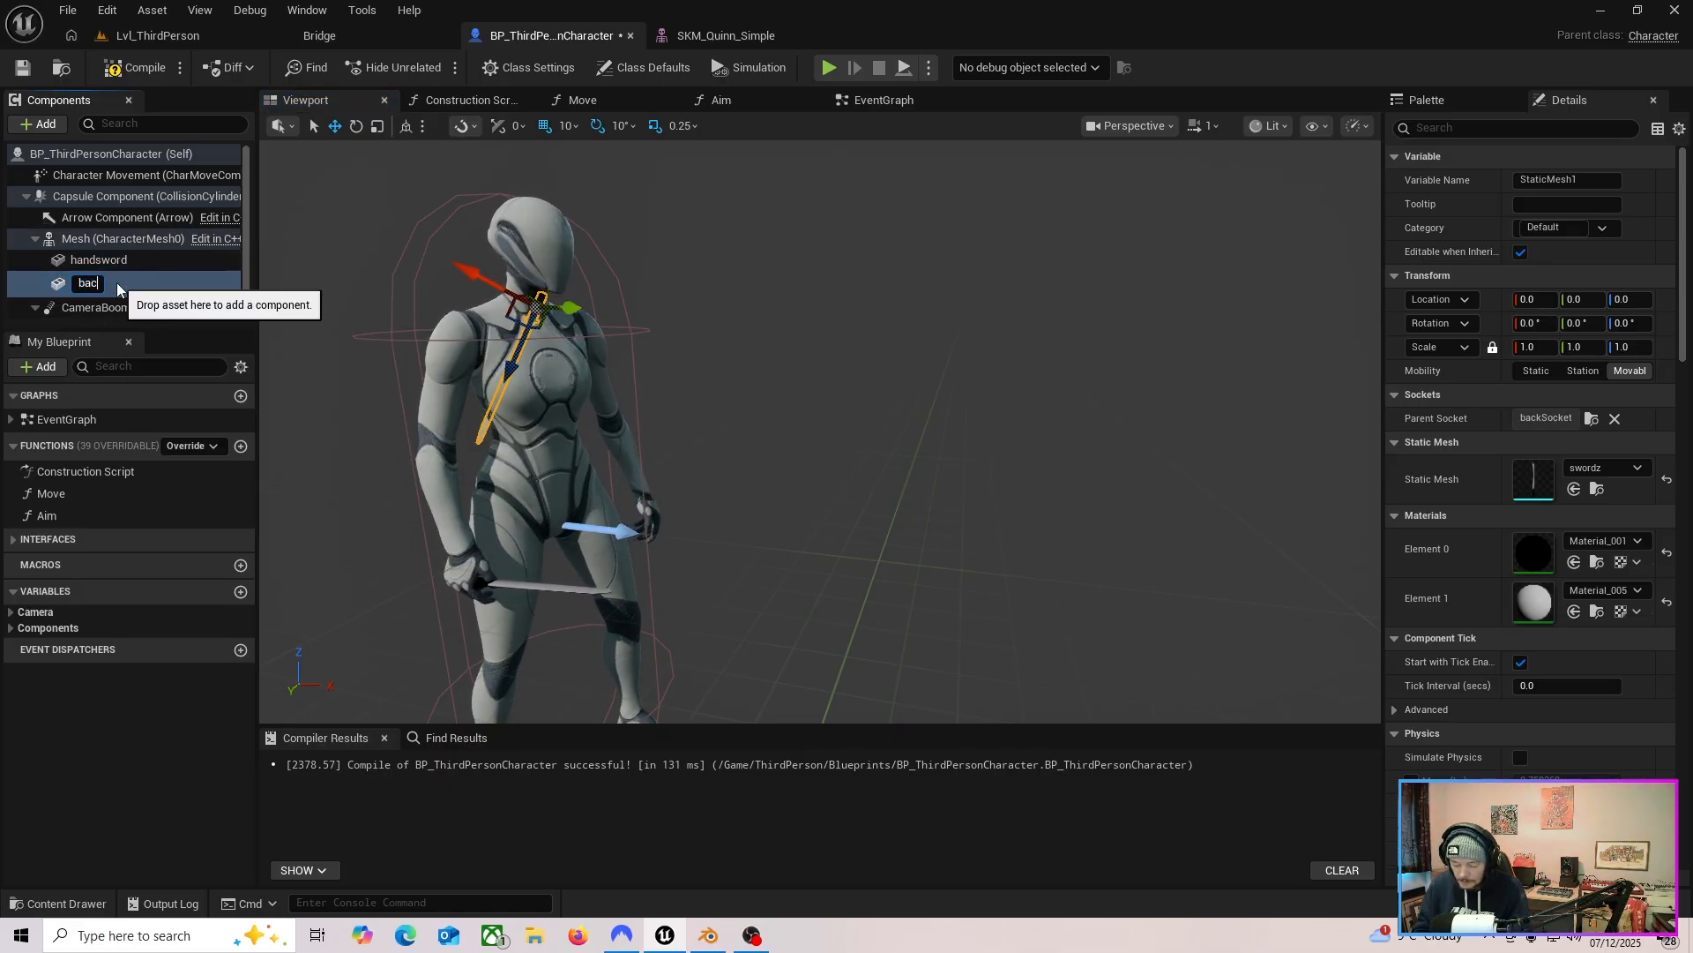
{"action": "type", "text": "ksword"}
{"action": "key", "text": "Return"}
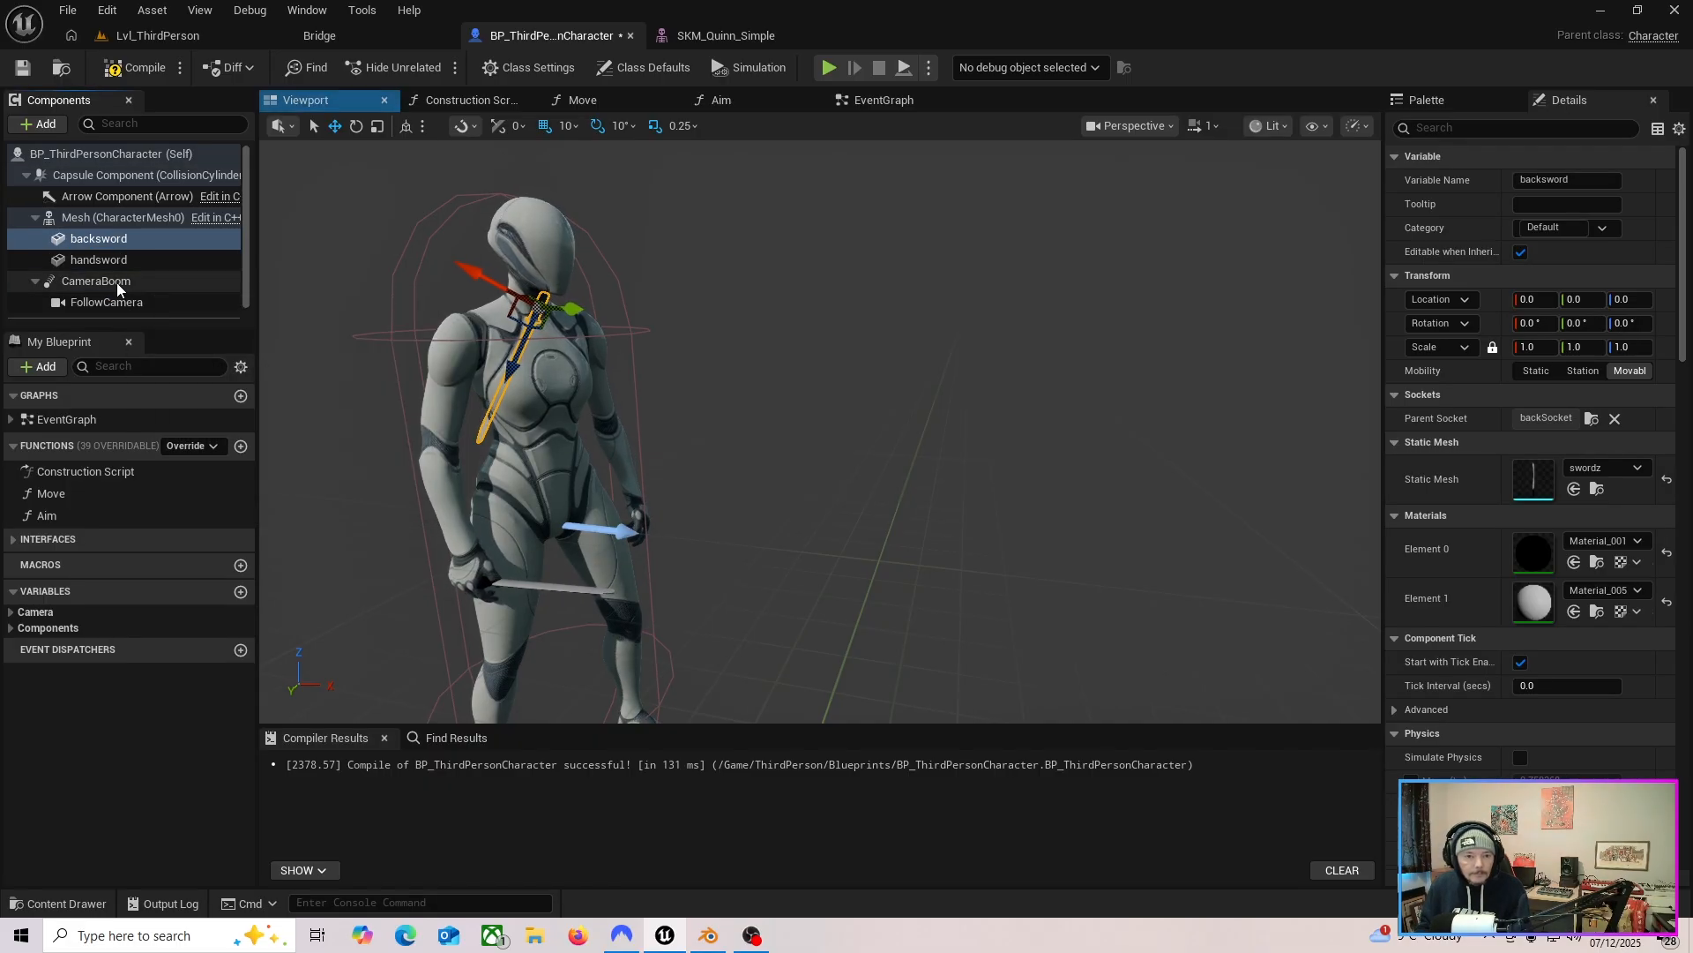
Open the EventGraph and nudge the Debug Key C node slightly into place.
{"action": "left_click", "coordinate": [865, 99]}
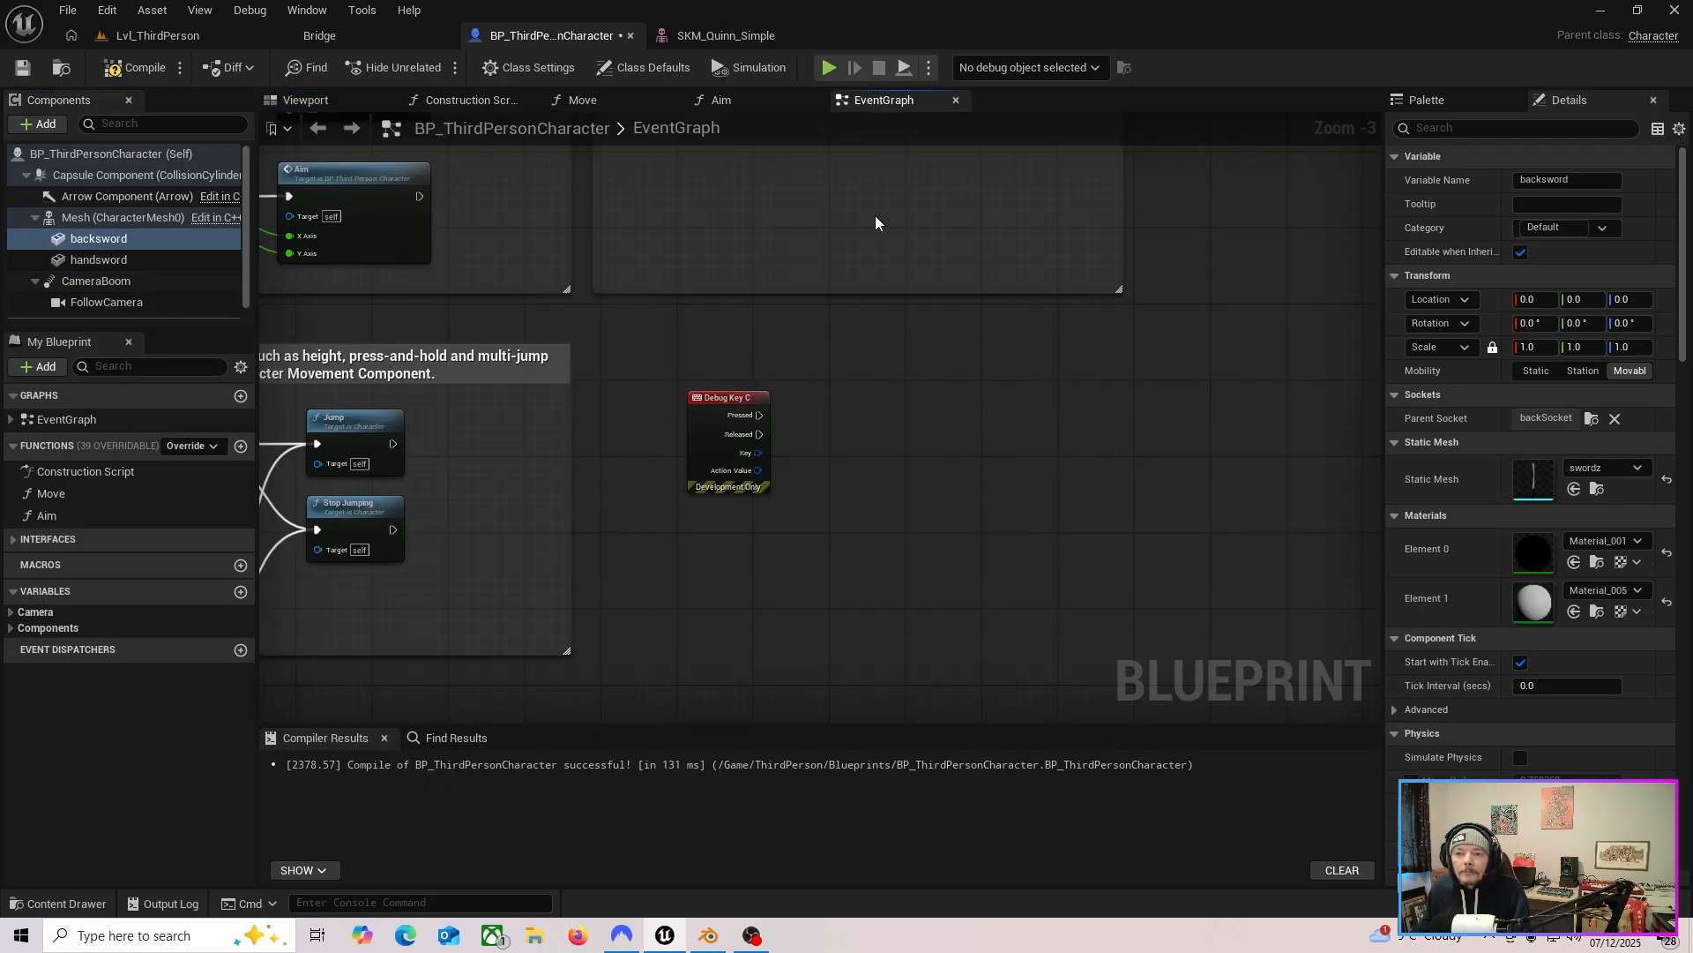
{"action": "right_click_drag", "start_coordinate": [876, 438], "coordinate": [798, 413]}
{"action": "left_click", "coordinate": [108, 243]}
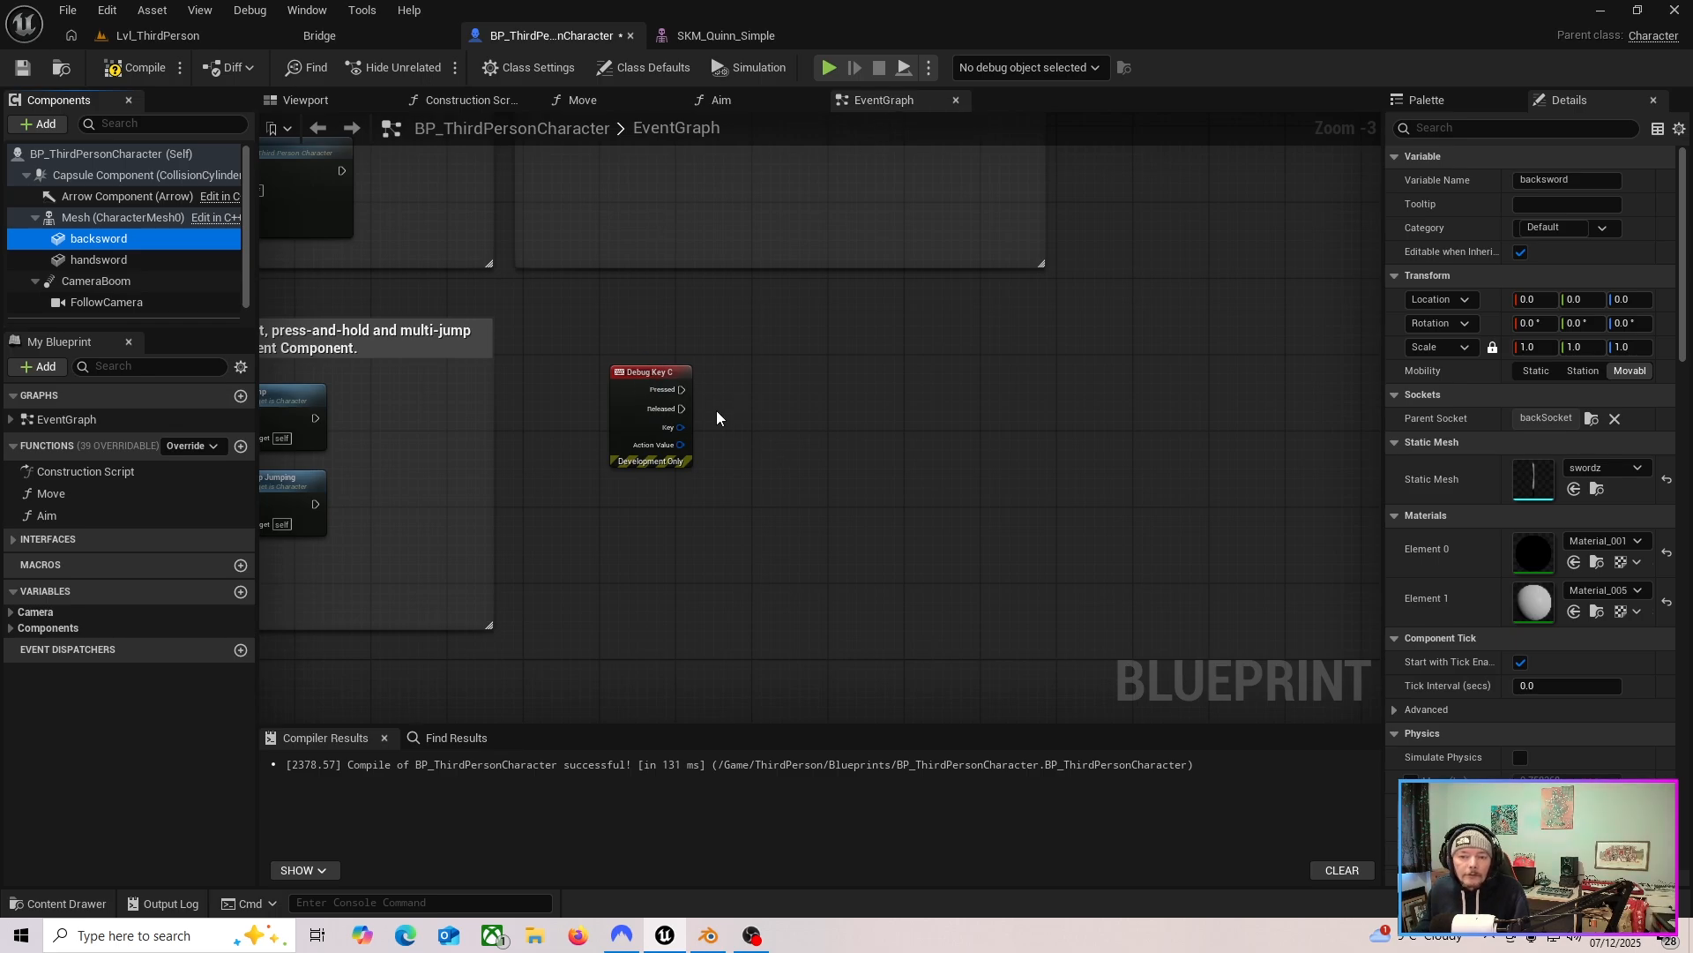
{"action": "left_click_drag", "start_coordinate": [628, 373], "coordinate": [609, 364]}
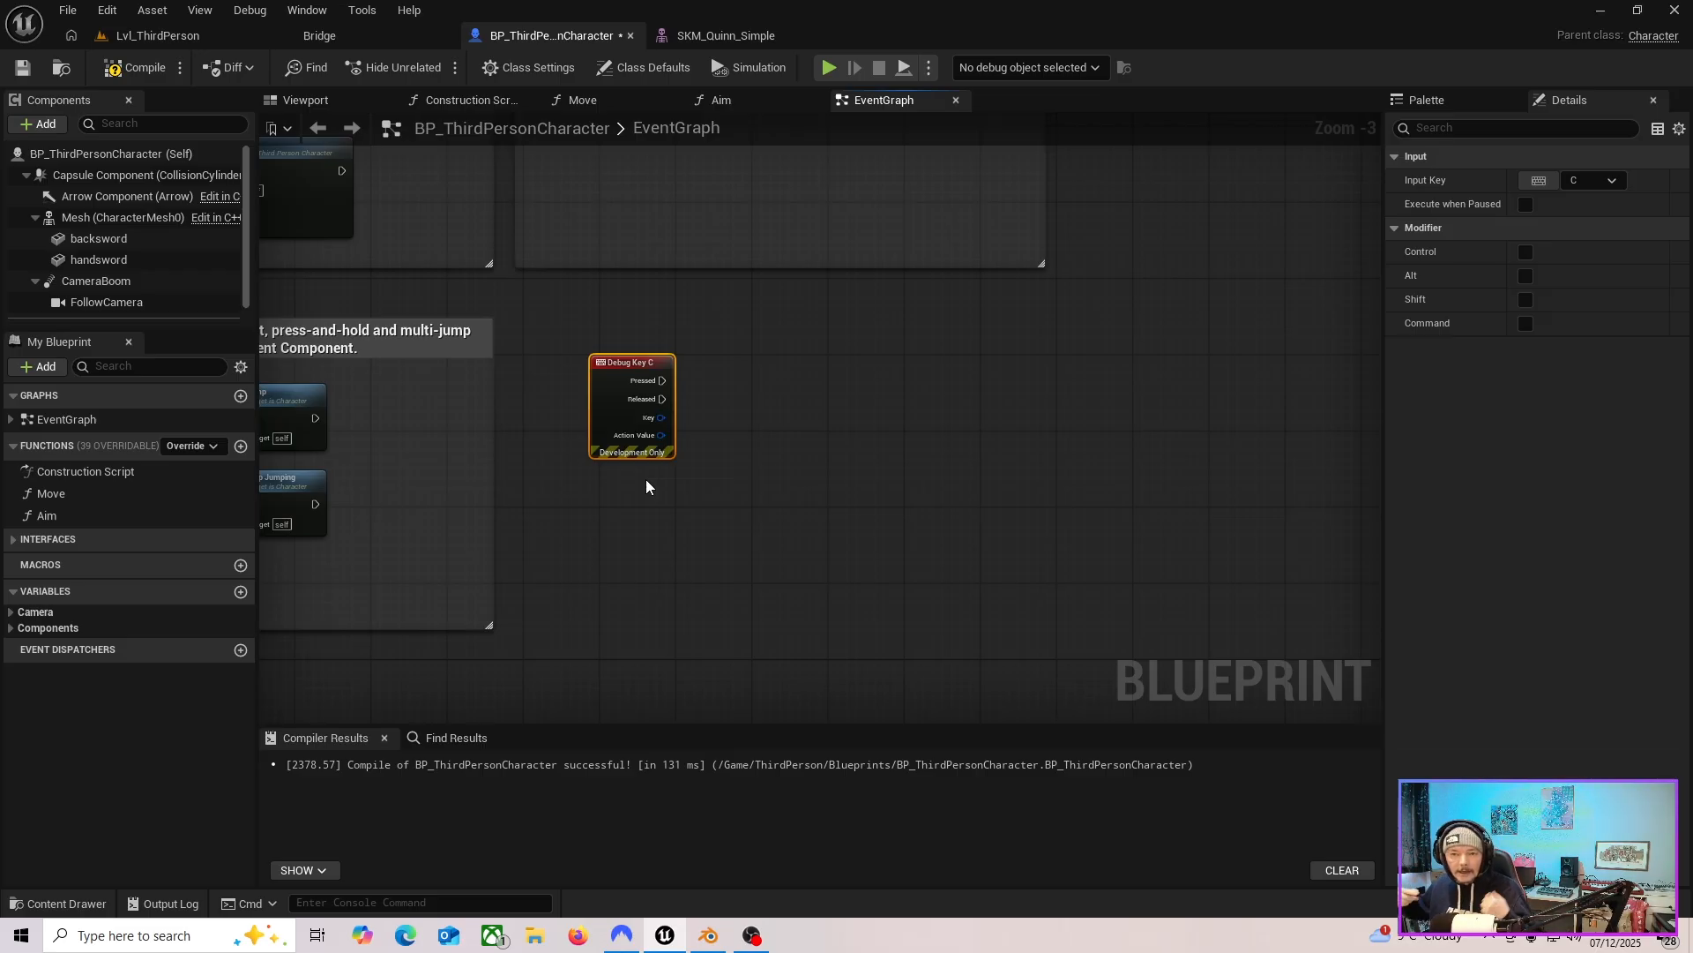
Enable Hidden in Game on the handsword component and compile the blueprint.
{"action": "left_click", "coordinate": [135, 264]}
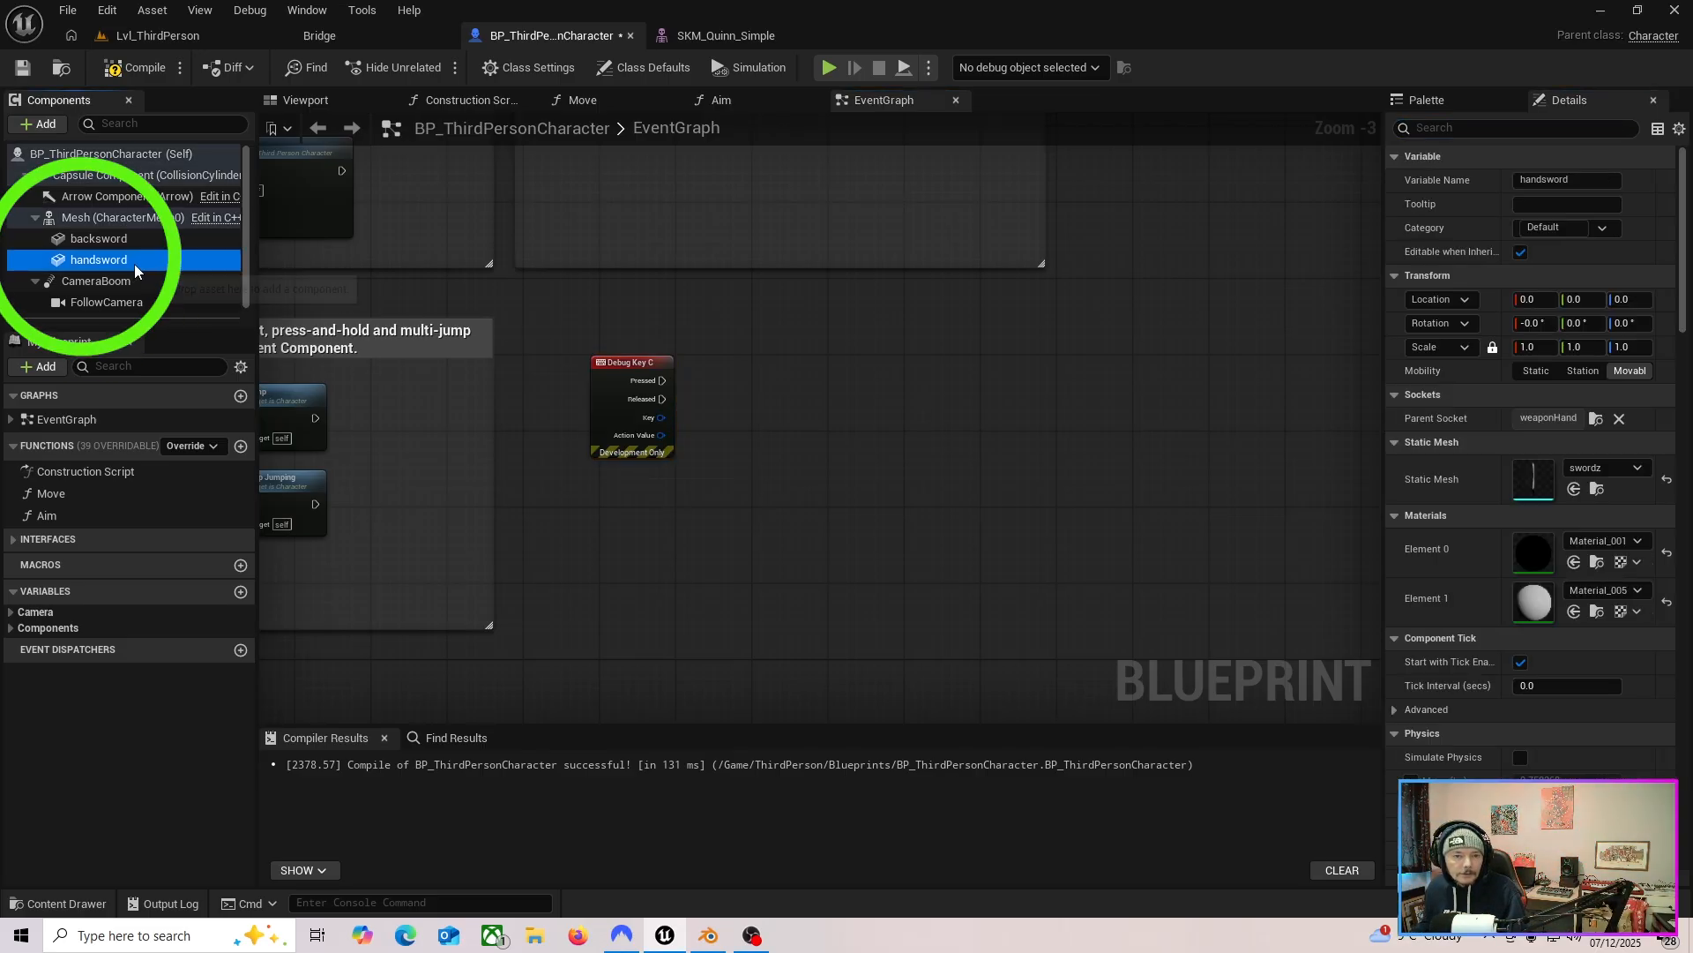
{"action": "left_click", "coordinate": [82, 257]}
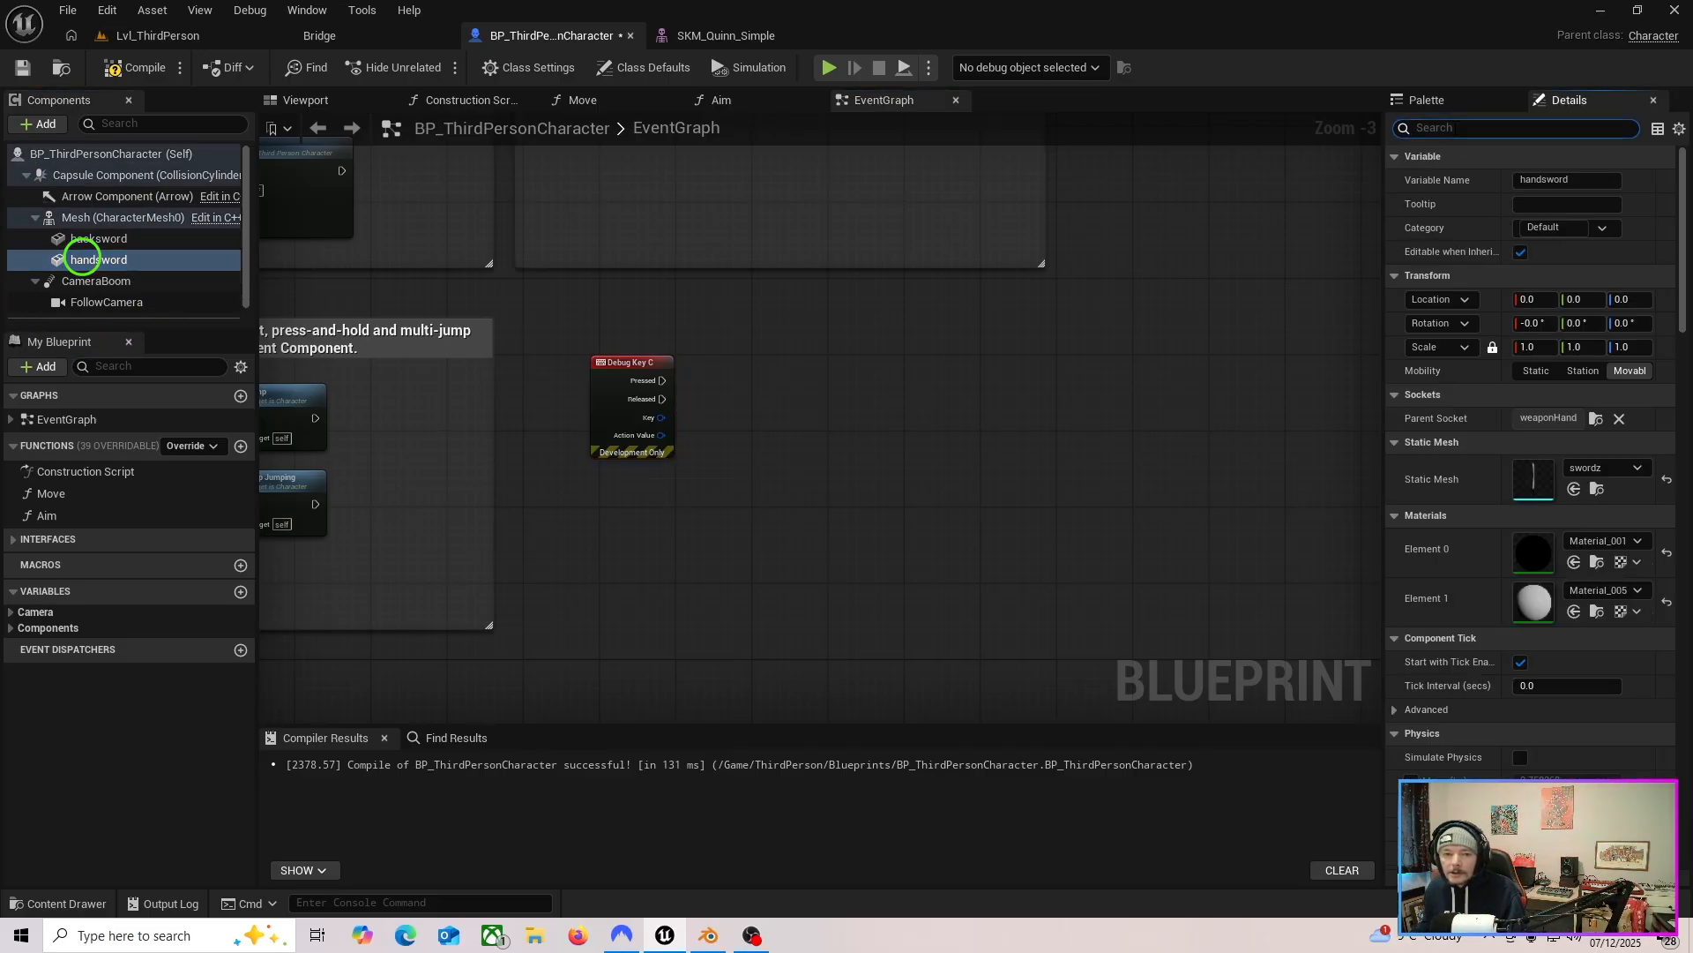
{"action": "left_click", "coordinate": [125, 263]}
{"action": "left_click", "coordinate": [1467, 130]}
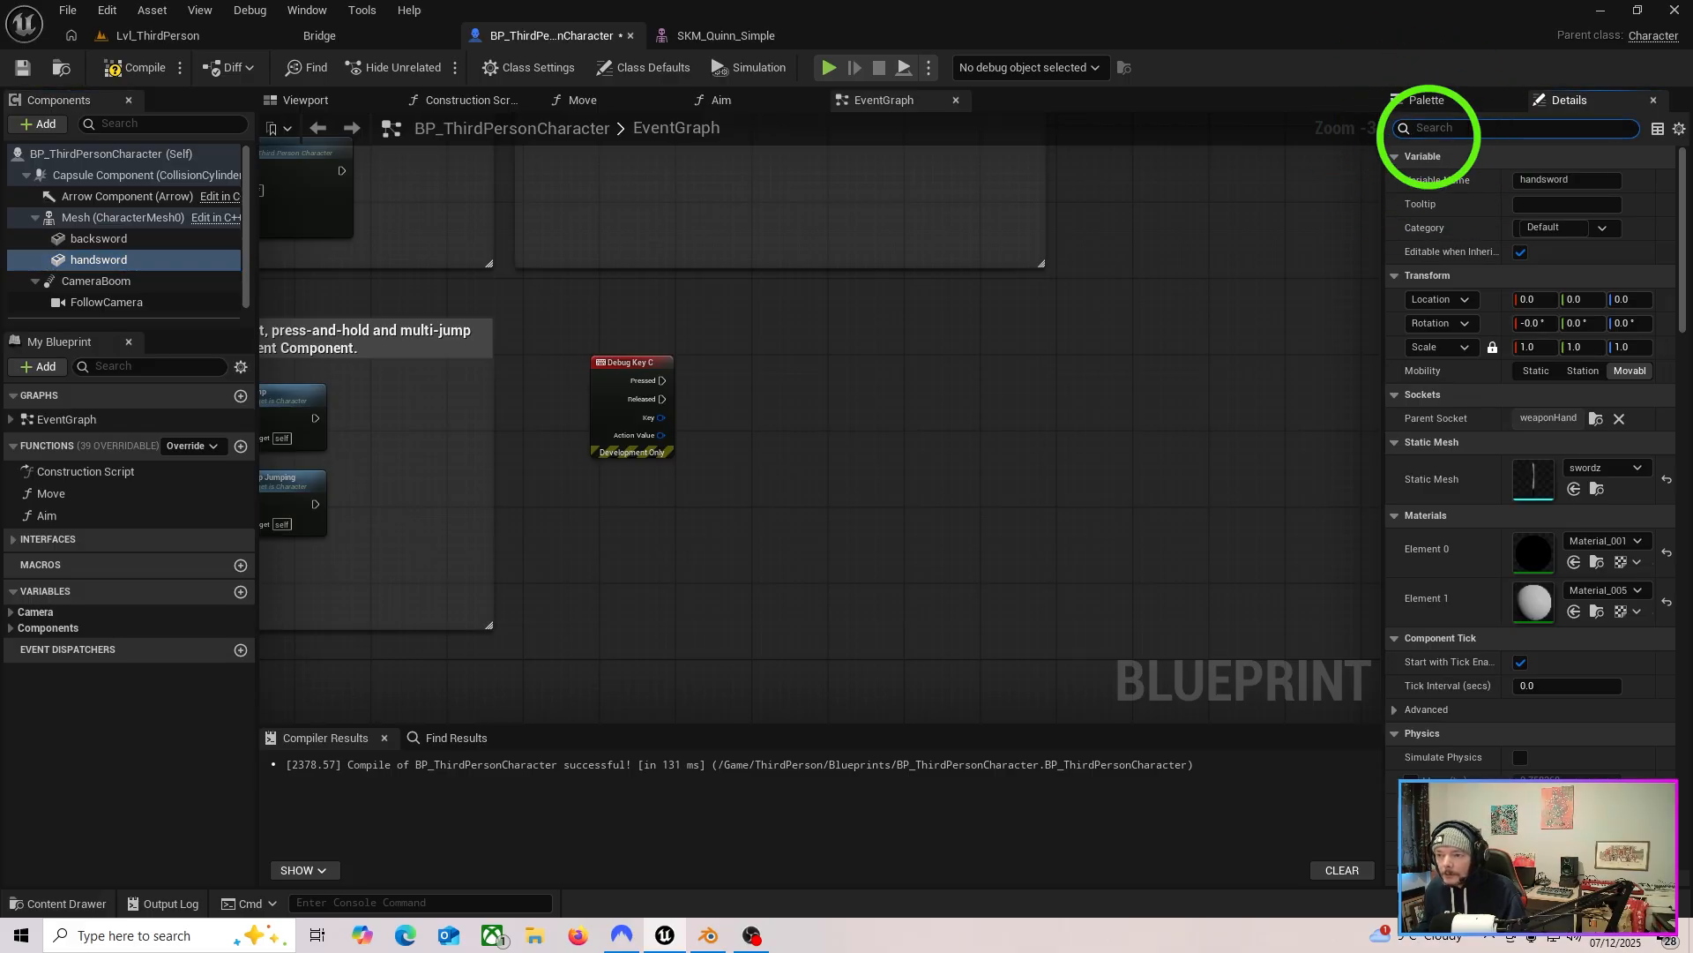
{"action": "type", "text": "hidden"}
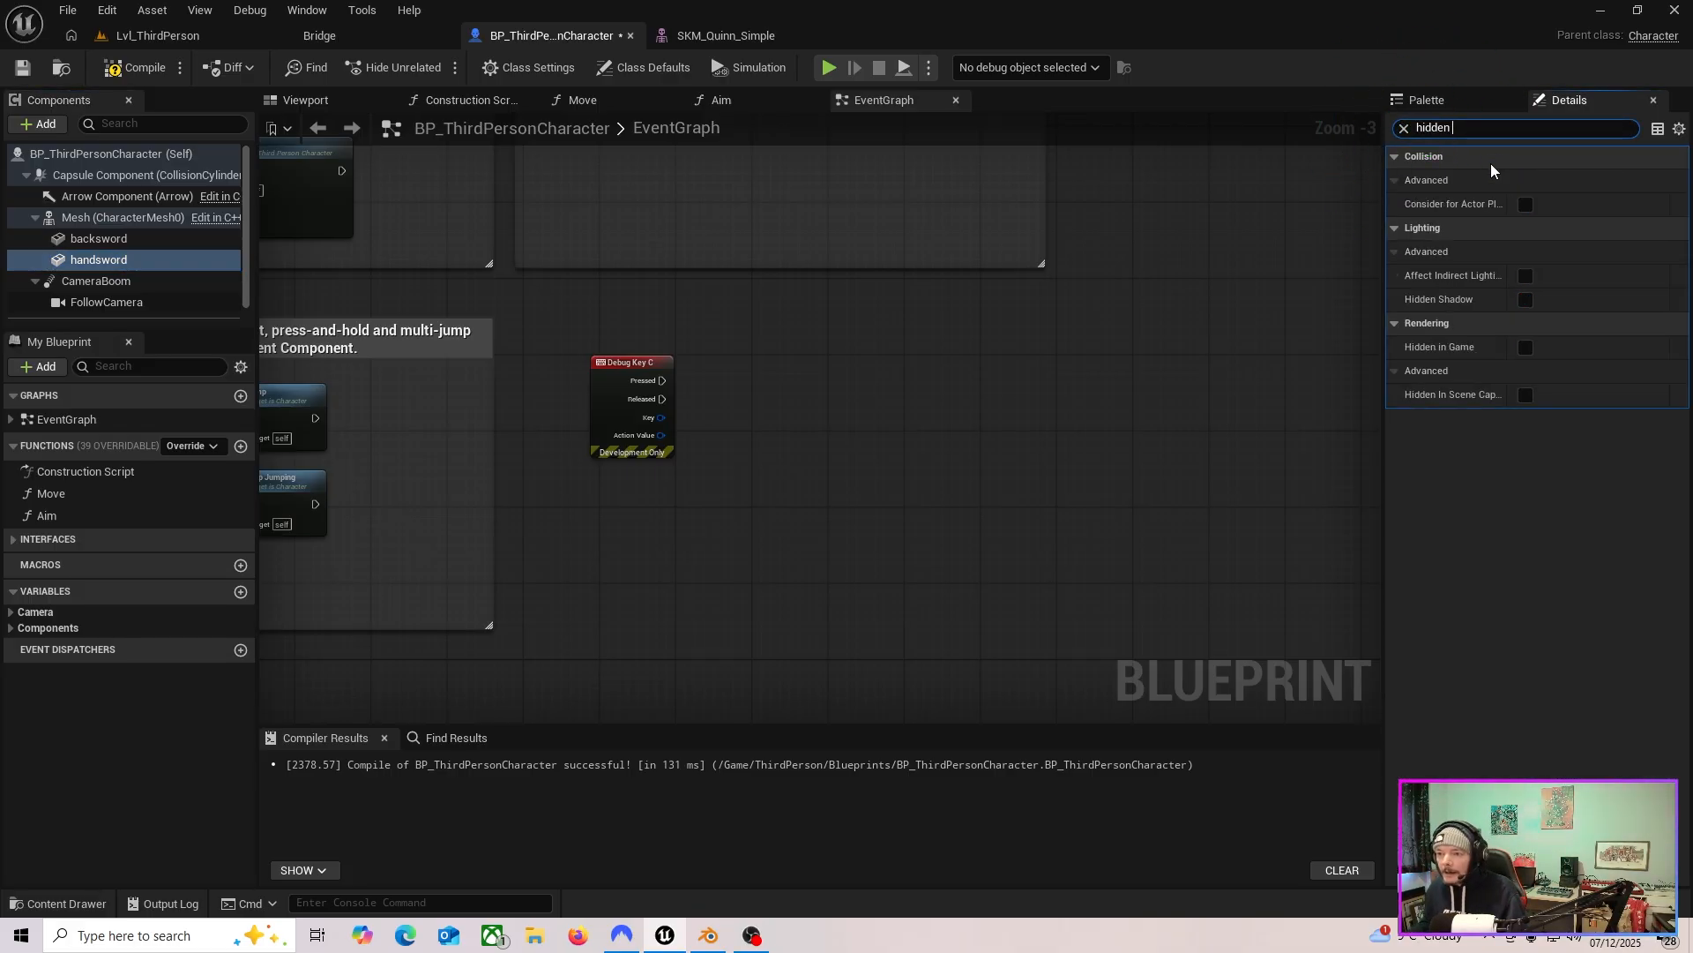
{"action": "left_click", "coordinate": [1441, 349]}
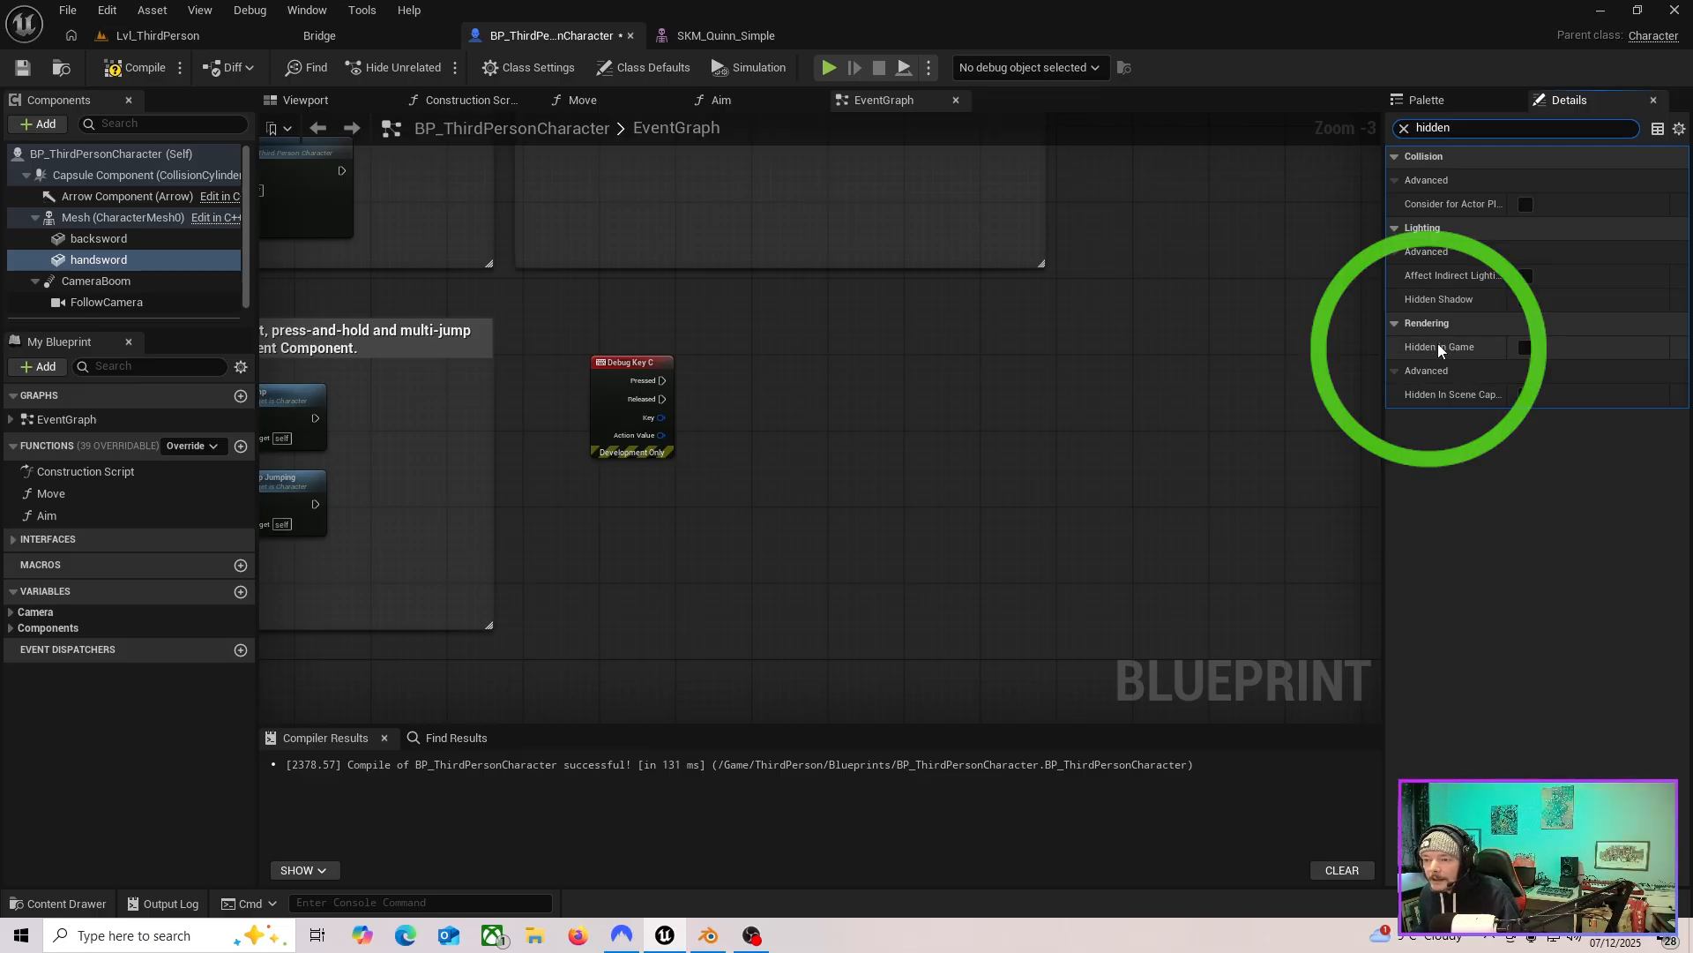
{"action": "left_click", "coordinate": [1526, 347]}
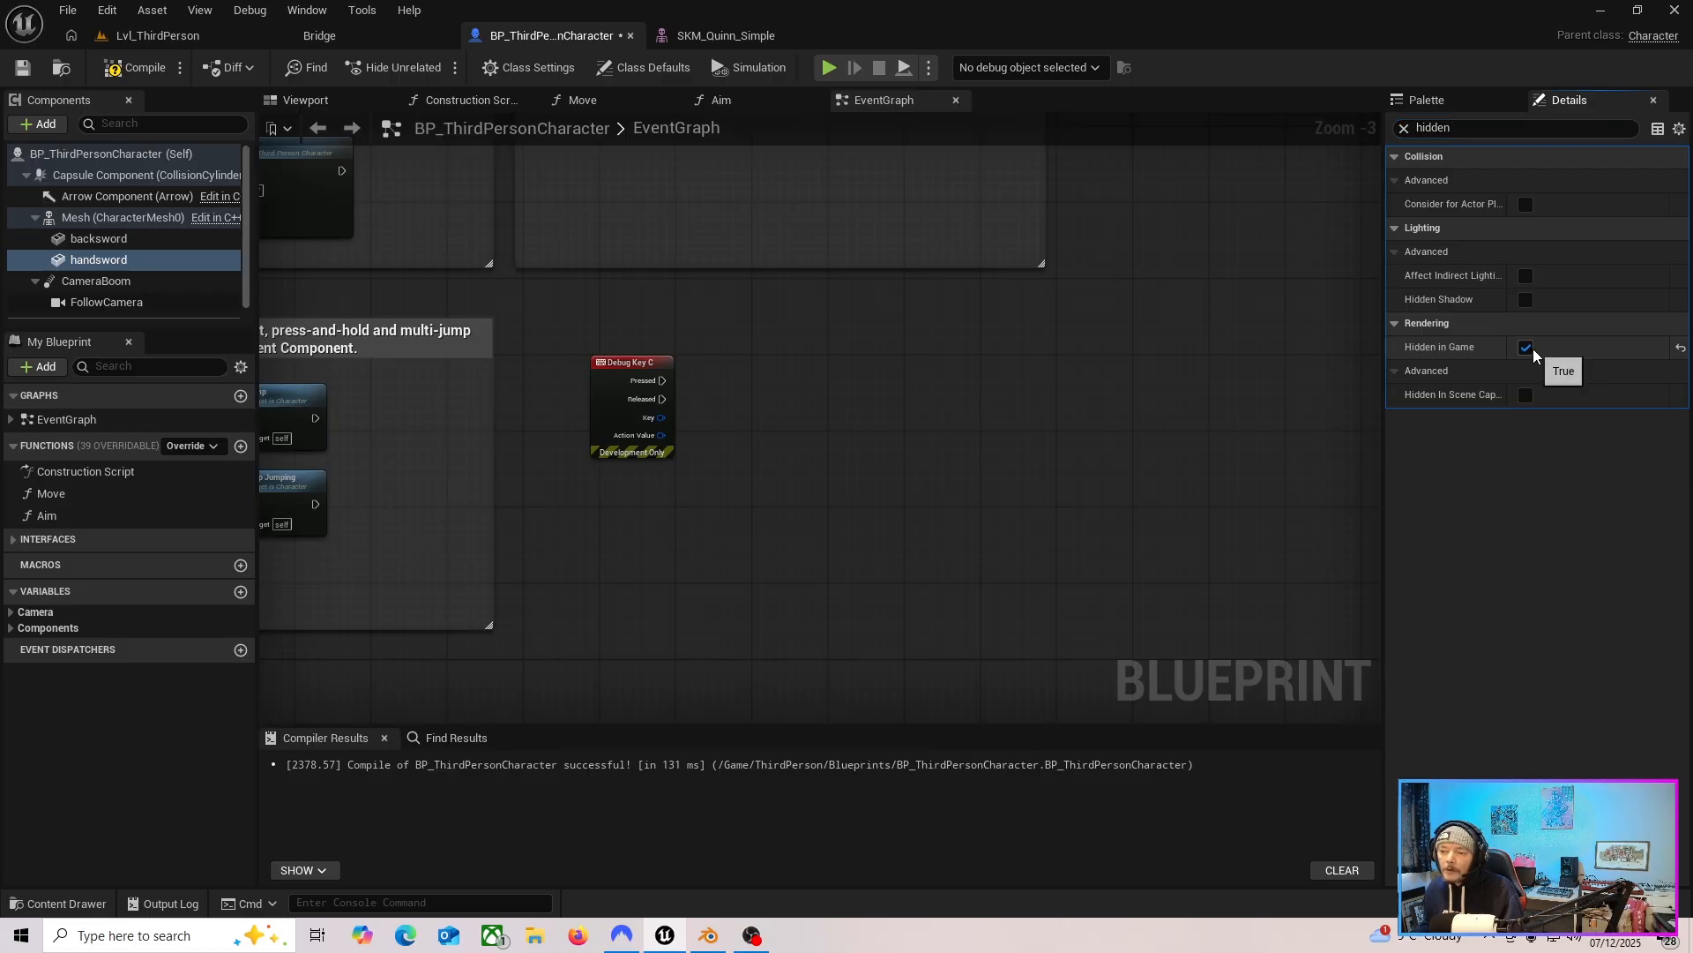
{"action": "left_click", "coordinate": [132, 69]}
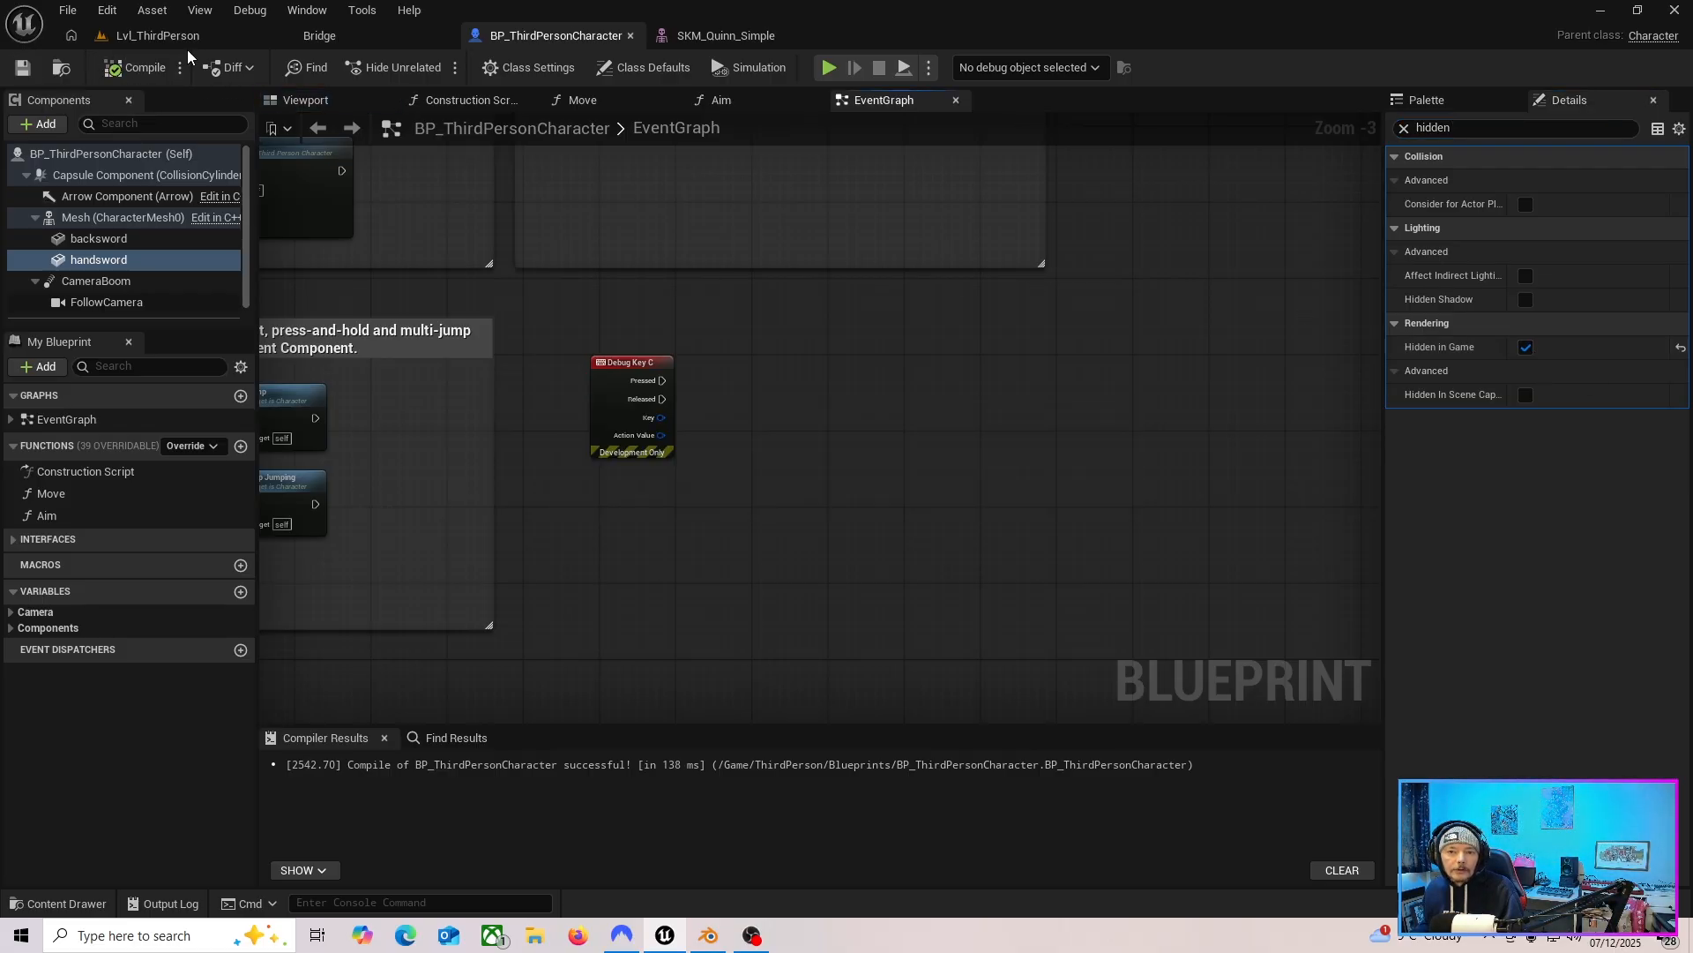
Play the level briefly to check which sword shows on the character, then stop.
{"action": "left_click", "coordinate": [168, 35]}
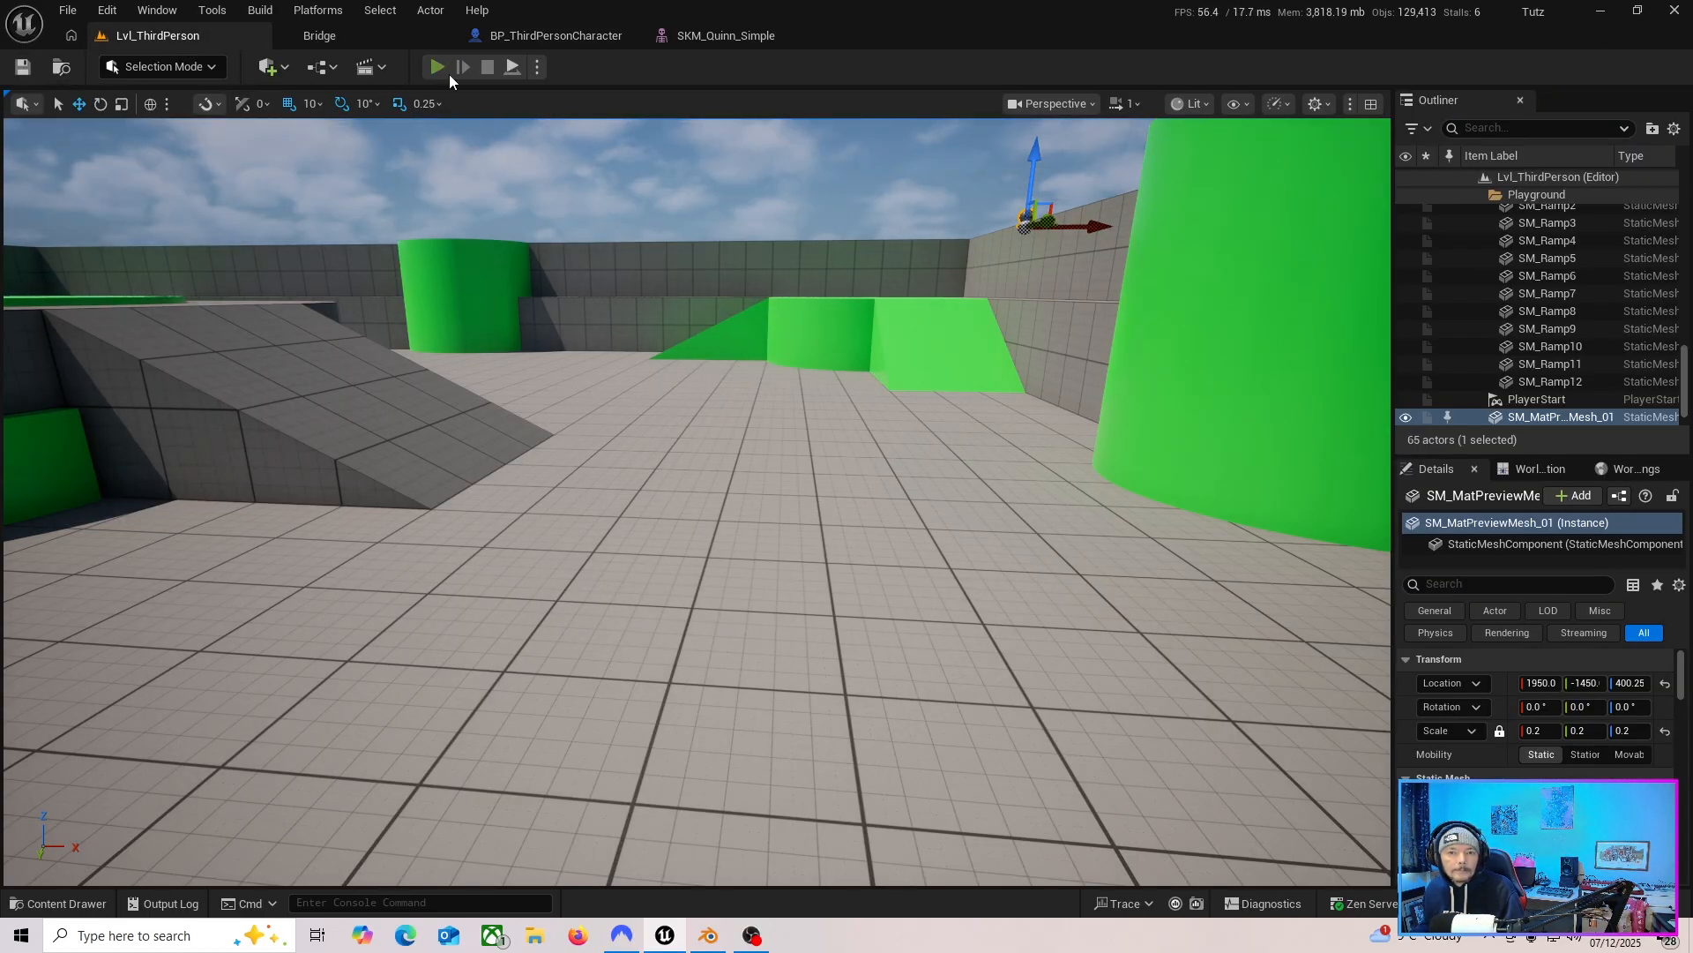
{"action": "left_click", "coordinate": [437, 67]}
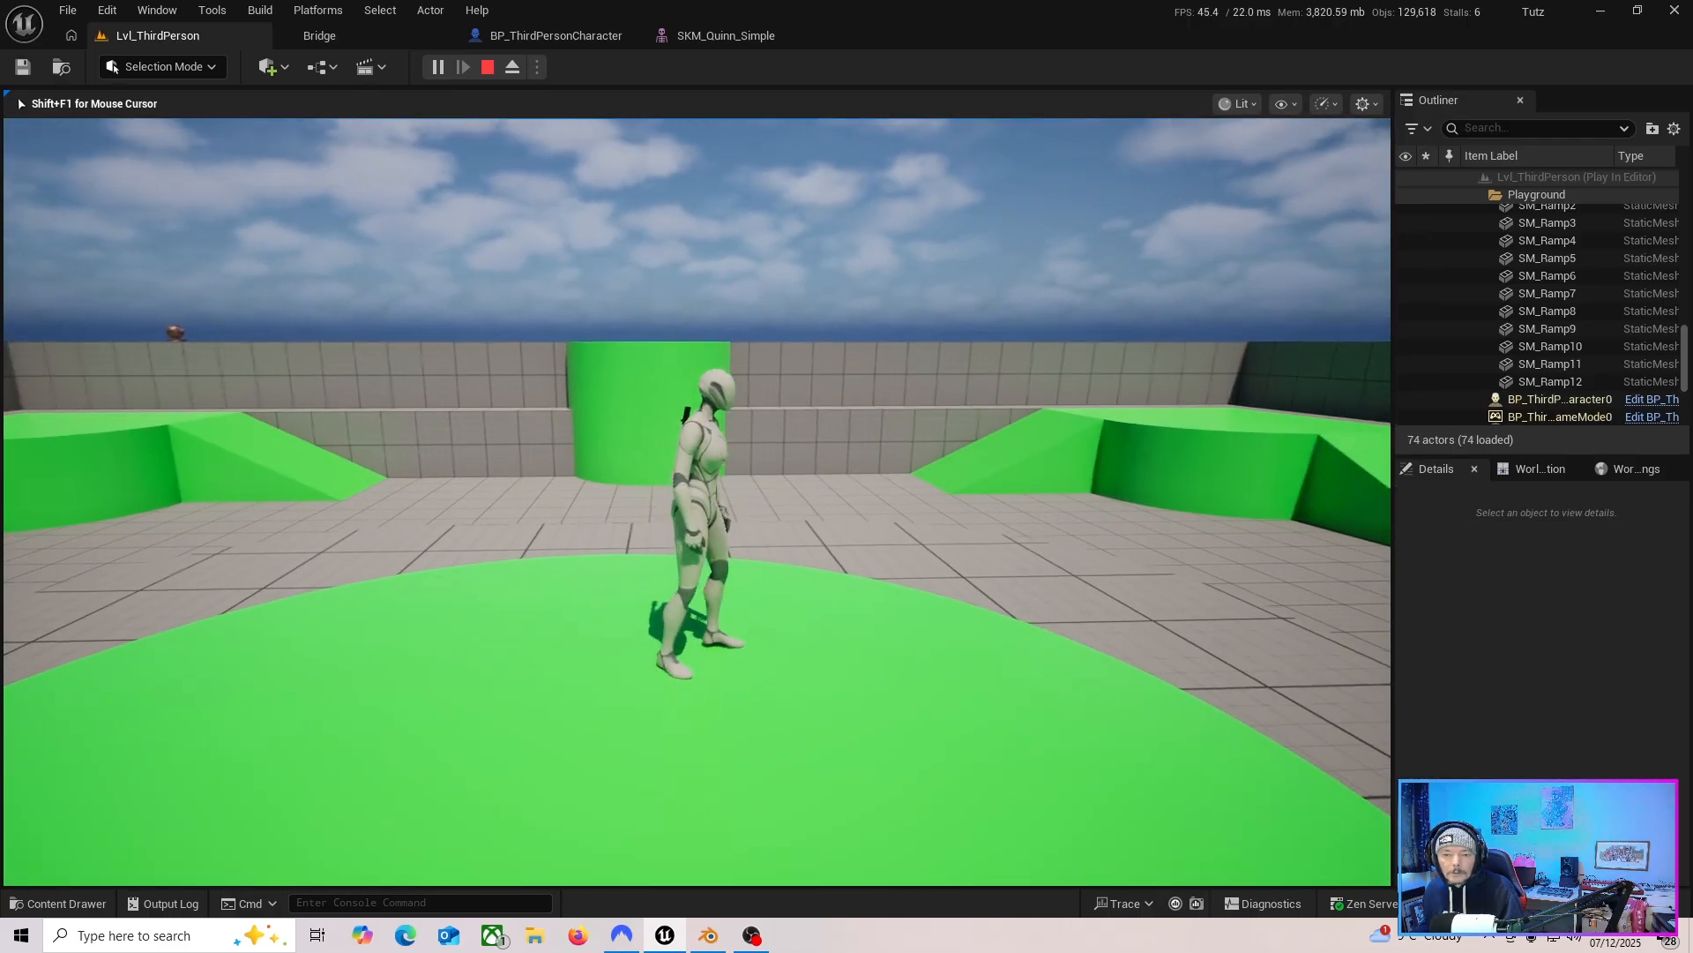
{"action": "key", "text": "s"}
{"action": "key", "text": "Escape"}
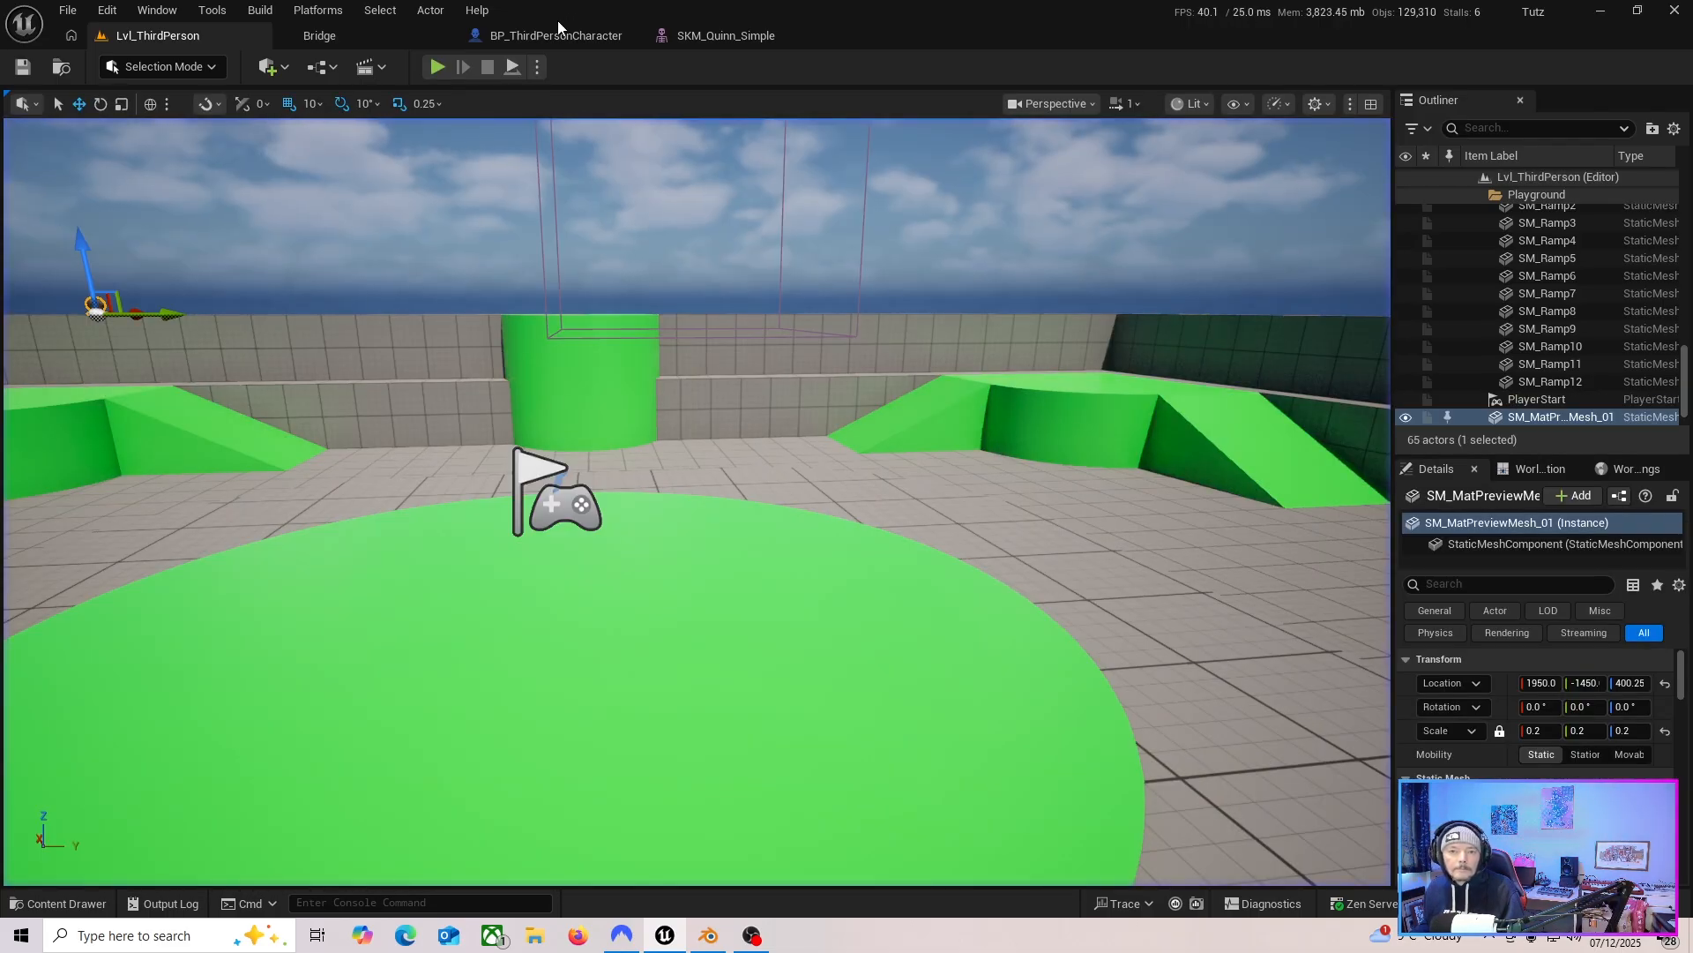
Place a handsword reference in the EventGraph and wire it to a Set Hidden in Game node triggered by Debug Key C's Pressed.
{"action": "left_click", "coordinate": [558, 30]}
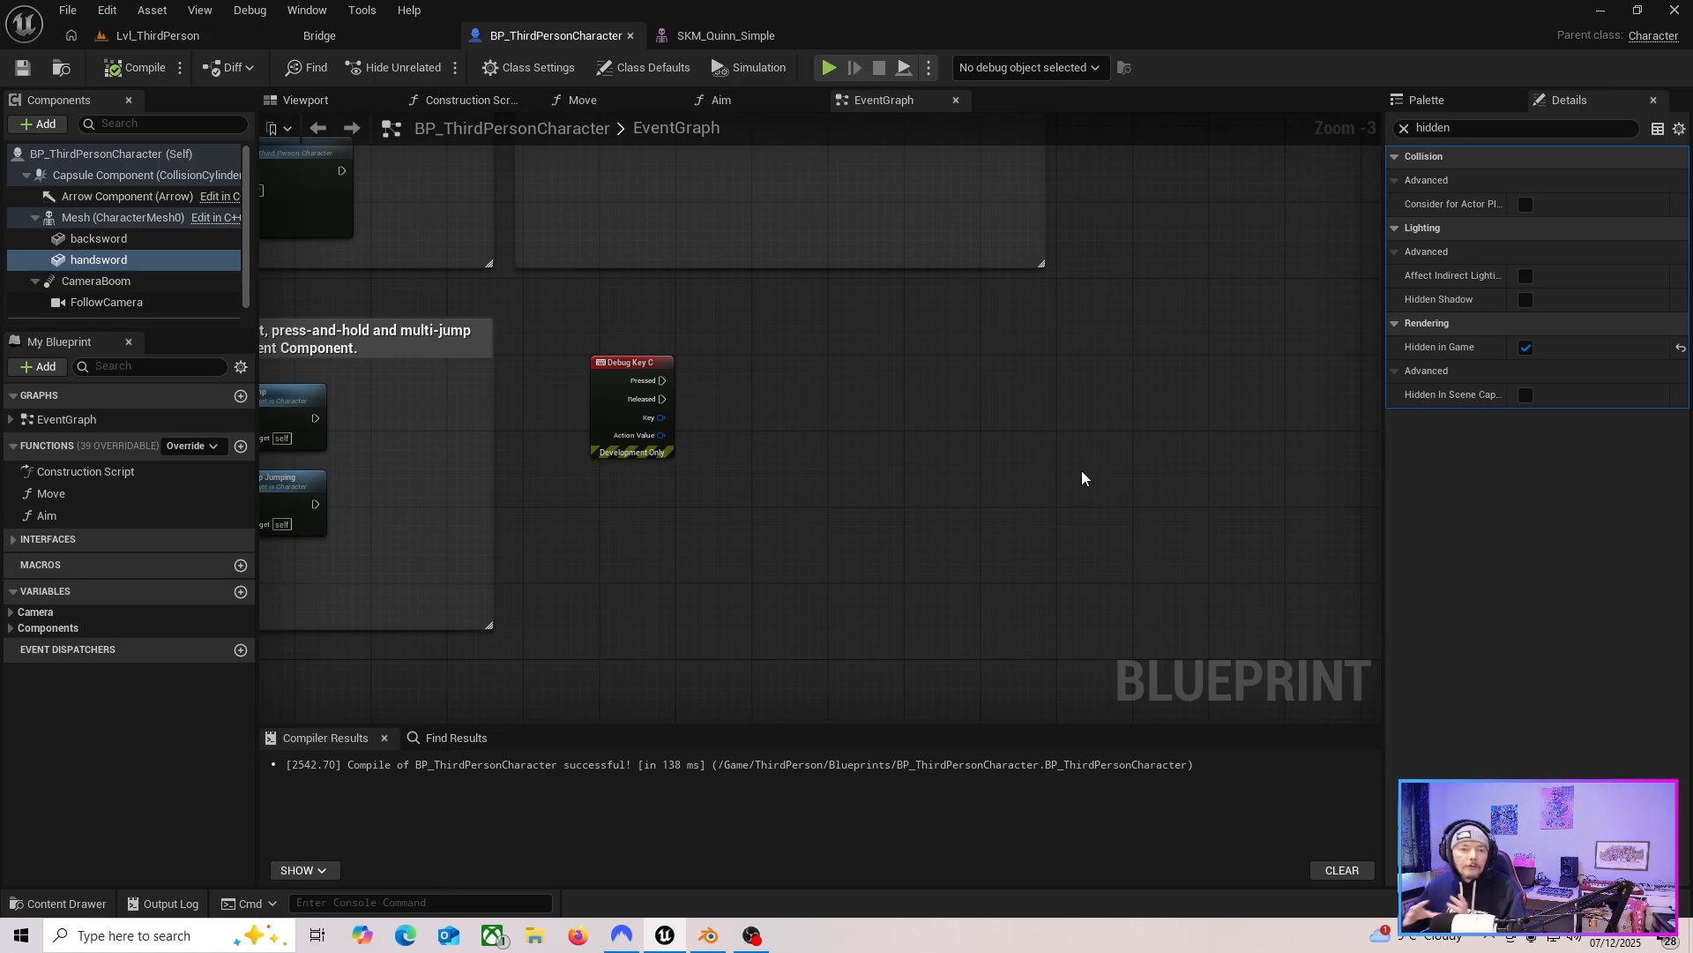
{"action": "left_click", "coordinate": [104, 259]}
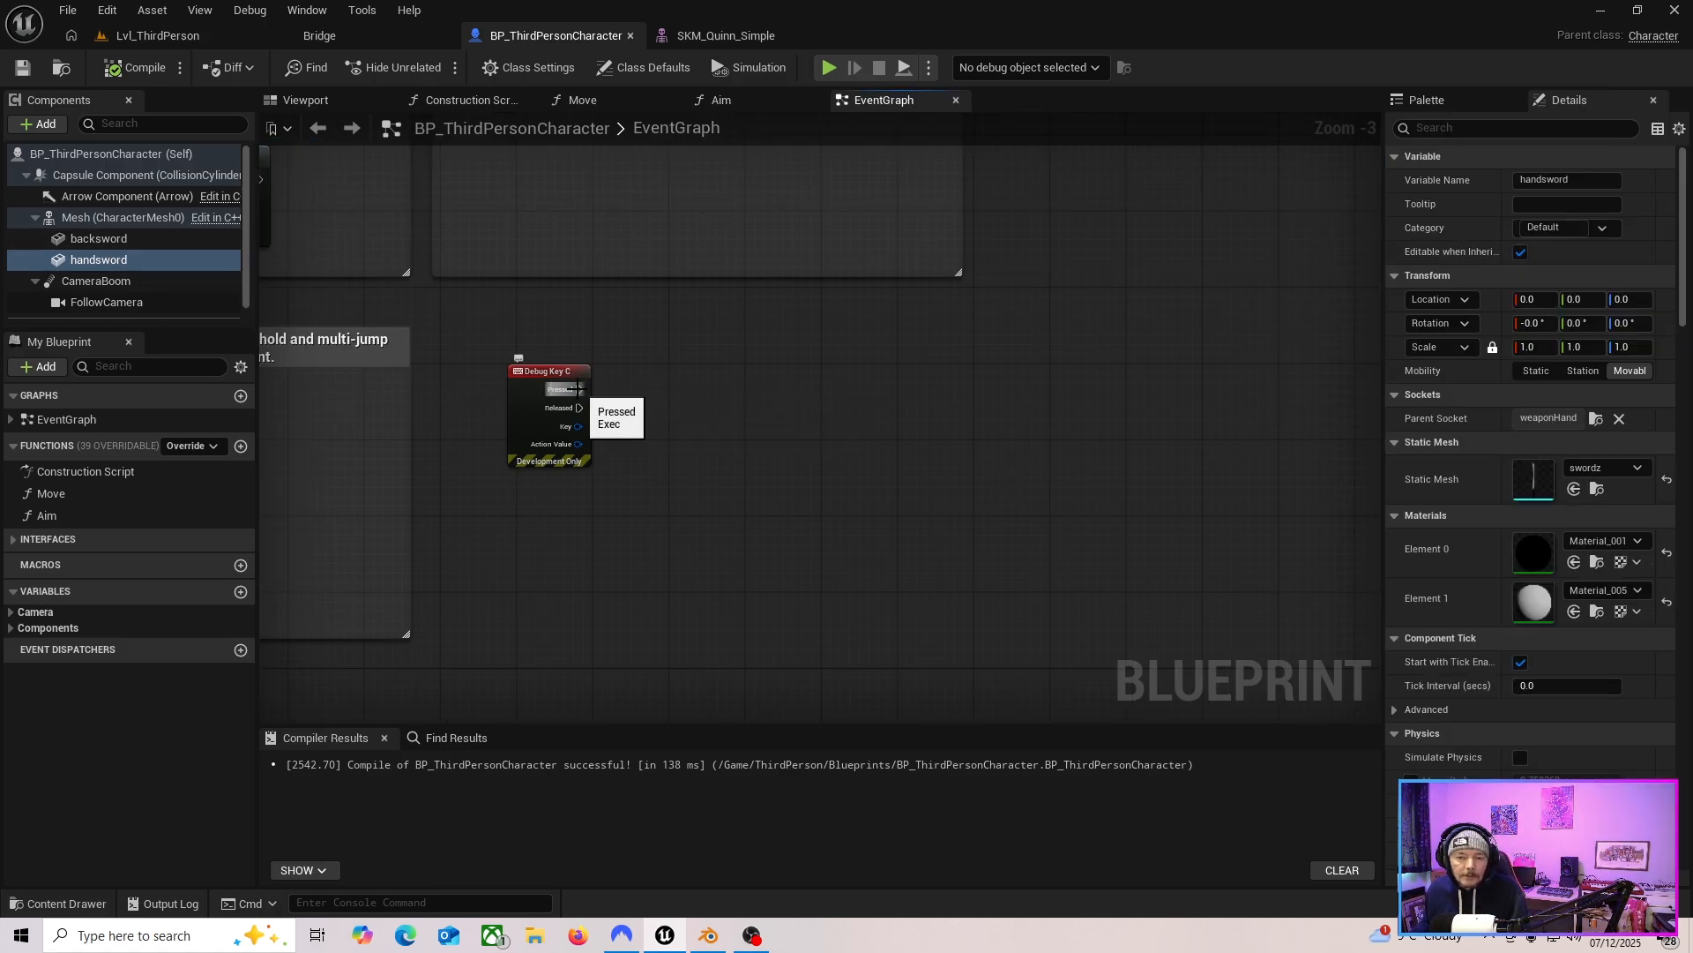
{"action": "left_click", "coordinate": [105, 261]}
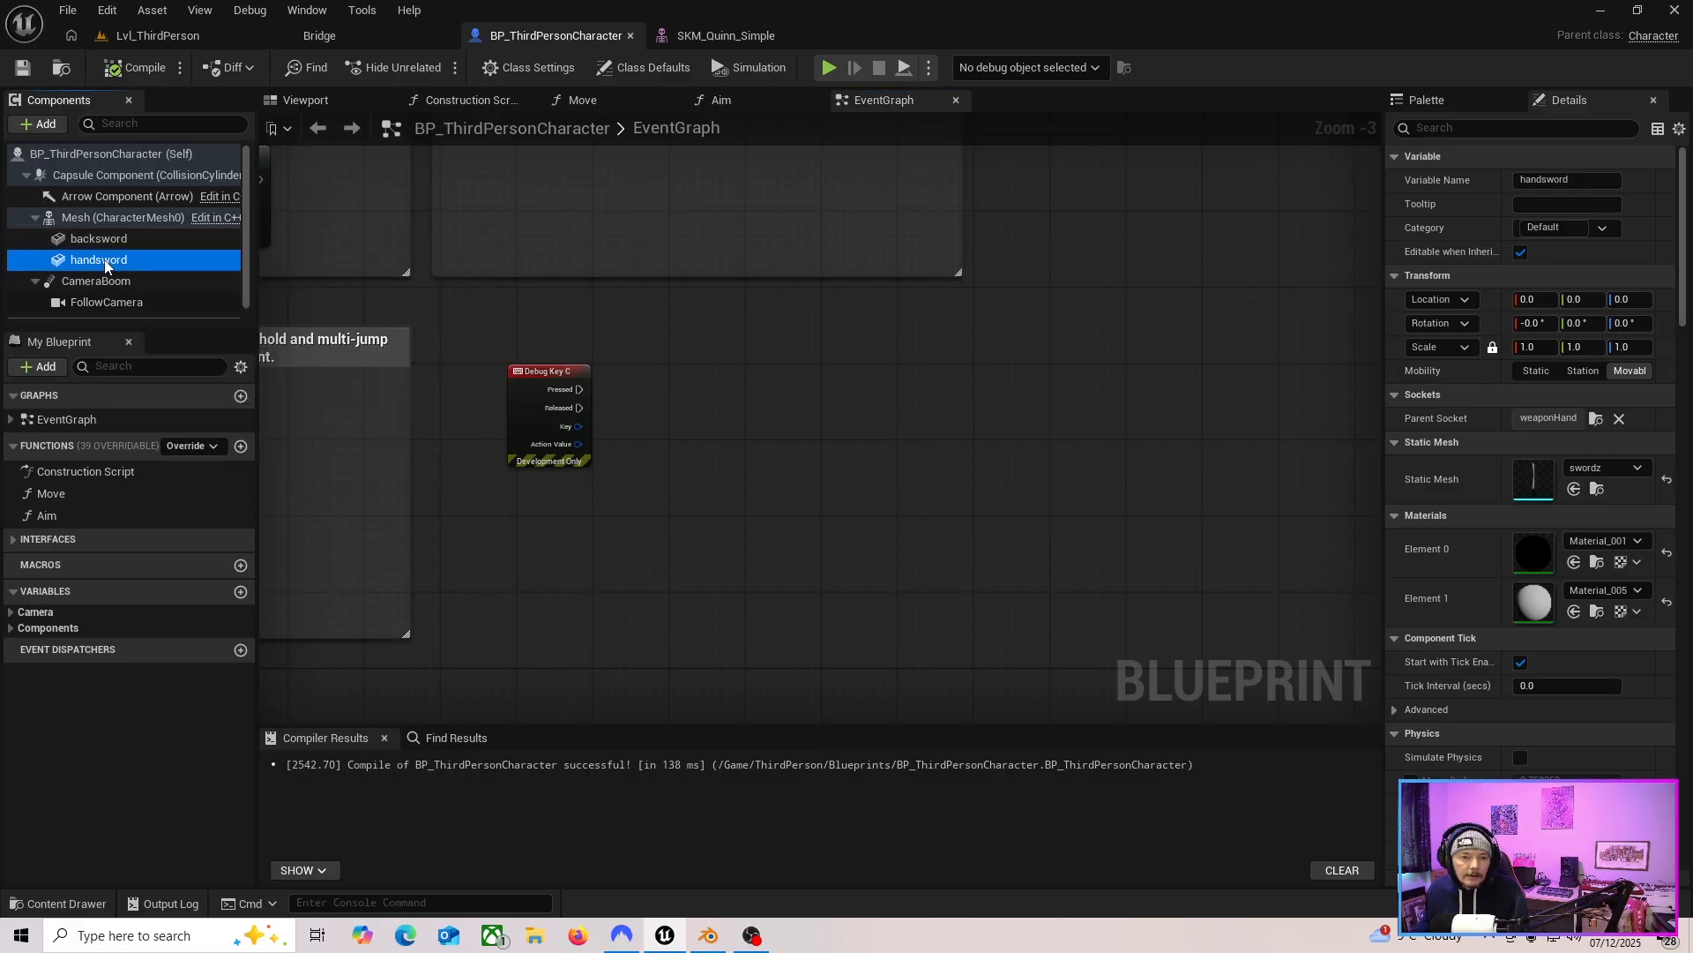
{"action": "left_click_drag", "start_coordinate": [105, 261], "coordinate": [644, 341]}
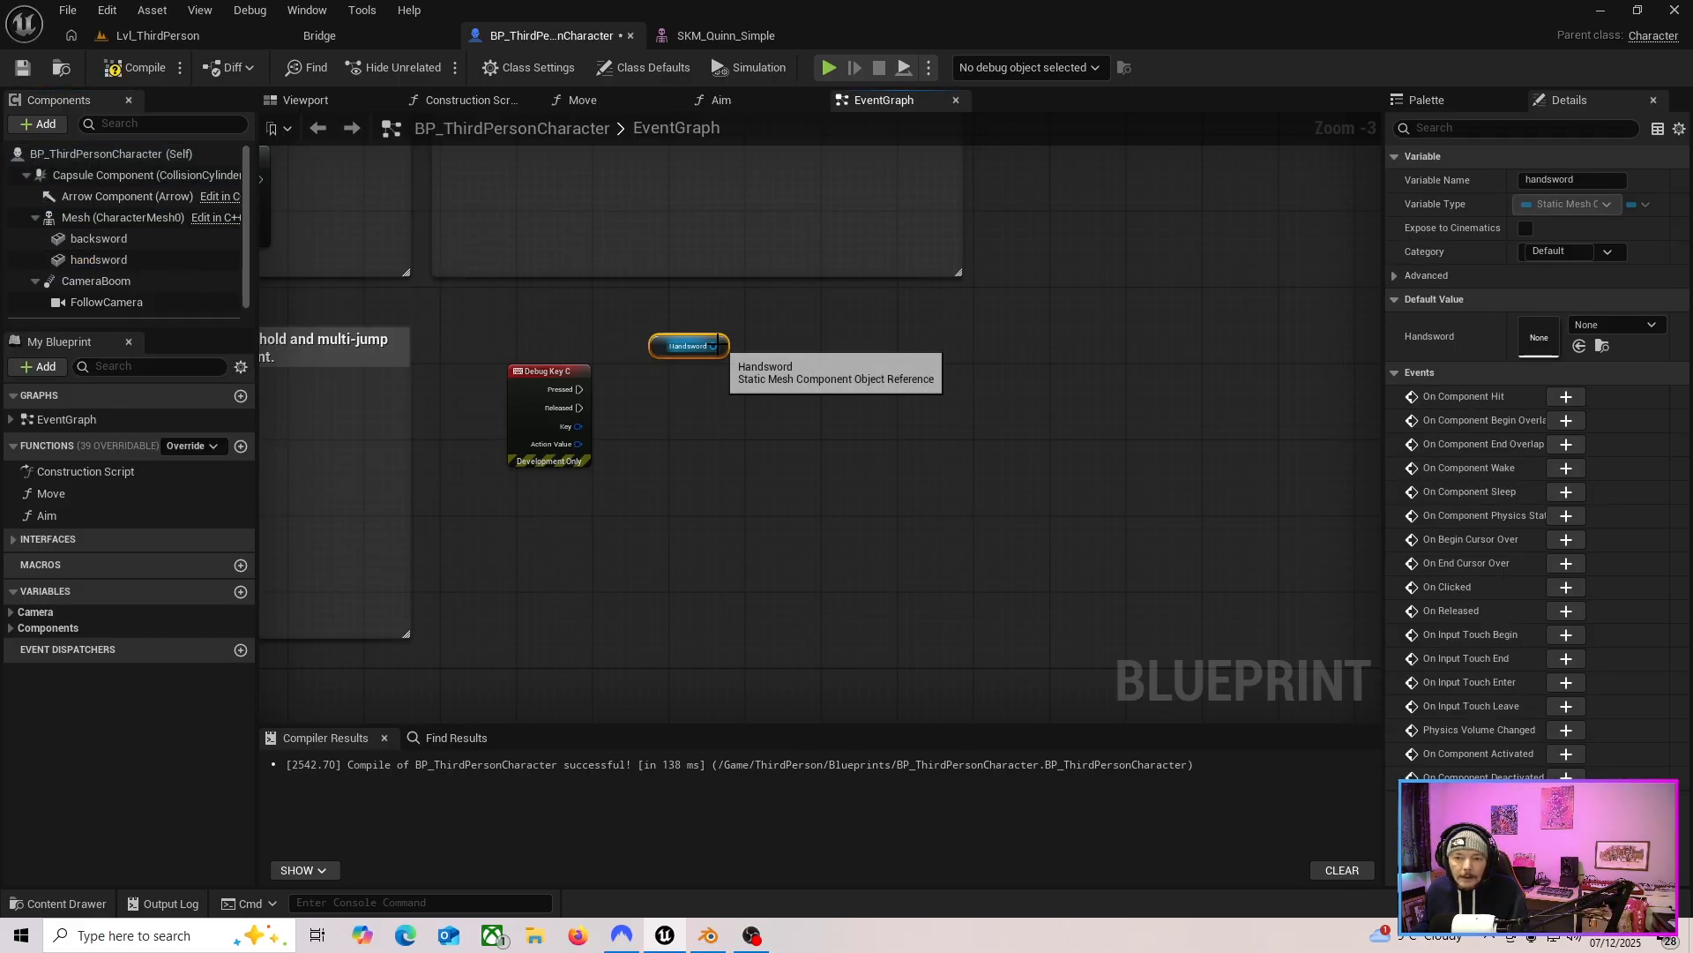
{"action": "left_click_drag", "start_coordinate": [716, 346], "coordinate": [781, 378]}
{"action": "type", "text": "set"}
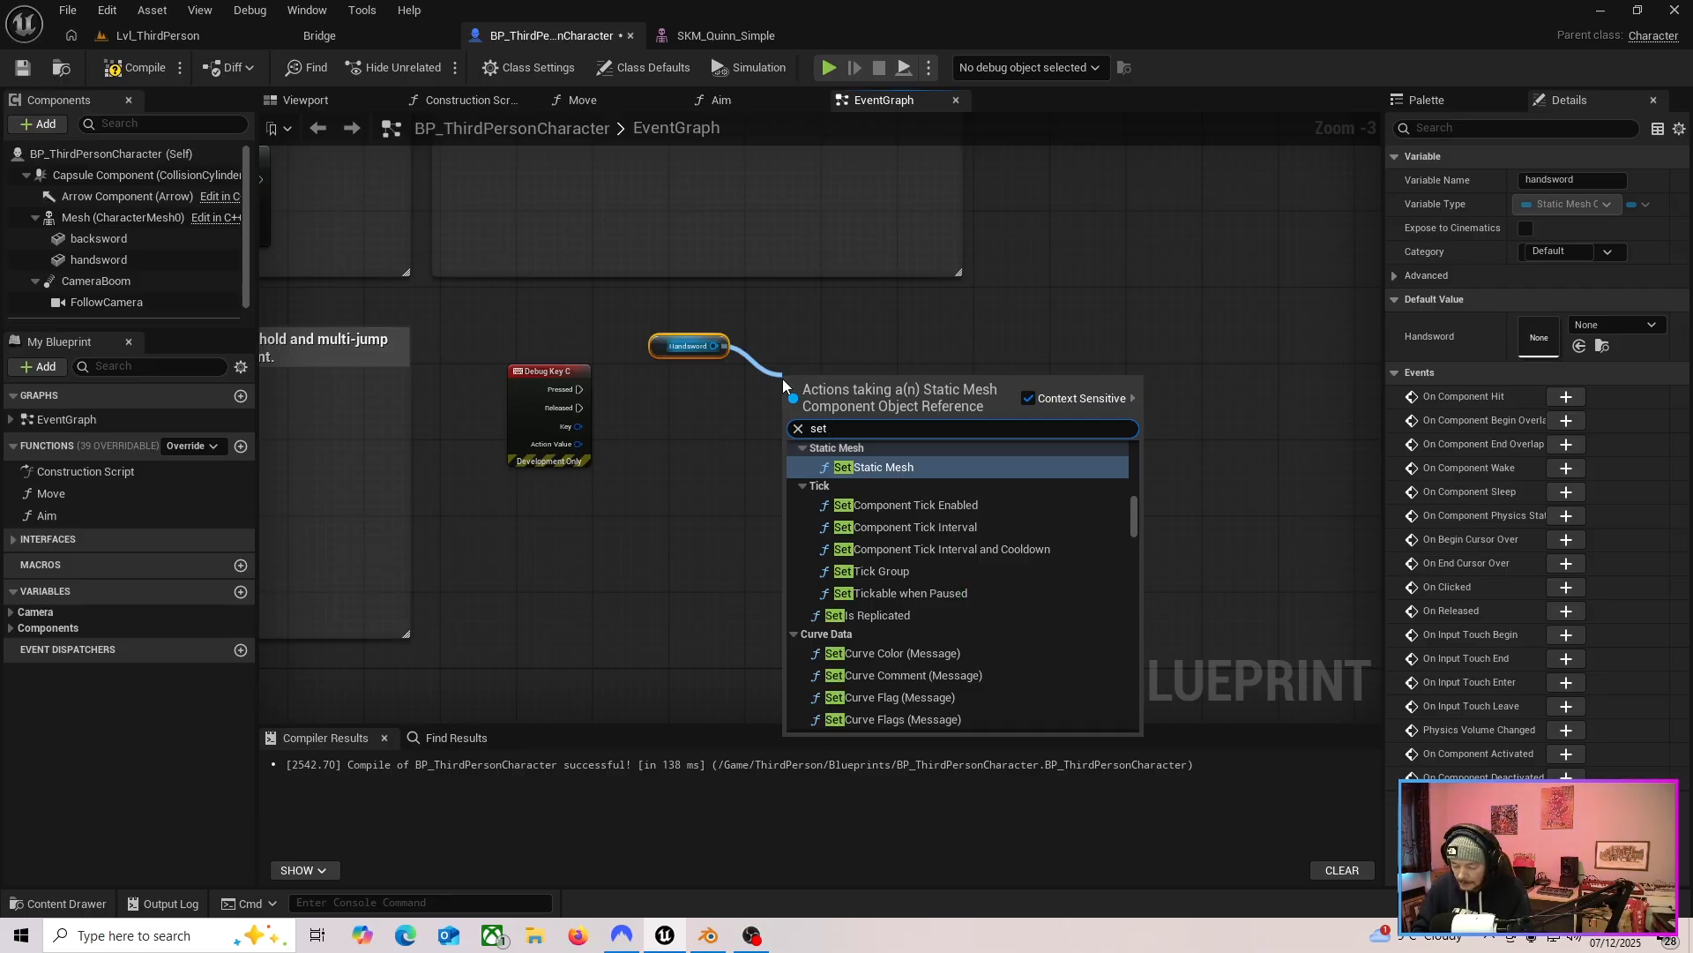
{"action": "type", "text": " hid"}
{"action": "left_click", "coordinate": [939, 466]}
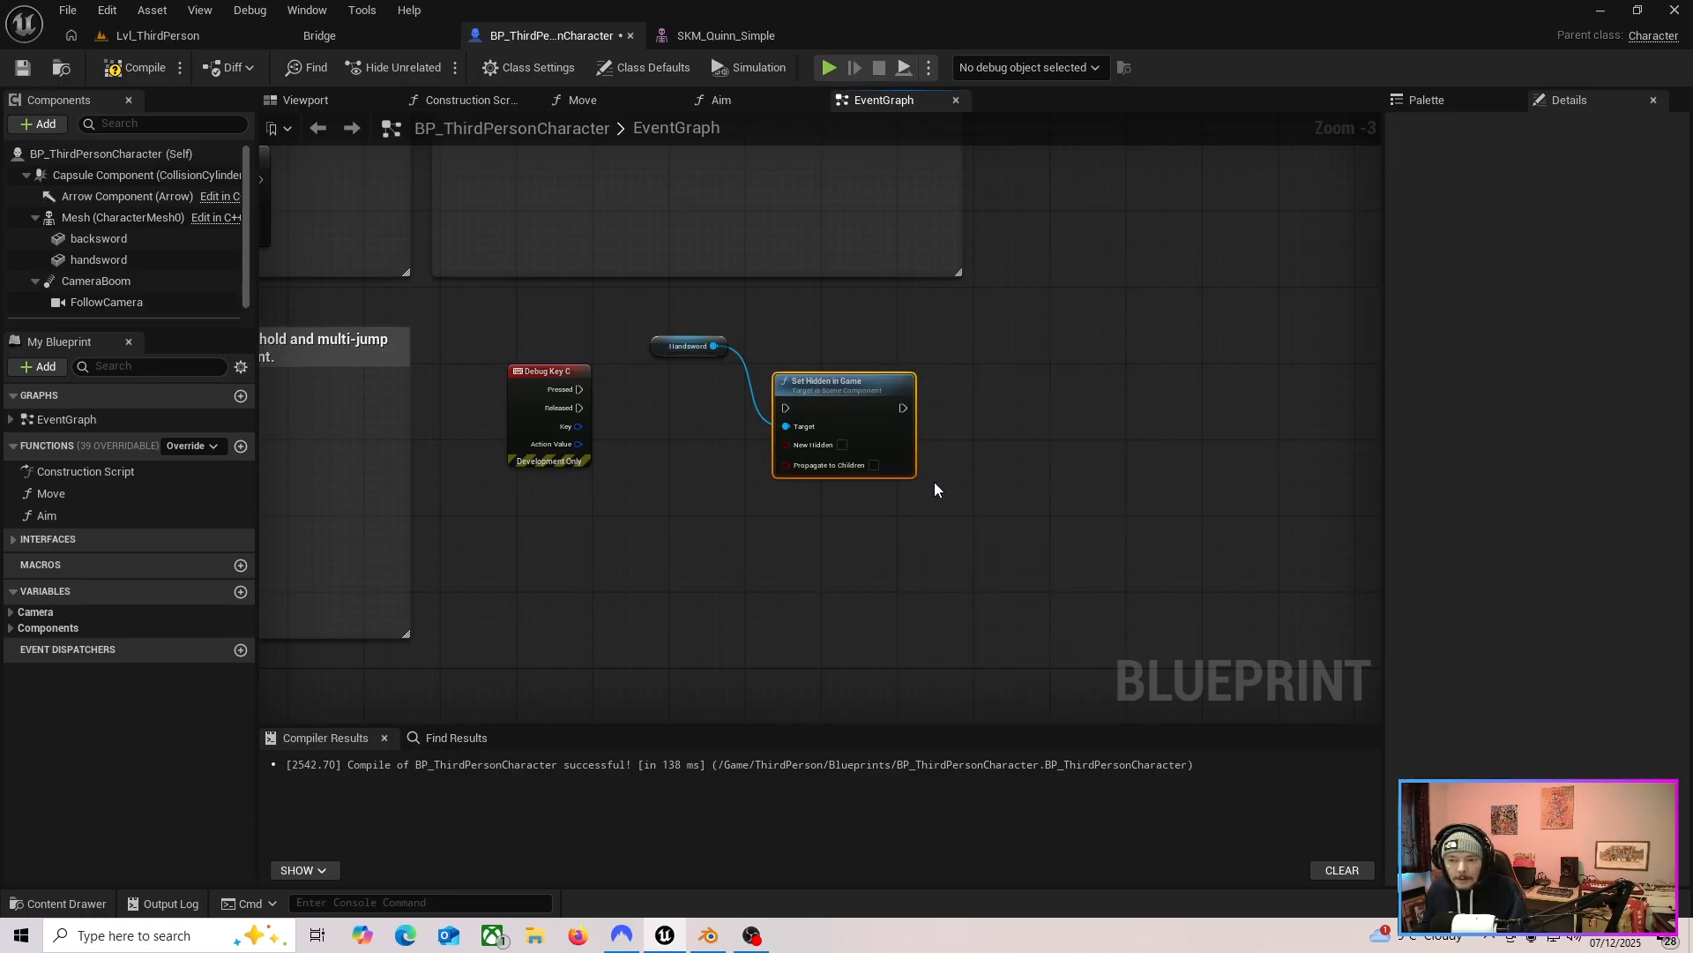
{"action": "left_click_drag", "start_coordinate": [844, 379], "coordinate": [860, 356]}
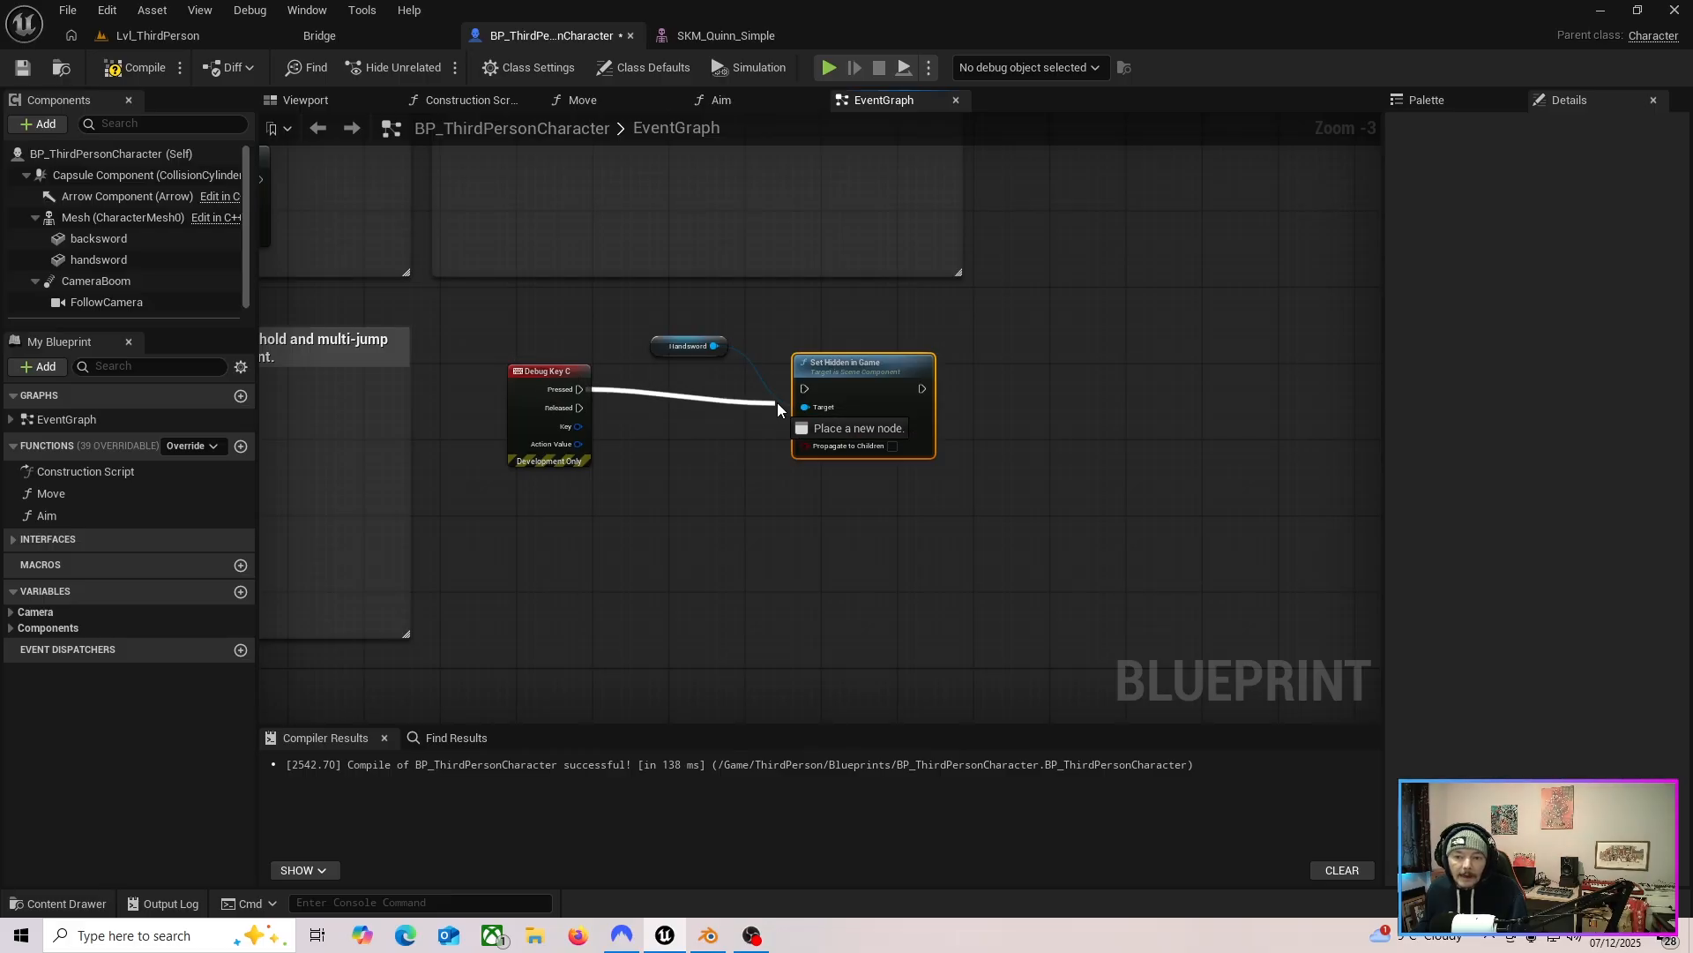
{"action": "left_click_drag", "start_coordinate": [776, 402], "coordinate": [843, 372]}
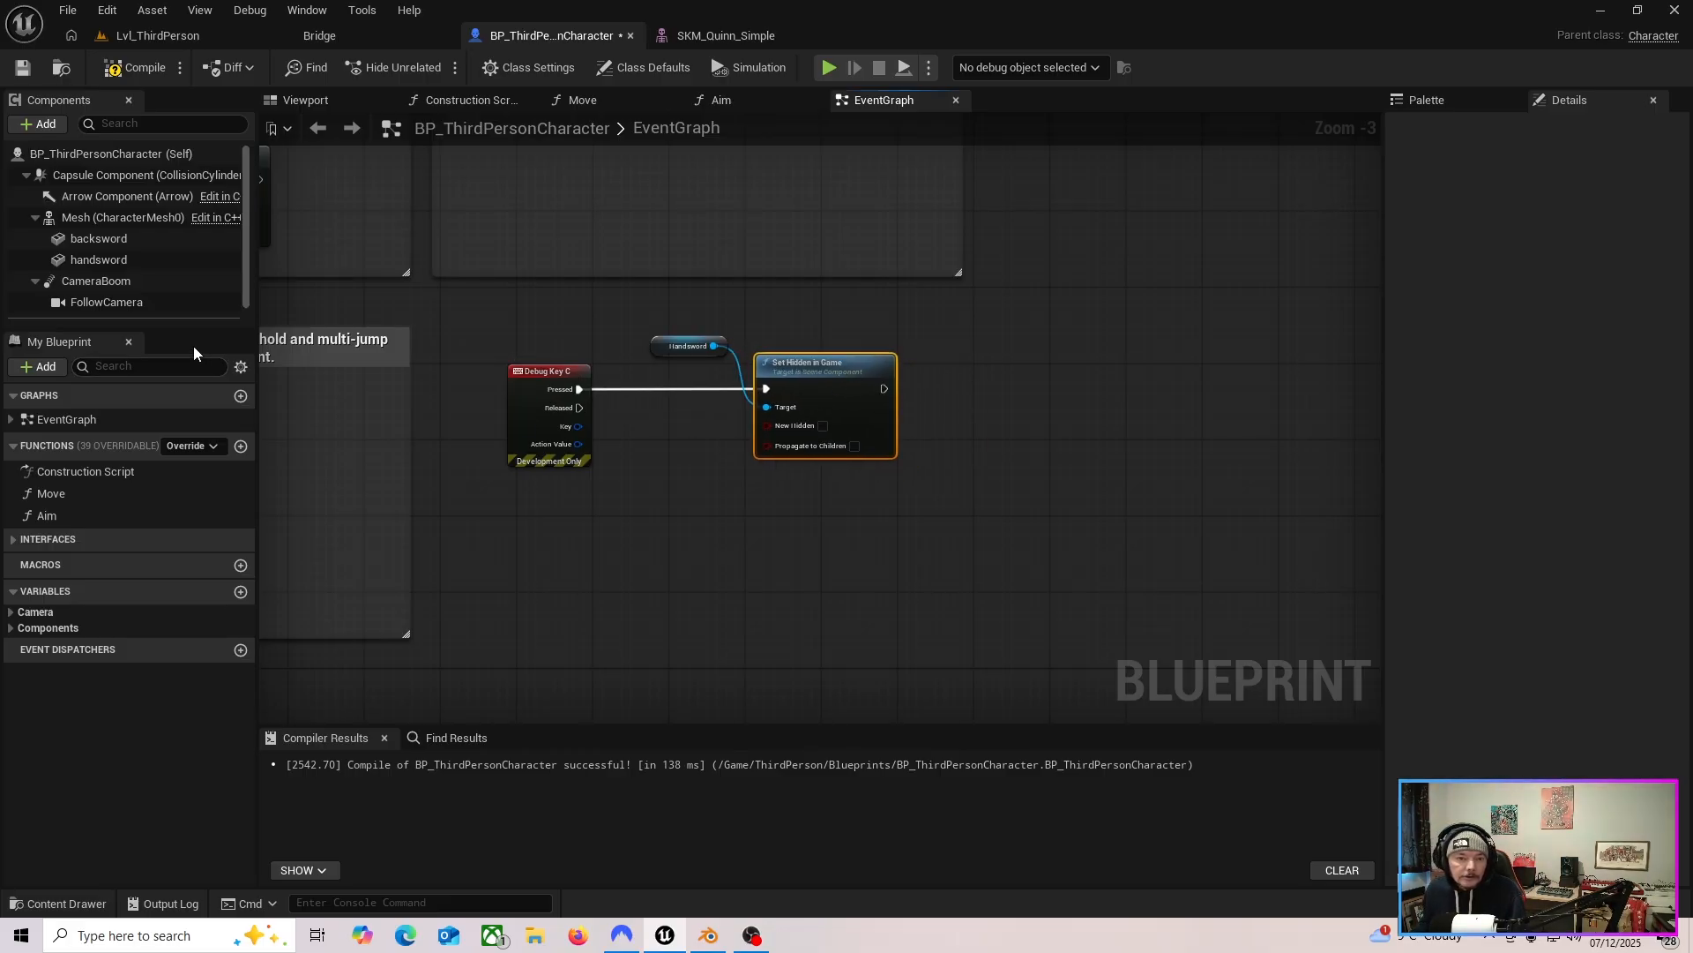
Add a backsword reference and a copied Set Hidden in Game node with New Hidden checked, chained after the handsword node.
{"action": "left_click", "coordinate": [105, 238]}
{"action": "left_click_drag", "start_coordinate": [104, 240], "coordinate": [953, 338]}
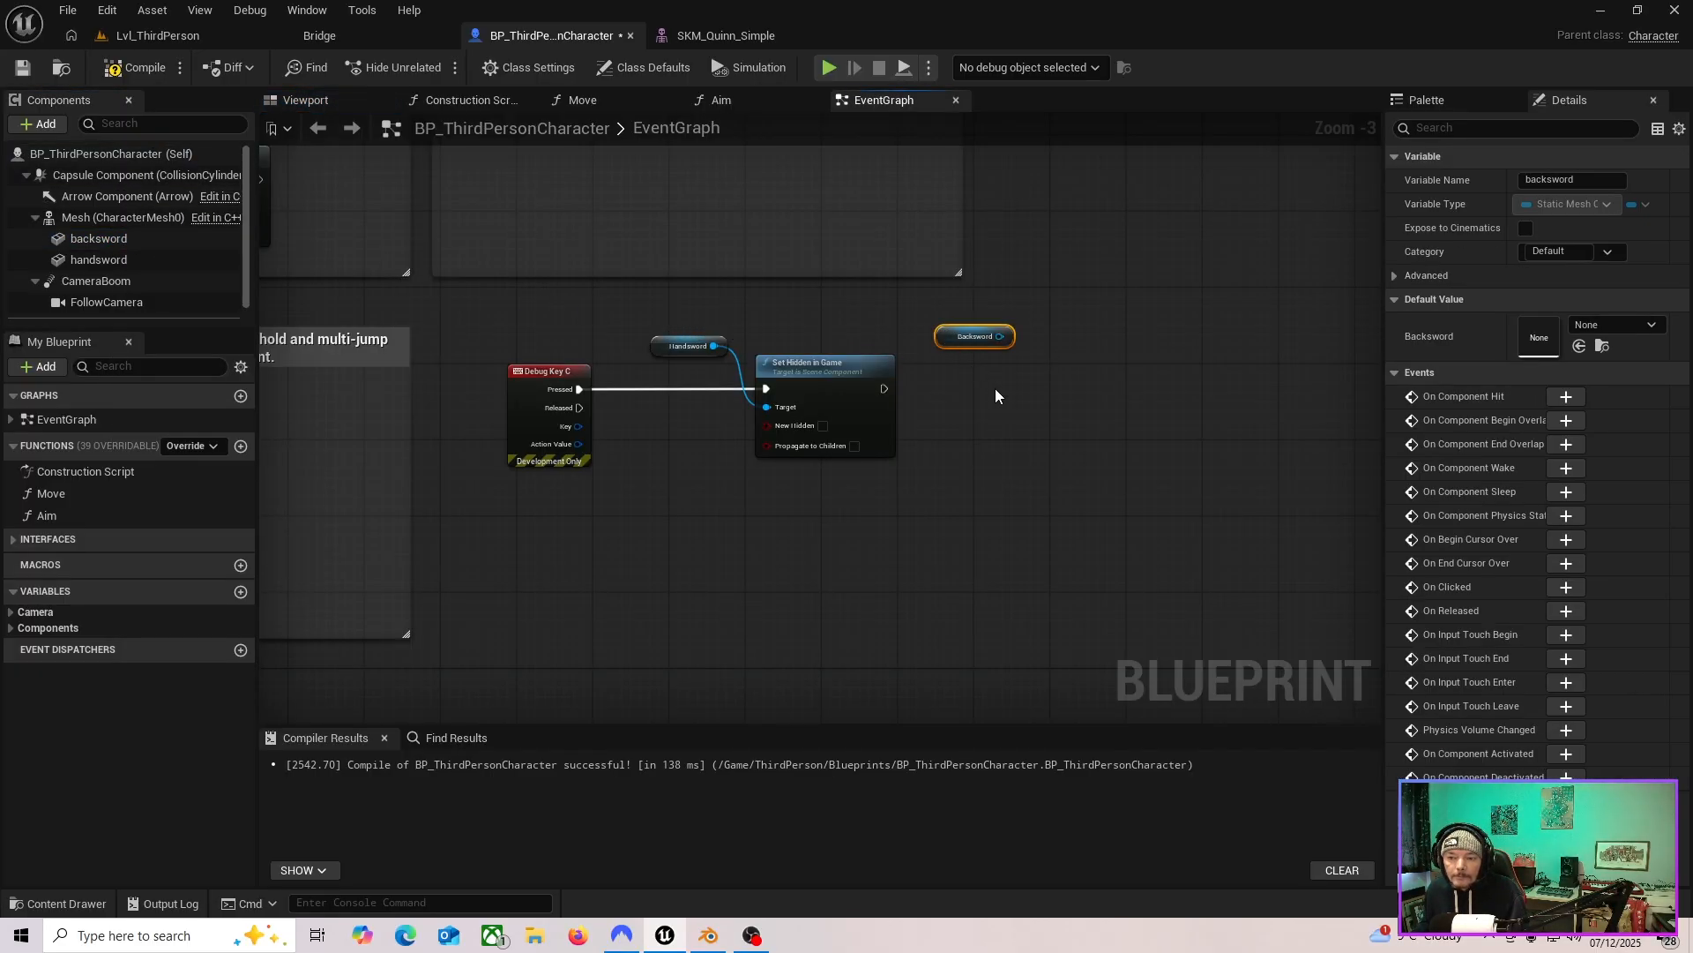
{"action": "left_click", "coordinate": [822, 363]}
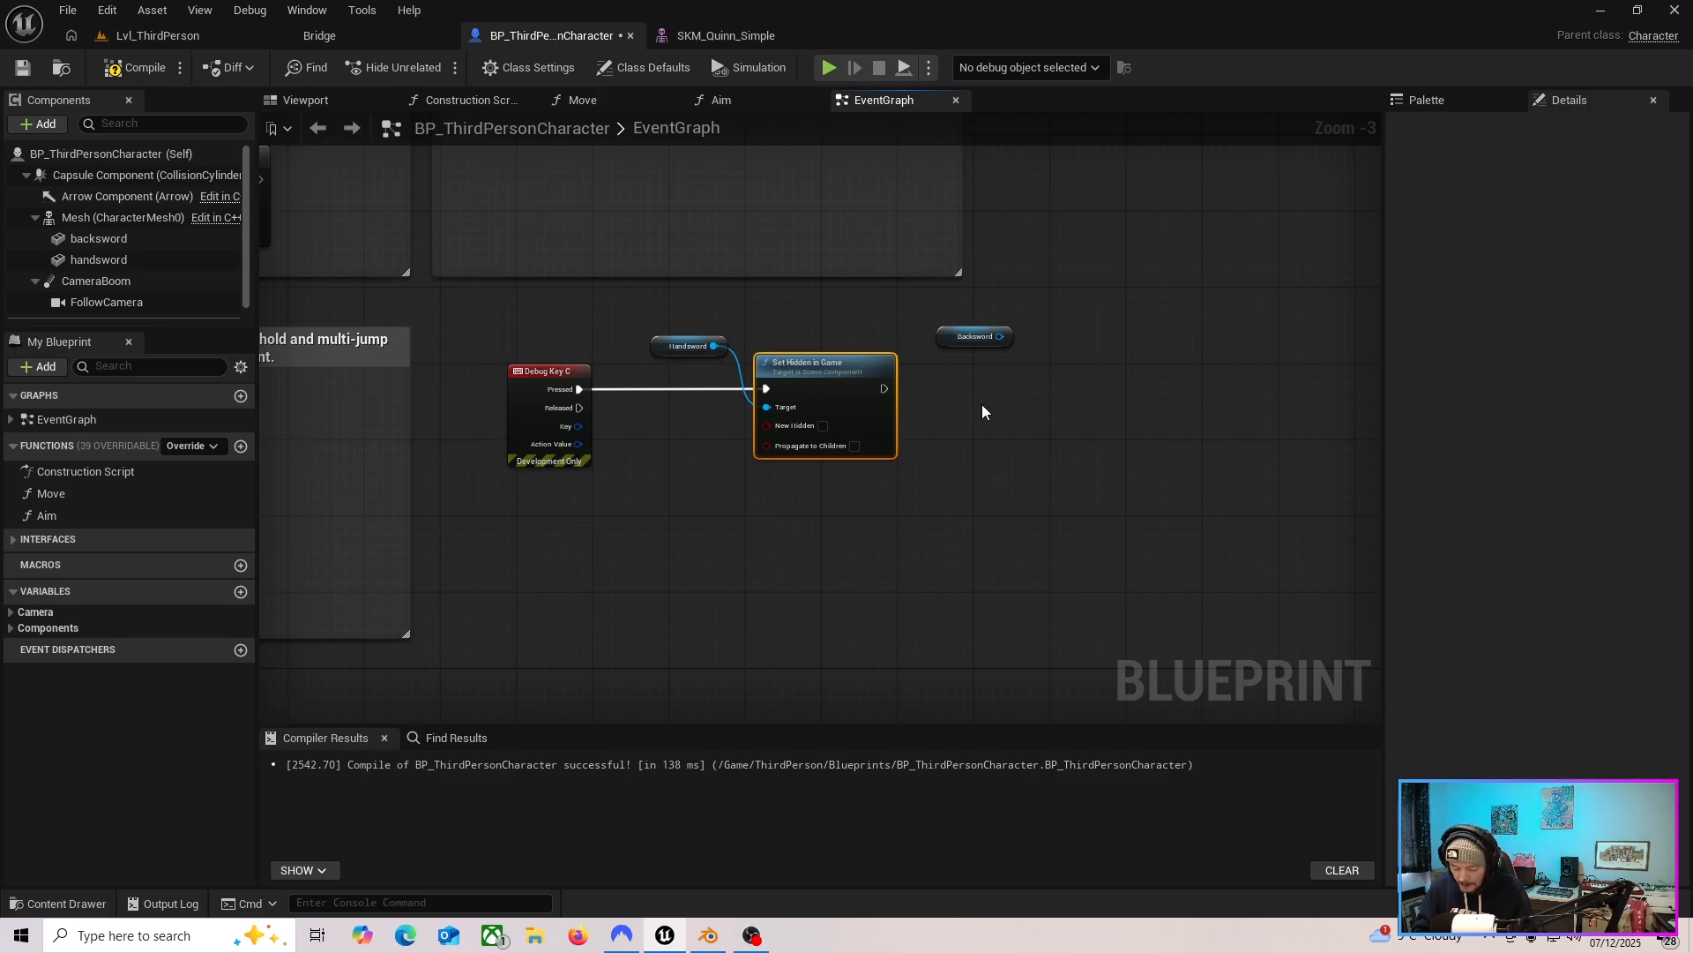
{"action": "key", "text": "ctrl+c"}
{"action": "key", "text": "ctrl+v"}
{"action": "left_click_drag", "start_coordinate": [1065, 414], "coordinate": [1120, 395]}
{"action": "left_click", "coordinate": [1099, 430]}
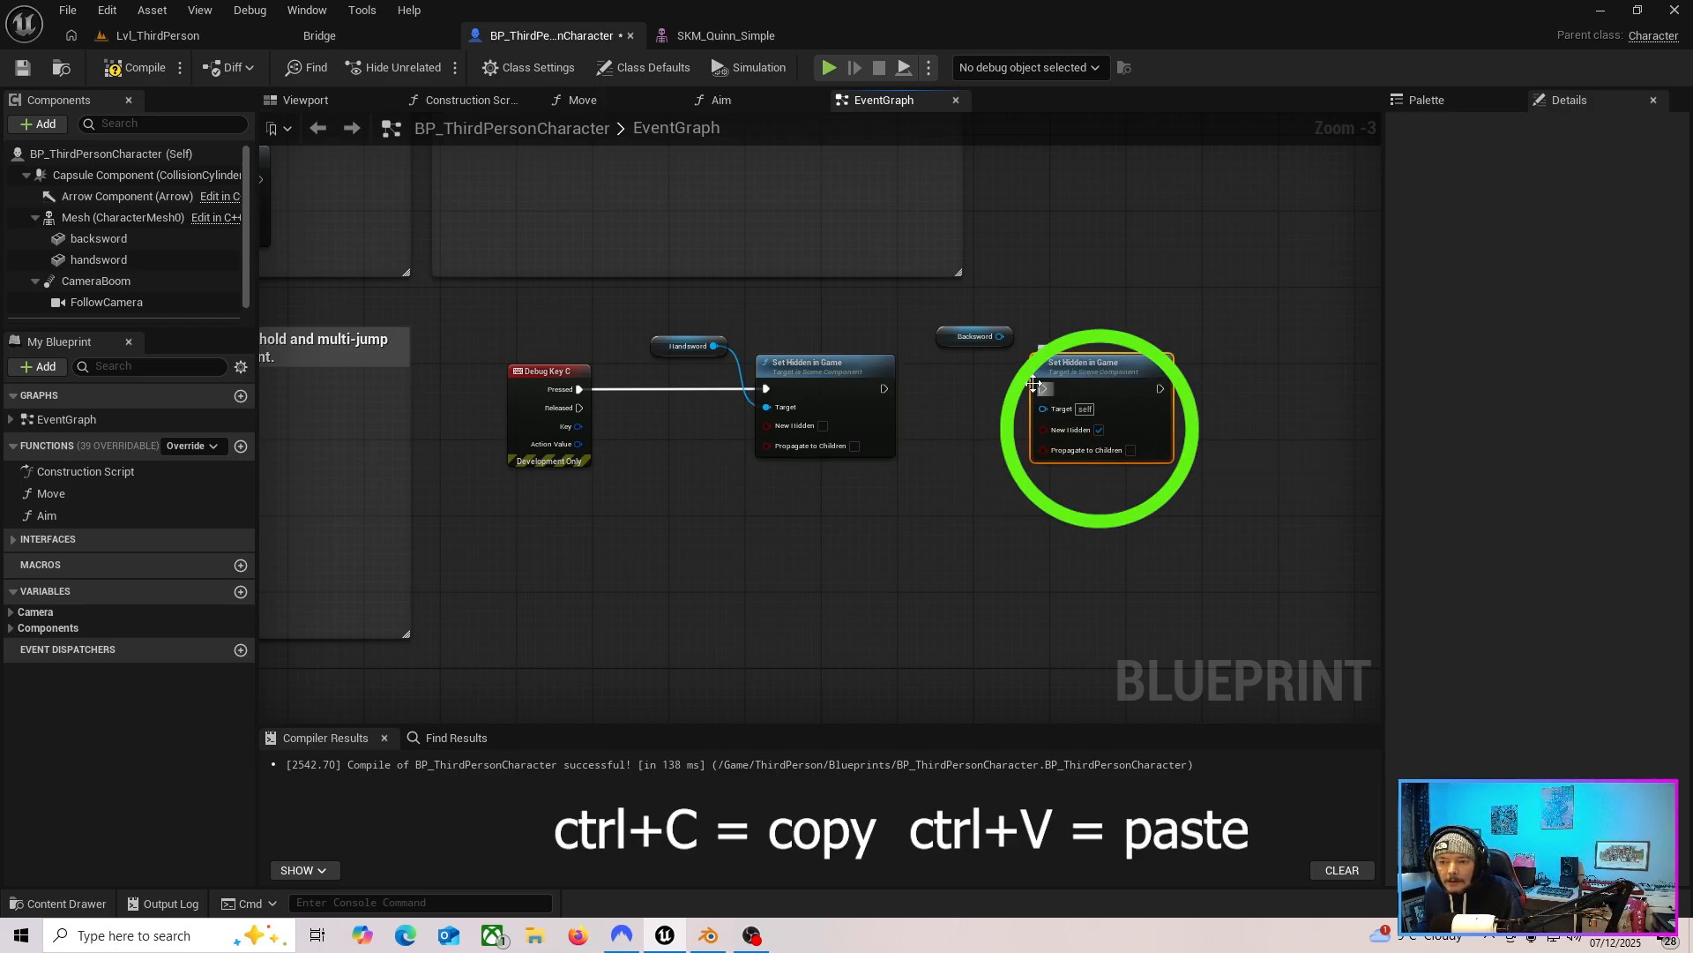
{"action": "left_click_drag", "start_coordinate": [999, 336], "coordinate": [1042, 409]}
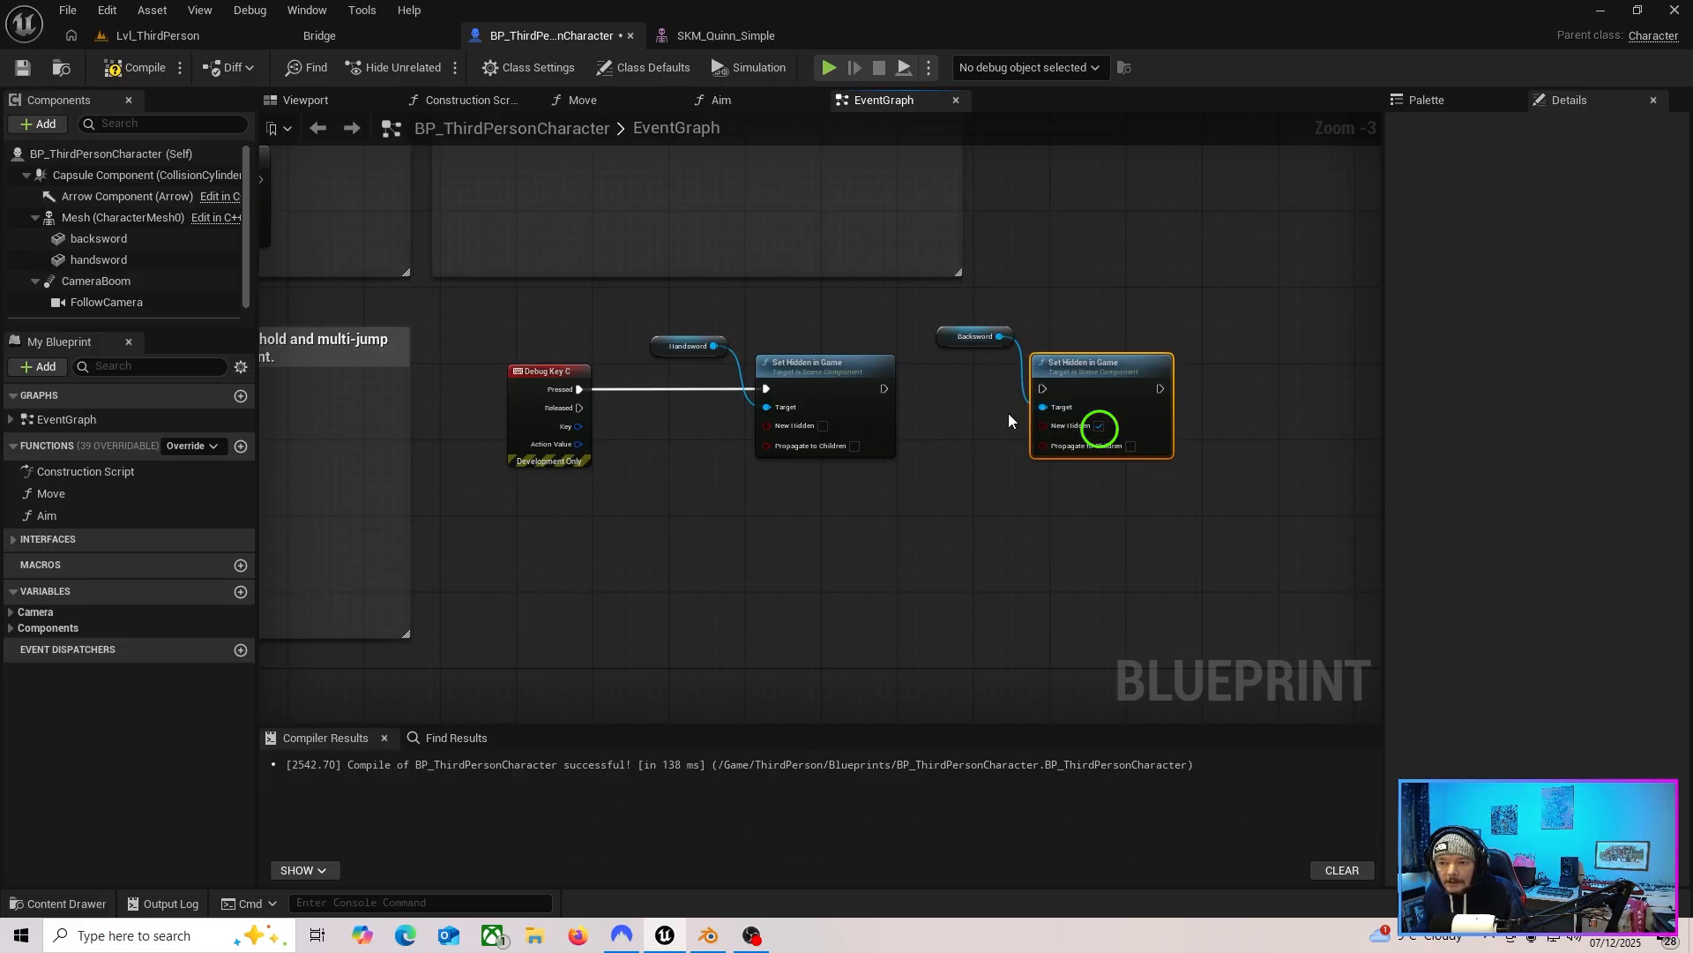
{"action": "left_click_drag", "start_coordinate": [883, 388], "coordinate": [1042, 388]}
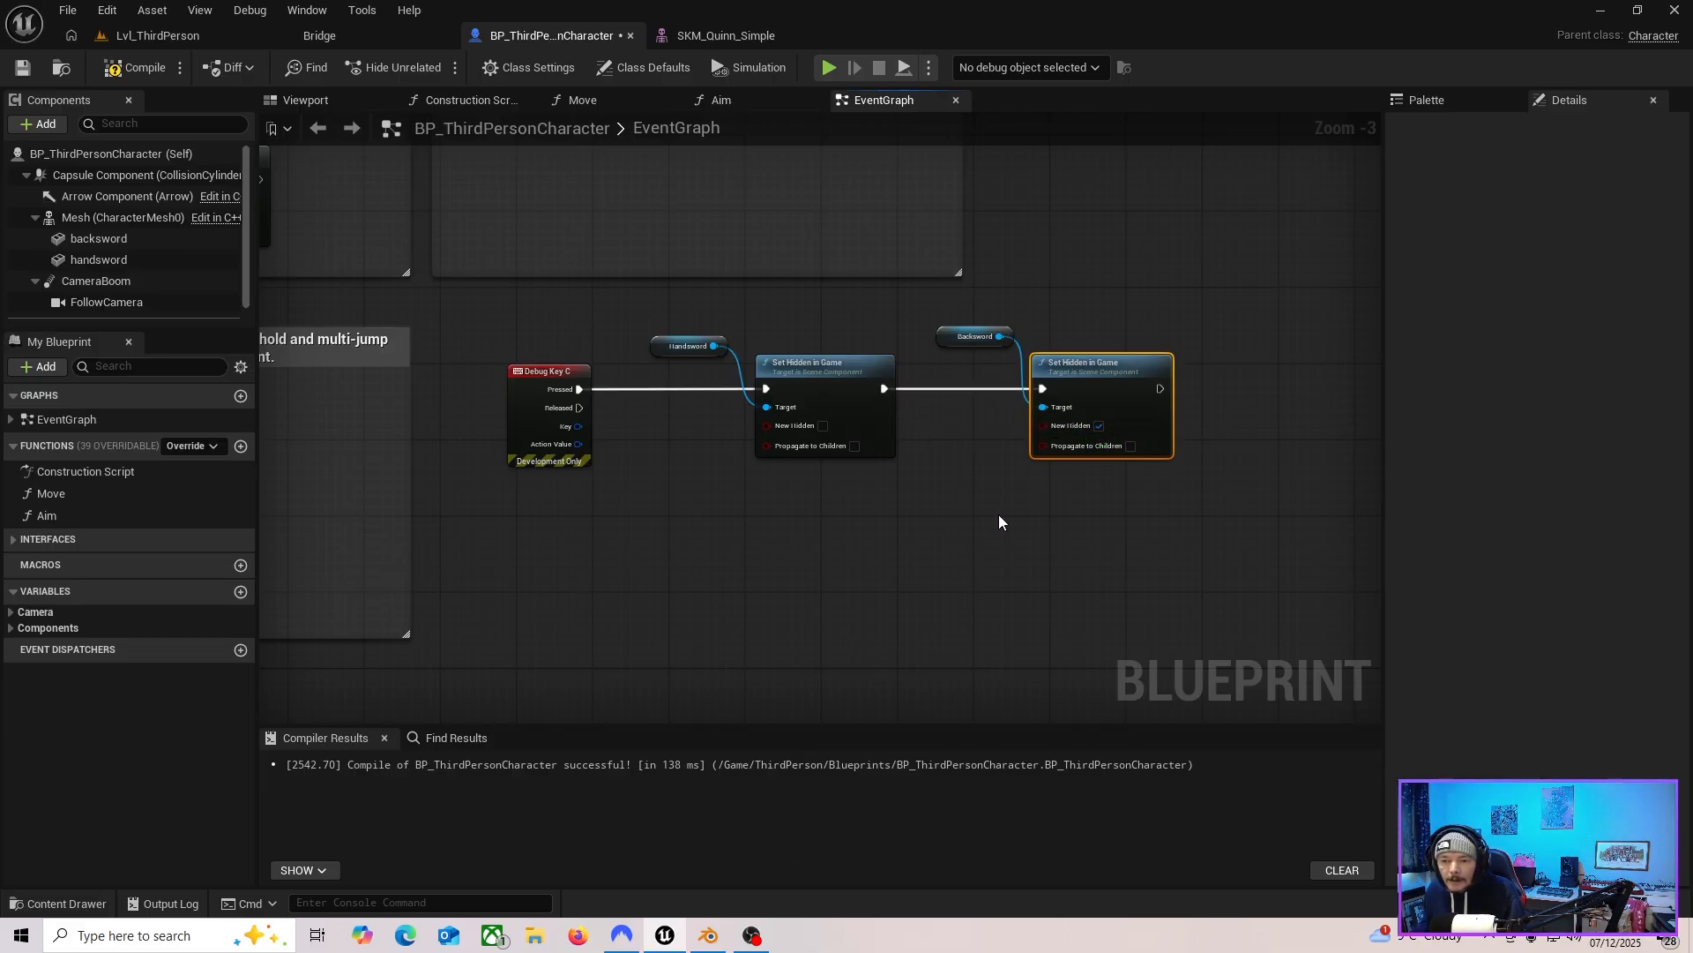
{"action": "left_click_drag", "start_coordinate": [816, 371], "coordinate": [843, 371]}
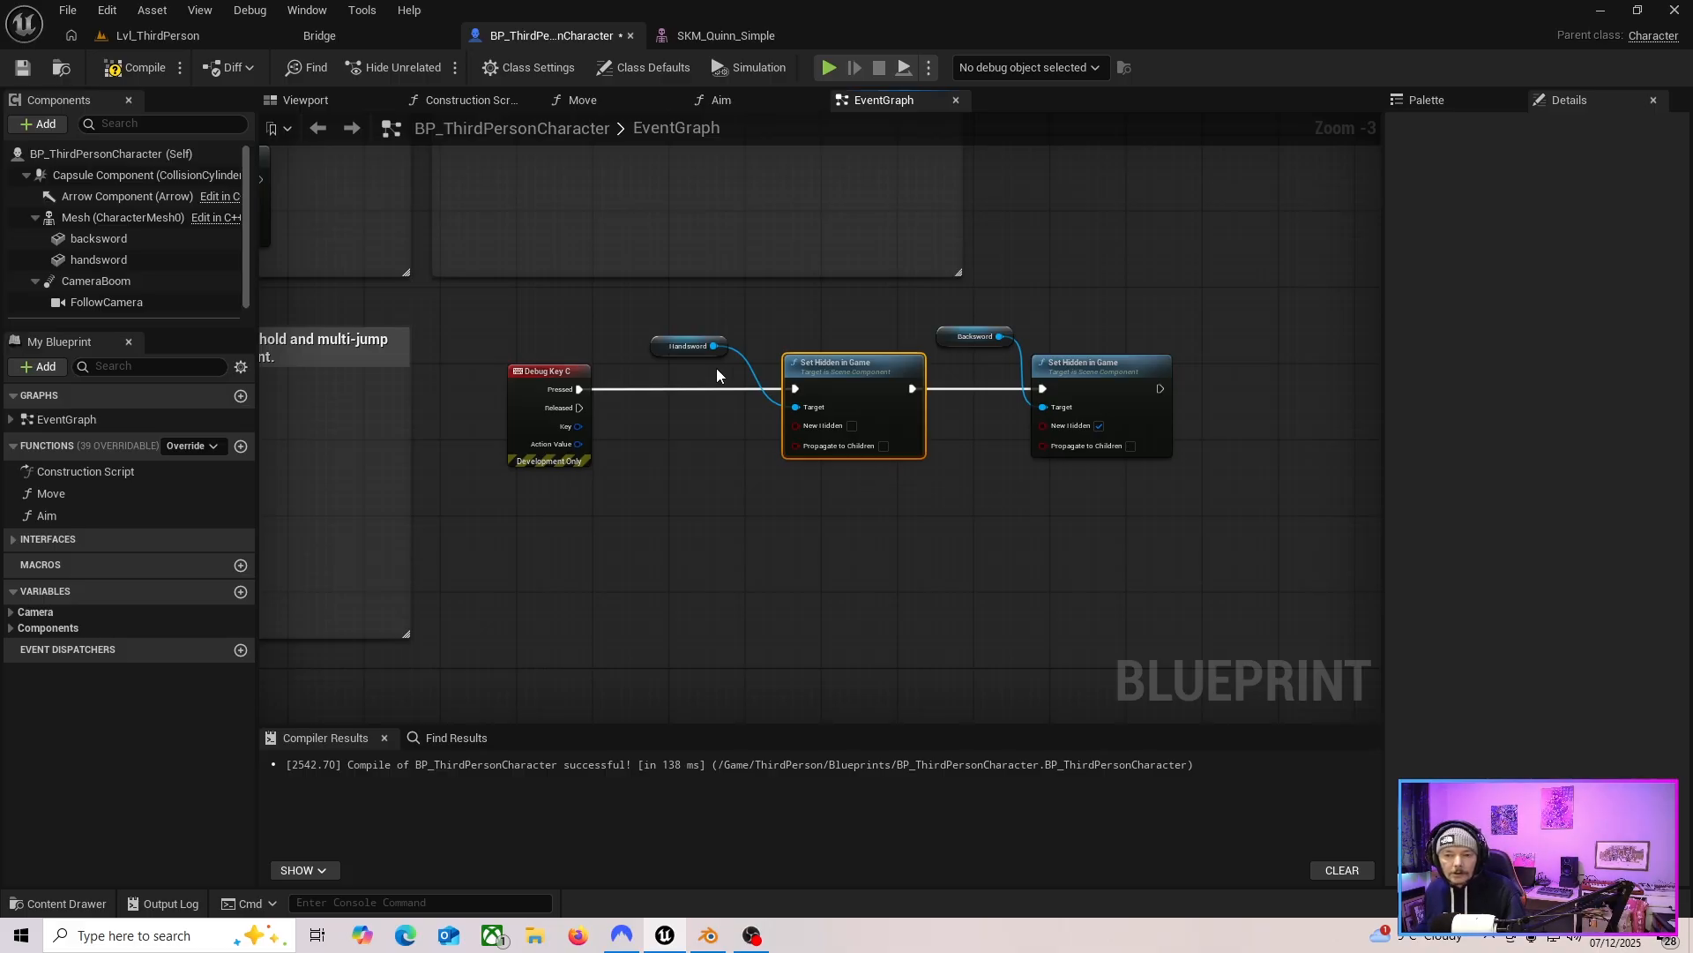
Duplicate the handsword and backsword Set Hidden in Game chain below the original.
{"action": "left_click_drag", "start_coordinate": [676, 327], "coordinate": [889, 541]}
{"action": "key", "text": "ctrl+c"}
{"action": "key", "text": "ctrl+v"}
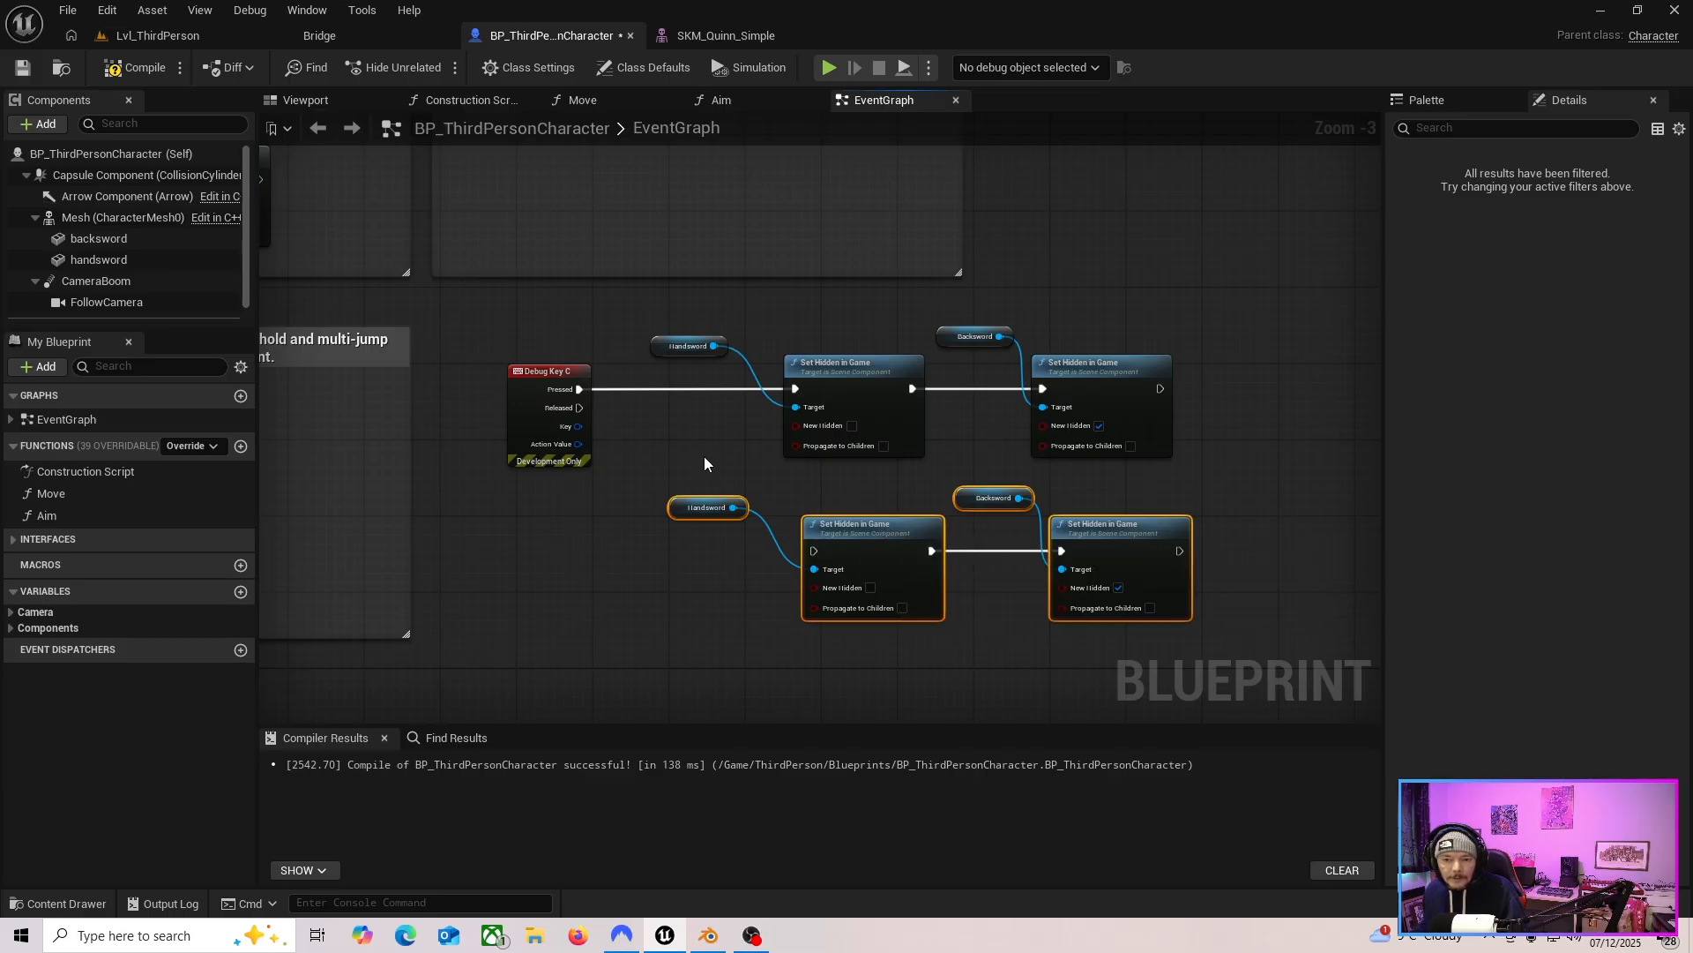
Insert a Flip Flop after Debug Key C, wiring A to the upper chain and B to the lower, and check New Hidden on the lower handsword node.
{"action": "left_click_drag", "start_coordinate": [527, 372], "coordinate": [452, 372]}
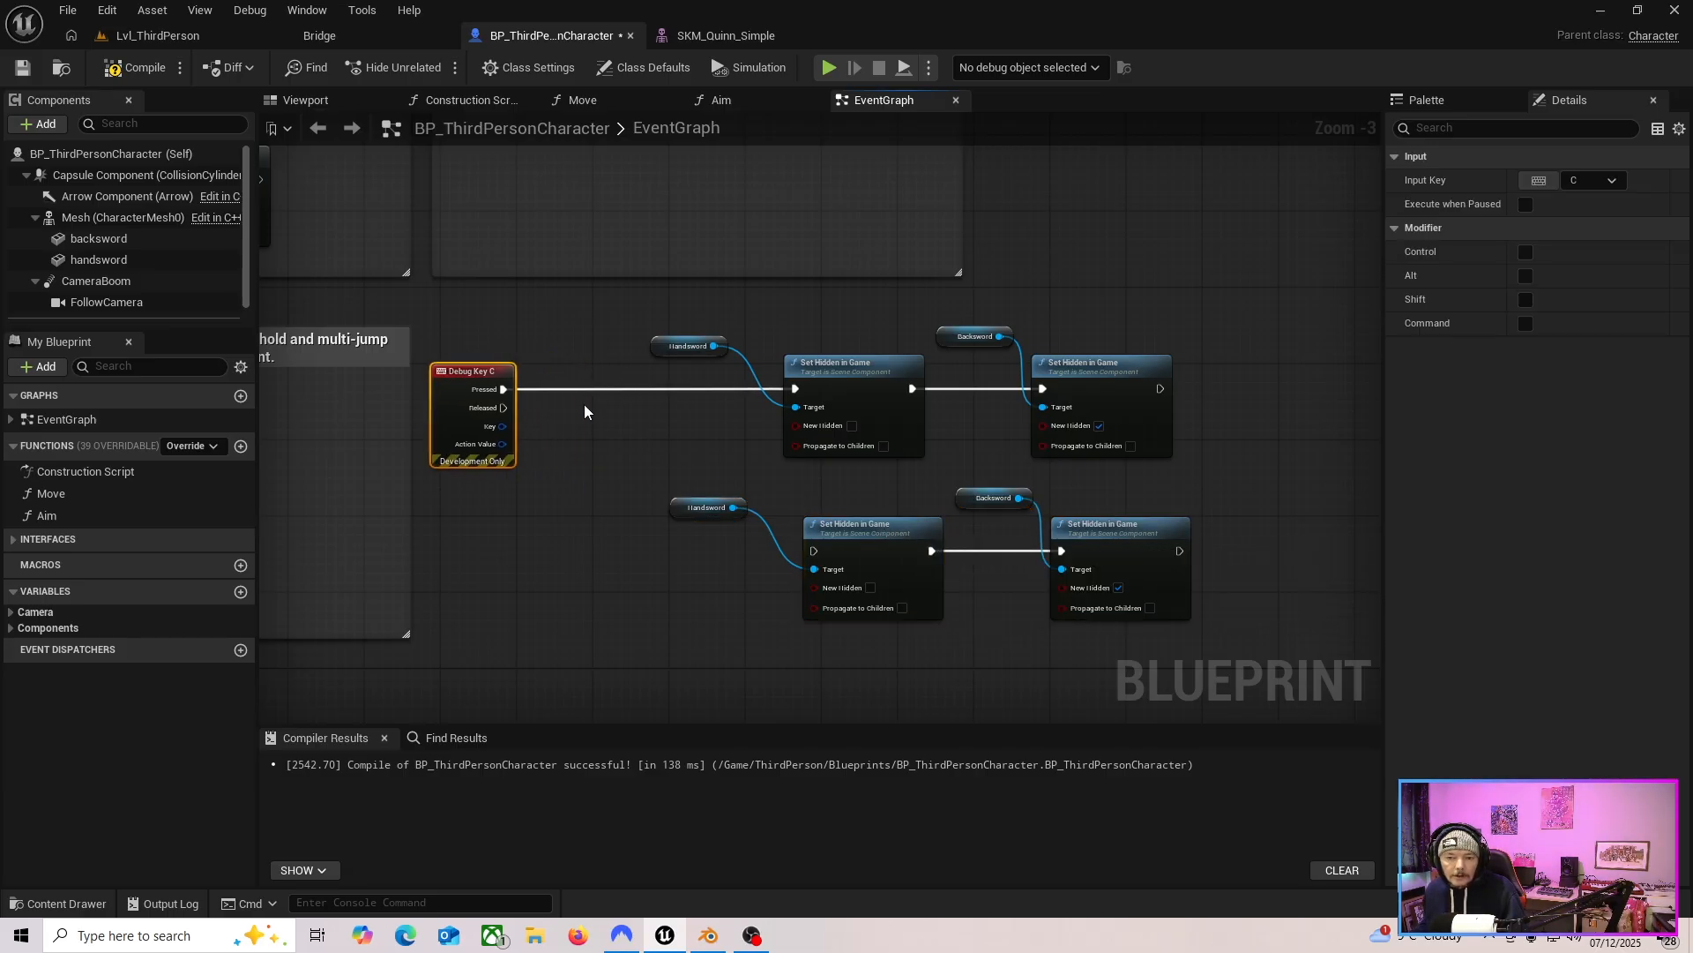
{"action": "right_click", "coordinate": [601, 421]}
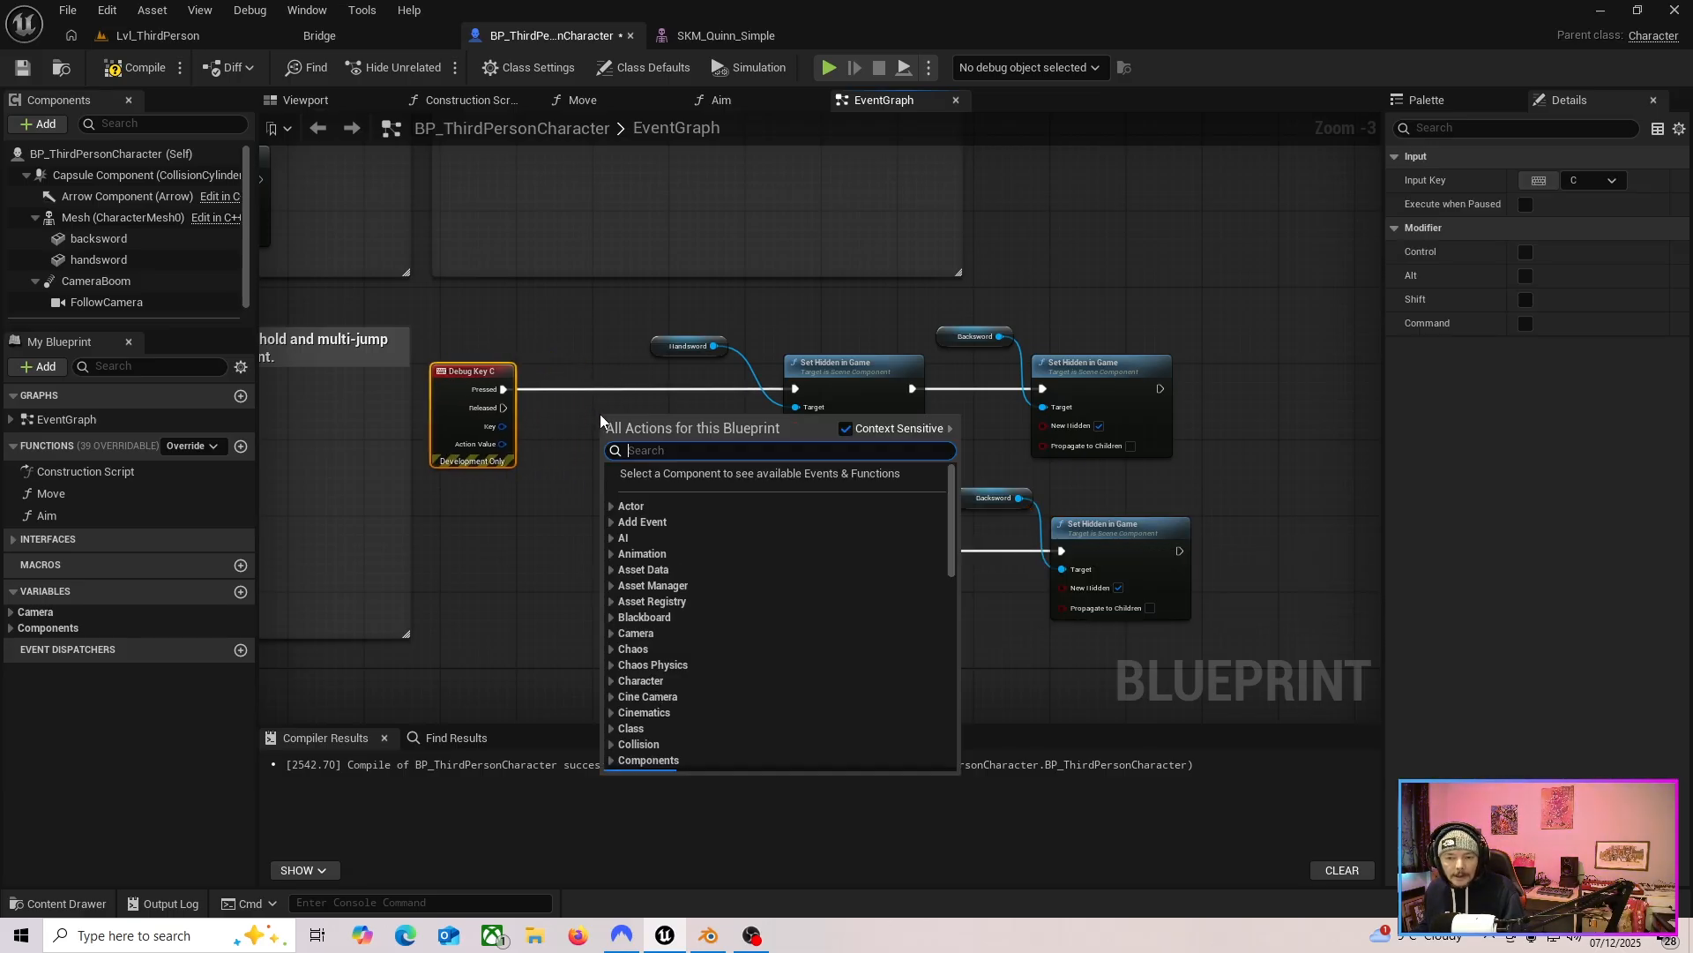
{"action": "type", "text": "flip"}
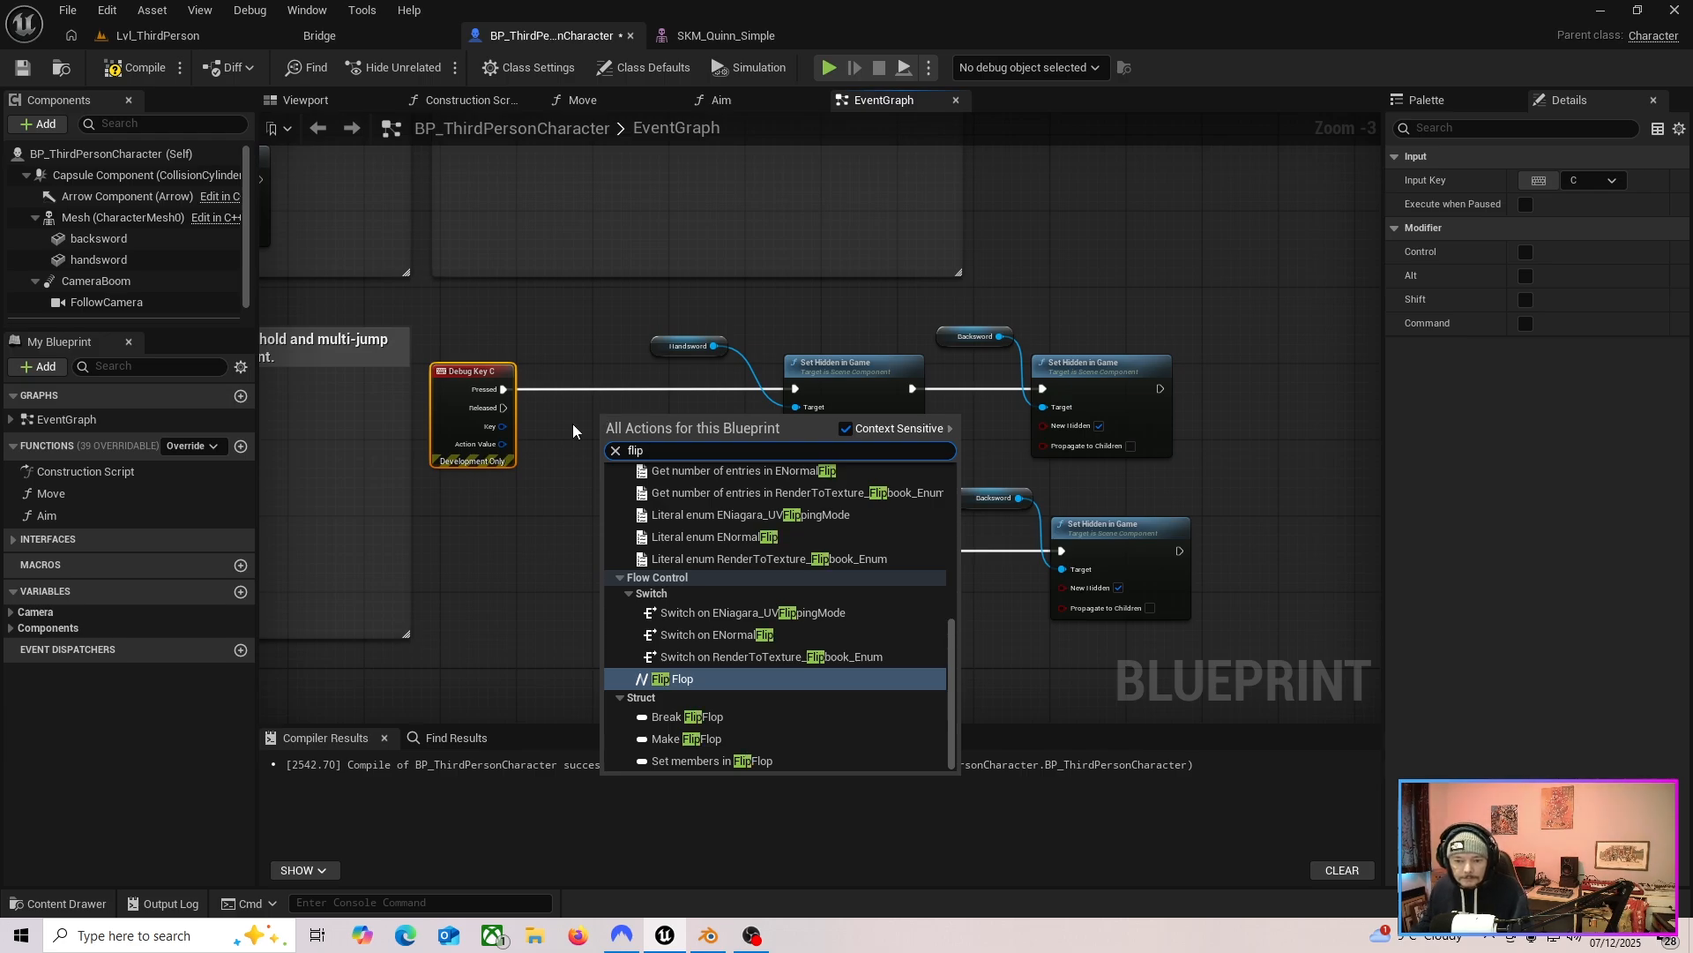
{"action": "left_click", "coordinate": [672, 678]}
{"action": "left_click_drag", "start_coordinate": [621, 420], "coordinate": [607, 376]}
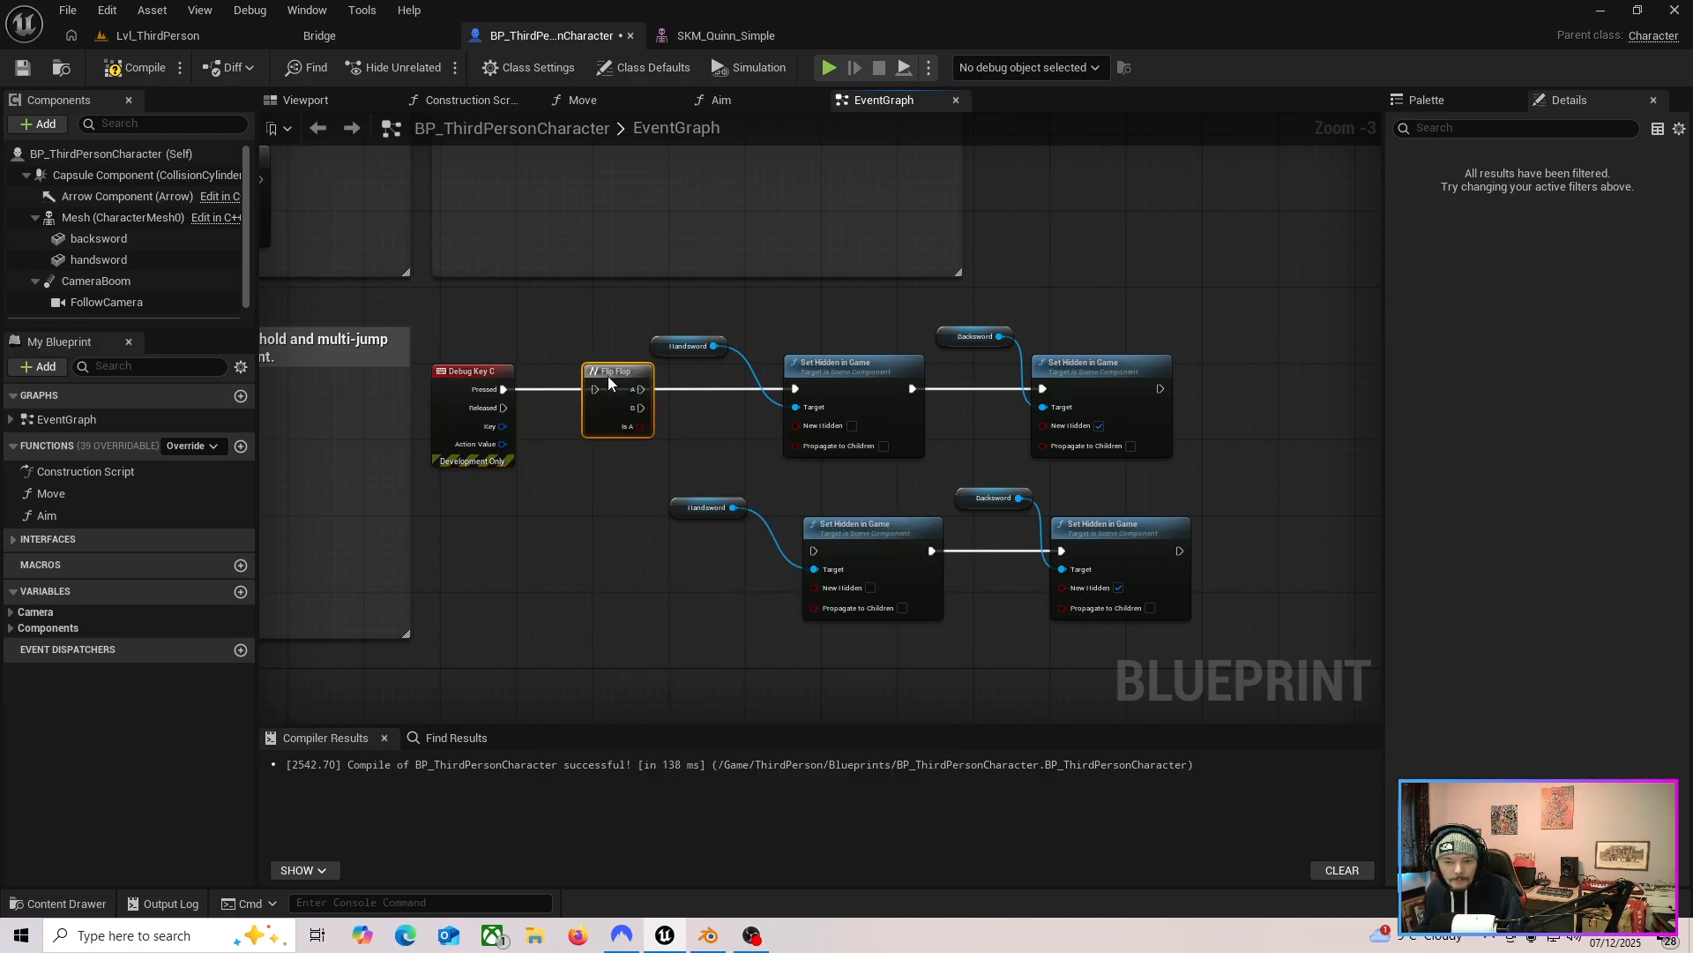
{"action": "left_click_drag", "start_coordinate": [503, 389], "coordinate": [895, 424]}
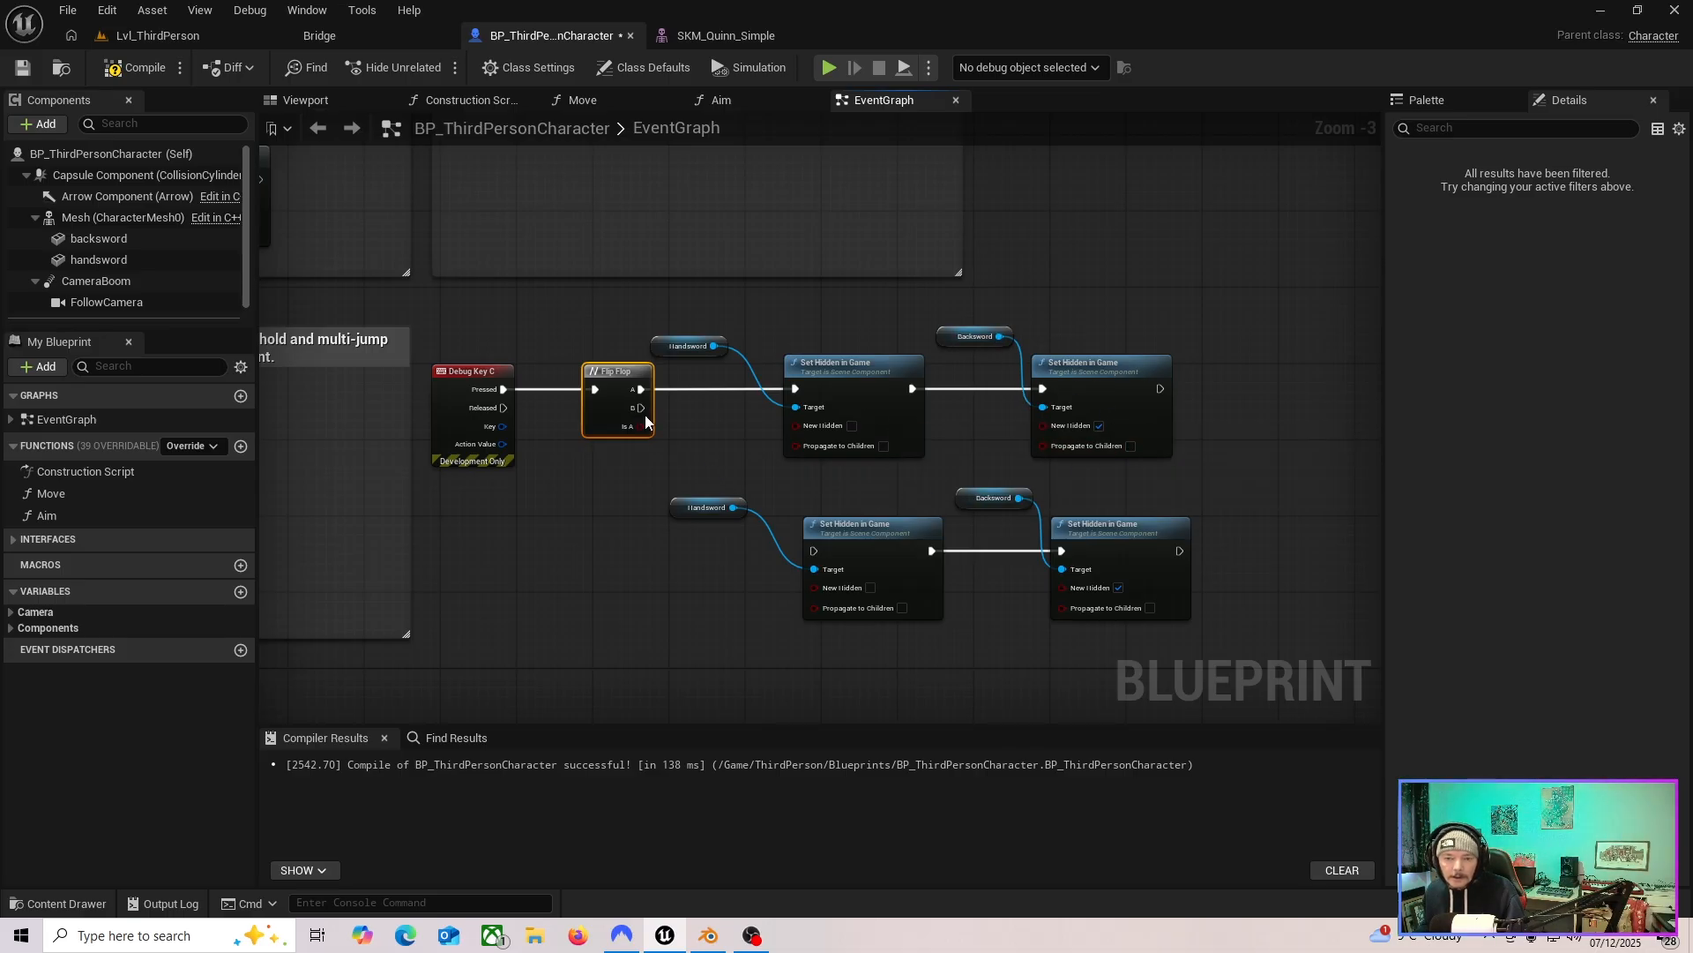
{"action": "left_click_drag", "start_coordinate": [641, 408], "coordinate": [813, 550]}
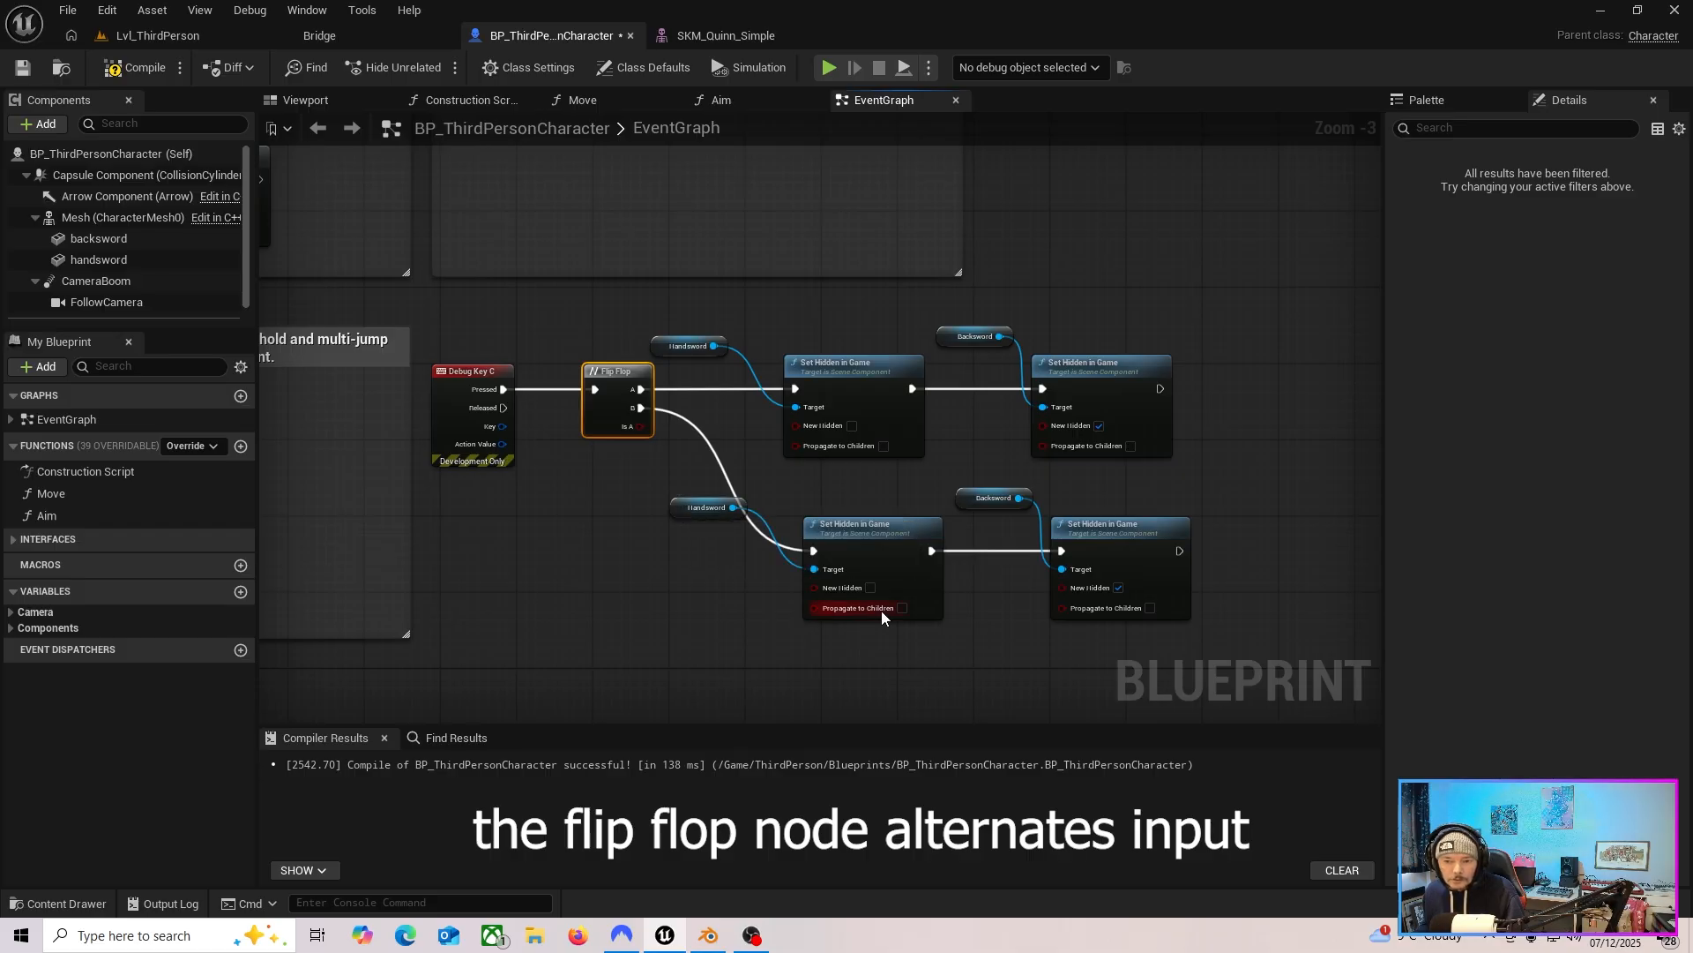
{"action": "left_click", "coordinate": [870, 587]}
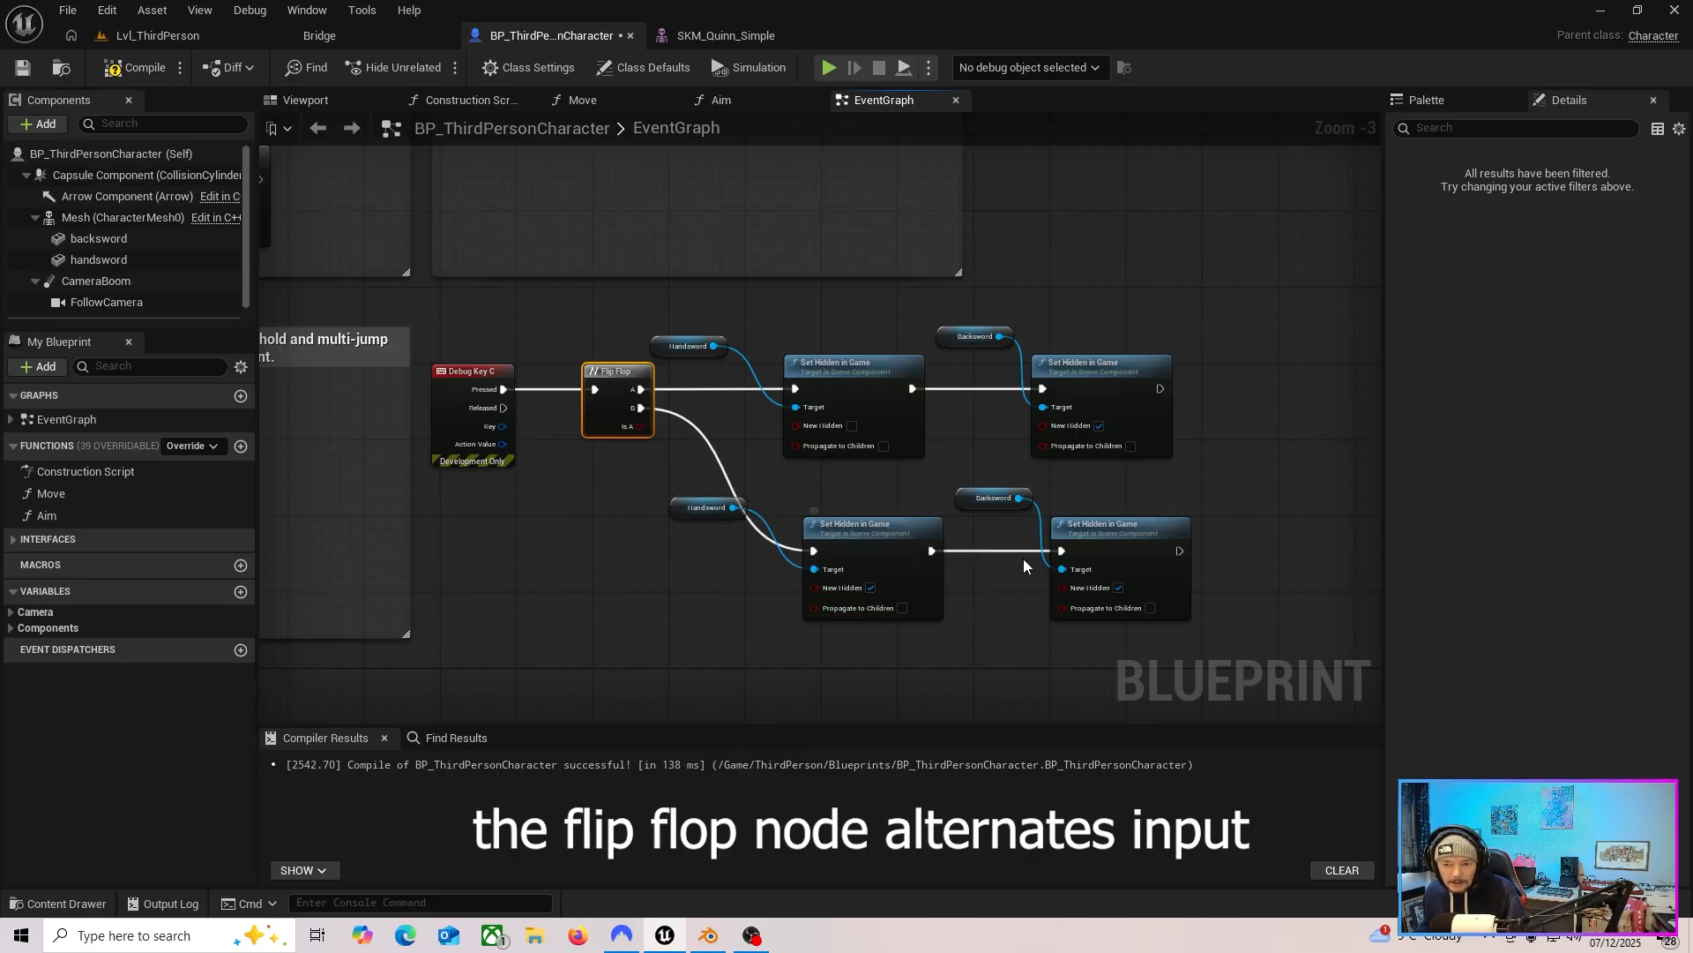
Uncheck New Hidden on the lower backsword Set Hidden in Game node, then compile and save the blueprint.
{"action": "left_click", "coordinate": [1118, 588]}
{"action": "left_click", "coordinate": [131, 68]}
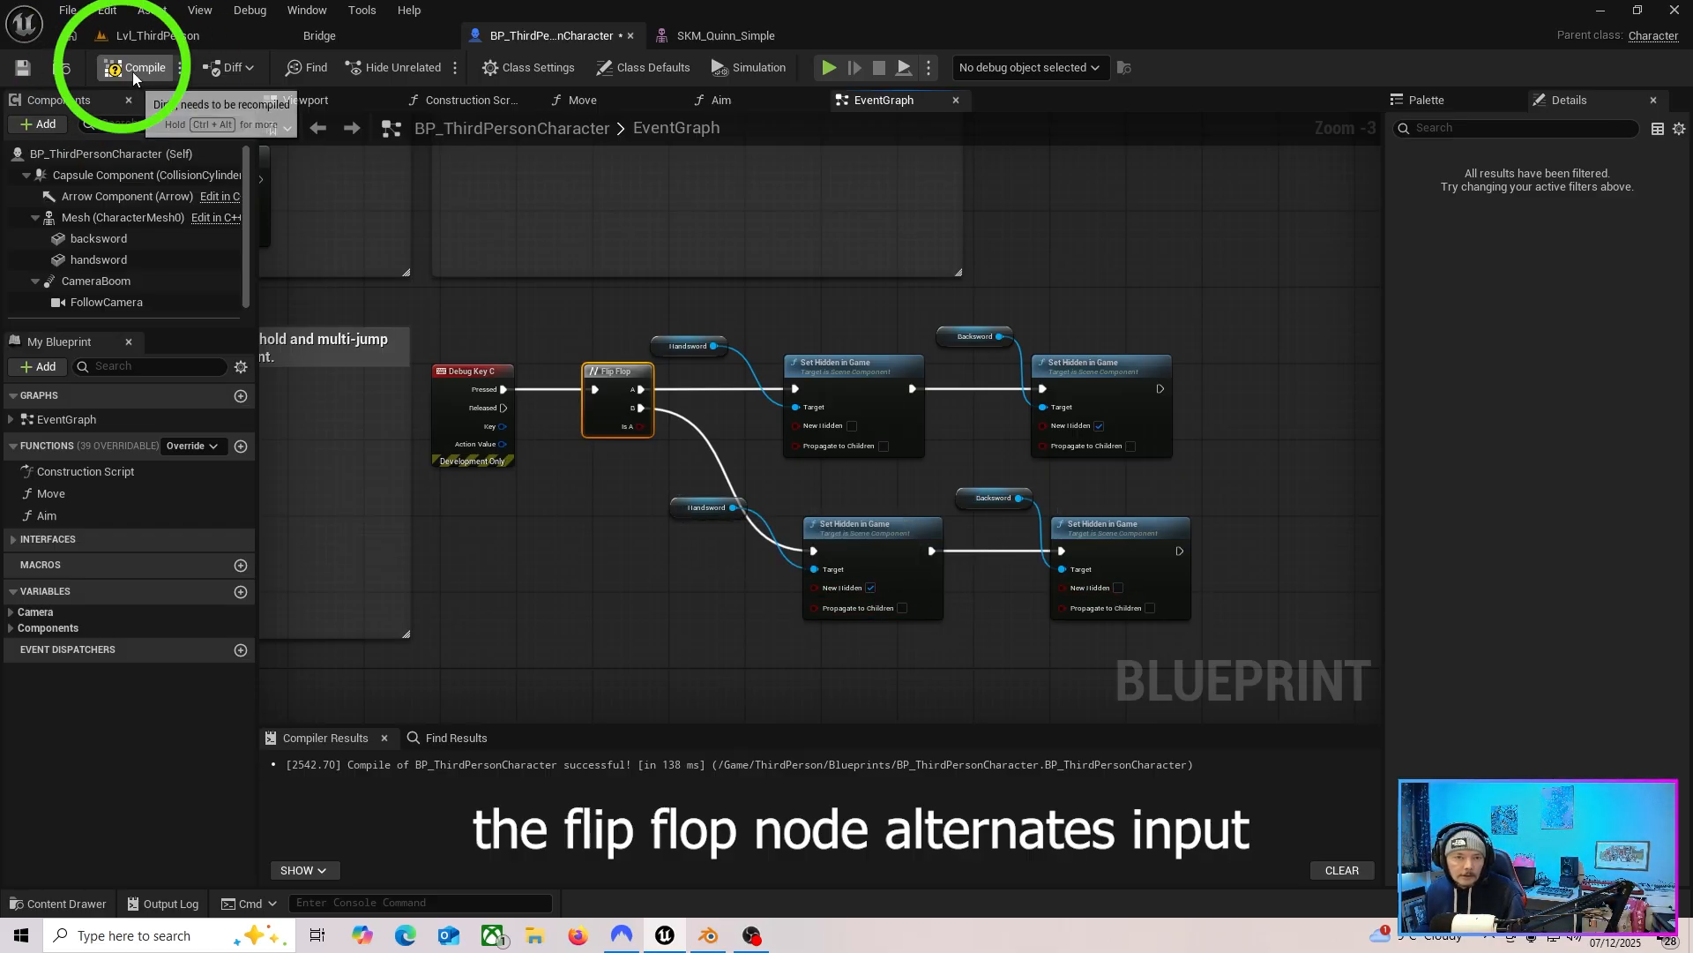
{"action": "left_click", "coordinate": [22, 67]}
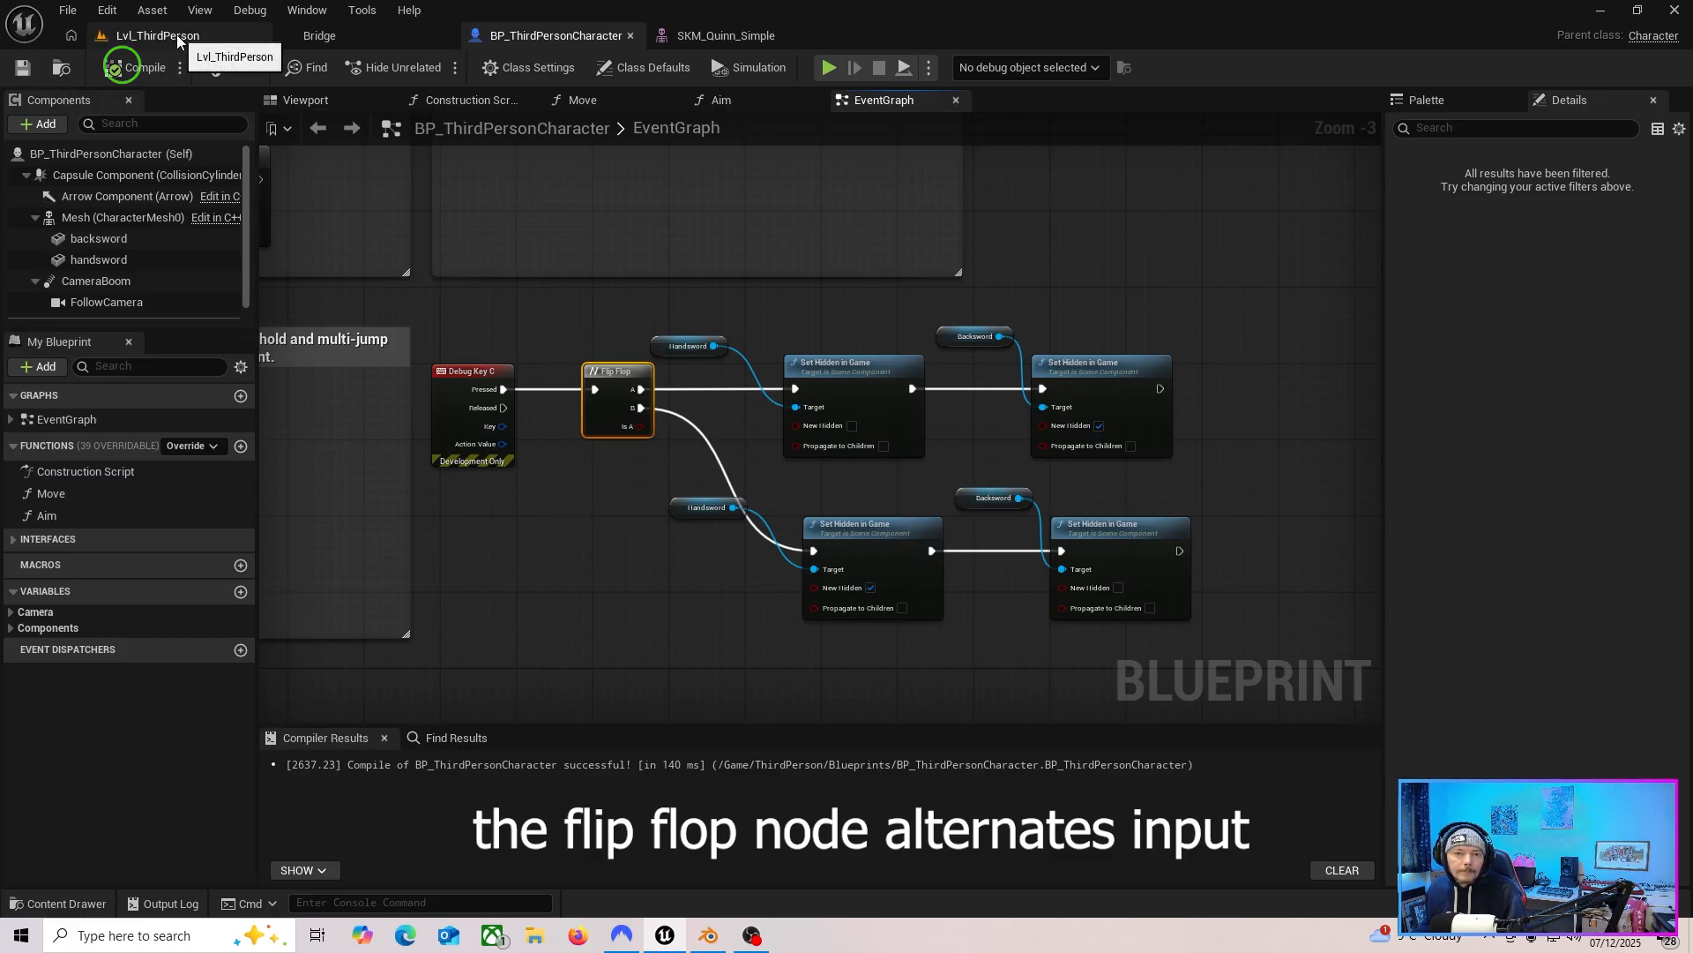
Play the level and test toggling the sword between the character's hand and back.
{"action": "left_click", "coordinate": [146, 35]}
{"action": "key", "text": "alt+p"}
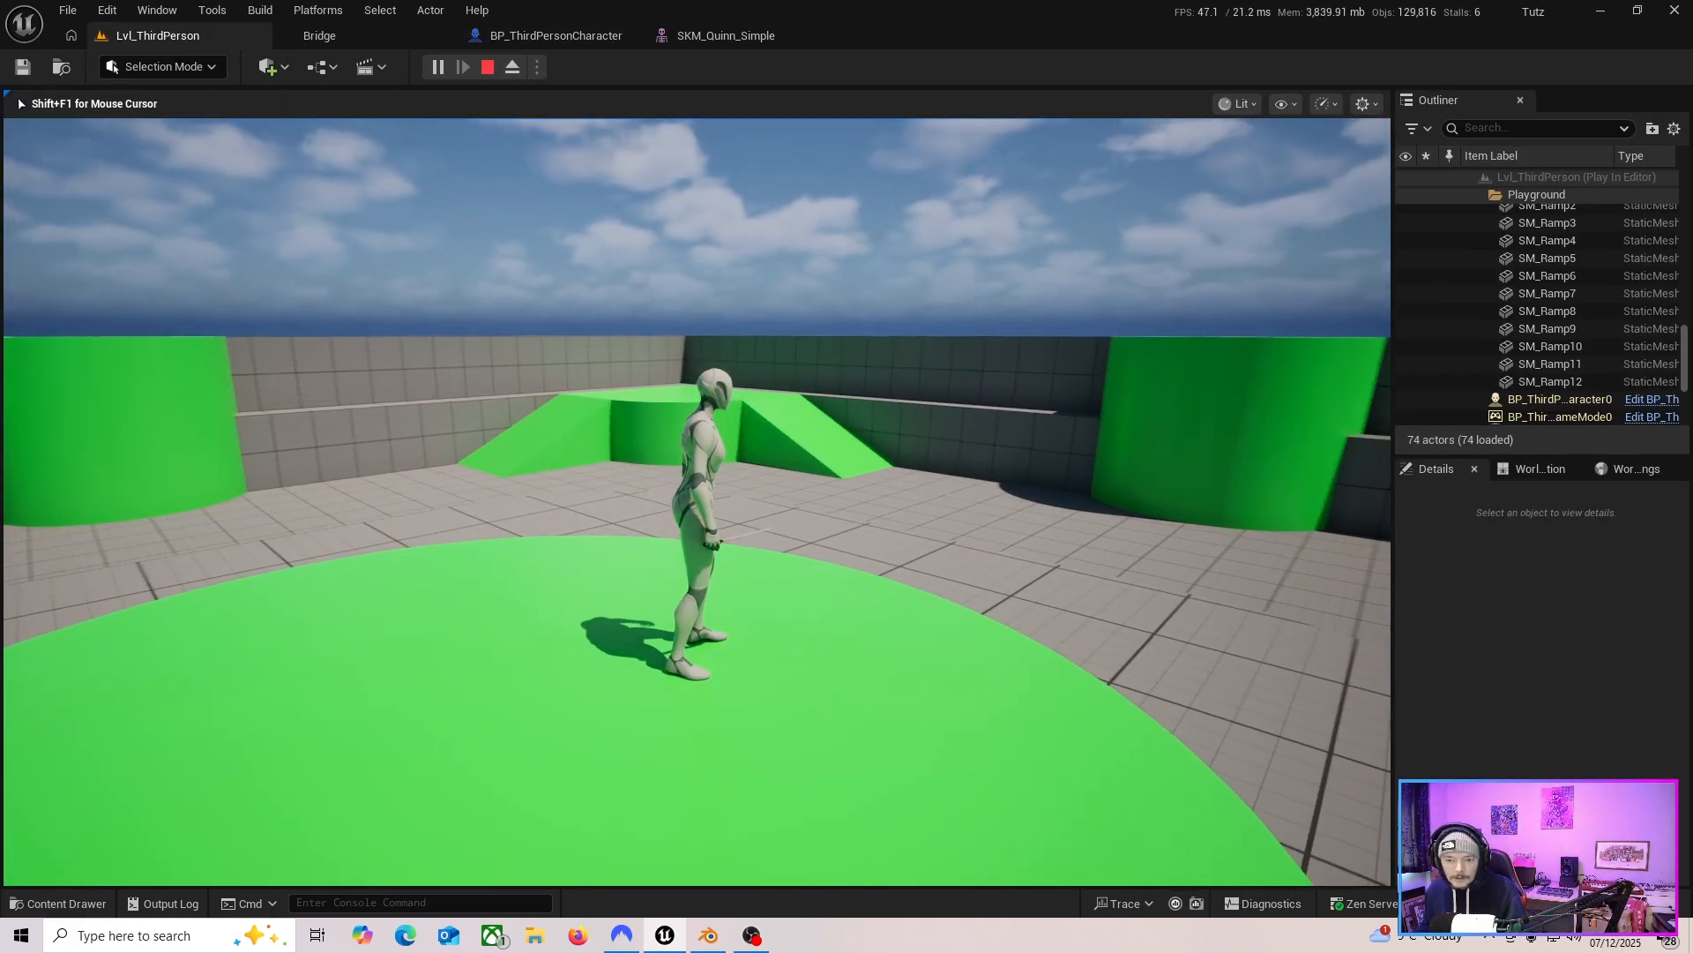
{"action": "key", "text": "e"}
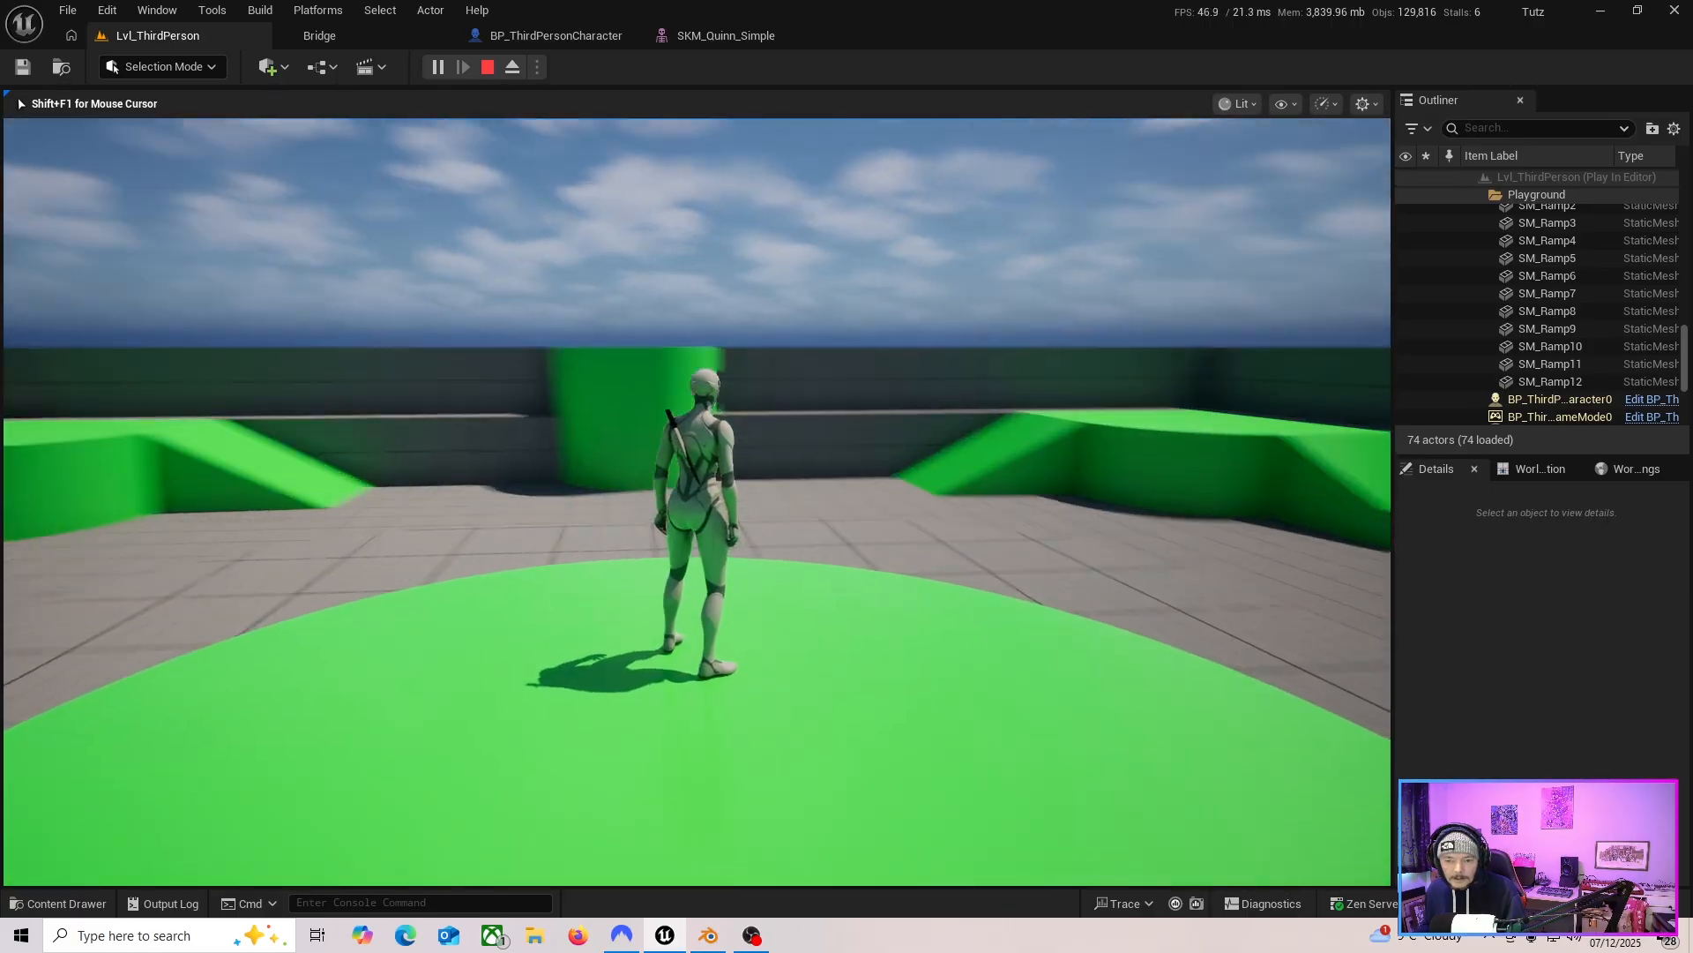
{"action": "key", "text": "e"}
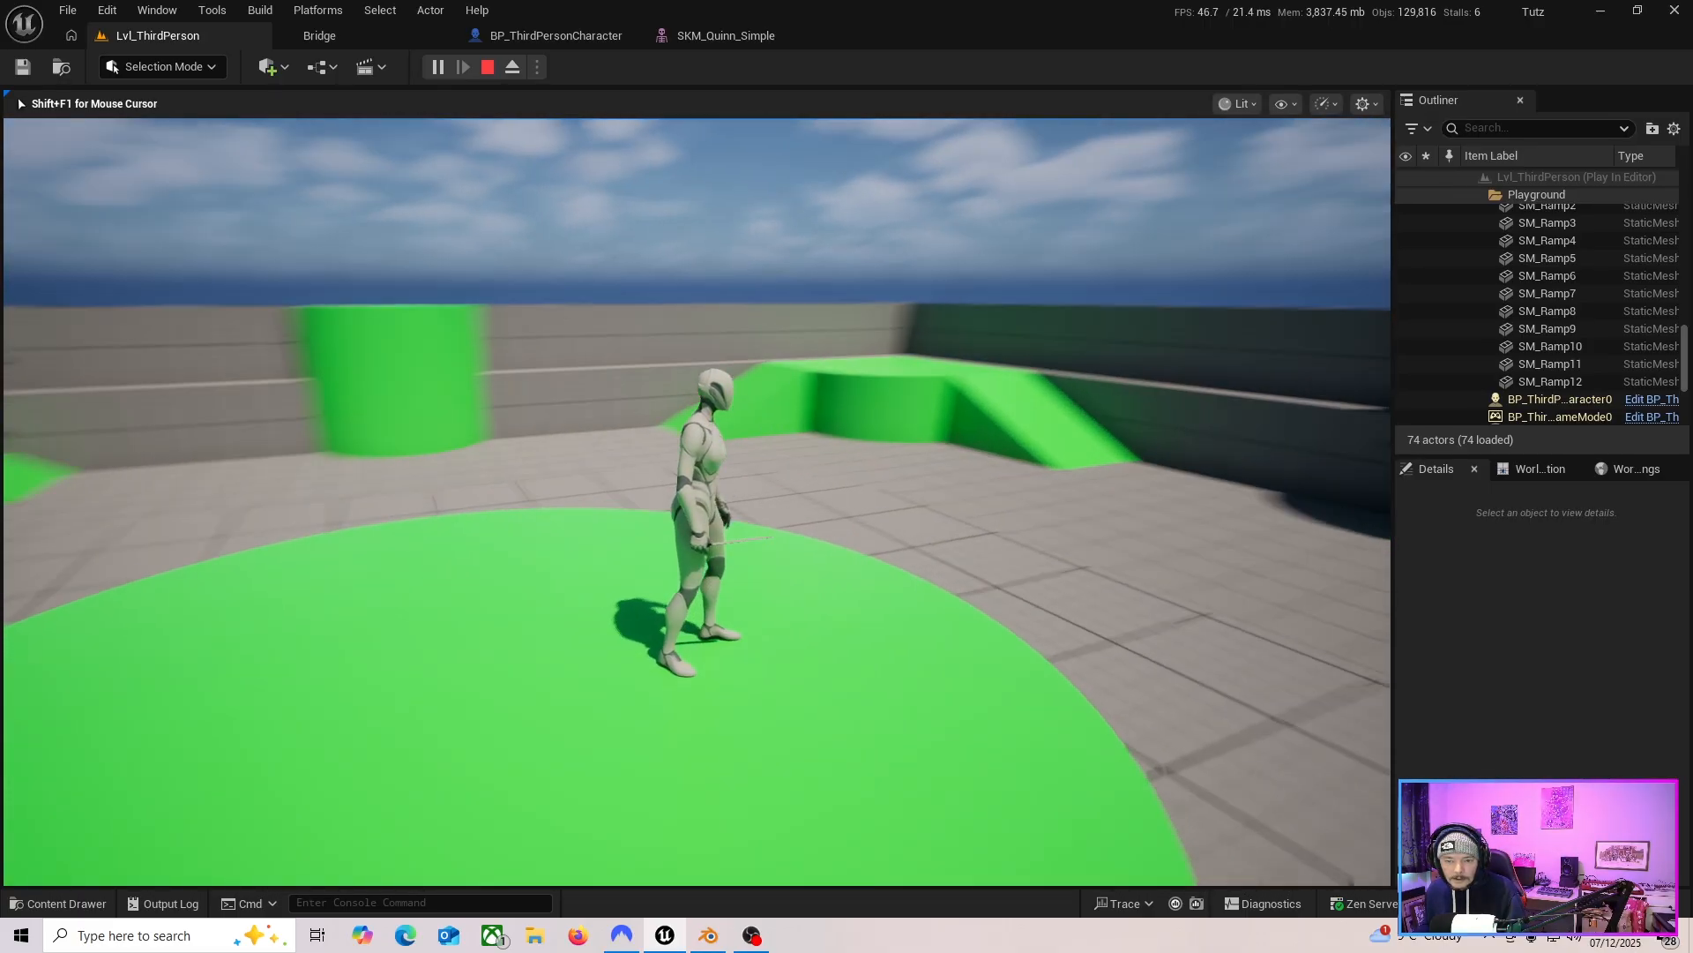
{"action": "key", "text": "e"}
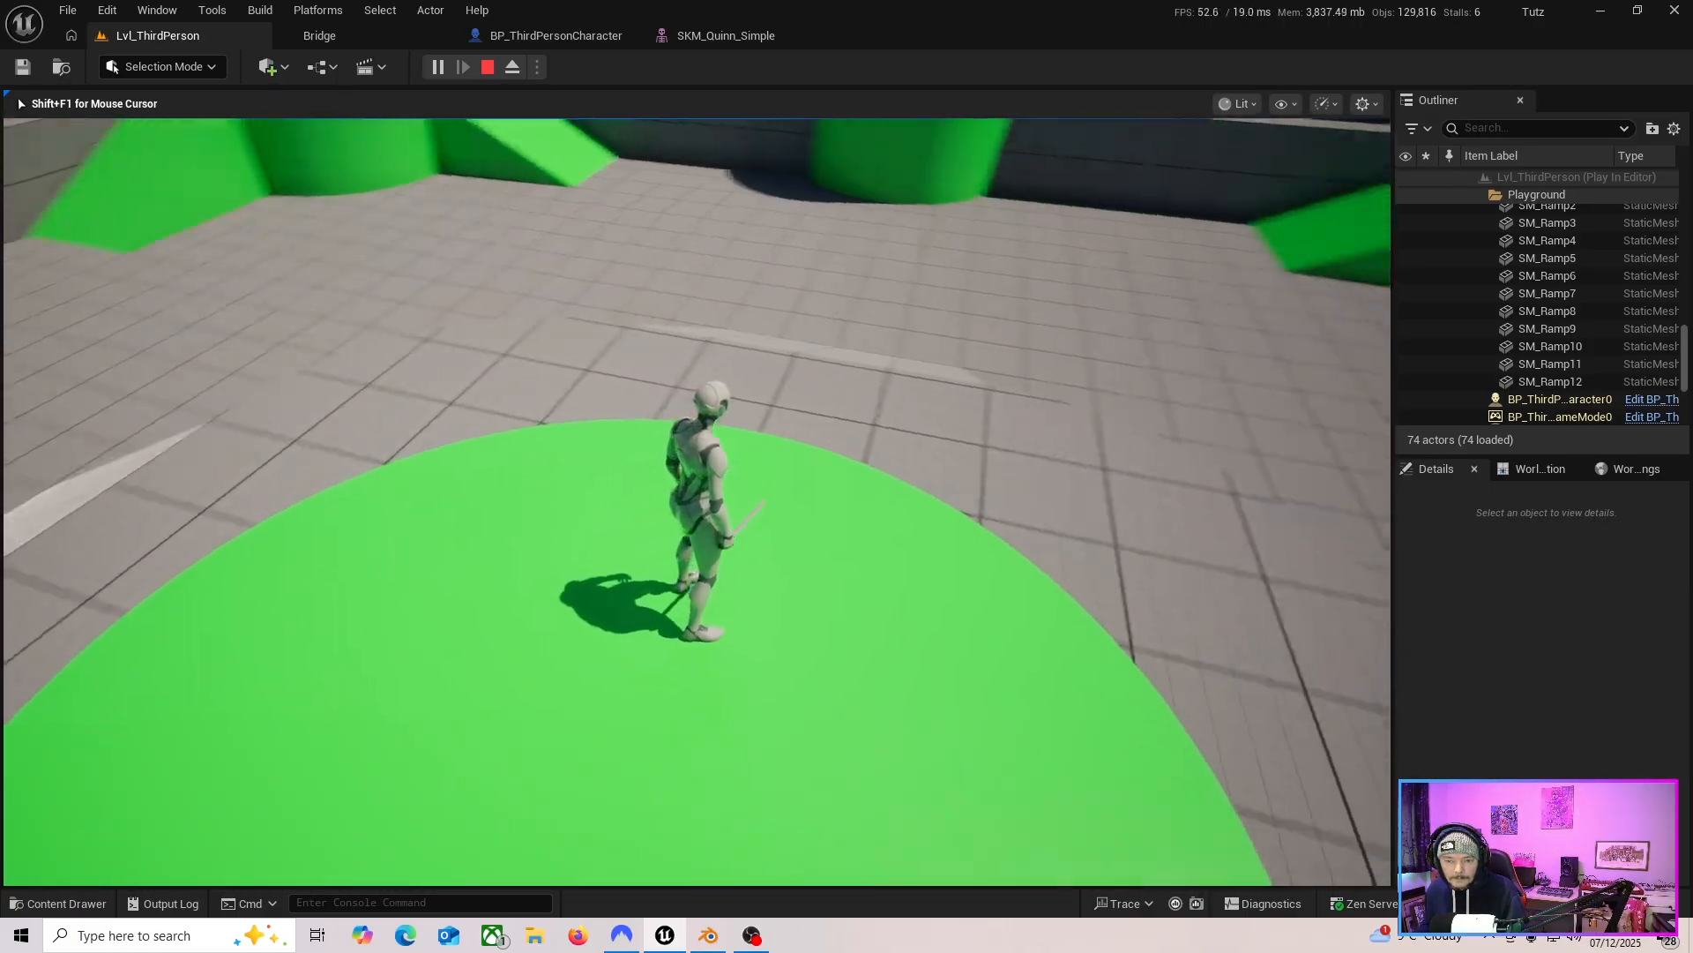
{"action": "key", "text": "e"}
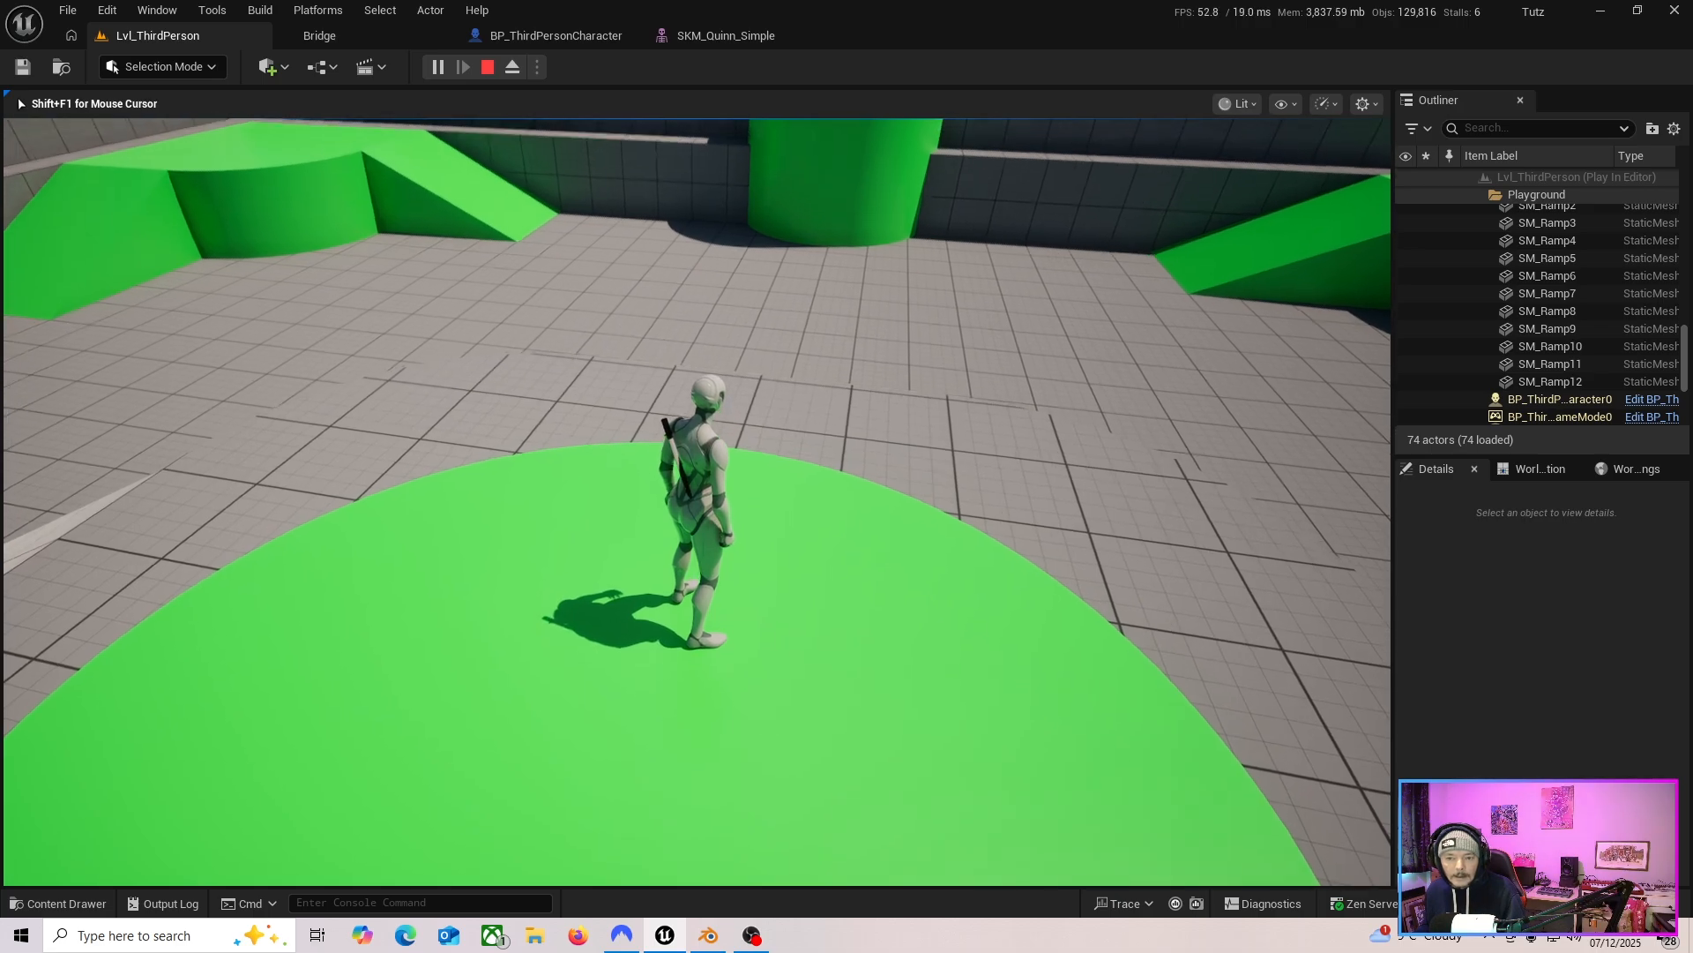
{"action": "key", "text": "Escape"}
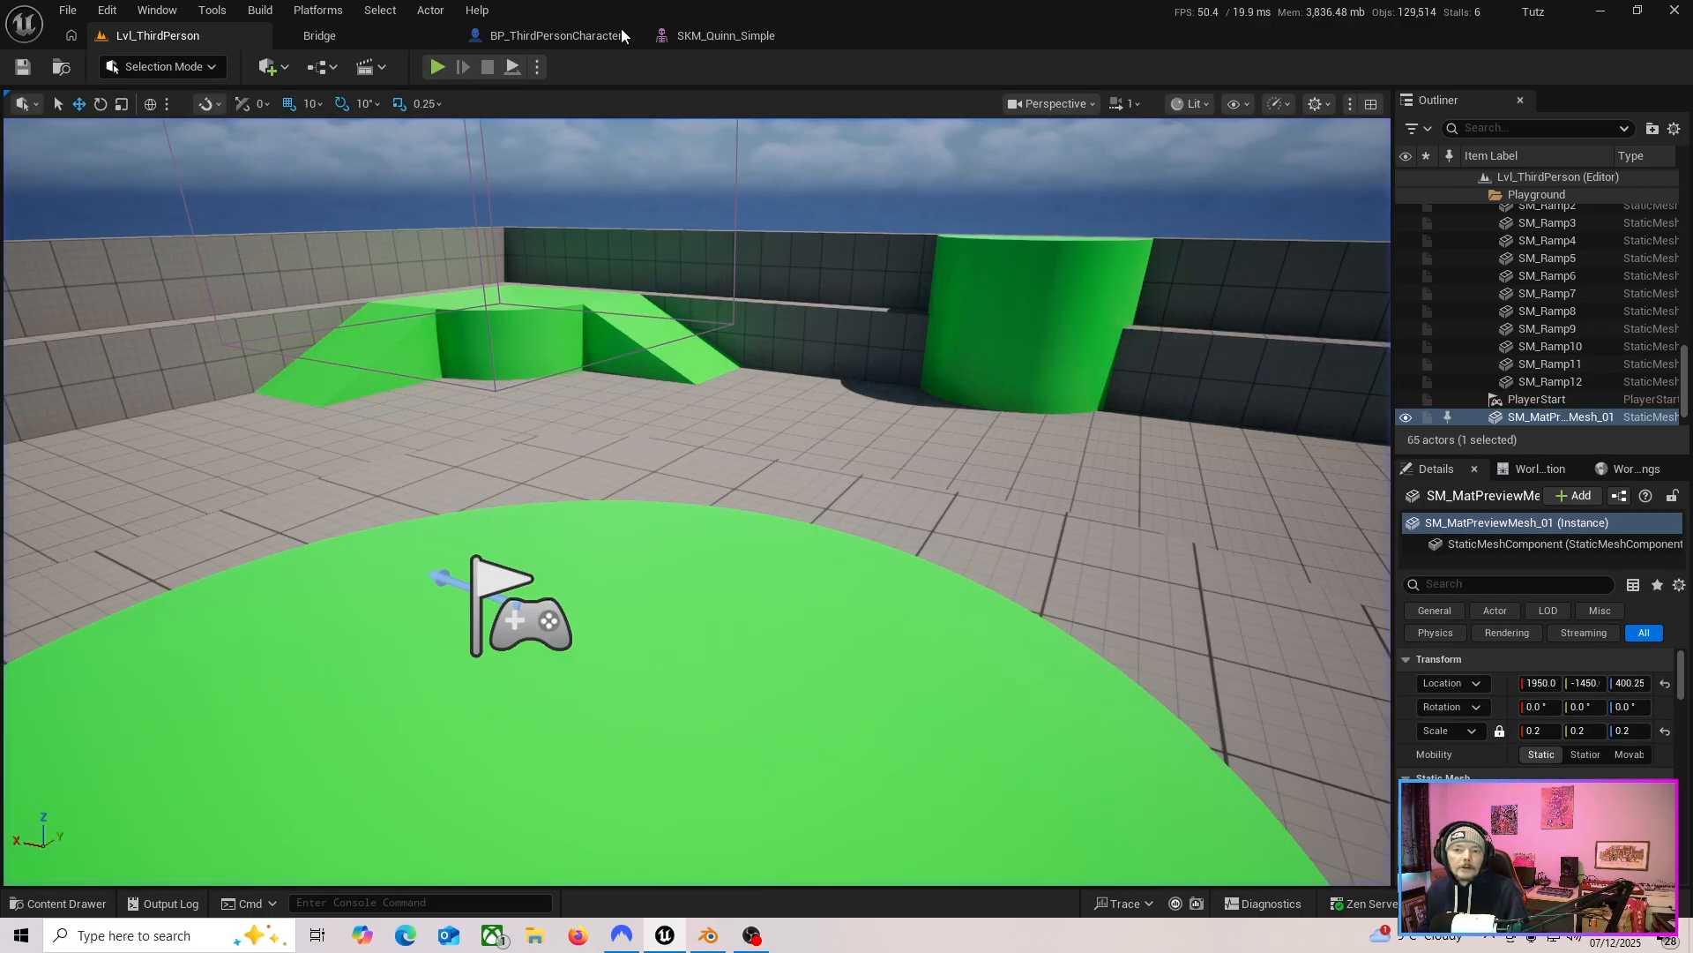
Reposition the upper handsword Set Hidden in Game node slightly within the EventGraph.
{"action": "left_click", "coordinate": [569, 37]}
{"action": "right_click_drag", "start_coordinate": [680, 603], "coordinate": [688, 550]}
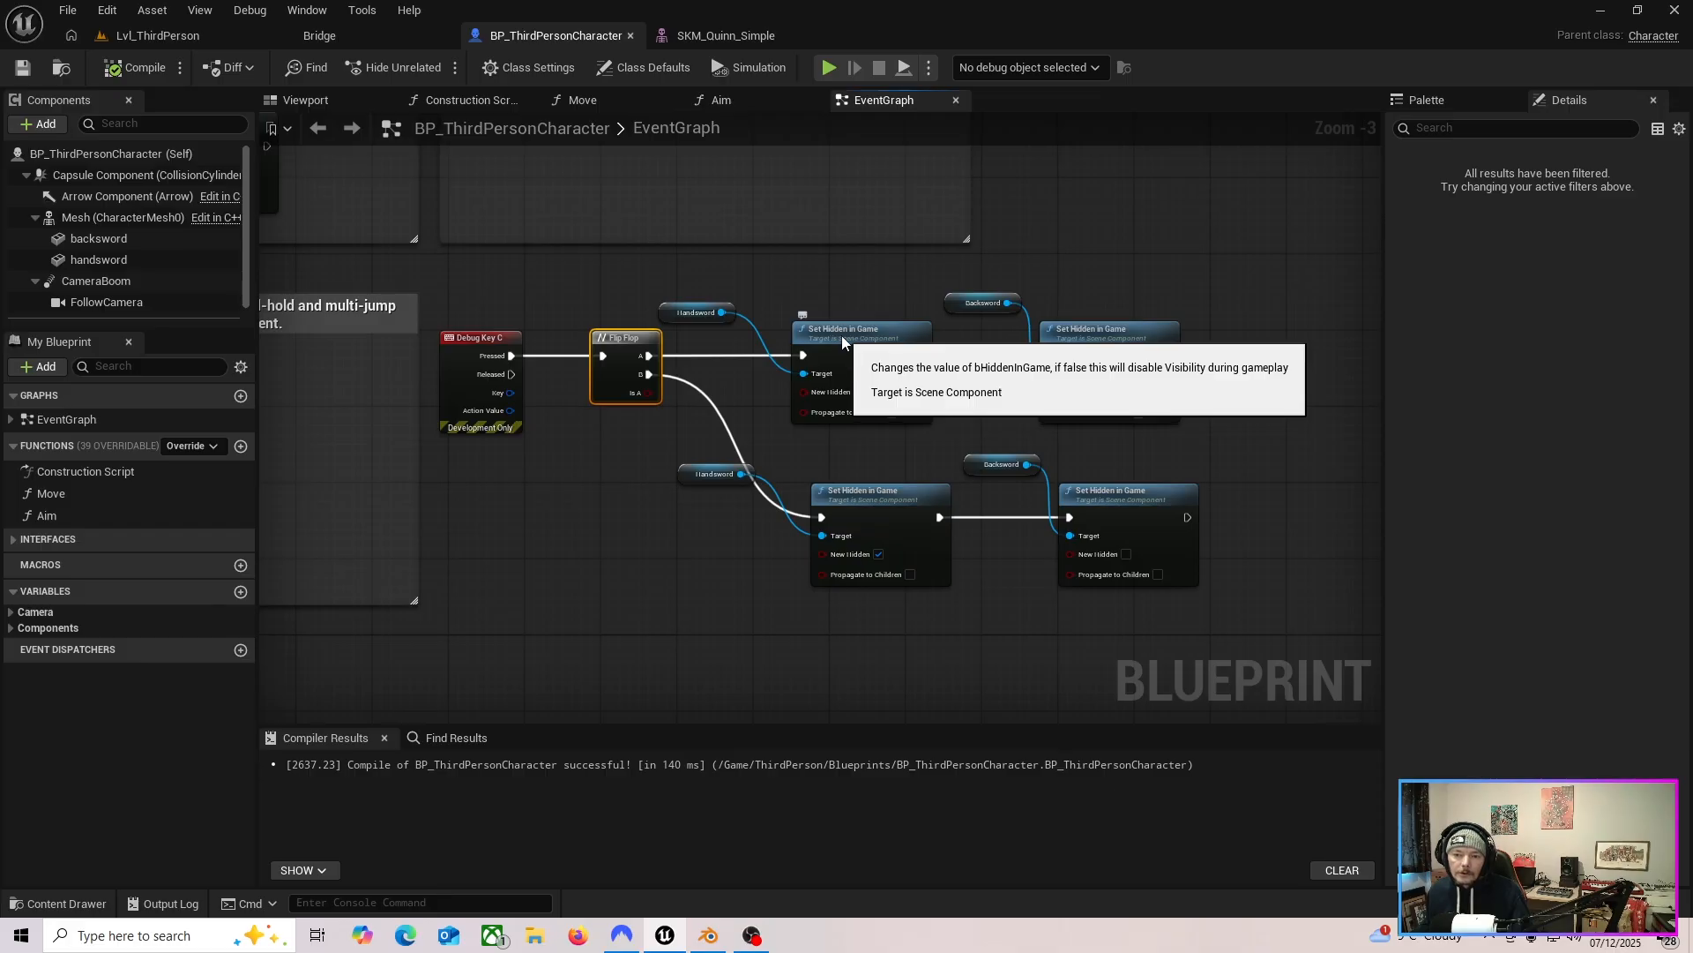
{"action": "left_click_drag", "start_coordinate": [842, 343], "coordinate": [802, 340]}
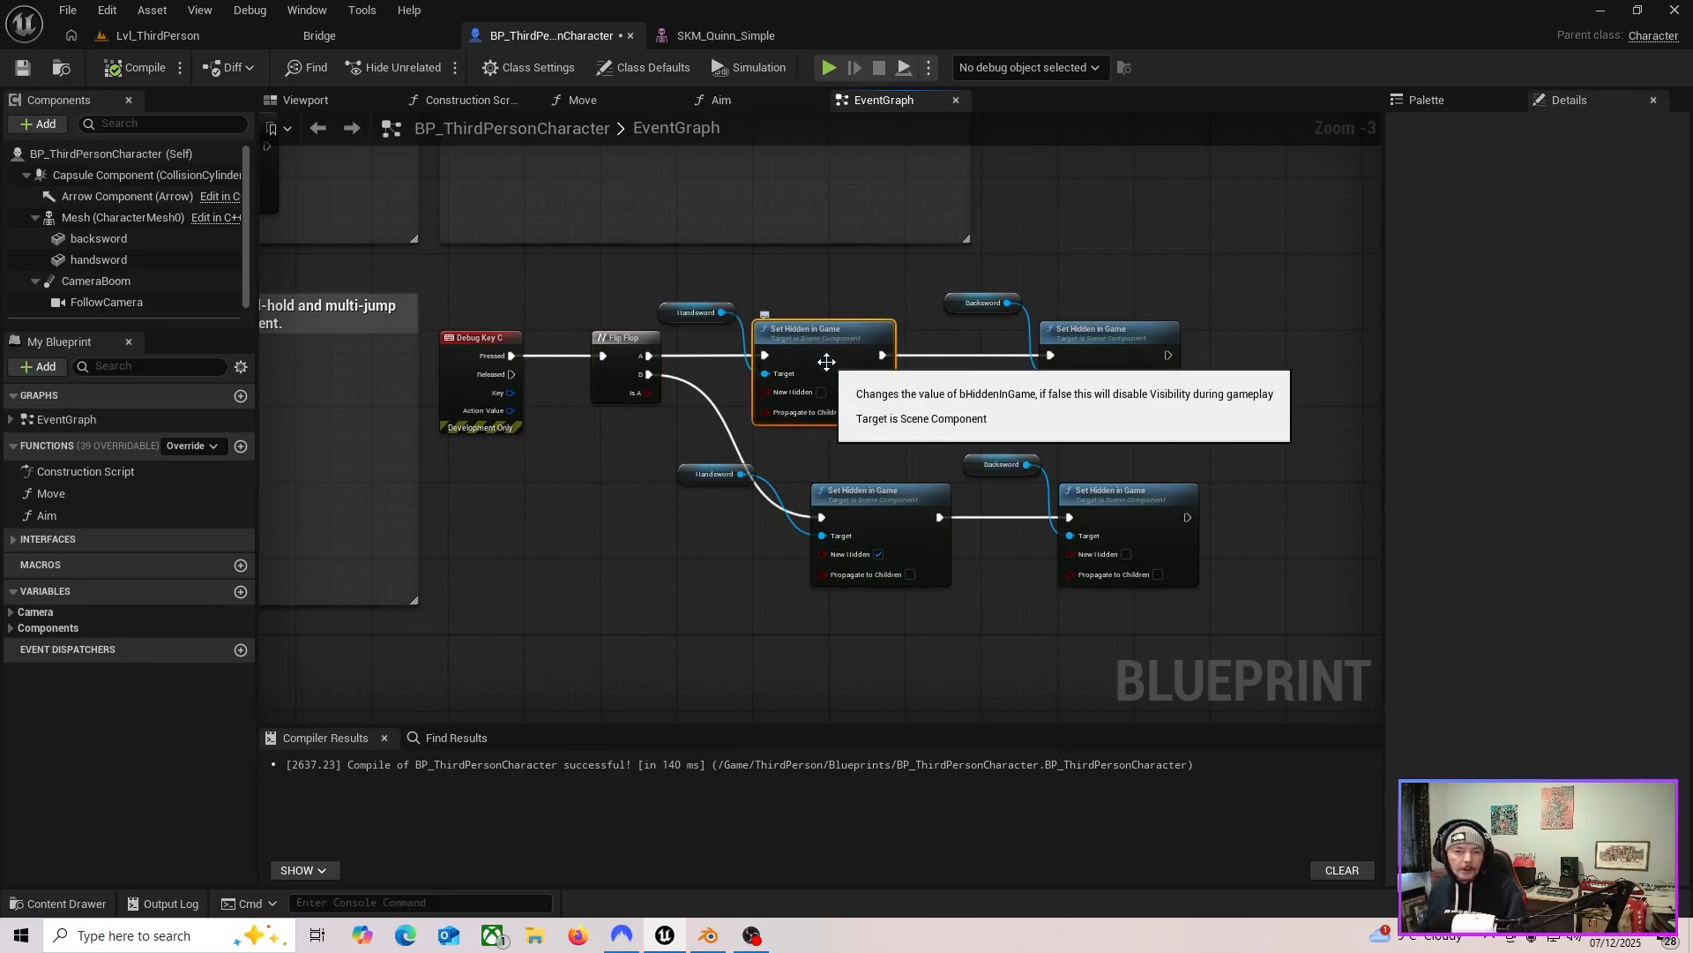
{"action": "left_click_drag", "start_coordinate": [787, 332], "coordinate": [825, 334]}
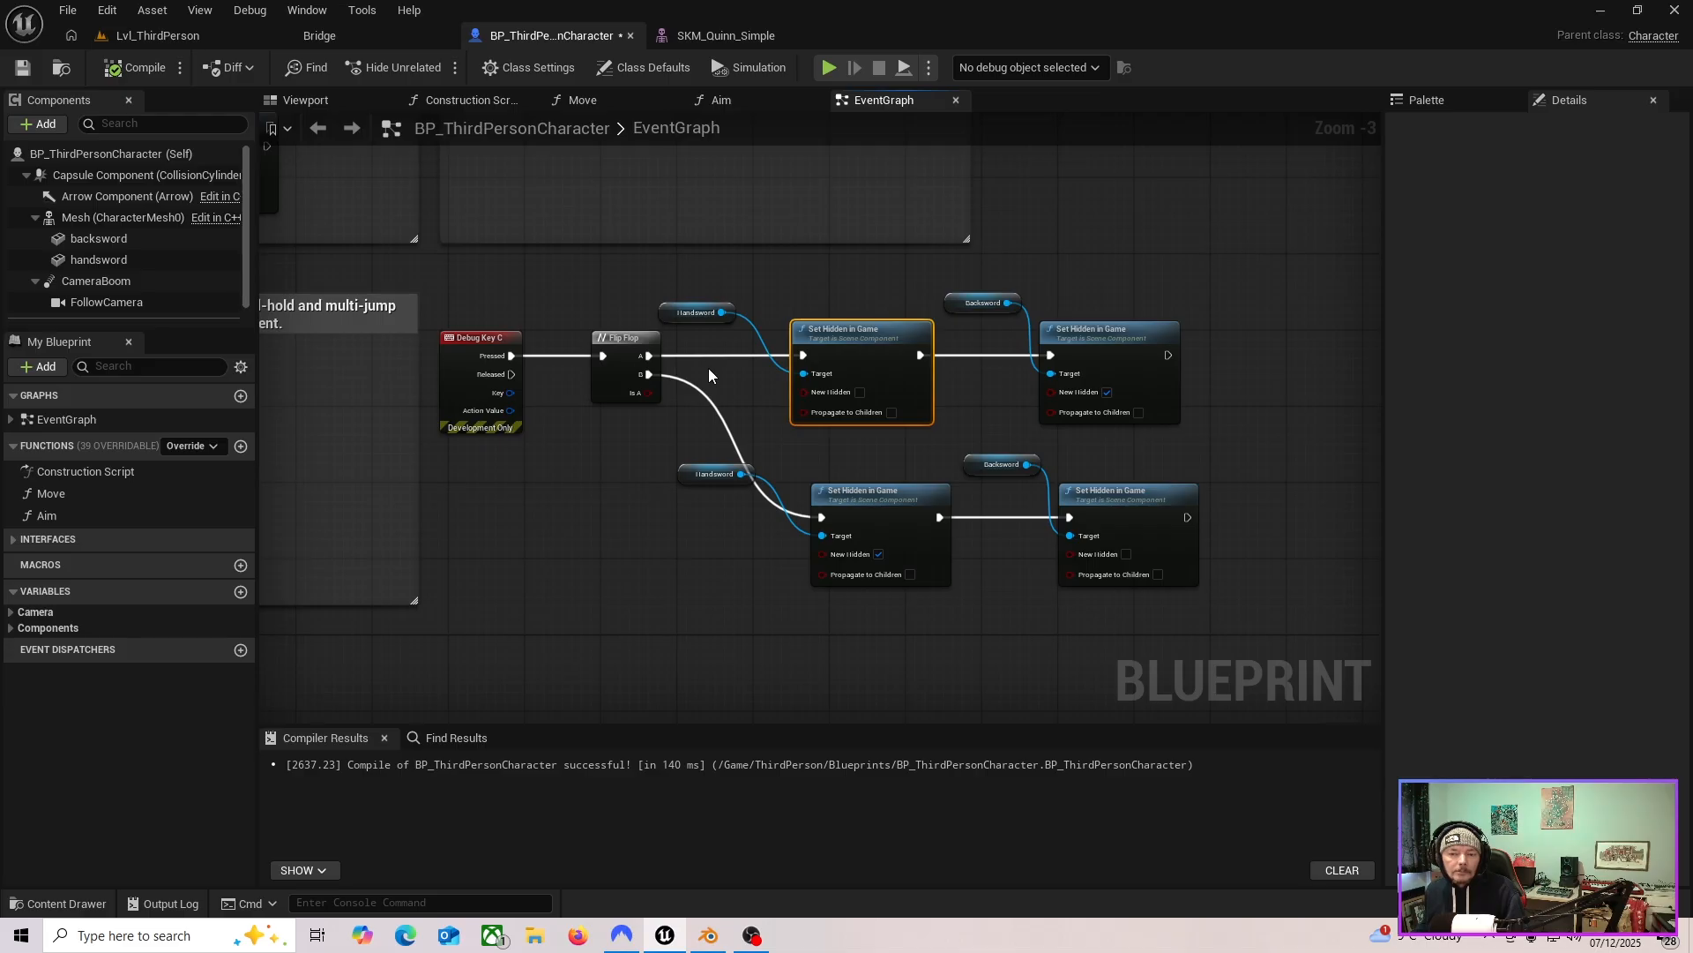
{"action": "left_click", "coordinate": [145, 36]}
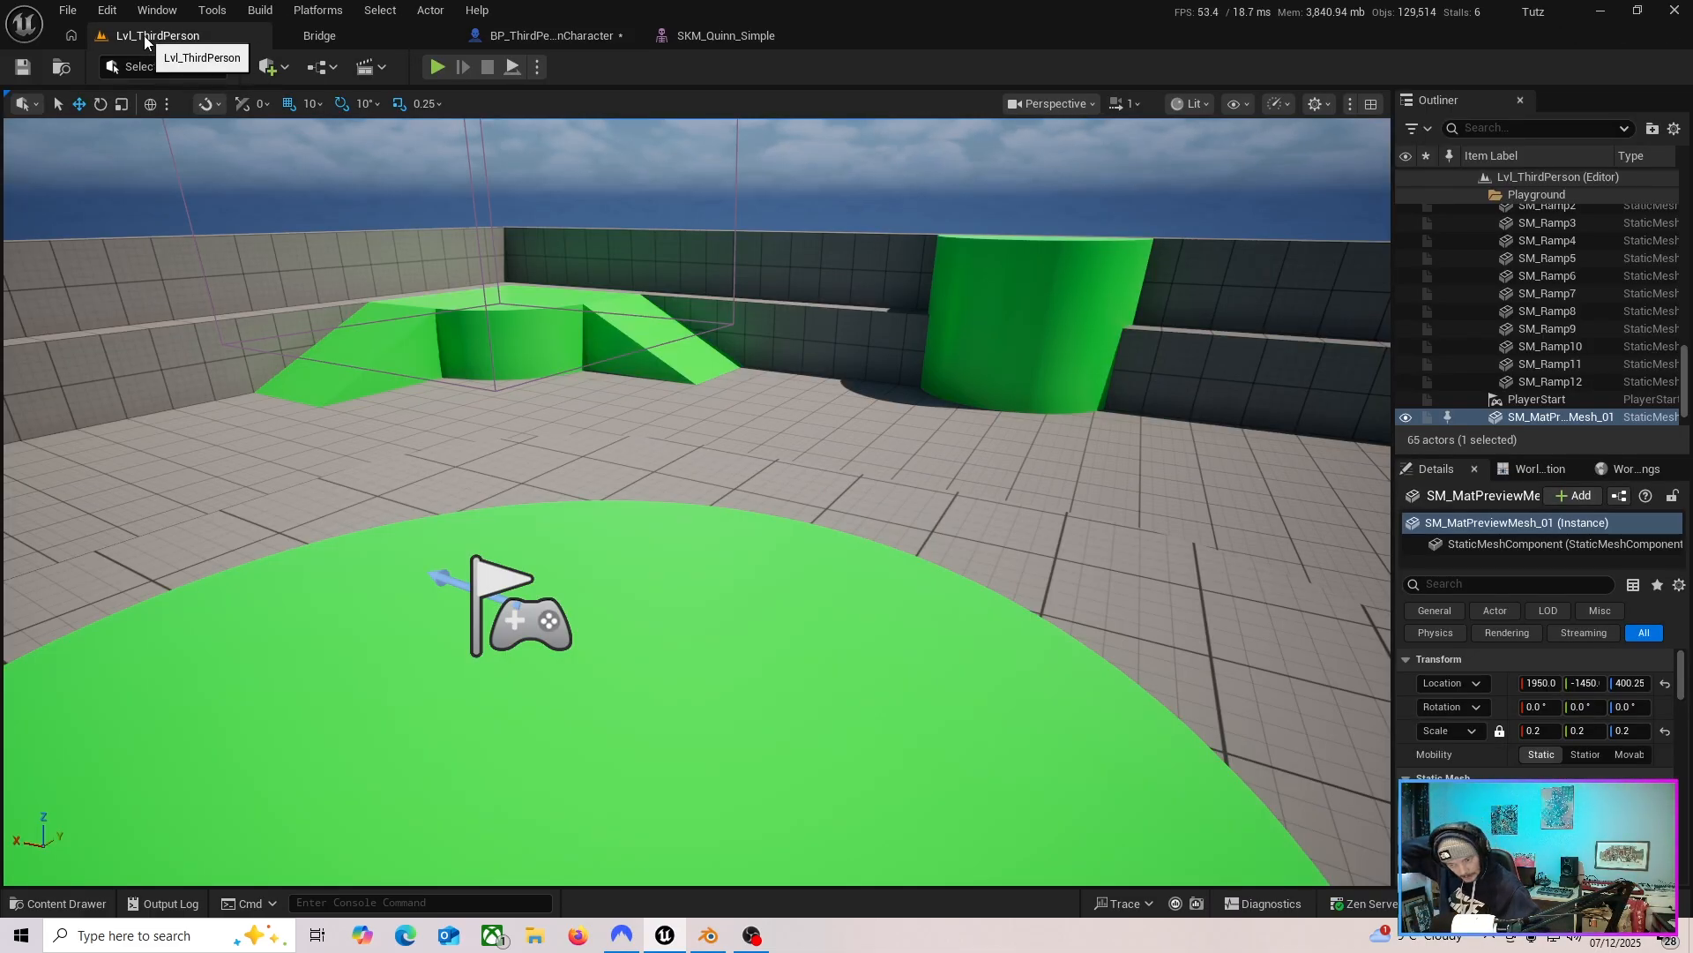
{"action": "left_click", "coordinate": [561, 37]}
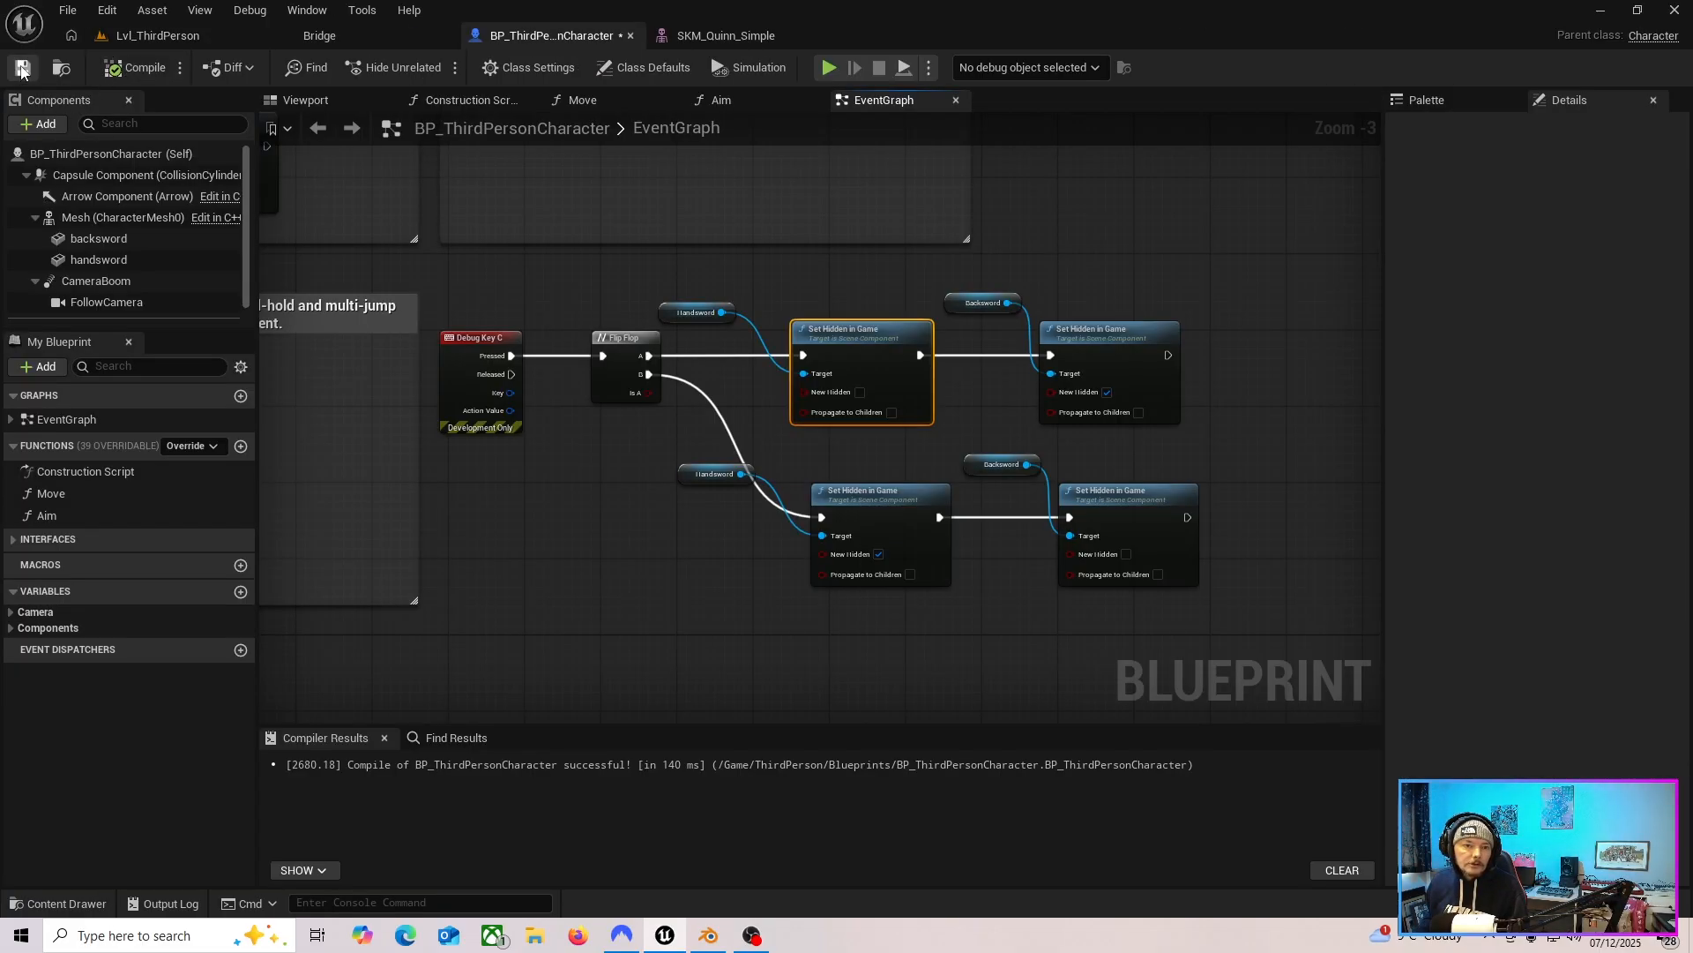
{"action": "left_click", "coordinate": [214, 37]}
{"action": "key", "text": "s"}
{"action": "mouse_move", "coordinate": [655, 556]}
{"action": "right_mouse_down"}
{"action": "mouse_move", "coordinate": [578, 537]}
{"action": "mouse_move", "coordinate": [463, 551]}
{"action": "mouse_move", "coordinate": [438, 544]}
{"action": "mouse_move", "coordinate": [495, 543]}
{"action": "mouse_move", "coordinate": [377, 537]}
{"action": "mouse_move", "coordinate": [680, 574]}
{"action": "right_mouse_up"}
{"action": "key", "text": "w"}
{"action": "key", "text": "d"}
{"action": "key", "text": "w"}
{"action": "key", "text": "s"}
{"action": "key", "text": "a"}
{"action": "key", "text": "q"}
{"action": "key", "text": "e"}
{"action": "key", "text": "d"}
{"action": "key", "text": "s"}
{"action": "key", "text": "d"}
{"action": "key", "text": "w"}
{"action": "key", "text": "q"}
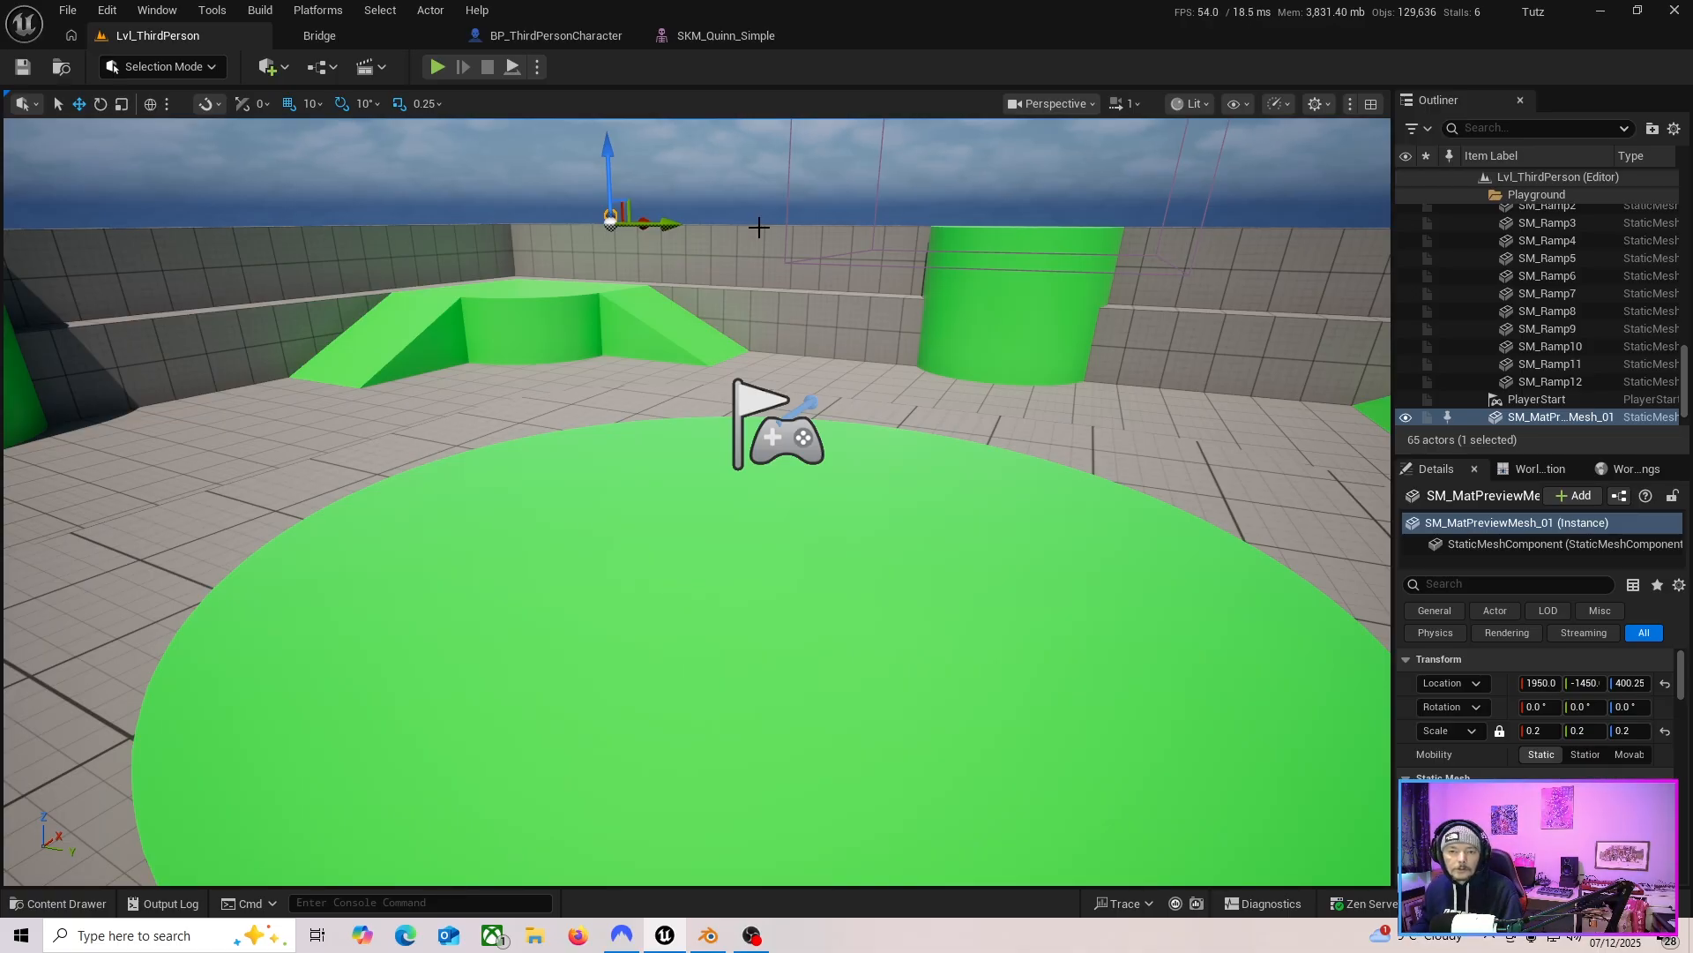
{"action": "right_click_drag", "start_coordinate": [864, 428], "coordinate": [565, 436]}
{"action": "left_click", "coordinate": [564, 36]}
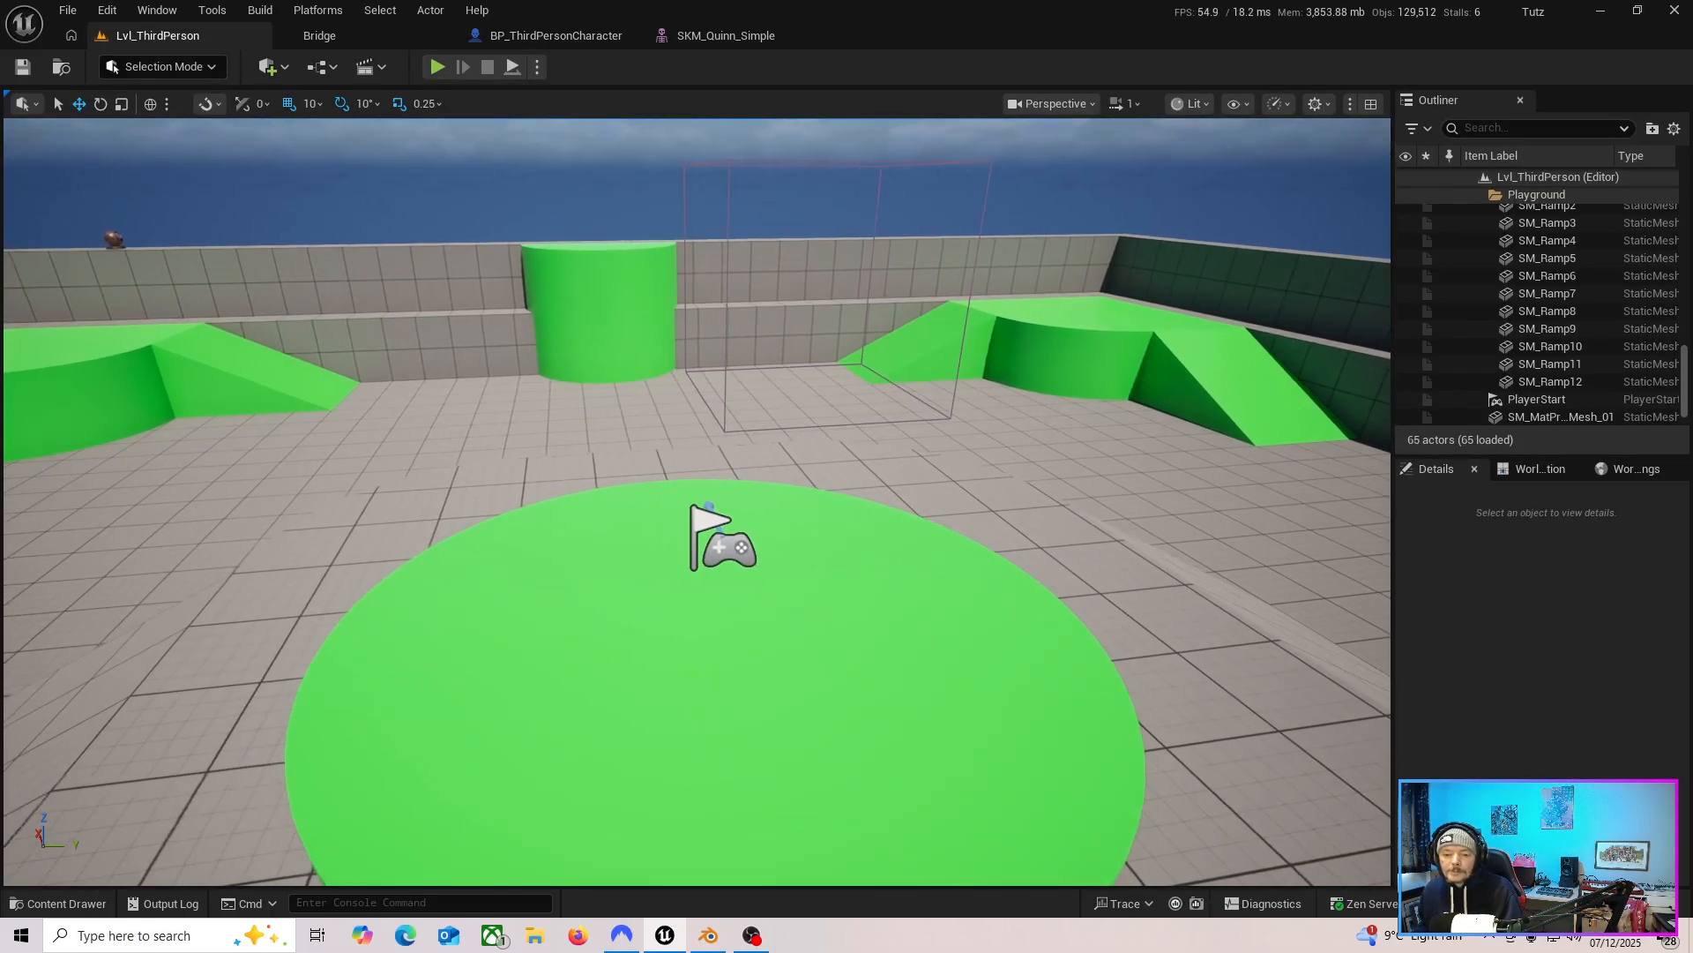
{"action": "right_click_drag", "start_coordinate": [697, 501], "coordinate": [818, 512]}
{"action": "mouse_move", "coordinate": [574, 501]}
{"action": "right_mouse_down"}
{"action": "mouse_move", "coordinate": [576, 533]}
{"action": "mouse_move", "coordinate": [574, 502]}
{"action": "right_mouse_up"}
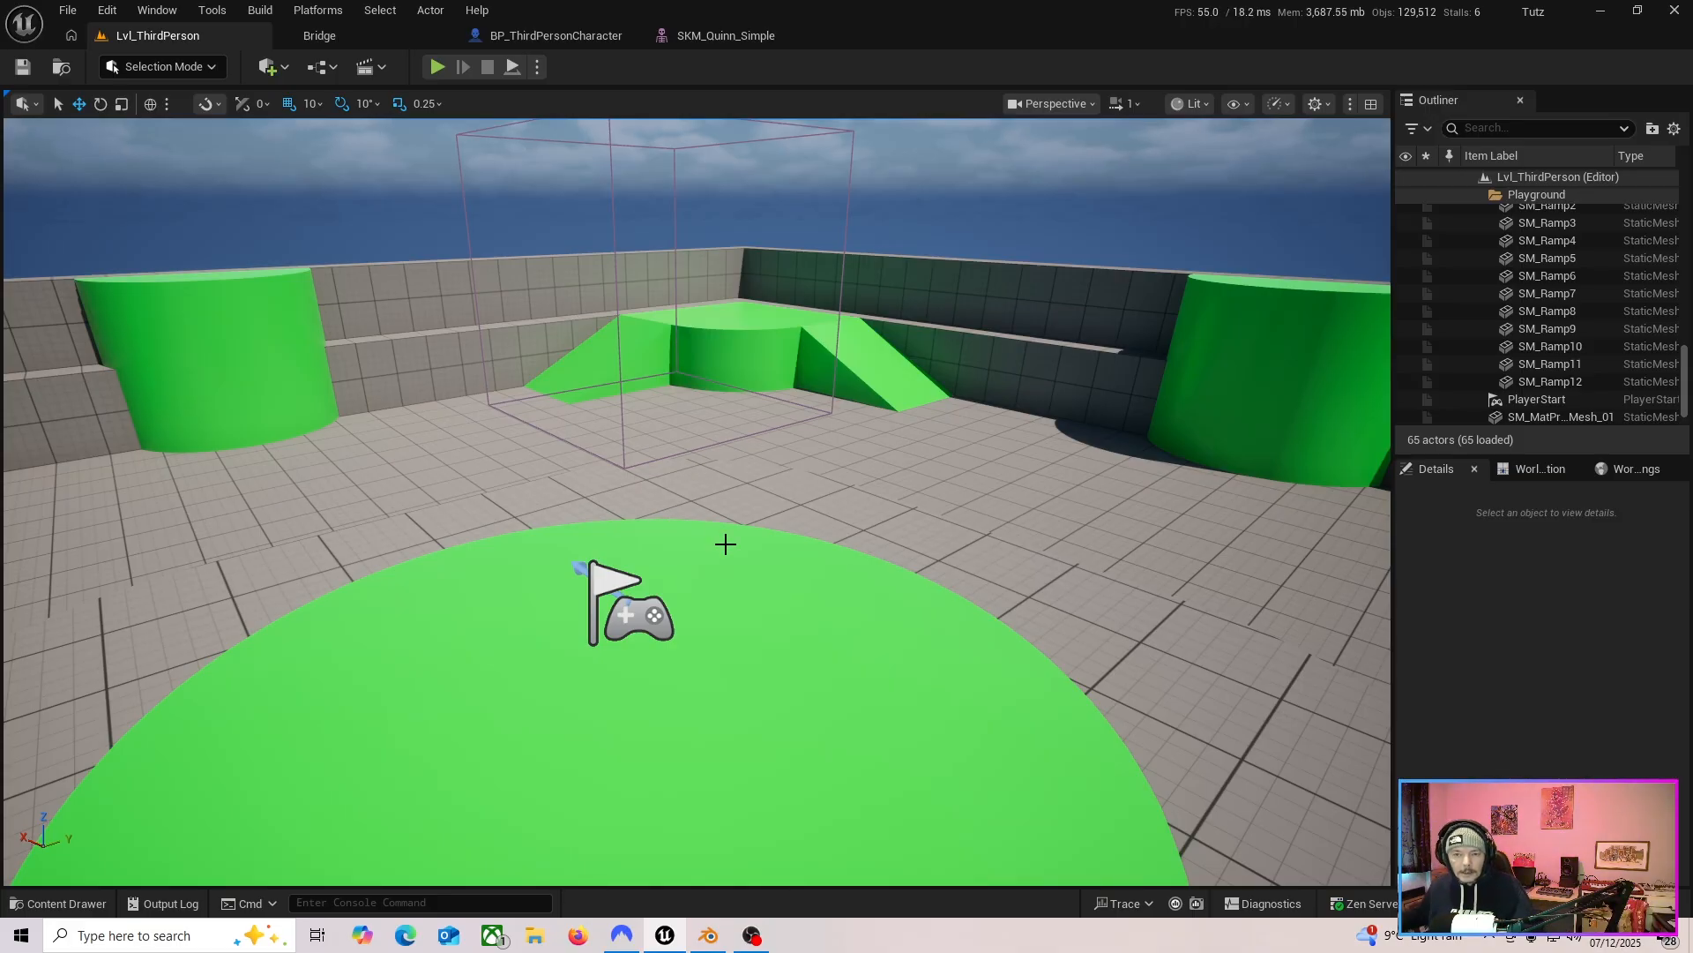
{"action": "mouse_move", "coordinate": [843, 563]}
{"action": "right_mouse_down"}
{"action": "mouse_move", "coordinate": [770, 525]}
{"action": "mouse_move", "coordinate": [829, 587]}
{"action": "mouse_move", "coordinate": [833, 547]}
{"action": "right_mouse_up"}
{"action": "key", "text": "d"}
{"action": "key", "text": "a"}
{"action": "key", "text": "w"}
{"action": "key", "text": "a"}
{"action": "key", "text": "d"}
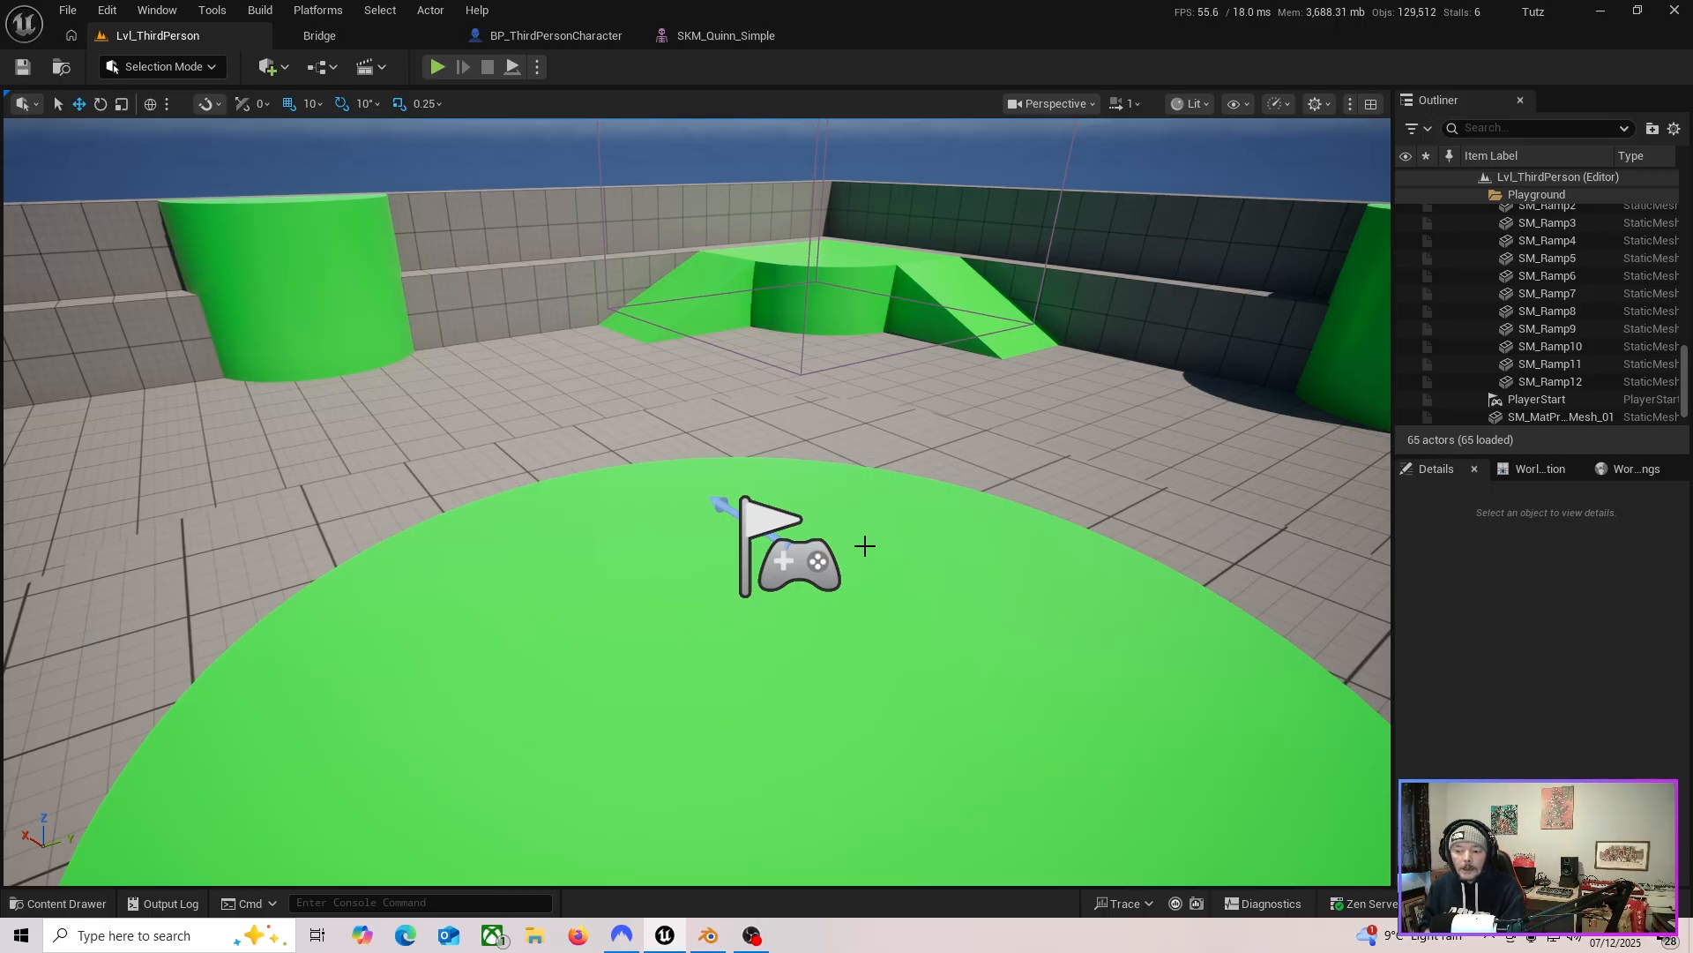
Inspect the backSocket and its sword preview on the Quinn skeletal mesh.
{"action": "left_click", "coordinate": [741, 37]}
{"action": "left_click", "coordinate": [1476, 303]}
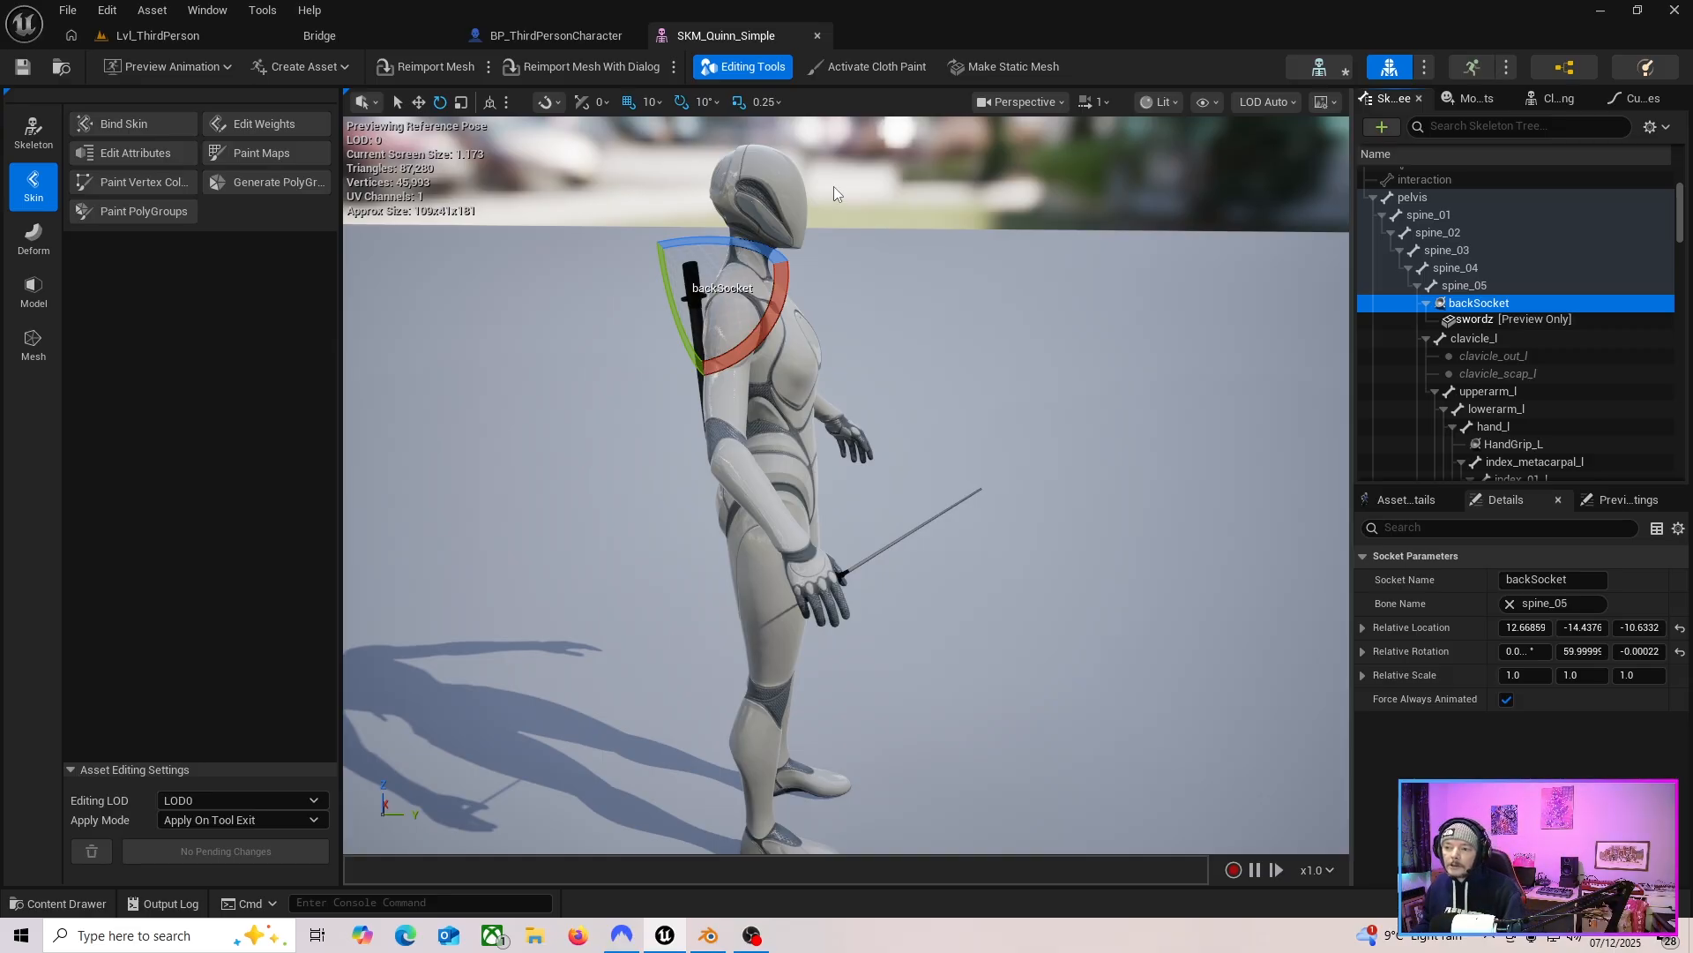
{"action": "left_click", "coordinate": [216, 39]}
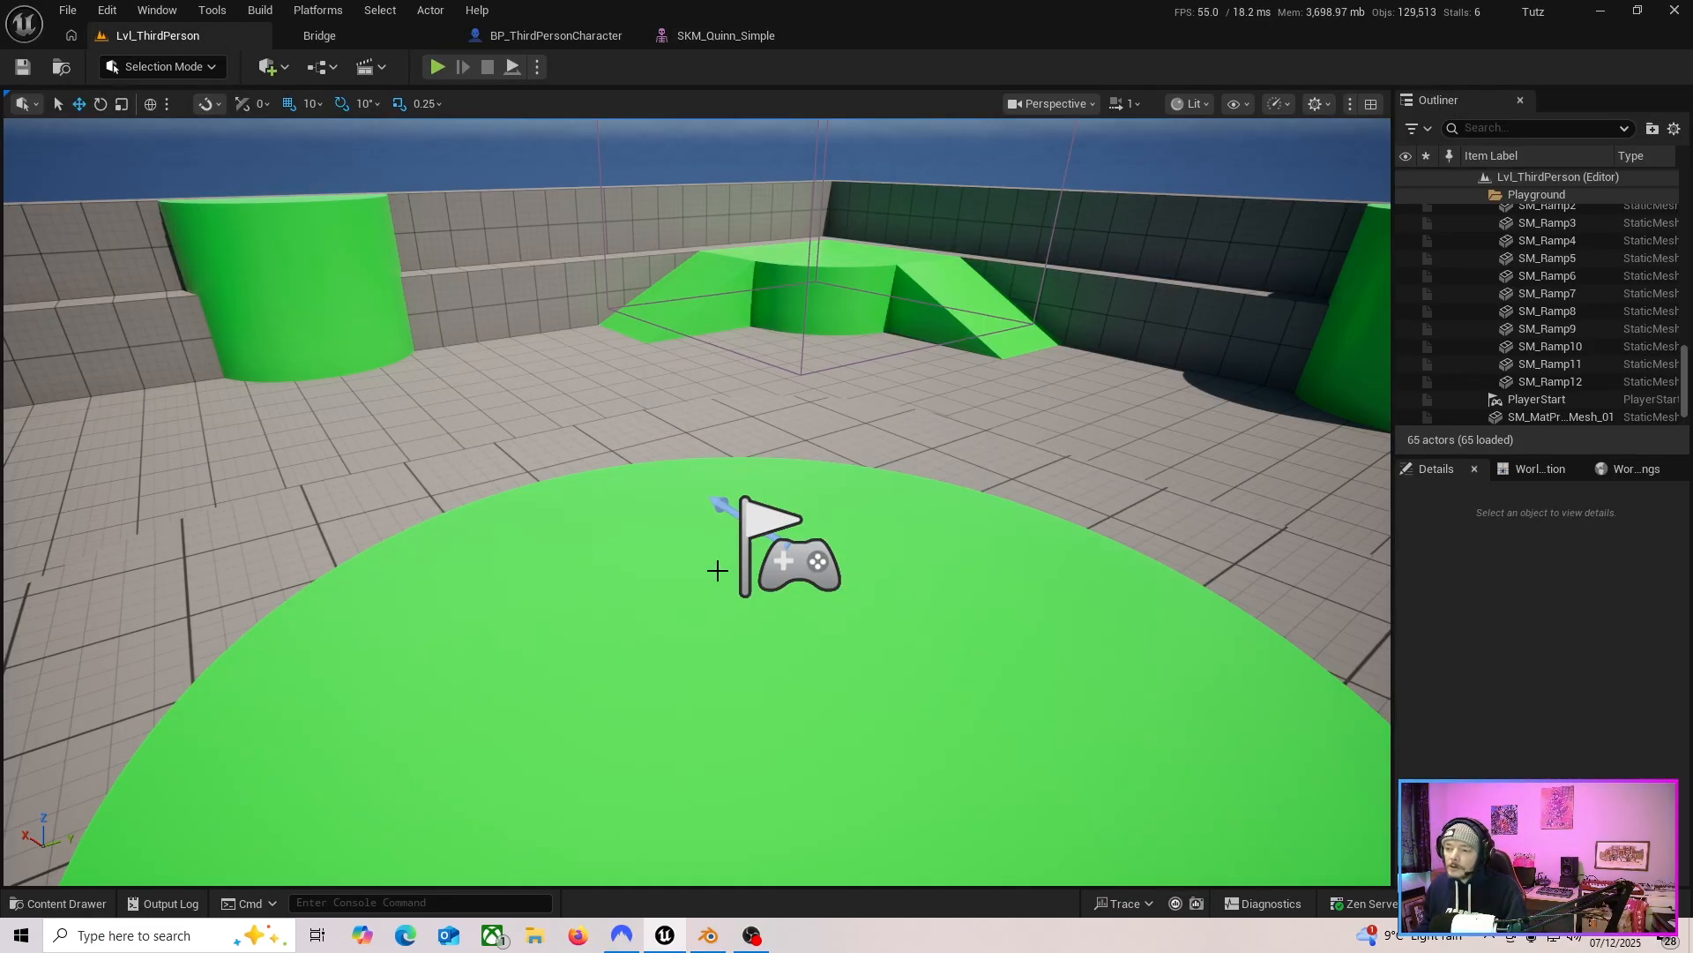
{"action": "mouse_move", "coordinate": [718, 571]}
{"action": "right_mouse_down"}
{"action": "mouse_move", "coordinate": [574, 547]}
{"action": "mouse_move", "coordinate": [670, 545]}
{"action": "mouse_move", "coordinate": [719, 571]}
{"action": "right_mouse_up"}
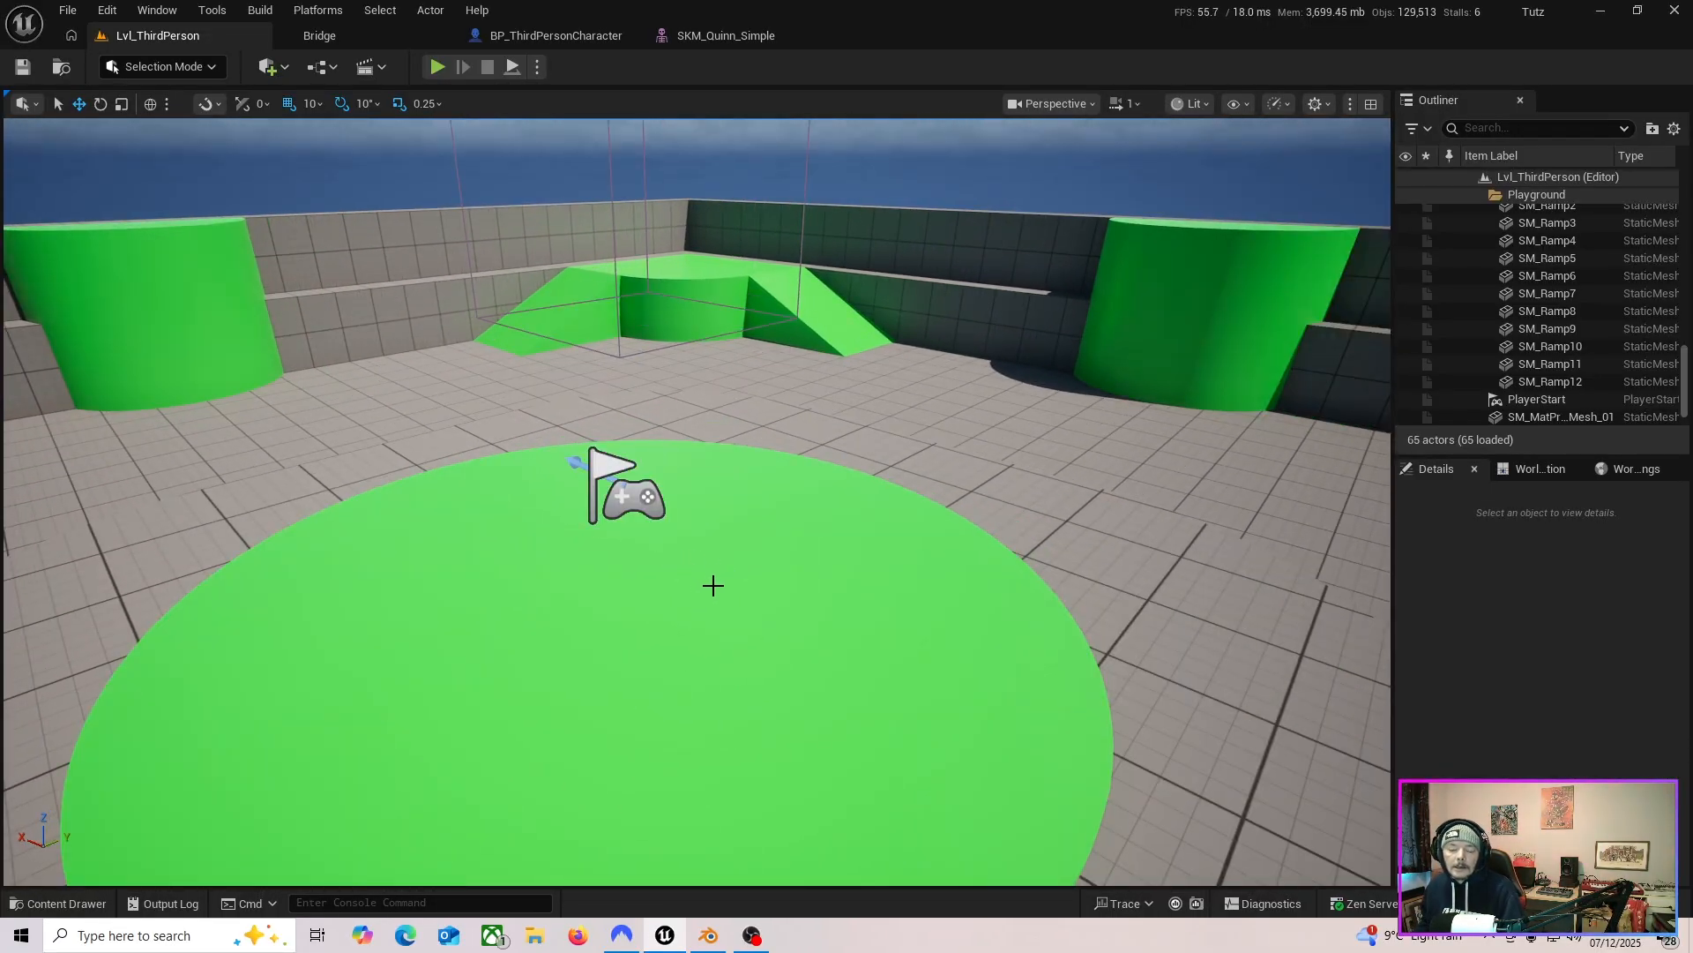